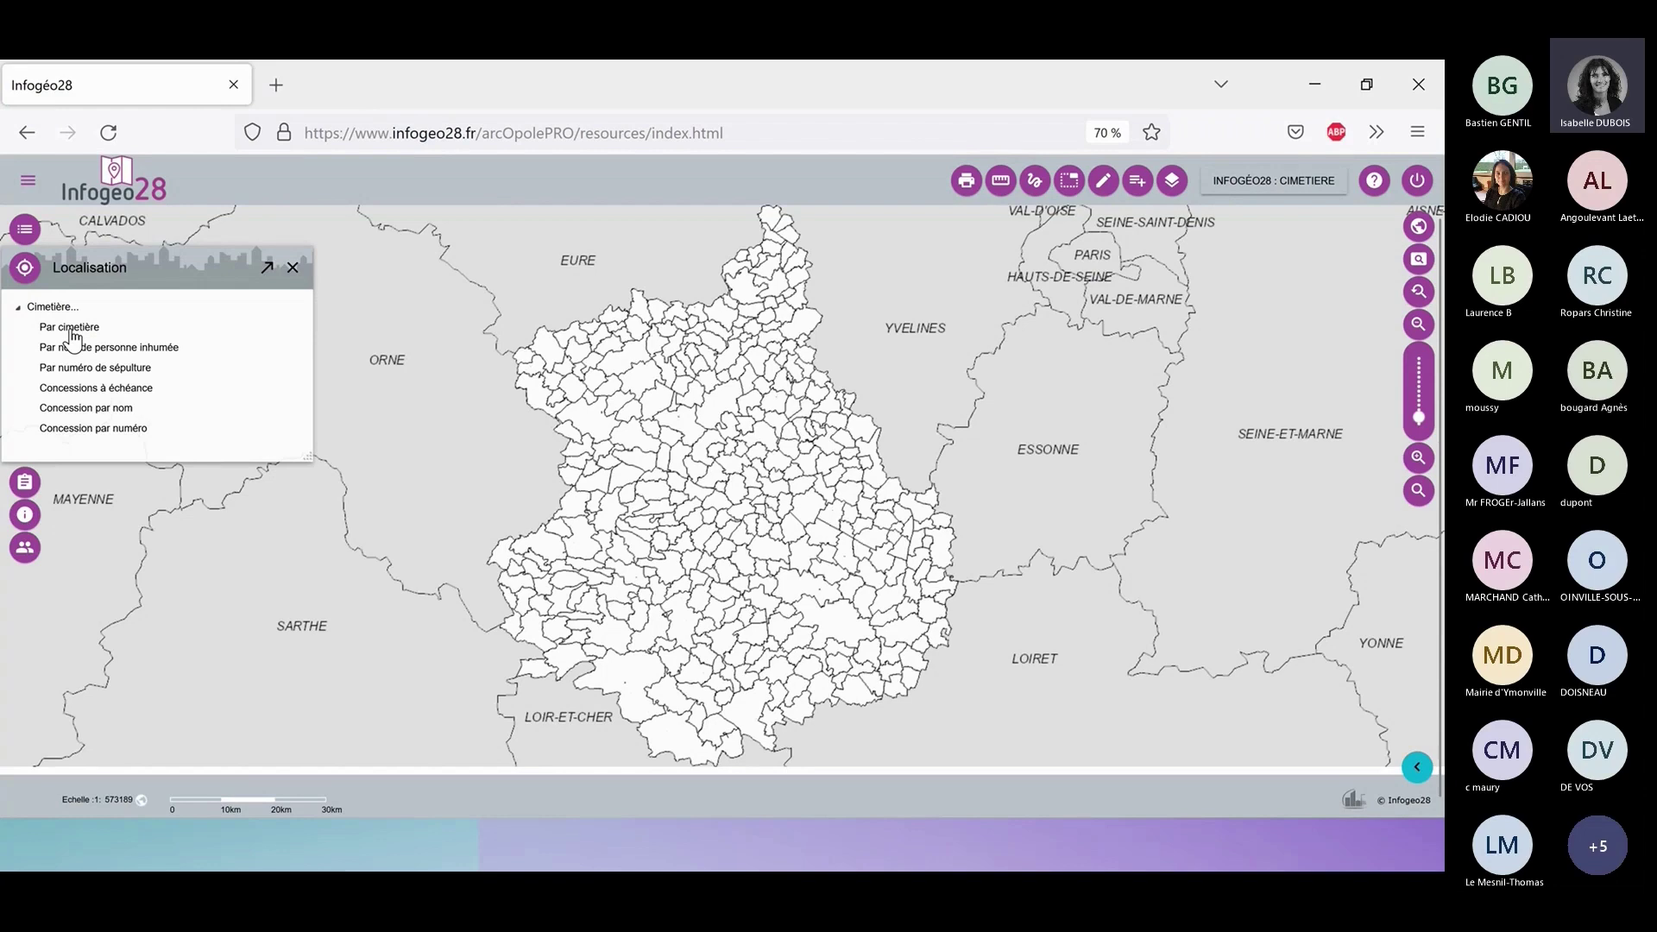
Search cemeteries by commune 'um' and choose UMPEAU to show the A-UMPEAU cemetery on the map.
click(73, 334)
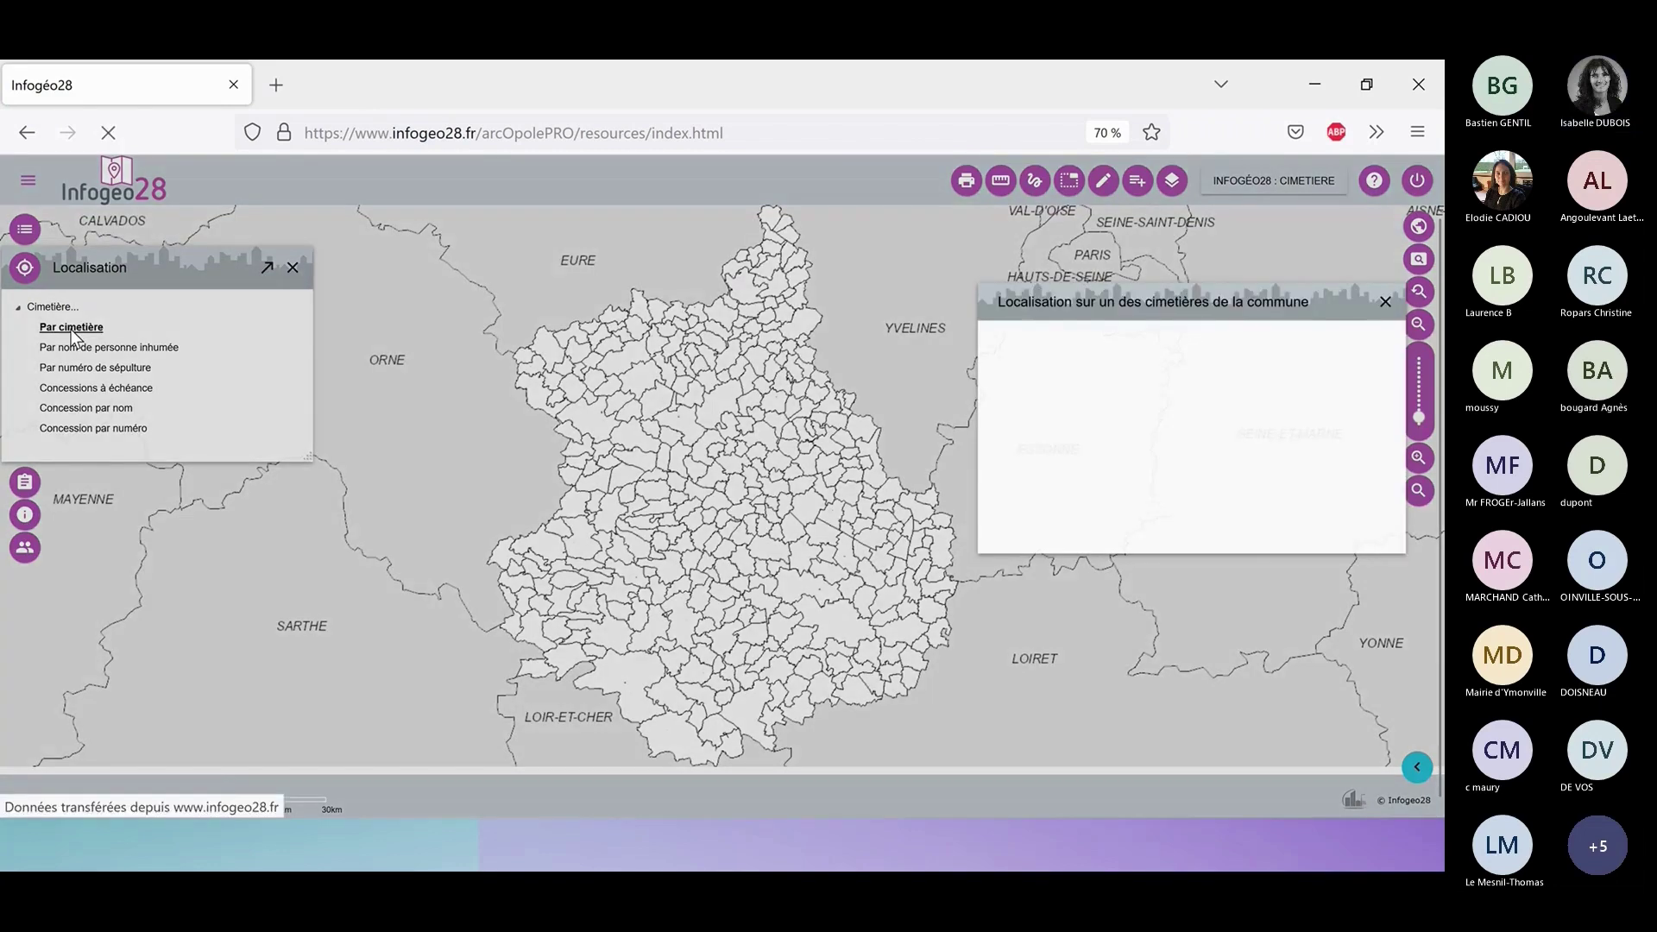
text(u)
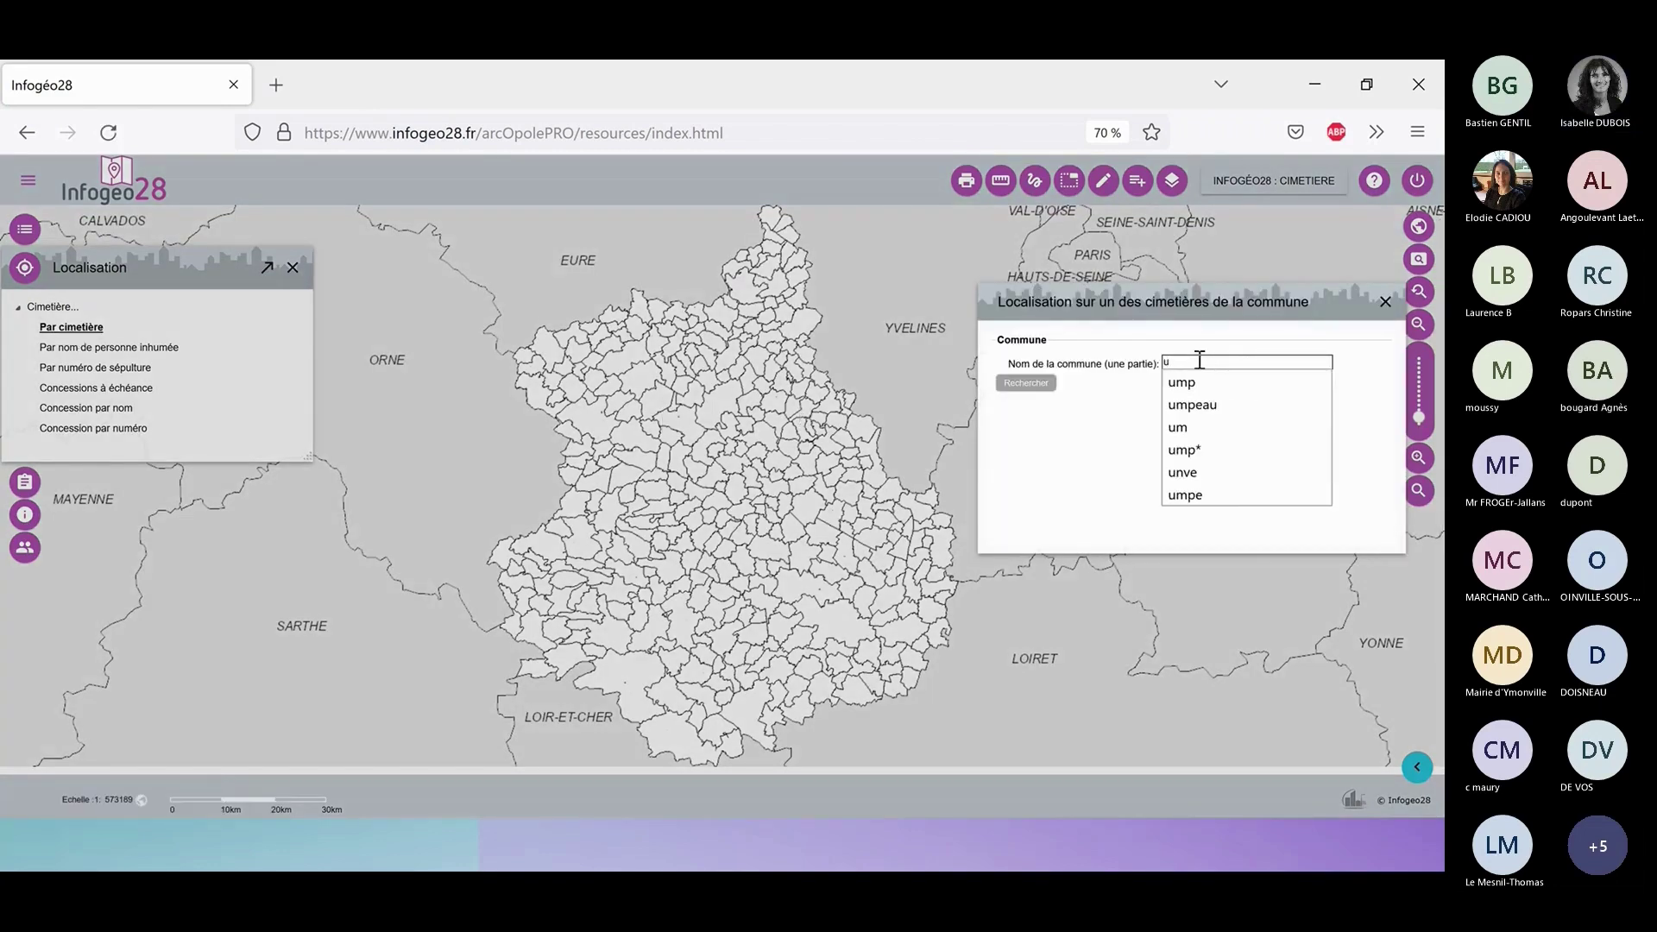
text(m)
key(Return)
click(1195, 399)
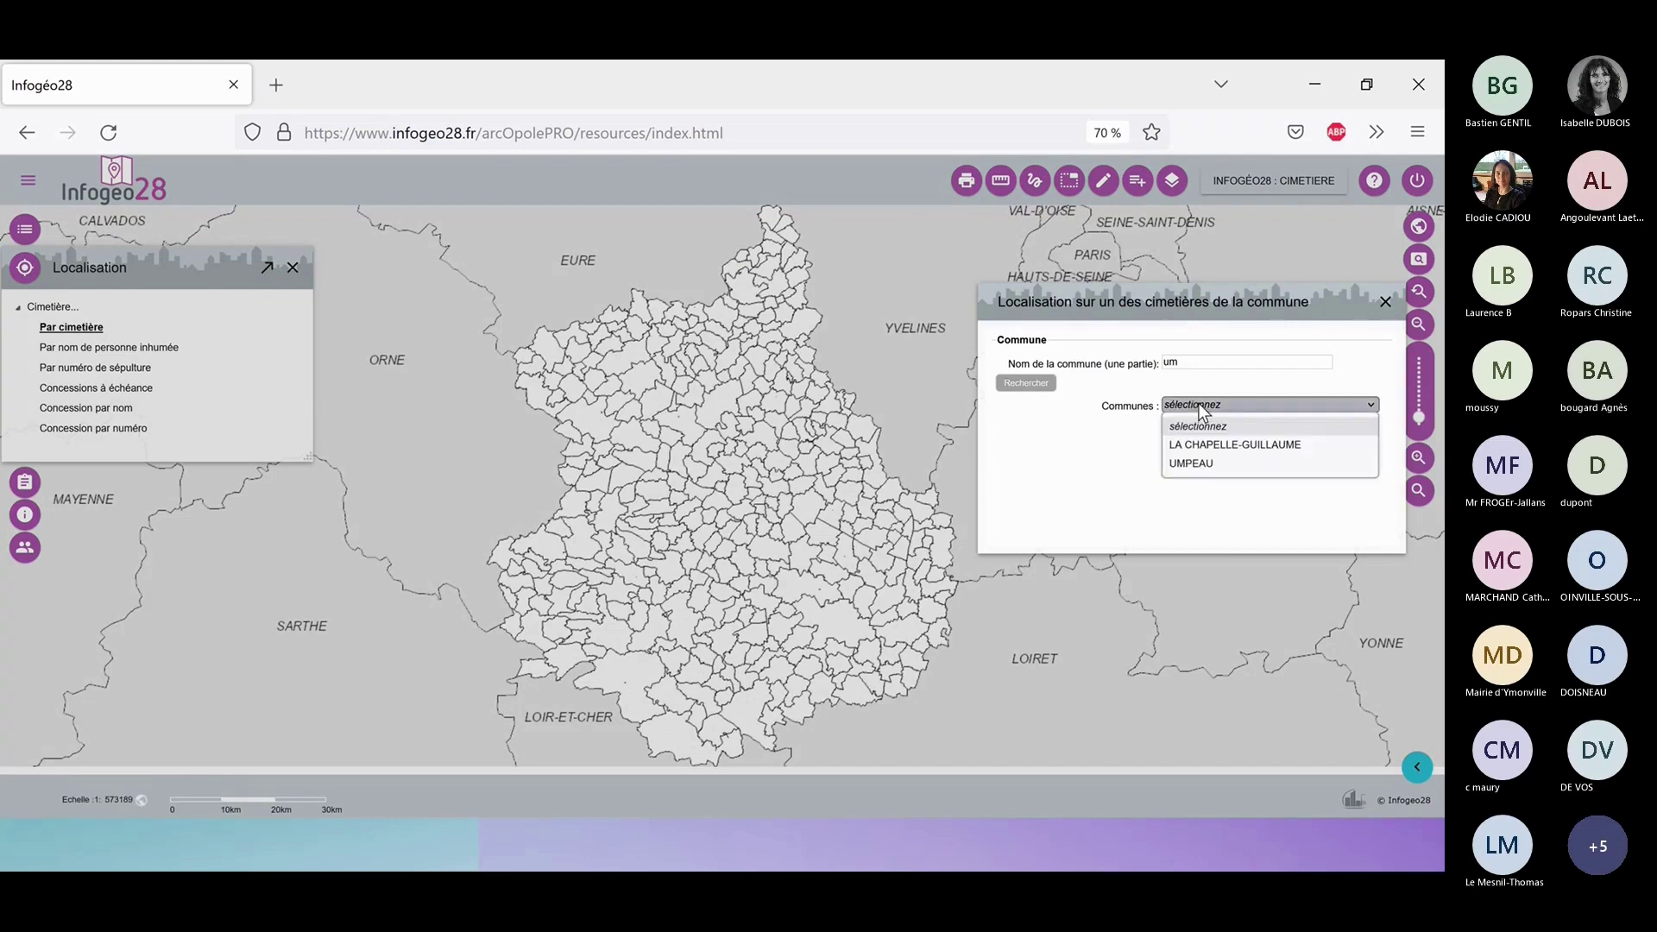
click(1209, 457)
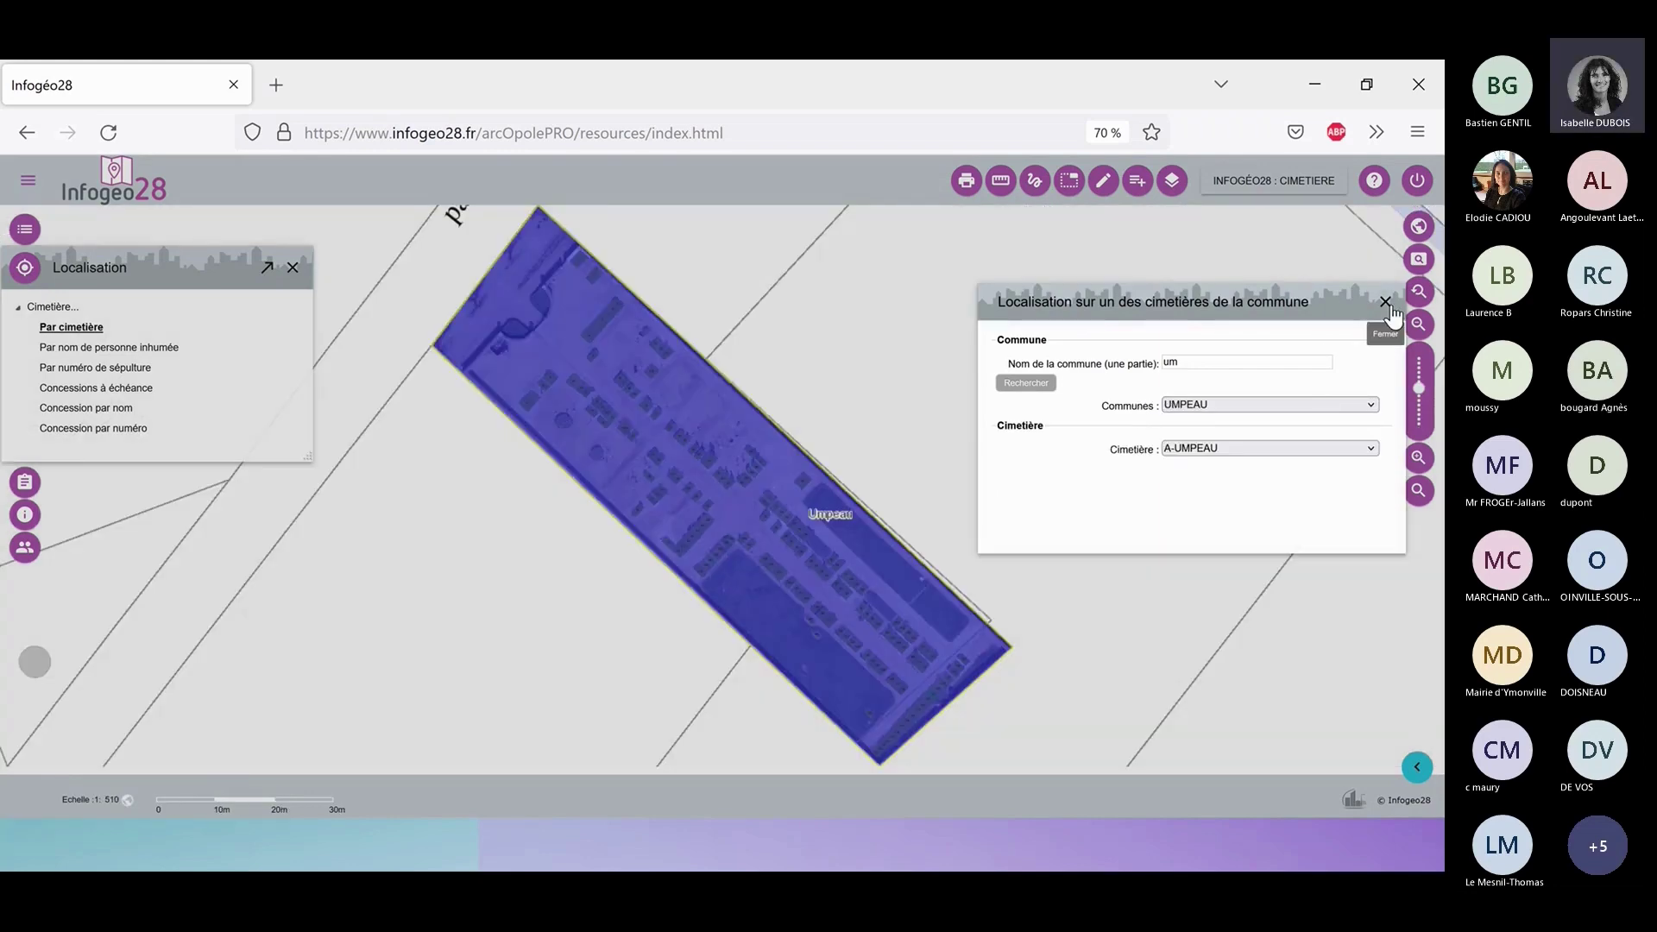
click(1387, 305)
Pan and box-zoom onto the Umpeau cemetery's northern plots at about 1:153 scale.
click(293, 267)
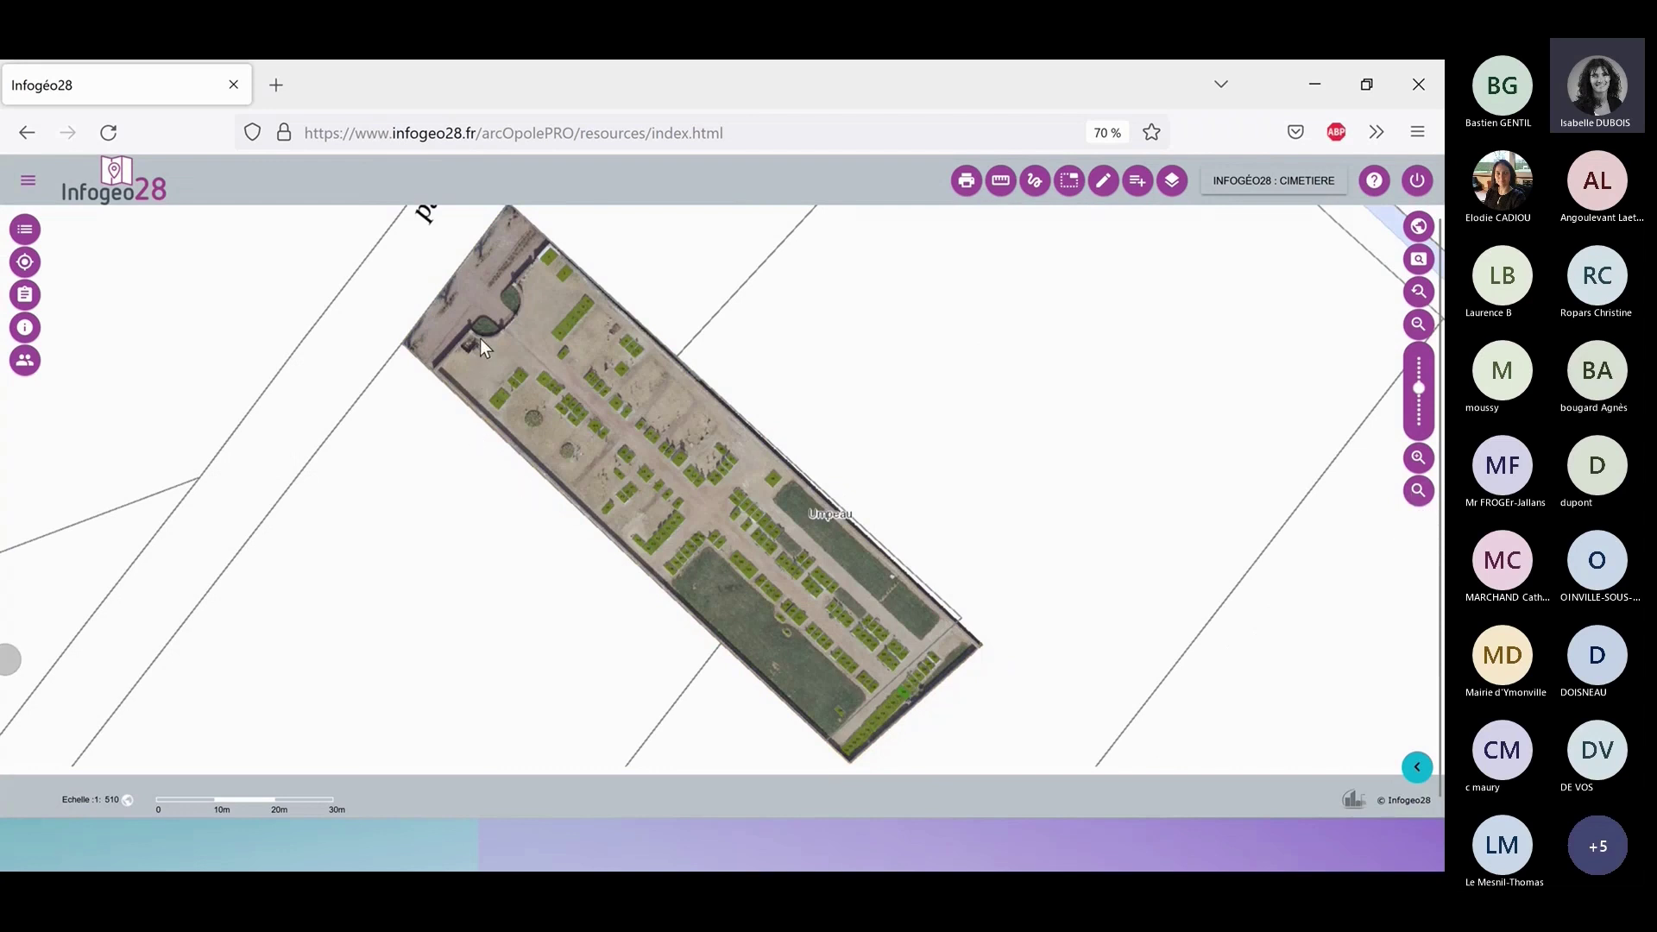
drag(485, 303, 625, 394)
click(1416, 495)
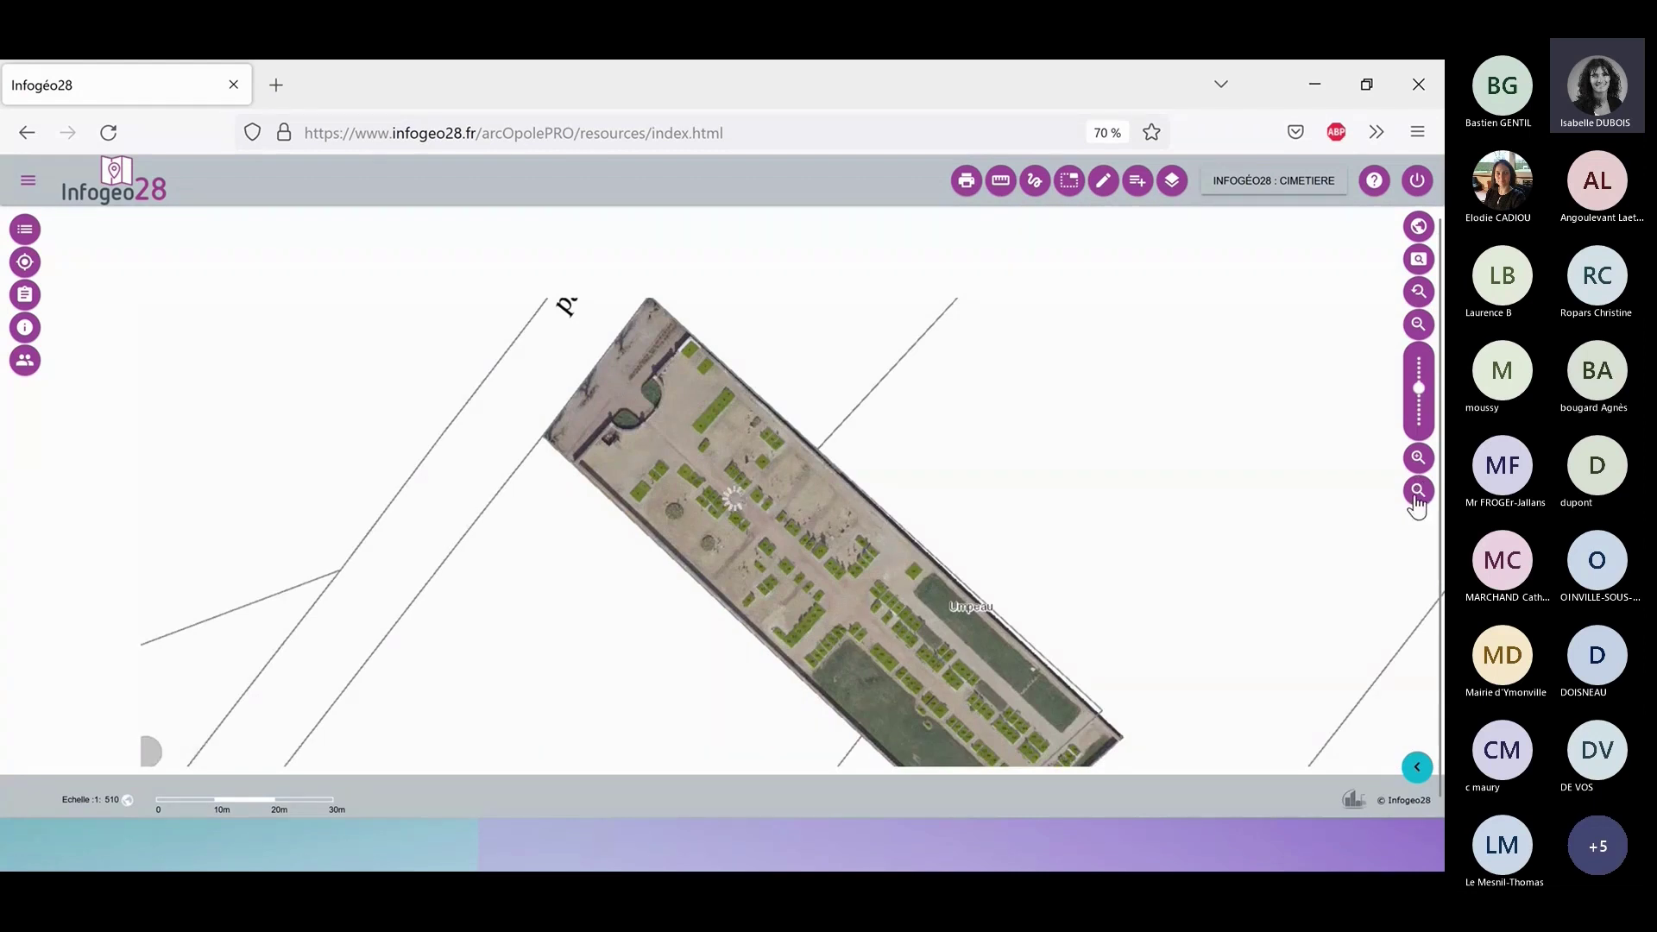
click(652, 430)
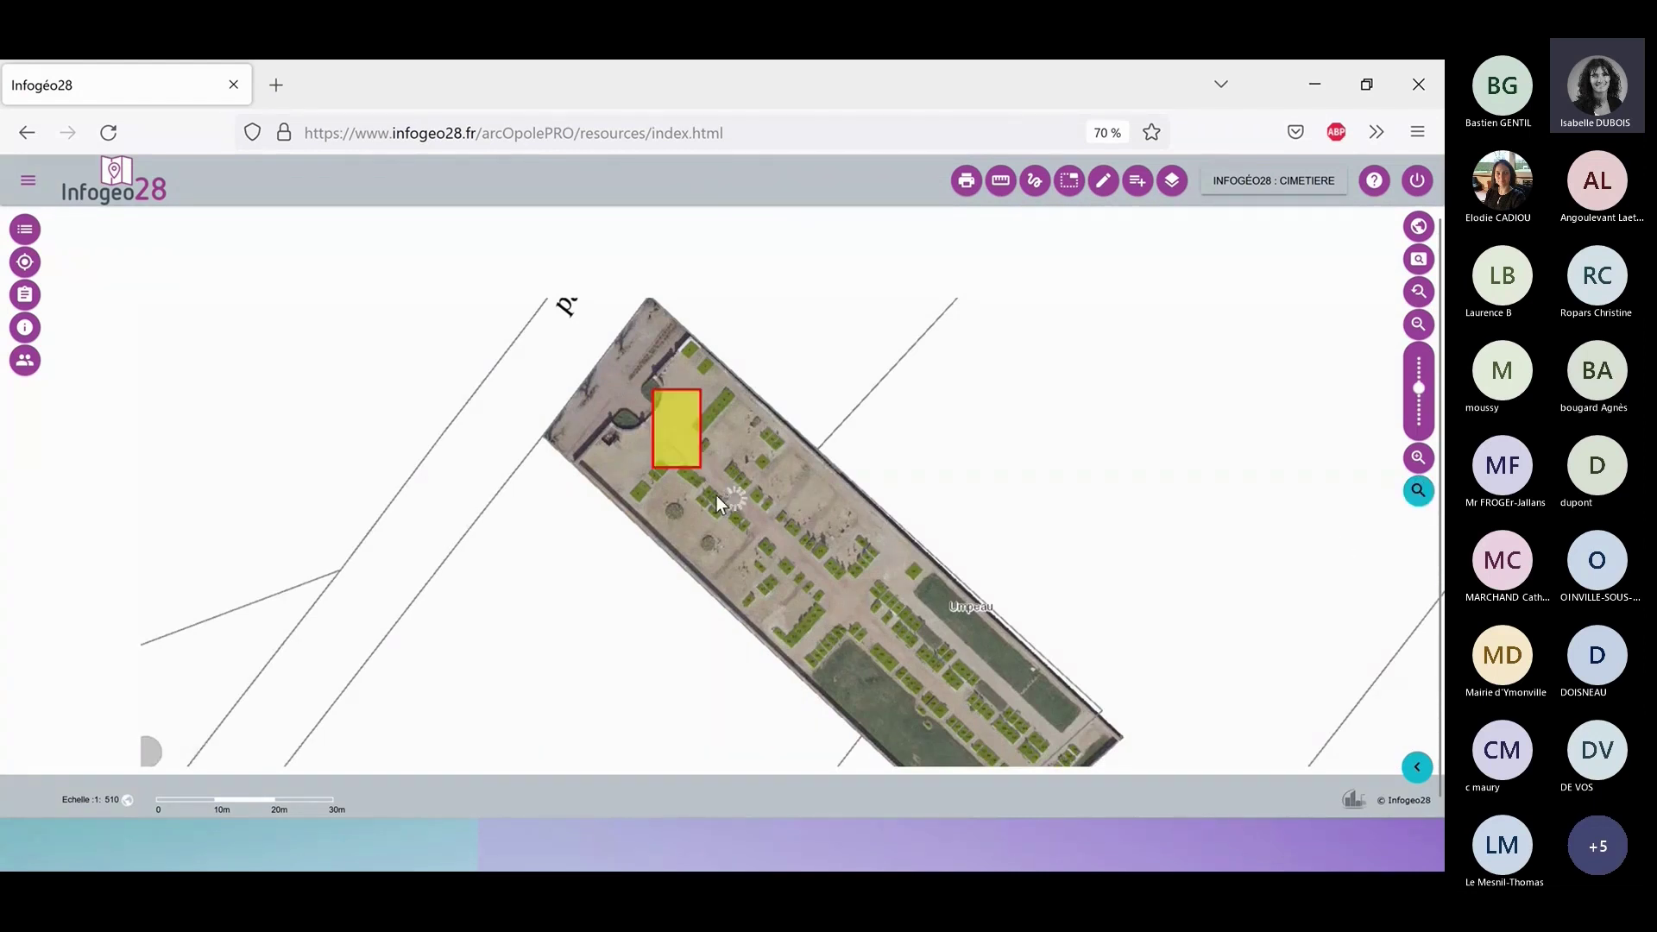
click(716, 496)
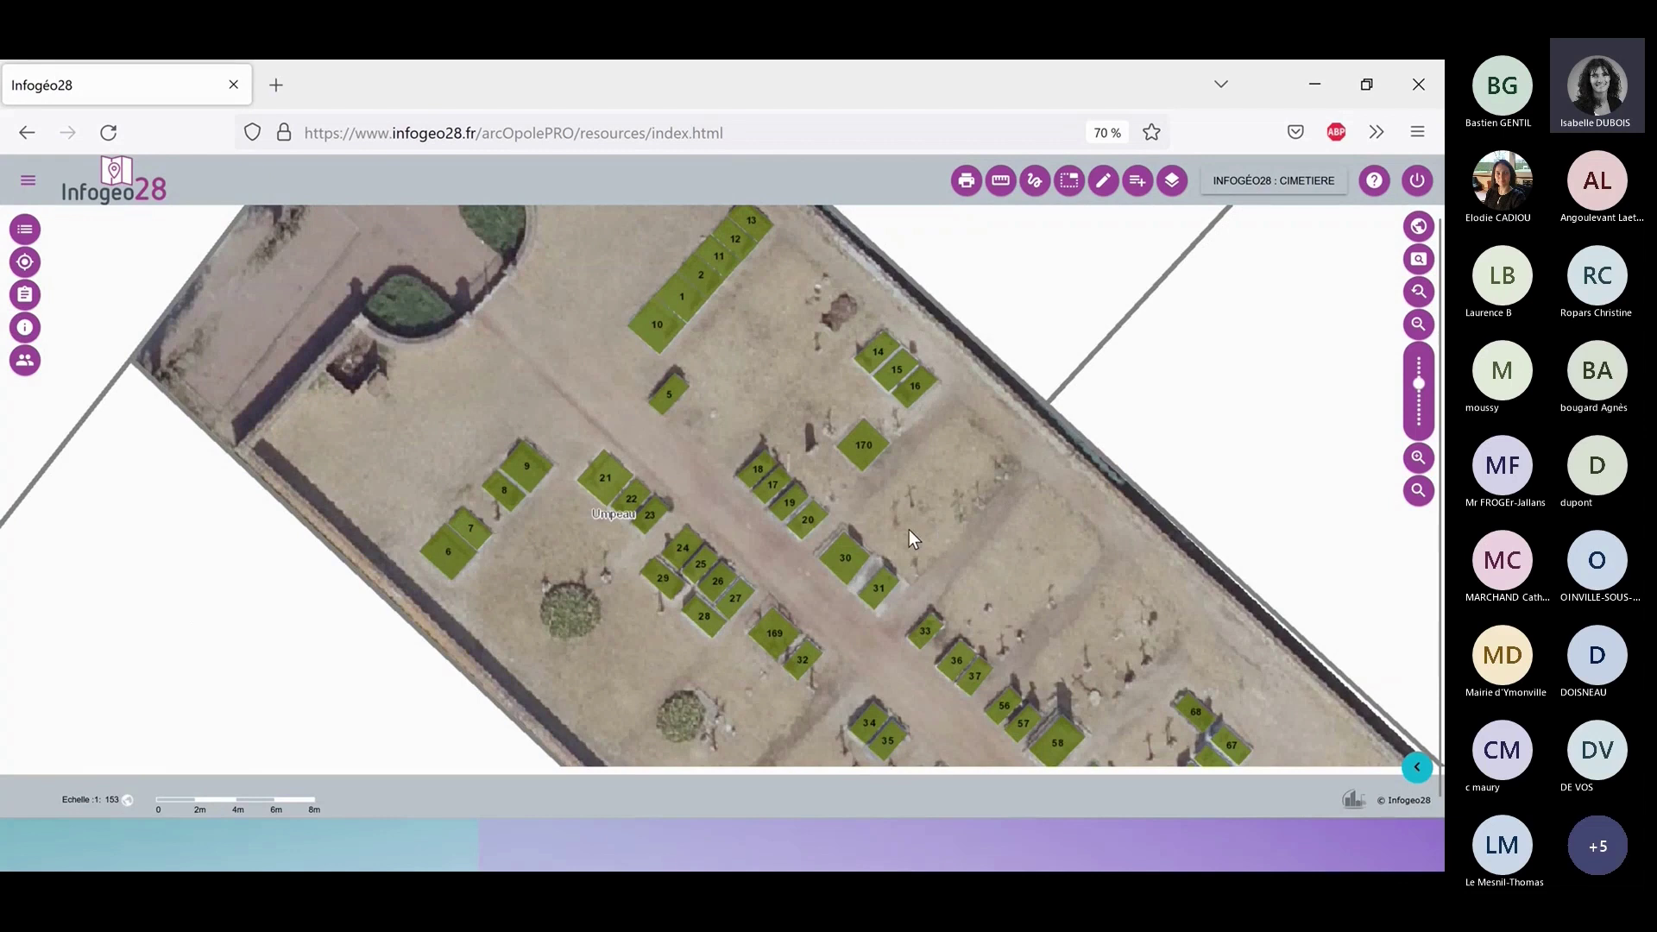
Set tomb 170's Disponibilité to Réservé, validate, and close its record.
click(1102, 180)
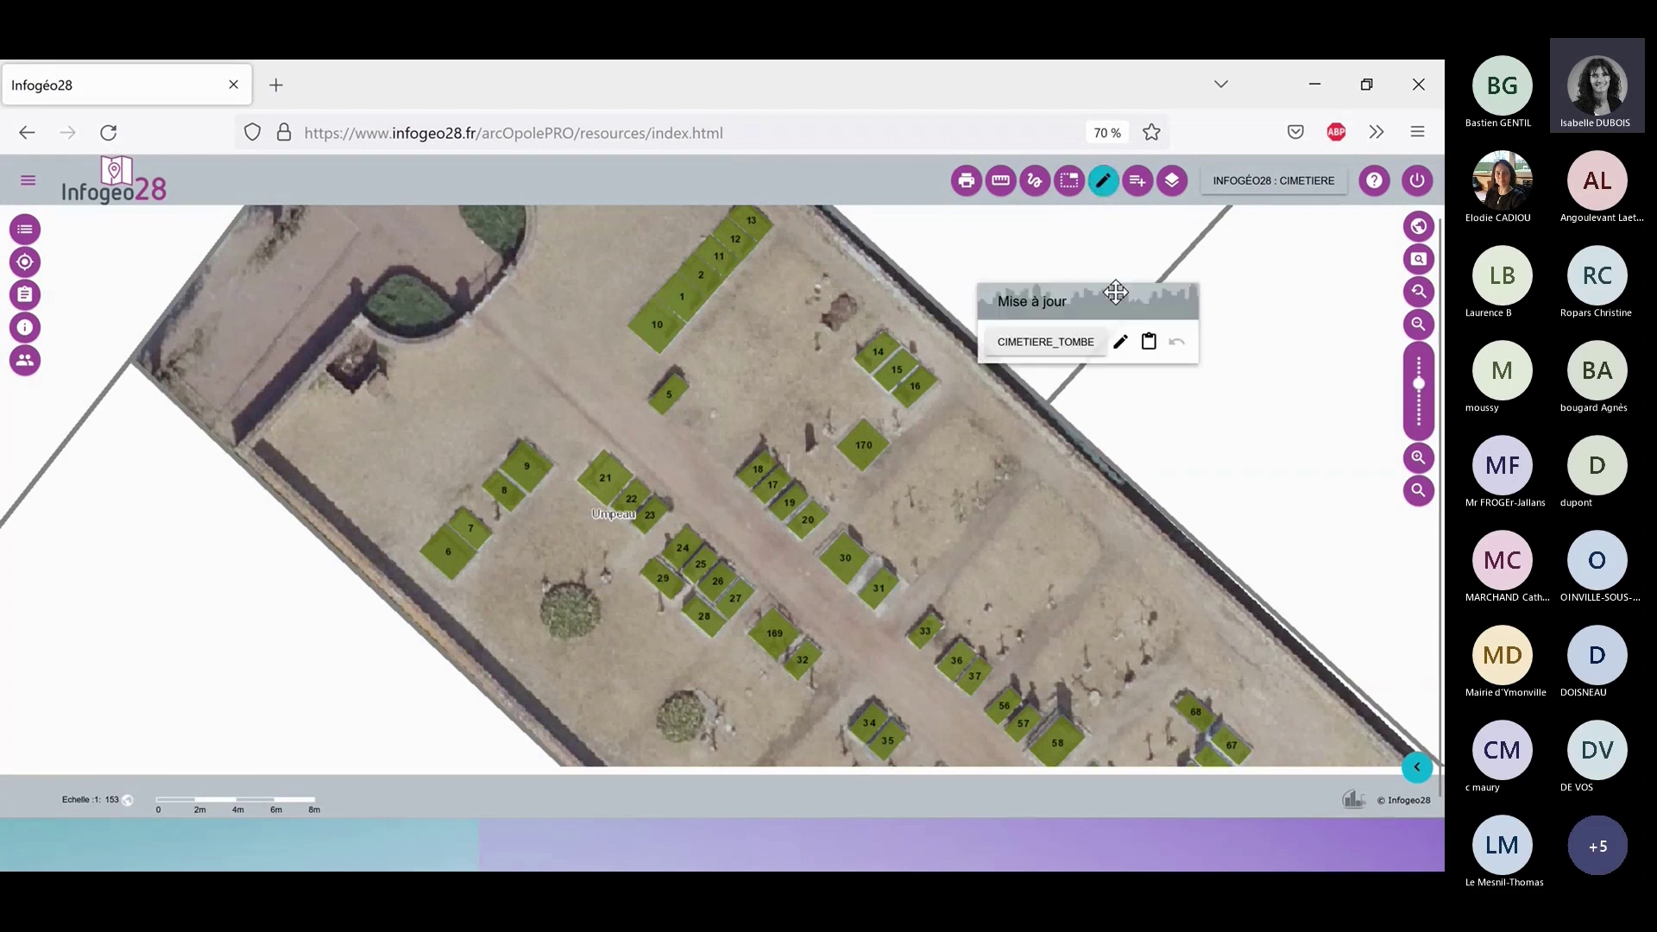
click(1122, 345)
click(873, 449)
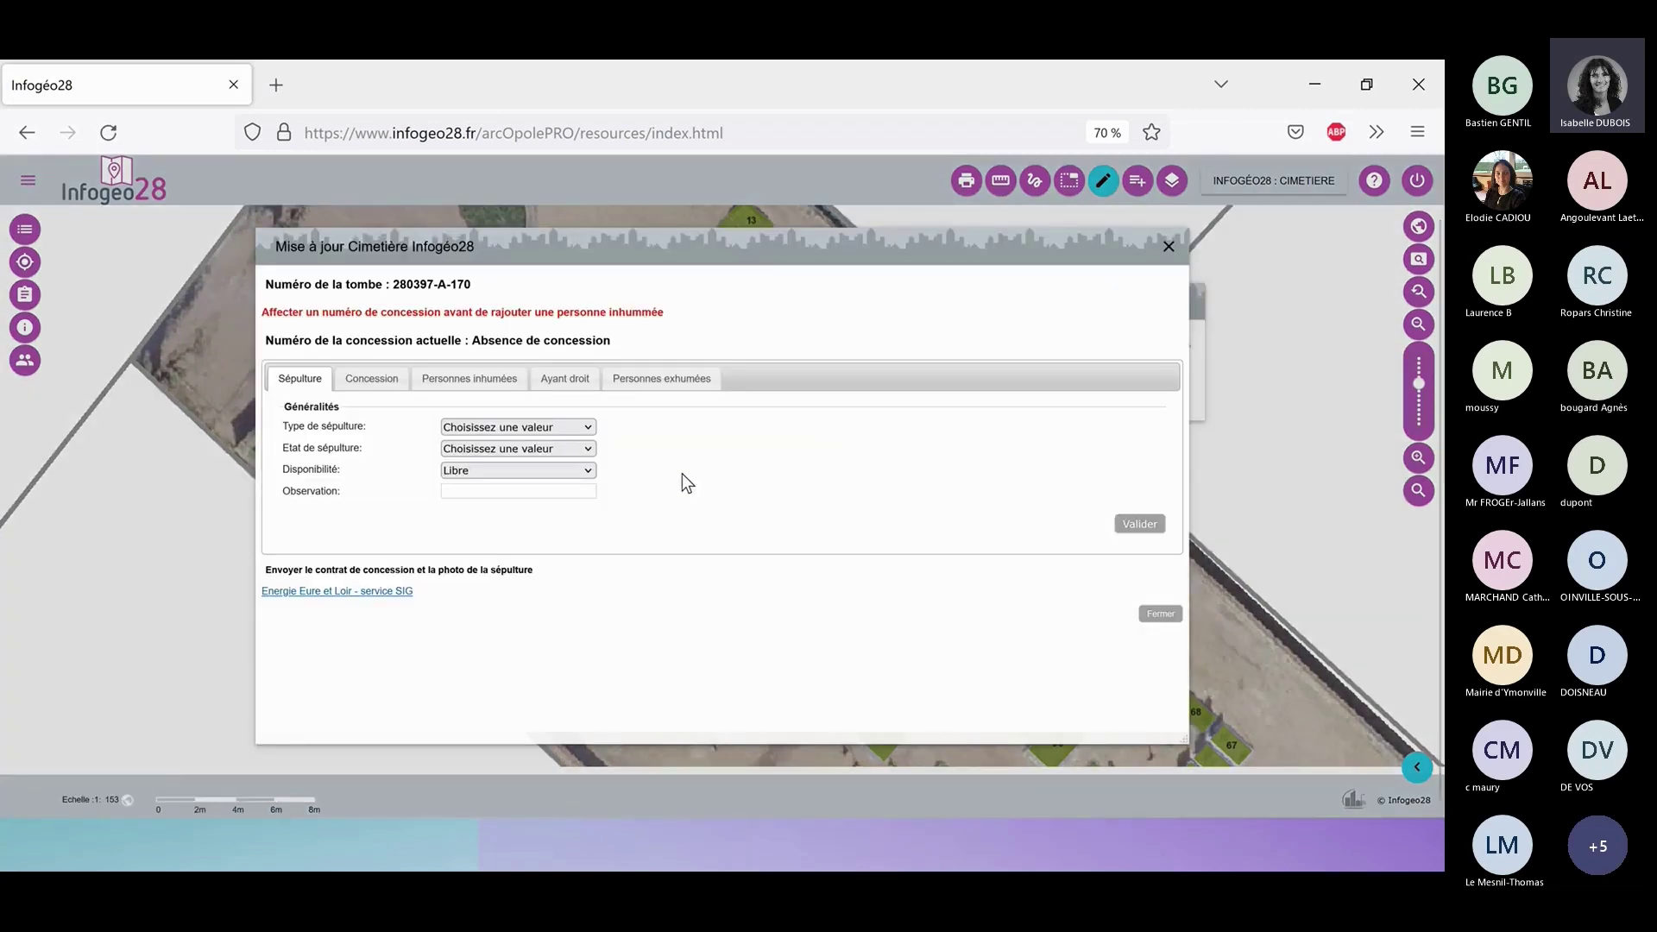
click(576, 470)
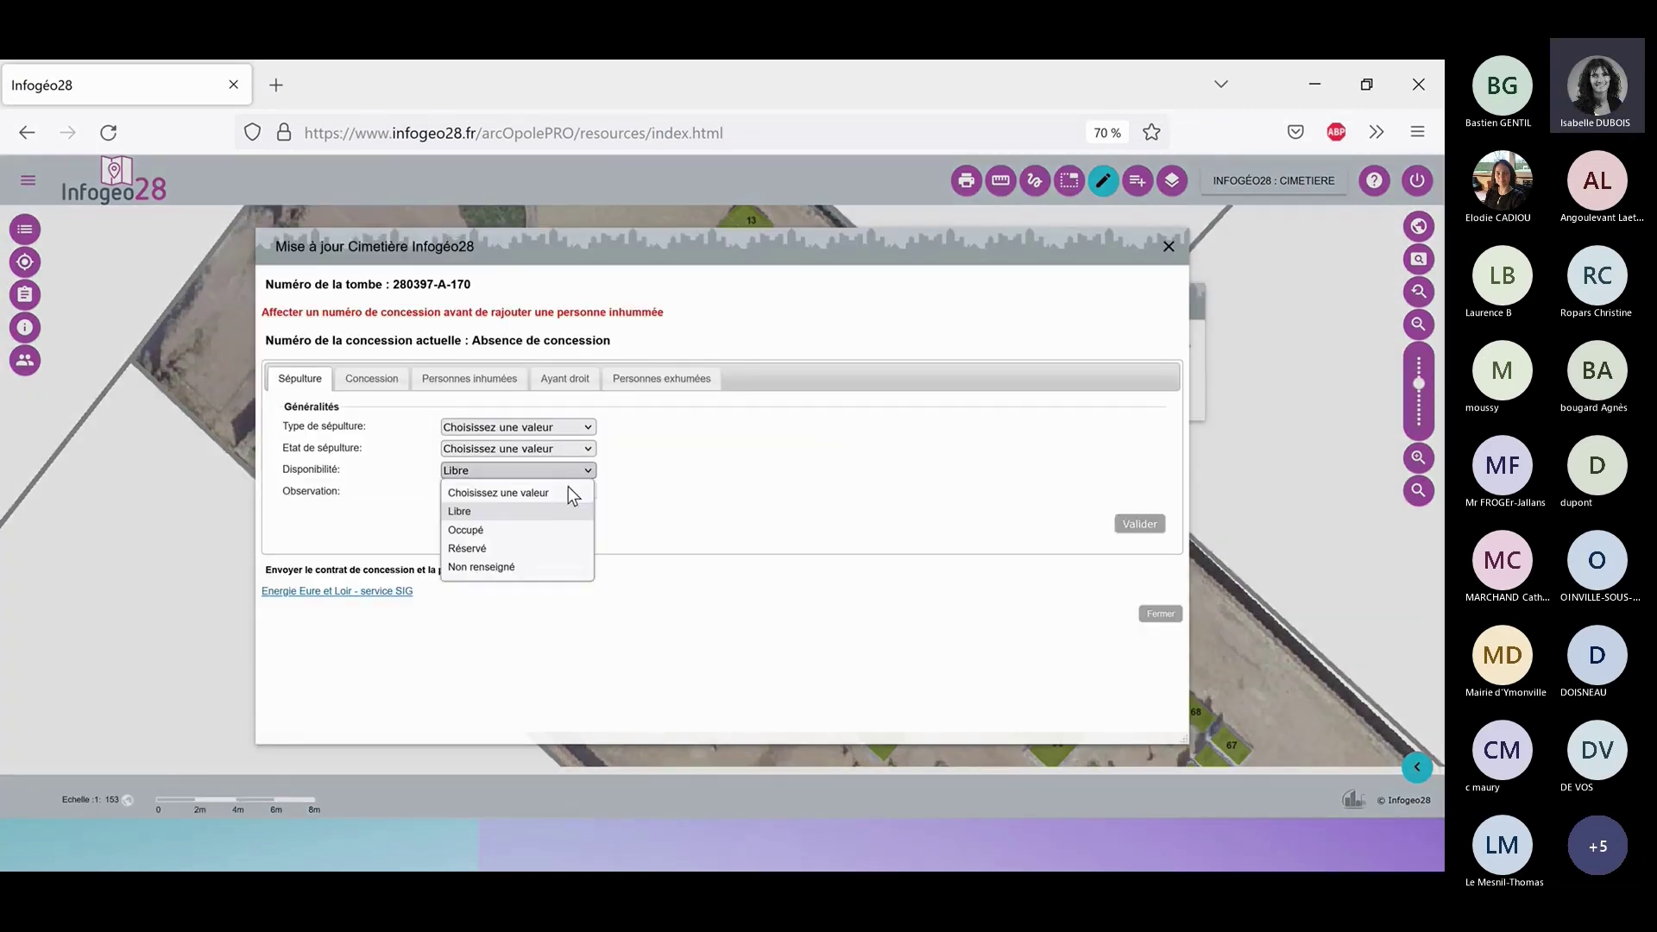
click(544, 548)
click(1139, 524)
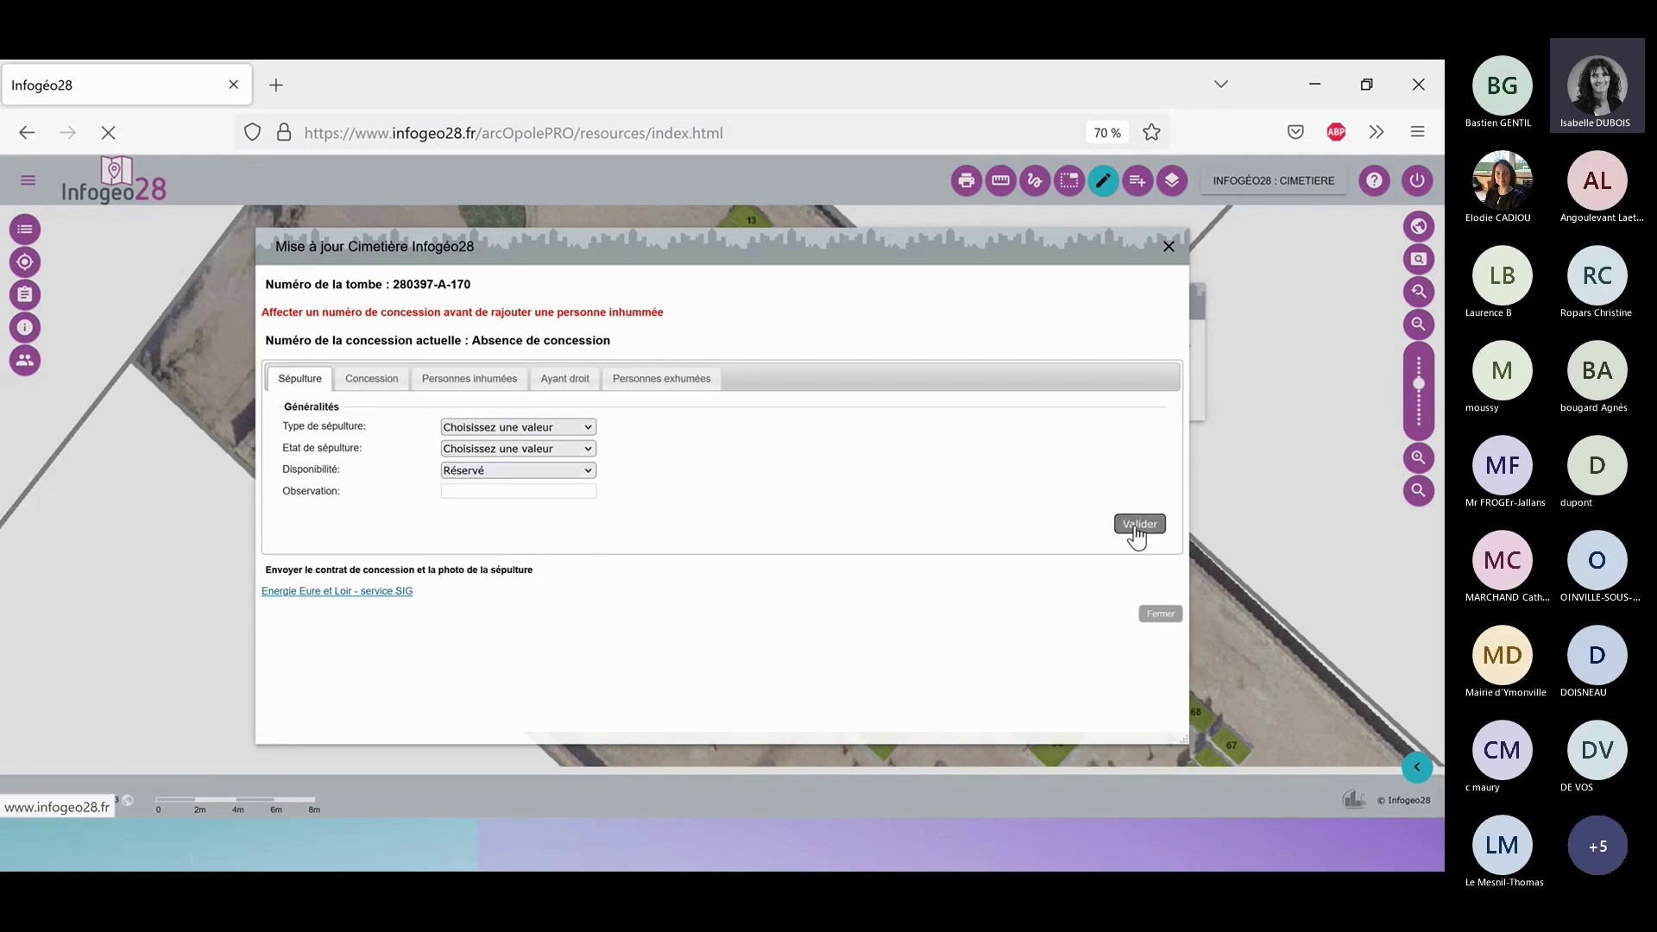
click(1168, 250)
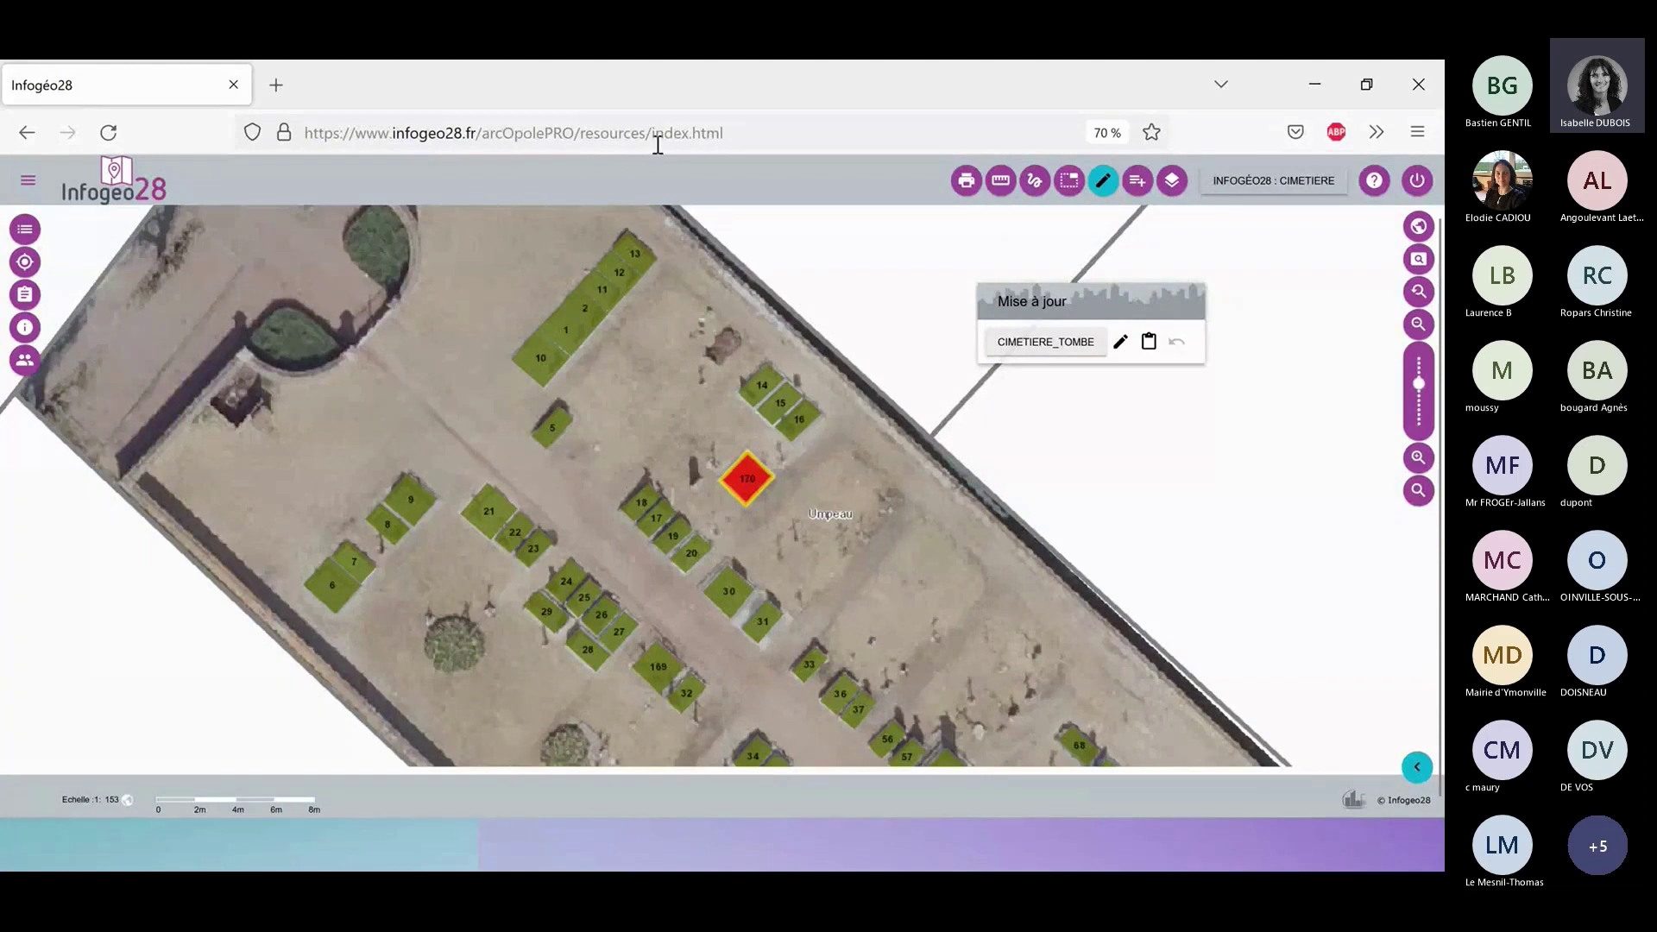
Reopen tomb 170's record and add a new concession in the Concession tab.
click(1122, 345)
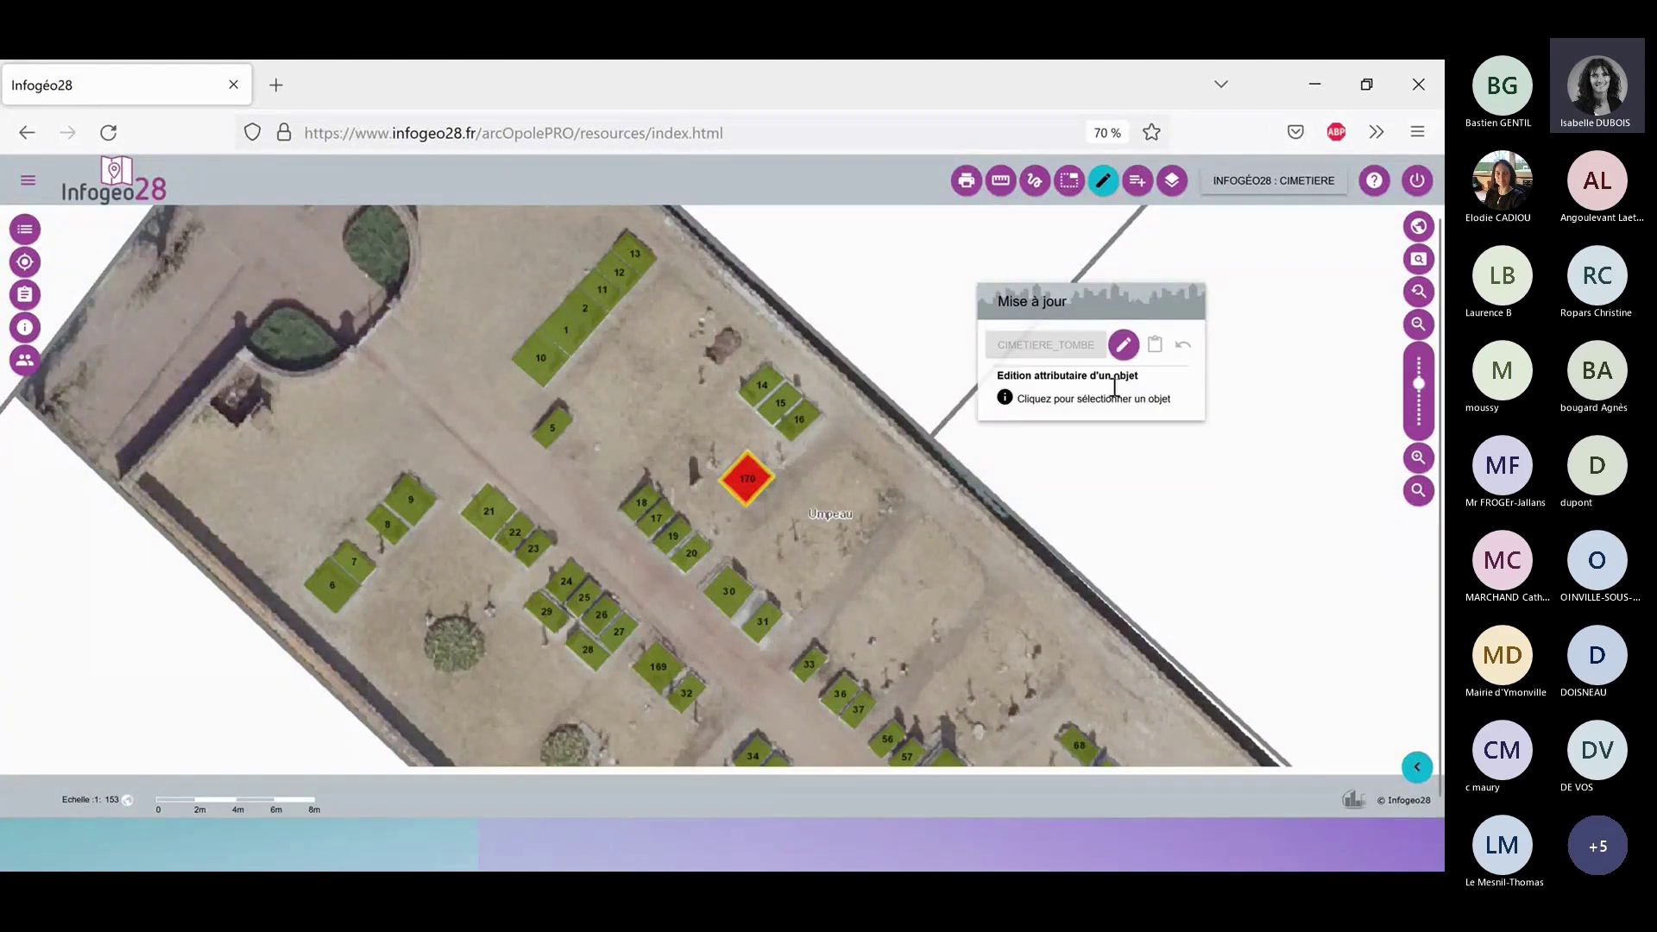
click(747, 488)
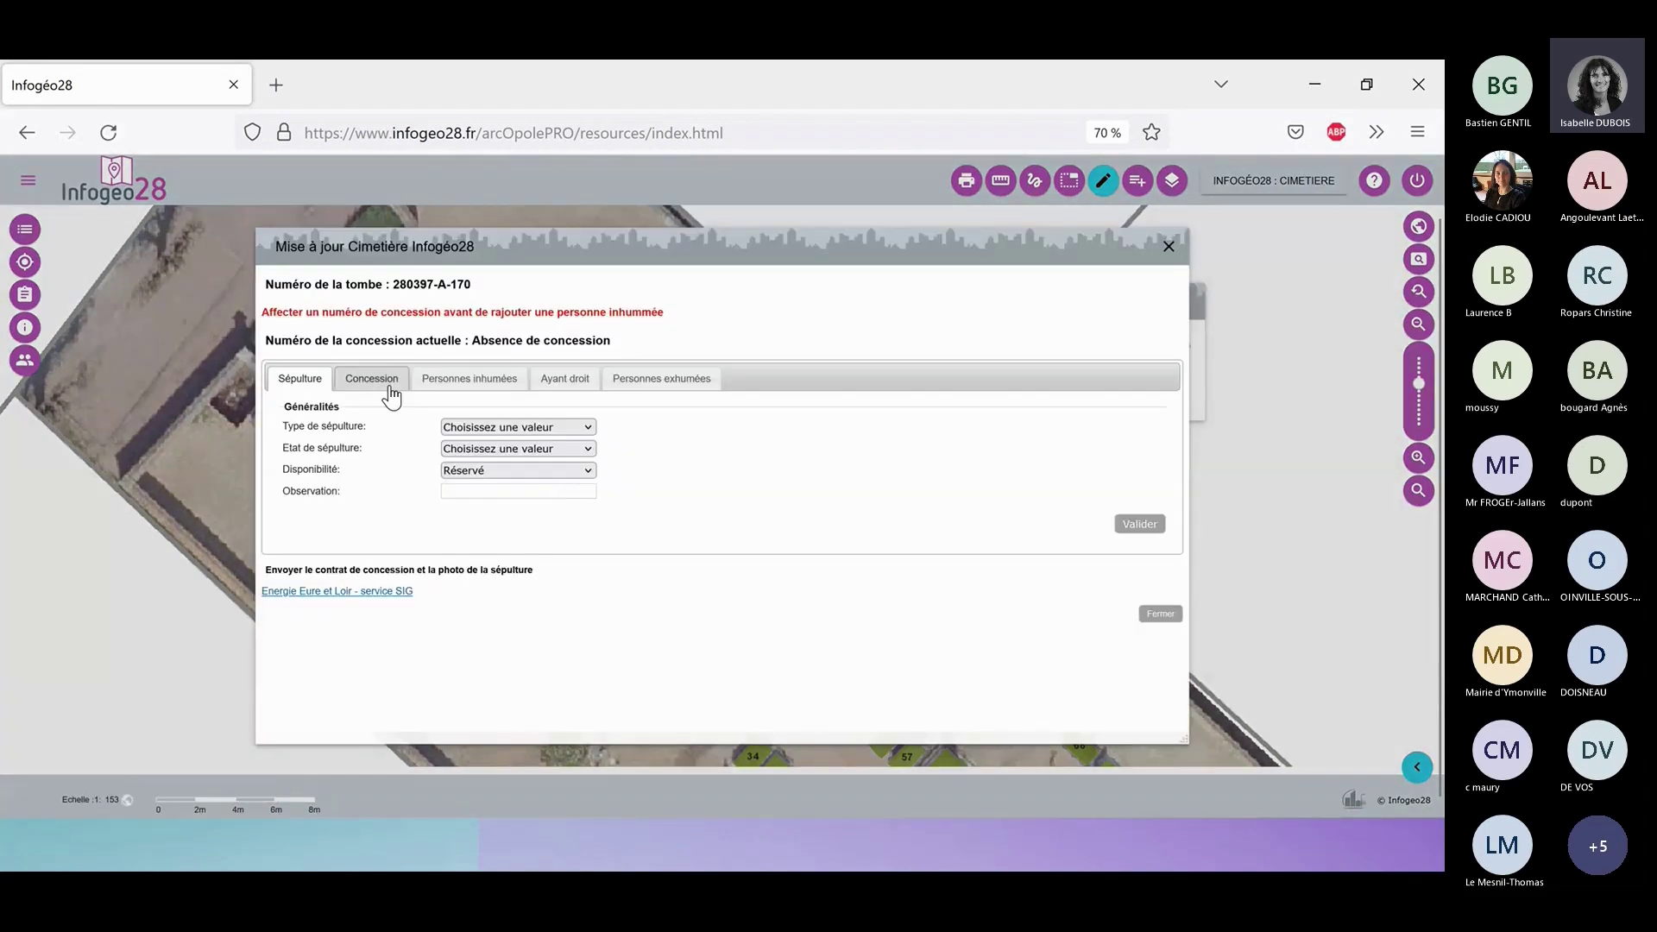
click(394, 384)
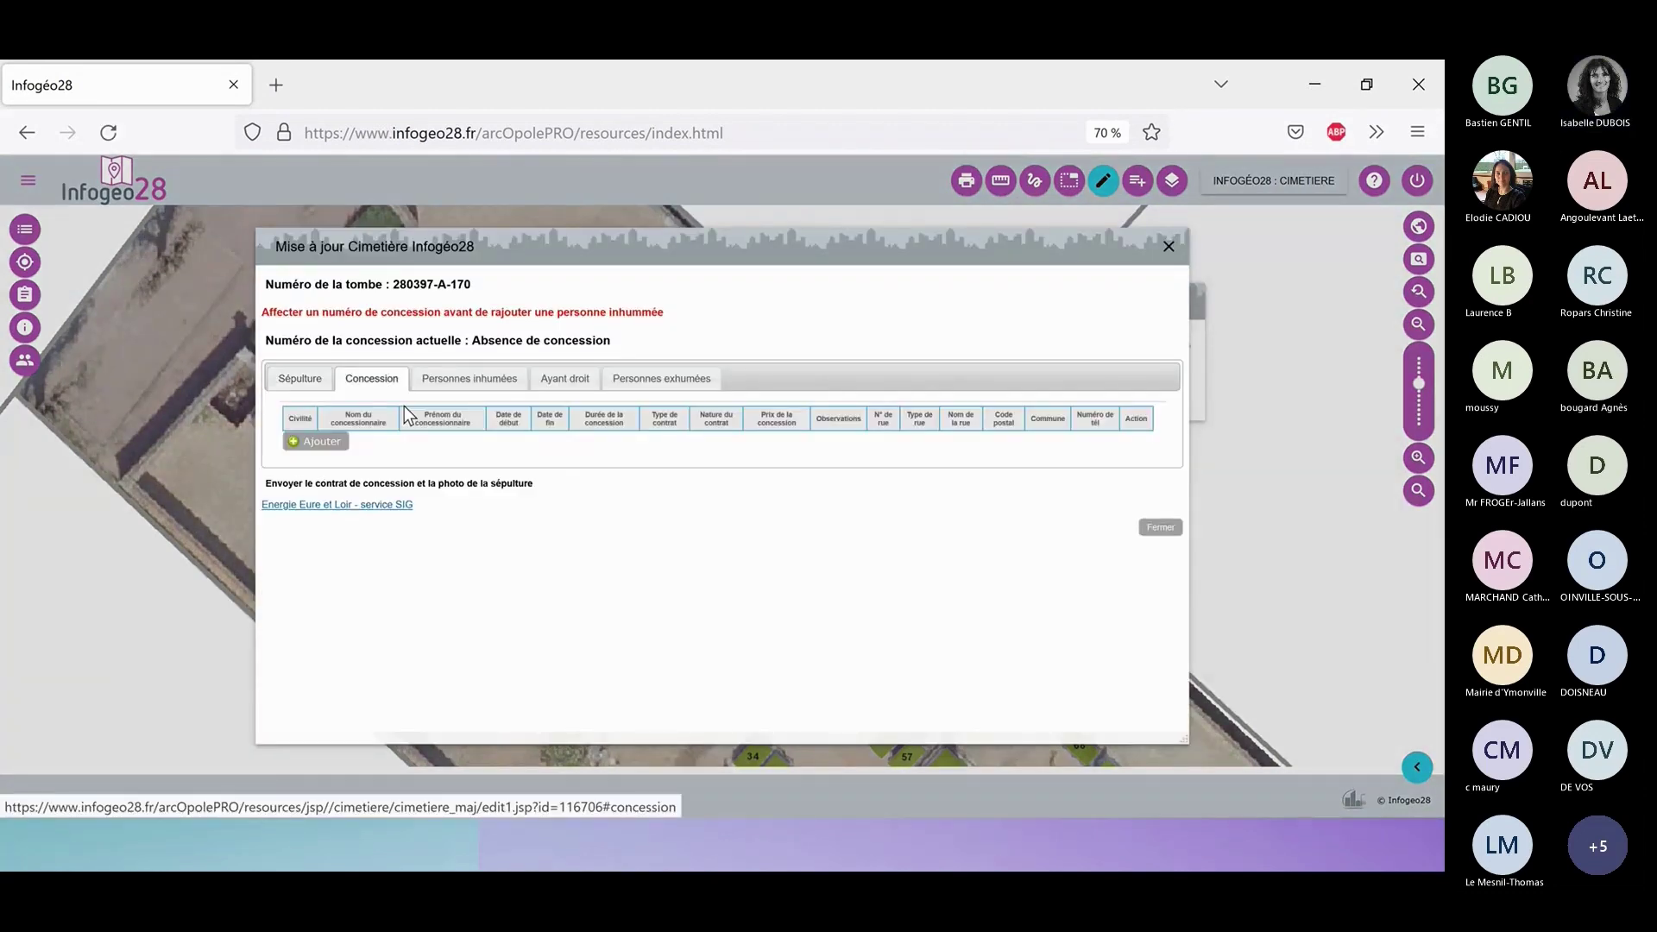
click(321, 441)
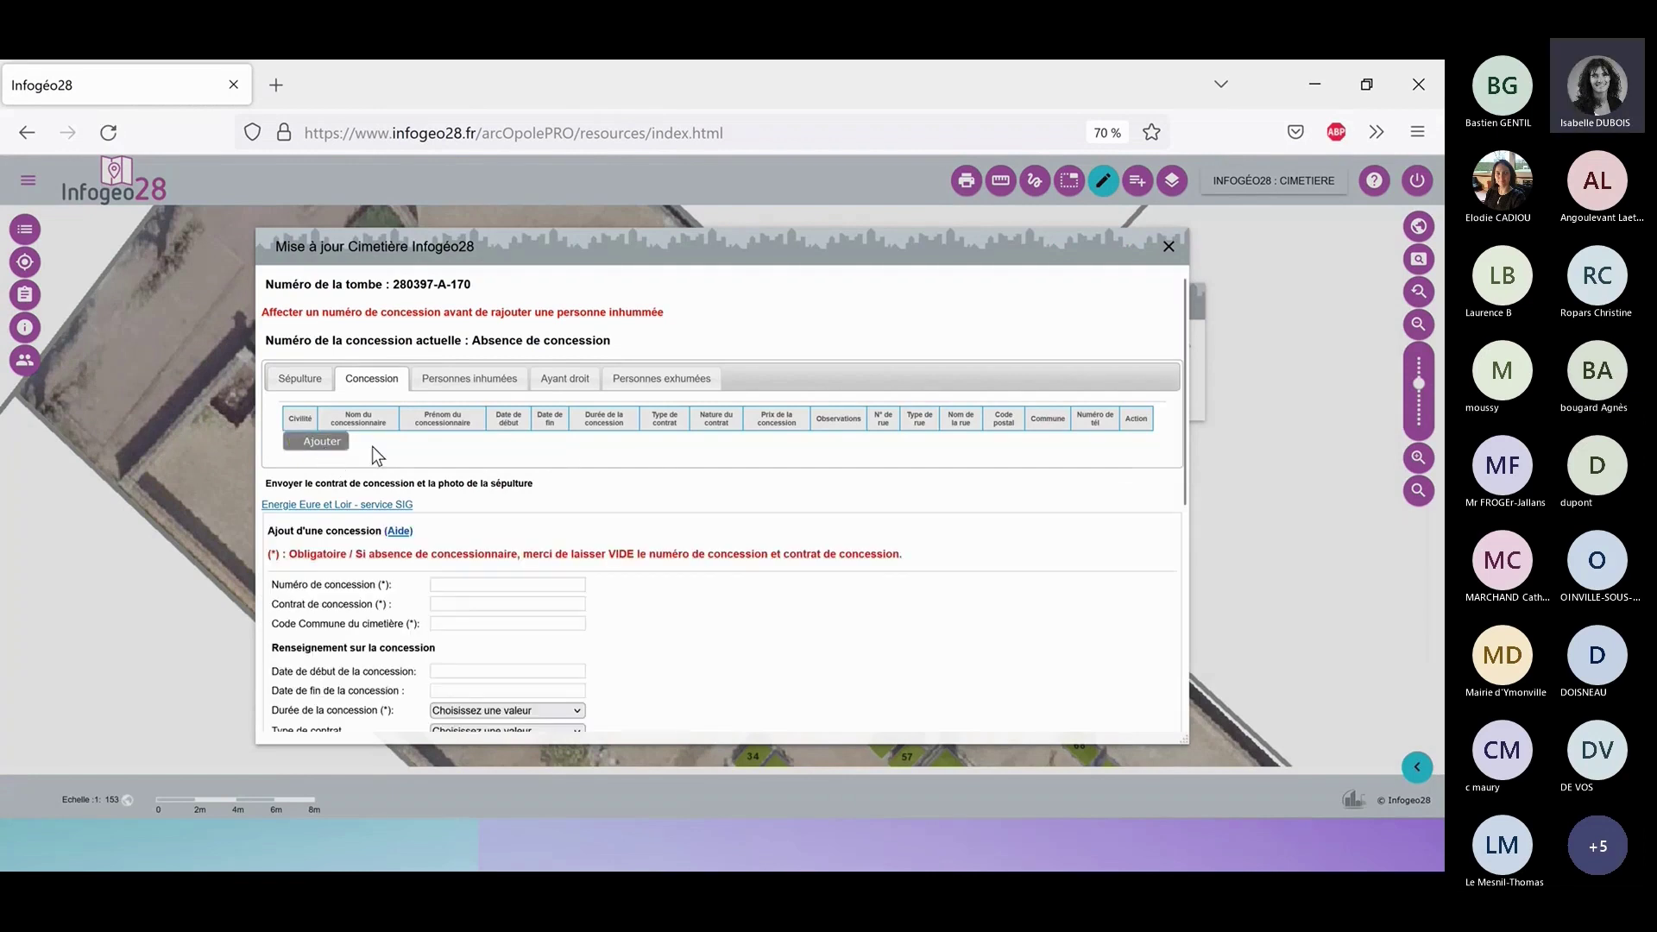
scroll(621, 445, down, 2)
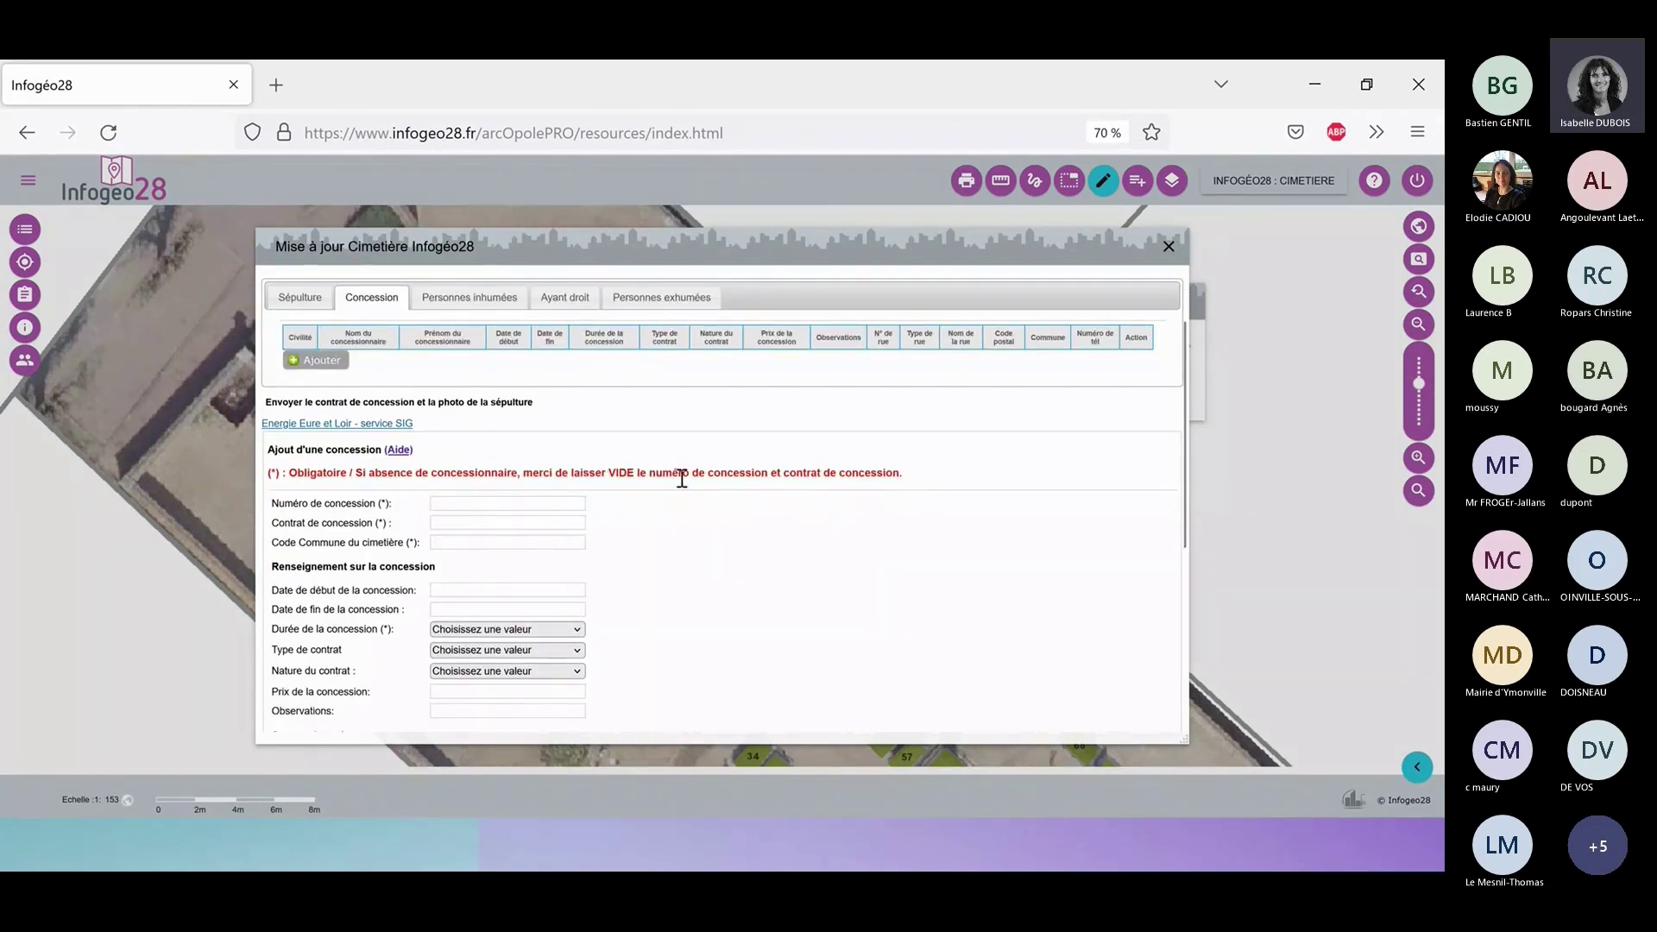
click(576, 504)
text(28039)
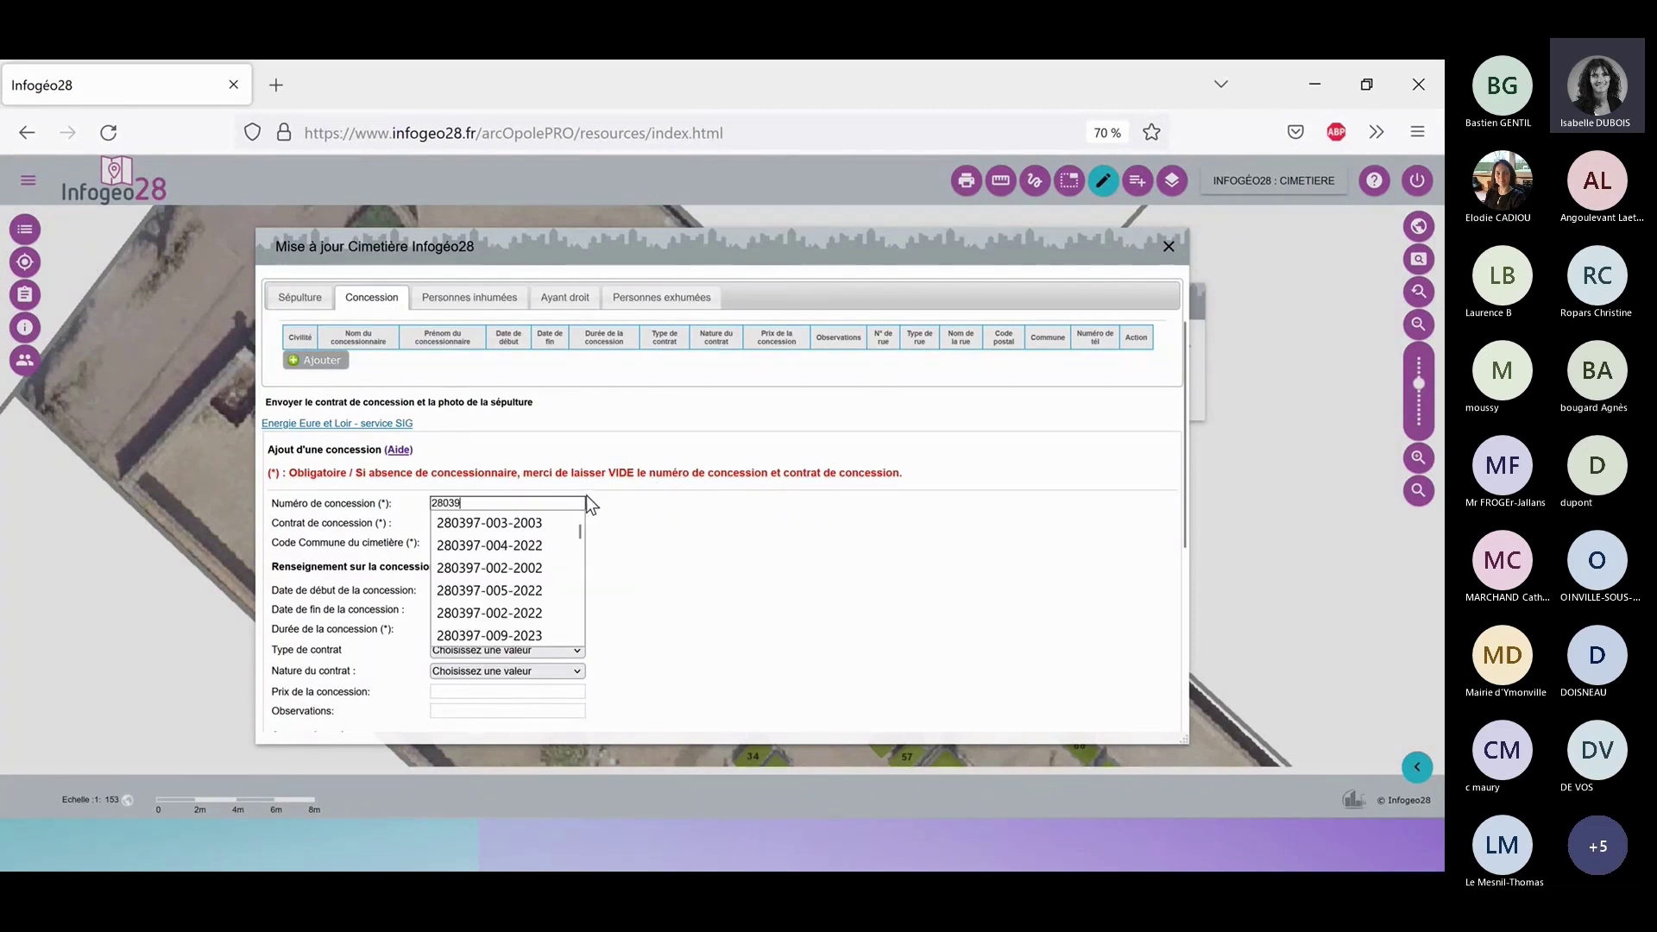
text(7-)
click(400, 527)
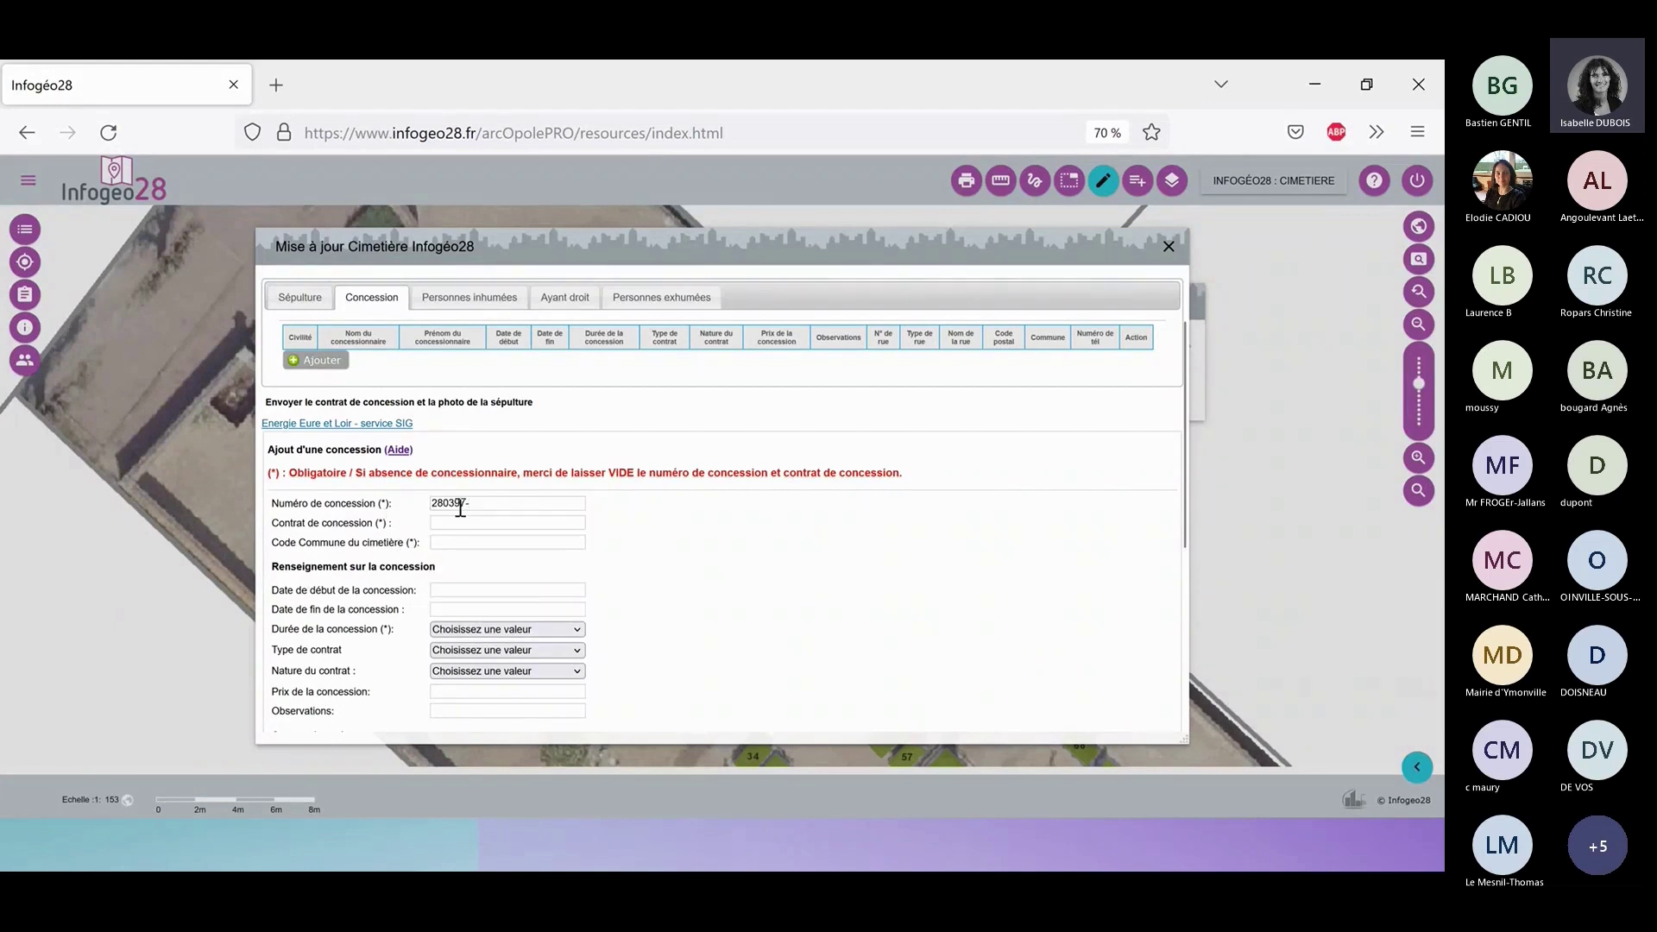
click(470, 503)
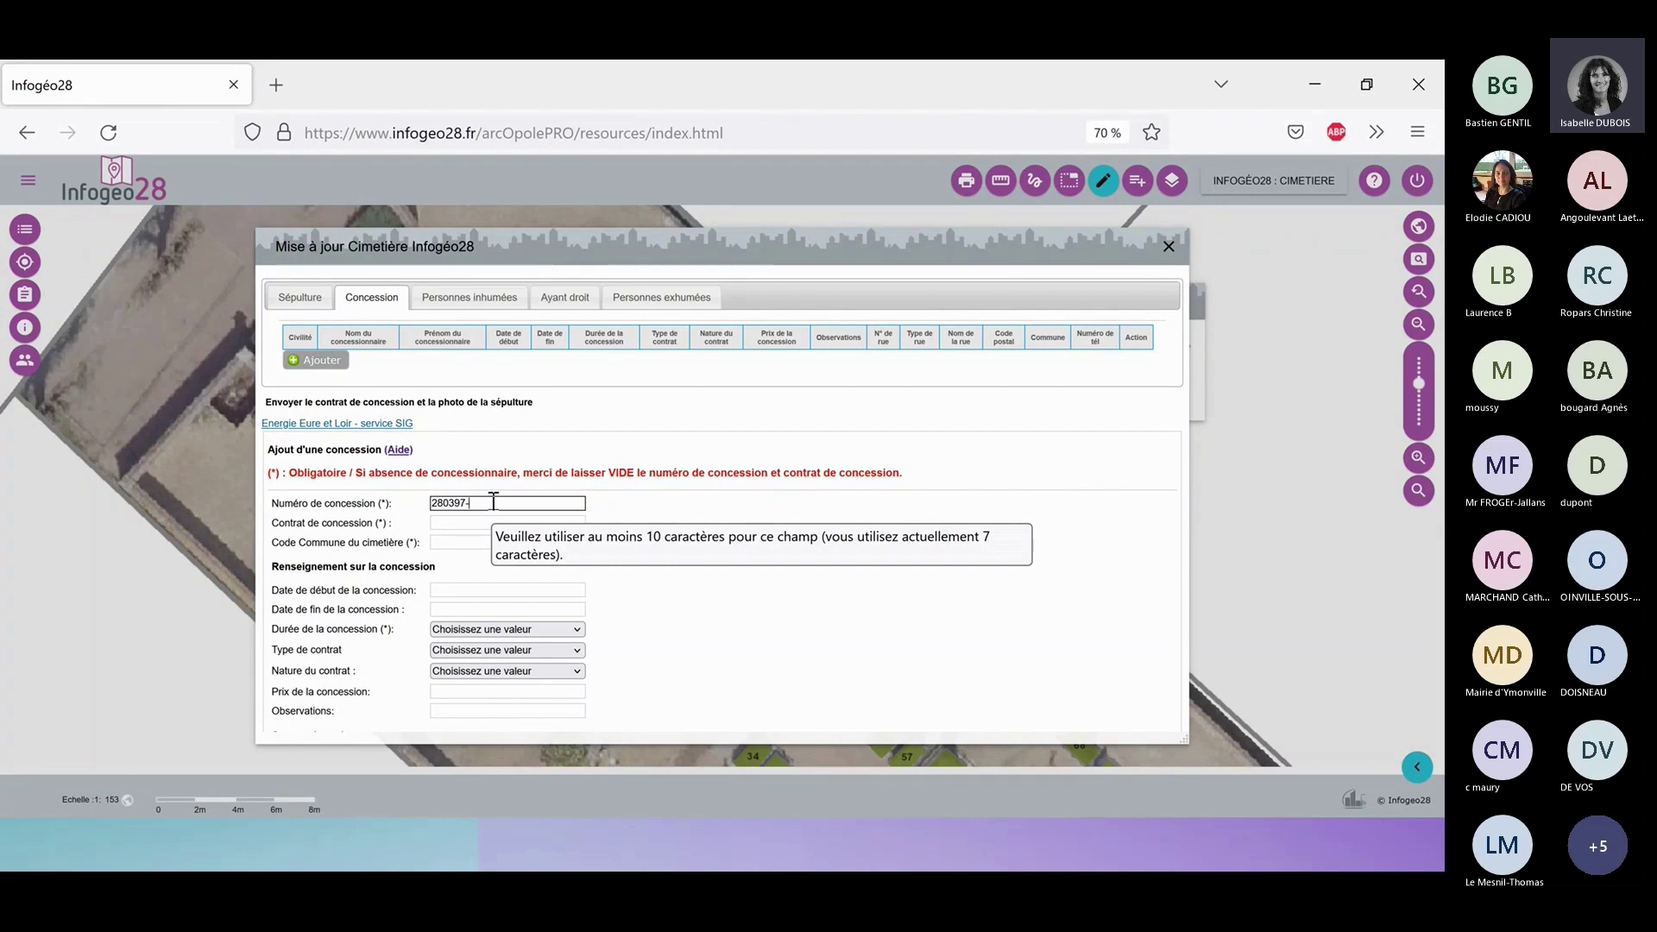
text(02)
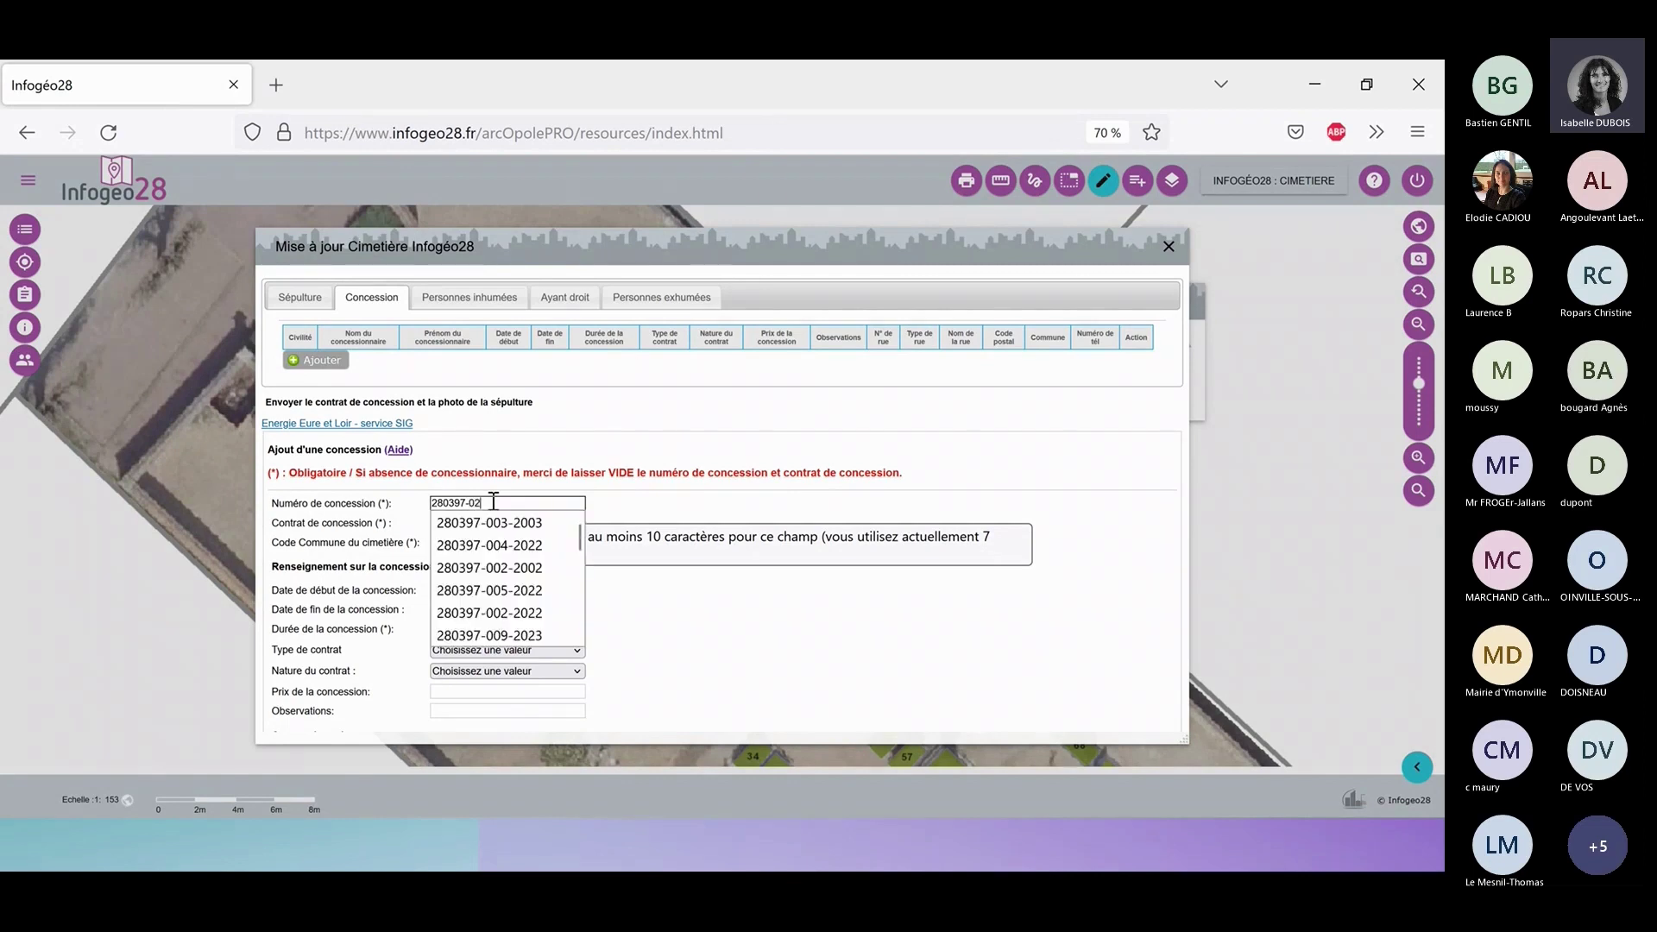
text(2-2)
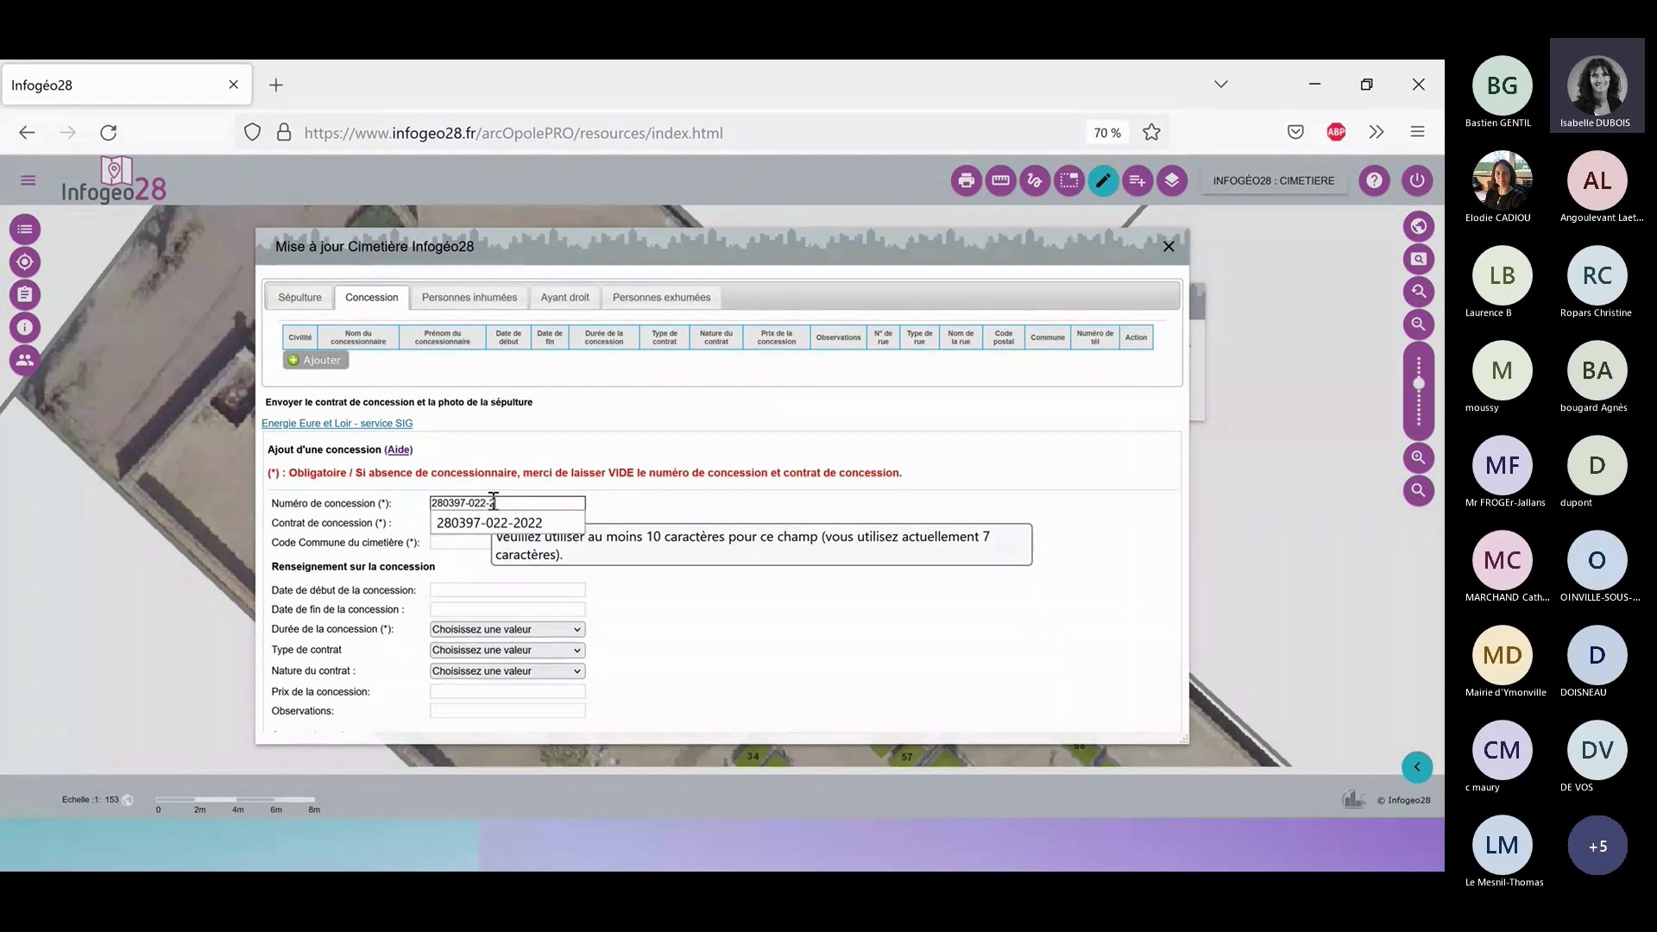
text(022)
click(671, 547)
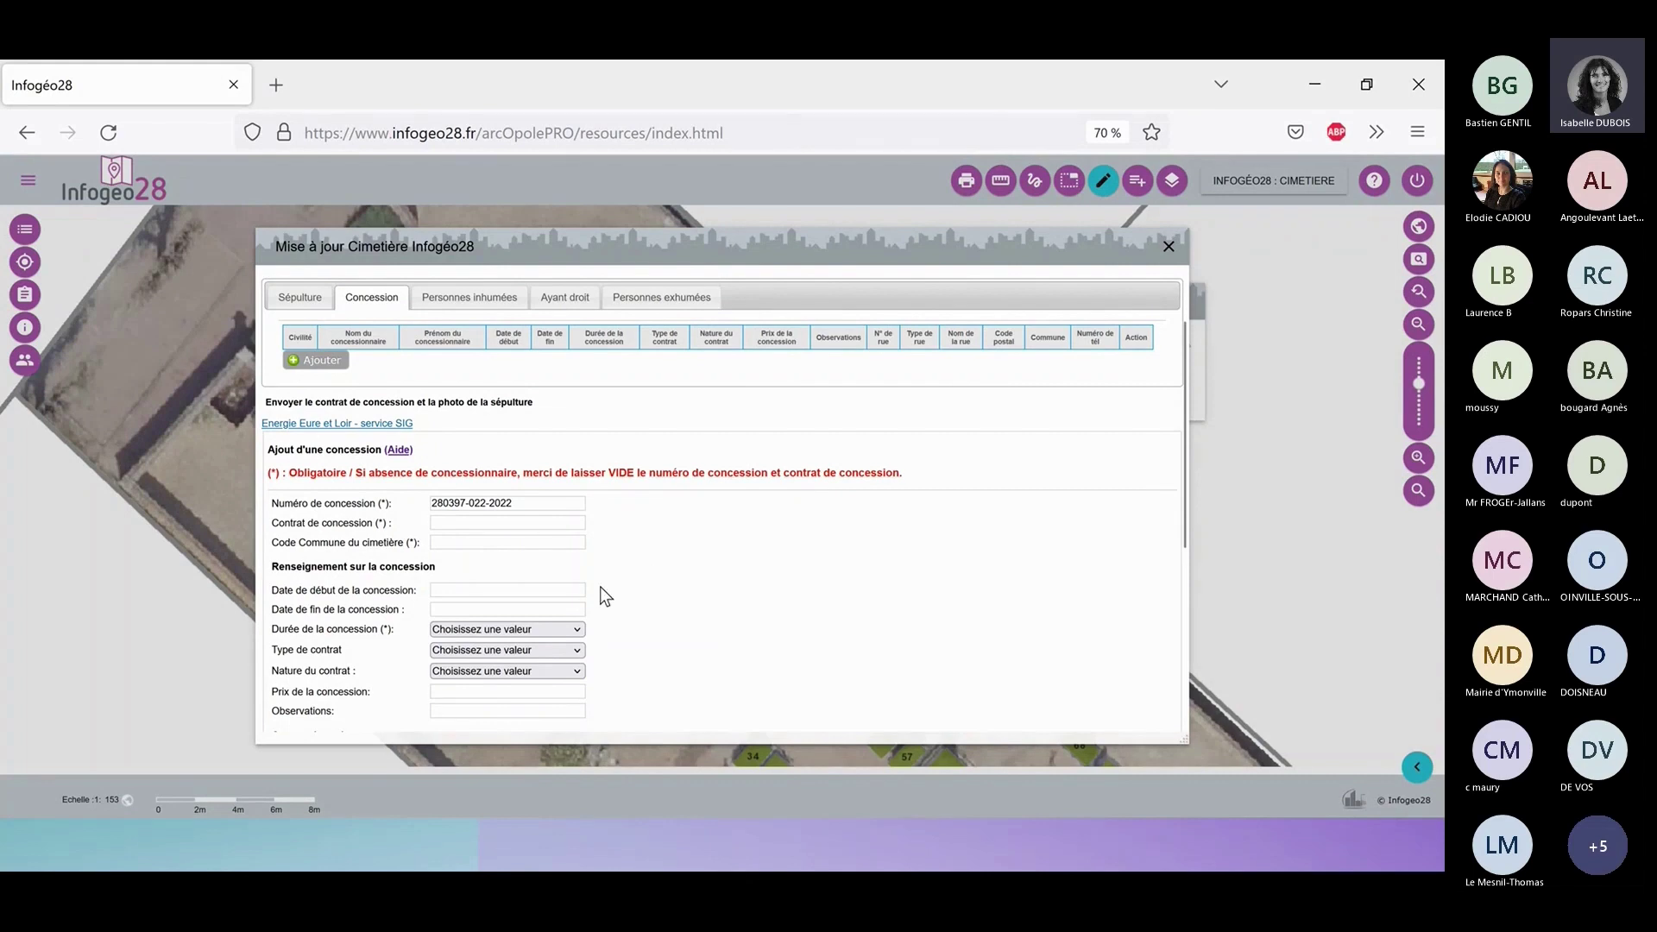
Name the concession contract 280397-022-2022.pdf by copying the concession number.
click(561, 502)
key(ctrl+a)
key(ctrl+c)
click(520, 523)
key(ctrl+v)
text(.)
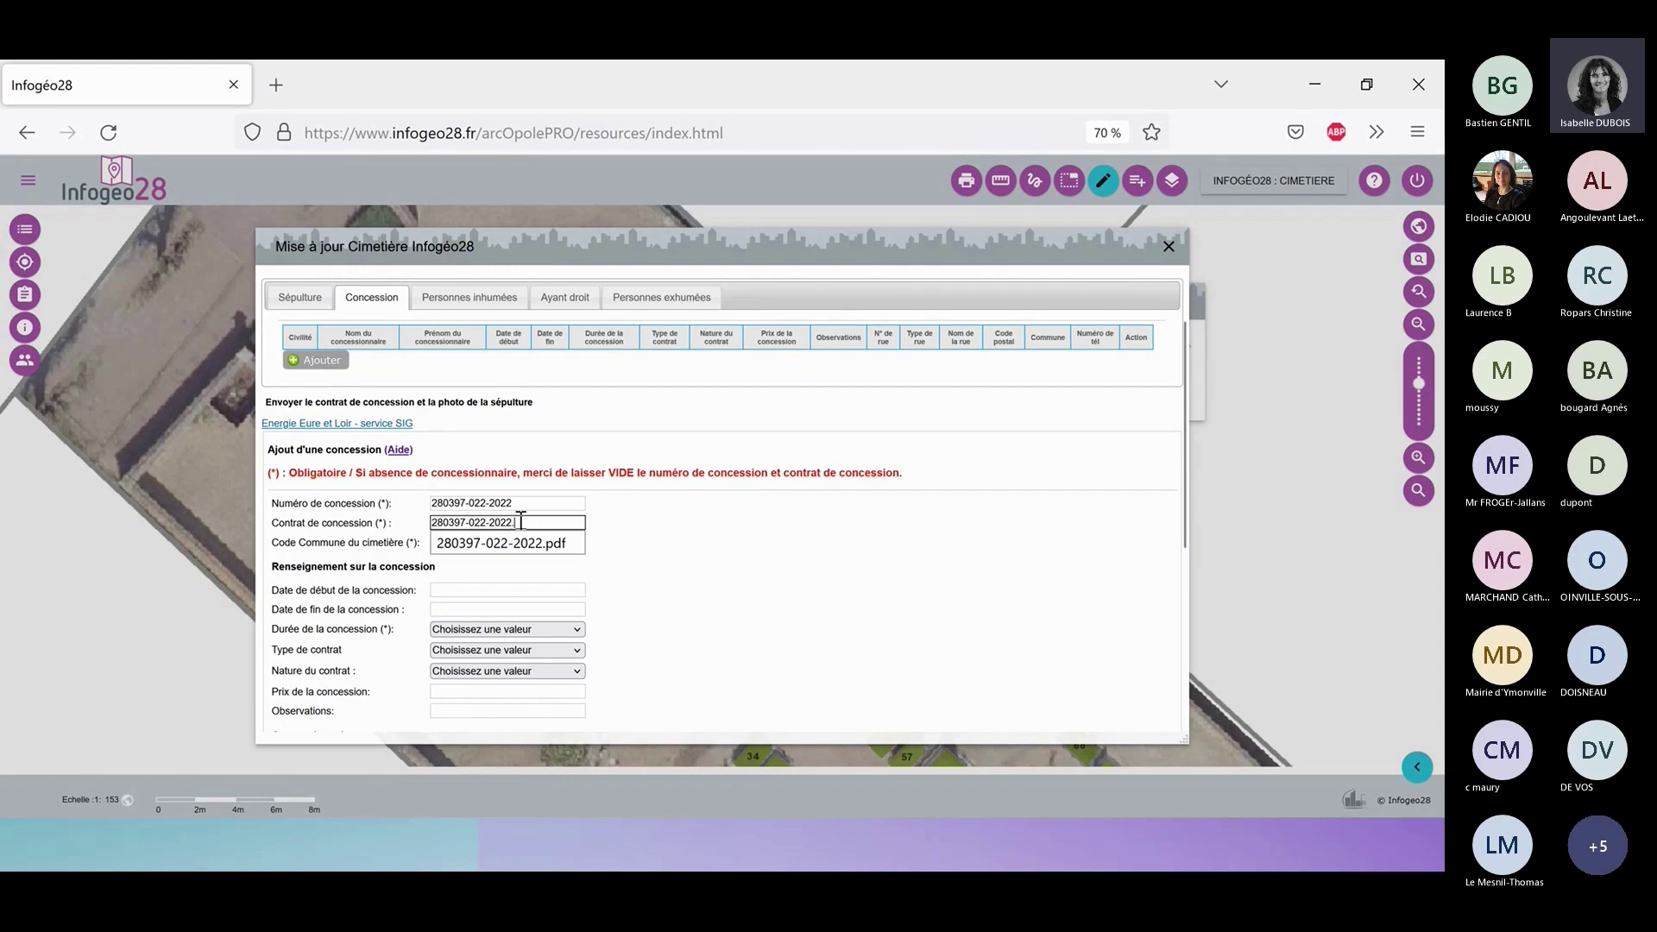
text(pdf)
click(762, 538)
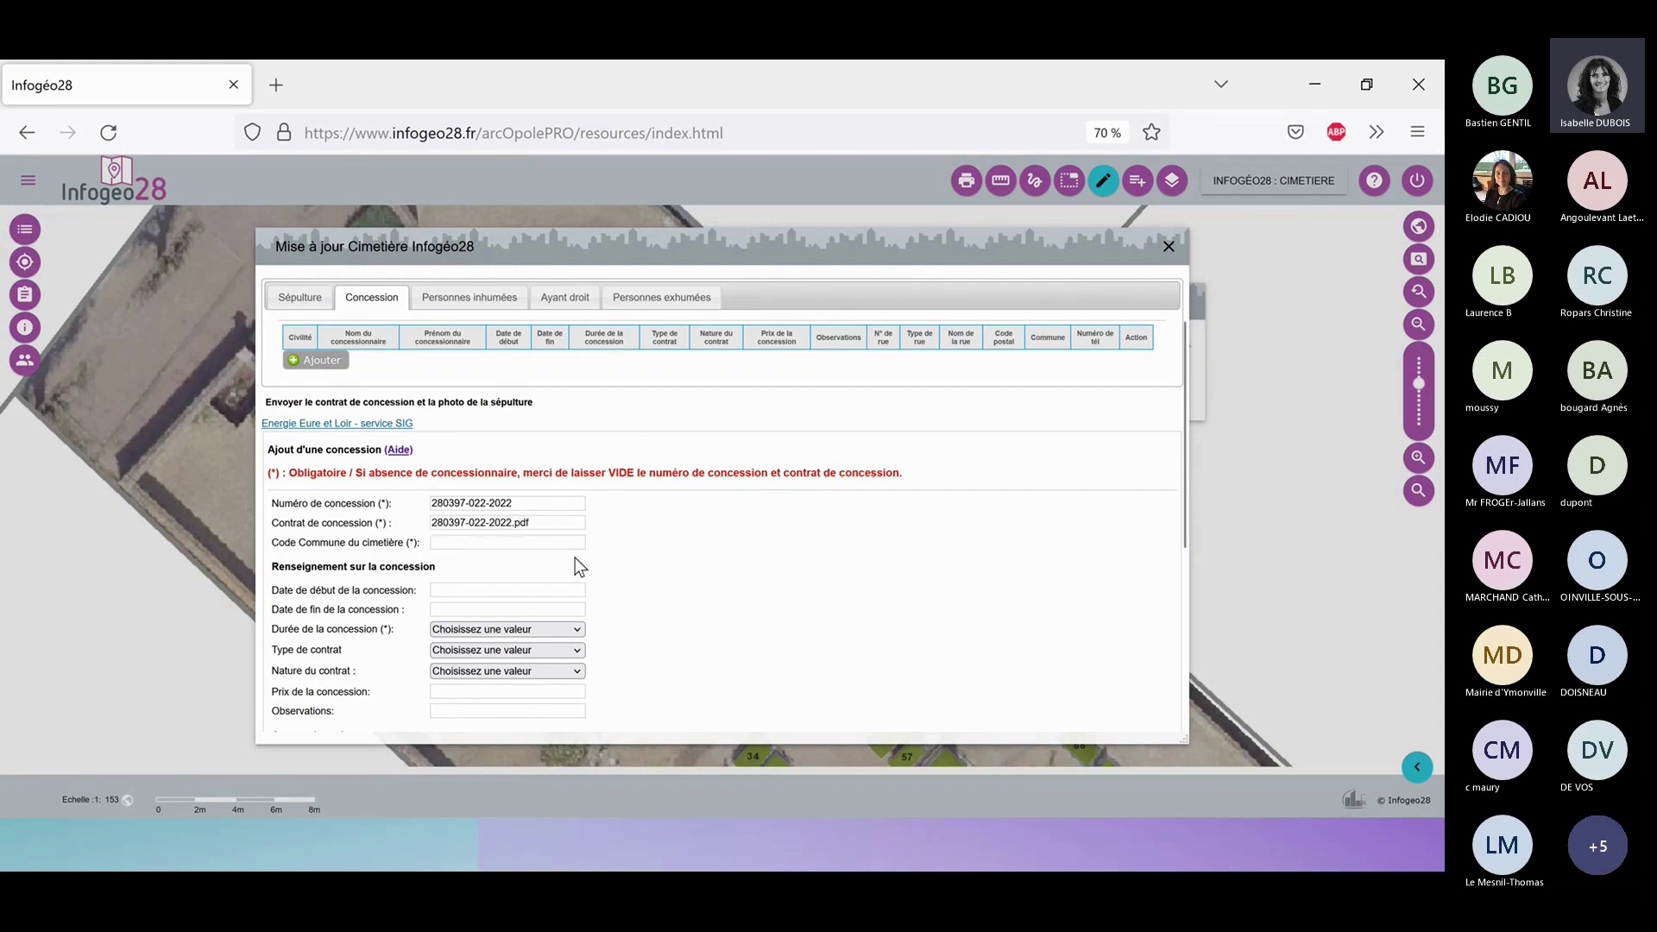
Enter 280397 as the cemetery's commune code.
click(472, 542)
text(28039)
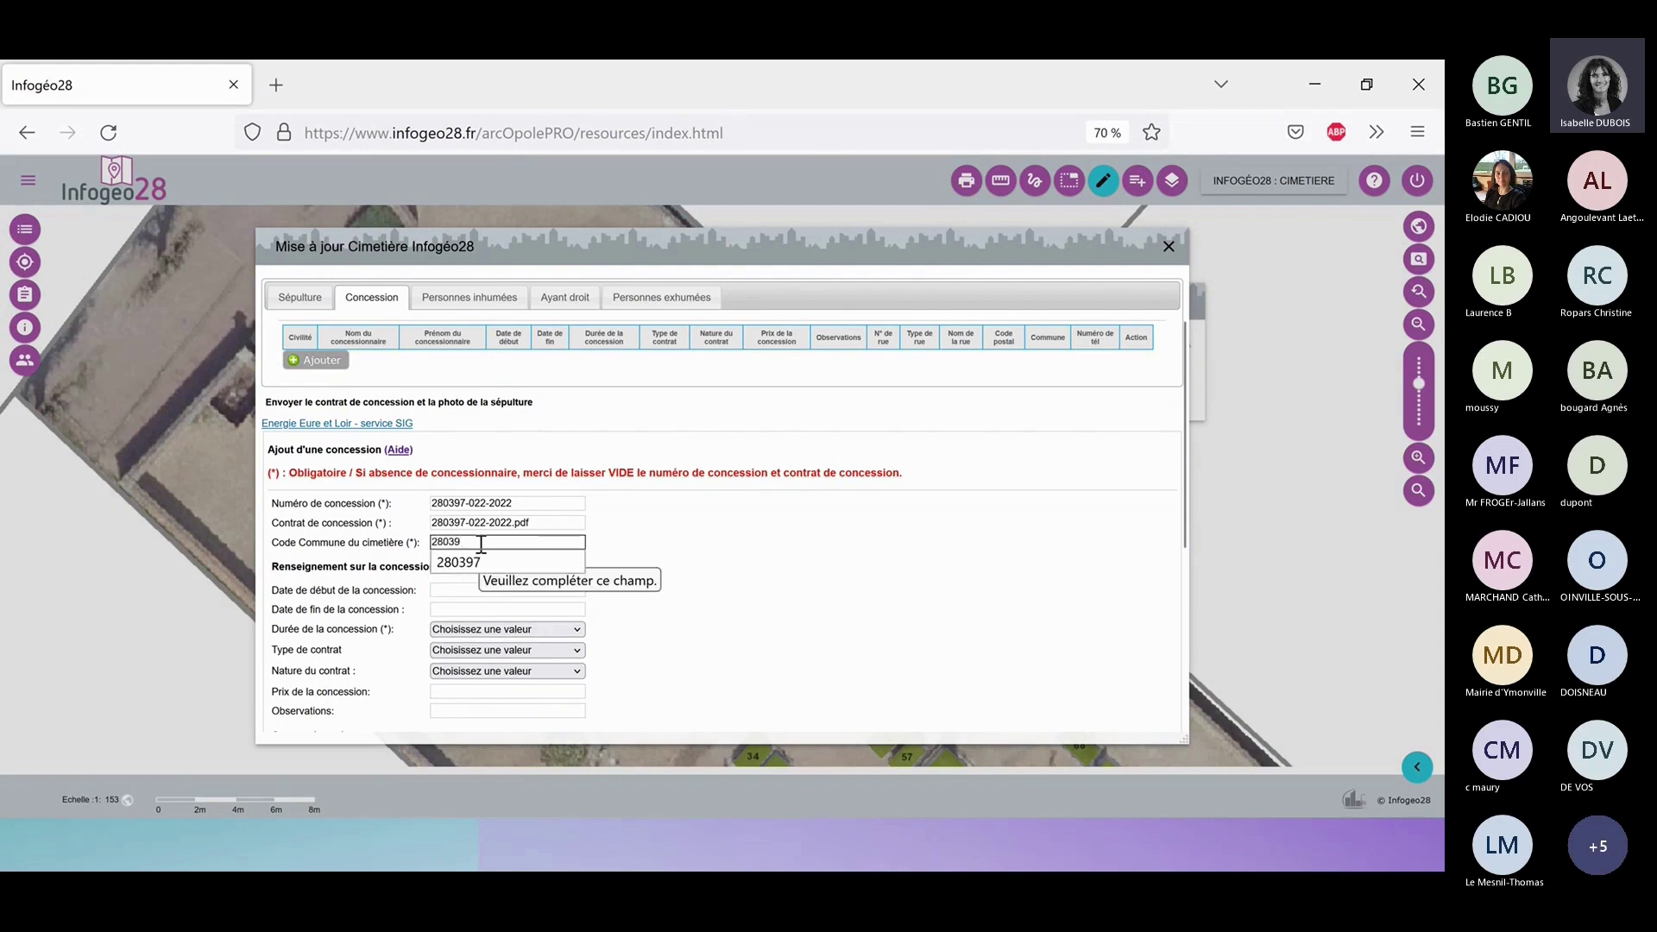
text(7)
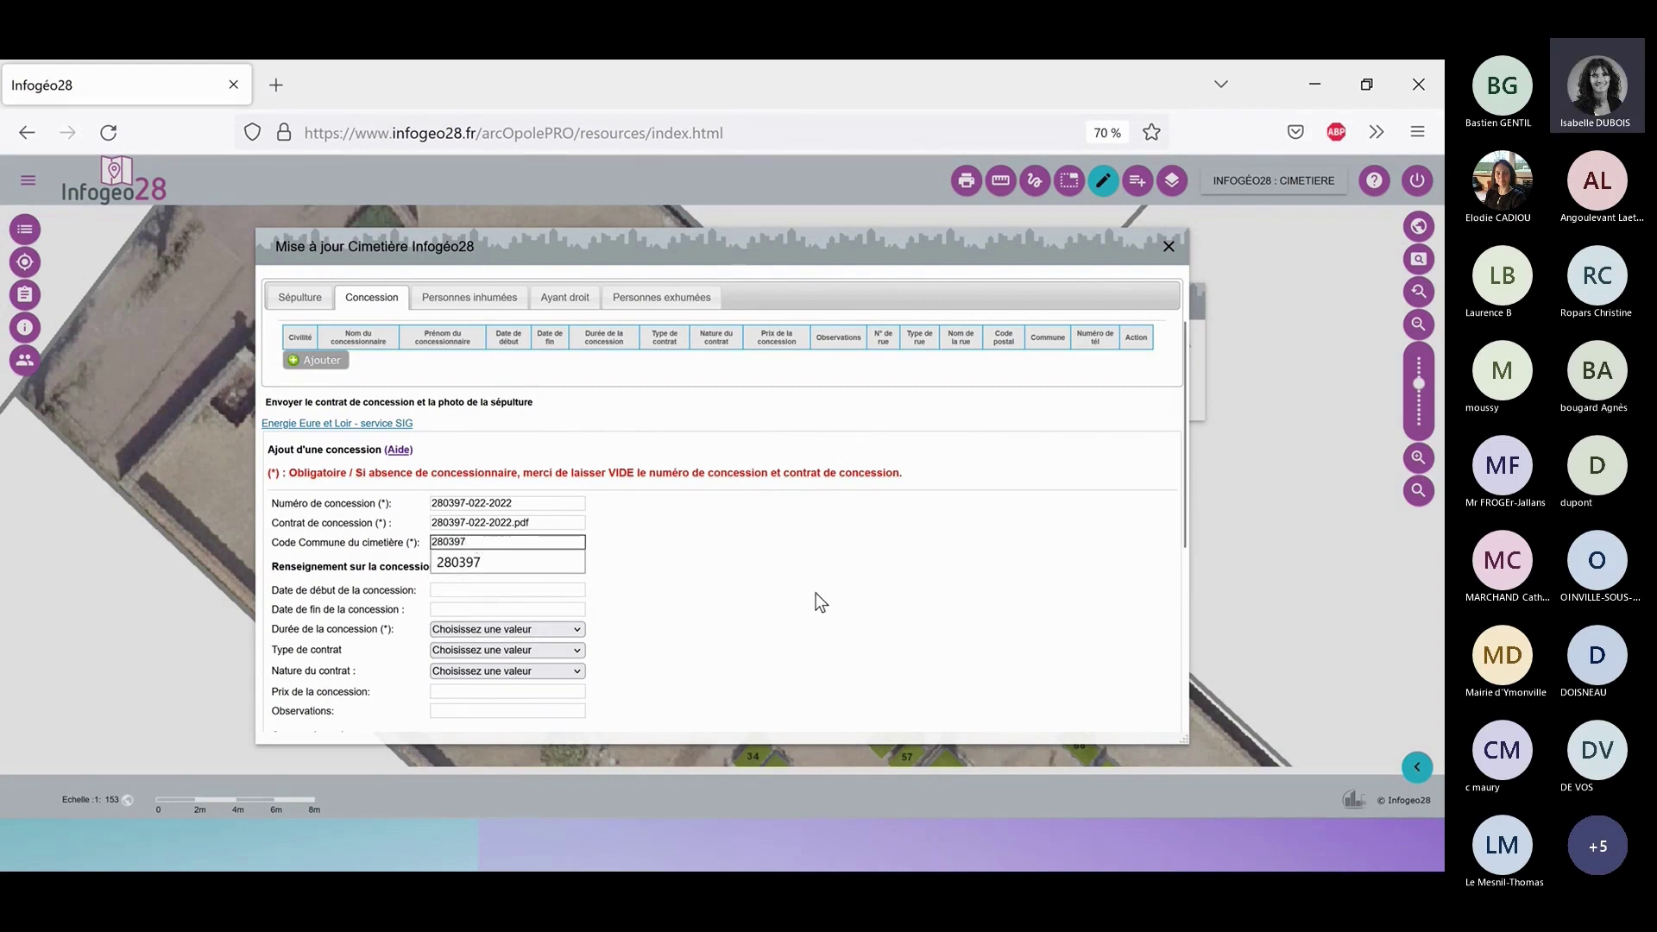
click(820, 590)
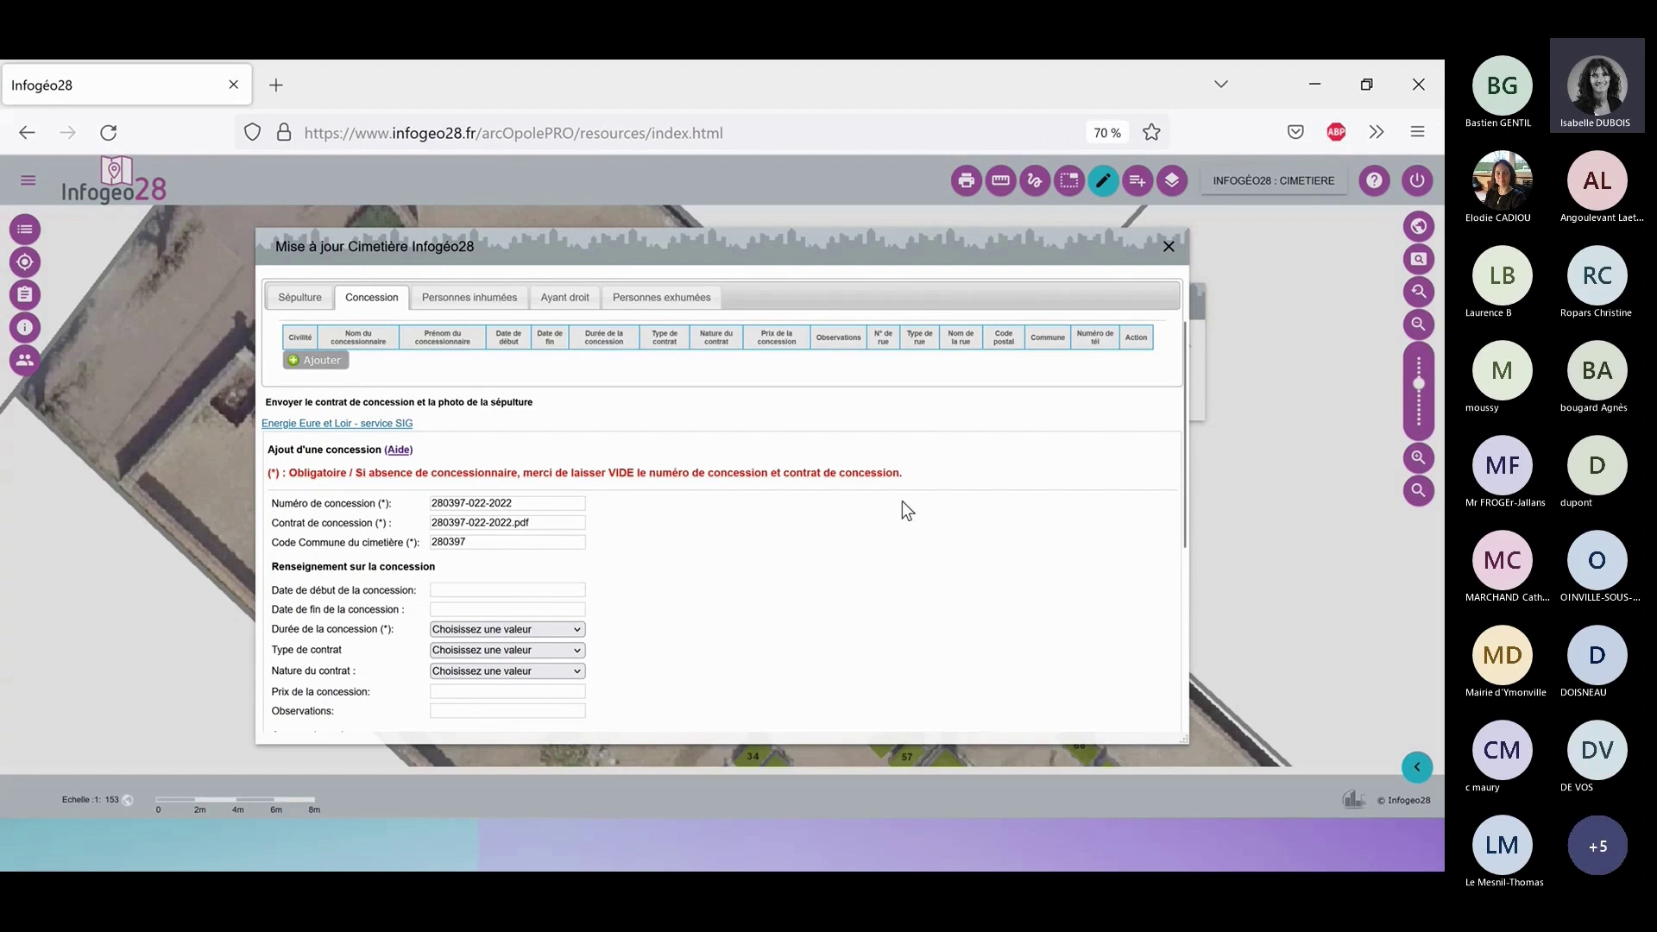
Set the concession dates from 22/11/2022 to 21/11/2072.
click(509, 589)
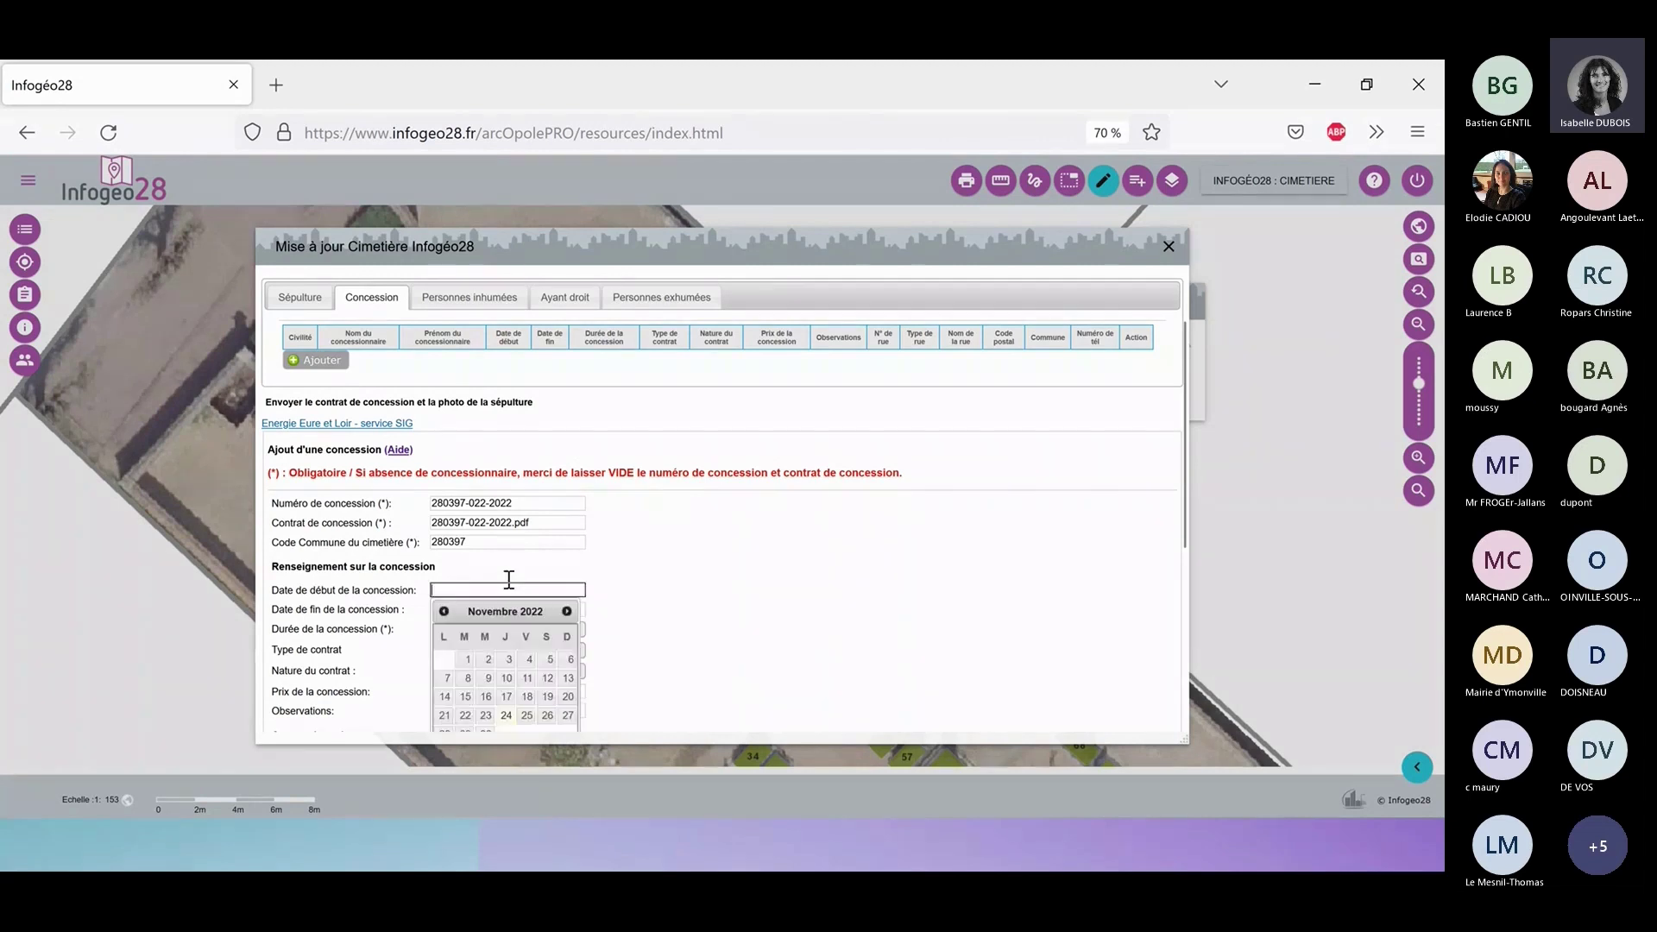
click(465, 715)
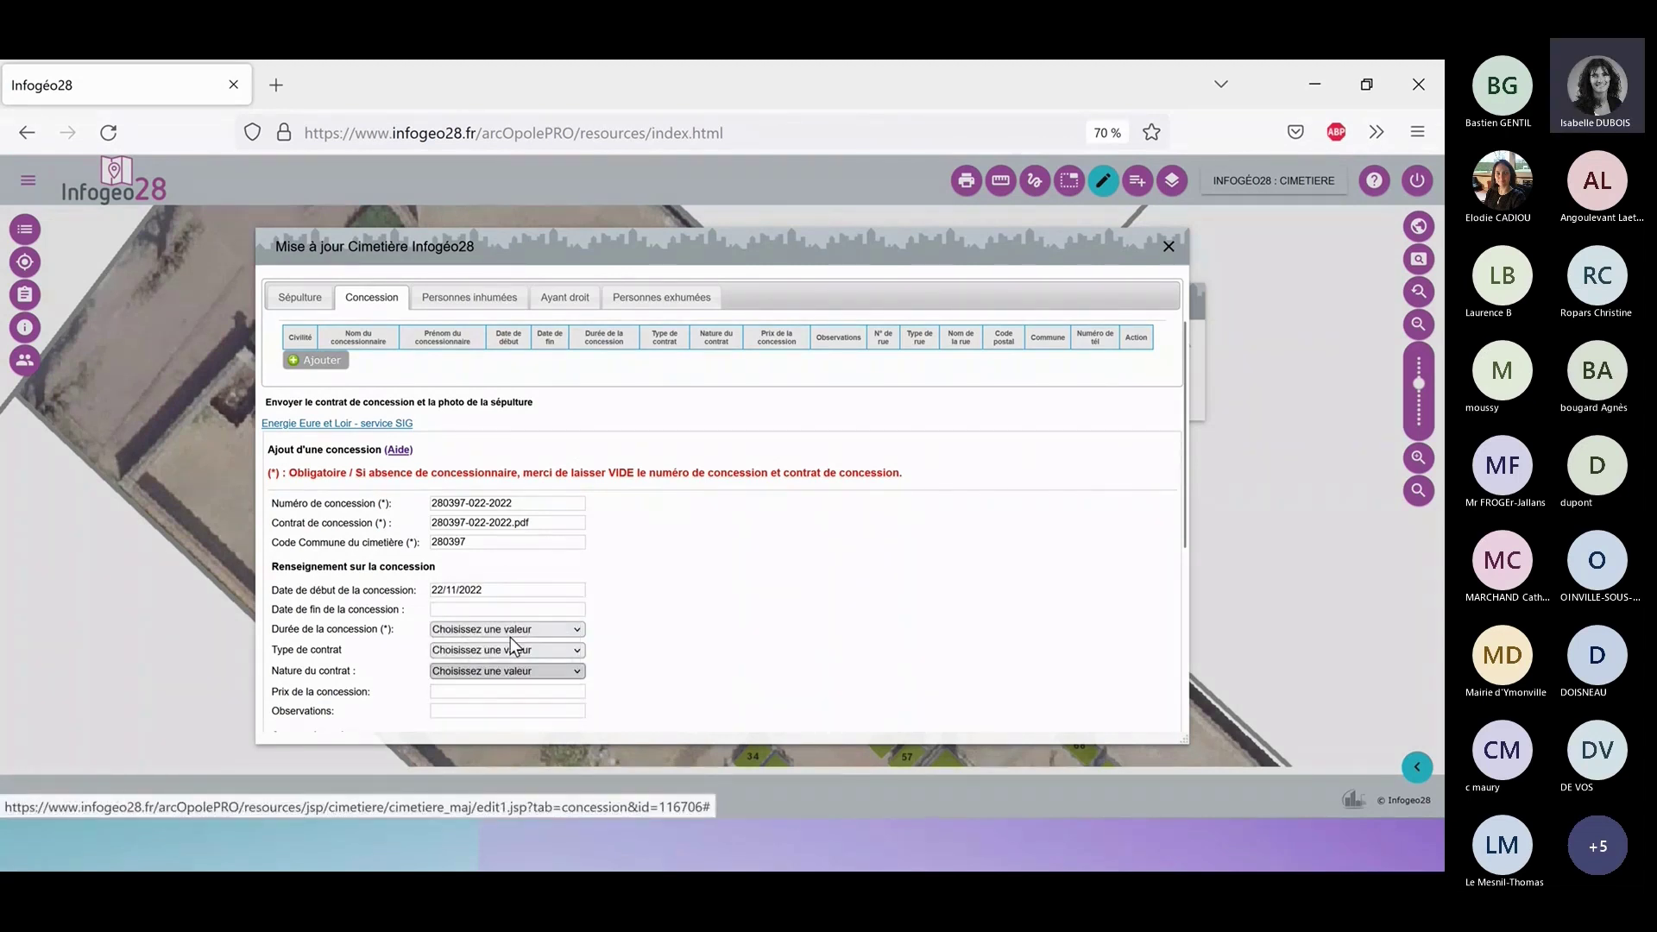
click(506, 610)
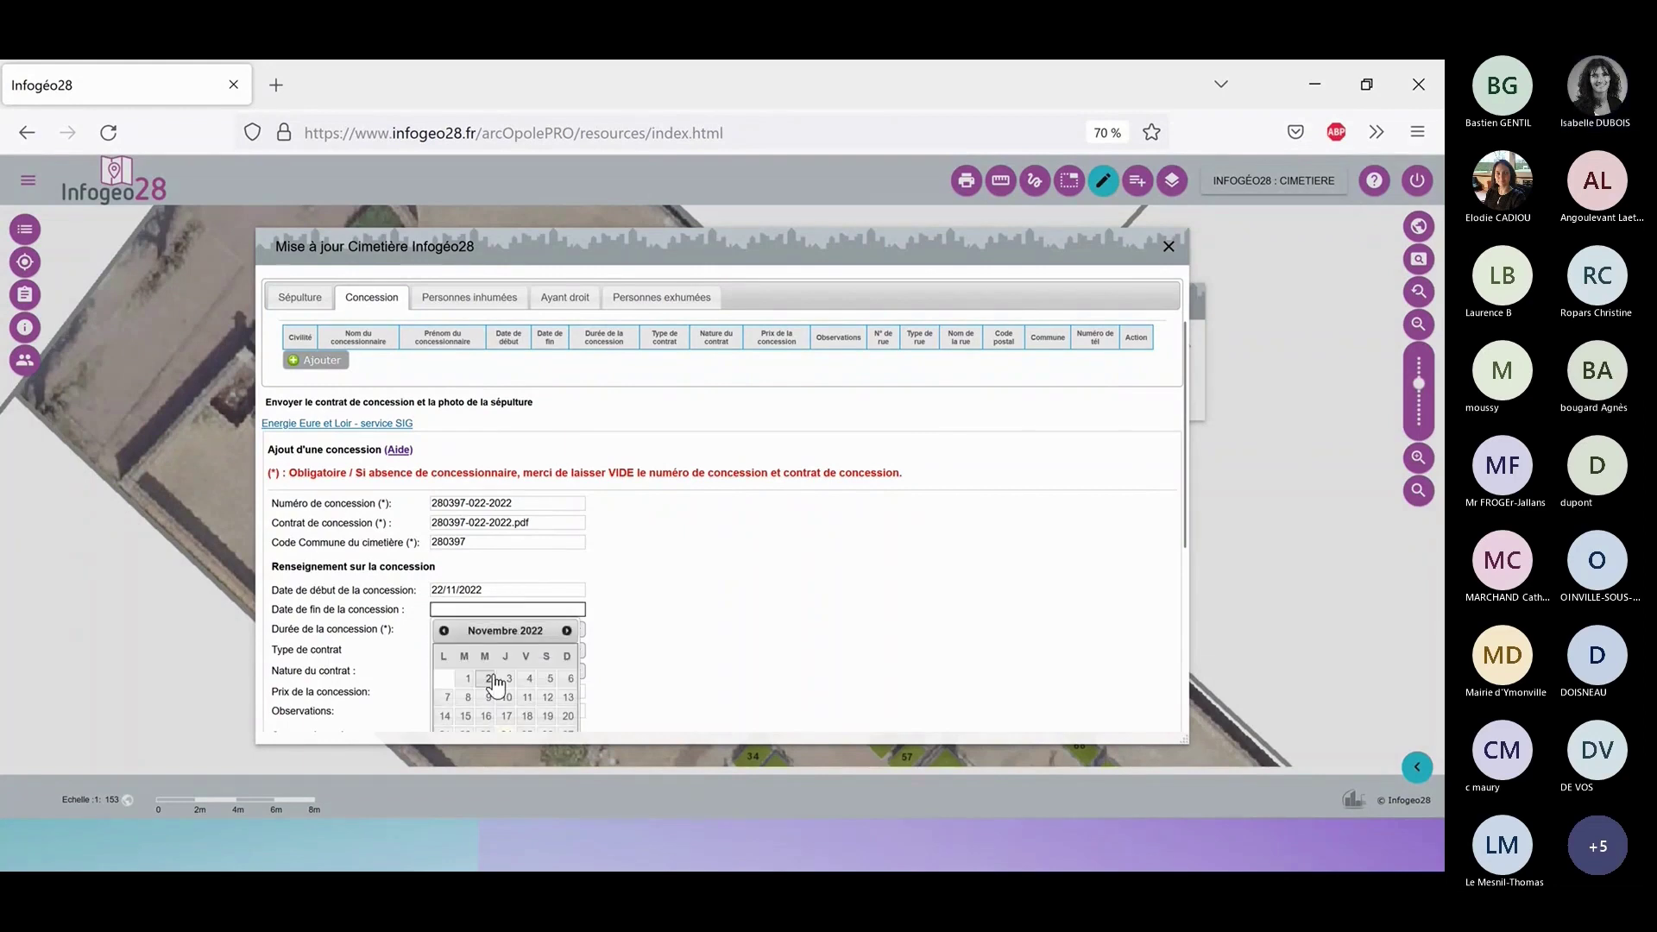
scroll(950, 489, down, 3)
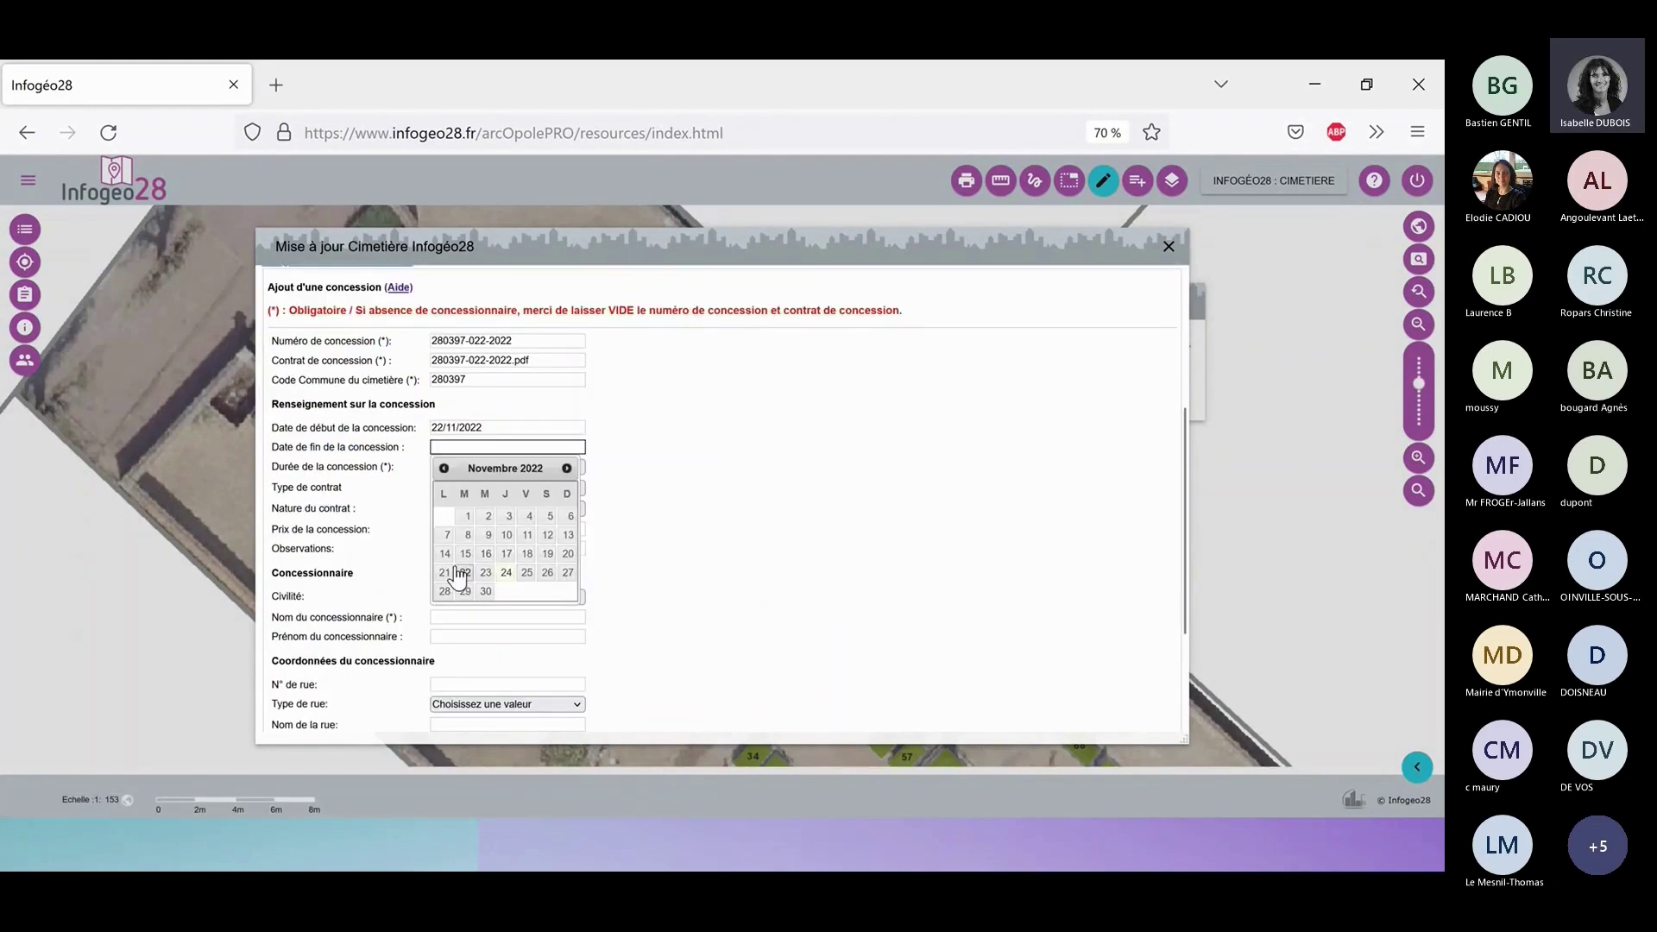
click(445, 572)
click(505, 448)
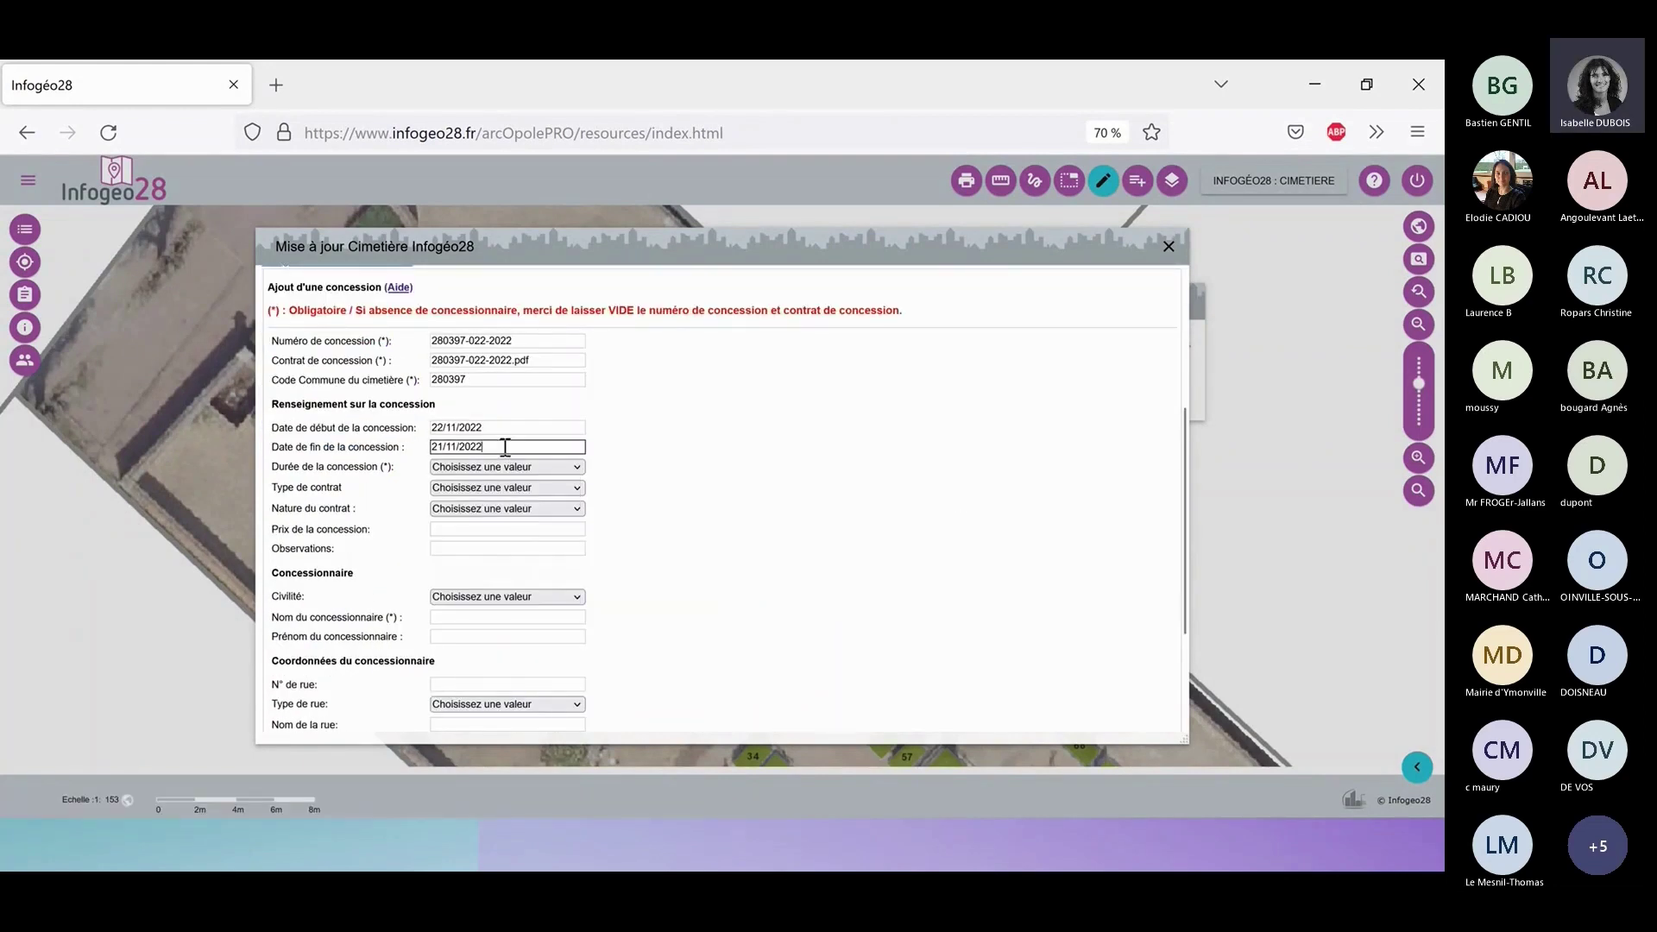
key(BackSpace)
key(BackSpace)
text(72)
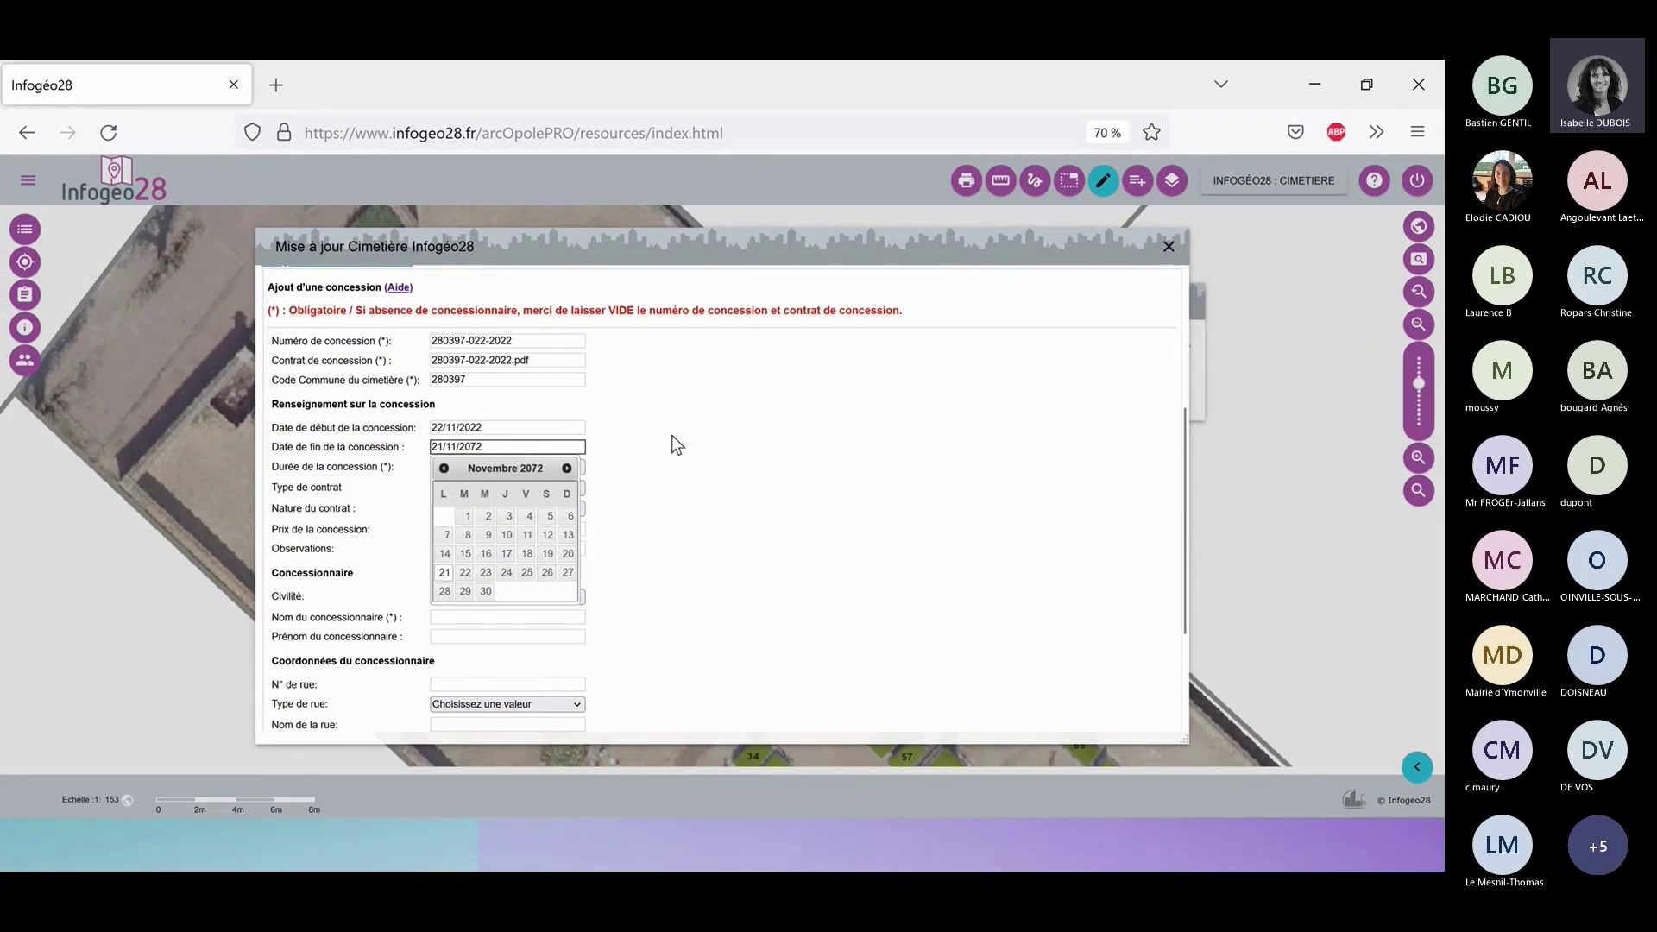
click(671, 435)
Set duration to 50 years, contract type Nouvelle and nature Individuelle.
click(580, 467)
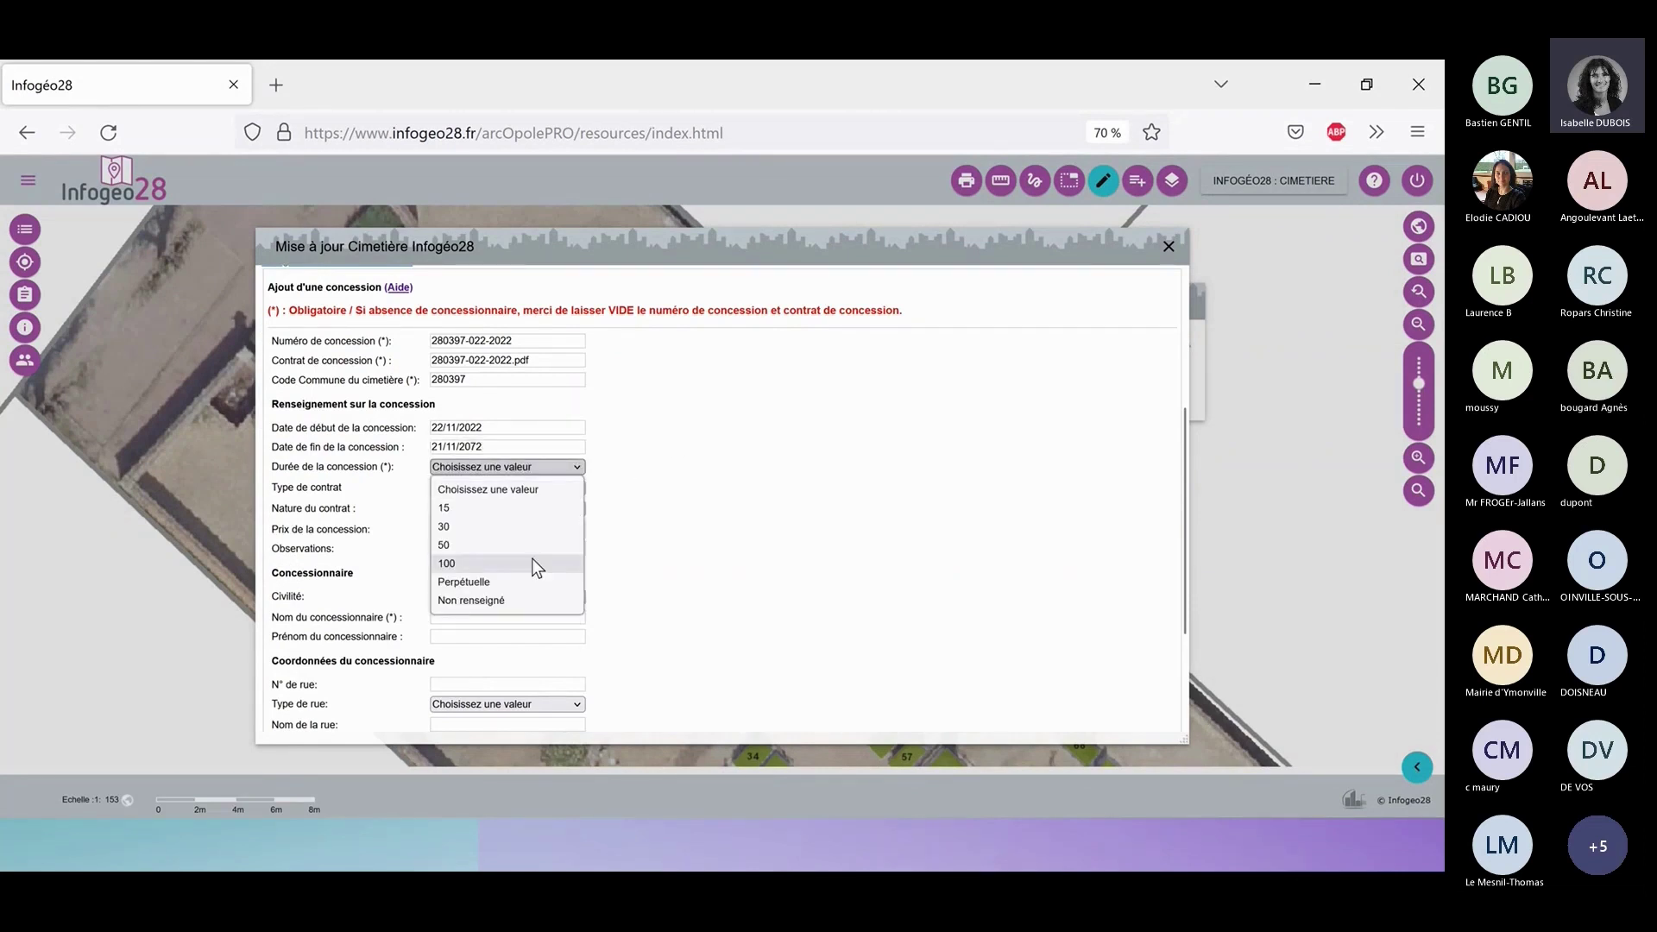
click(508, 545)
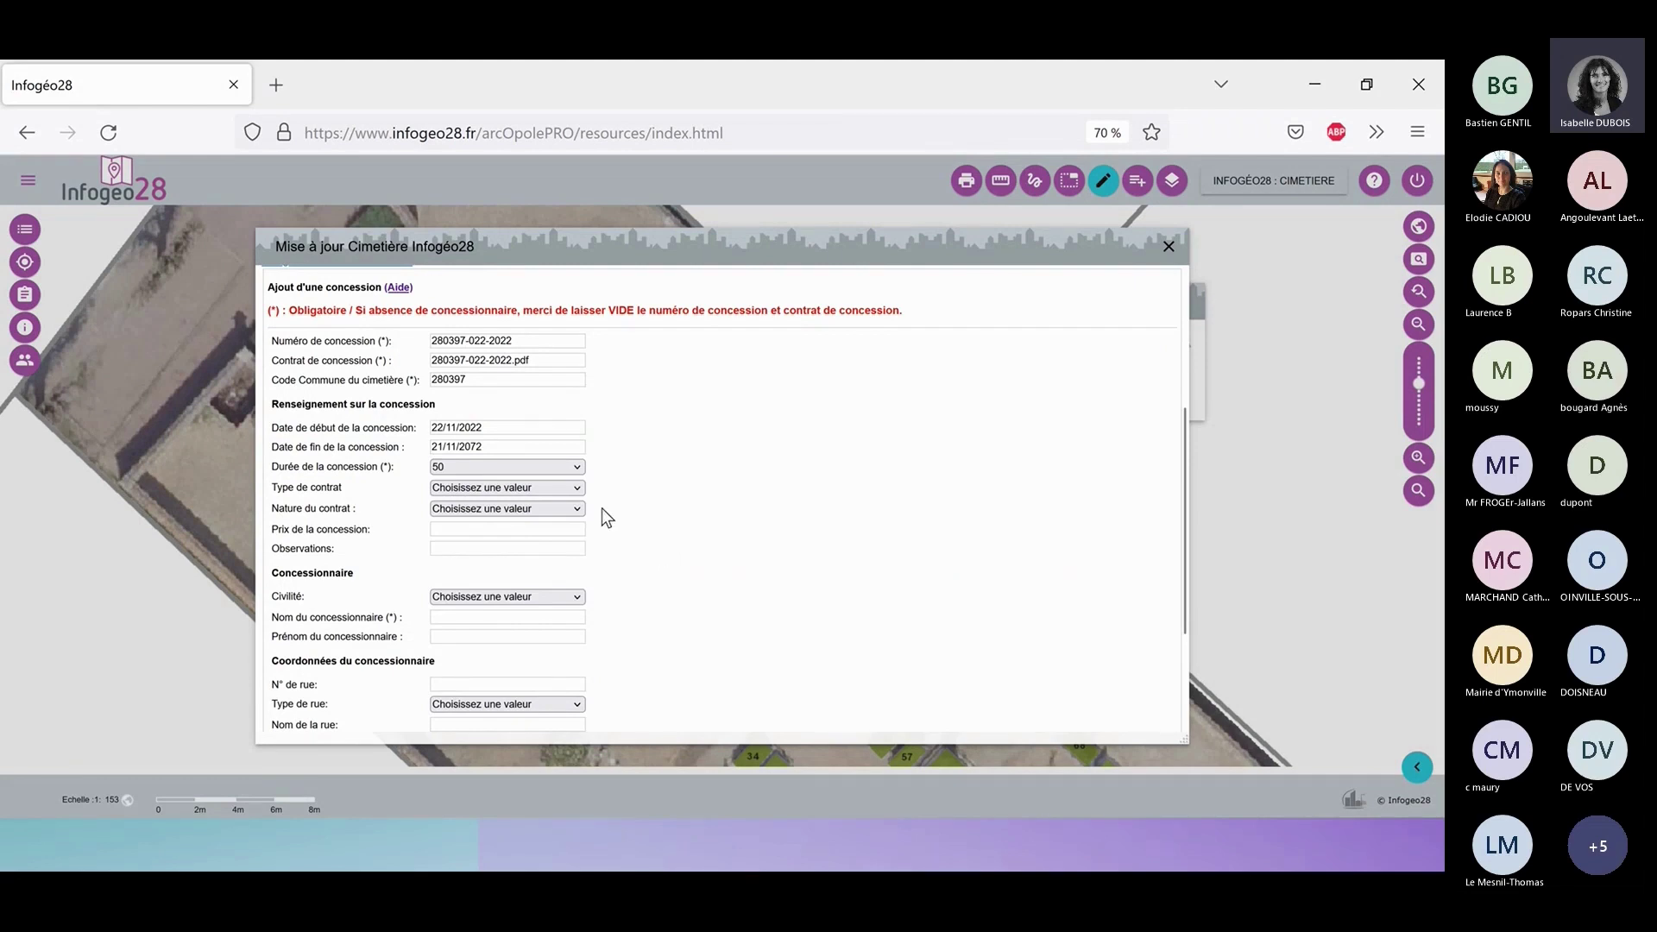
click(571, 488)
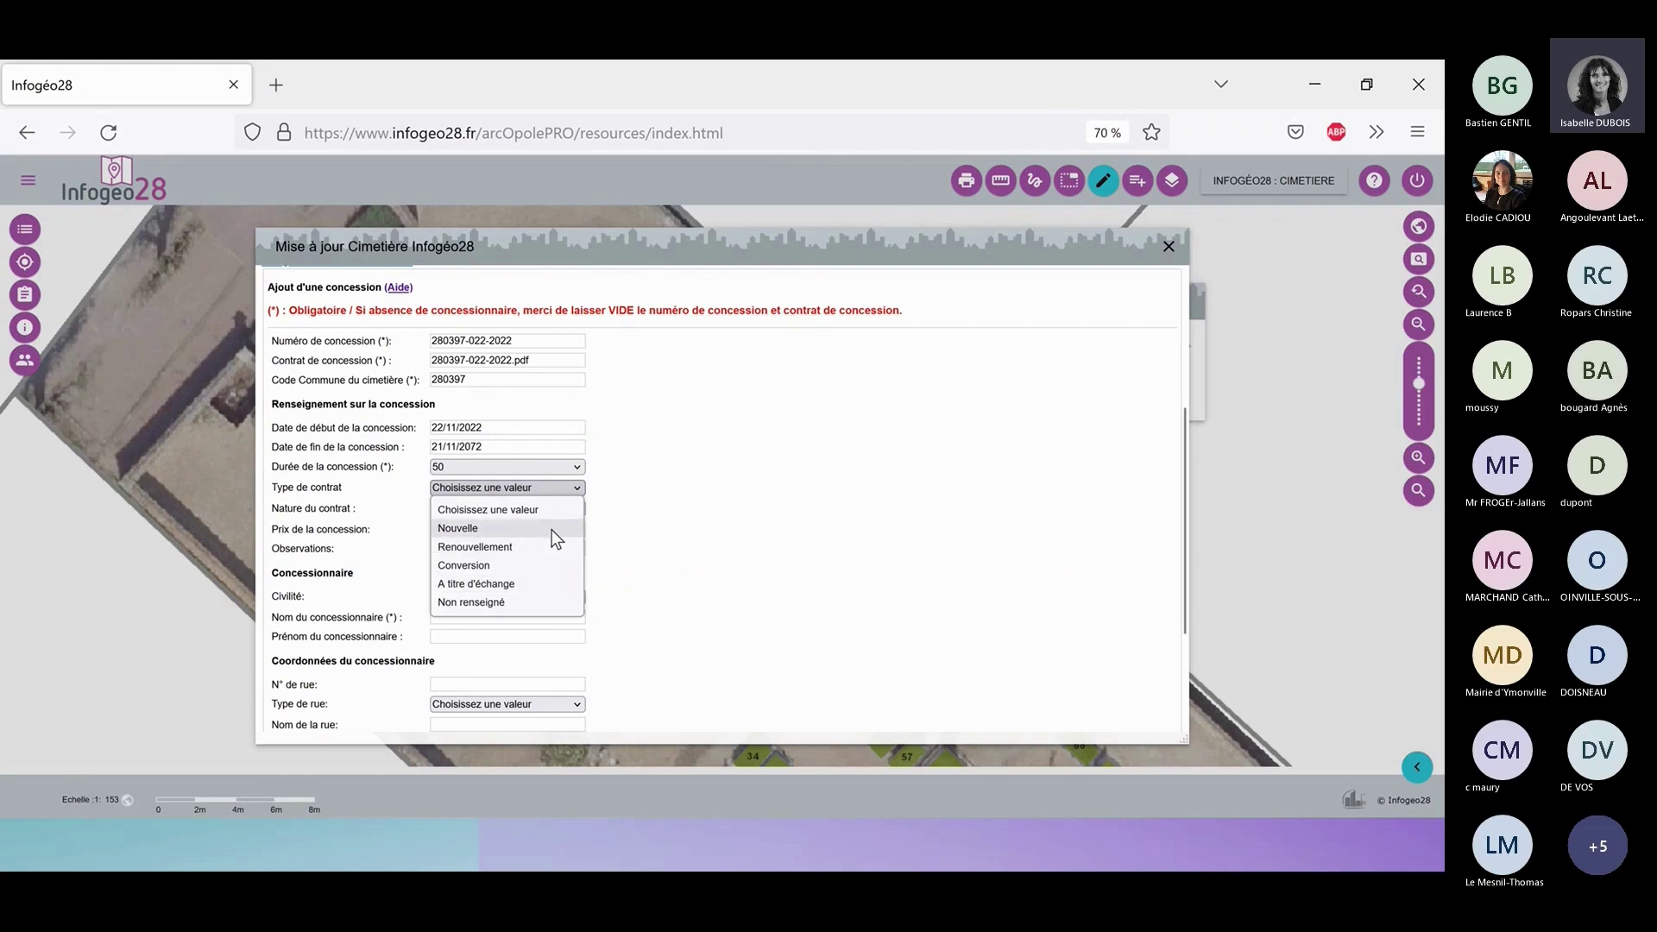
click(552, 530)
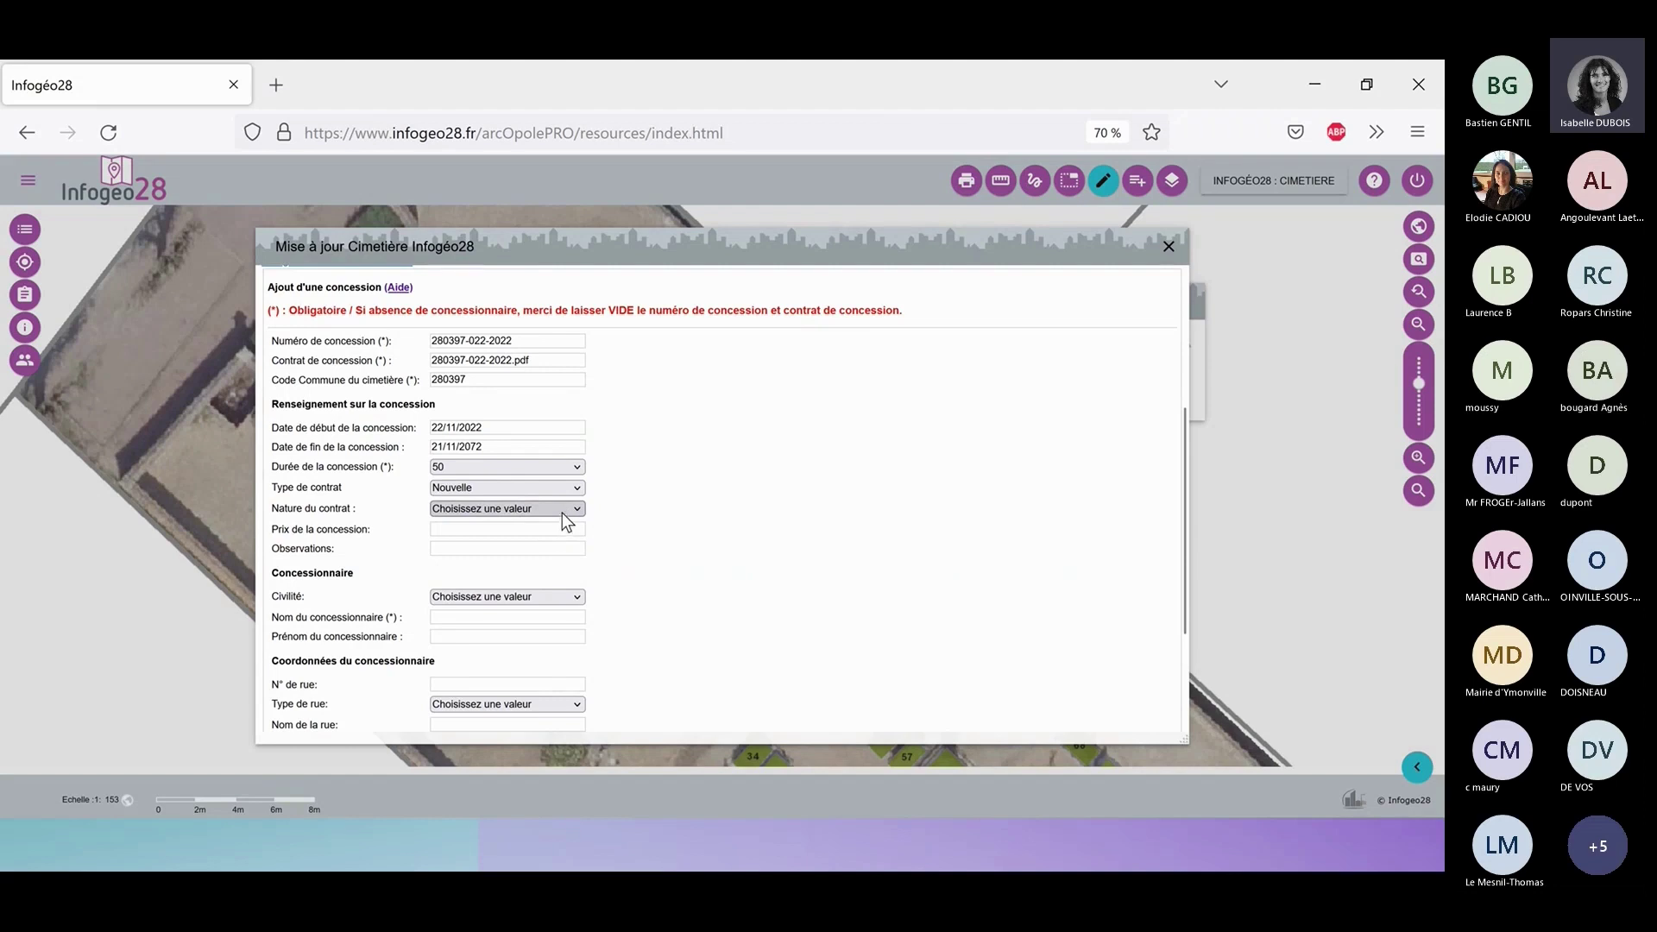
click(563, 511)
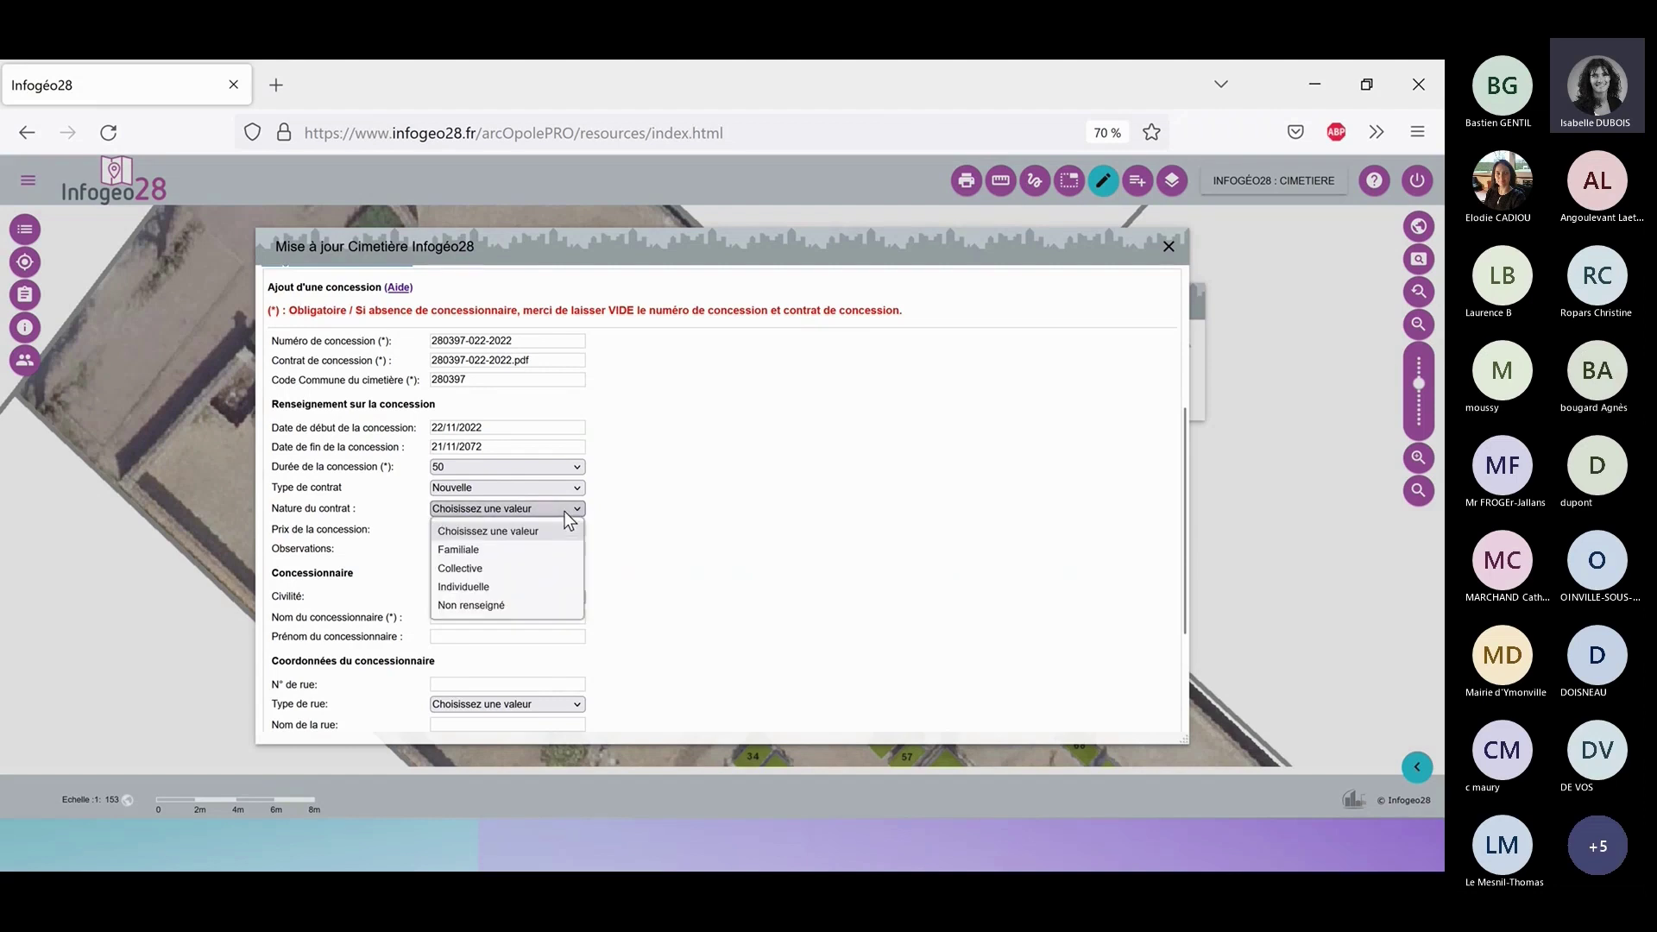
click(561, 590)
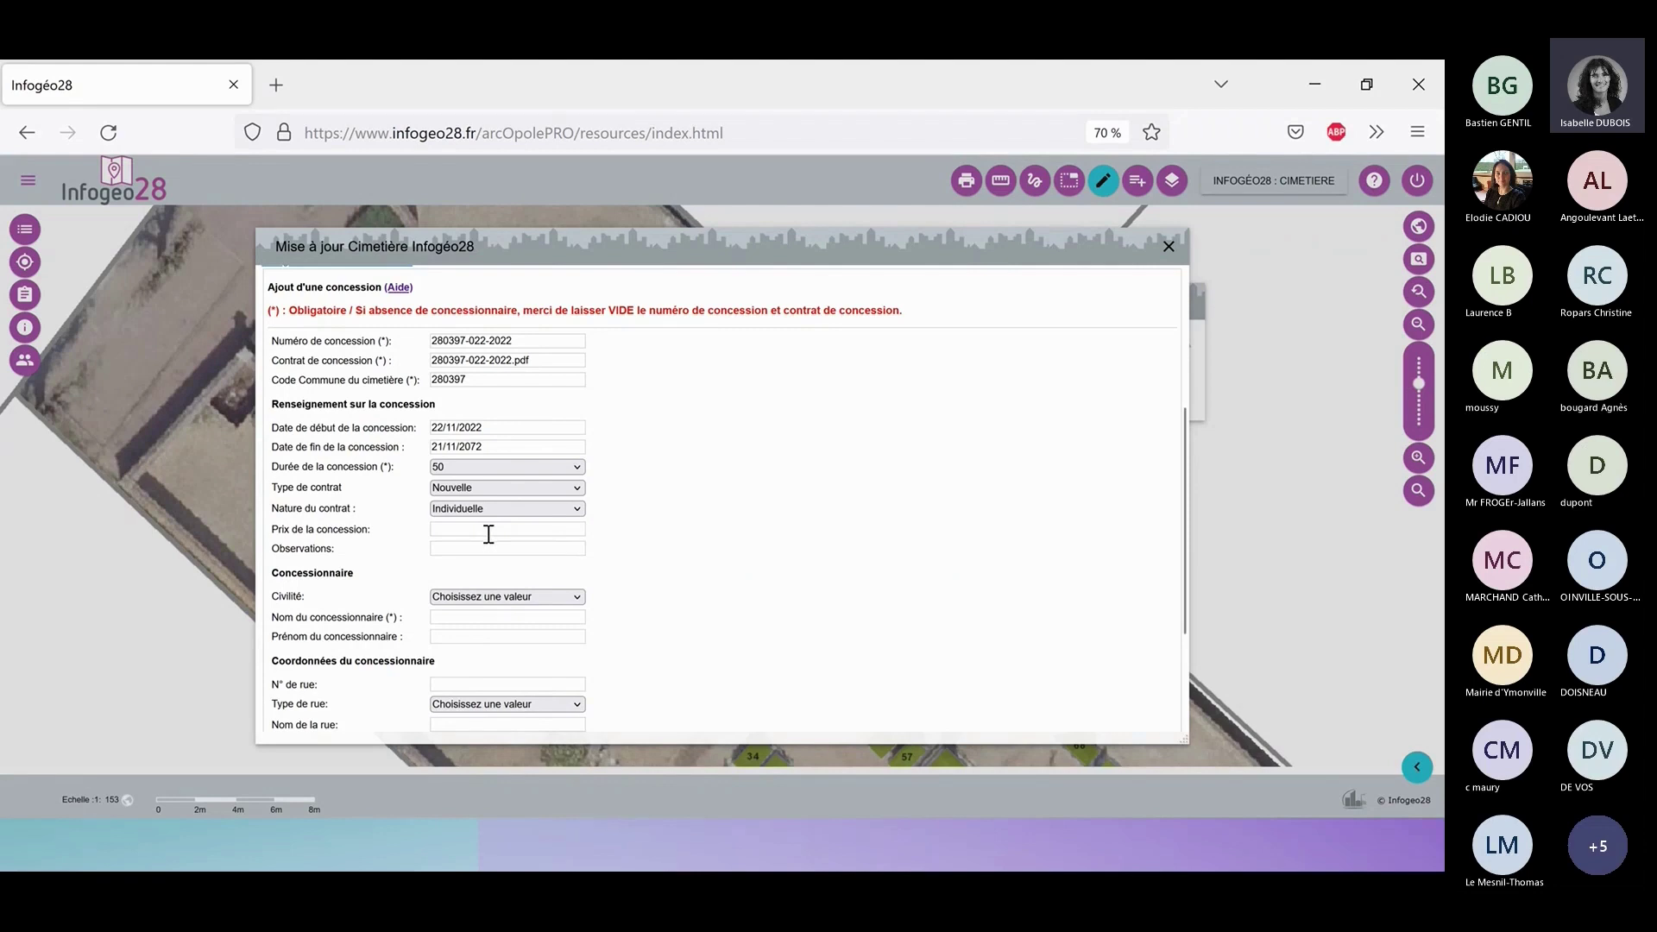
Enter a price of 100 € and the observation 'Demo SIG'.
click(488, 534)
text(100)
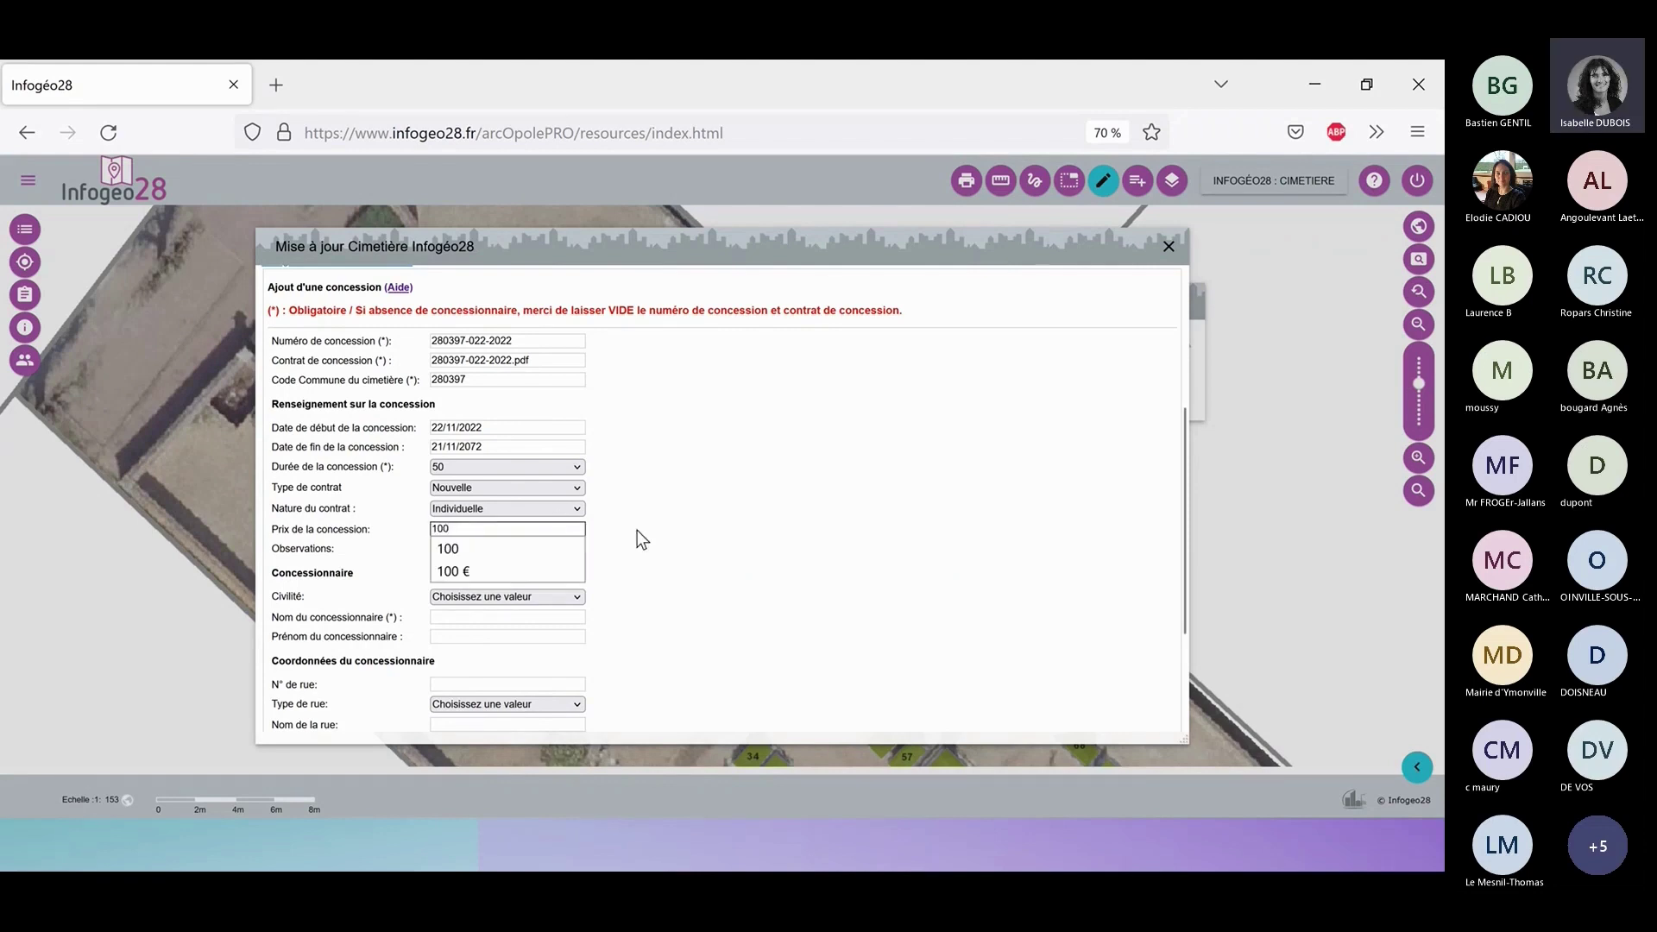
click(506, 566)
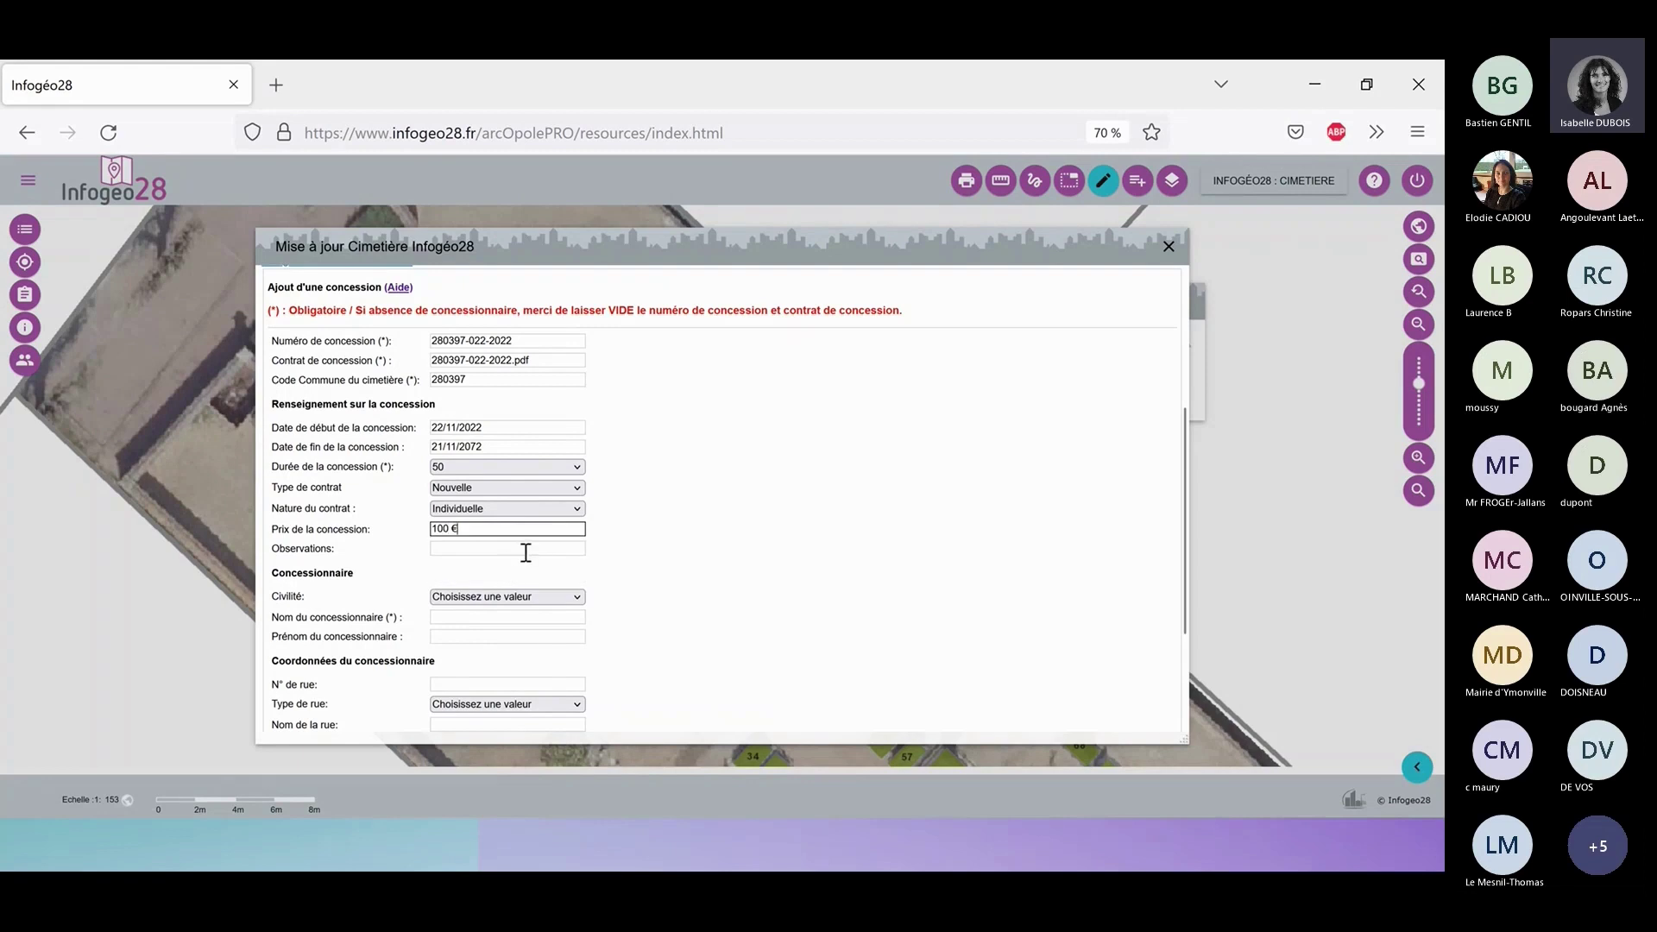
click(525, 550)
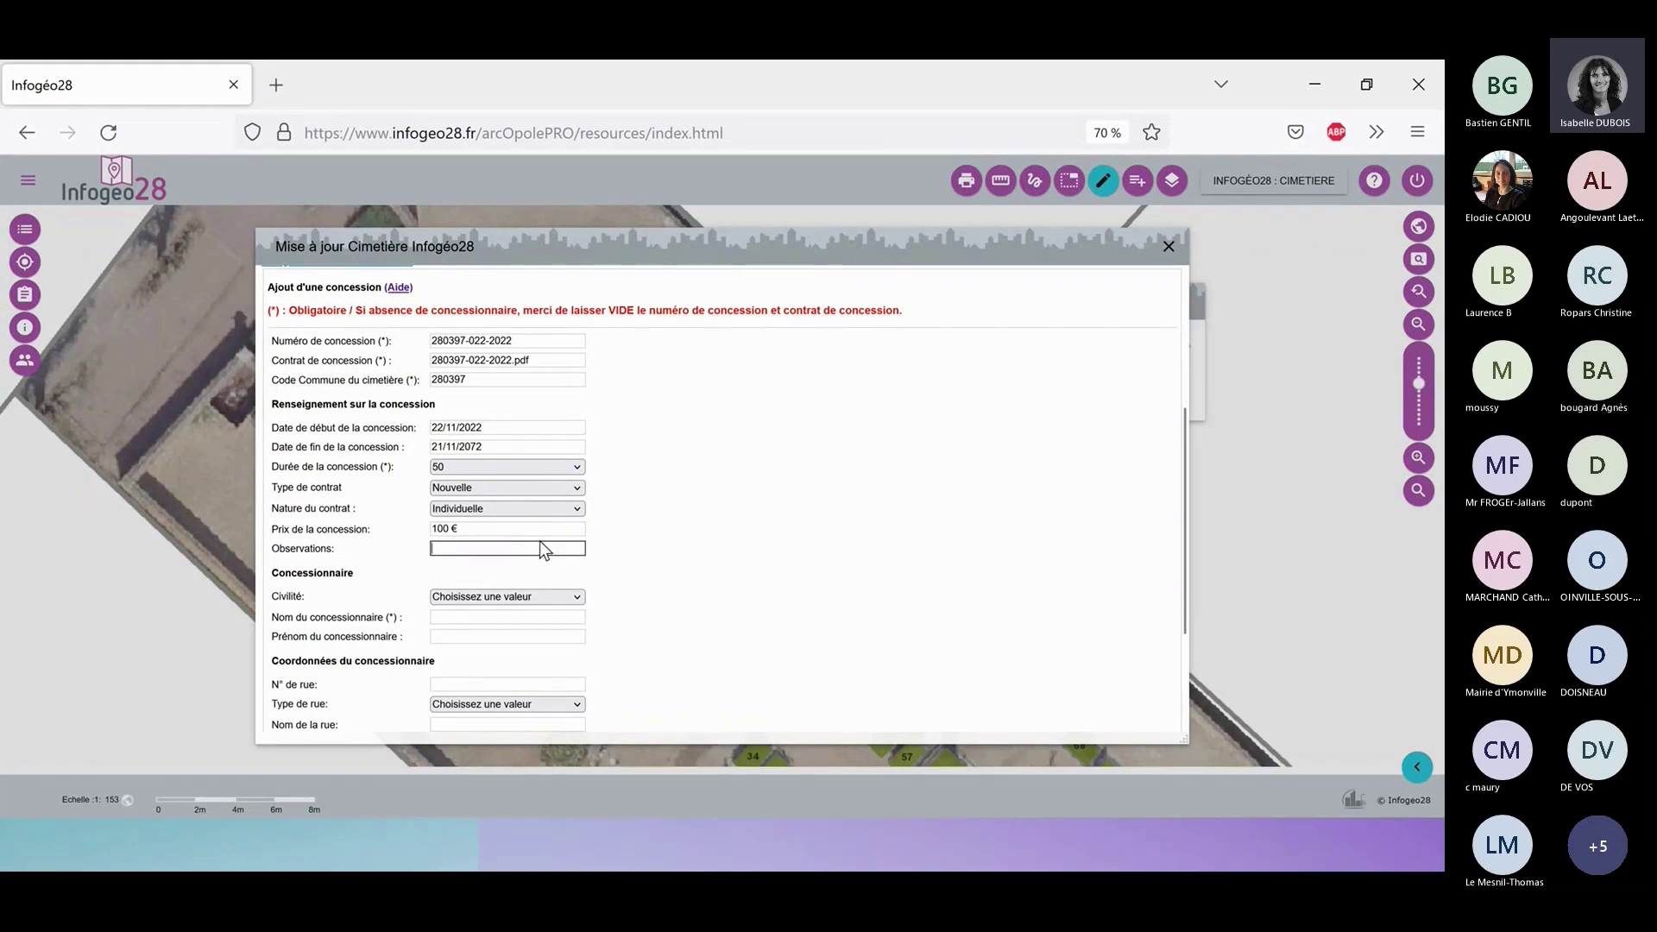
text(Demo SIG)
click(725, 521)
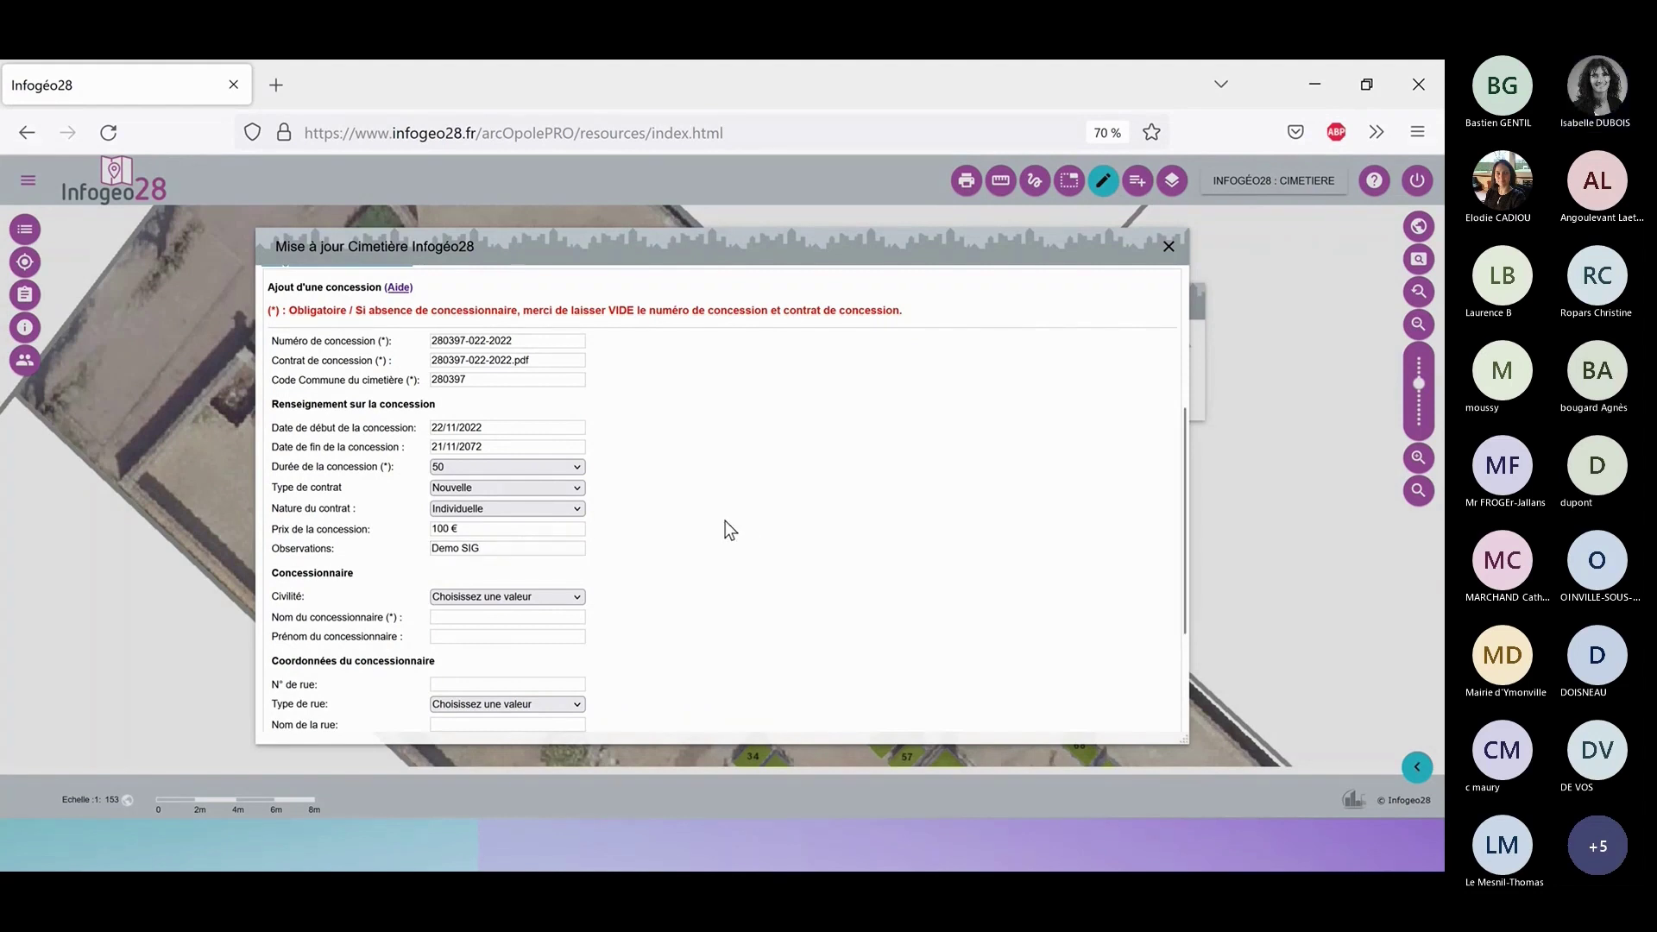
Set the holder's civility to Monsieur and pick their surname and first name from suggestions.
click(535, 597)
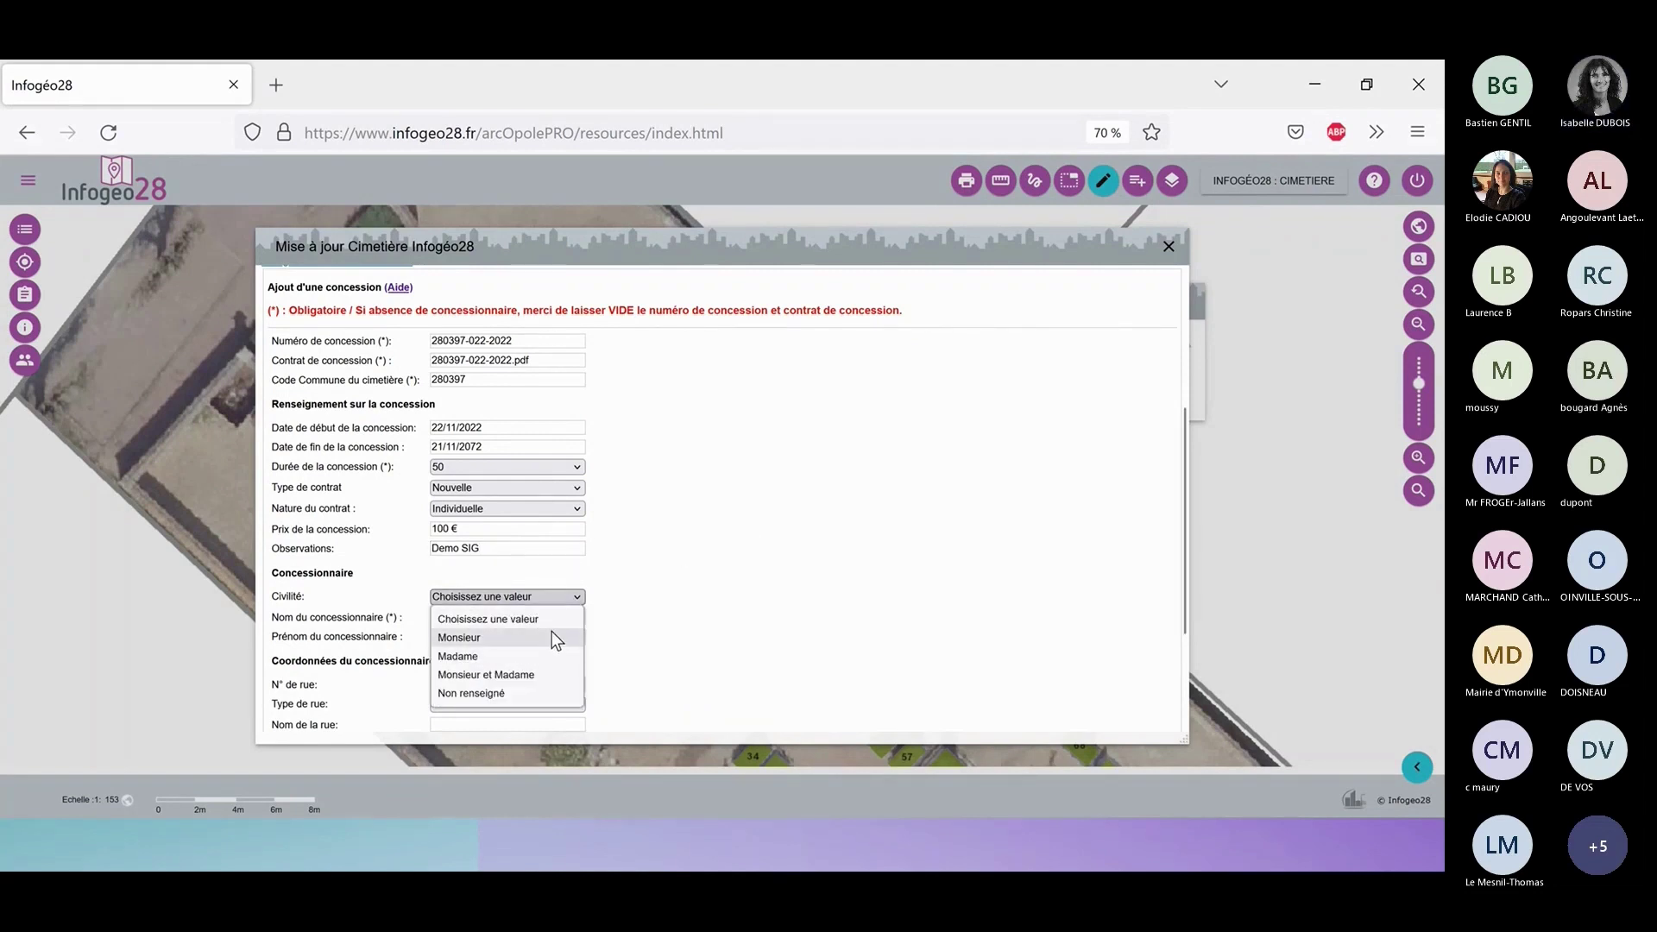
click(545, 637)
click(538, 618)
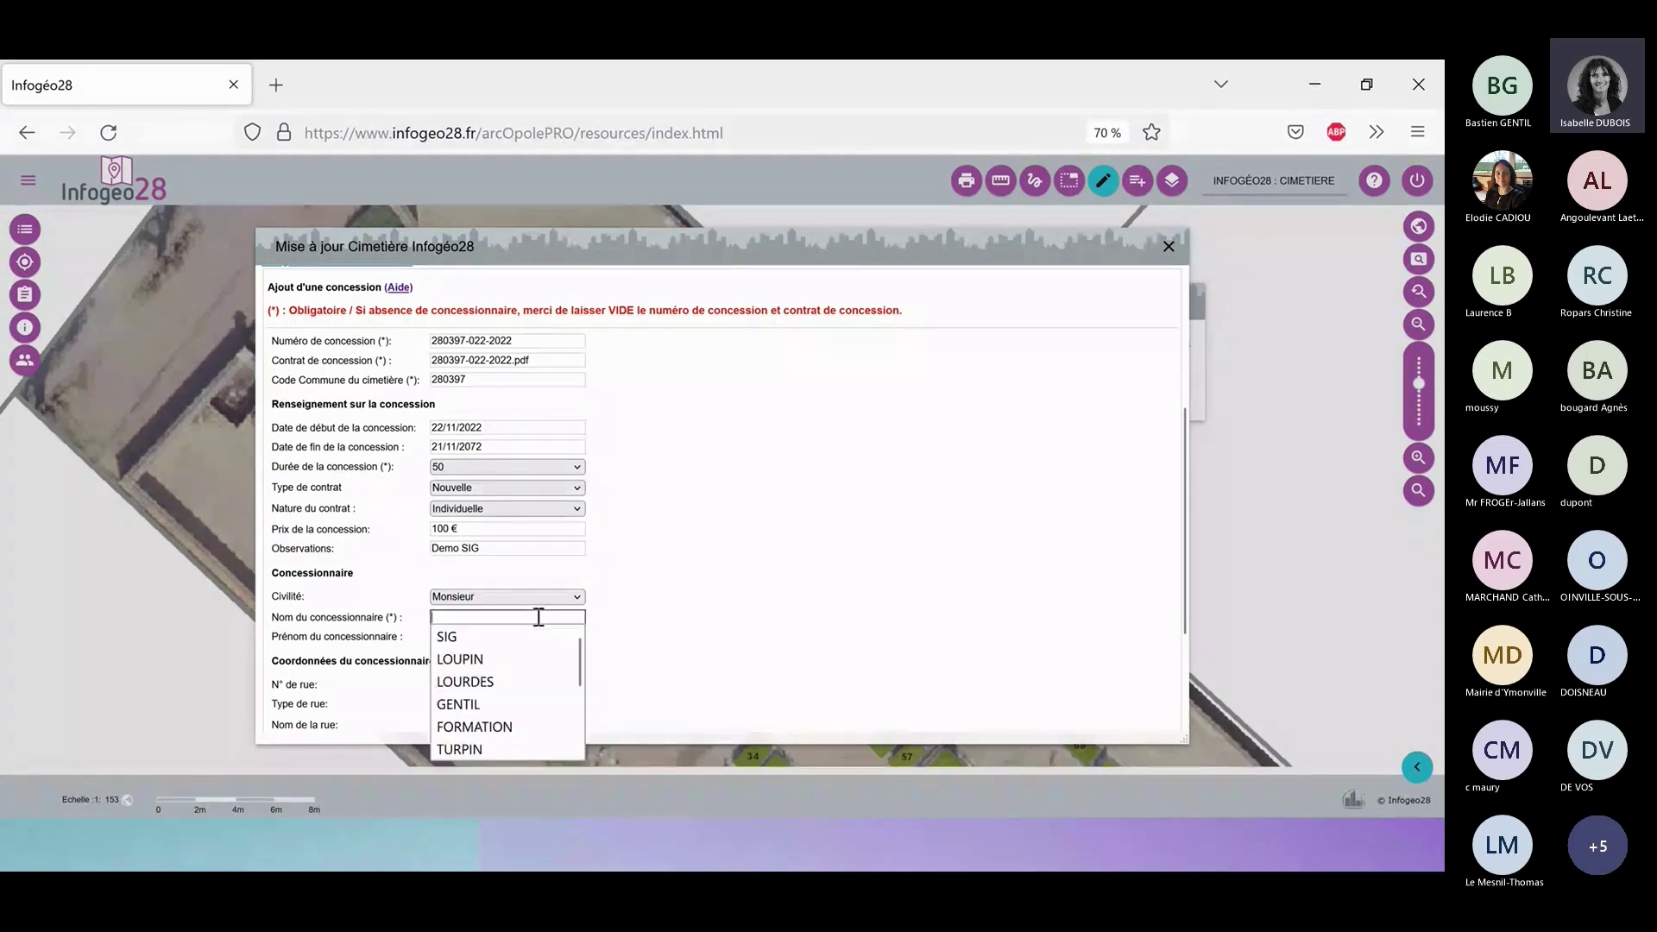
click(504, 661)
click(545, 637)
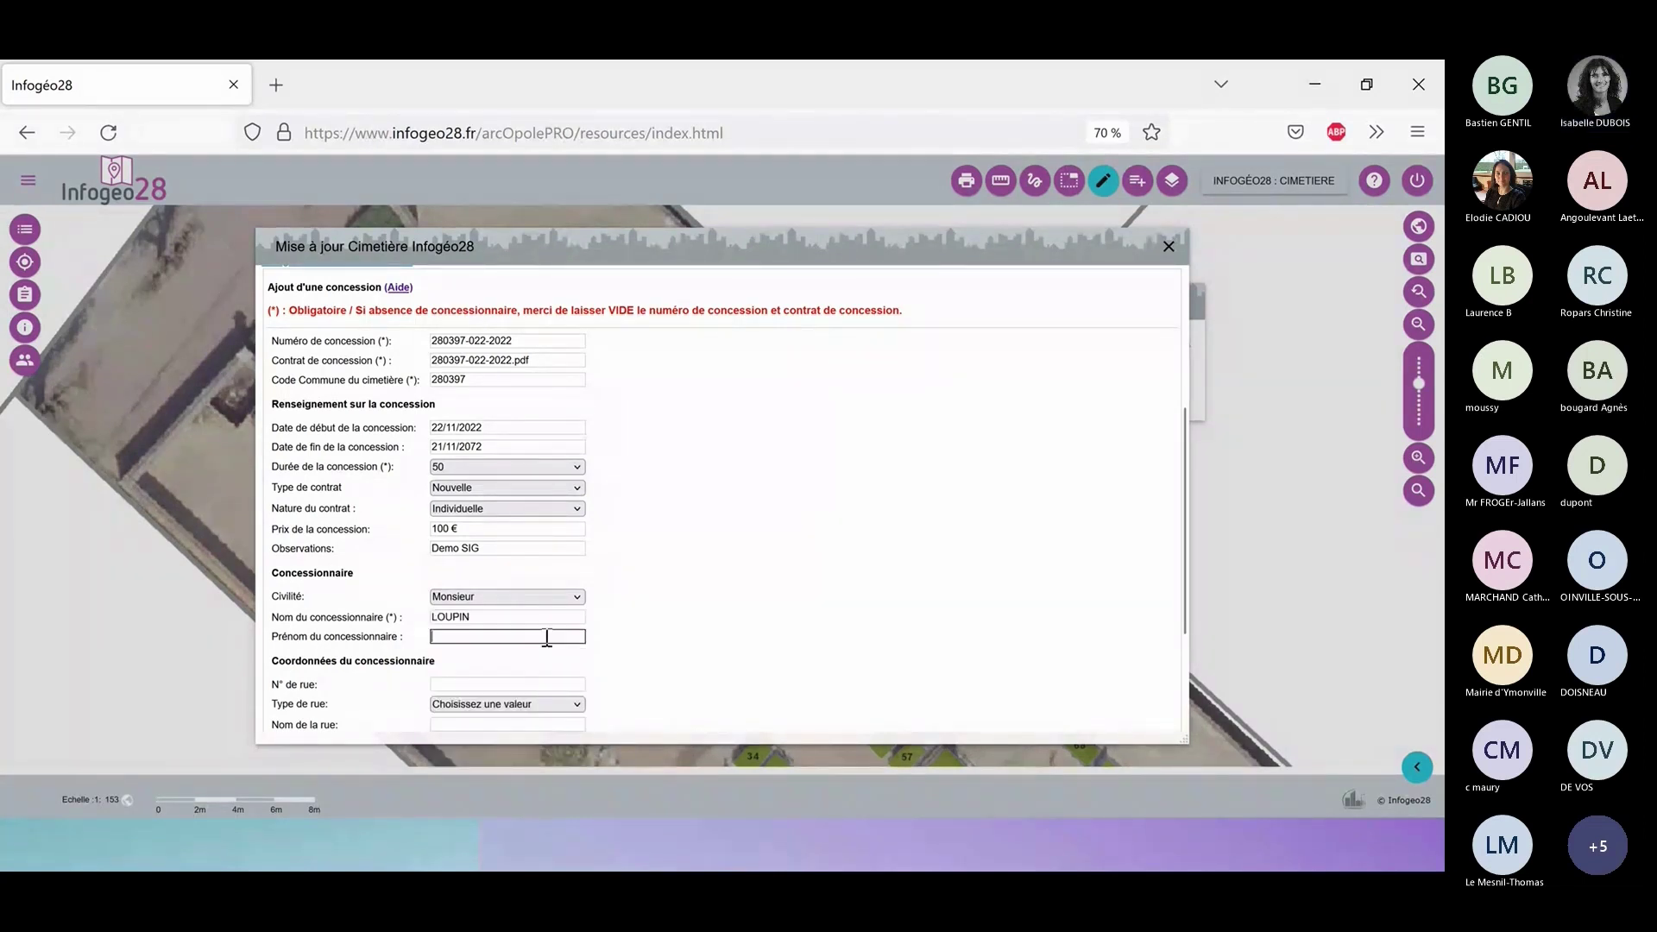
click(496, 655)
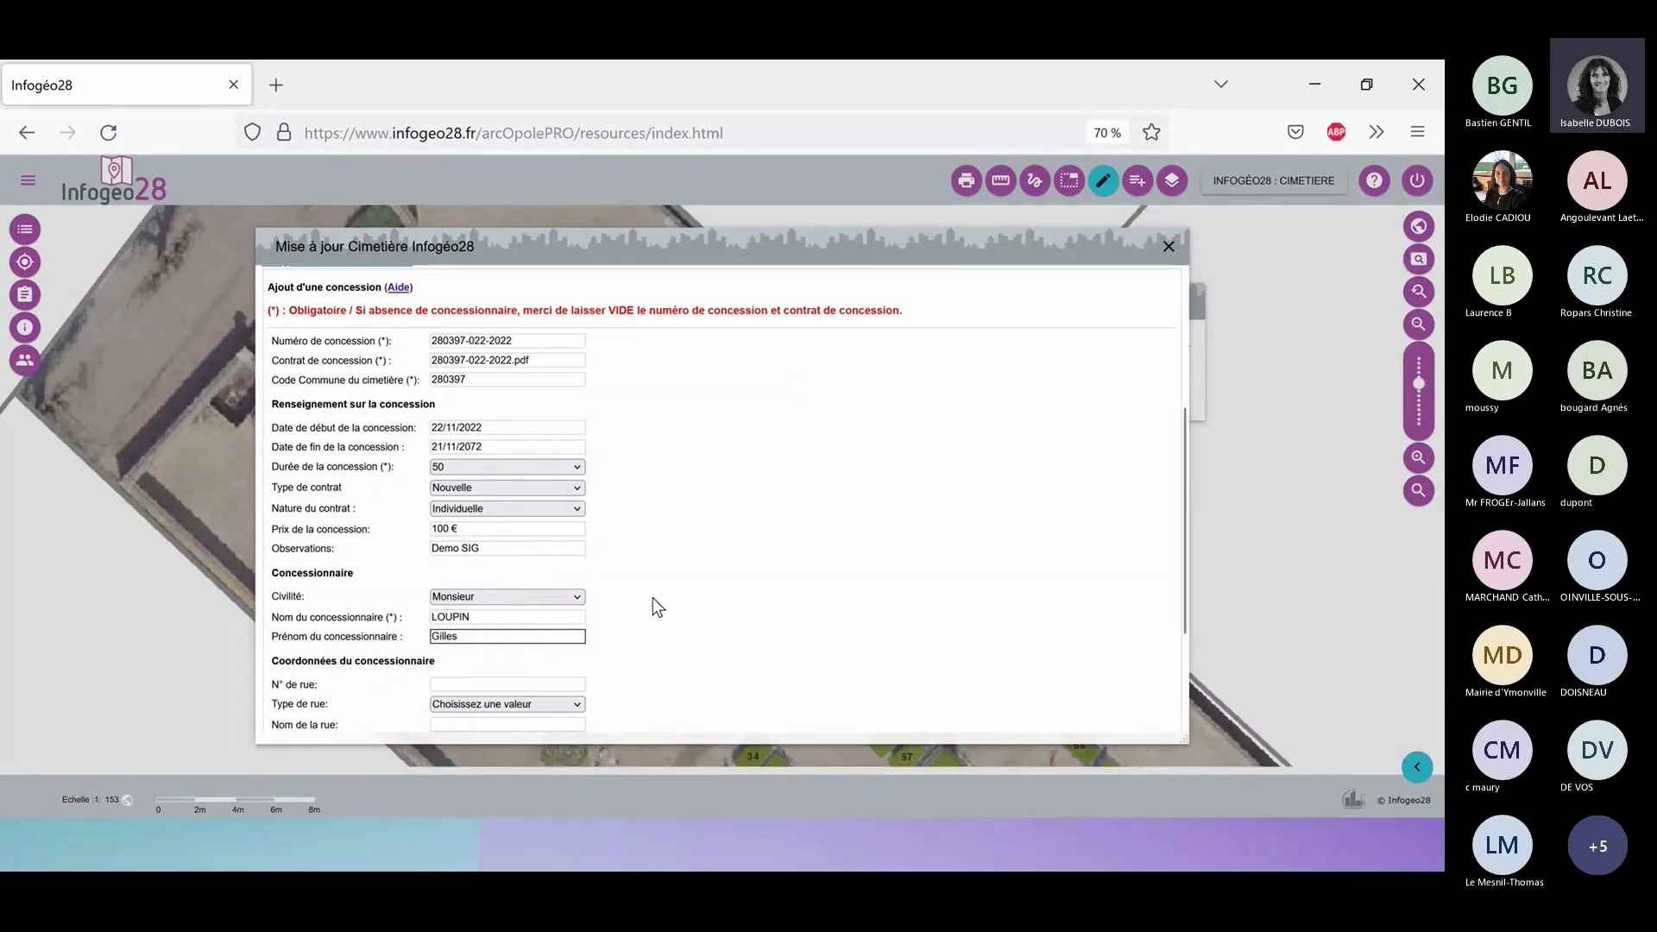
Fill the holder's address: street number 1, street type rue, street name, postal code and commune.
scroll(653, 597, down, 2)
click(488, 603)
text(1)
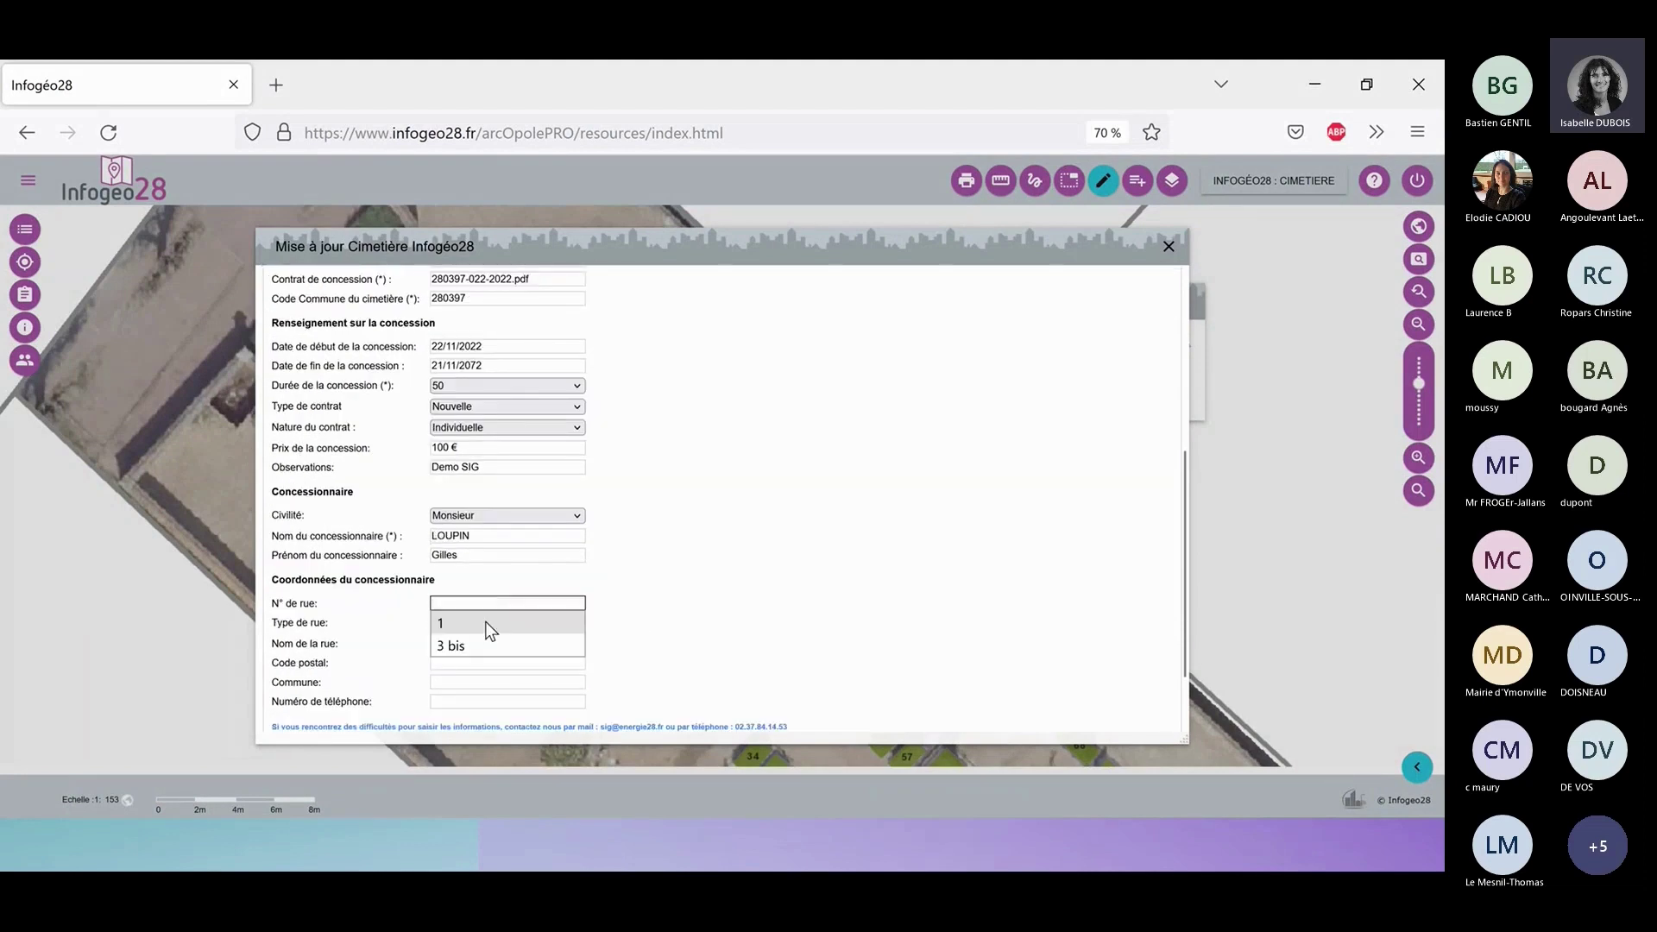
click(478, 627)
click(475, 624)
click(471, 664)
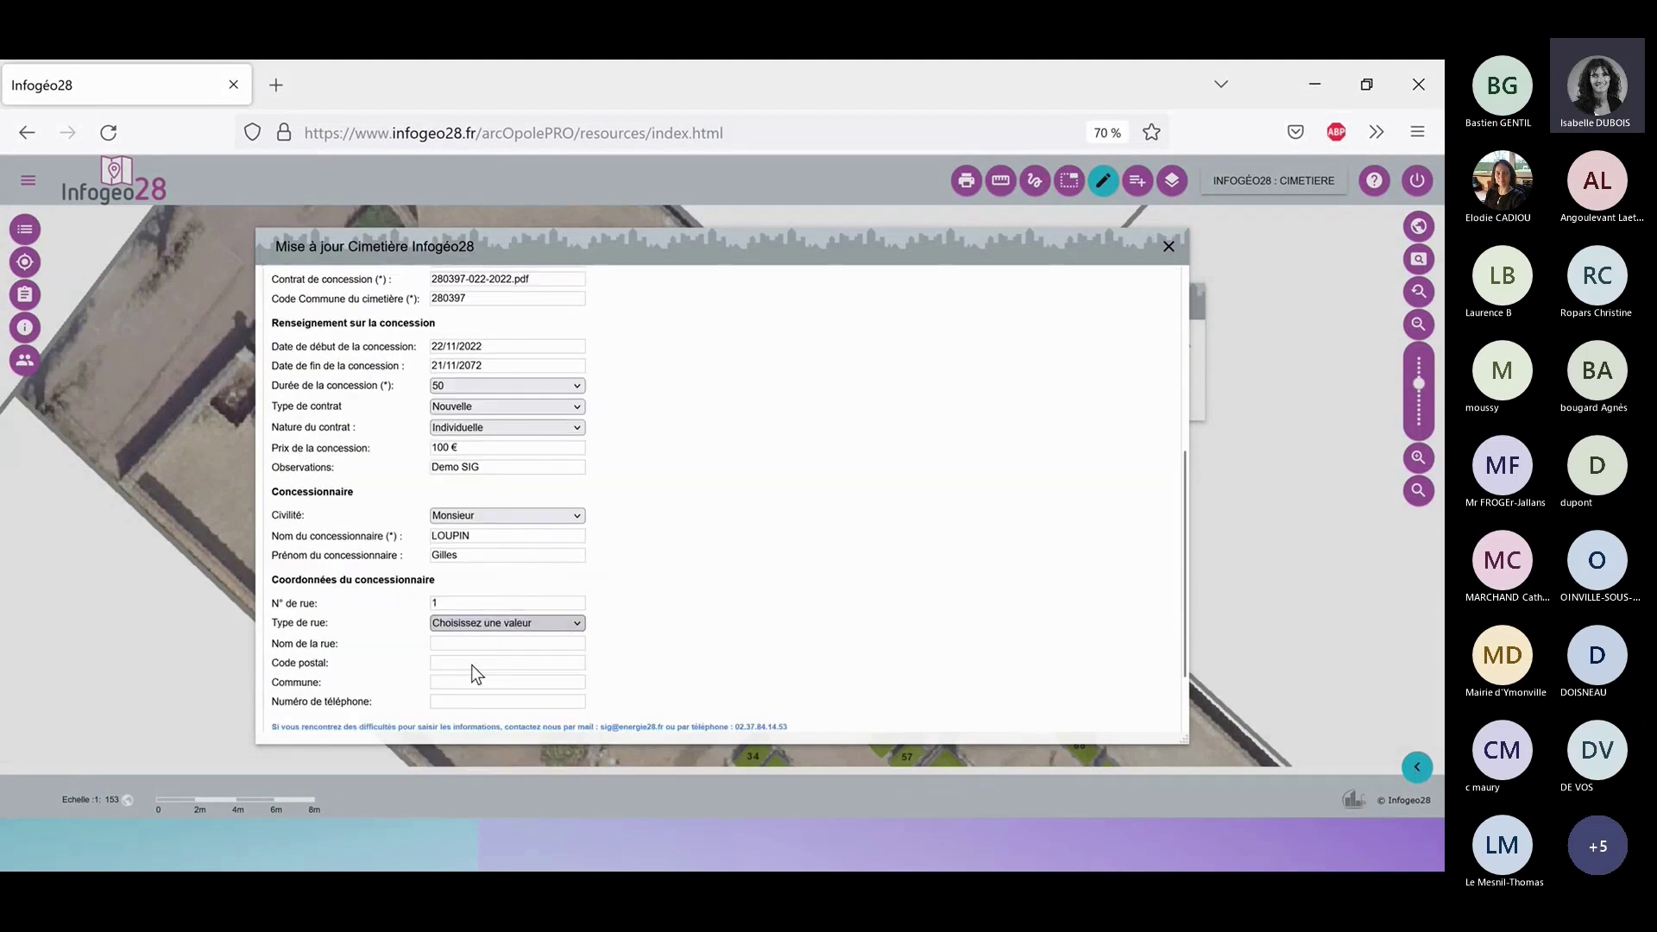
click(467, 644)
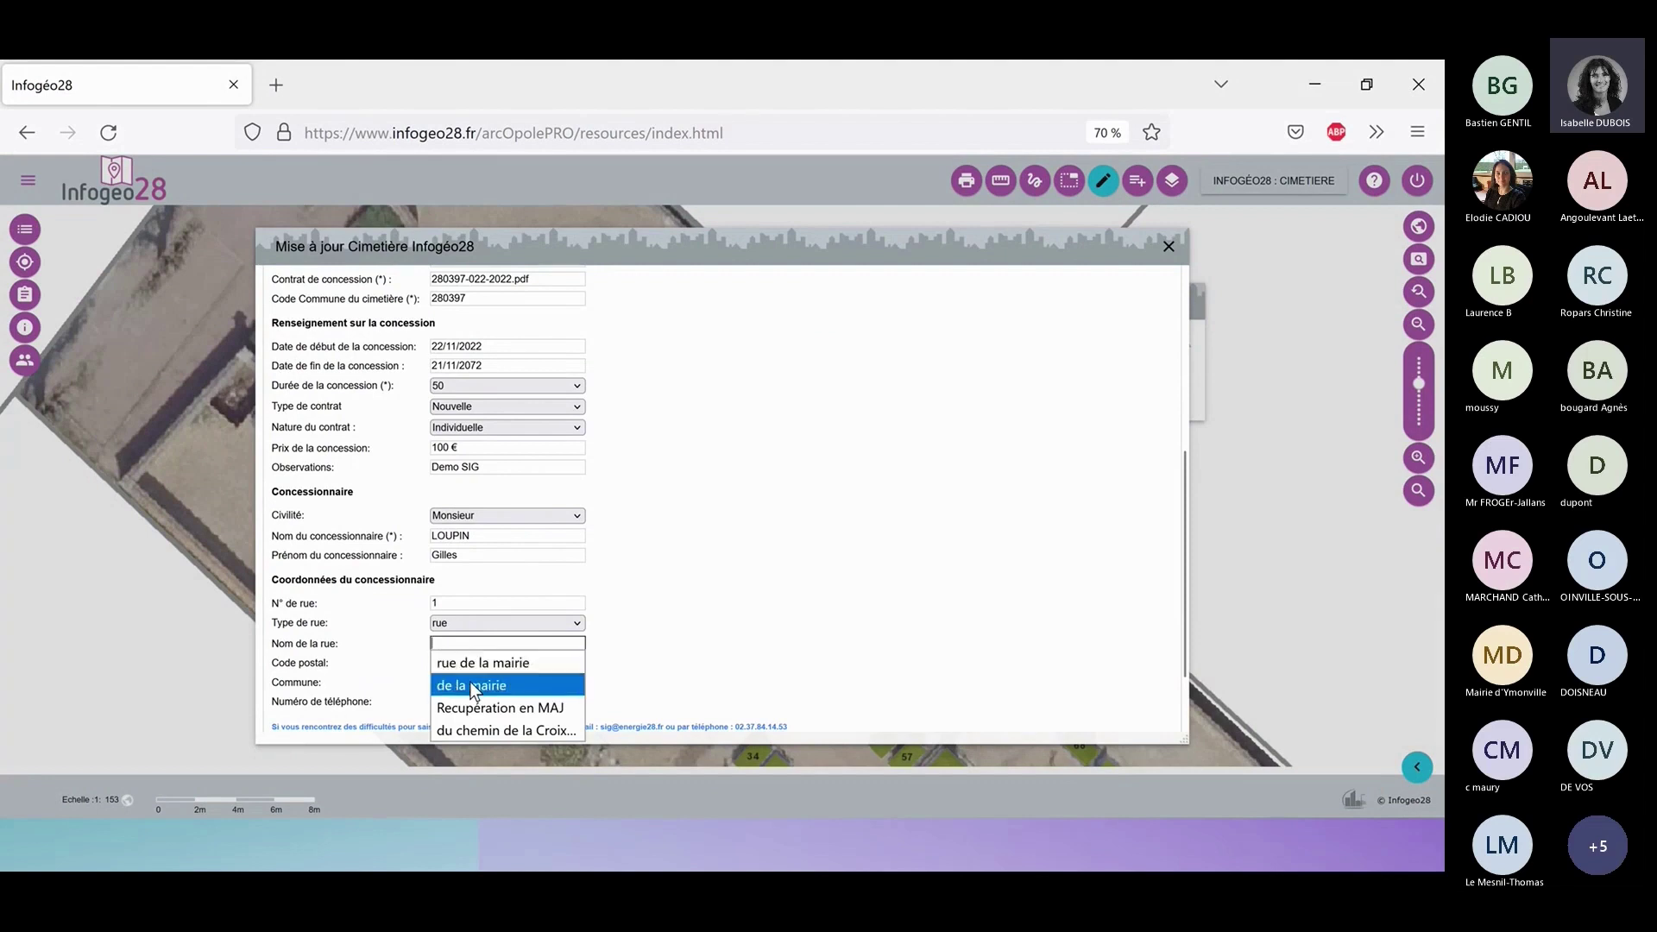
click(470, 685)
click(472, 683)
click(473, 666)
click(471, 685)
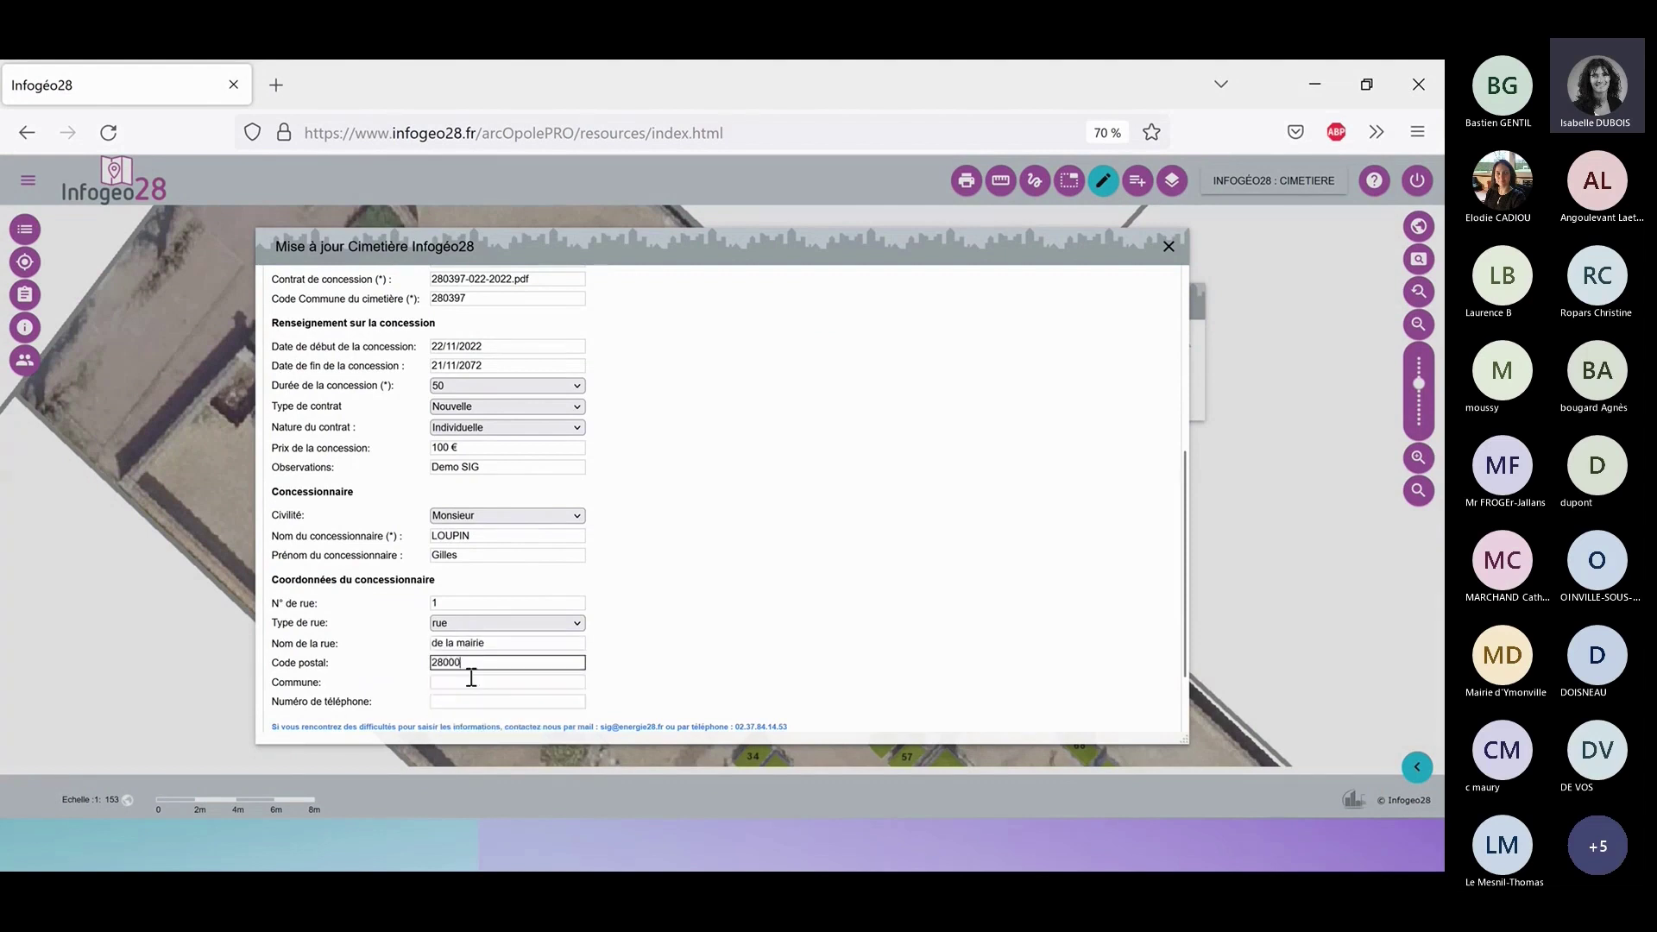
click(473, 681)
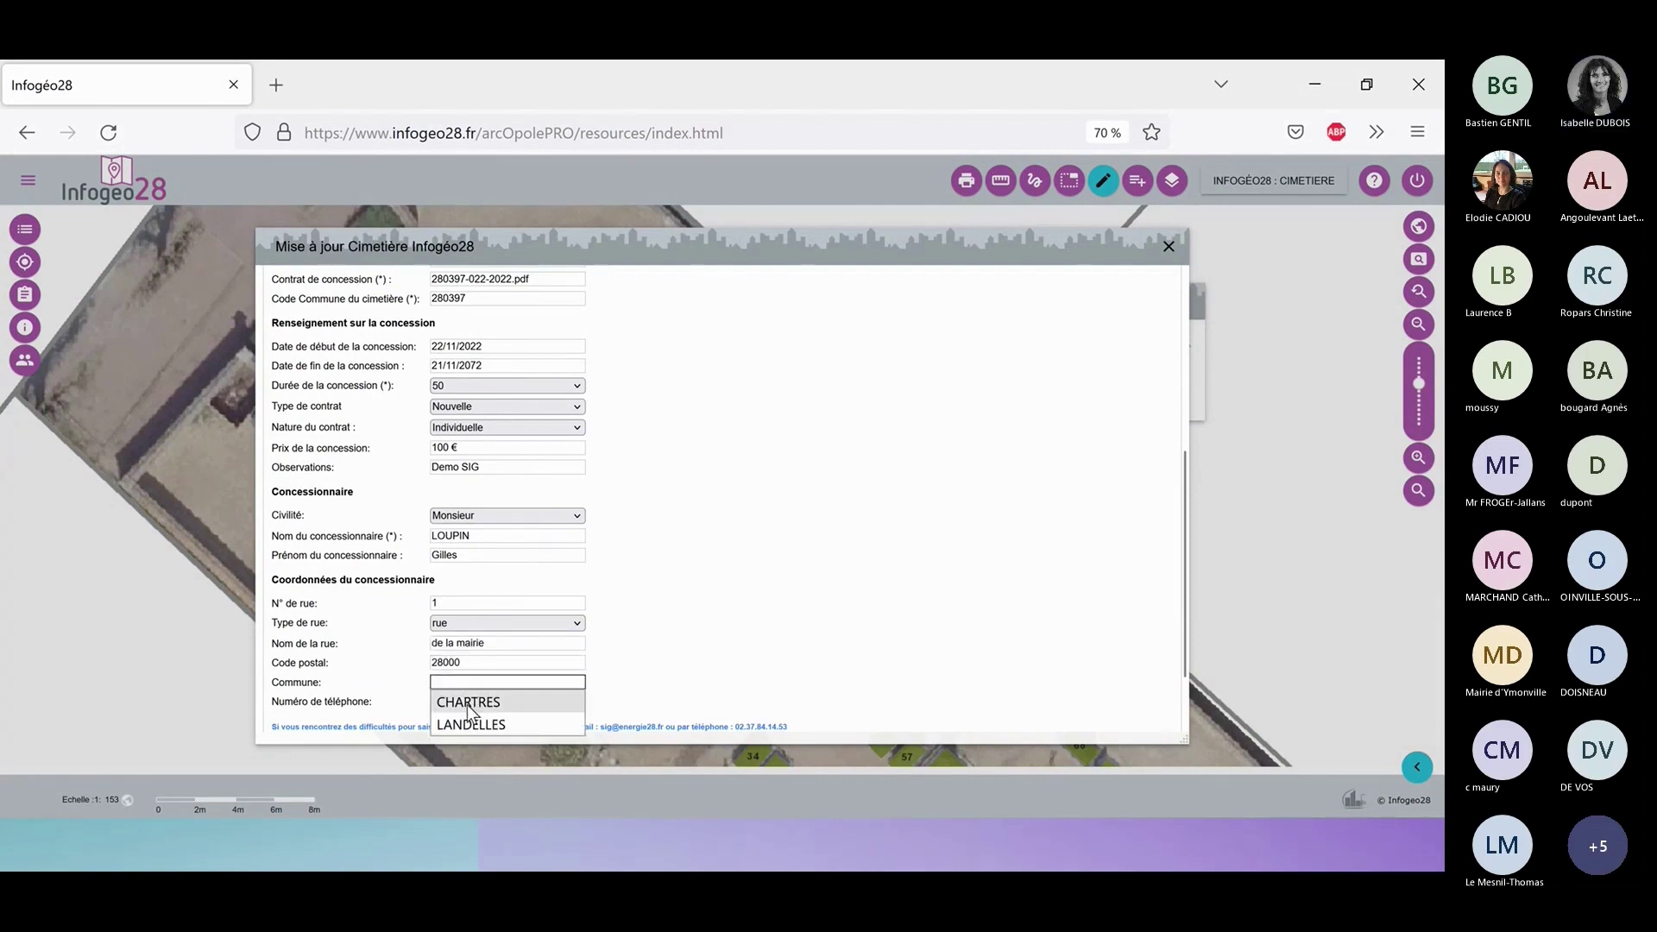
click(468, 704)
scroll(468, 704, down, 1)
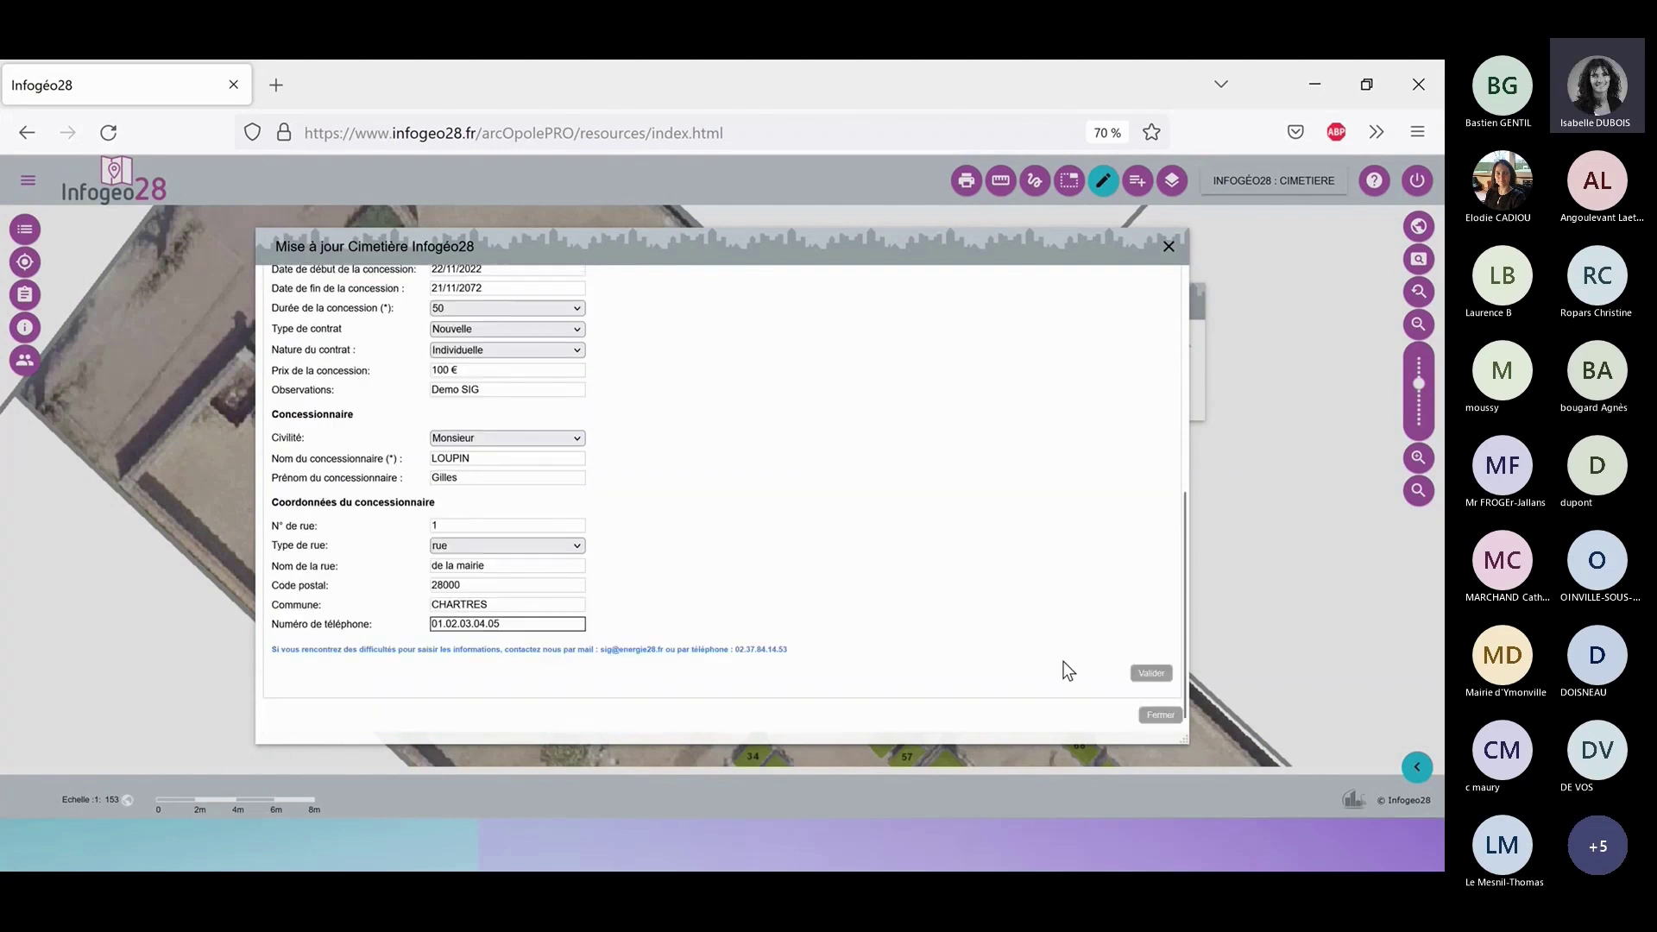
Save the concession, check it in the Concession tab, and close the tomb update window.
click(1148, 675)
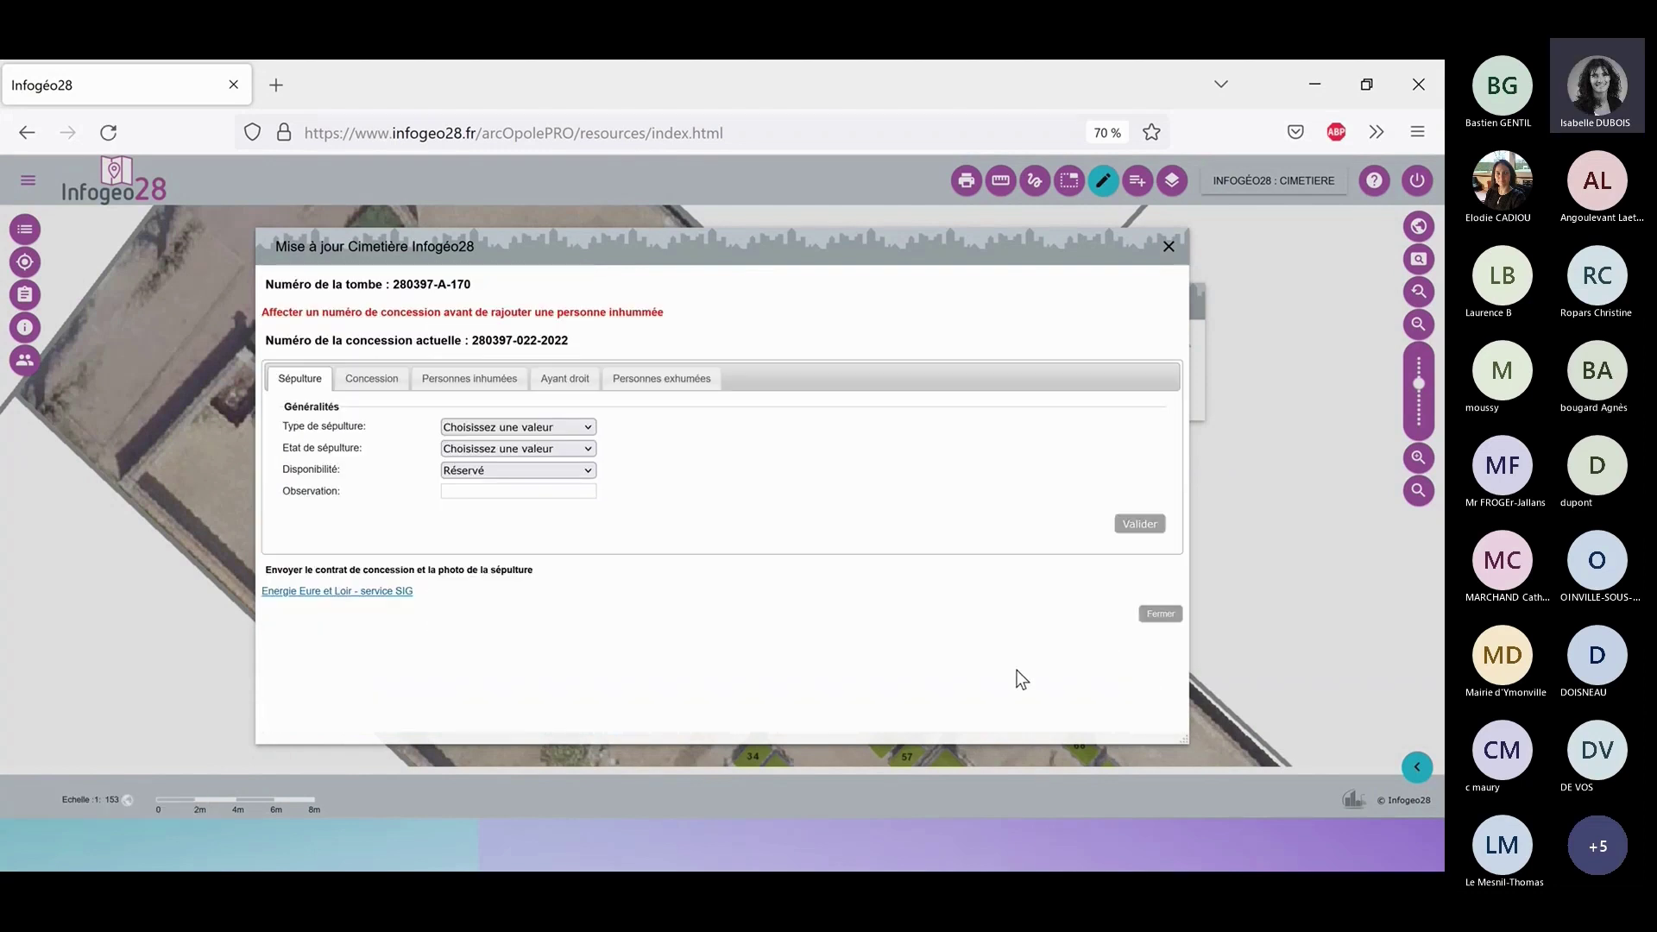
click(360, 388)
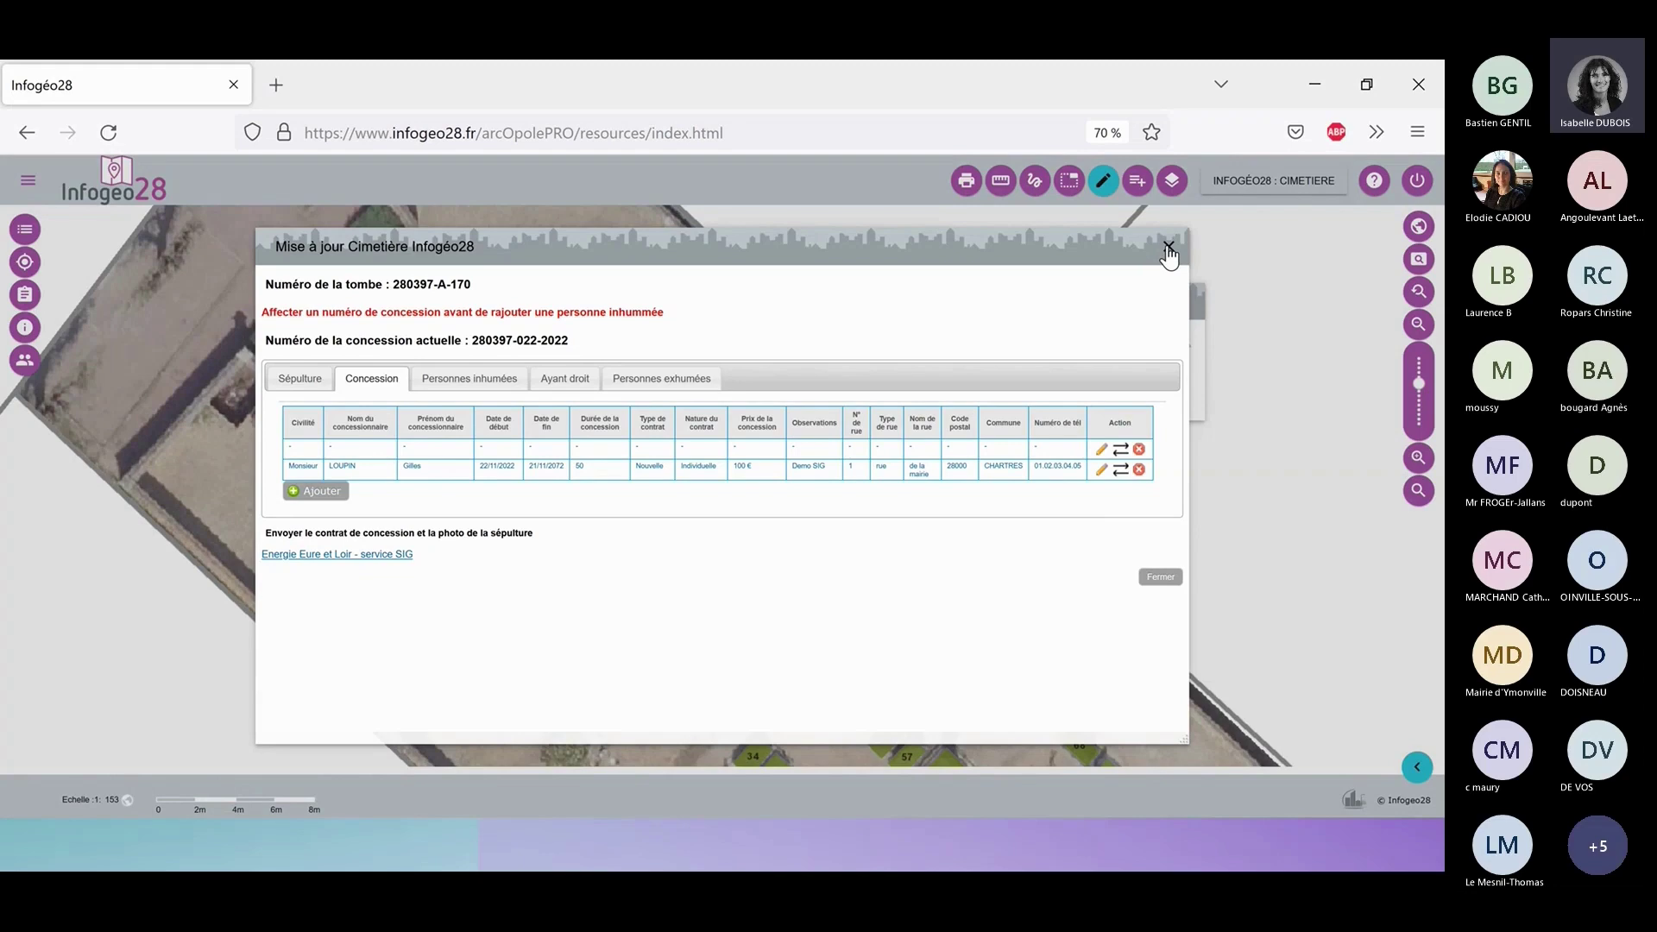
click(1167, 248)
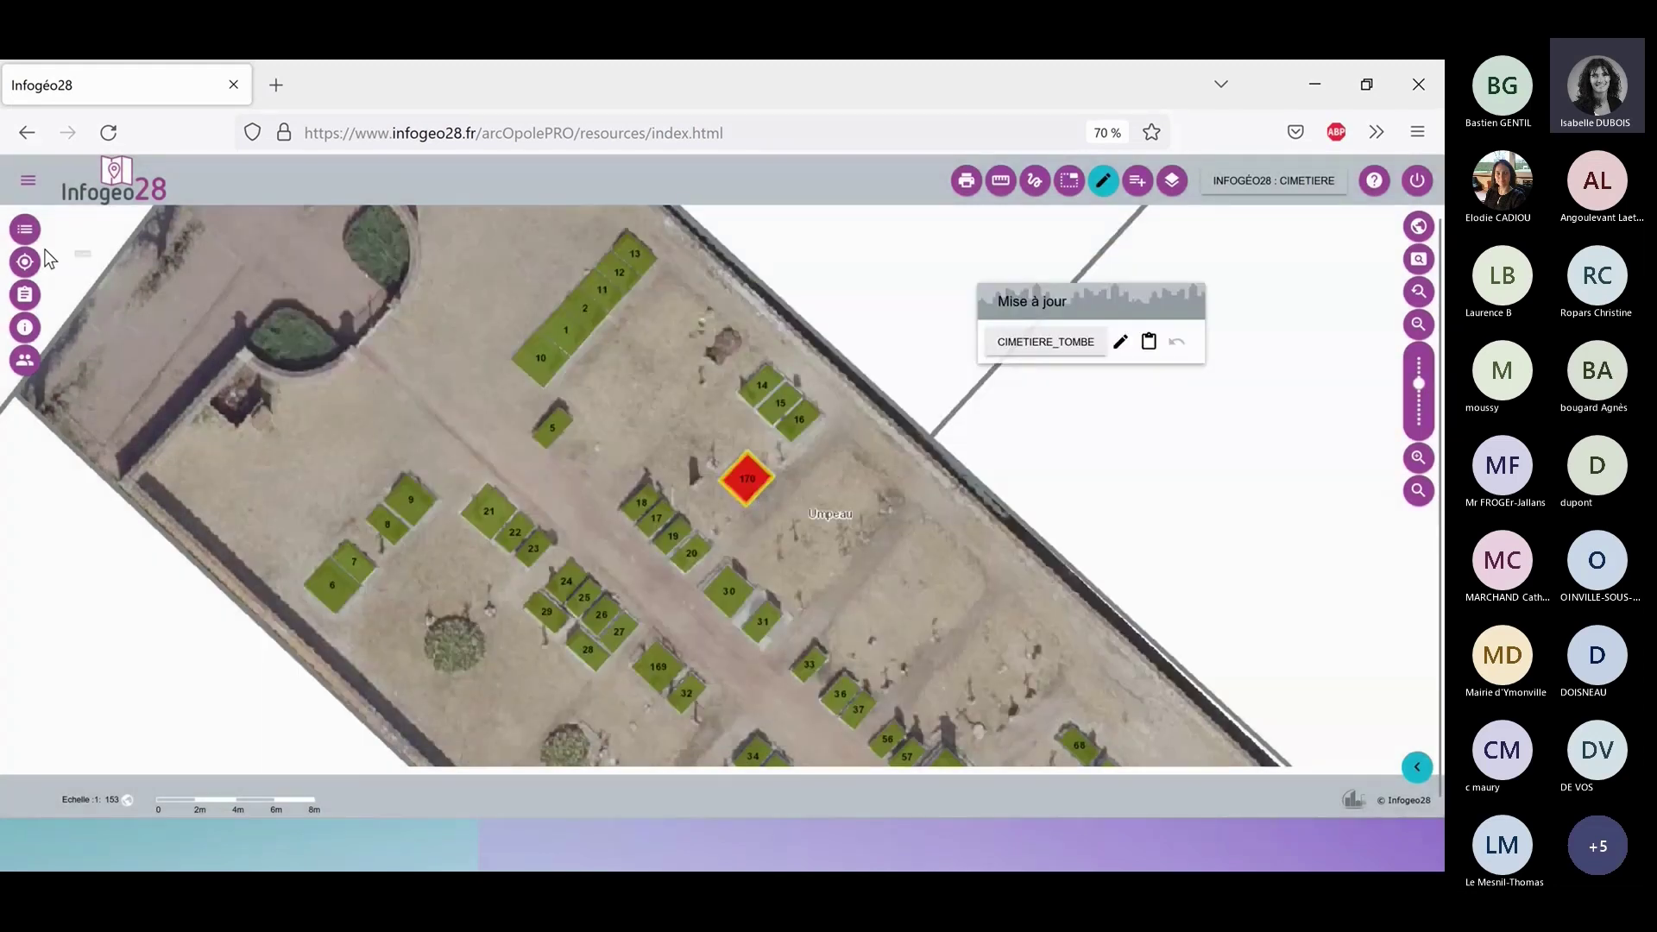
Swap the 3. Disponibilité layer for 4. Période de concession, show its legend, and enable attribute editing.
click(29, 296)
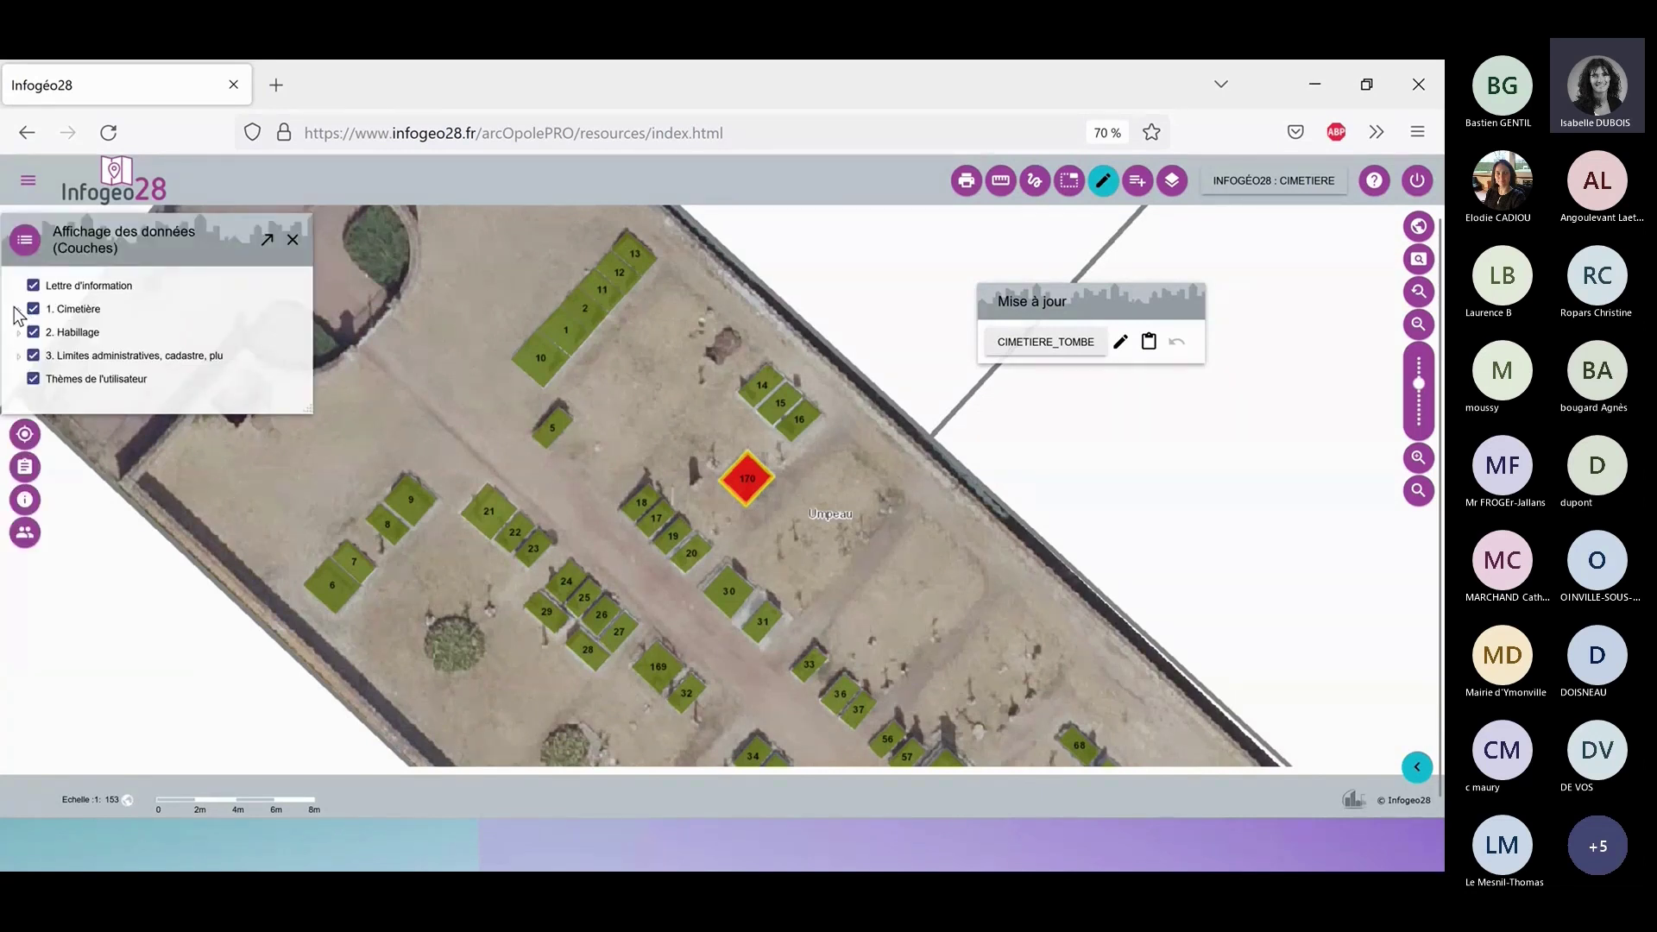
click(19, 309)
click(33, 309)
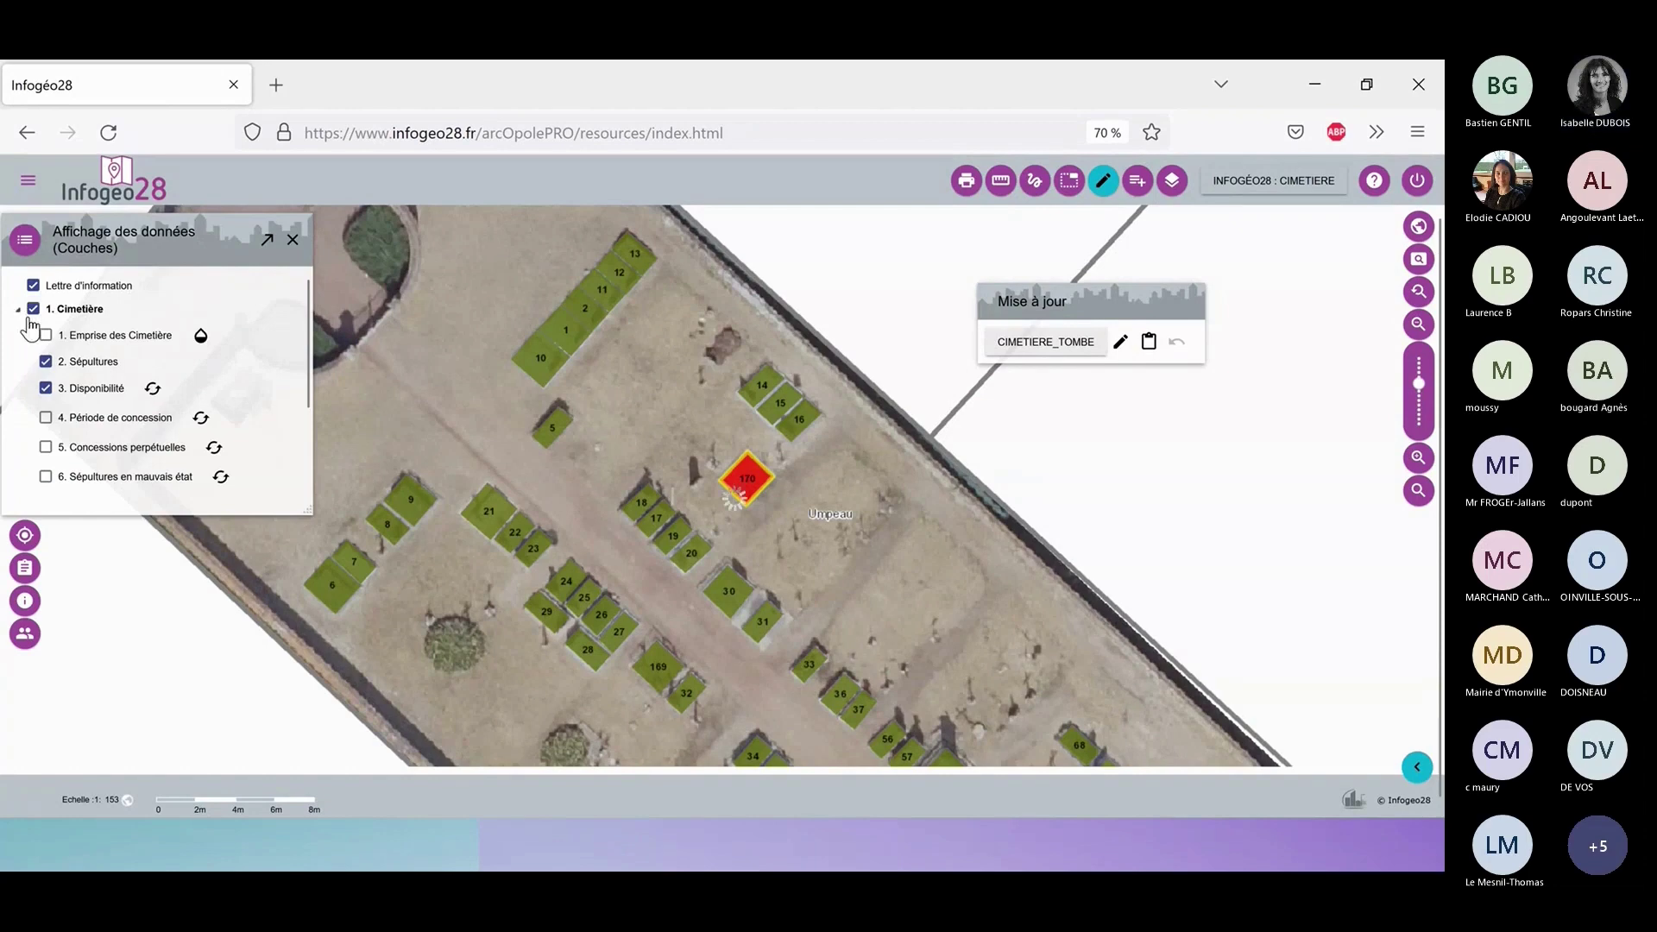
click(46, 388)
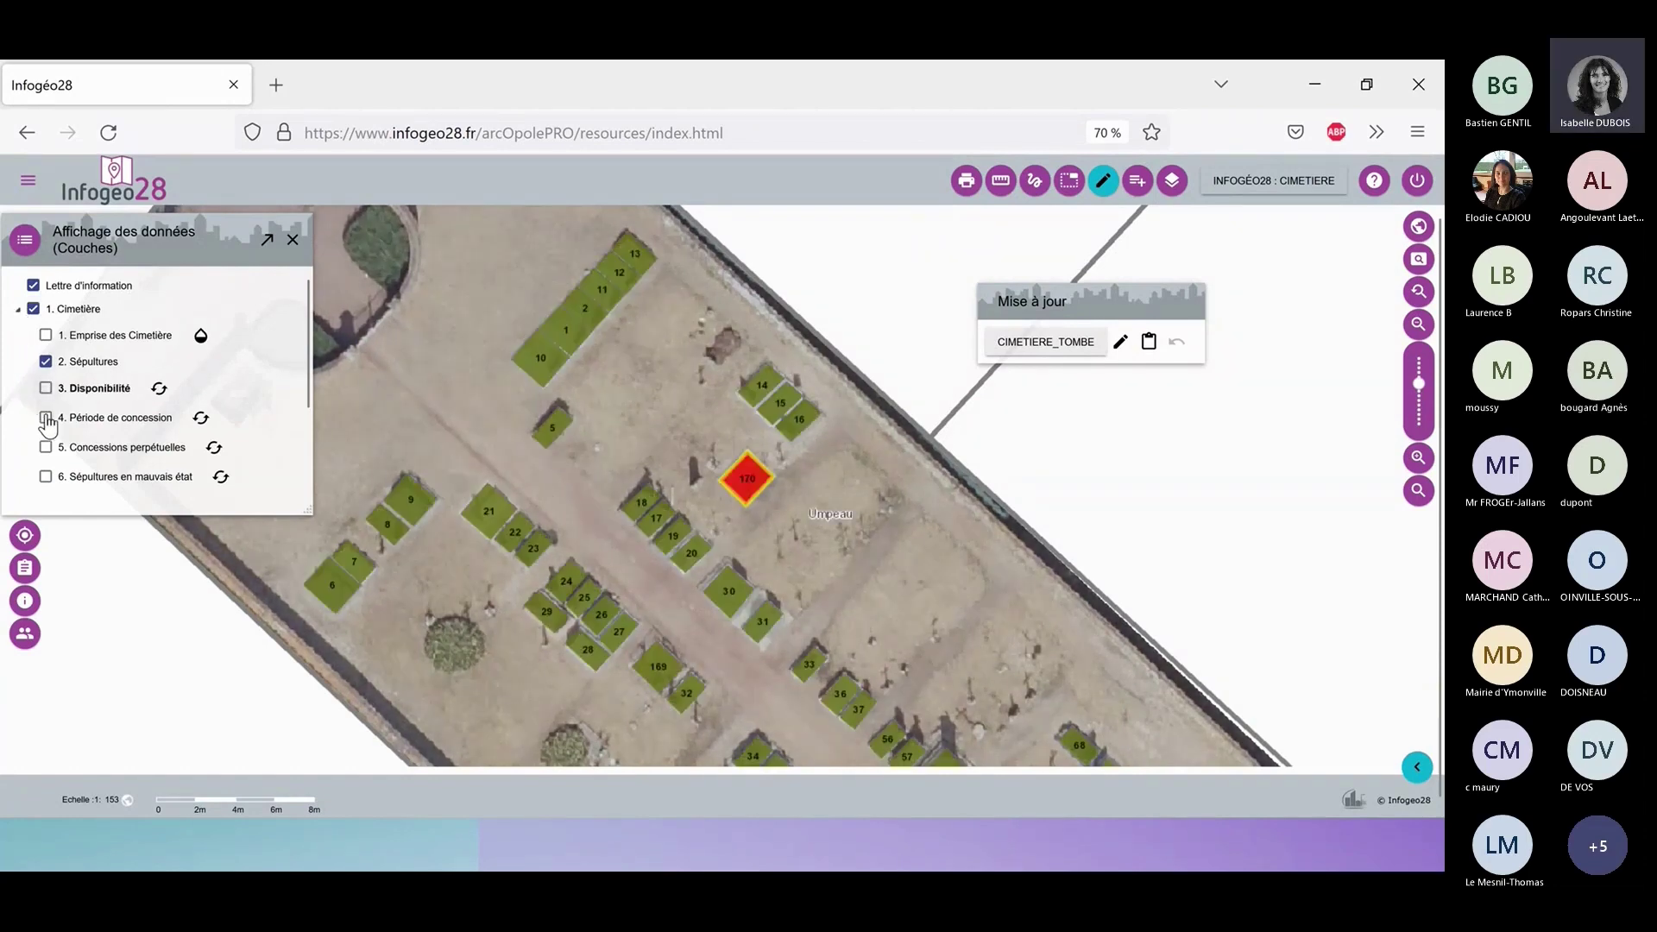
click(46, 417)
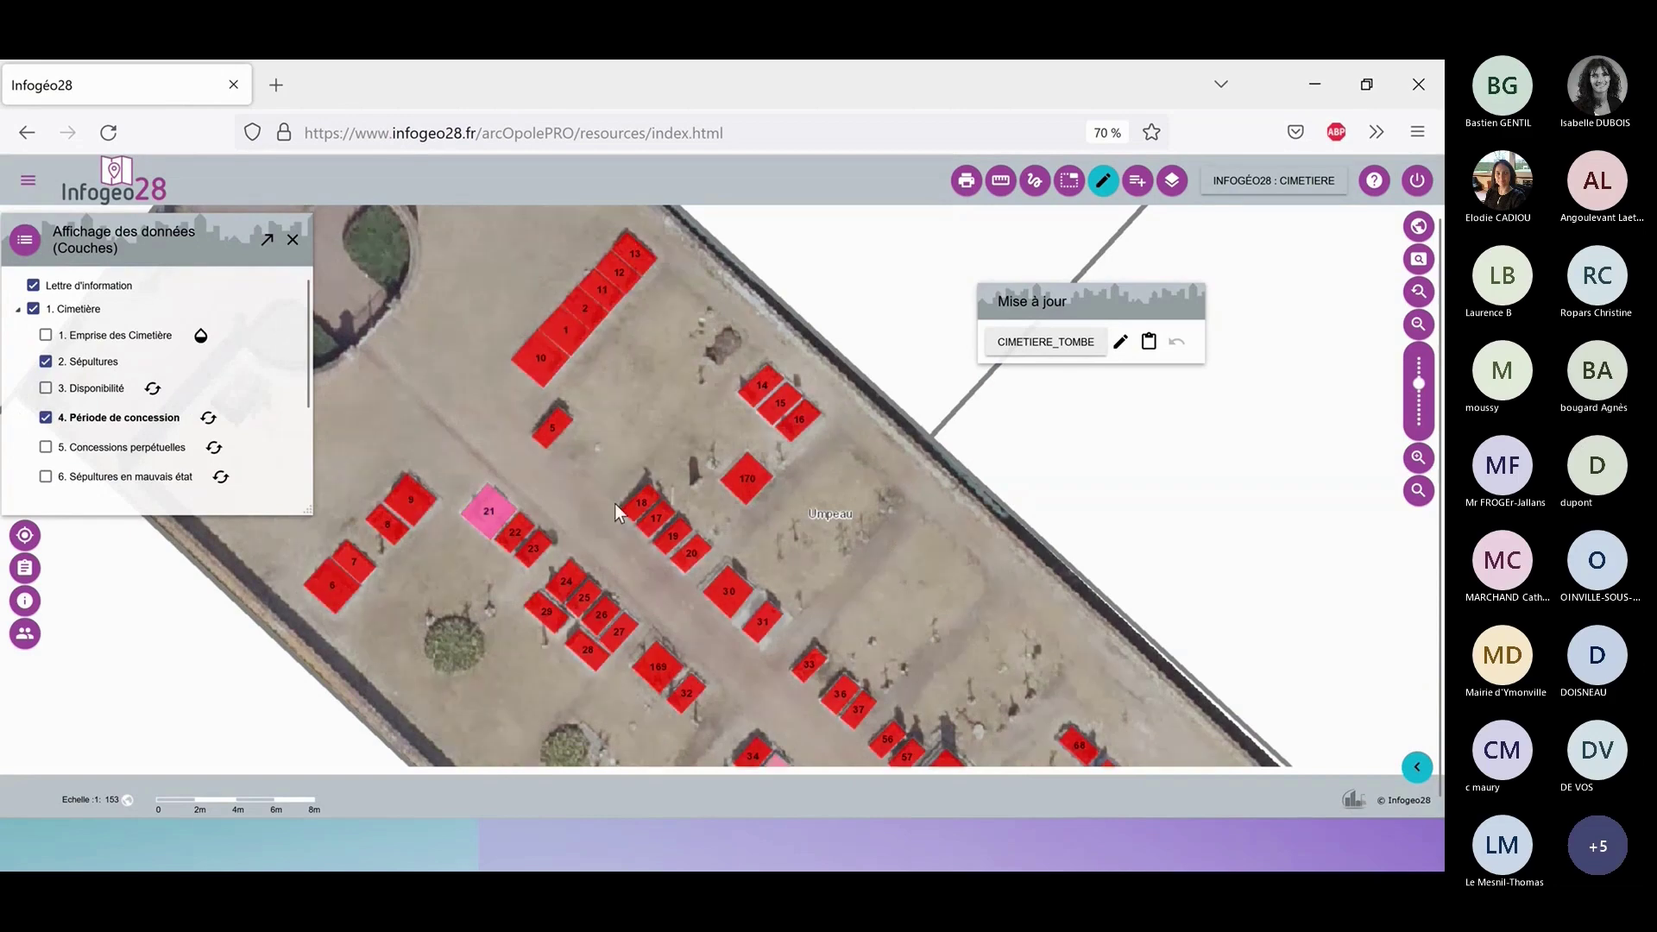
drag(614, 504, 583, 480)
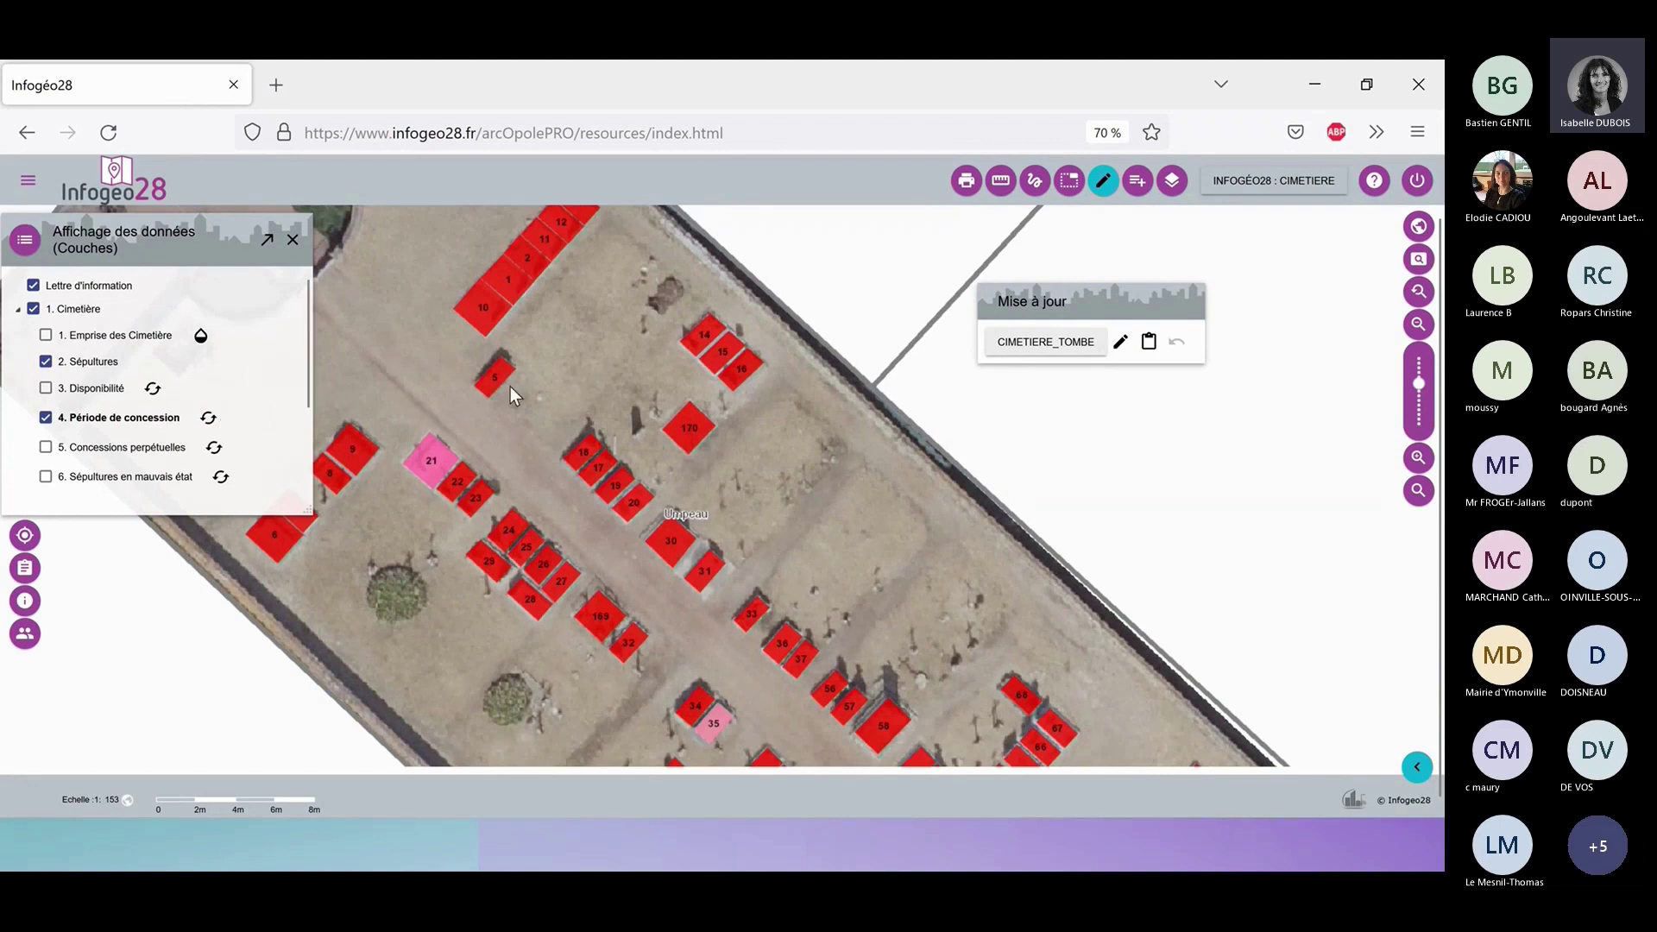
click(207, 420)
scroll(155, 405, down, 2)
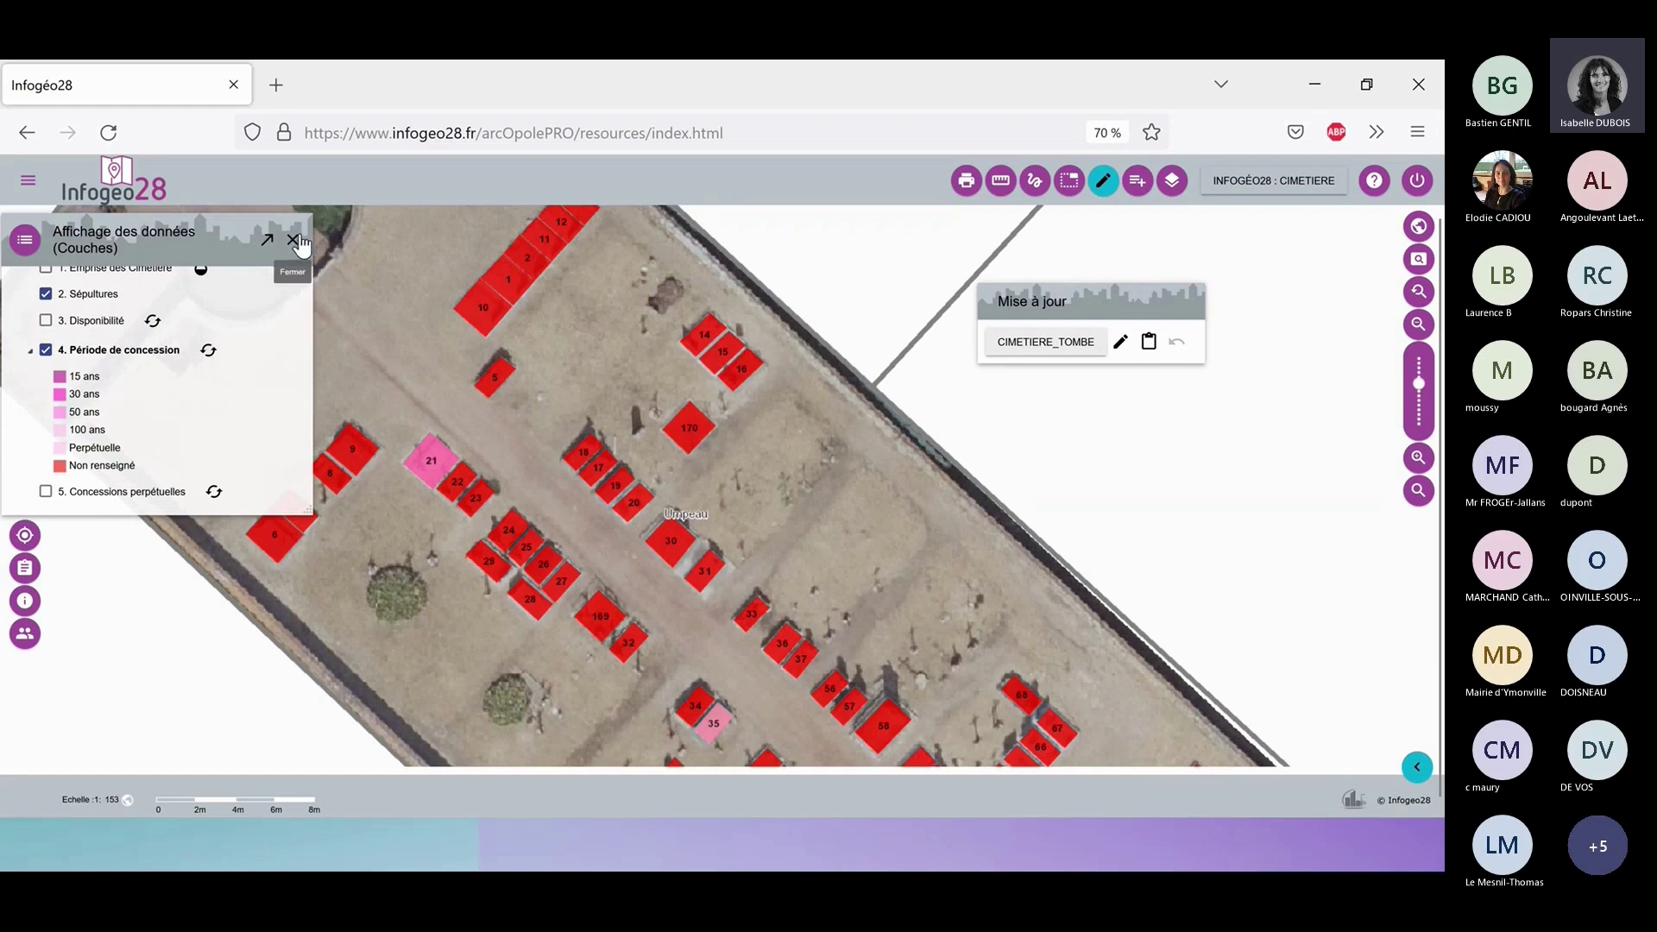
click(1121, 346)
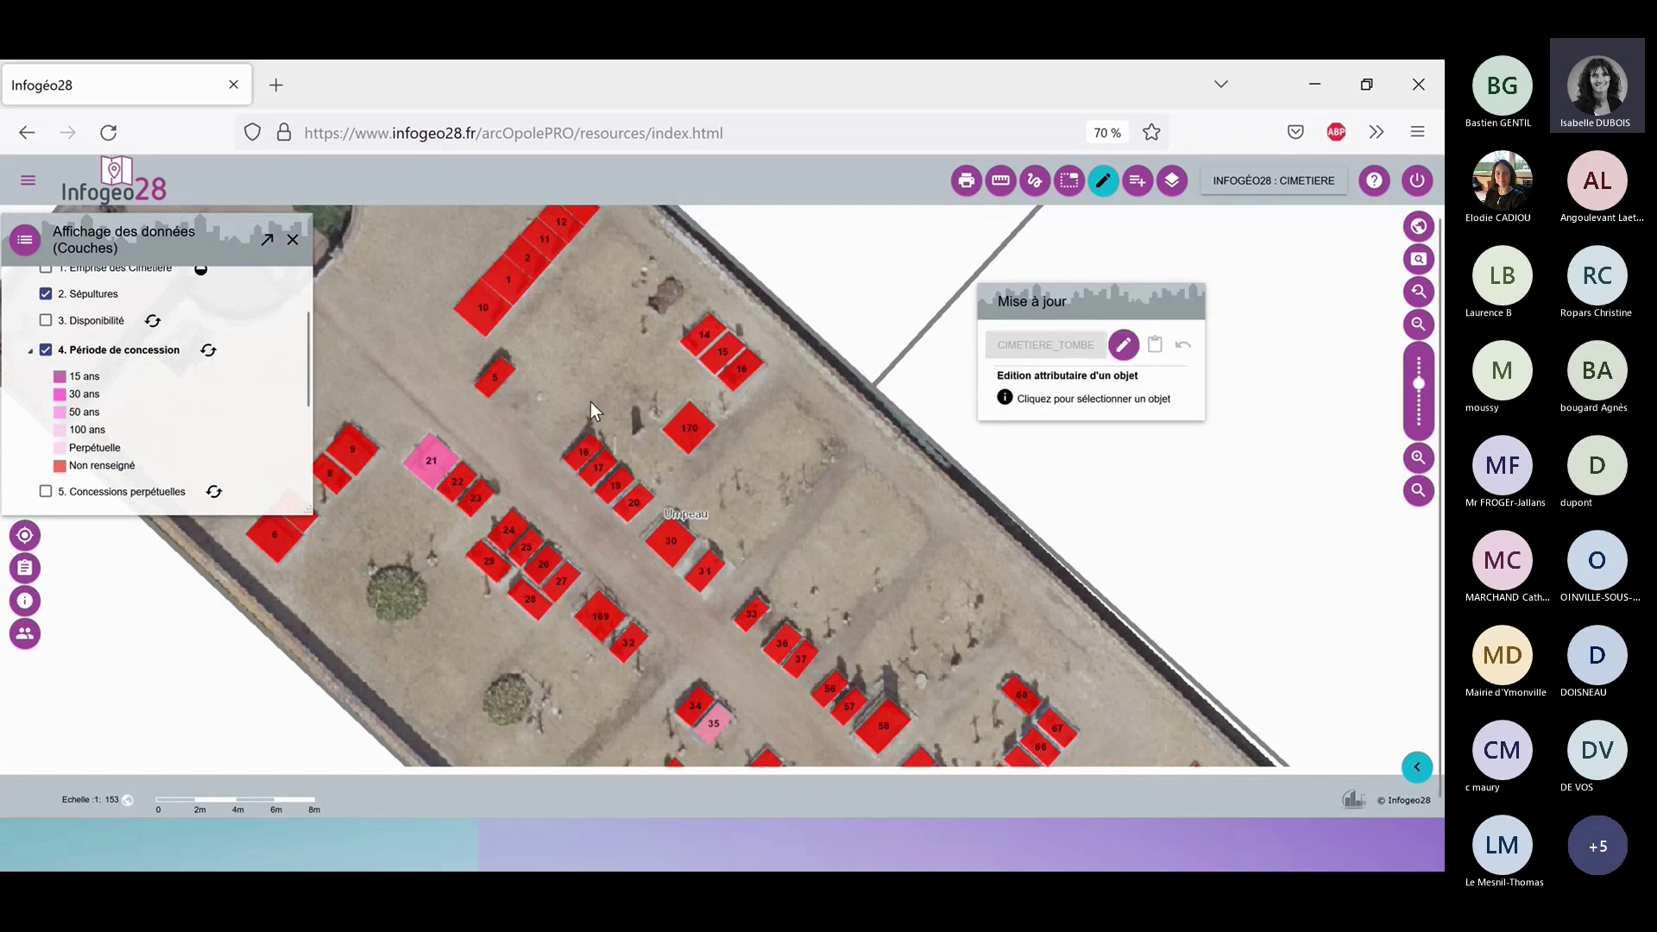
Open tomb 280397-A-170's full record and download its current concession contract.
click(1121, 346)
click(688, 430)
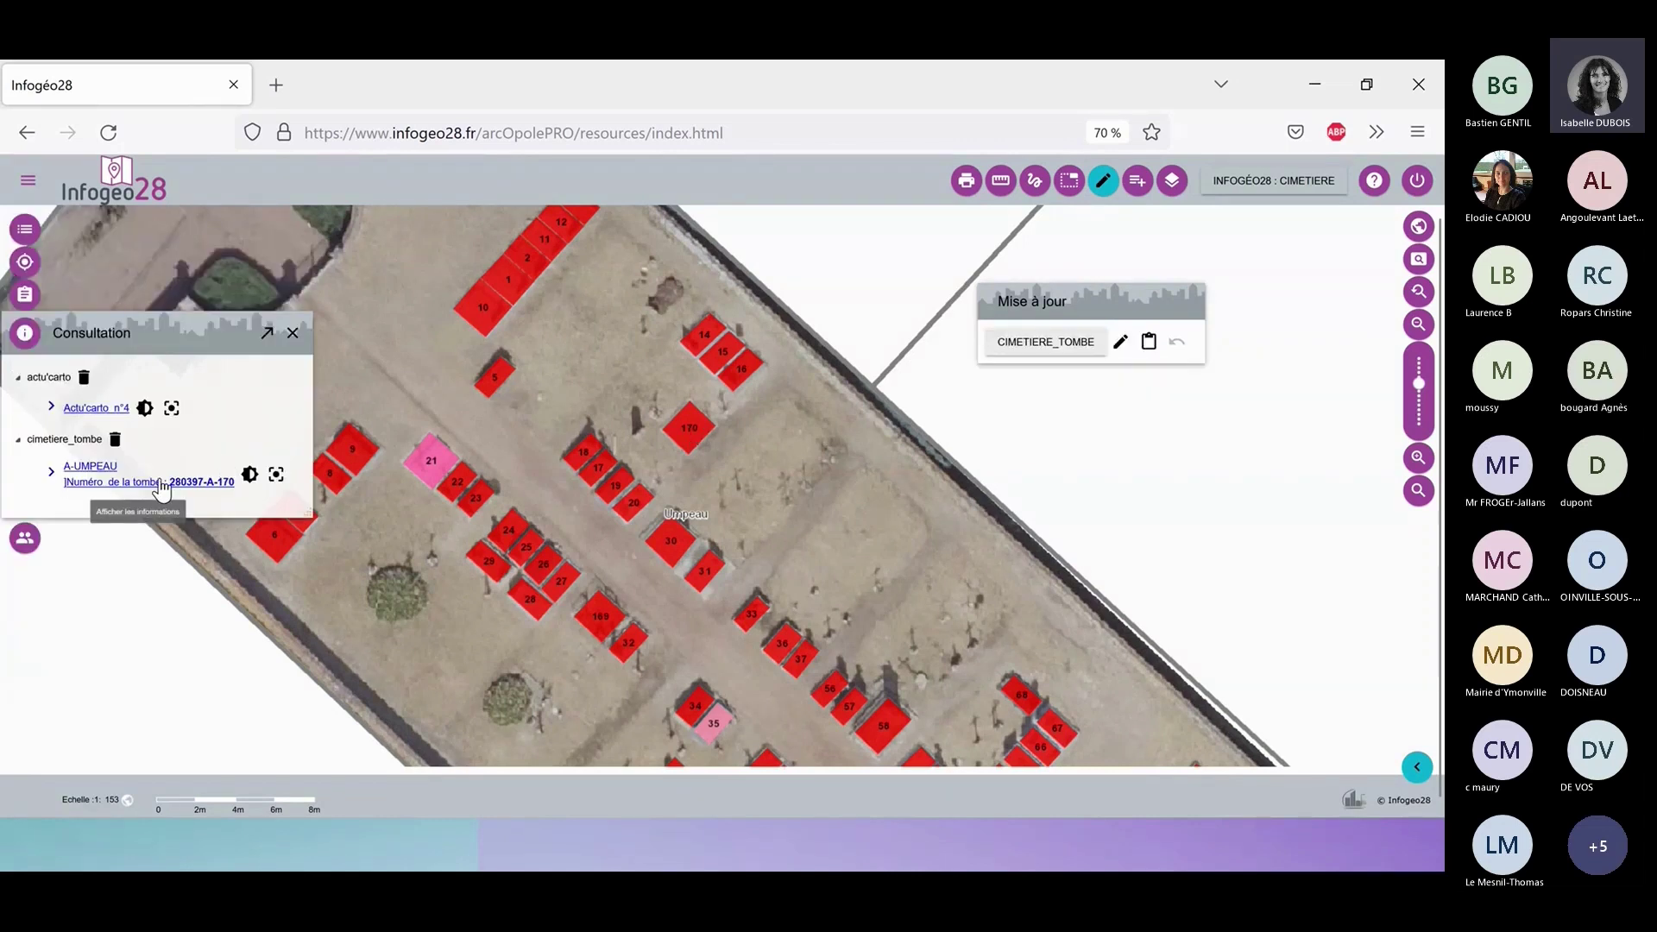
click(162, 485)
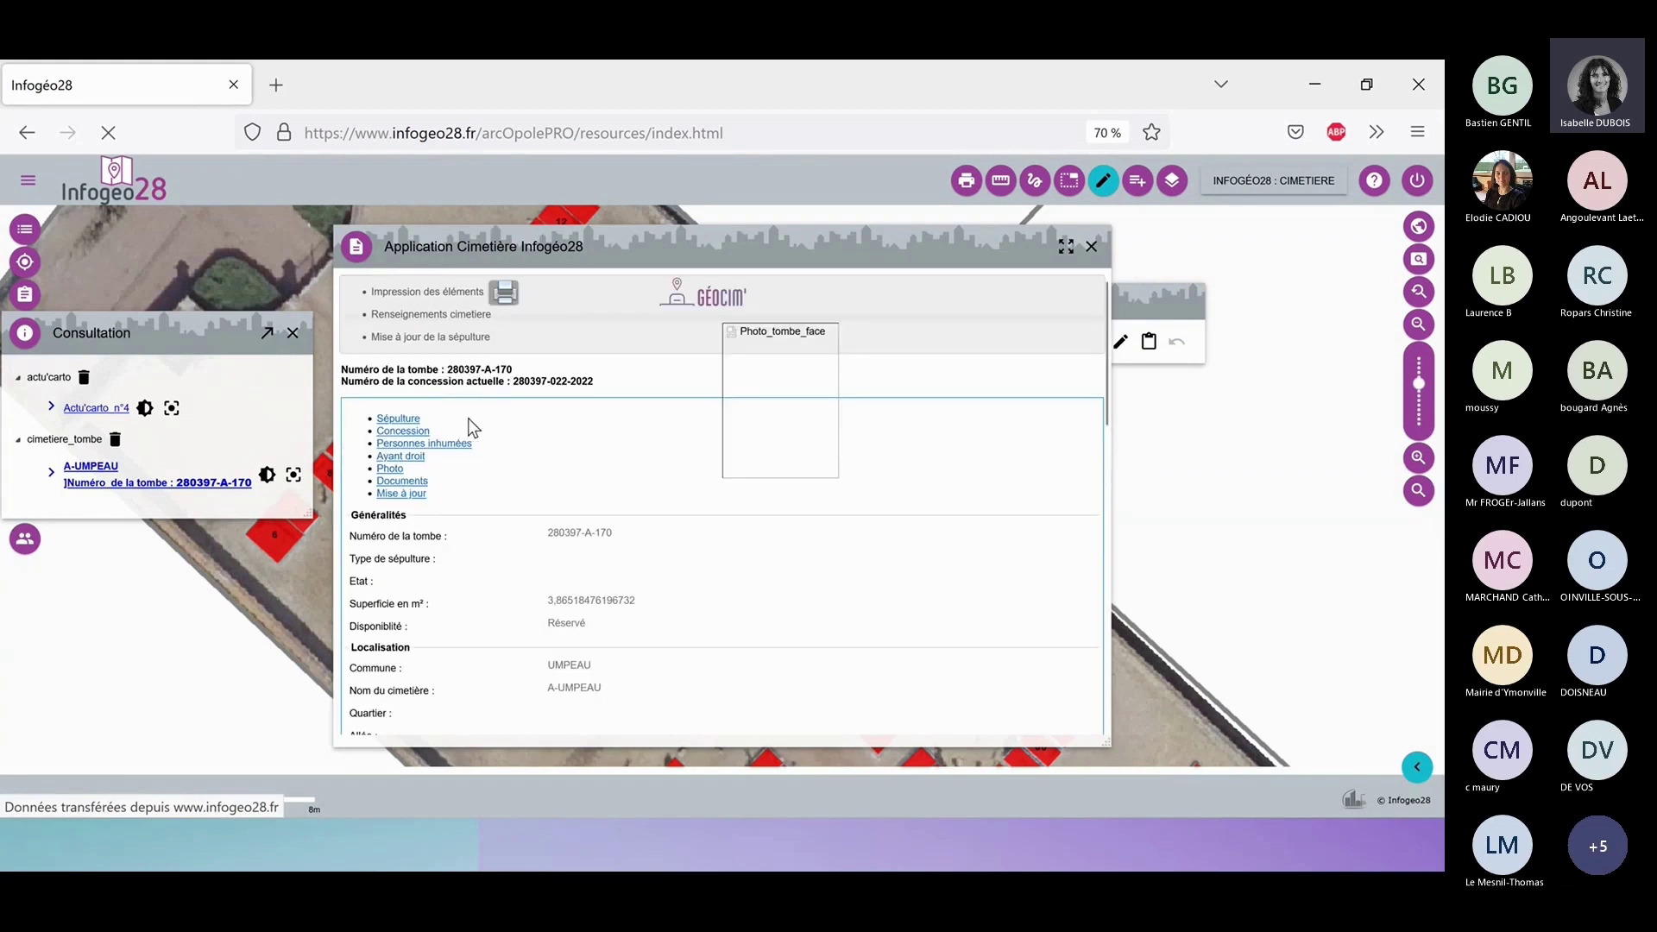
click(466, 426)
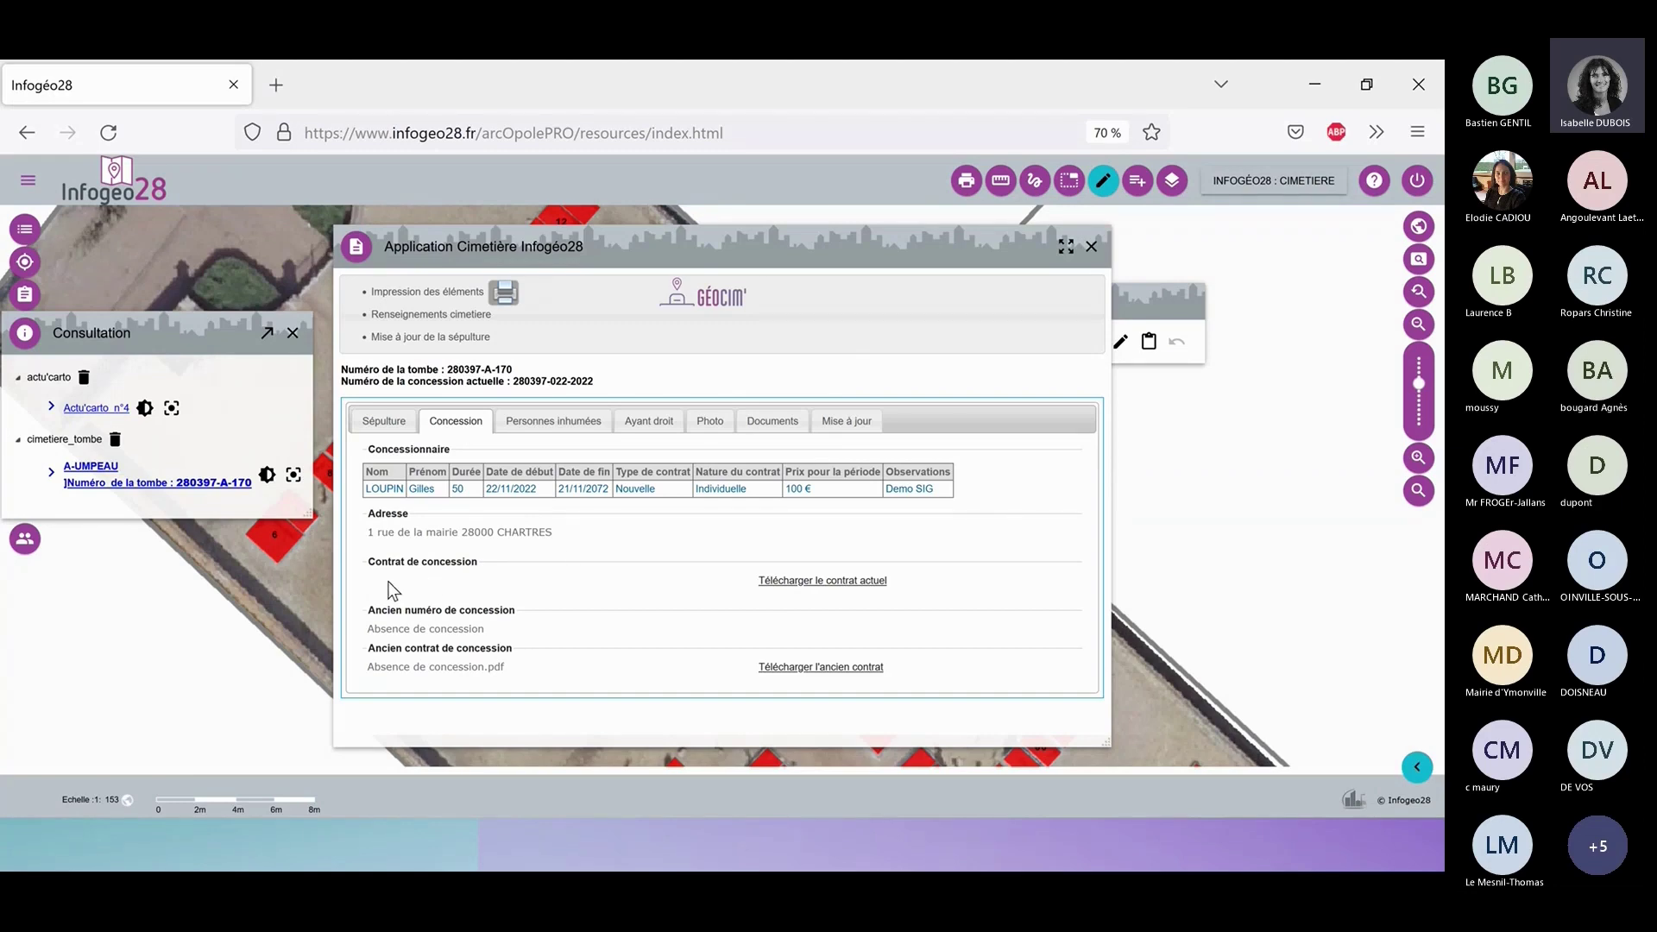
click(818, 592)
click(121, 78)
click(505, 84)
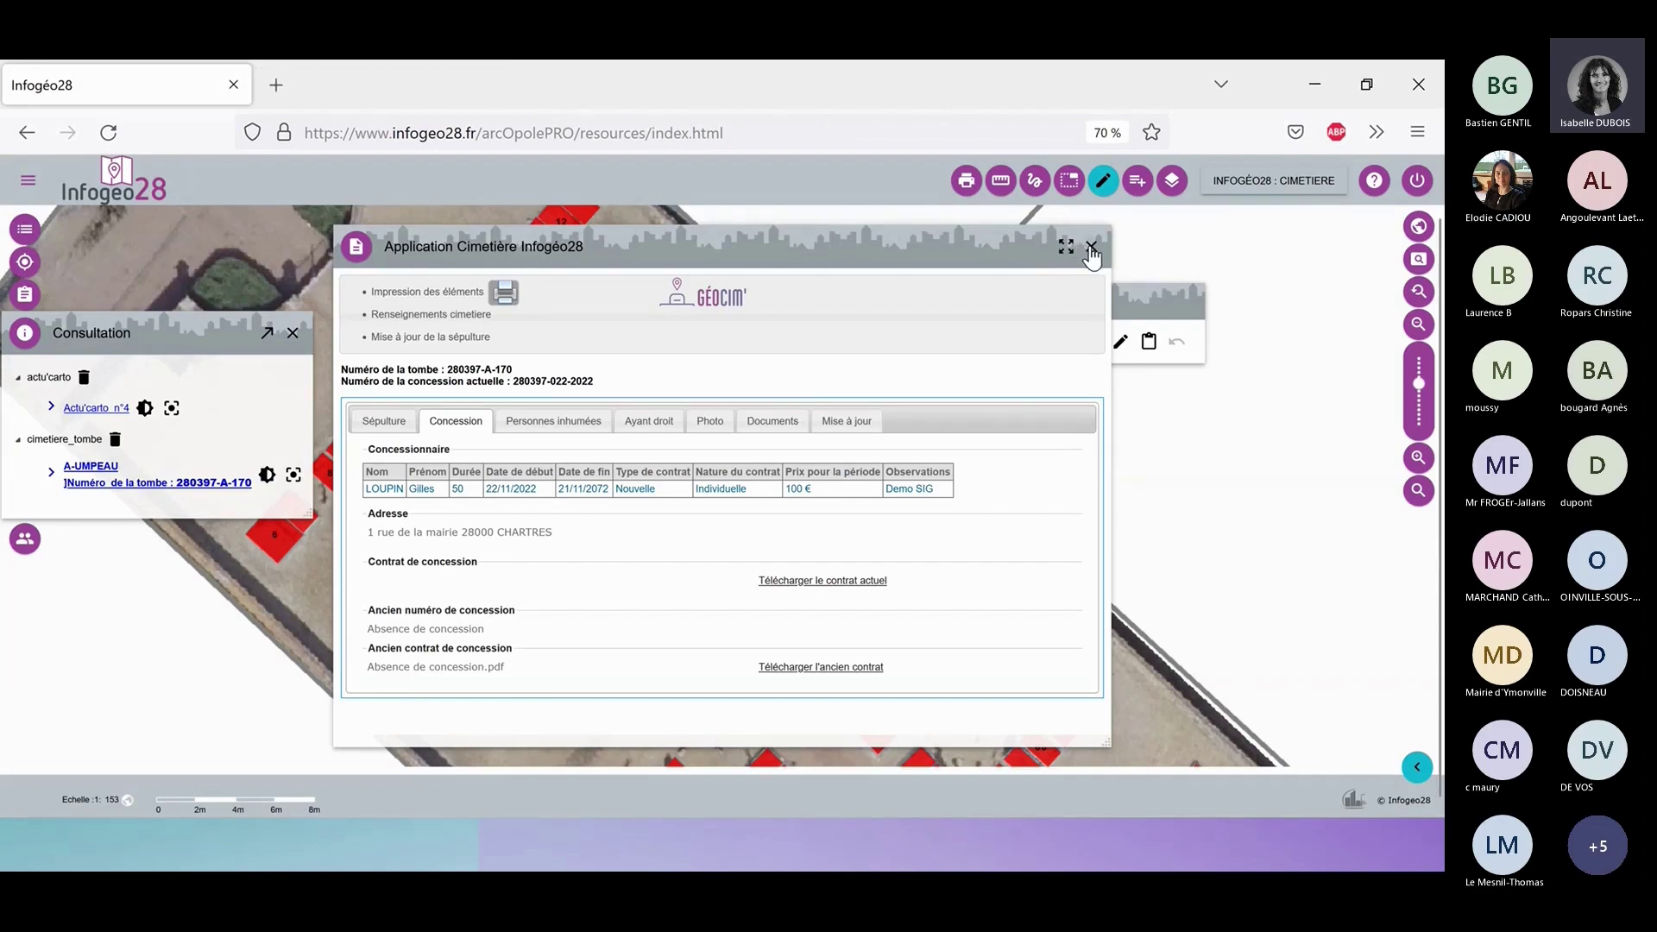
Close the record and select tomb 170 on the map for attribute editing.
click(1090, 250)
click(1122, 344)
click(690, 418)
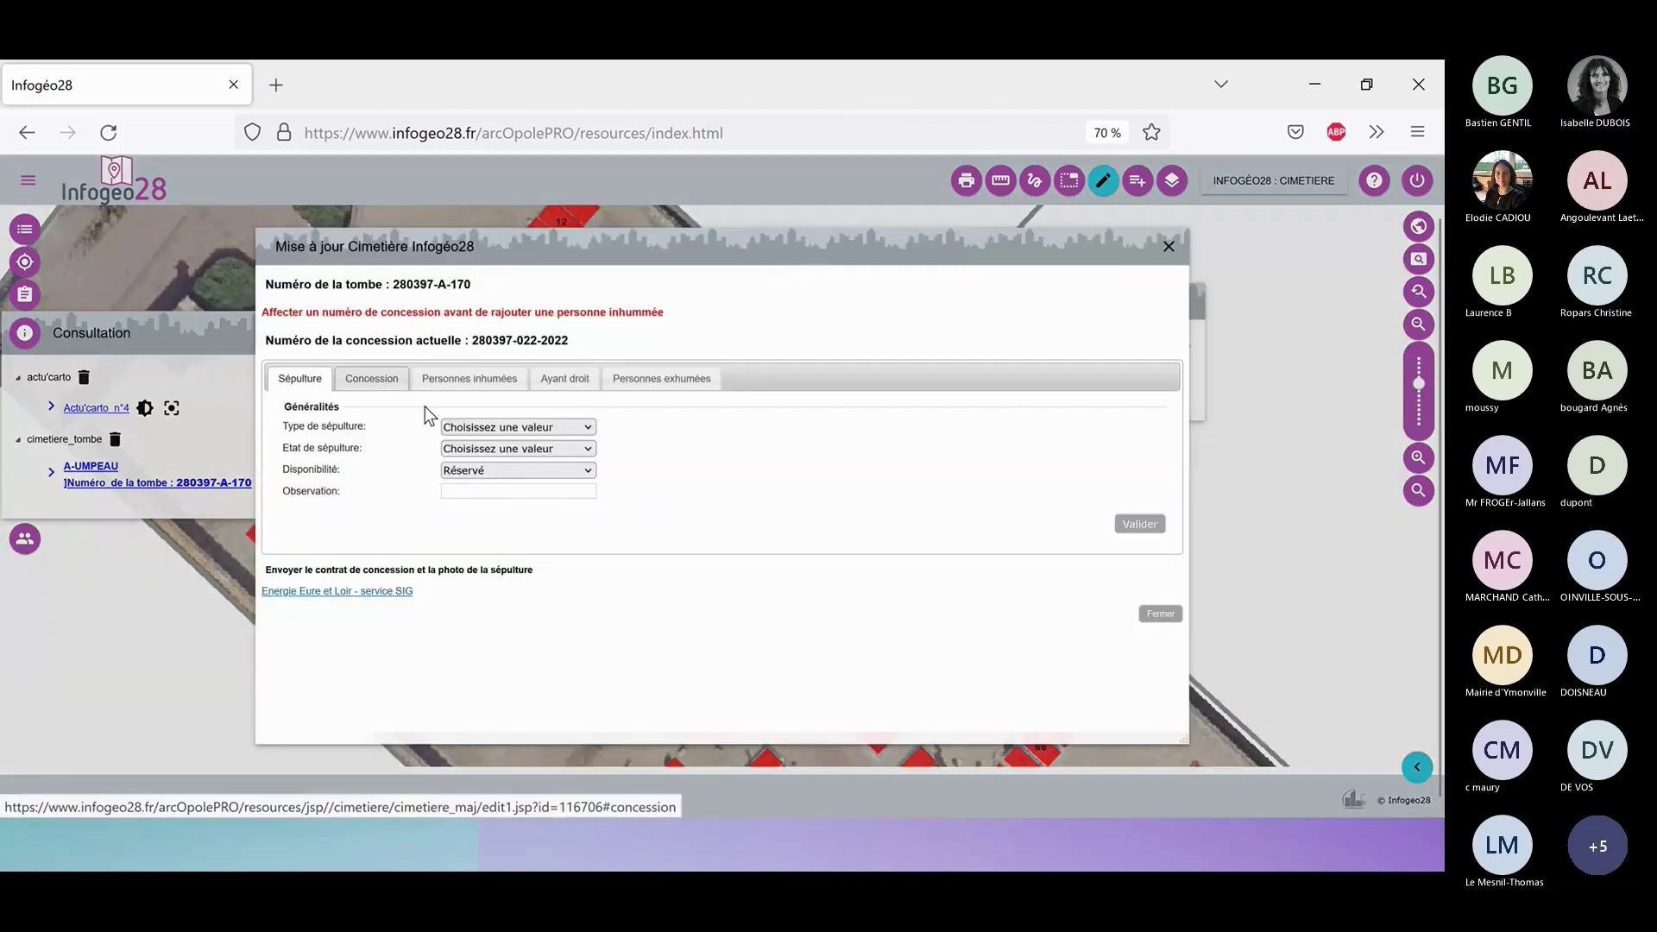
Start a new buried-person entry for the tomb with commune code 280397.
click(460, 377)
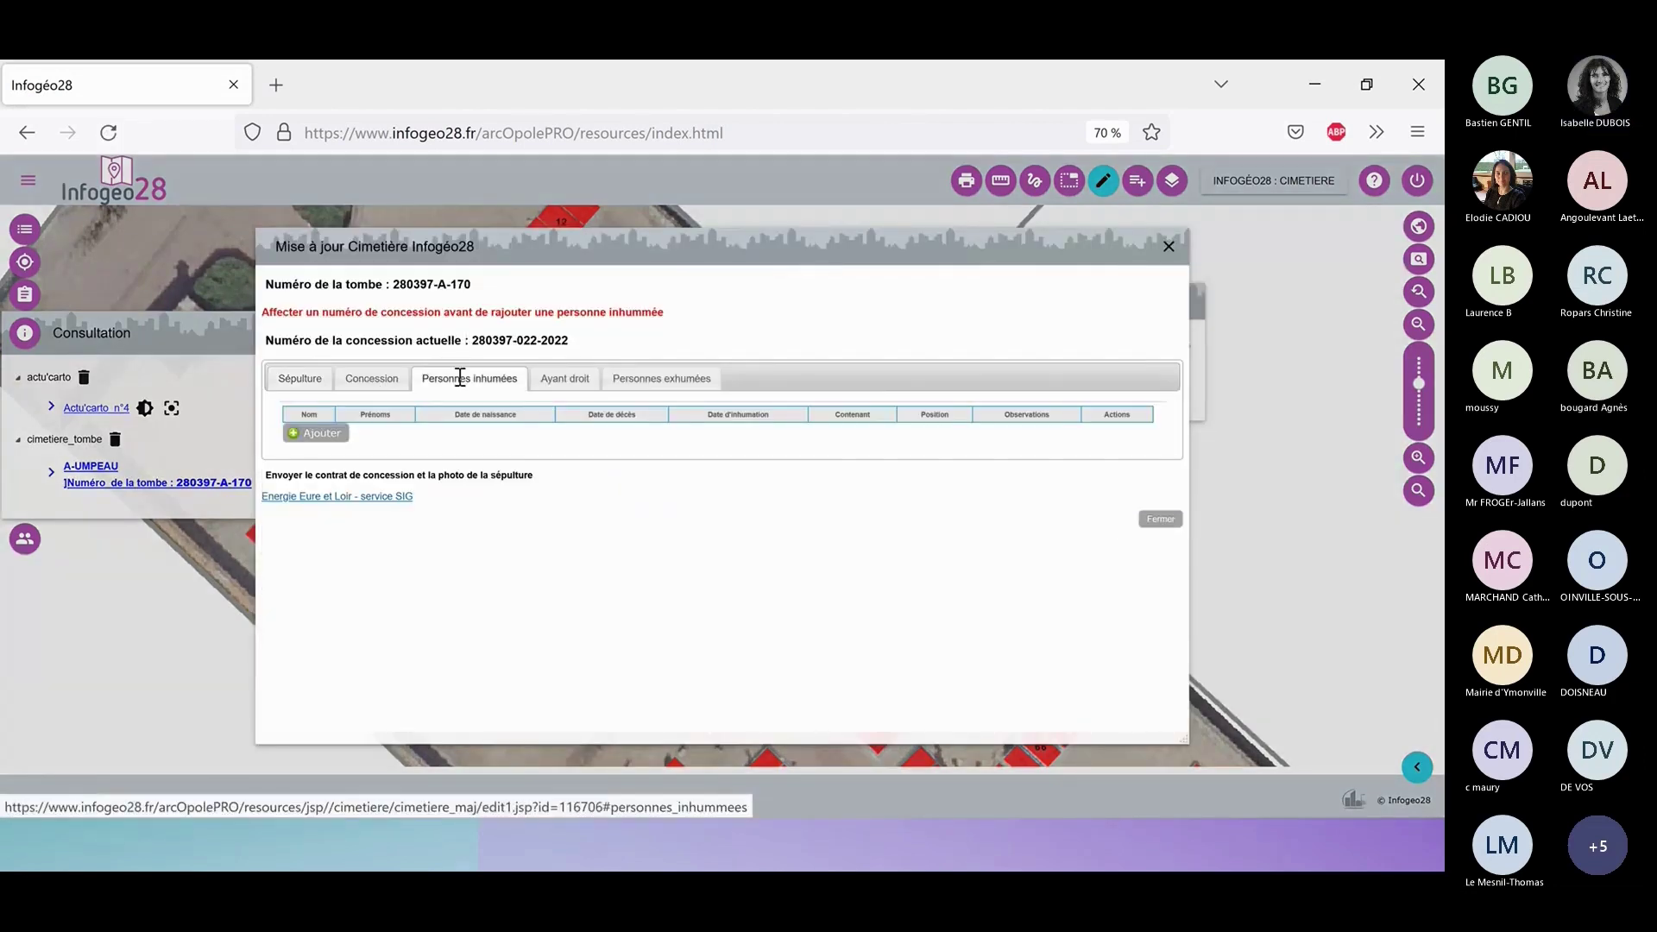
click(323, 435)
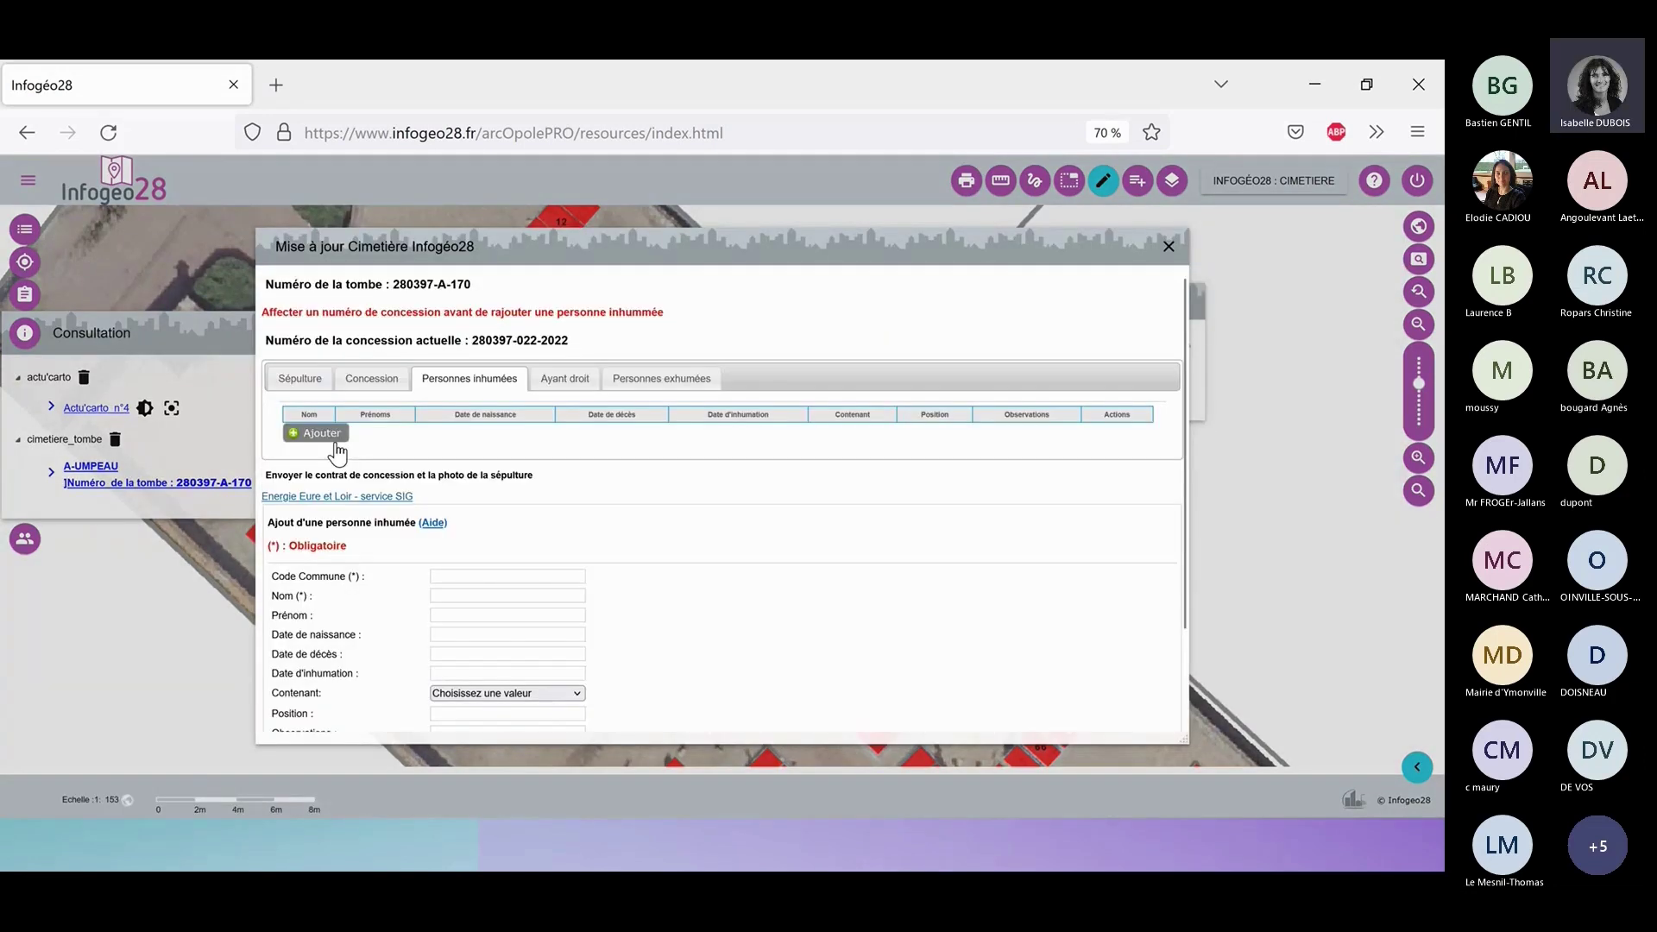
click(504, 576)
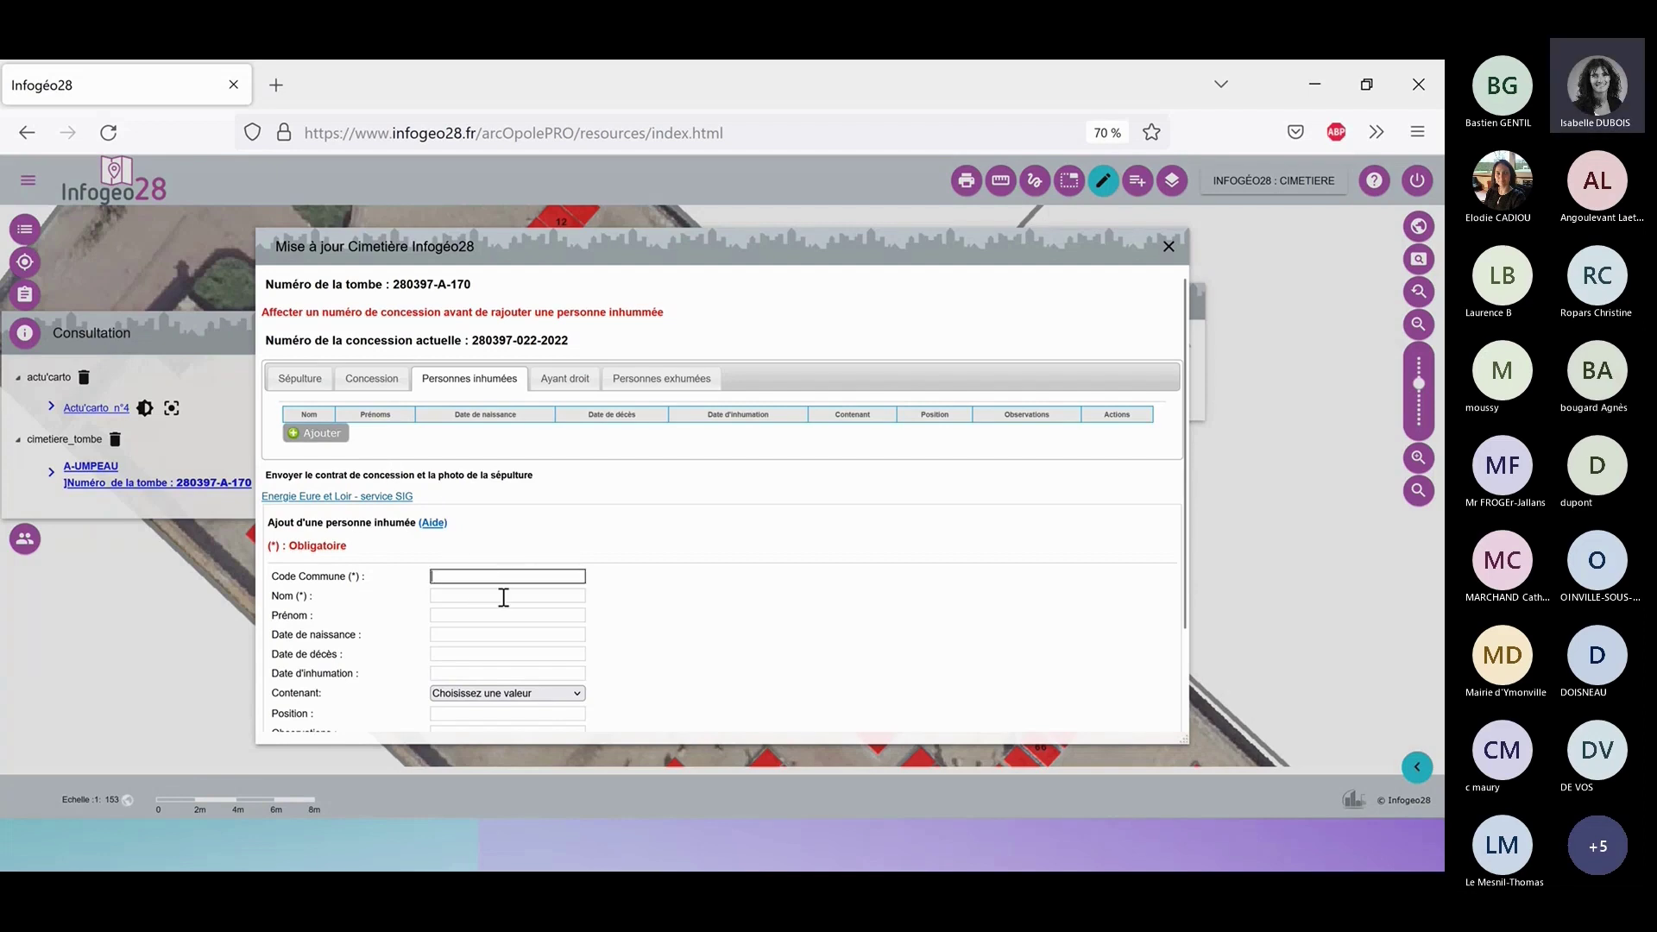
text(280397)
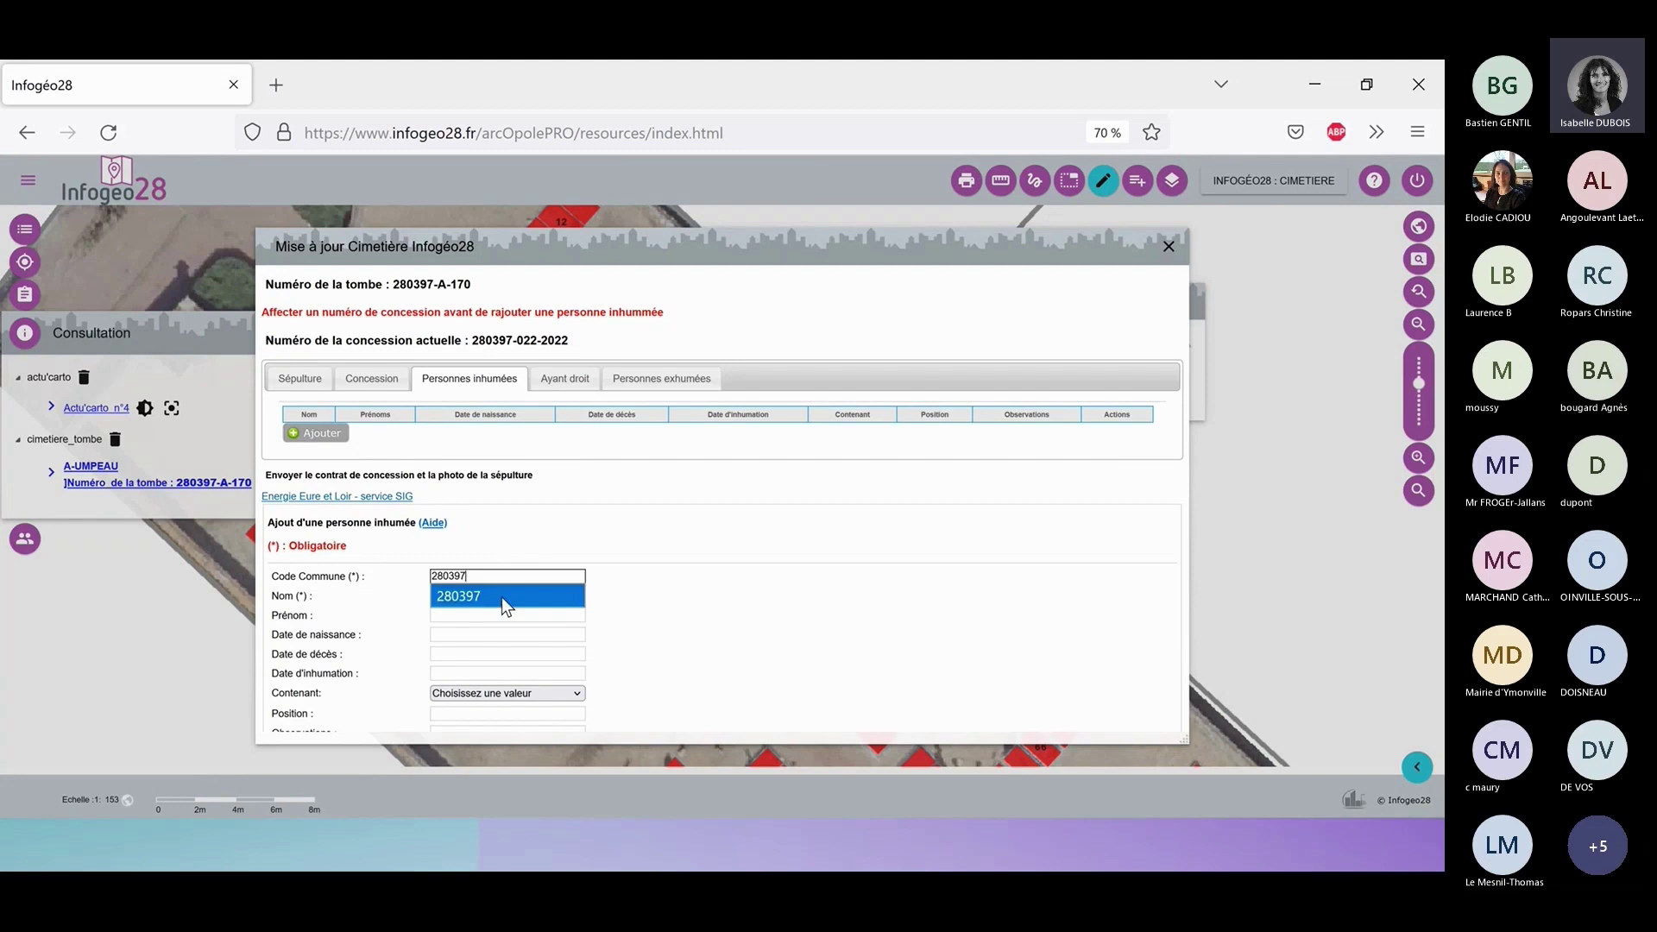
click(500, 597)
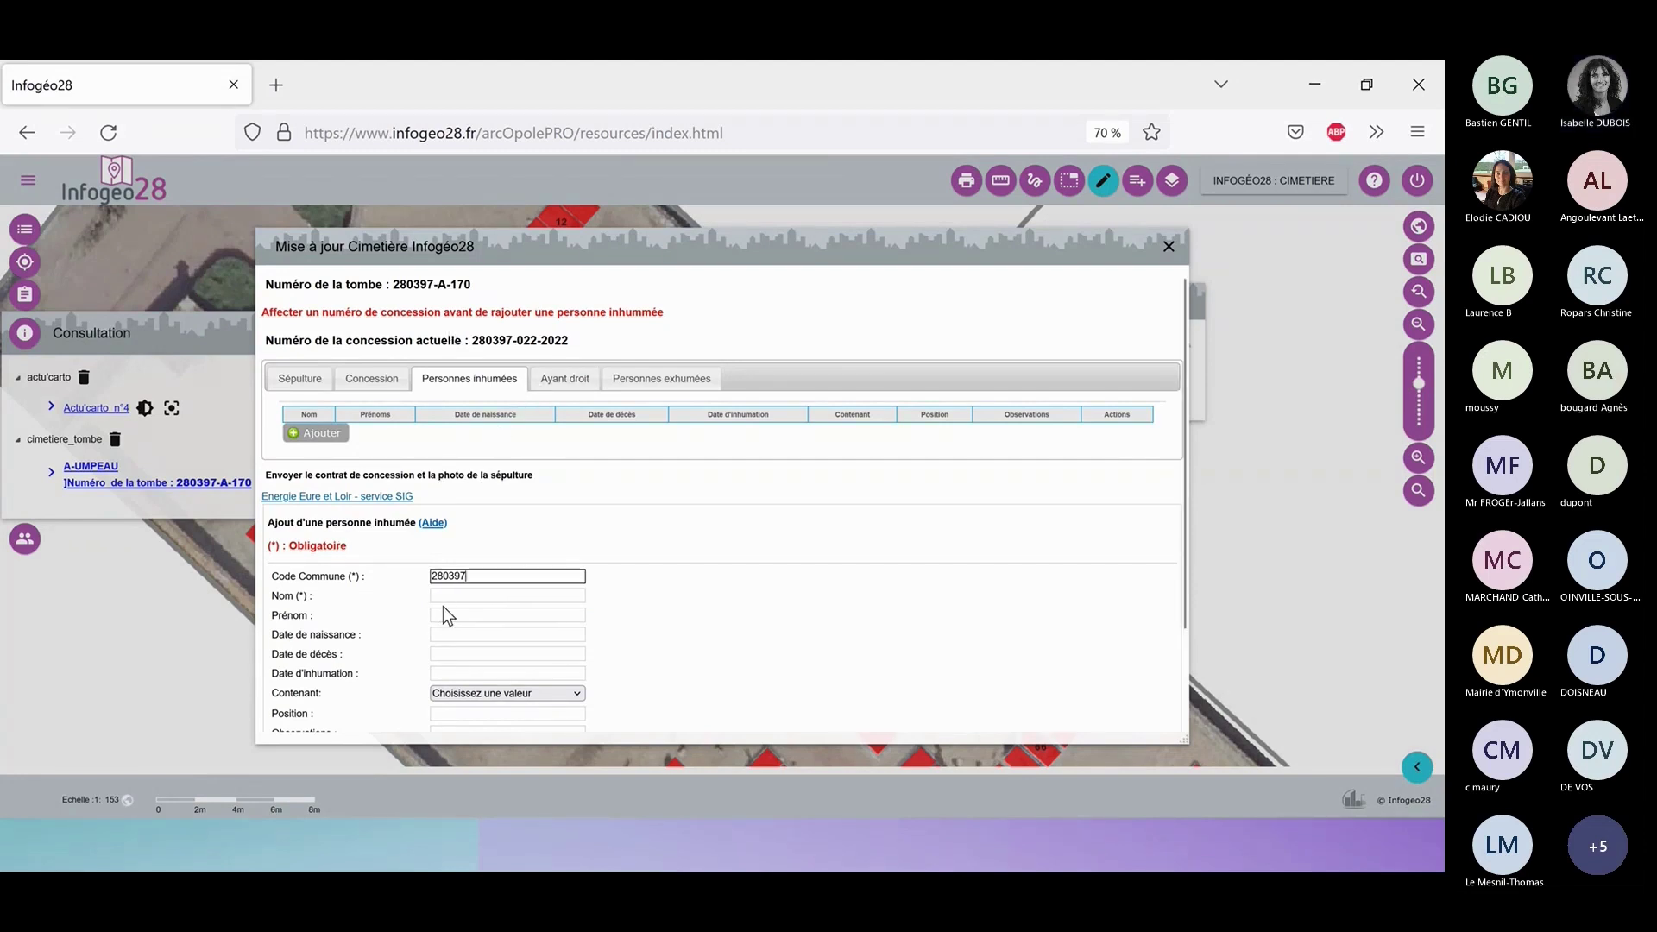
click(384, 611)
Fill Nom and Prénom from the saved name suggestions.
click(455, 595)
click(454, 595)
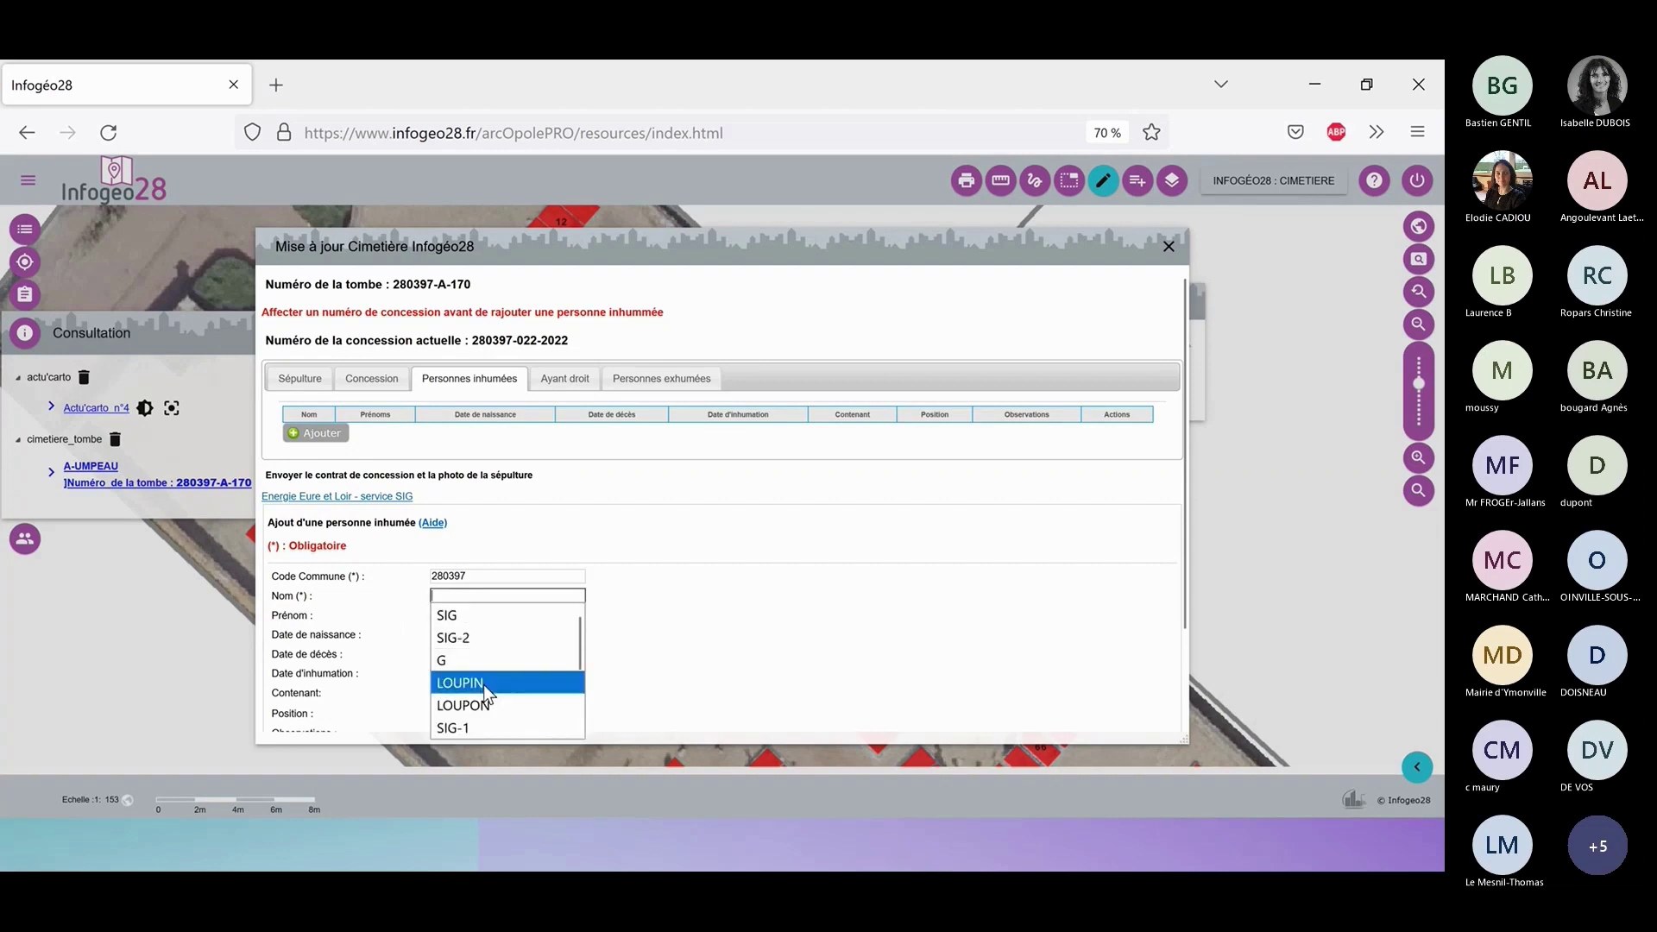
click(483, 686)
click(463, 616)
click(466, 616)
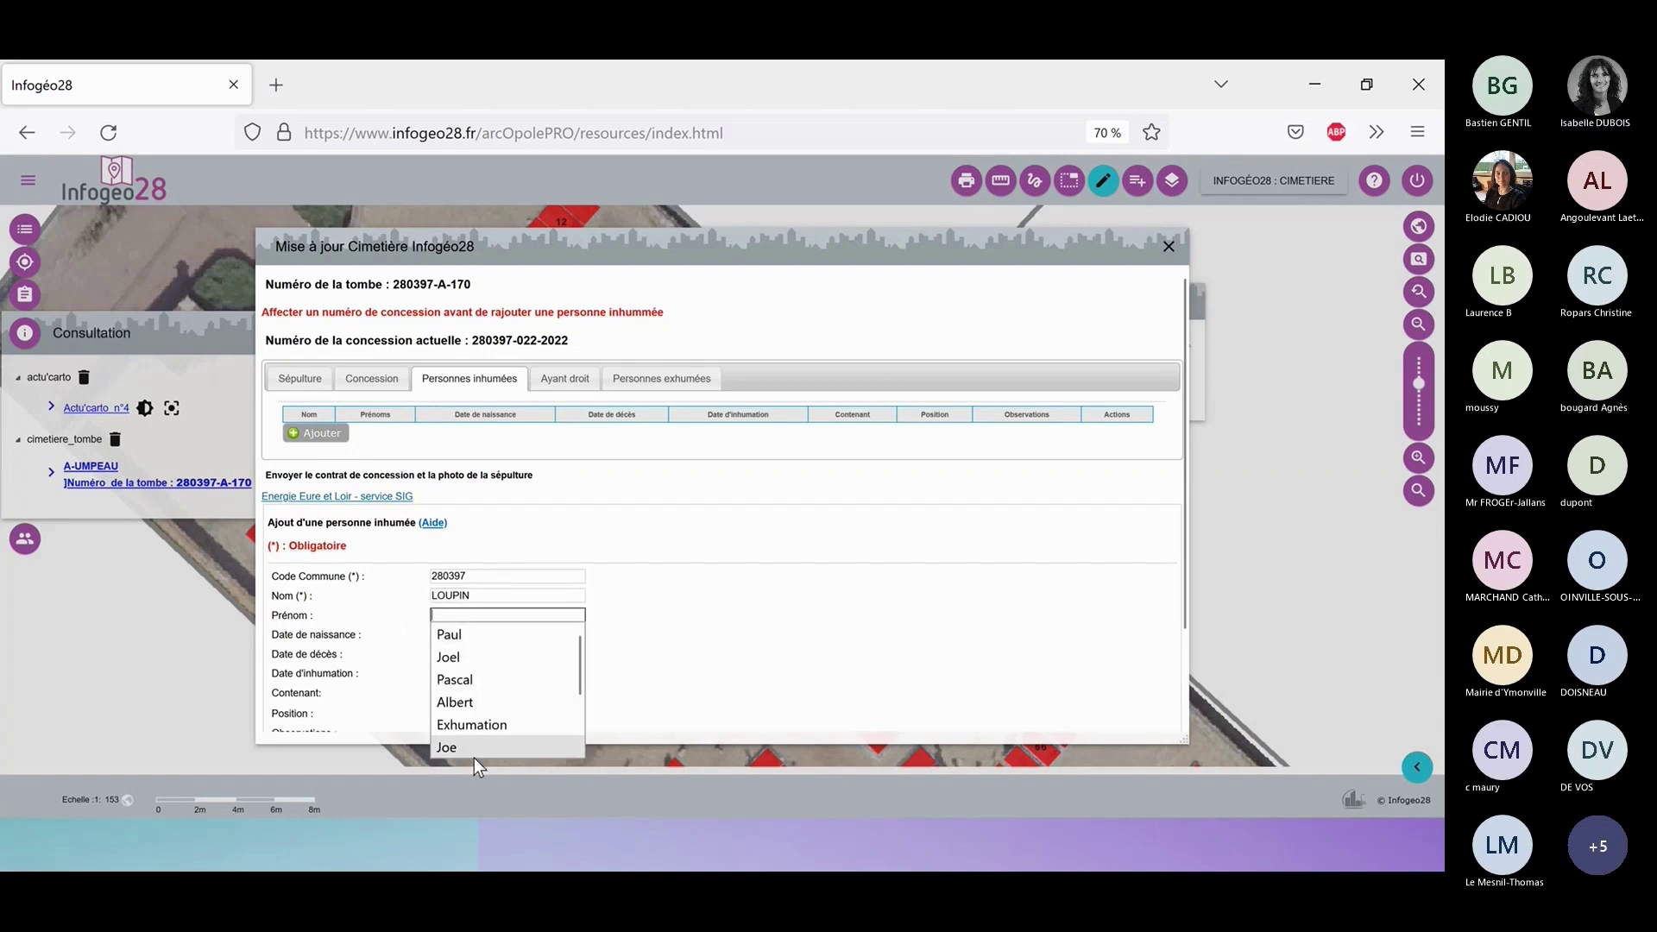
scroll(473, 698, down, 2)
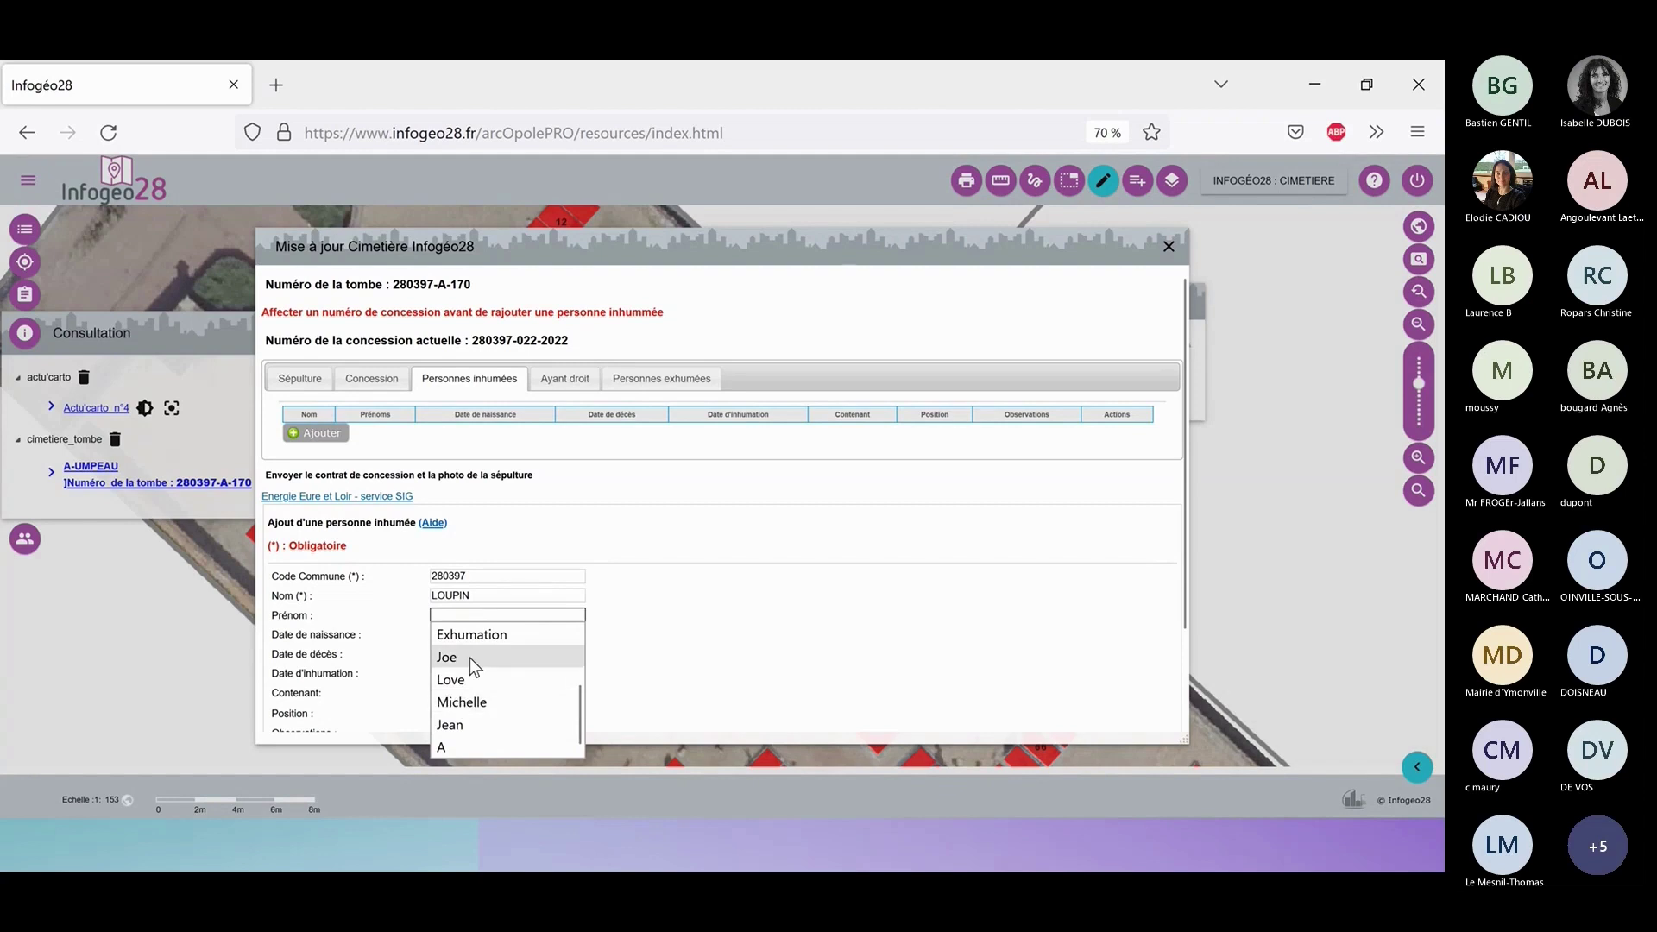
click(473, 723)
click(471, 634)
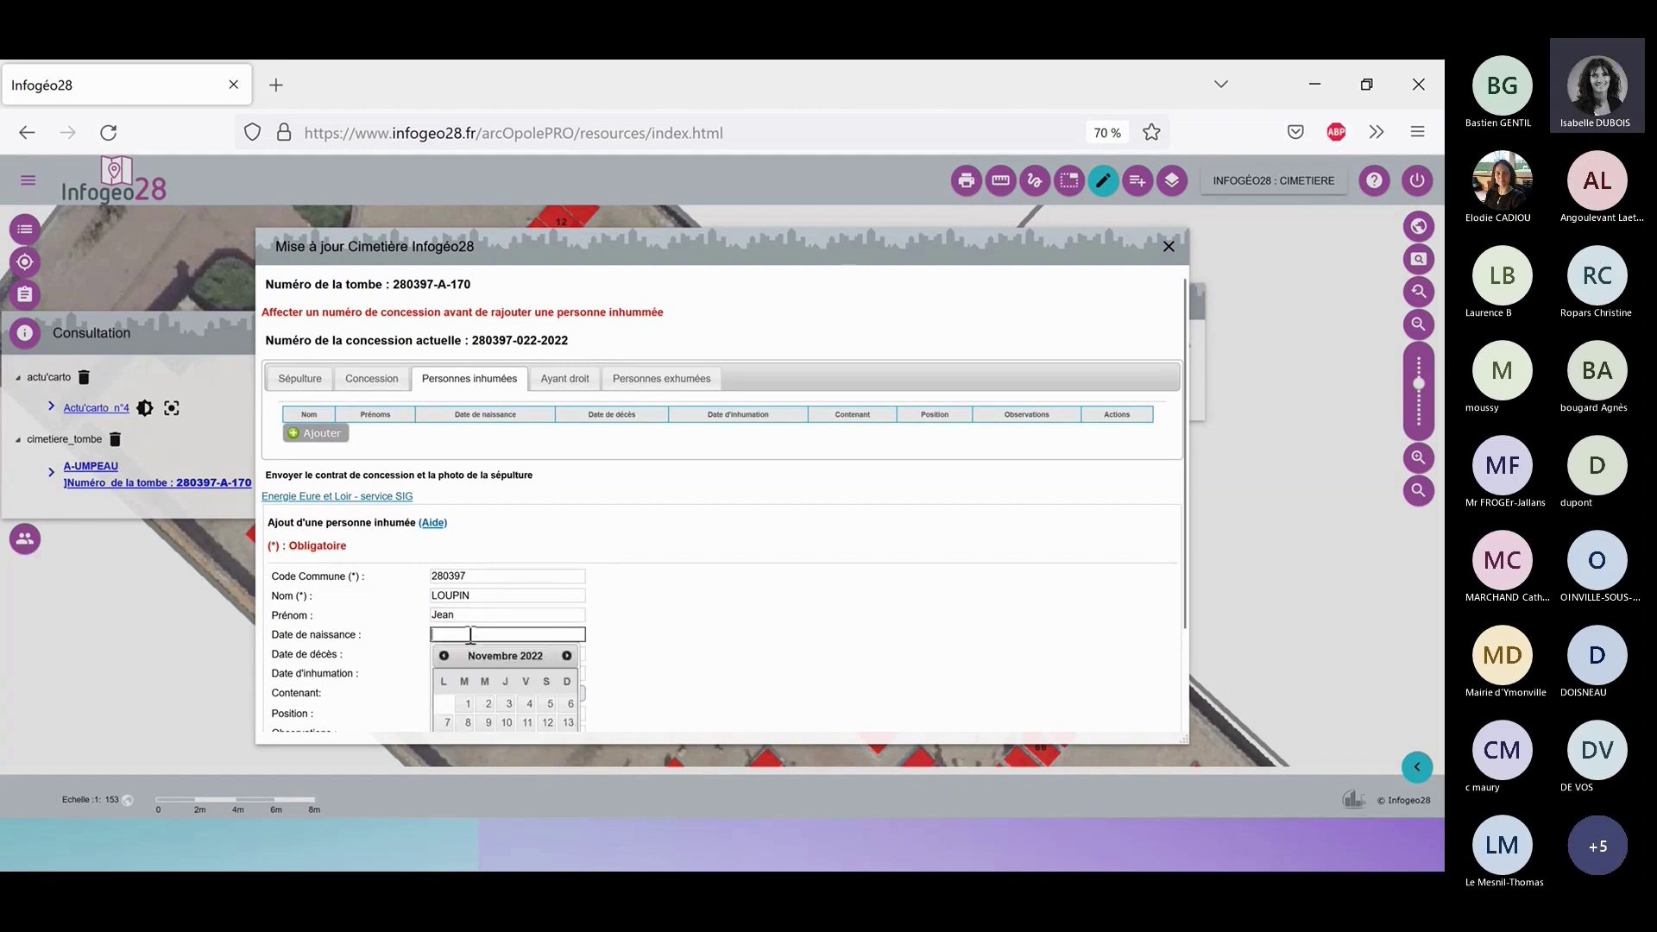
click(470, 634)
click(455, 673)
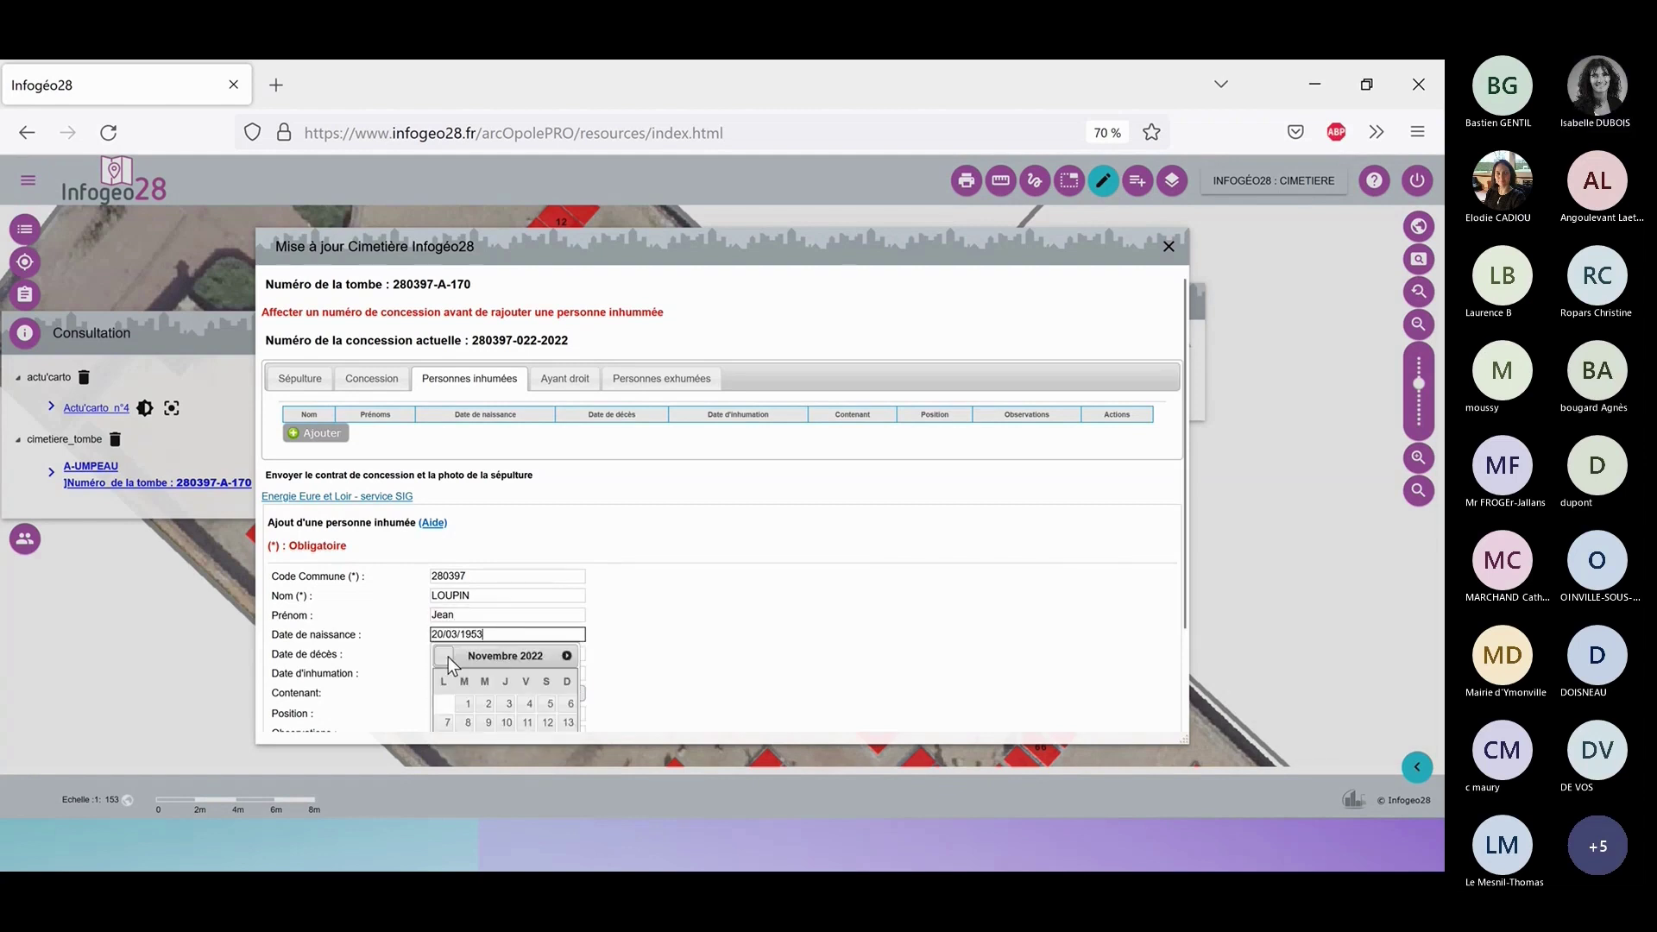
click(733, 635)
scroll(412, 535, down, 2)
click(454, 543)
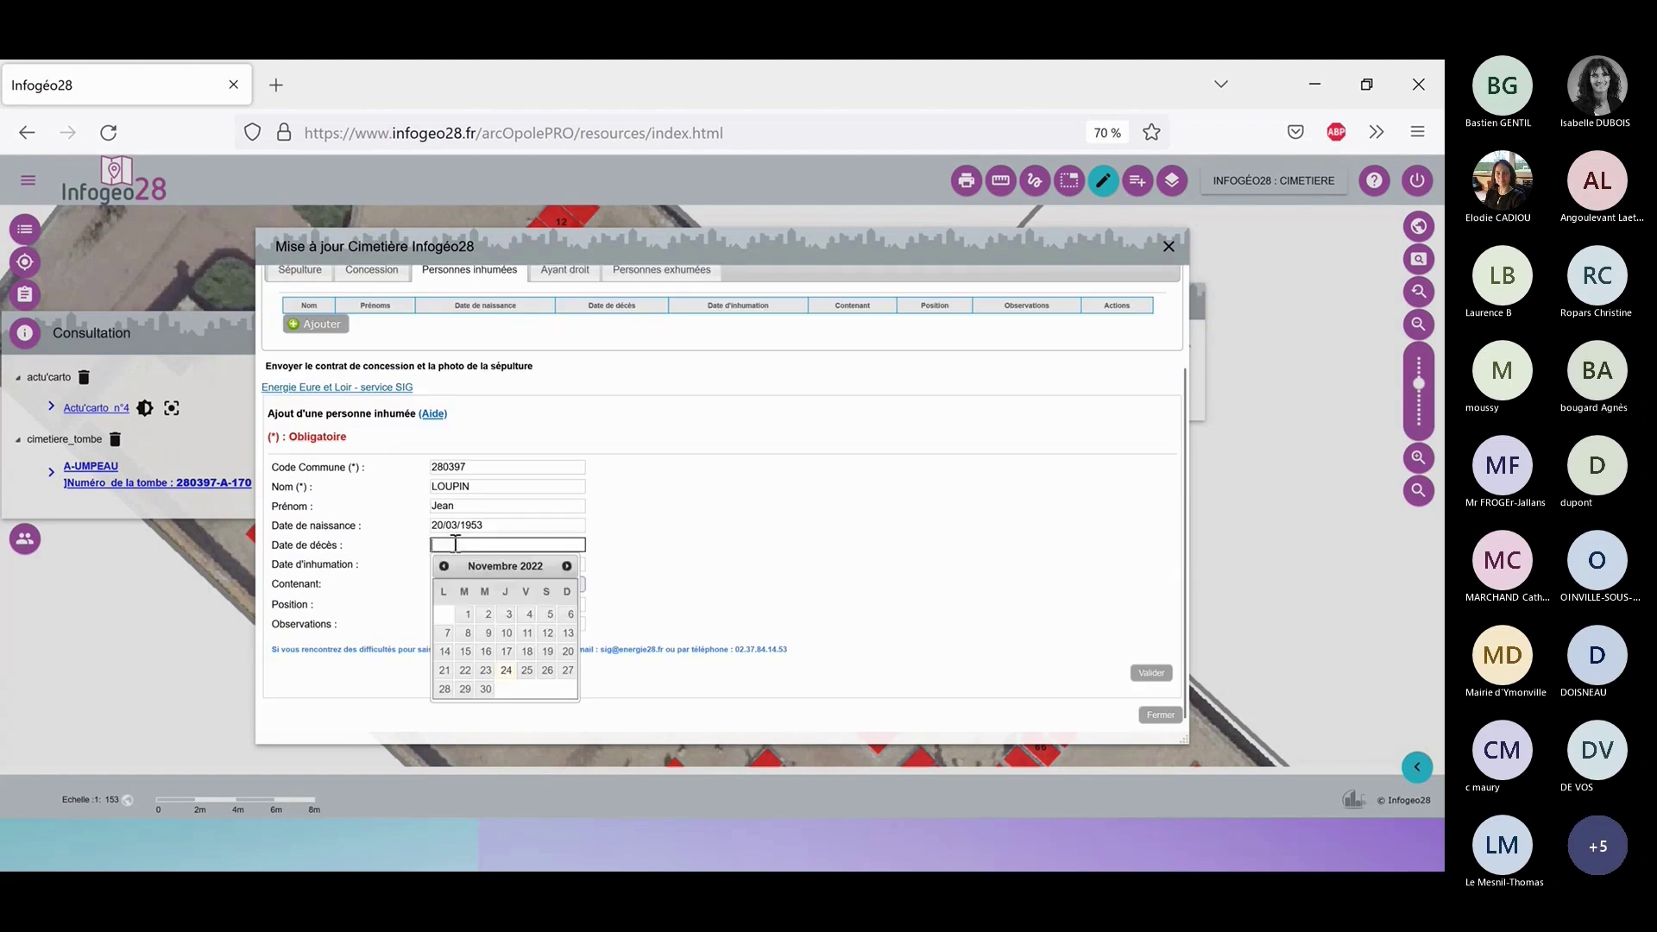
click(455, 543)
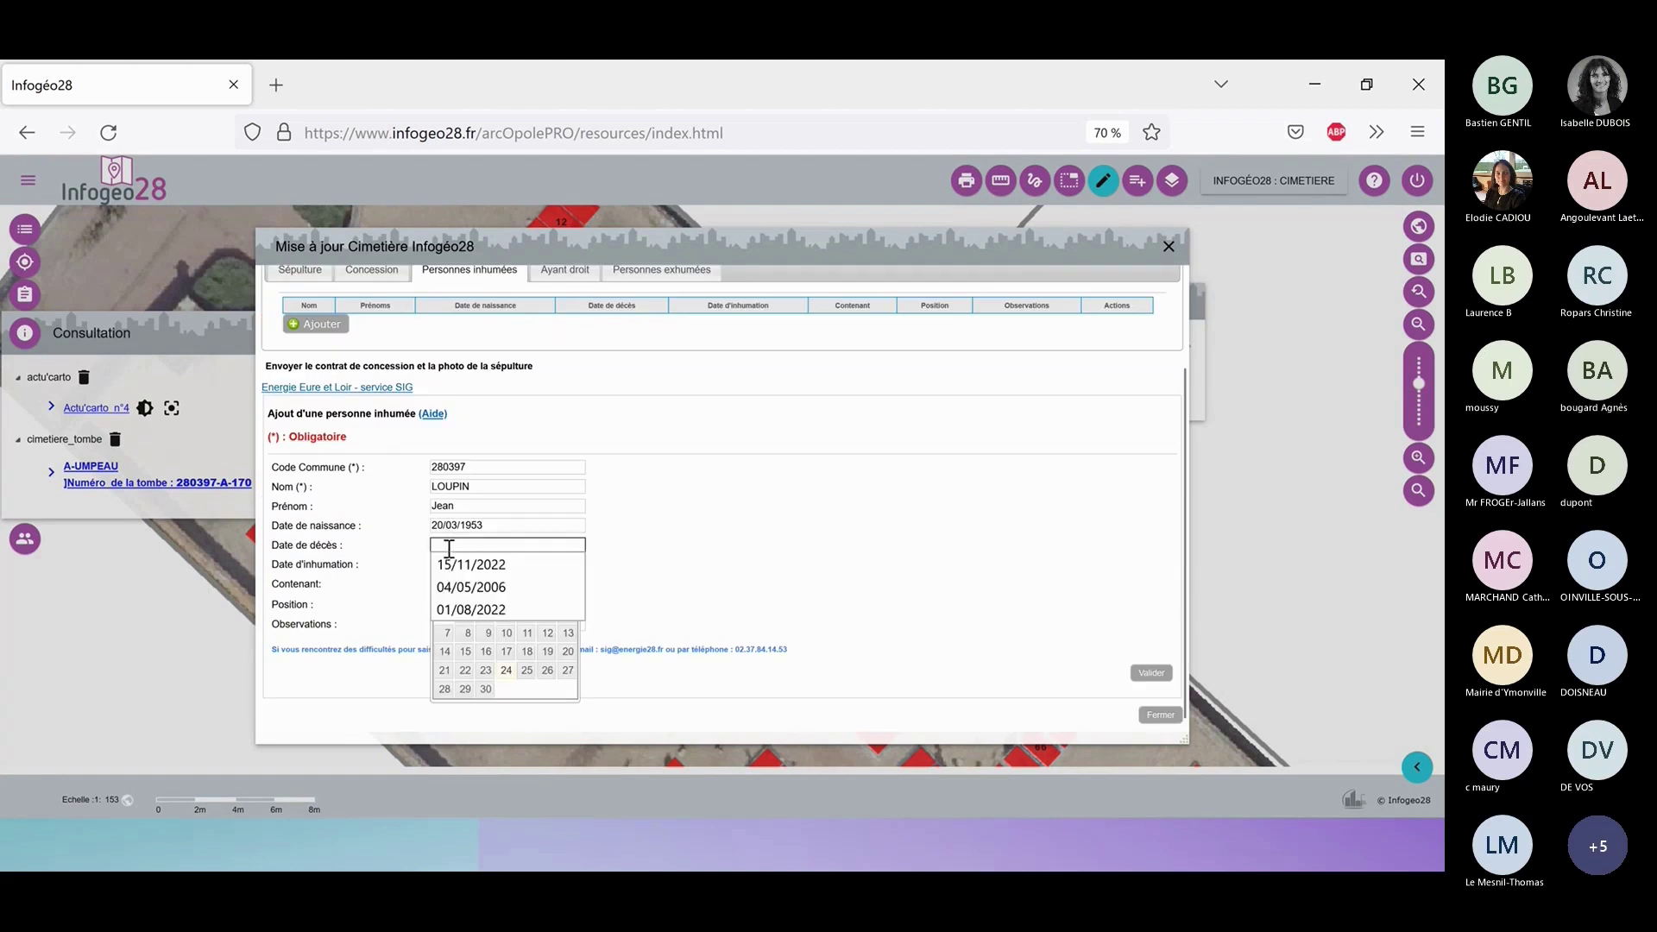
click(500, 608)
click(773, 587)
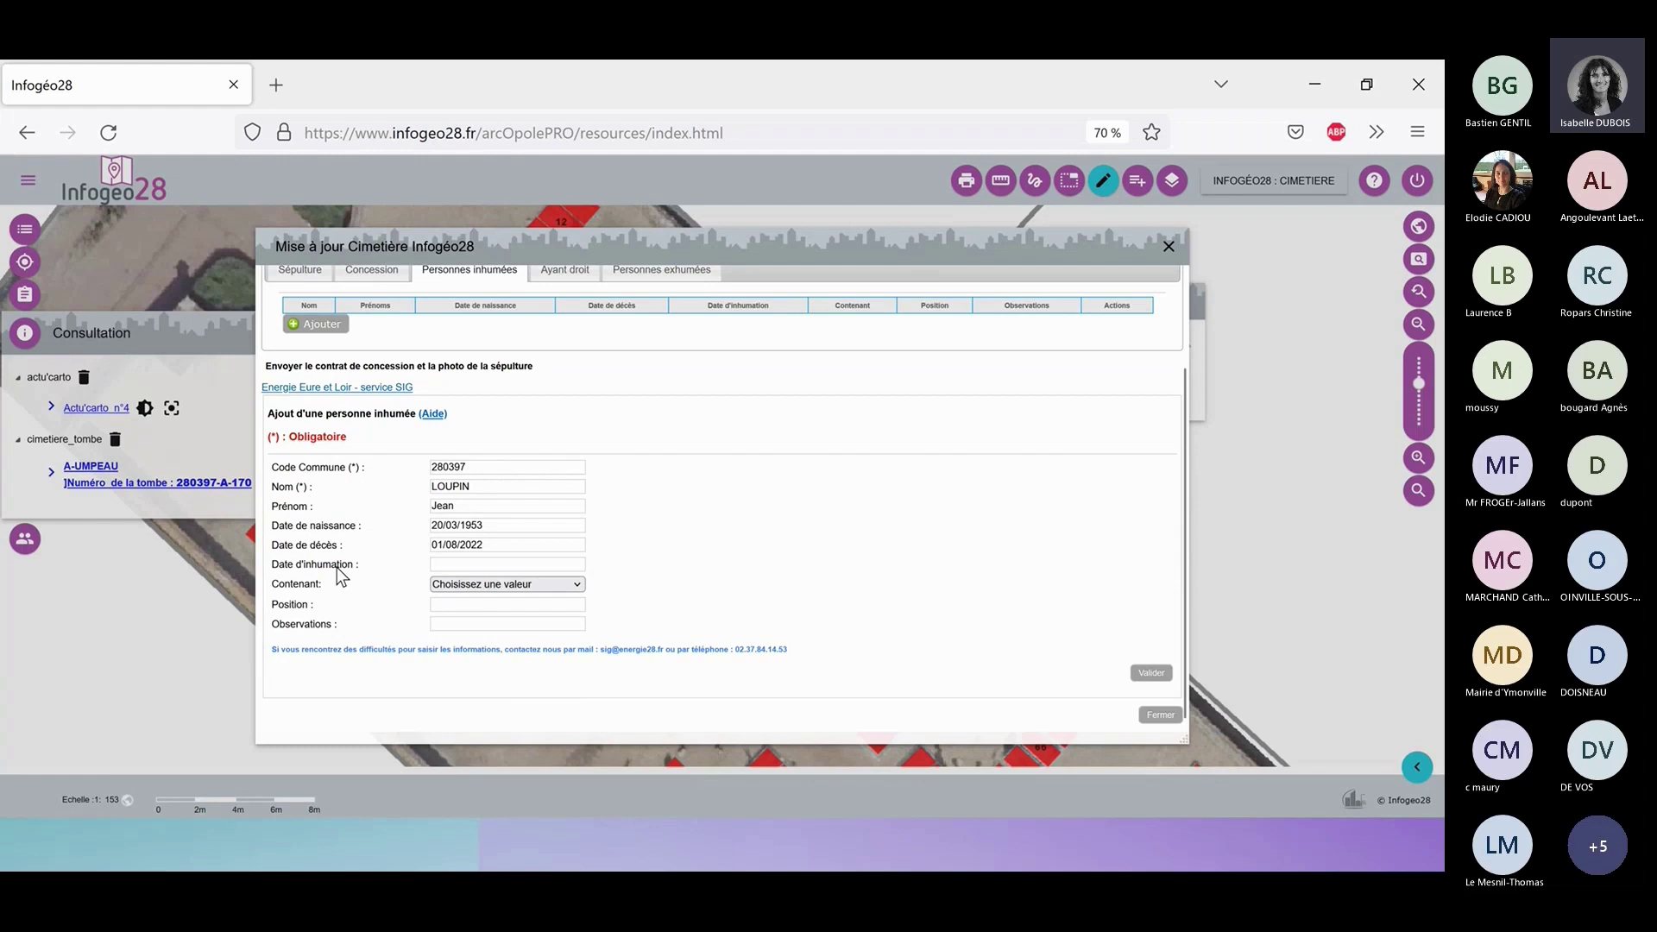
Replace the burial date with 05/08/2022 and choose Cercueil as container.
click(509, 565)
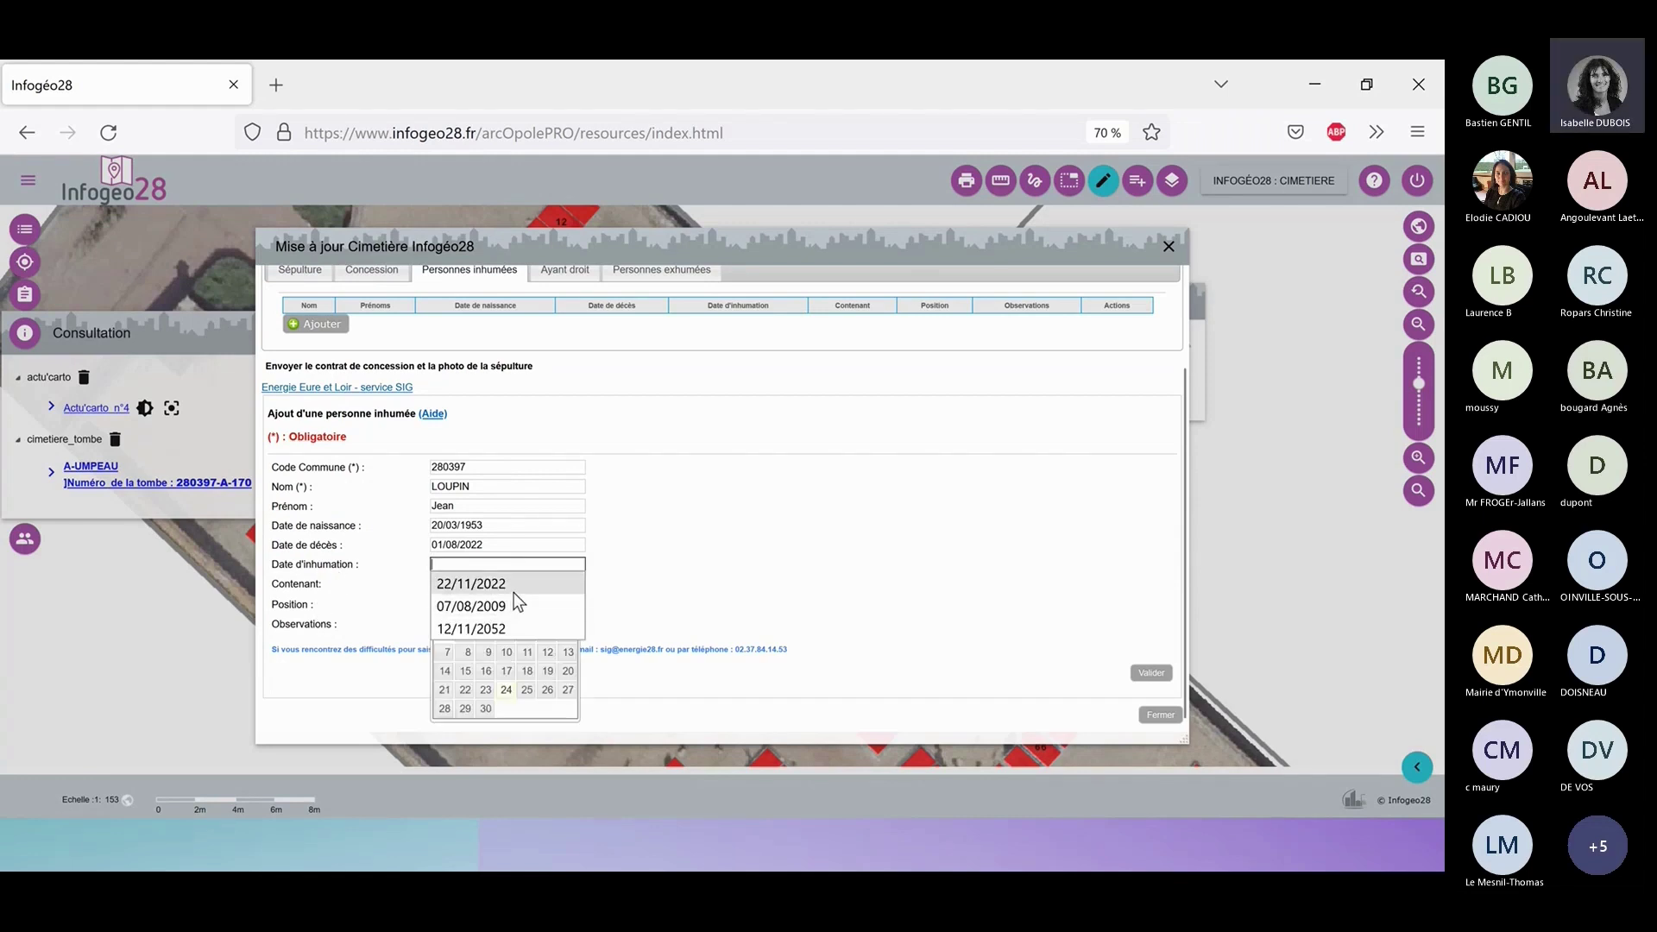
click(511, 630)
drag(537, 563, 401, 559)
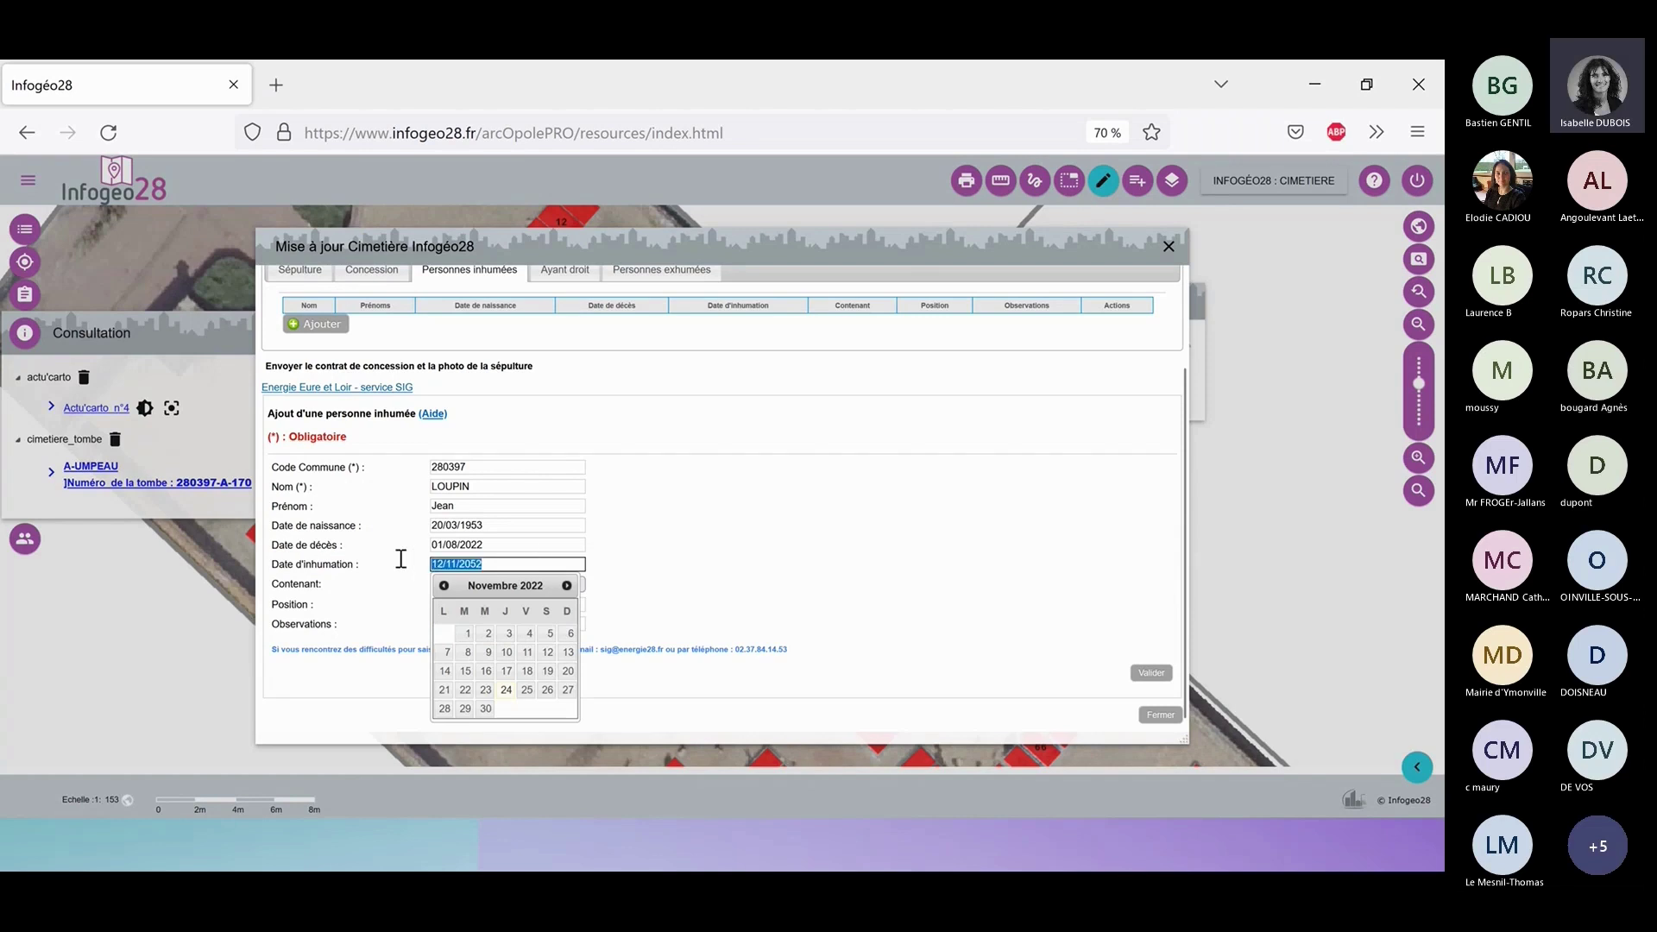
text(05/08/2022)
key(Tab)
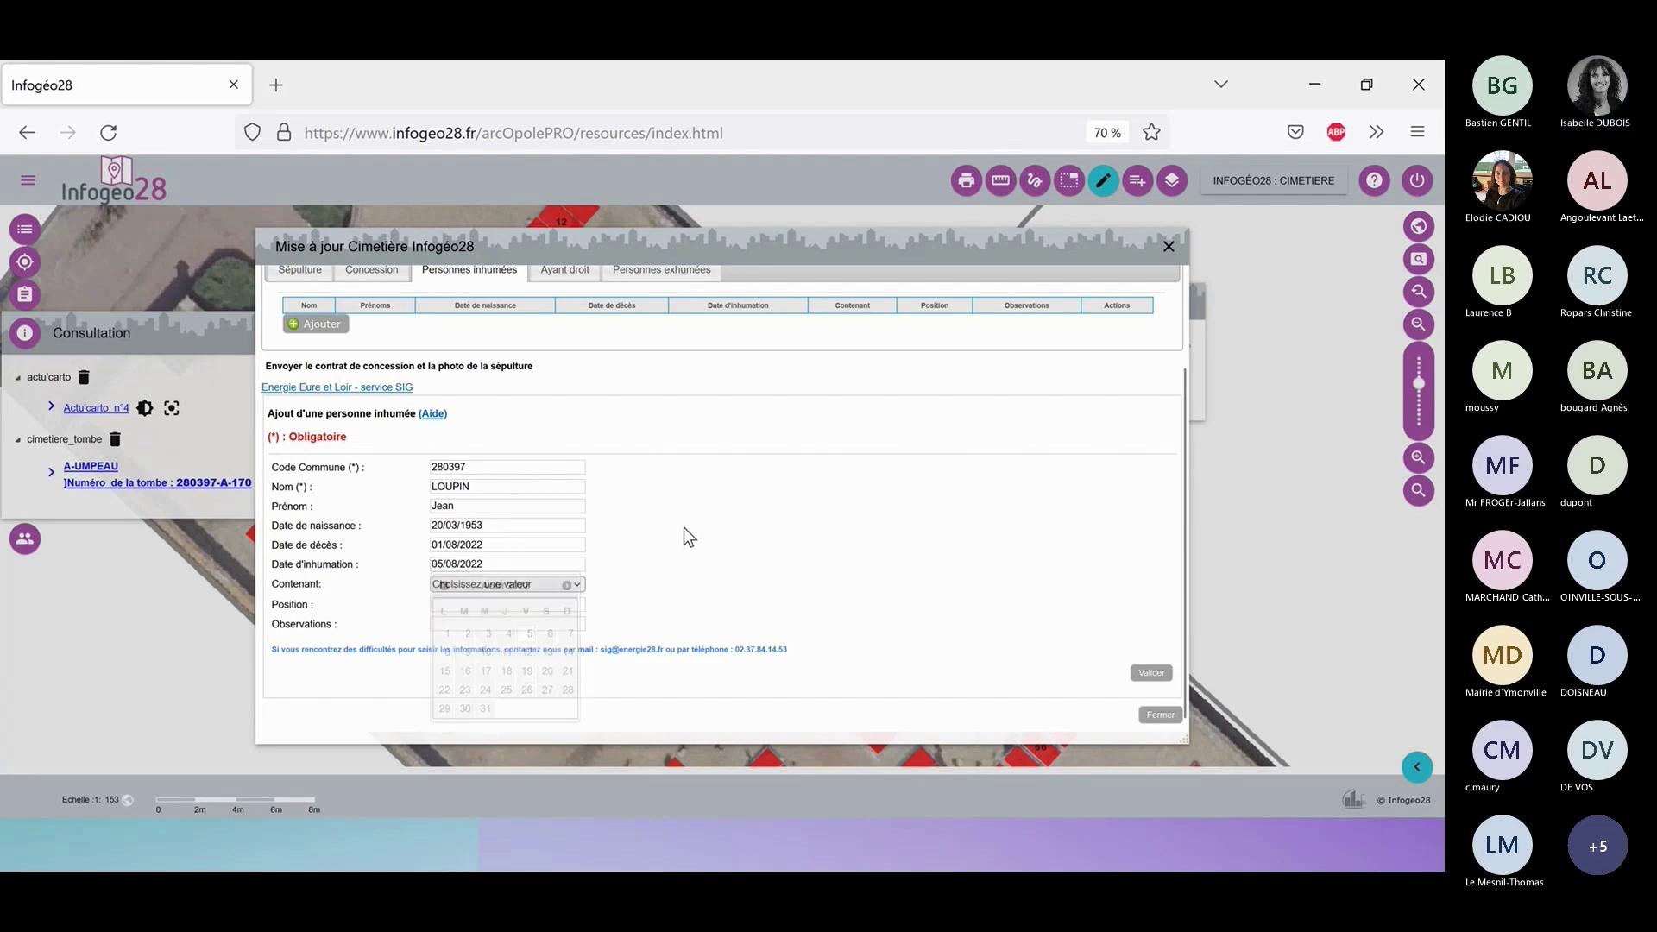
click(573, 586)
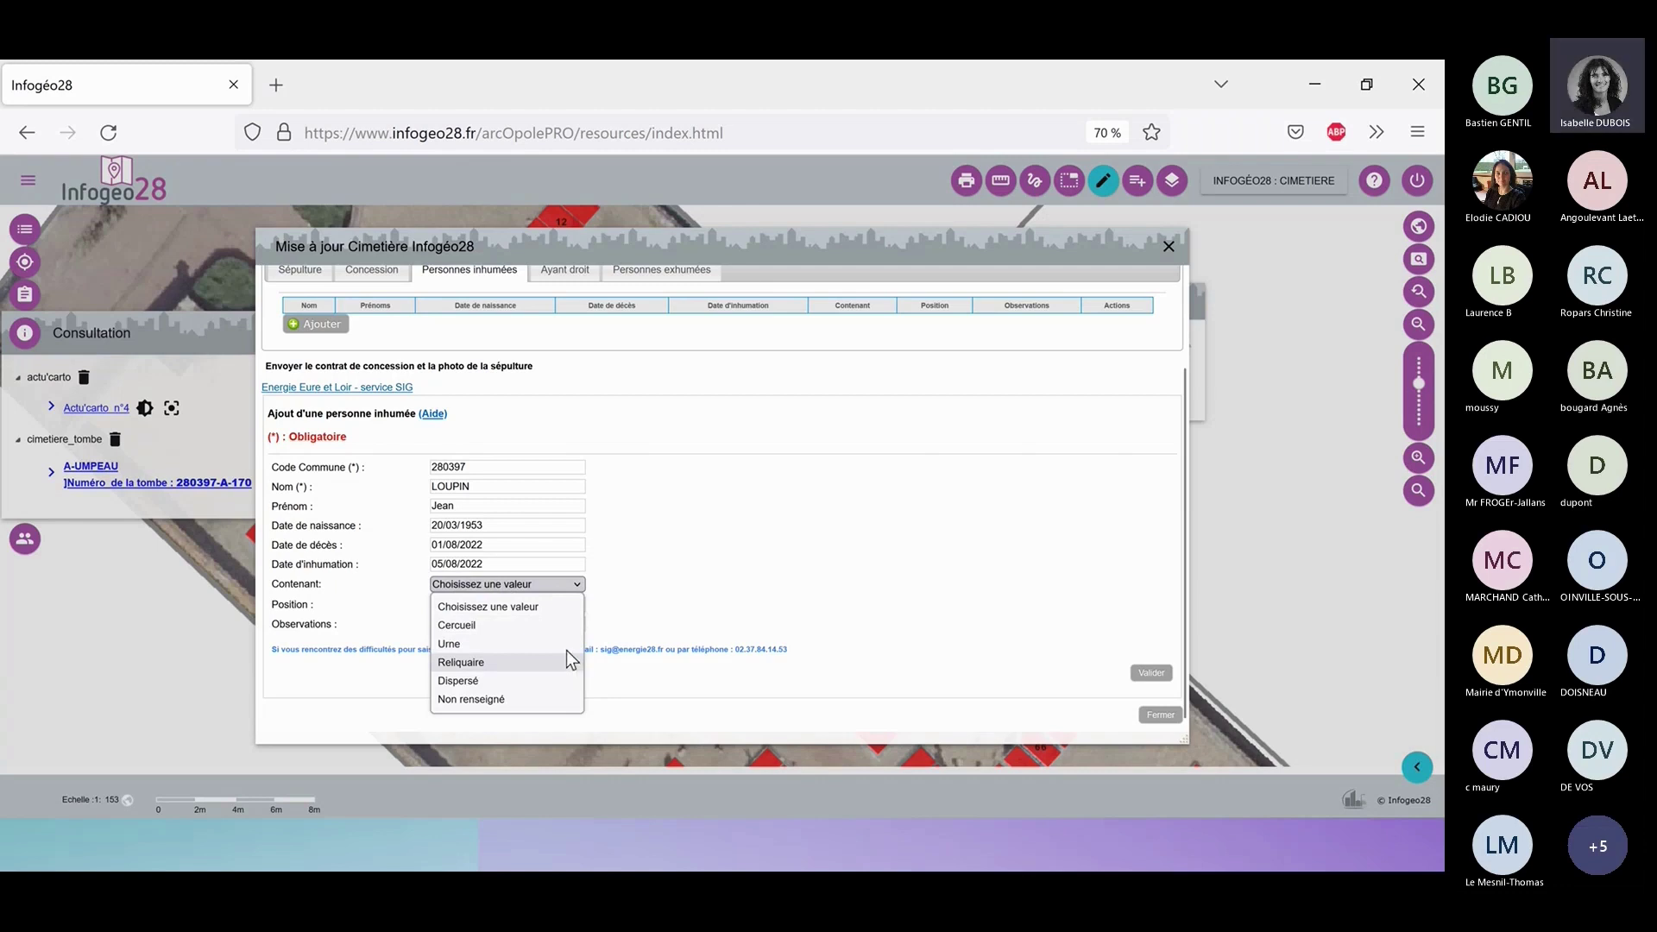
click(558, 624)
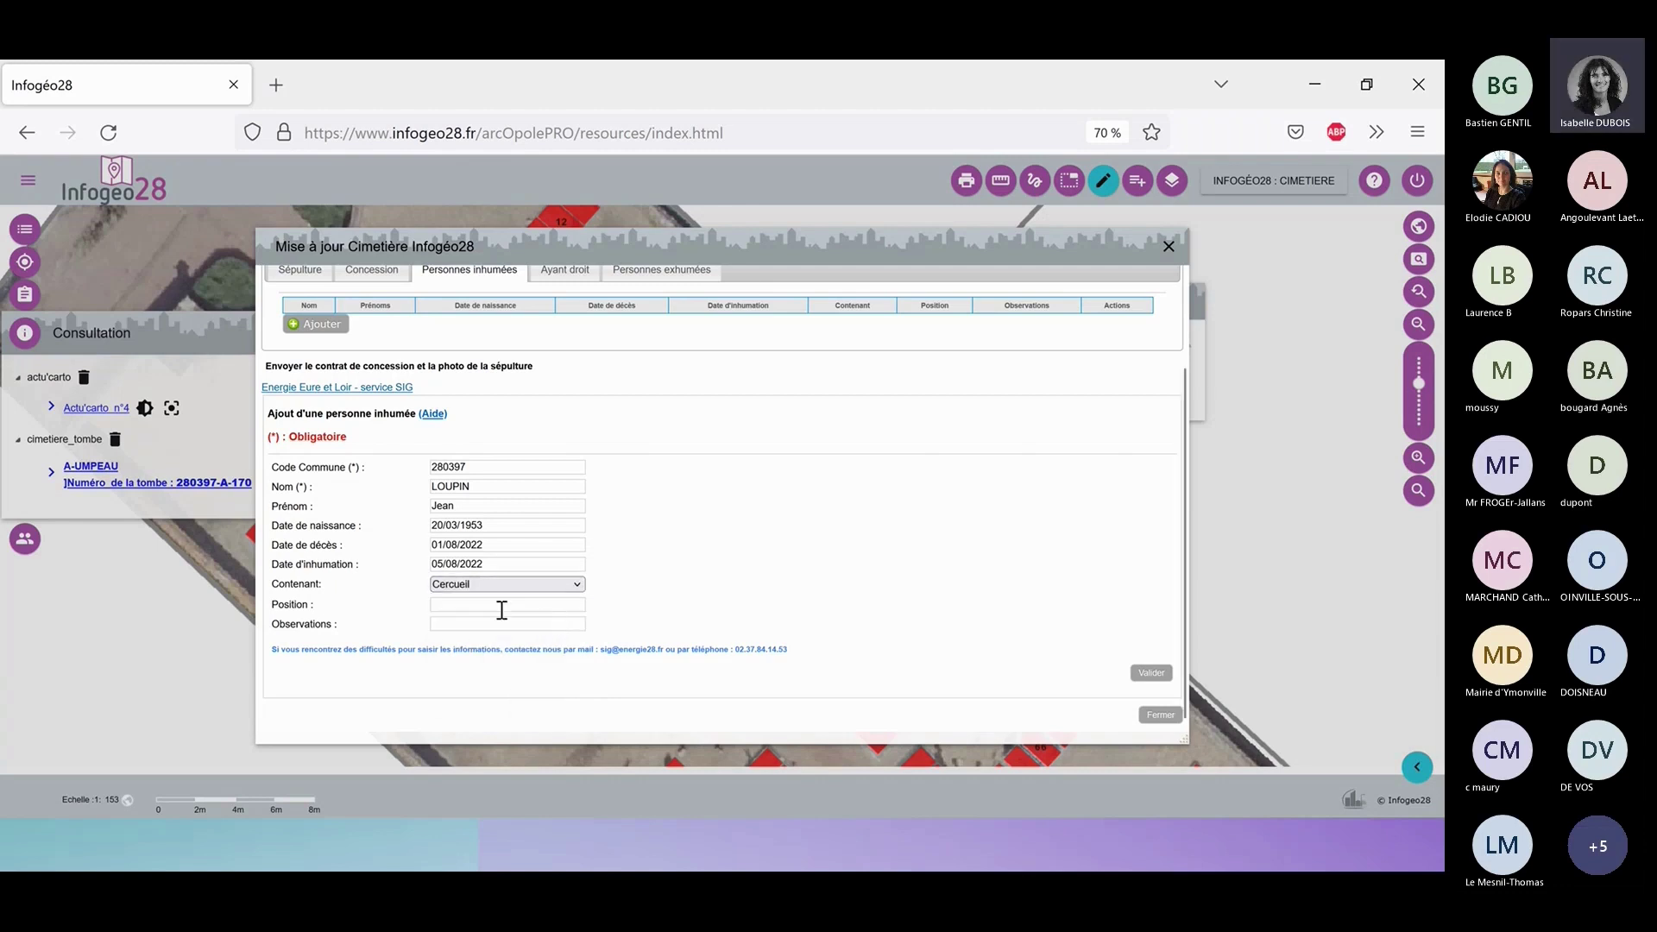
Enter position 1/4 and observation DEMO SIG, then validate the buried person.
click(519, 605)
text(1/4)
click(564, 624)
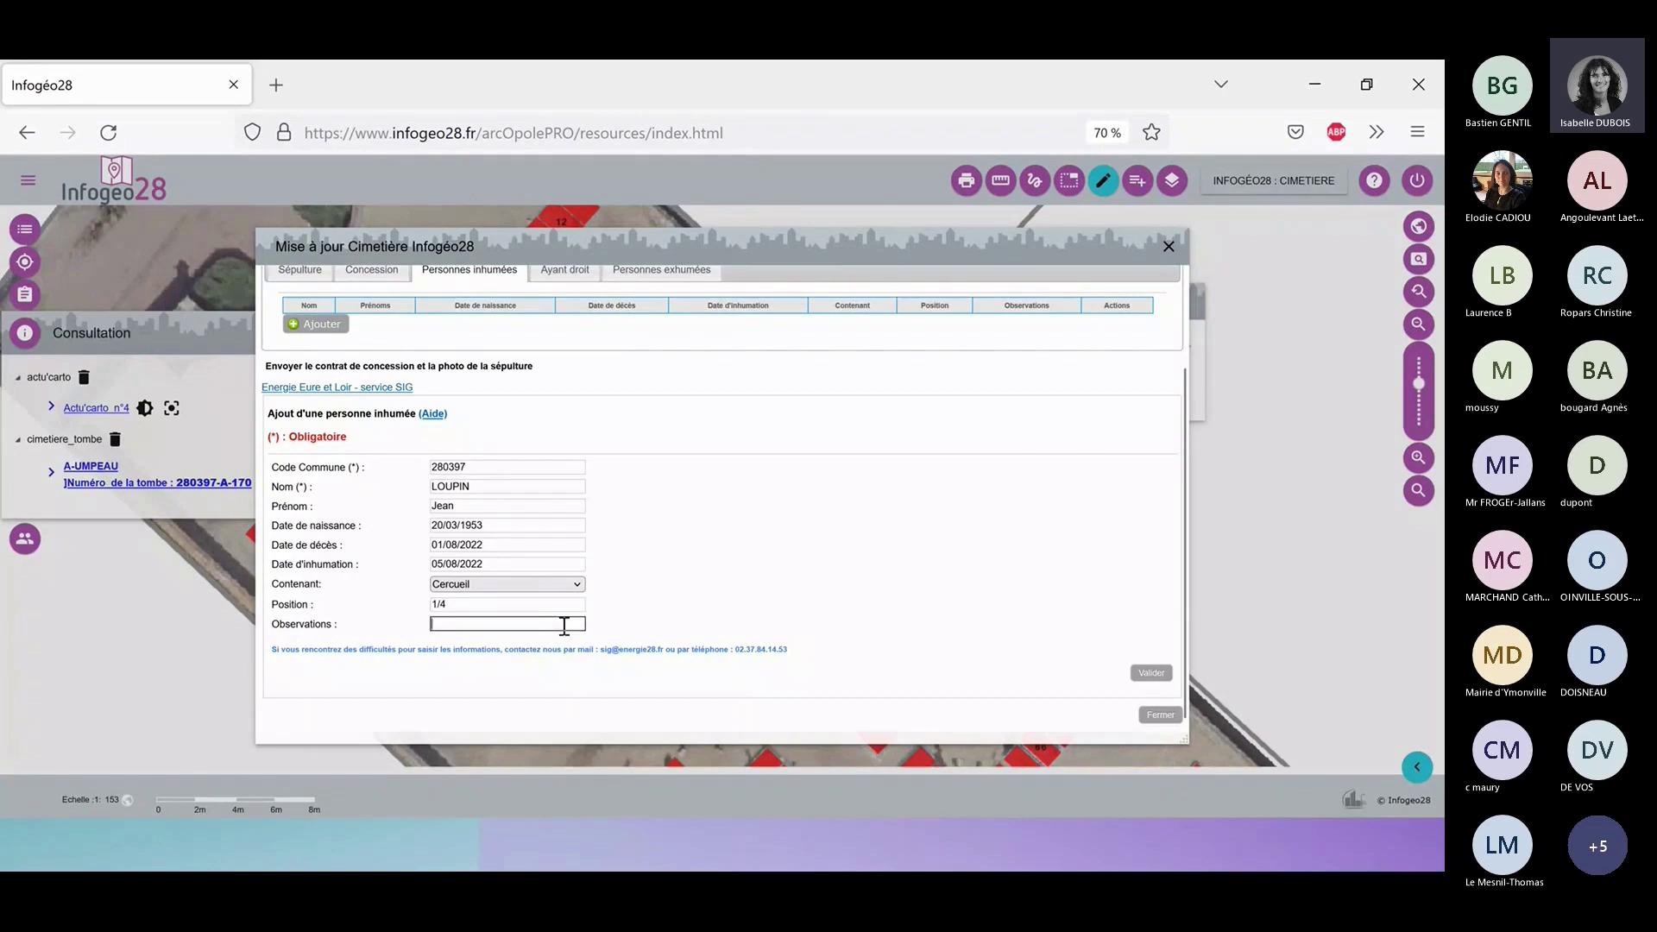
click(699, 610)
click(578, 623)
text(DEMO SIG)
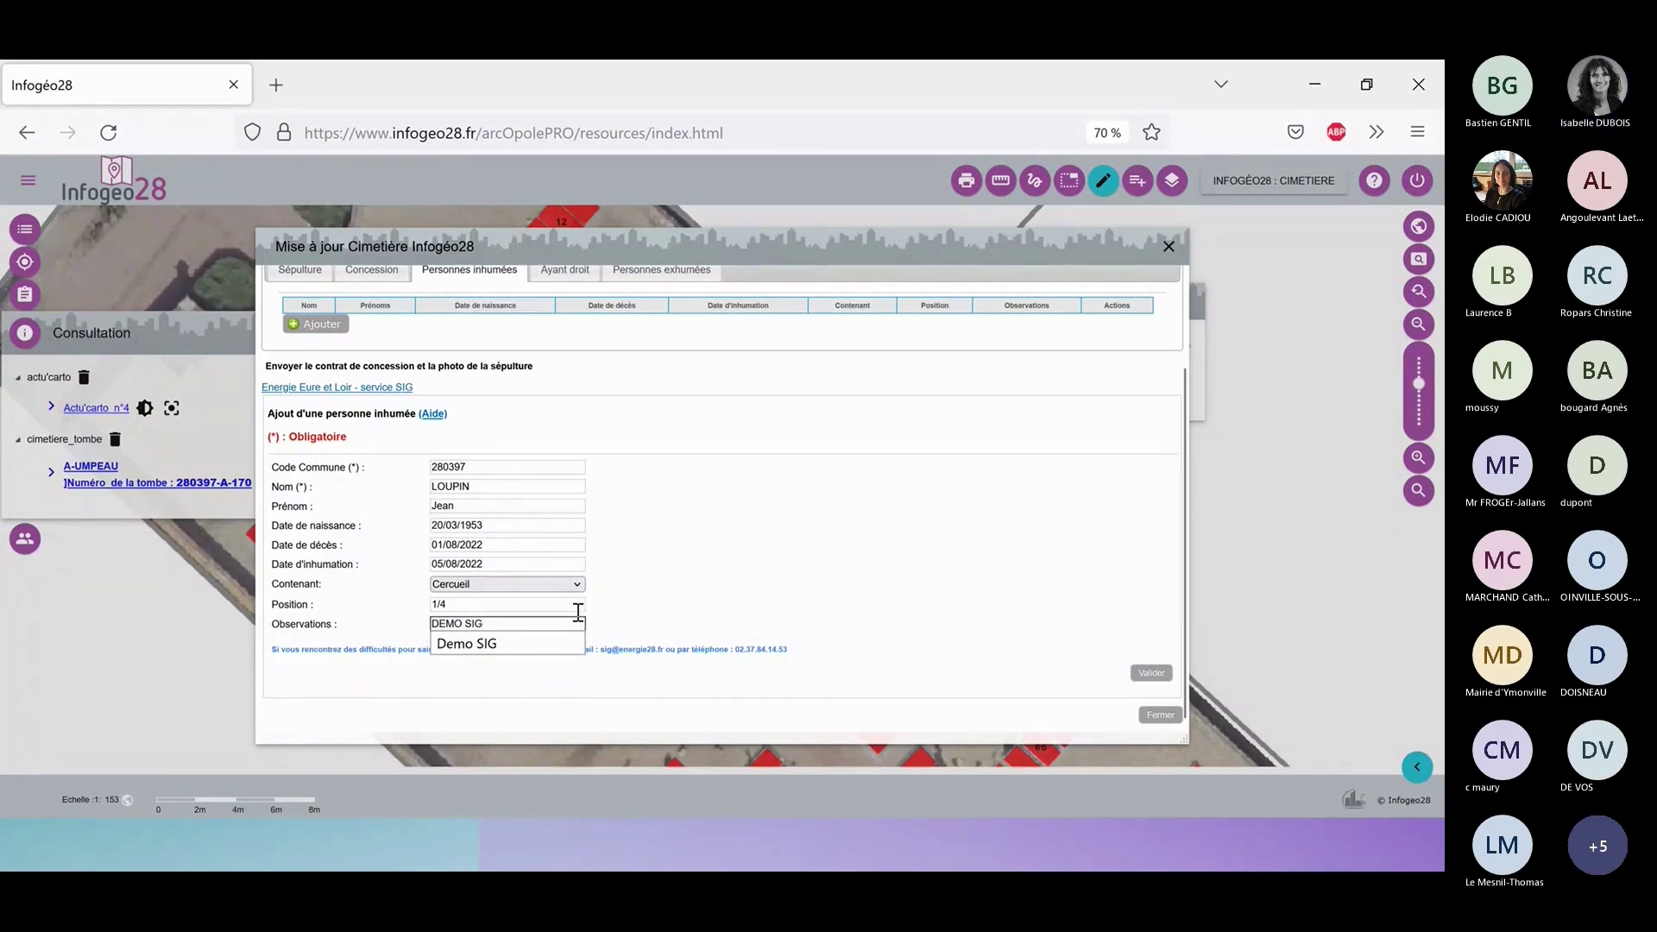
click(972, 521)
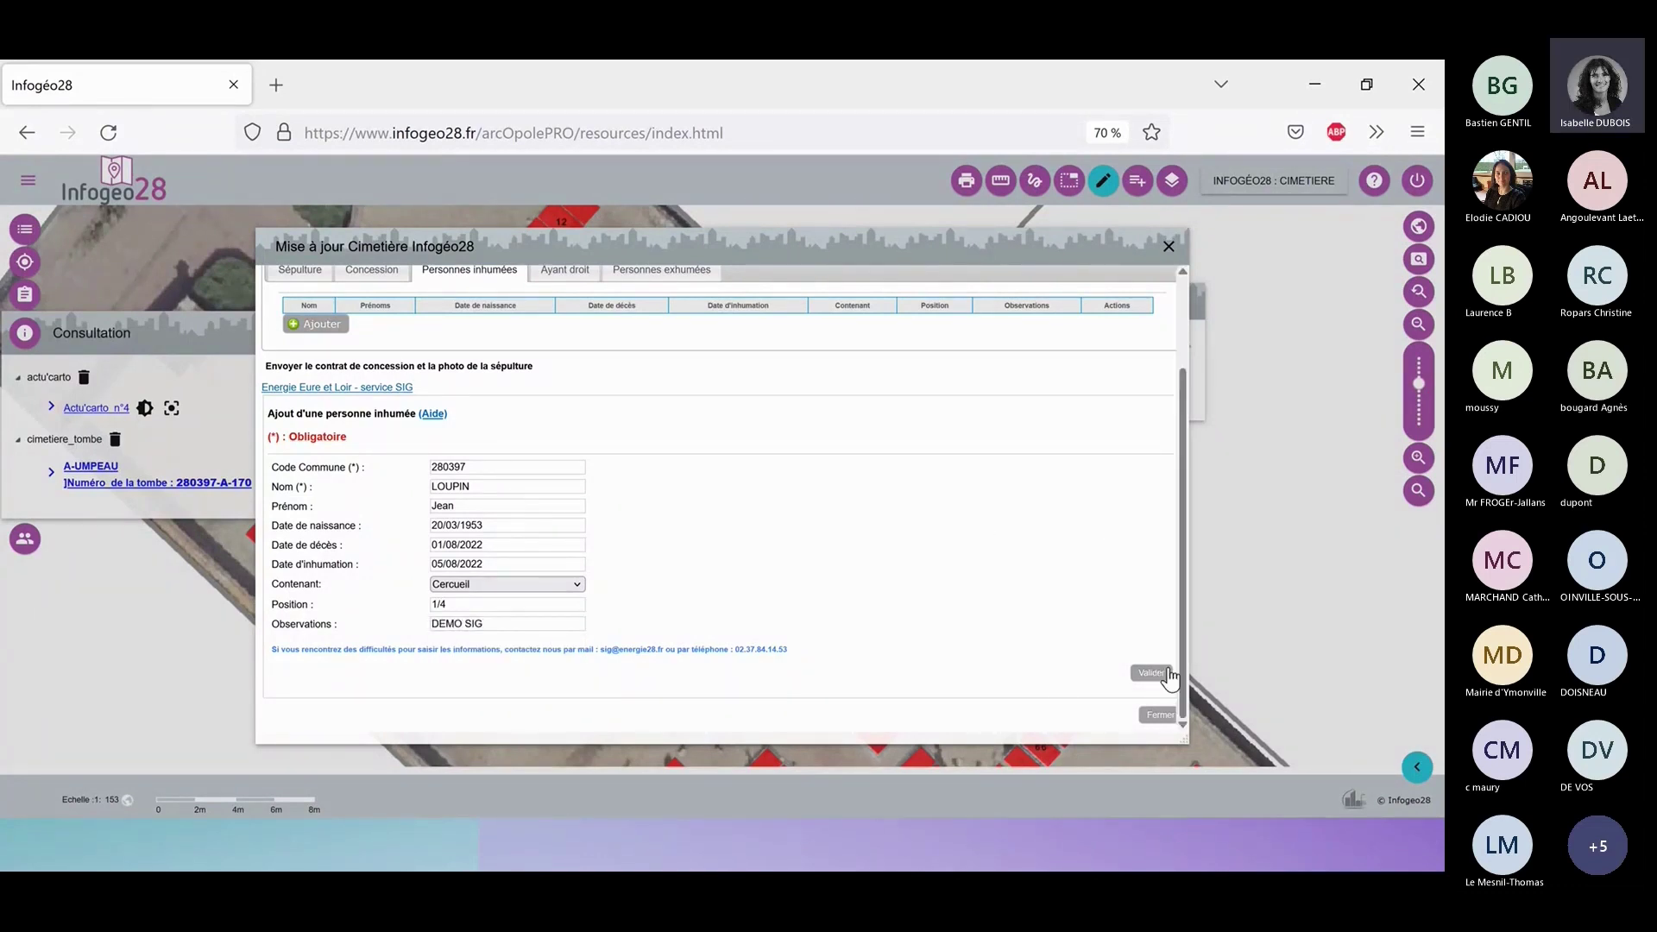
click(1151, 674)
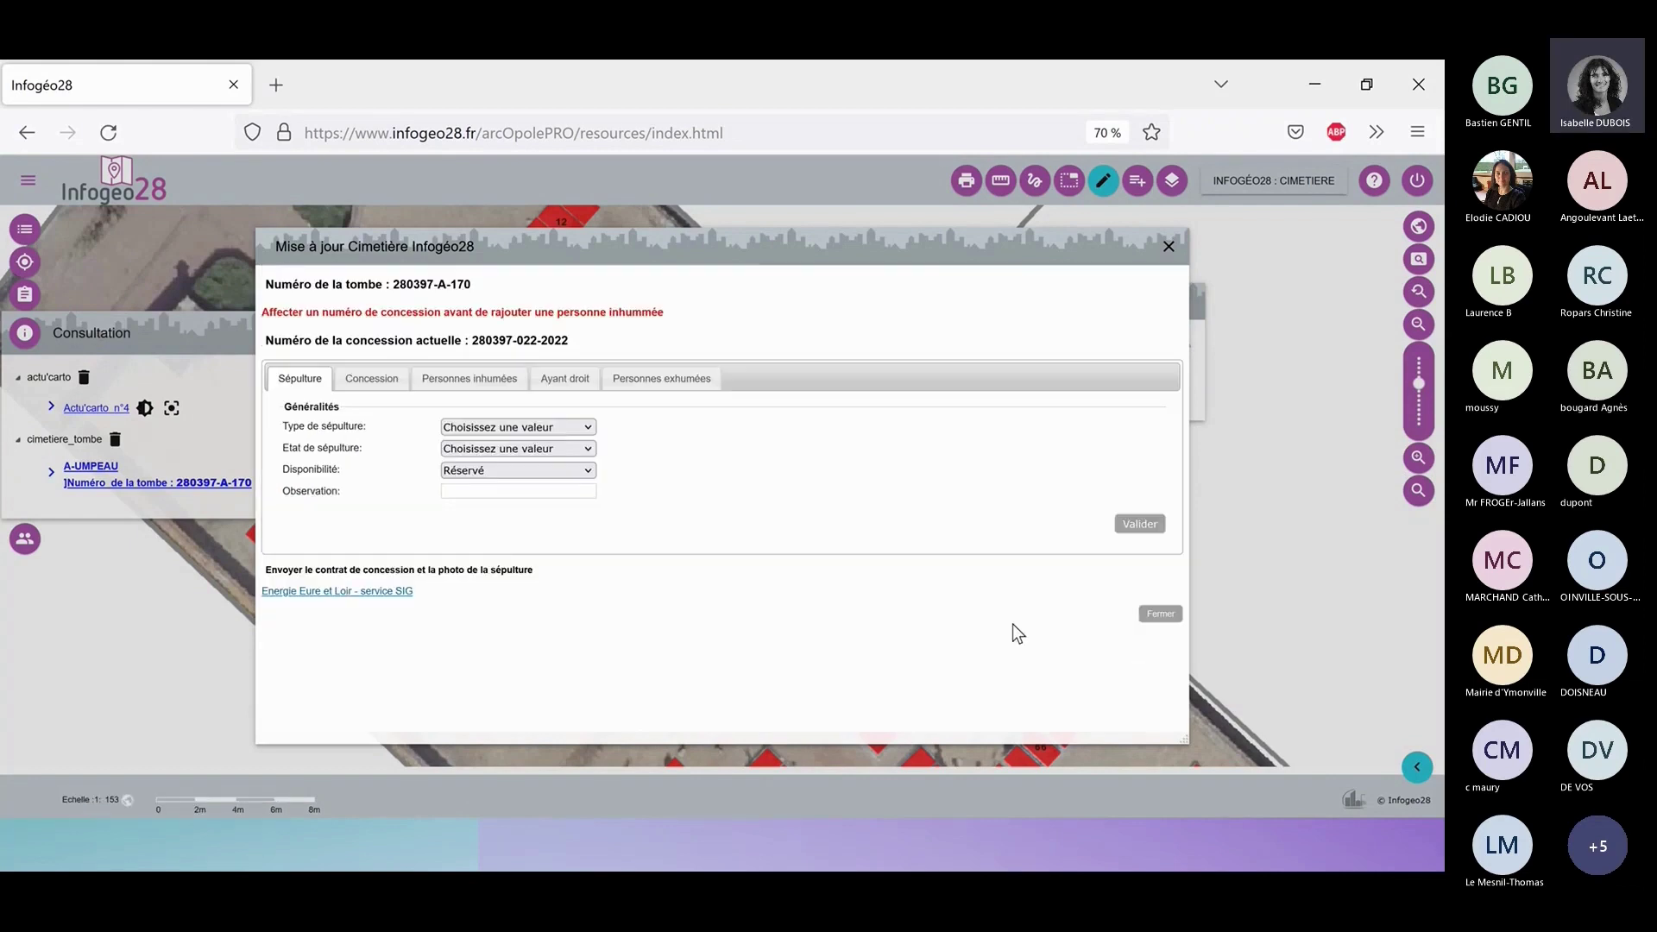
Open a new rights-holder form from the Ayant droit section.
click(444, 391)
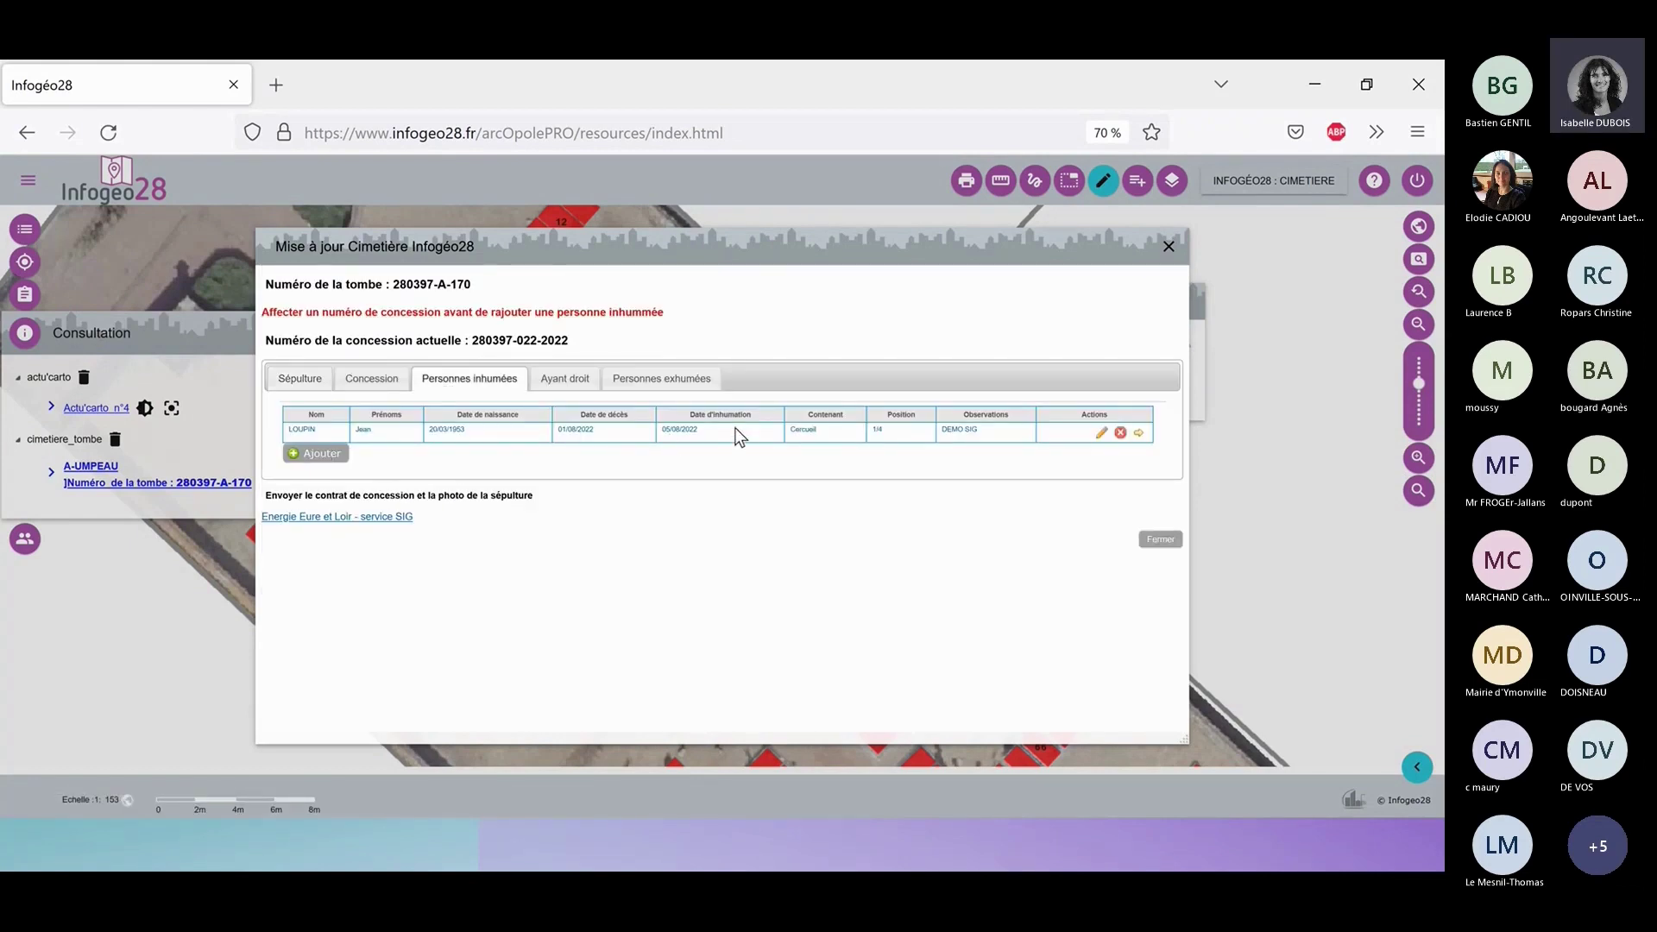
click(559, 386)
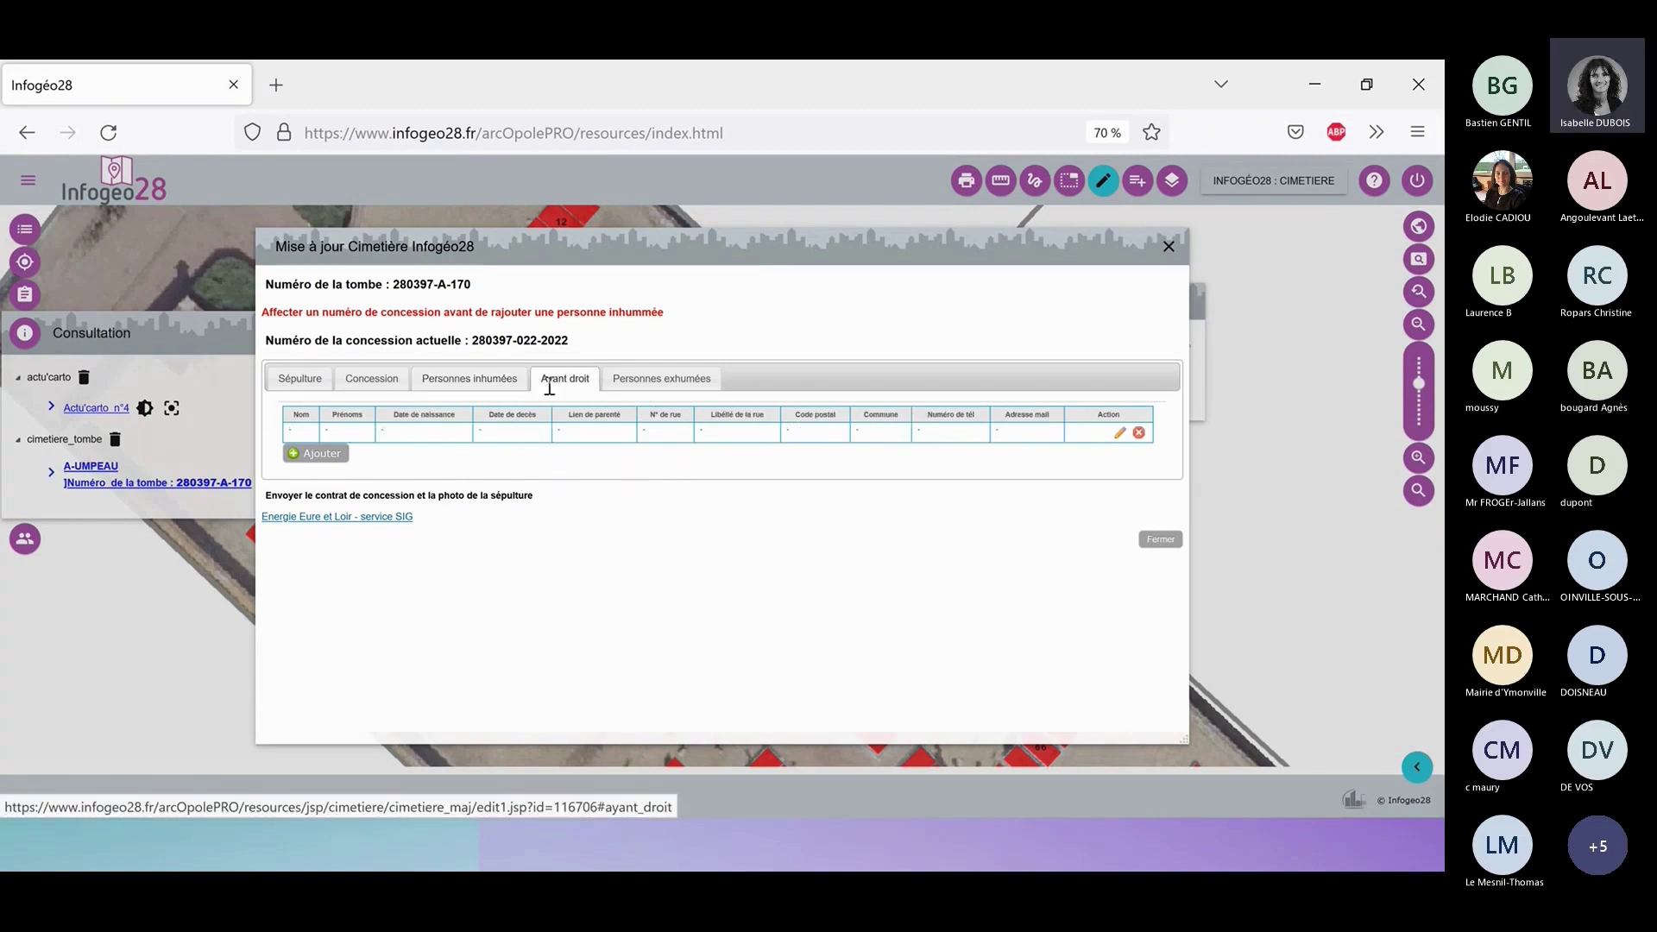
click(317, 454)
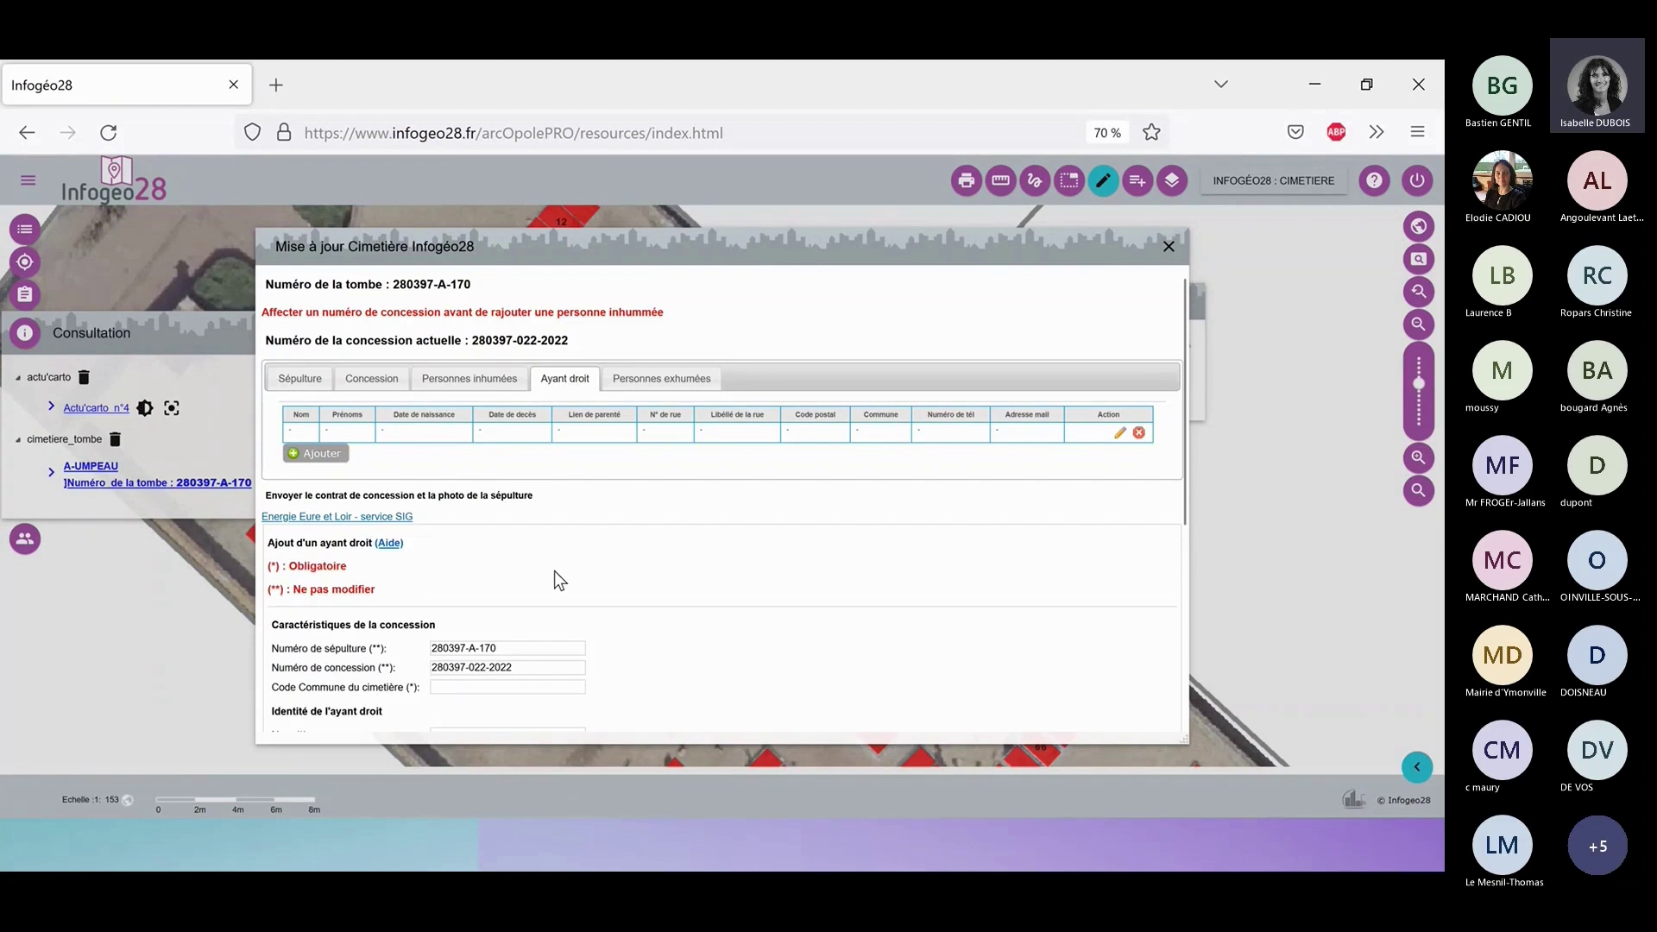
Enter cemetery commune code 280397 and bring up the saved surname suggestions.
scroll(554, 571, down, 1)
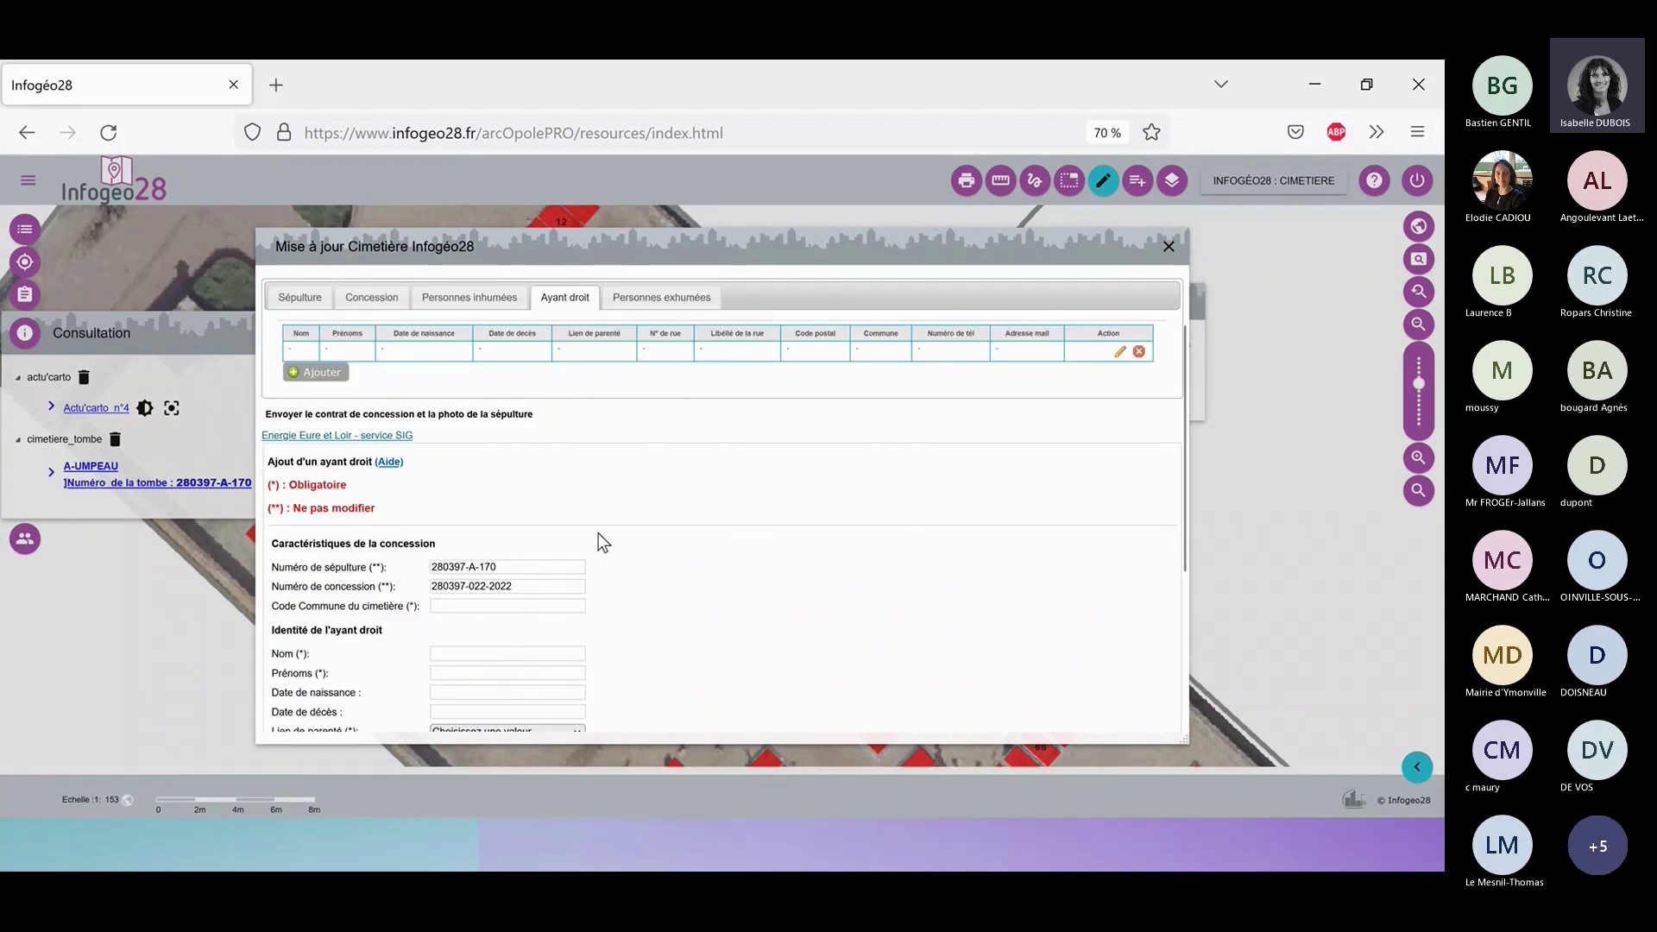
scroll(604, 535, down, 1)
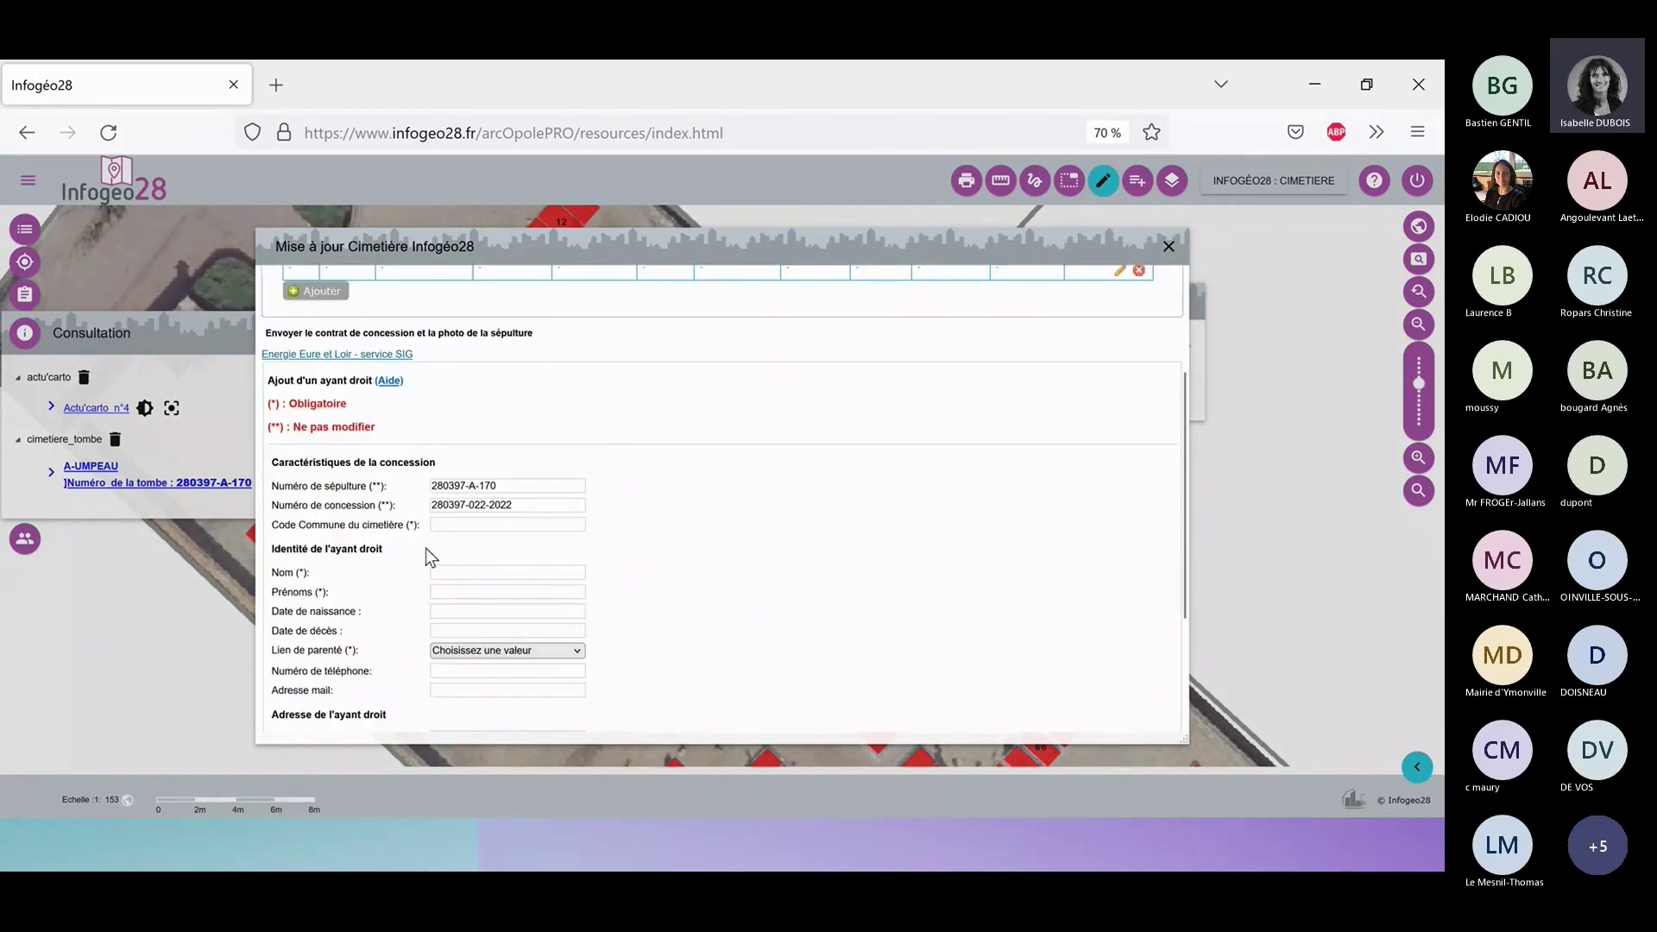
click(469, 525)
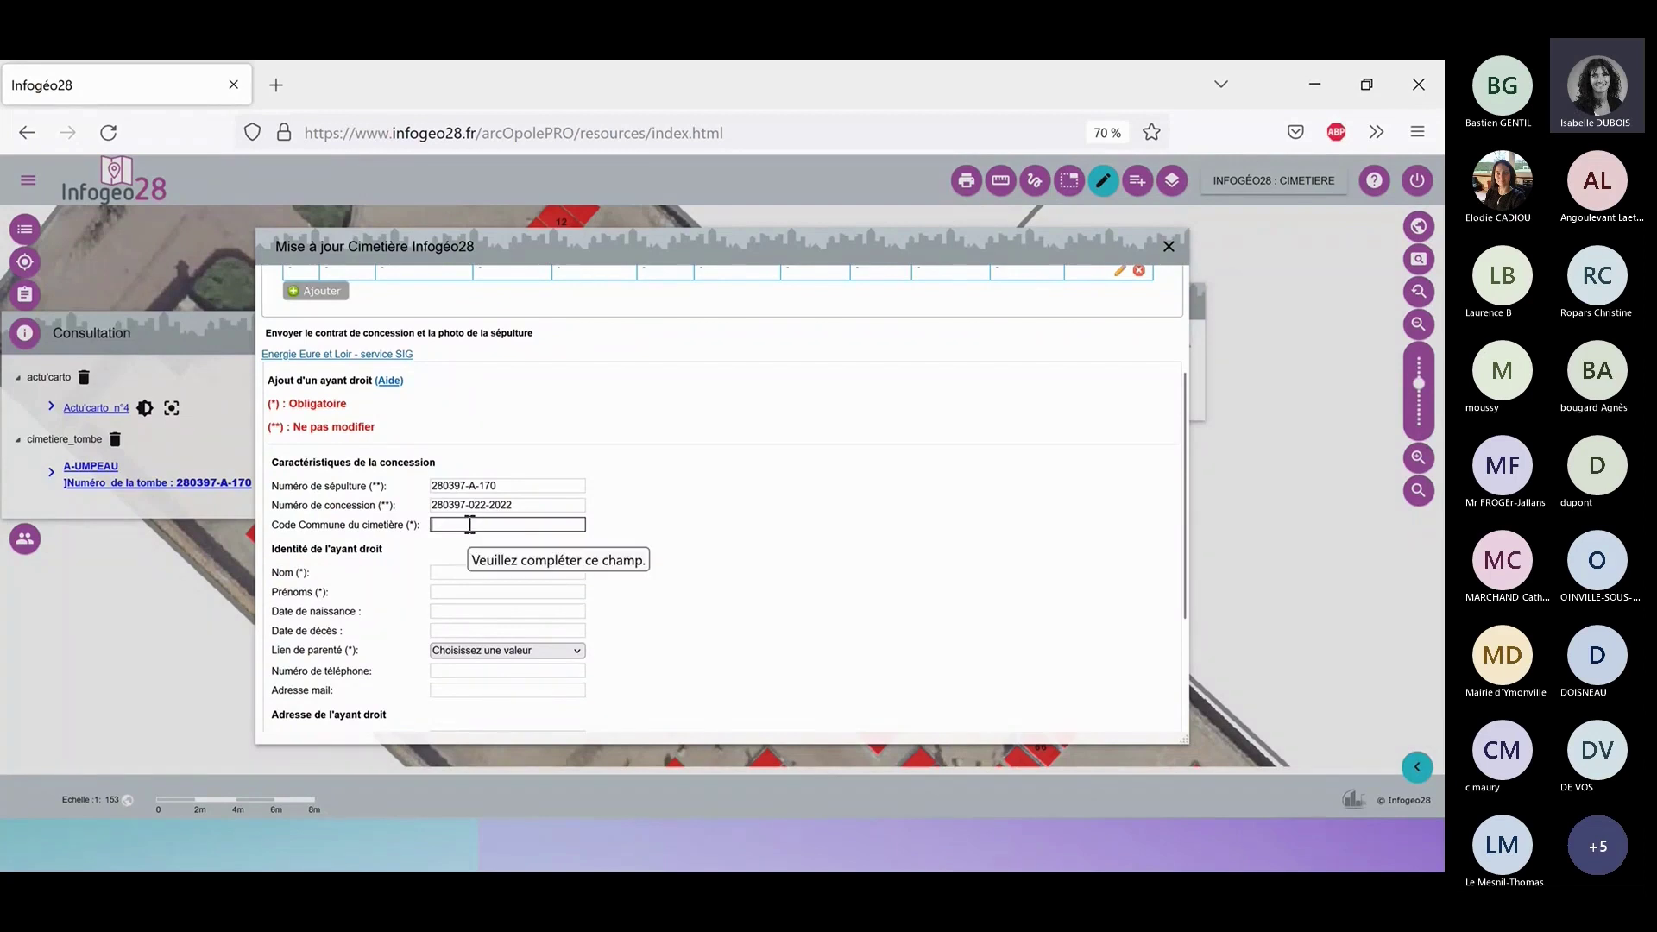
text(280397)
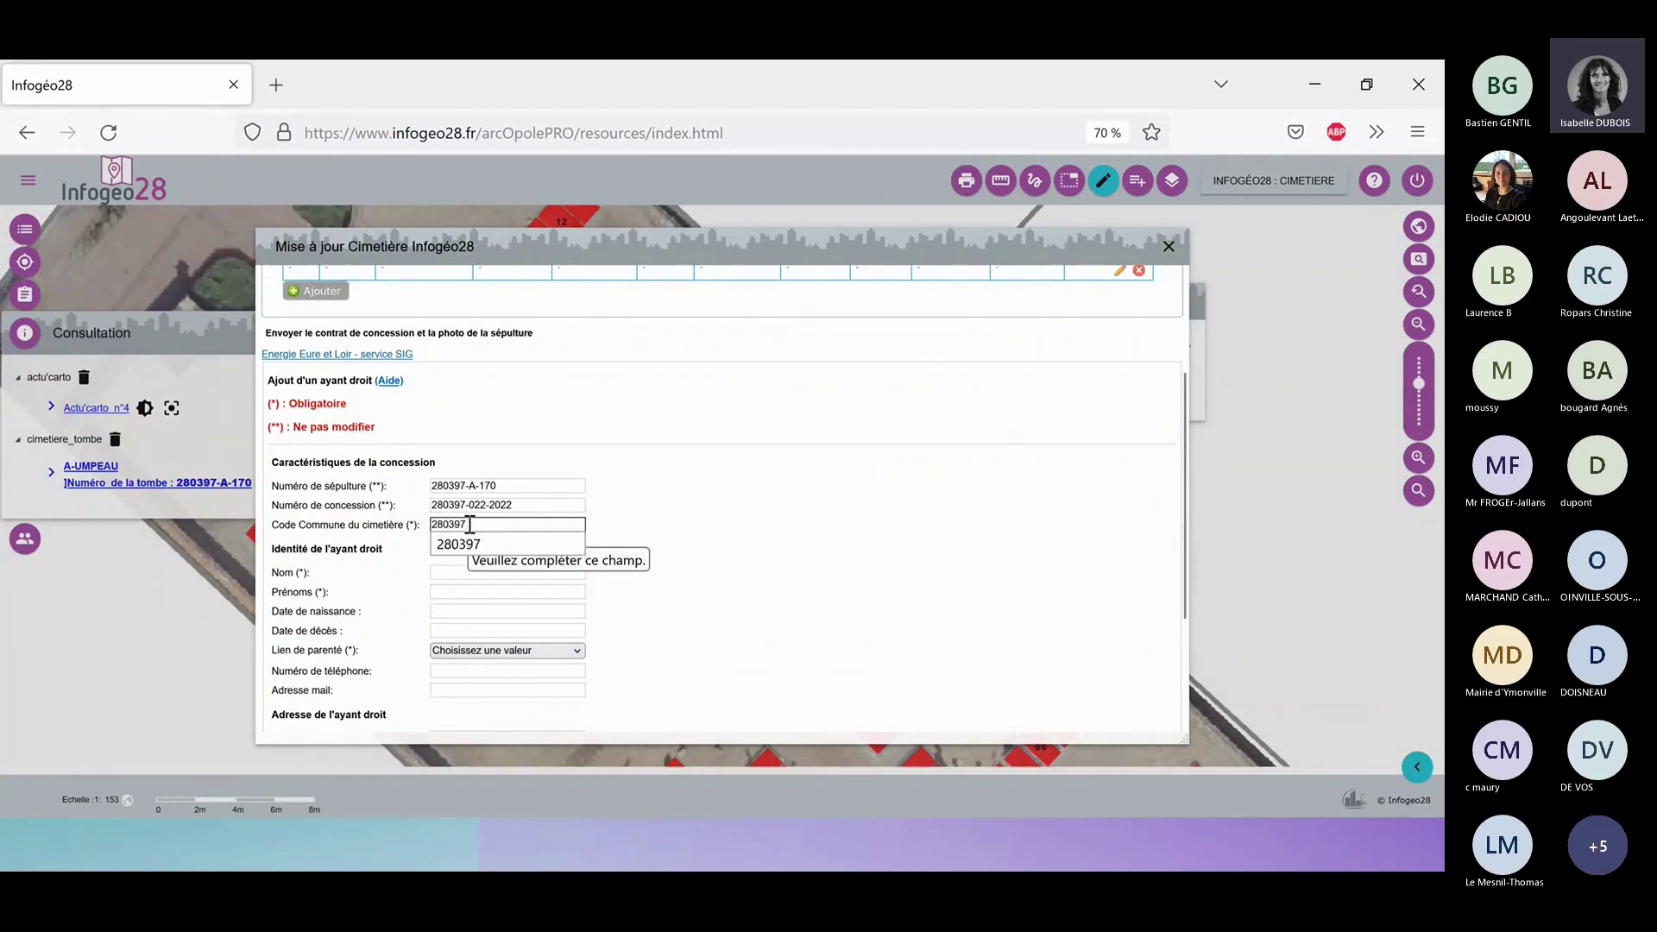
click(748, 526)
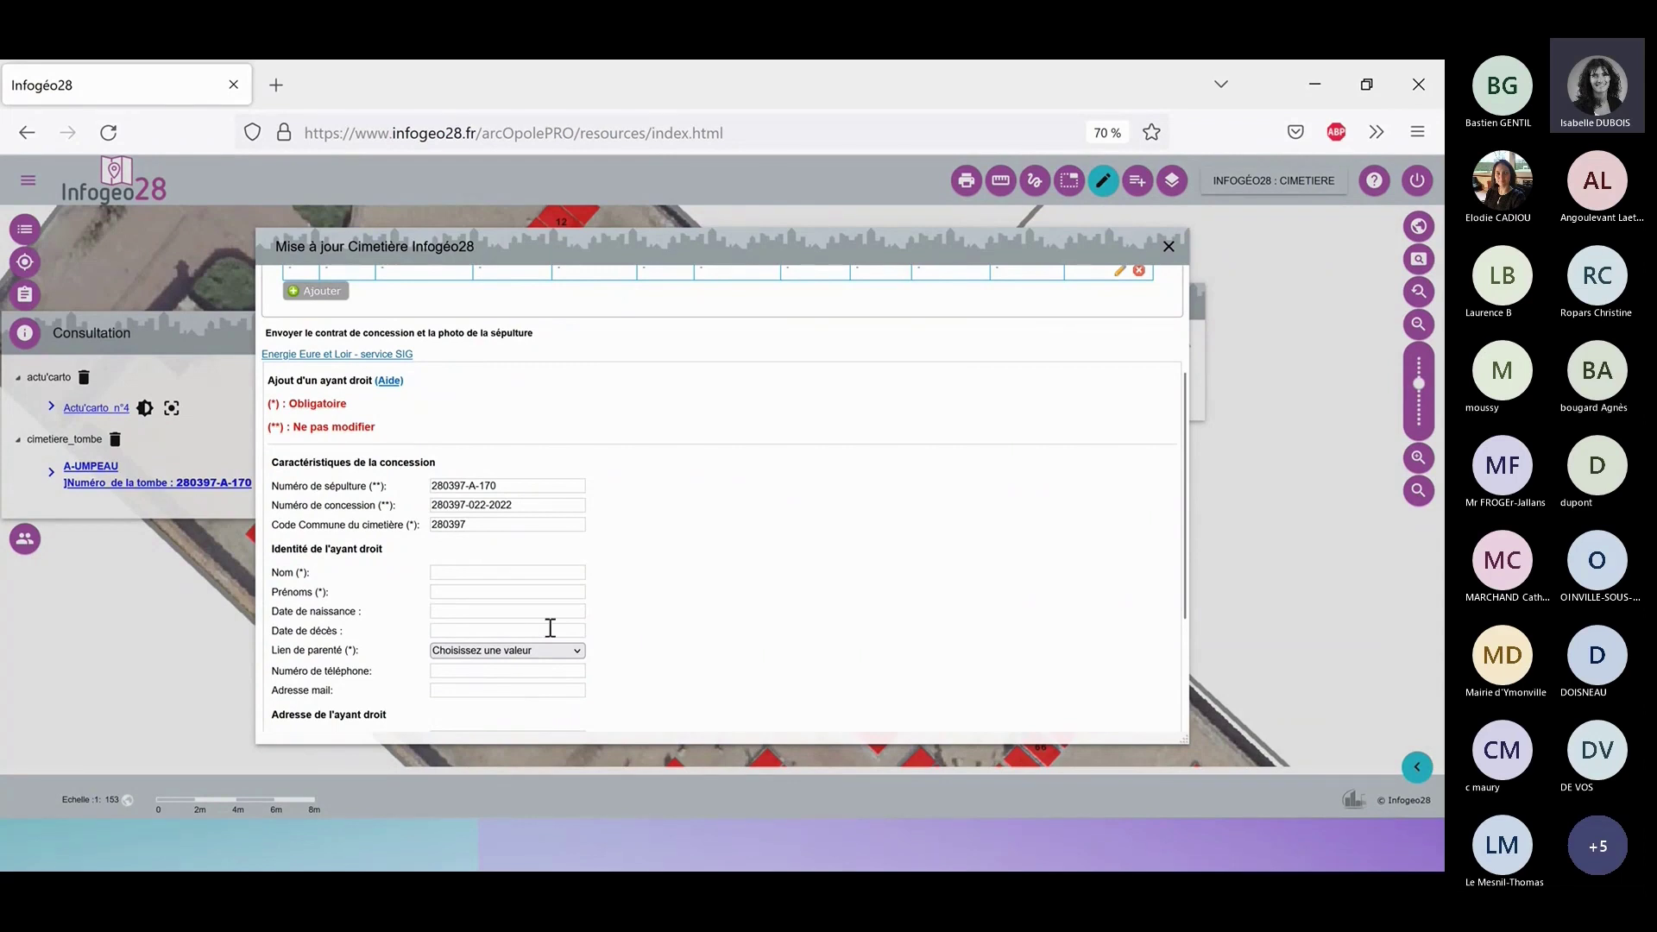
click(491, 570)
click(458, 573)
Fill surname and first name, birth date 01/11/2022, no death date, relationship Enfant.
click(460, 593)
click(474, 590)
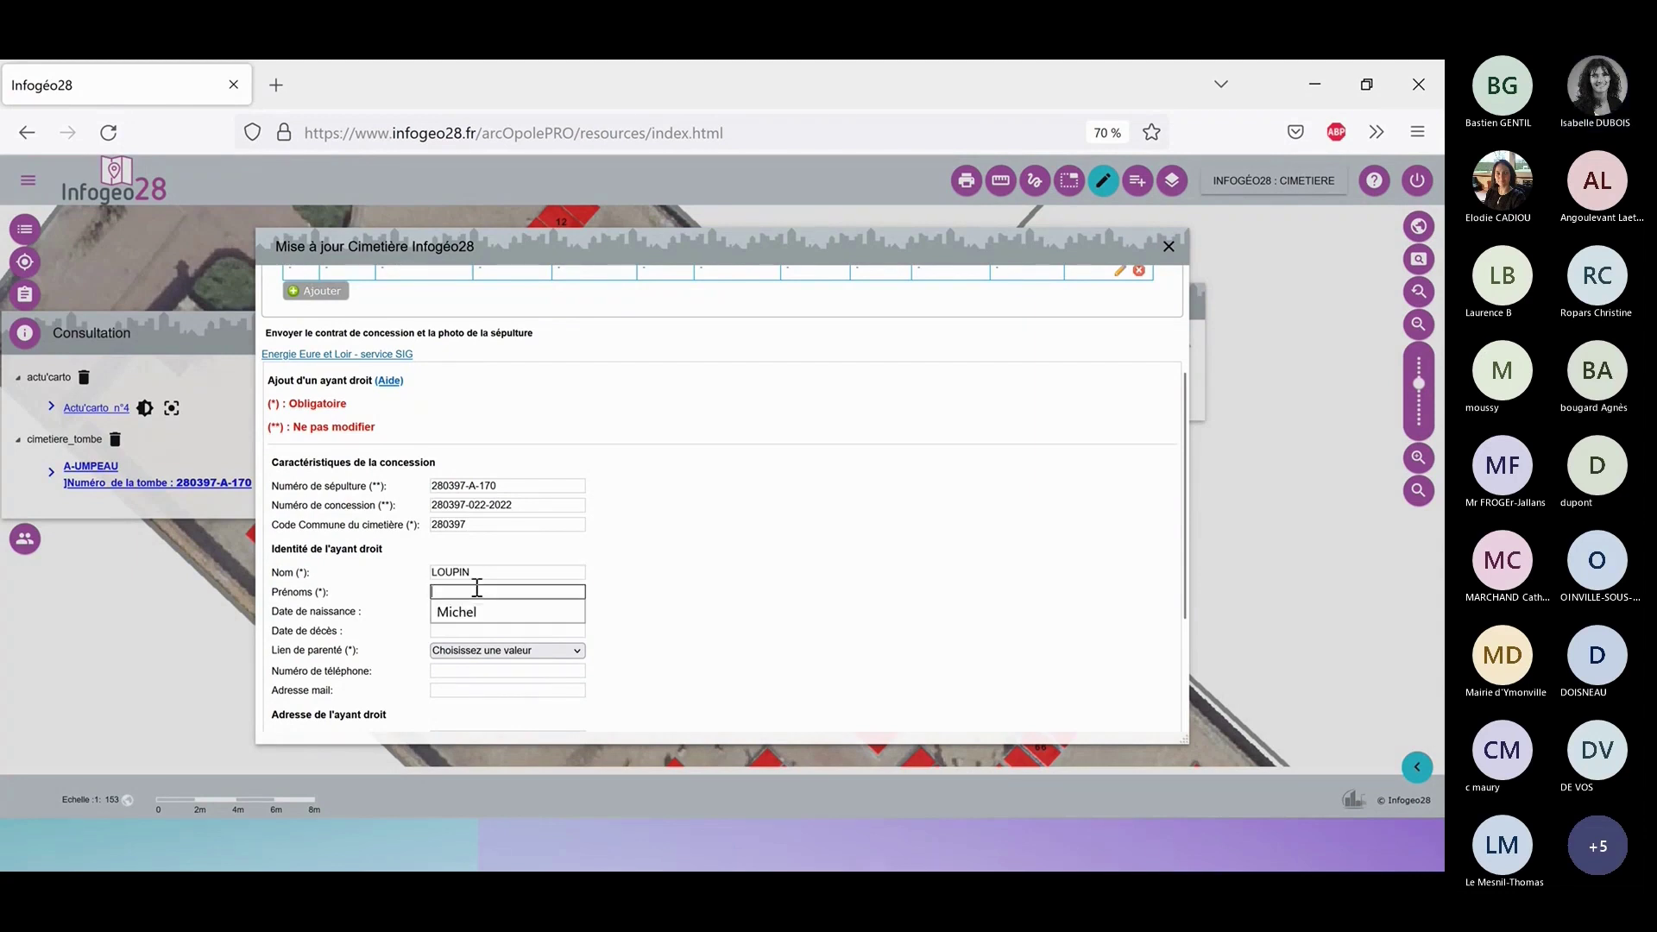
click(503, 610)
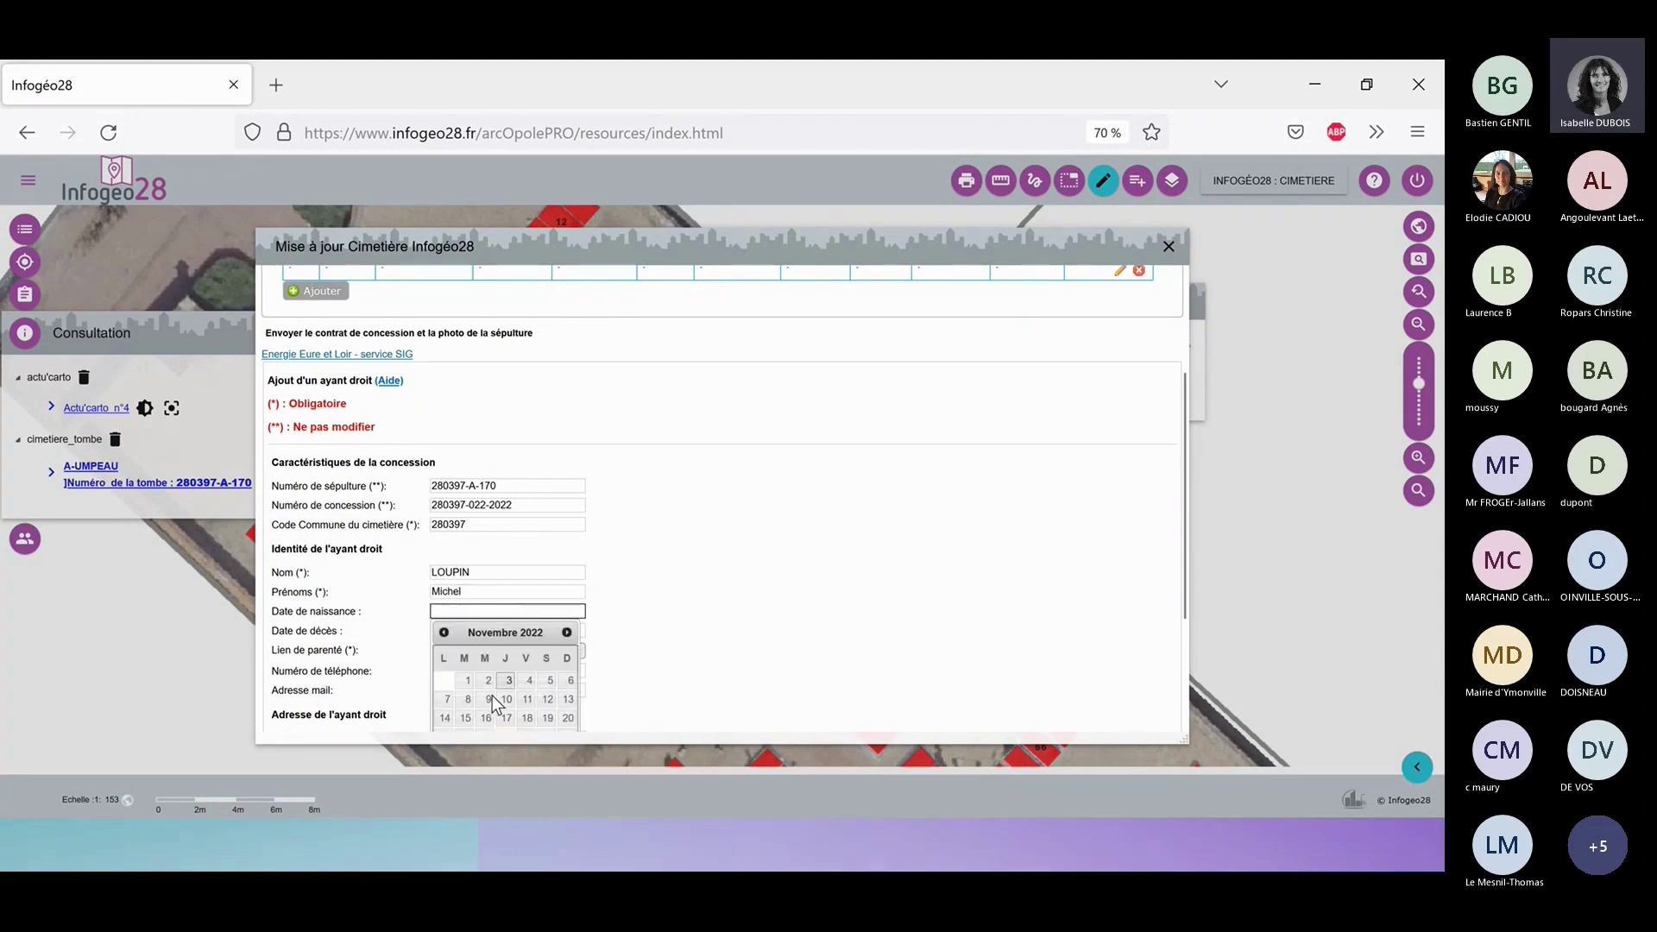
scroll(448, 600, down, 2)
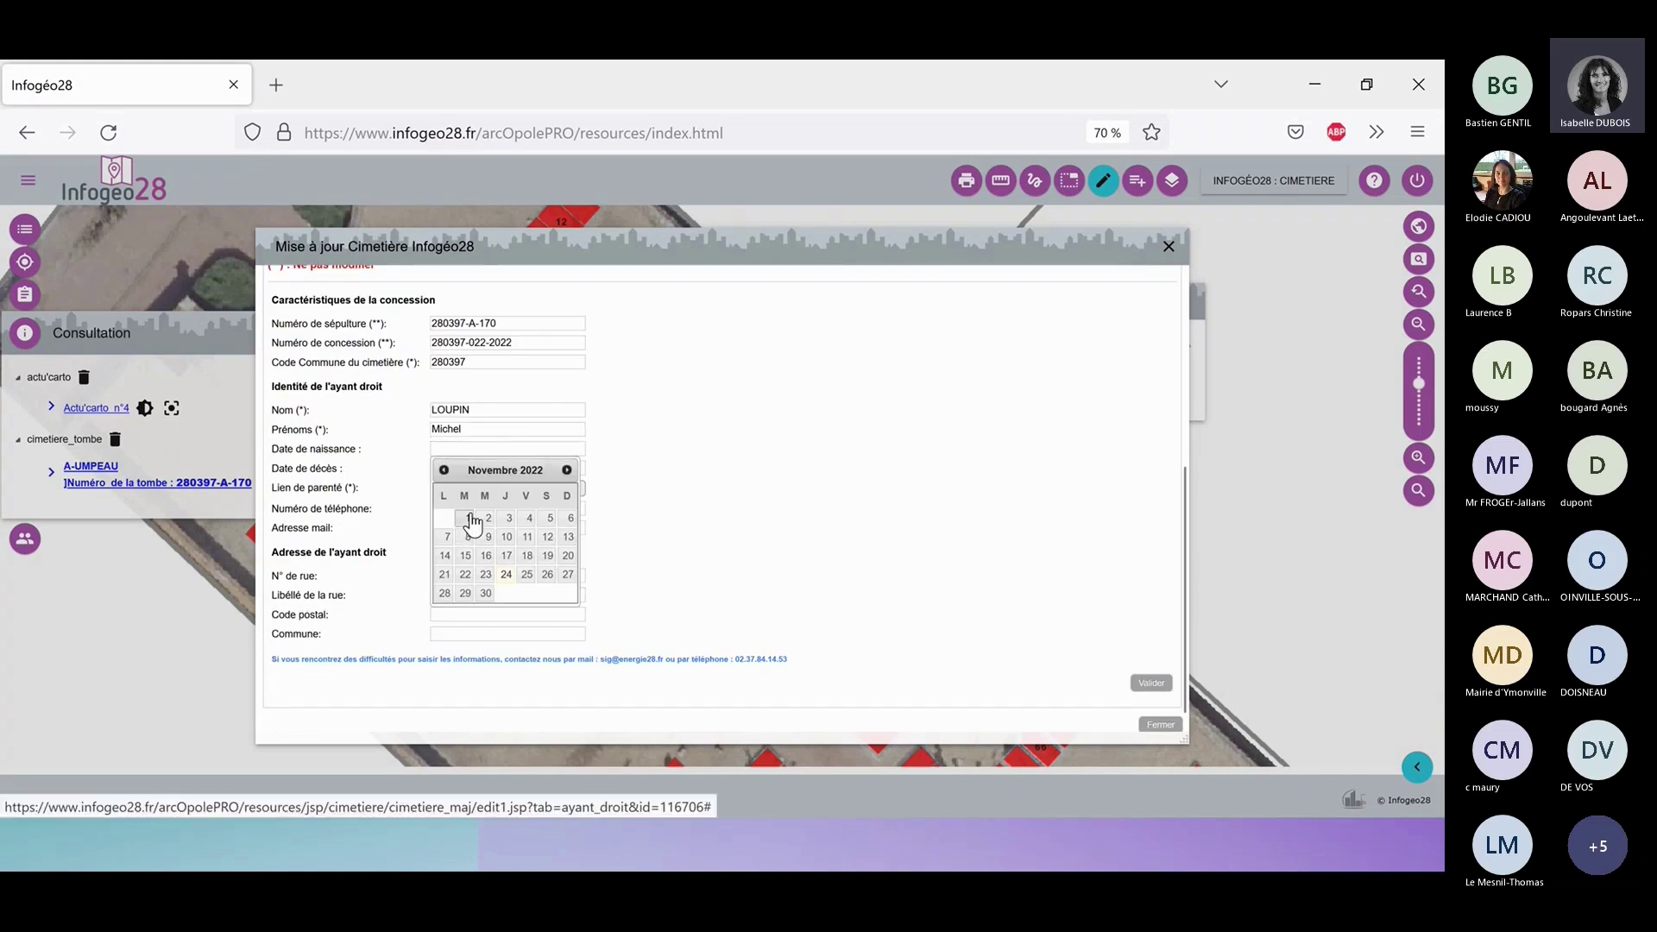
click(467, 519)
click(472, 468)
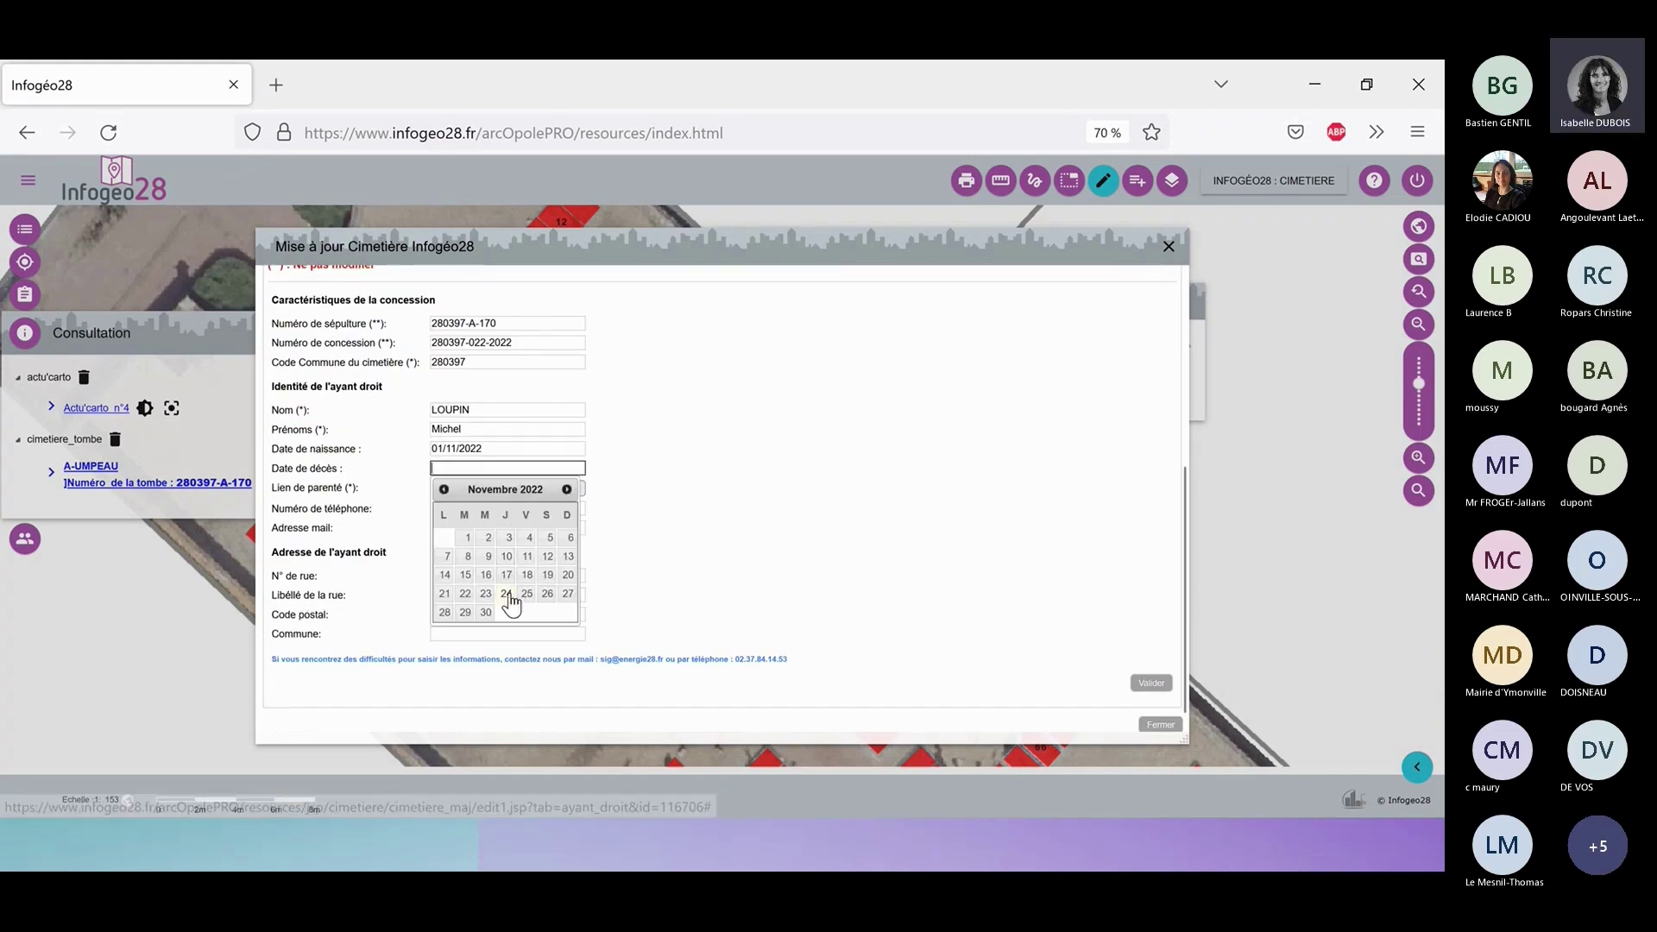
click(519, 479)
click(543, 490)
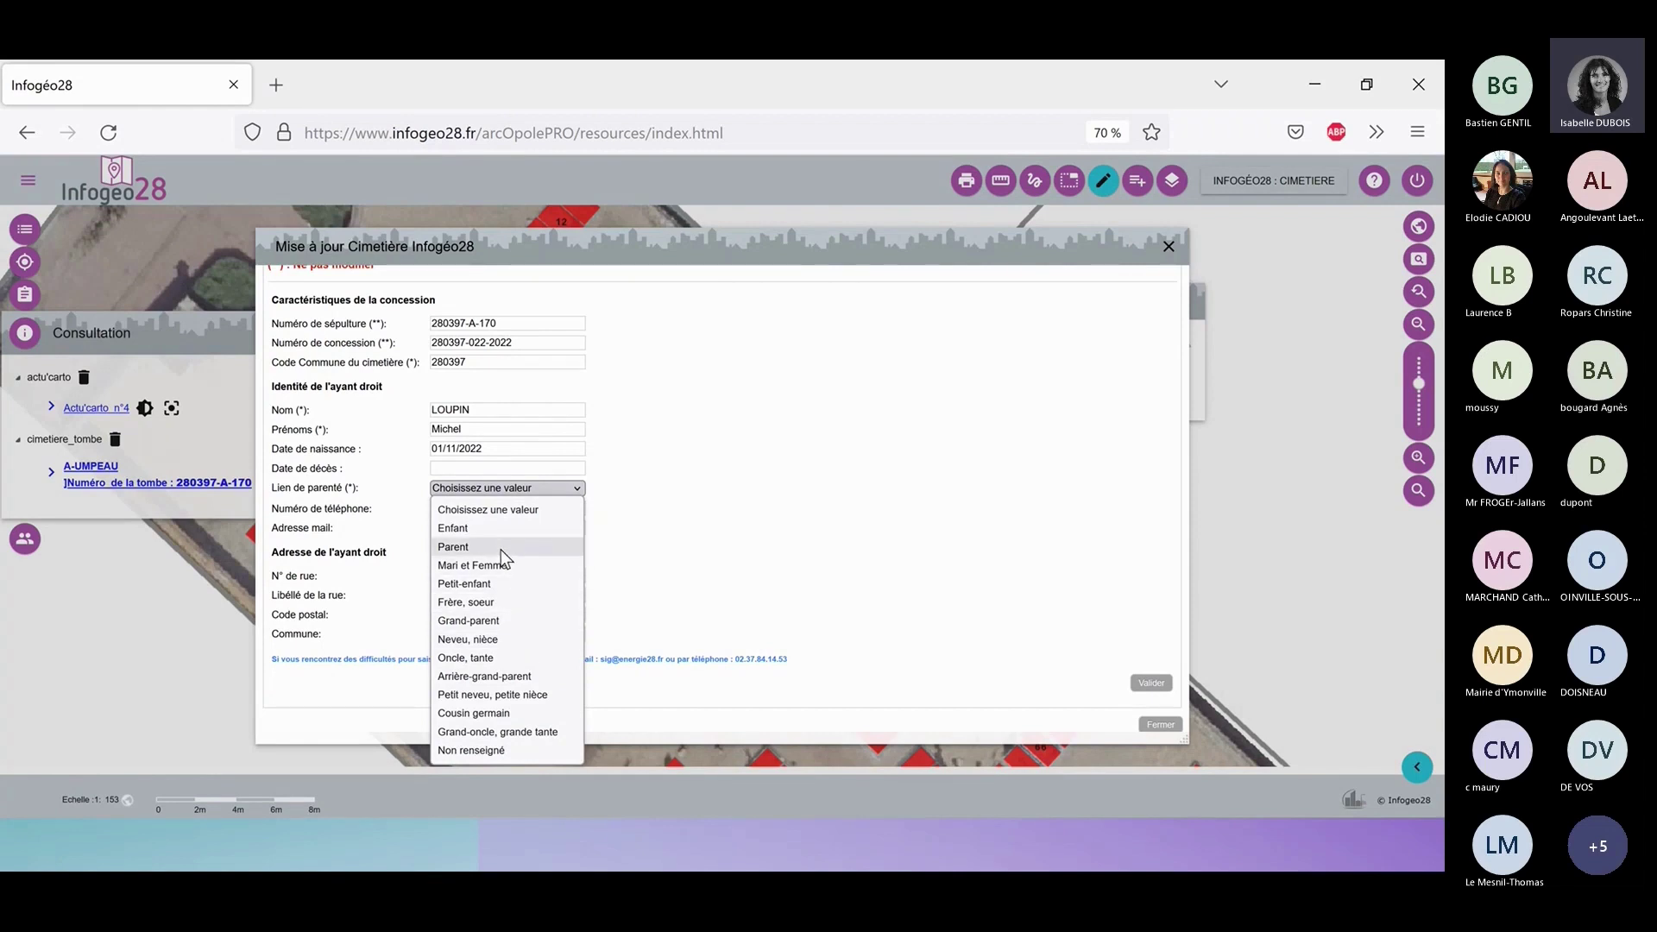
click(495, 527)
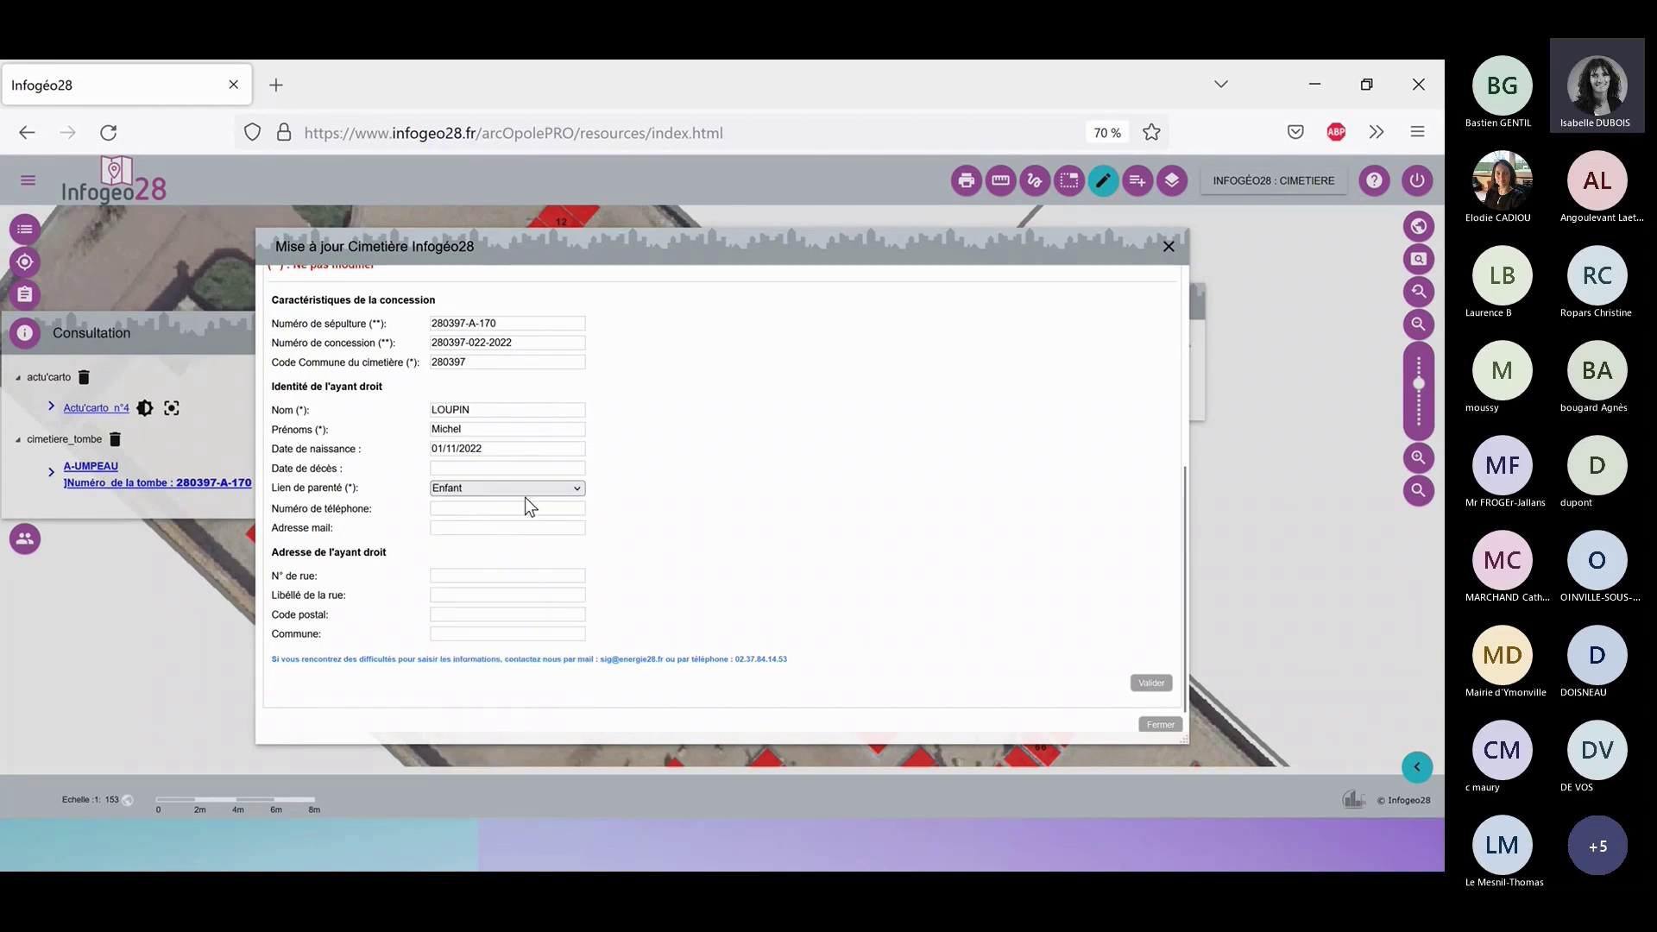
Fill phone, e-mail and postal address from saved suggestions, then validate the rights holder.
click(528, 508)
click(517, 528)
click(522, 528)
click(522, 552)
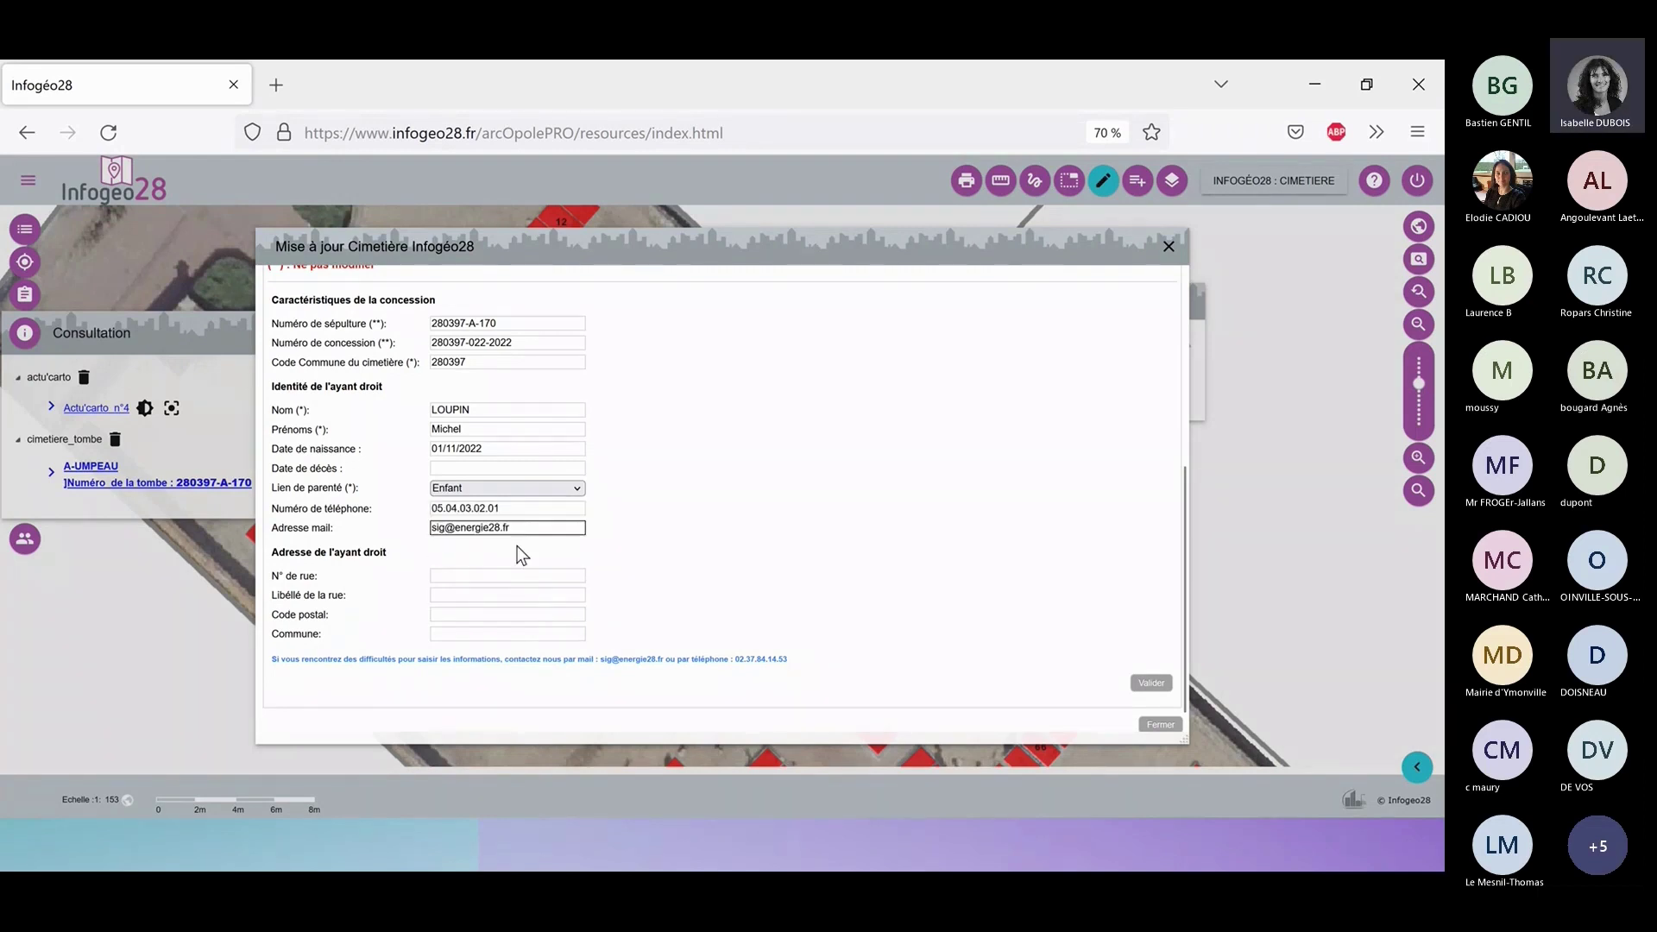
click(535, 575)
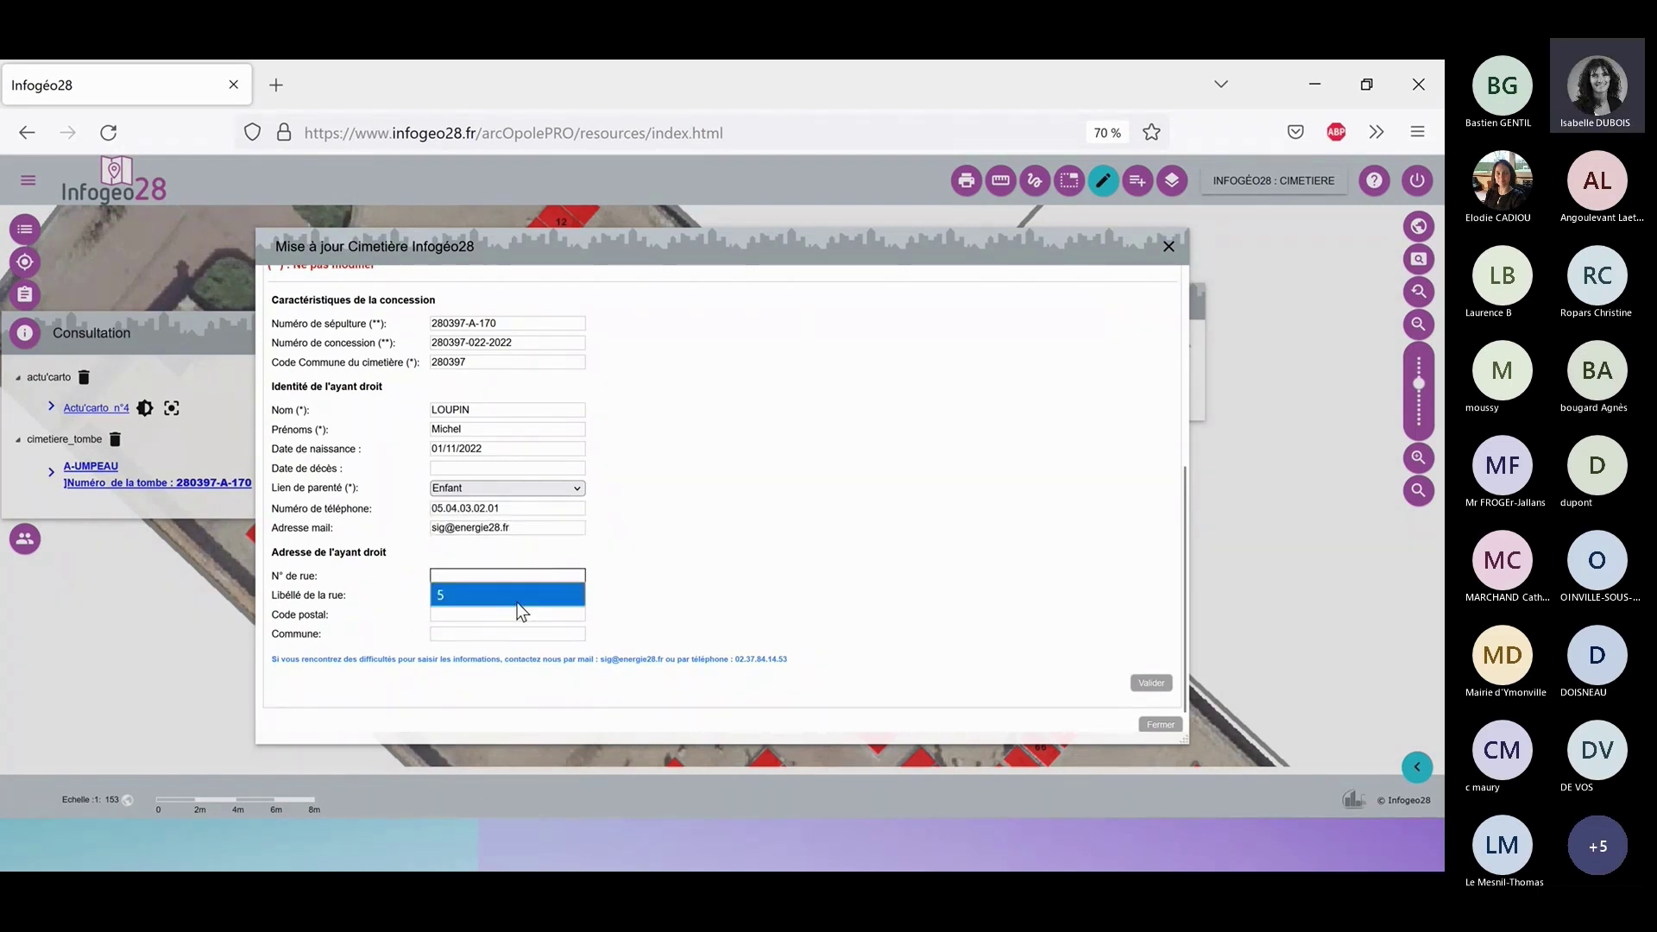
click(516, 595)
click(509, 595)
click(507, 613)
click(507, 614)
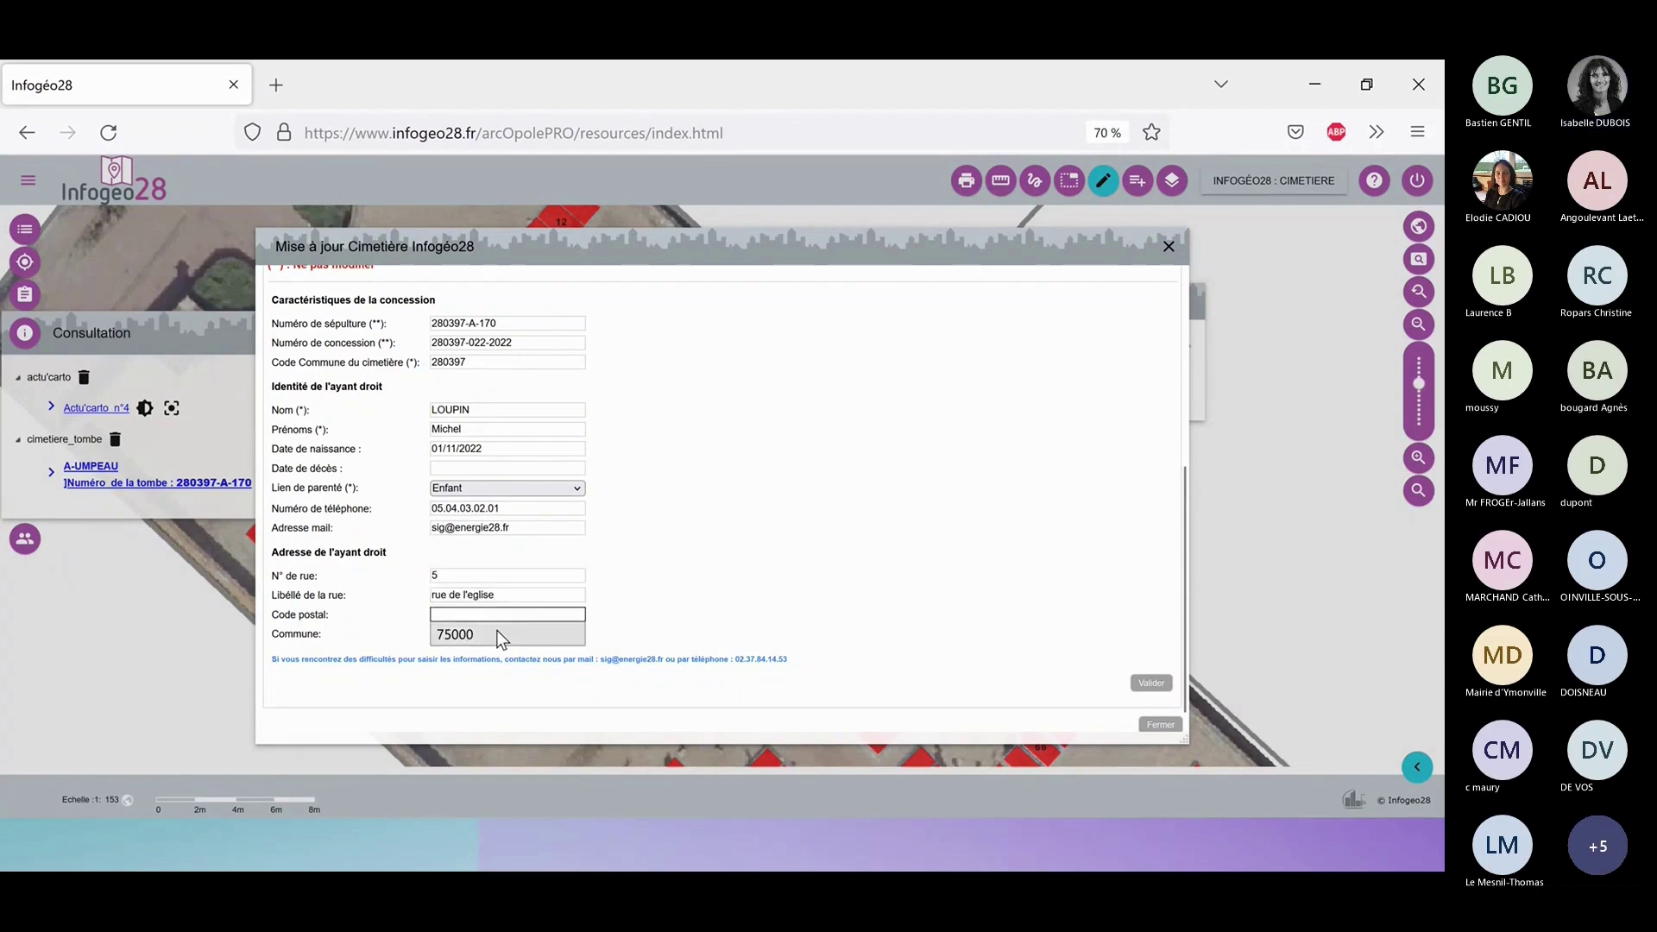
click(496, 634)
click(489, 634)
click(489, 656)
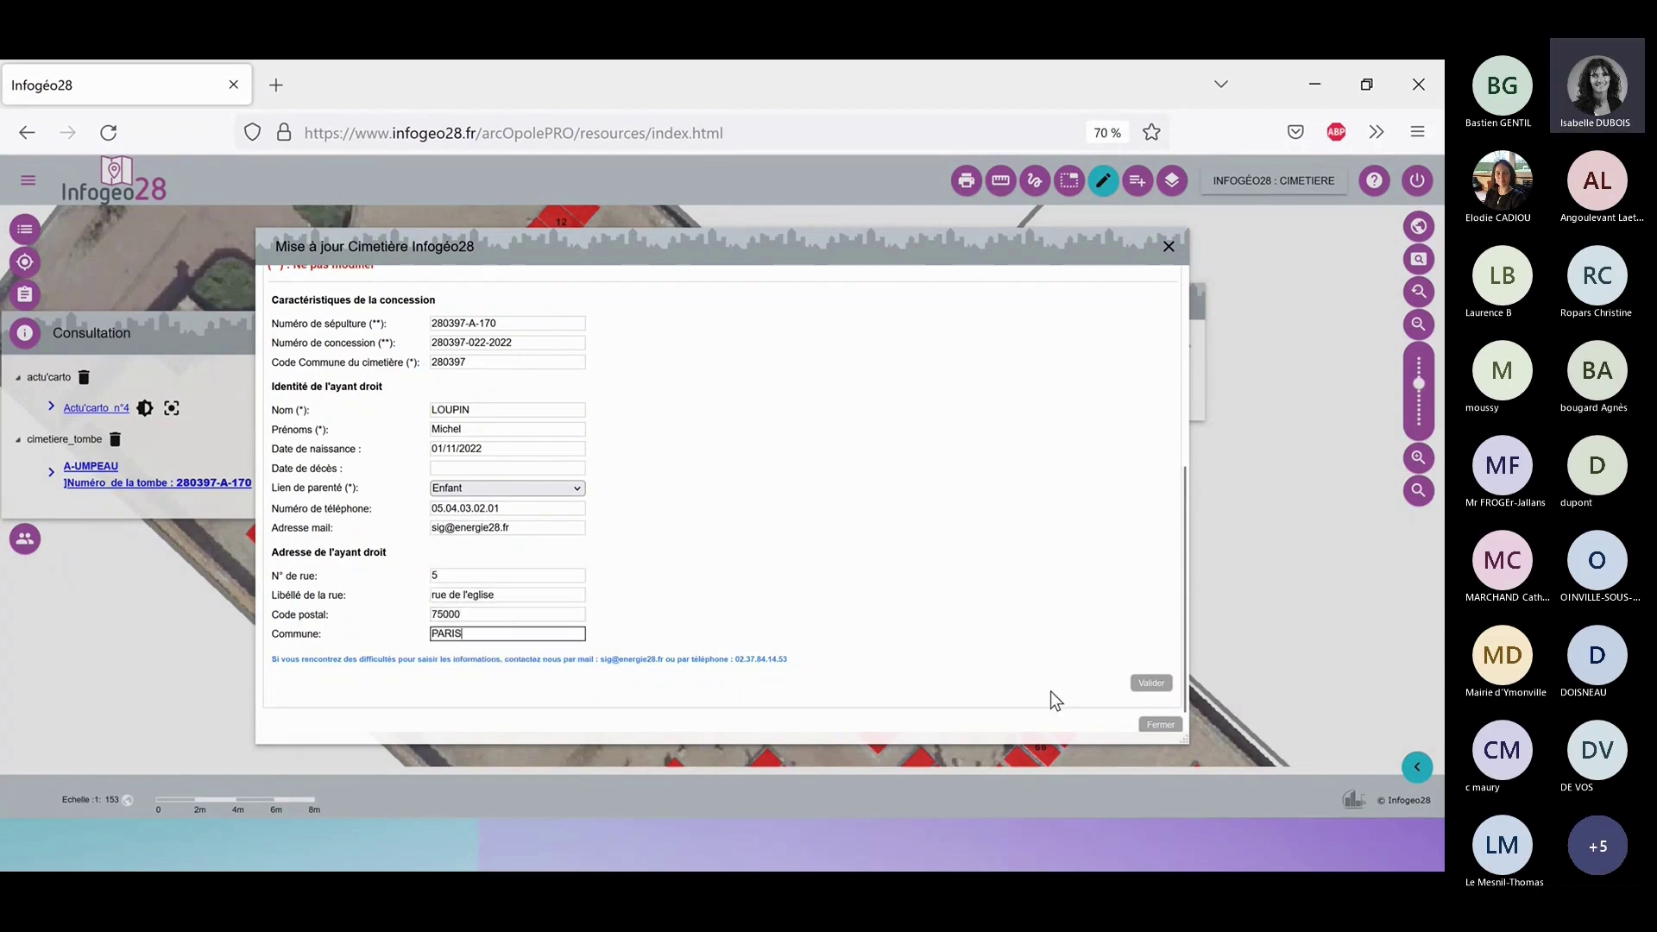
click(1151, 683)
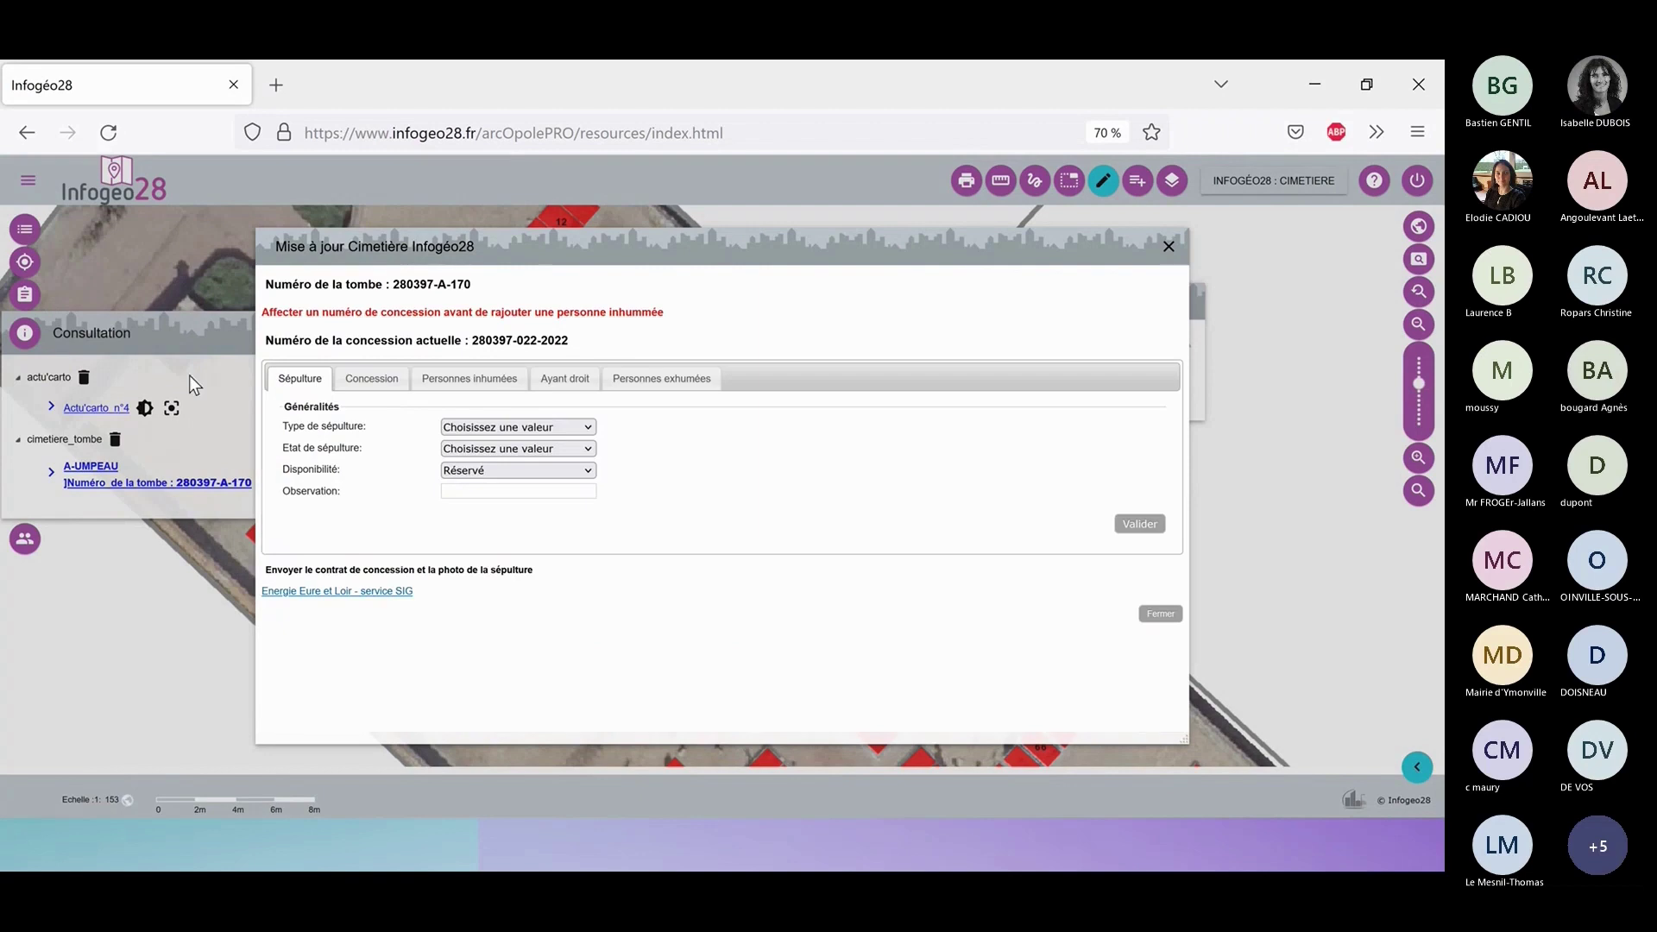
Open the Enfant rights holder's modification form and scroll through its details.
click(553, 380)
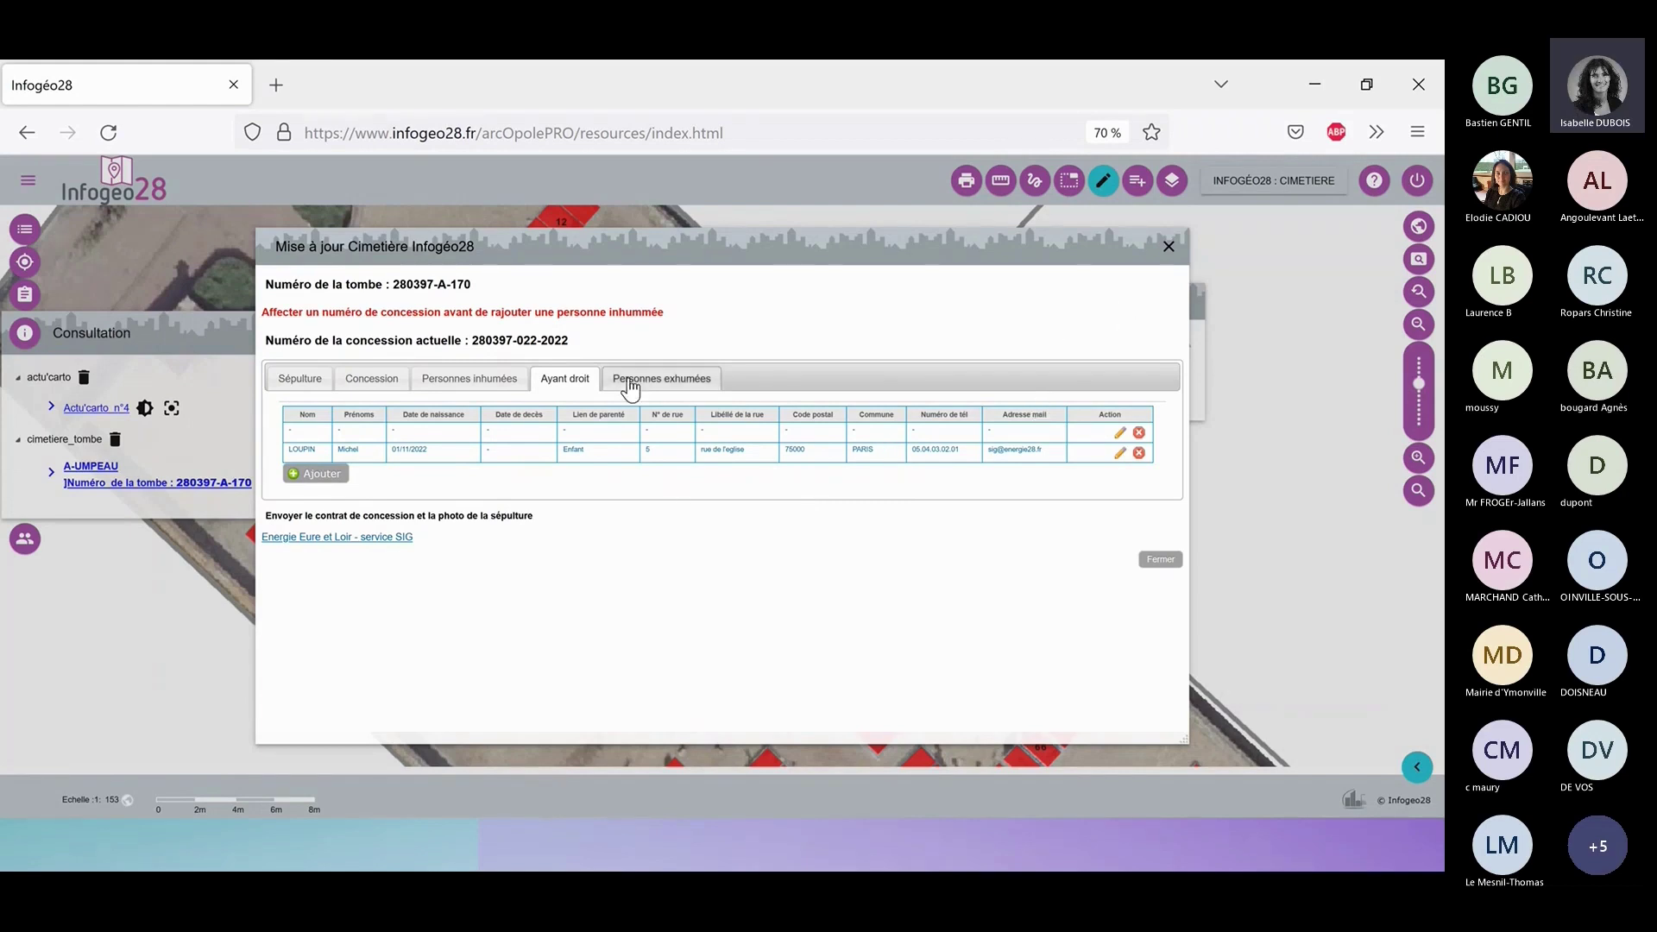
click(1119, 455)
scroll(954, 492, down, 3)
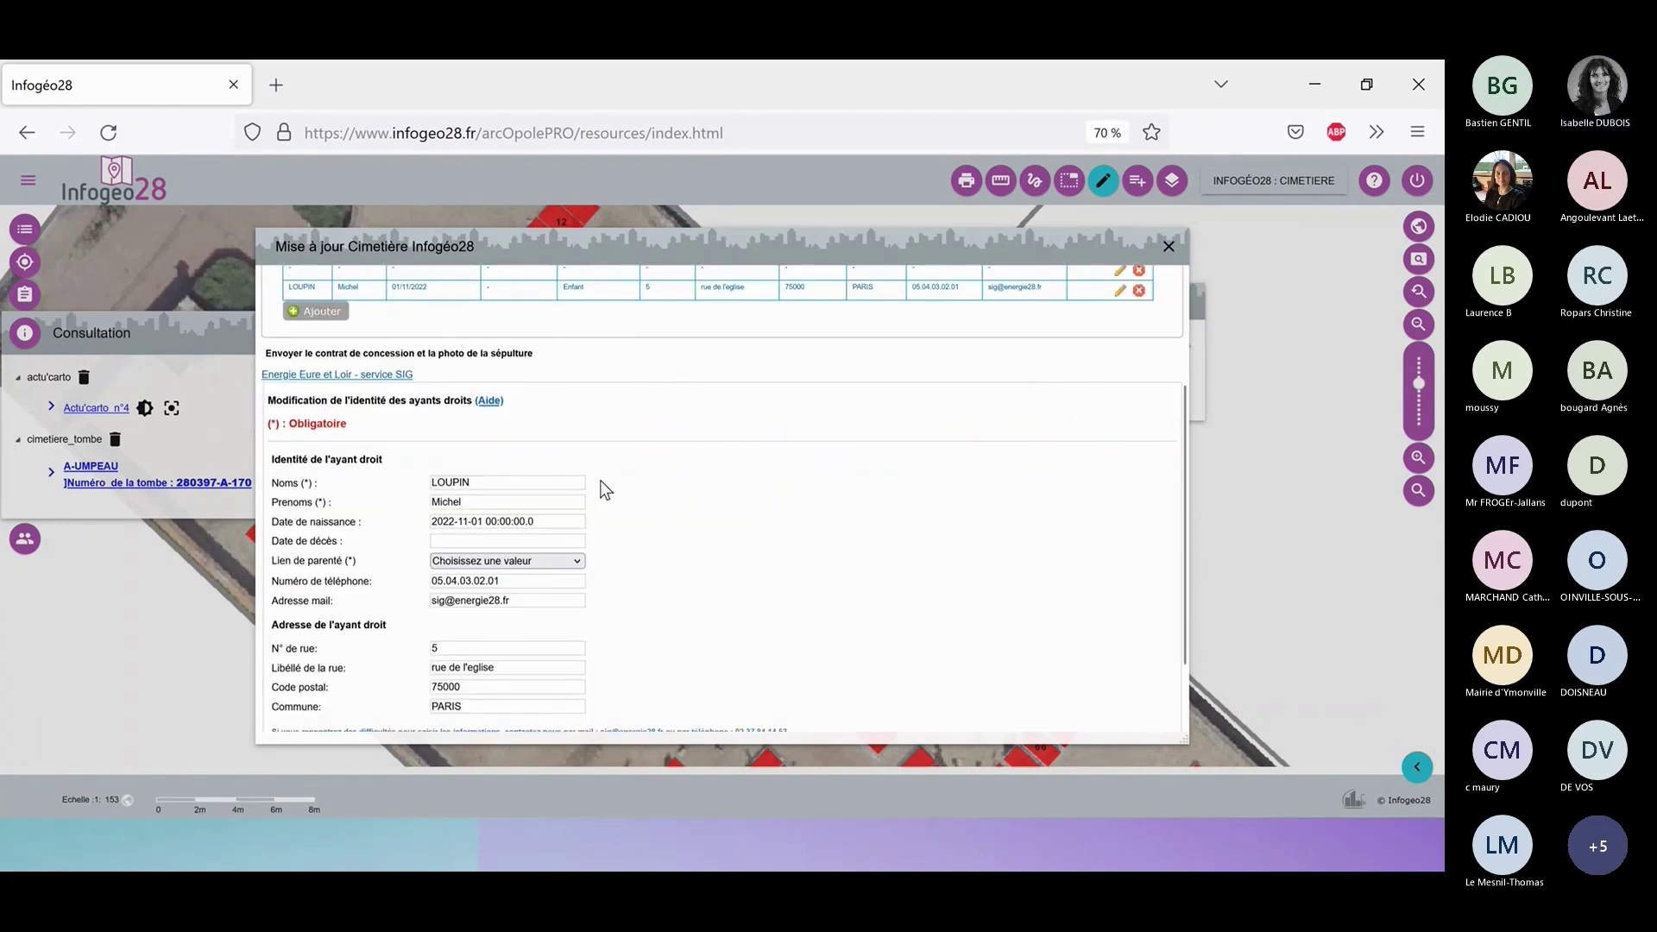
scroll(707, 535, down, 2)
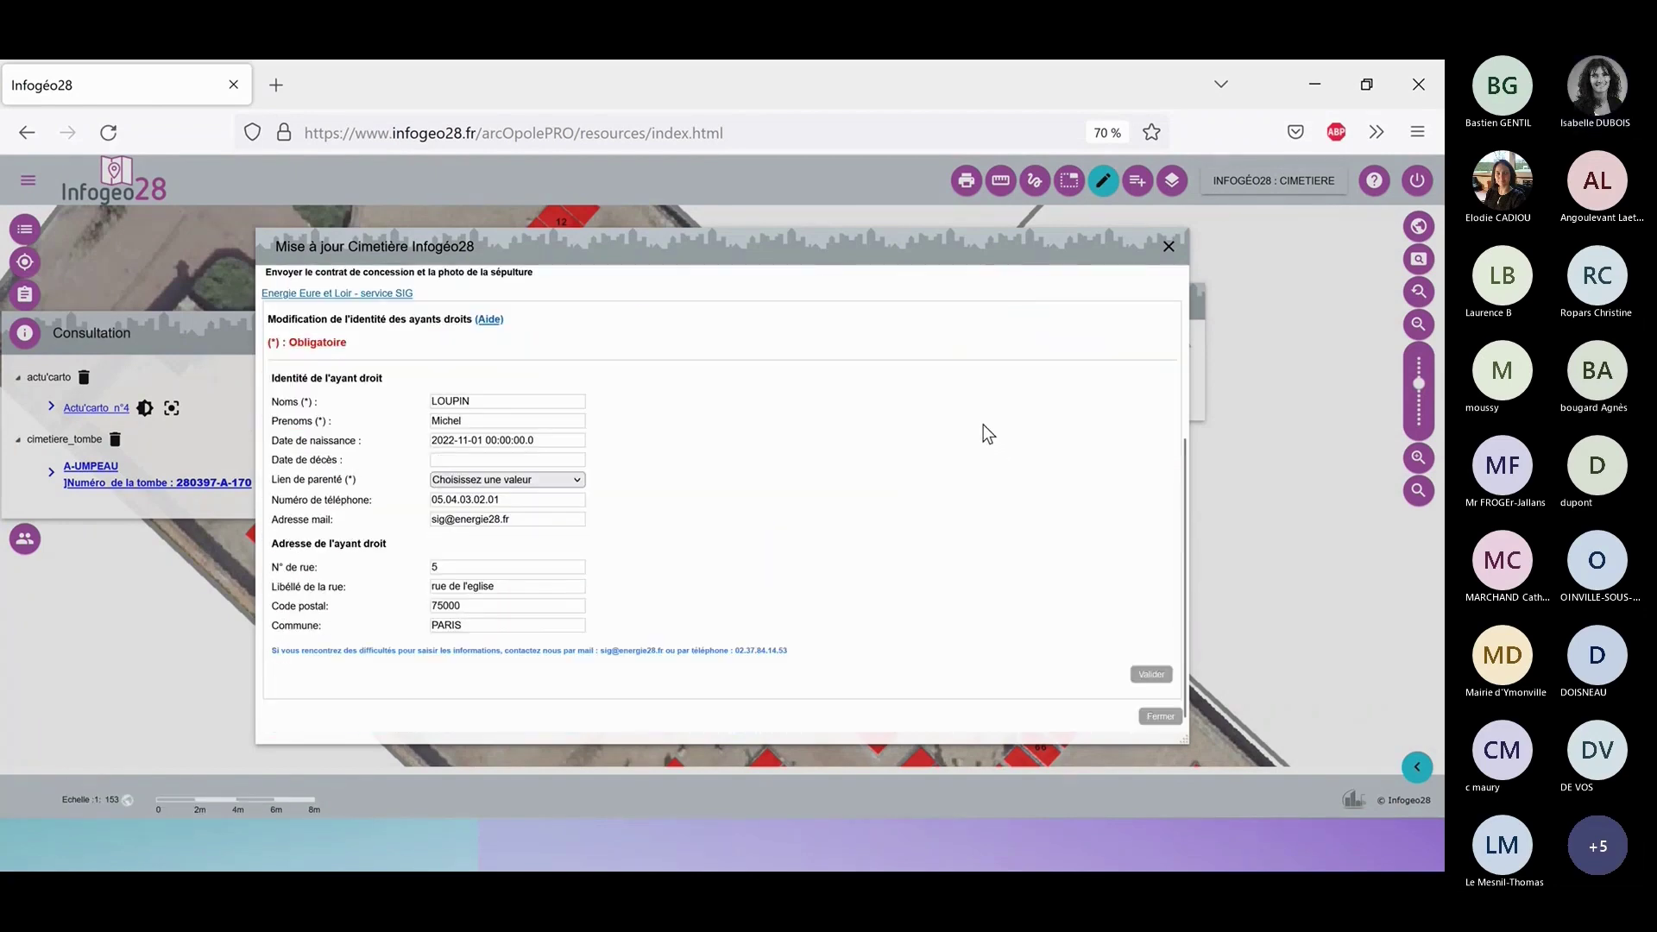
scroll(780, 587, up, 2)
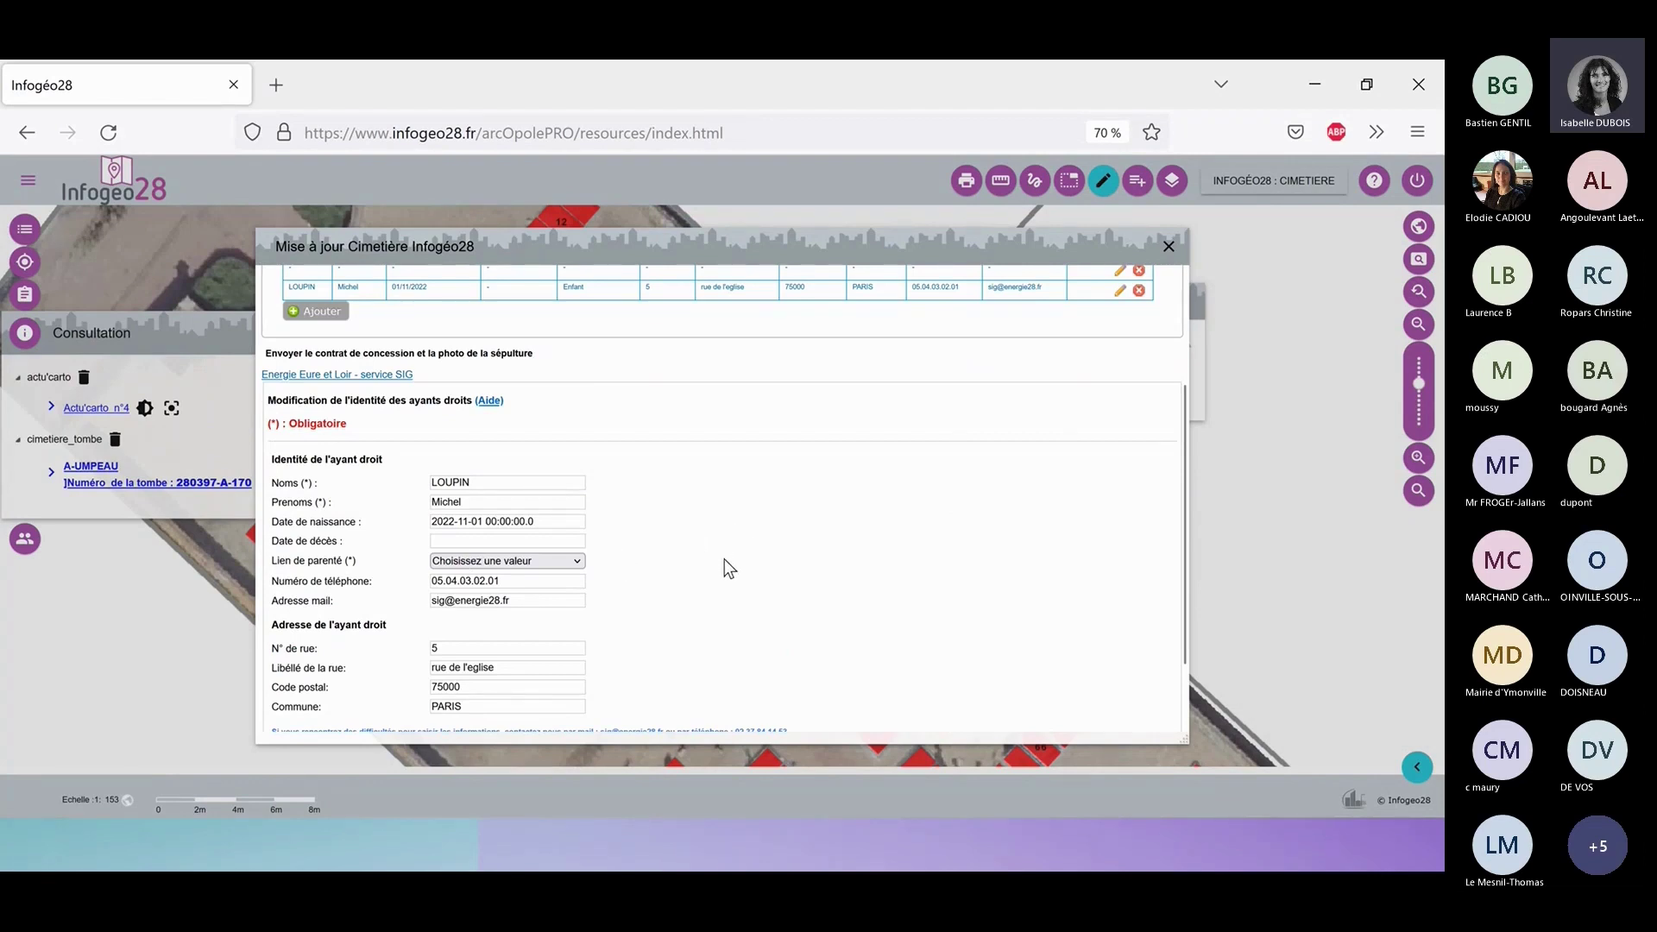
scroll(761, 564, down, 2)
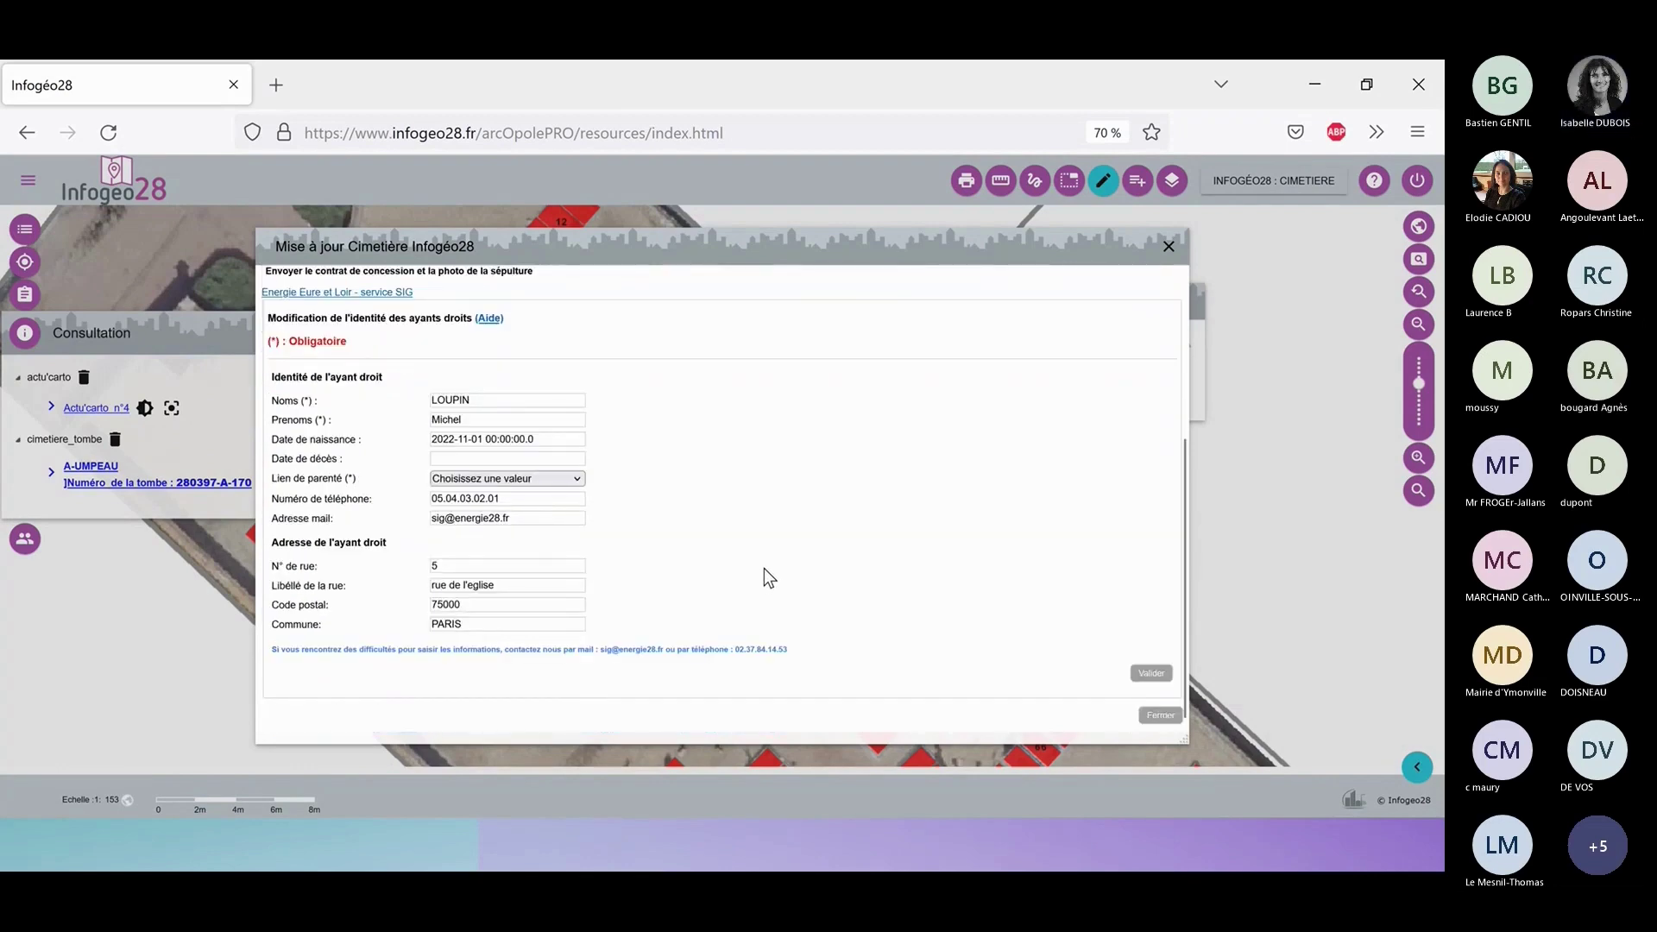
scroll(949, 595, up, 4)
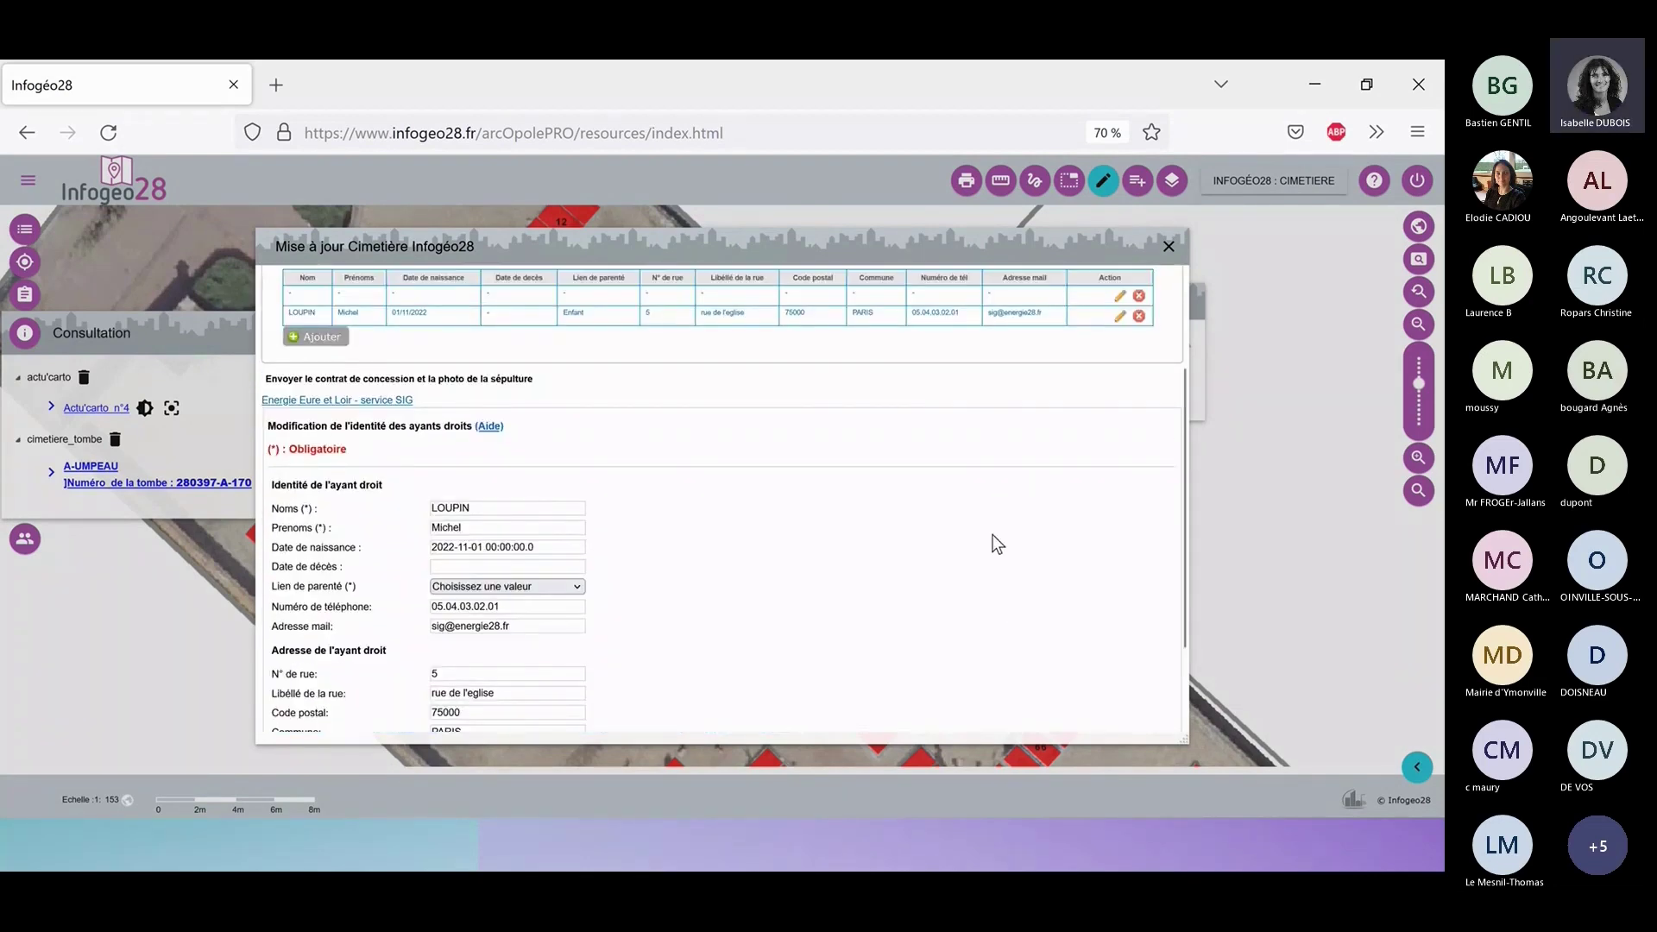
Close the update window and search UMPEAU burials by the deceased's saved name.
click(1168, 249)
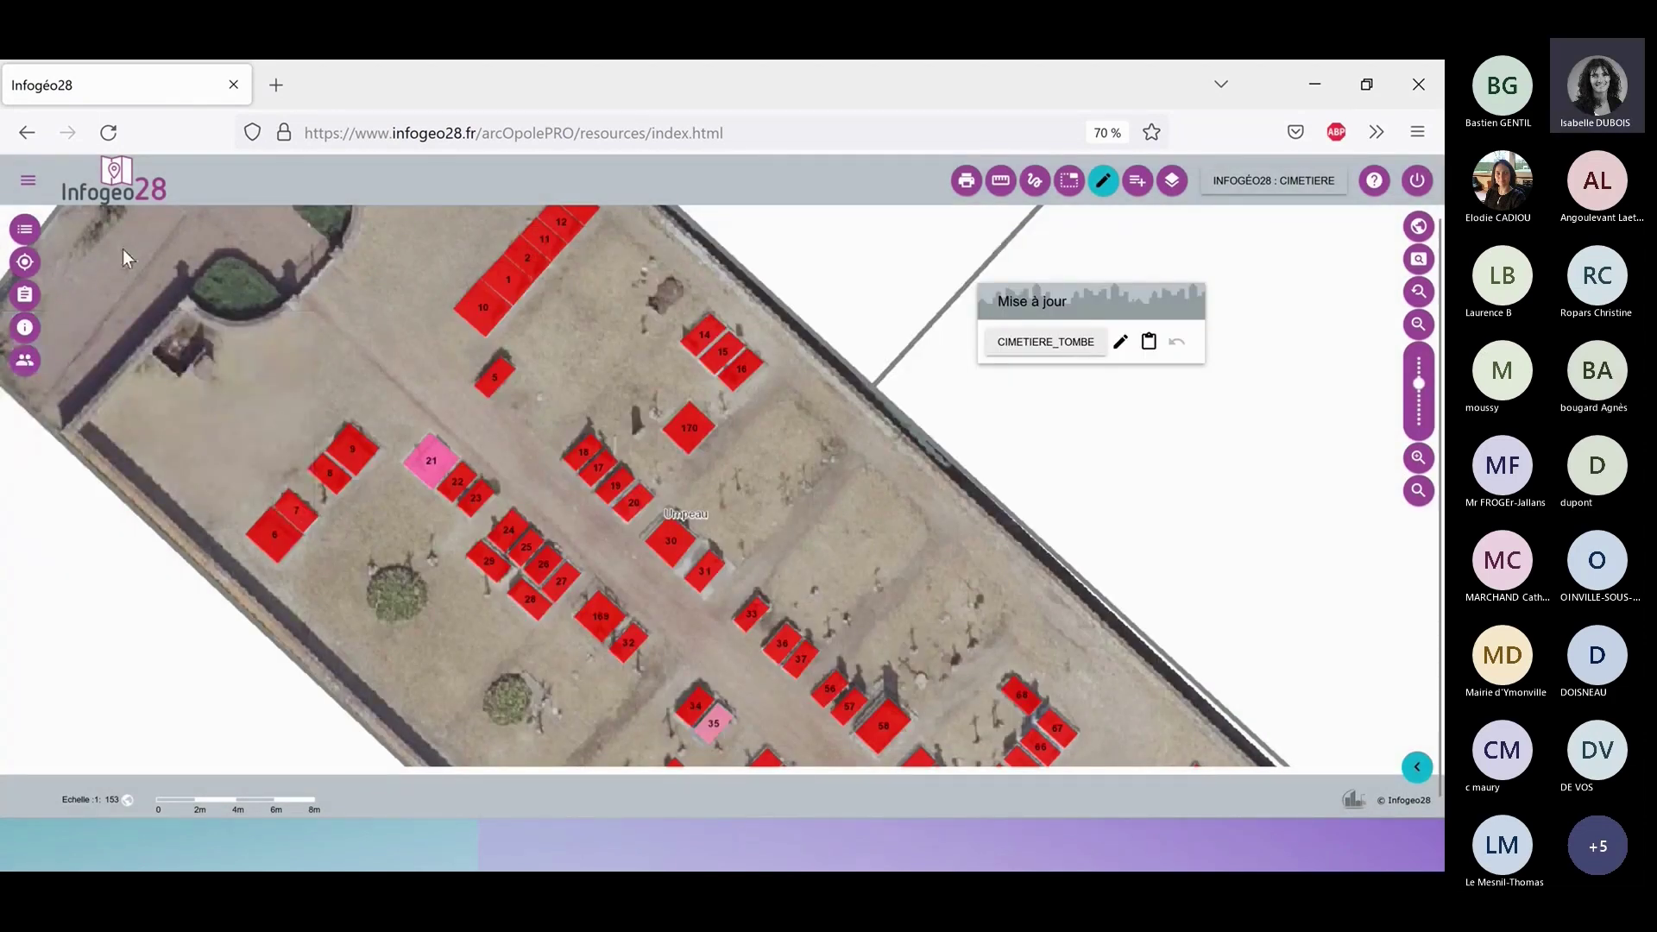
click(25, 264)
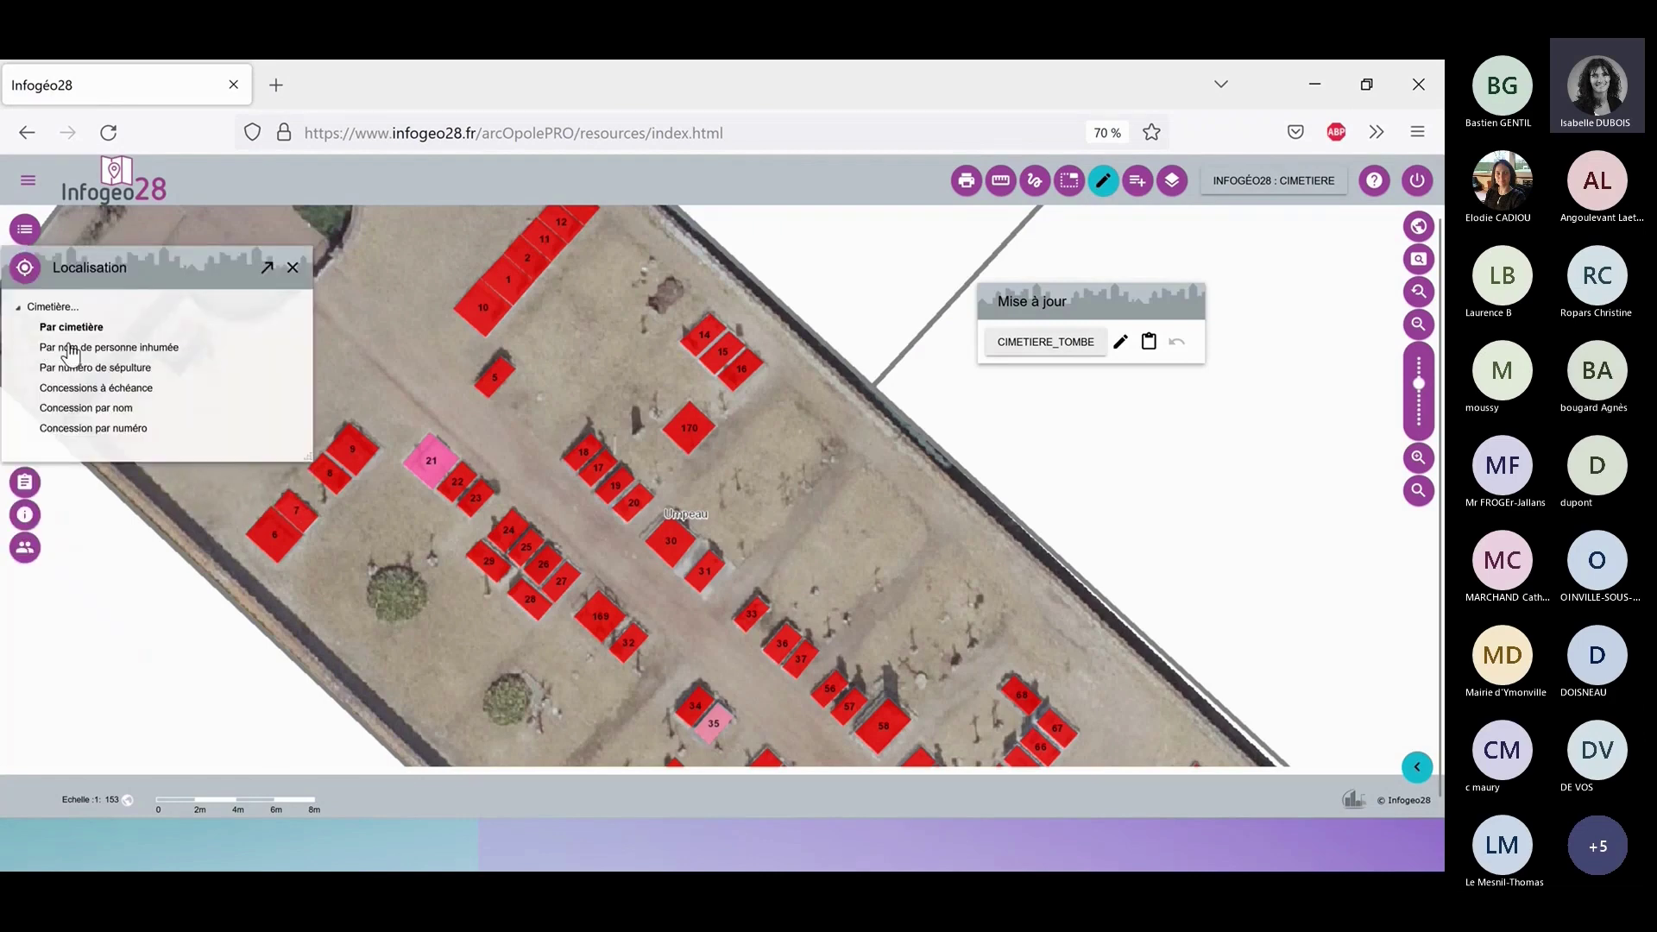
click(102, 348)
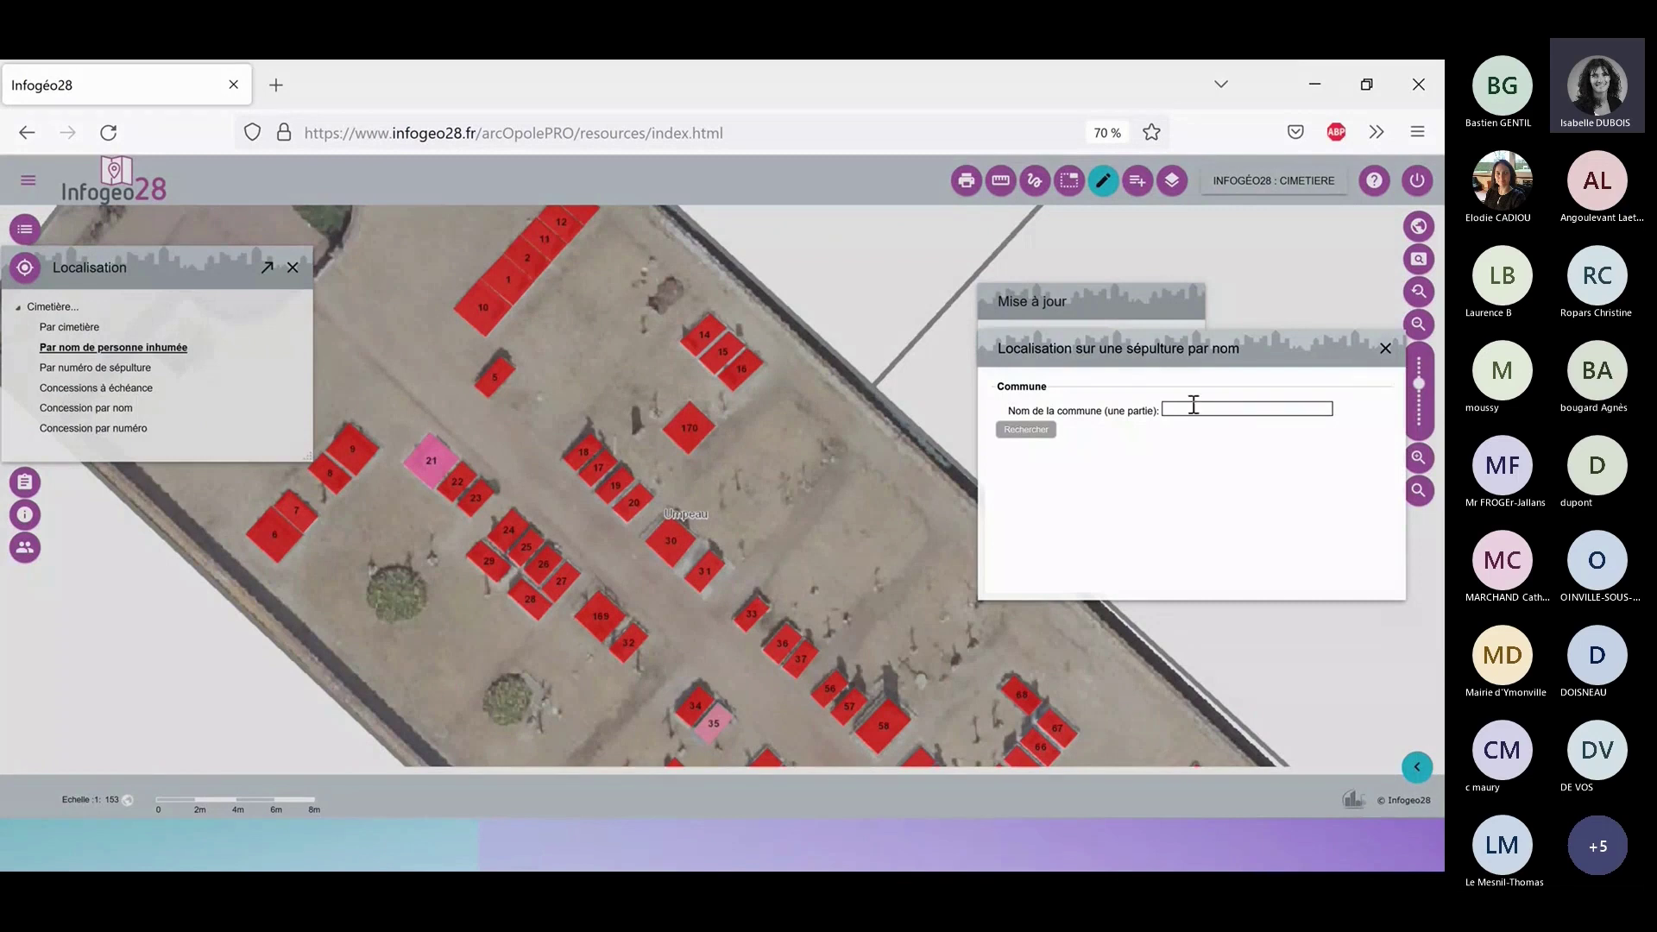
text(um)
key(Return)
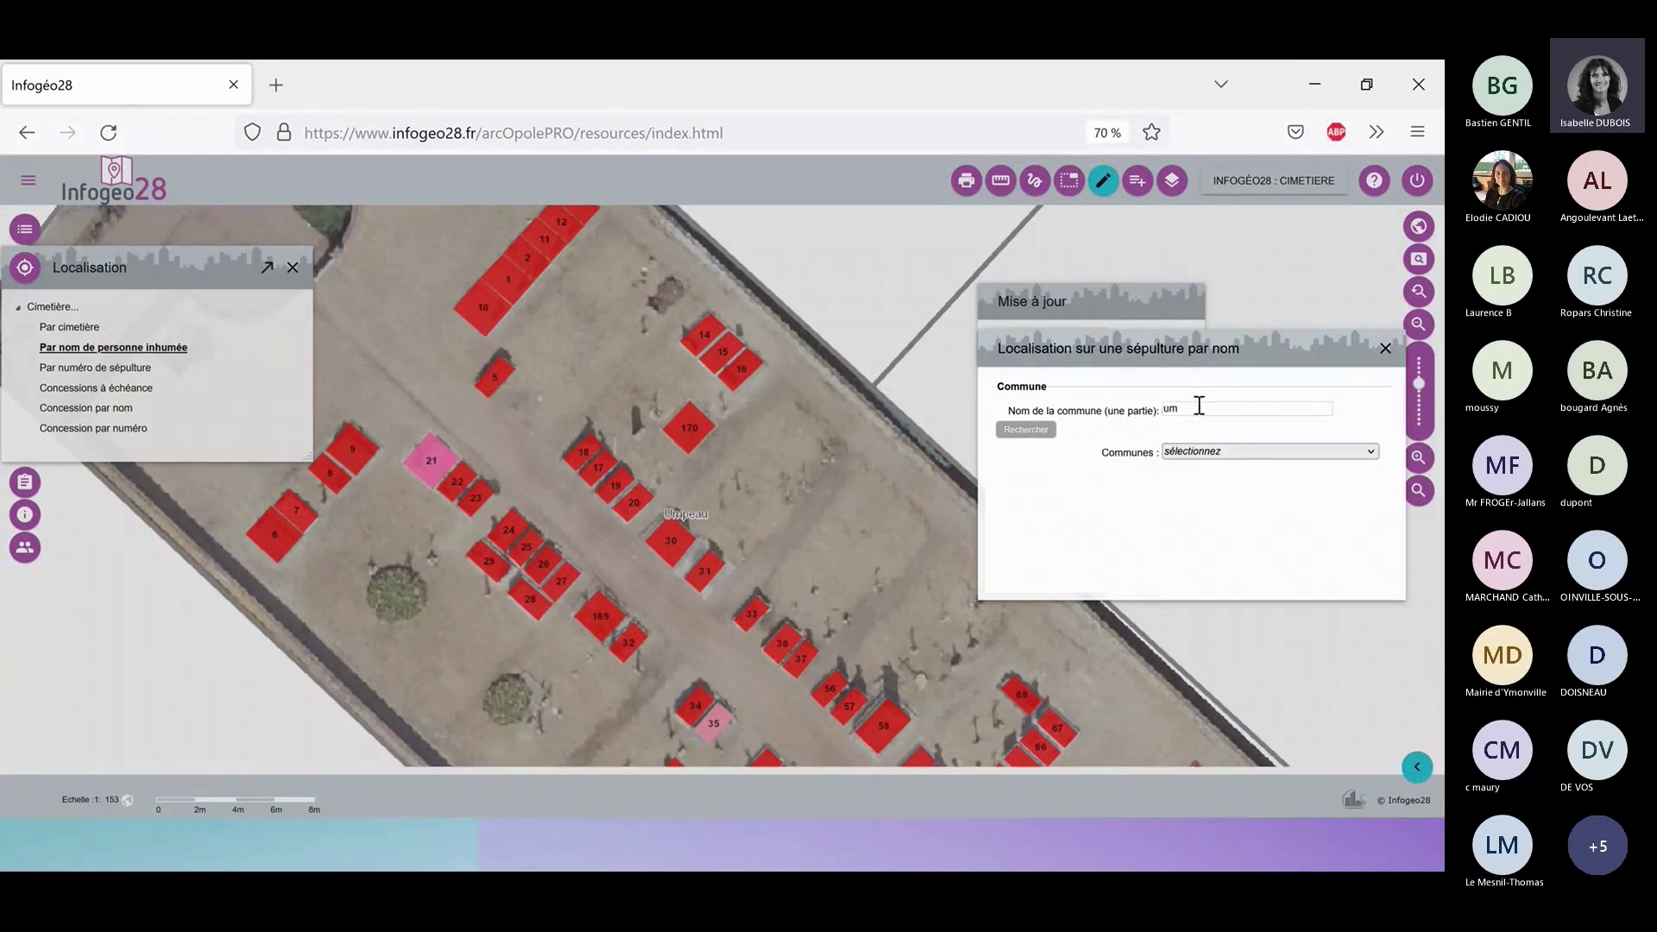
click(1225, 455)
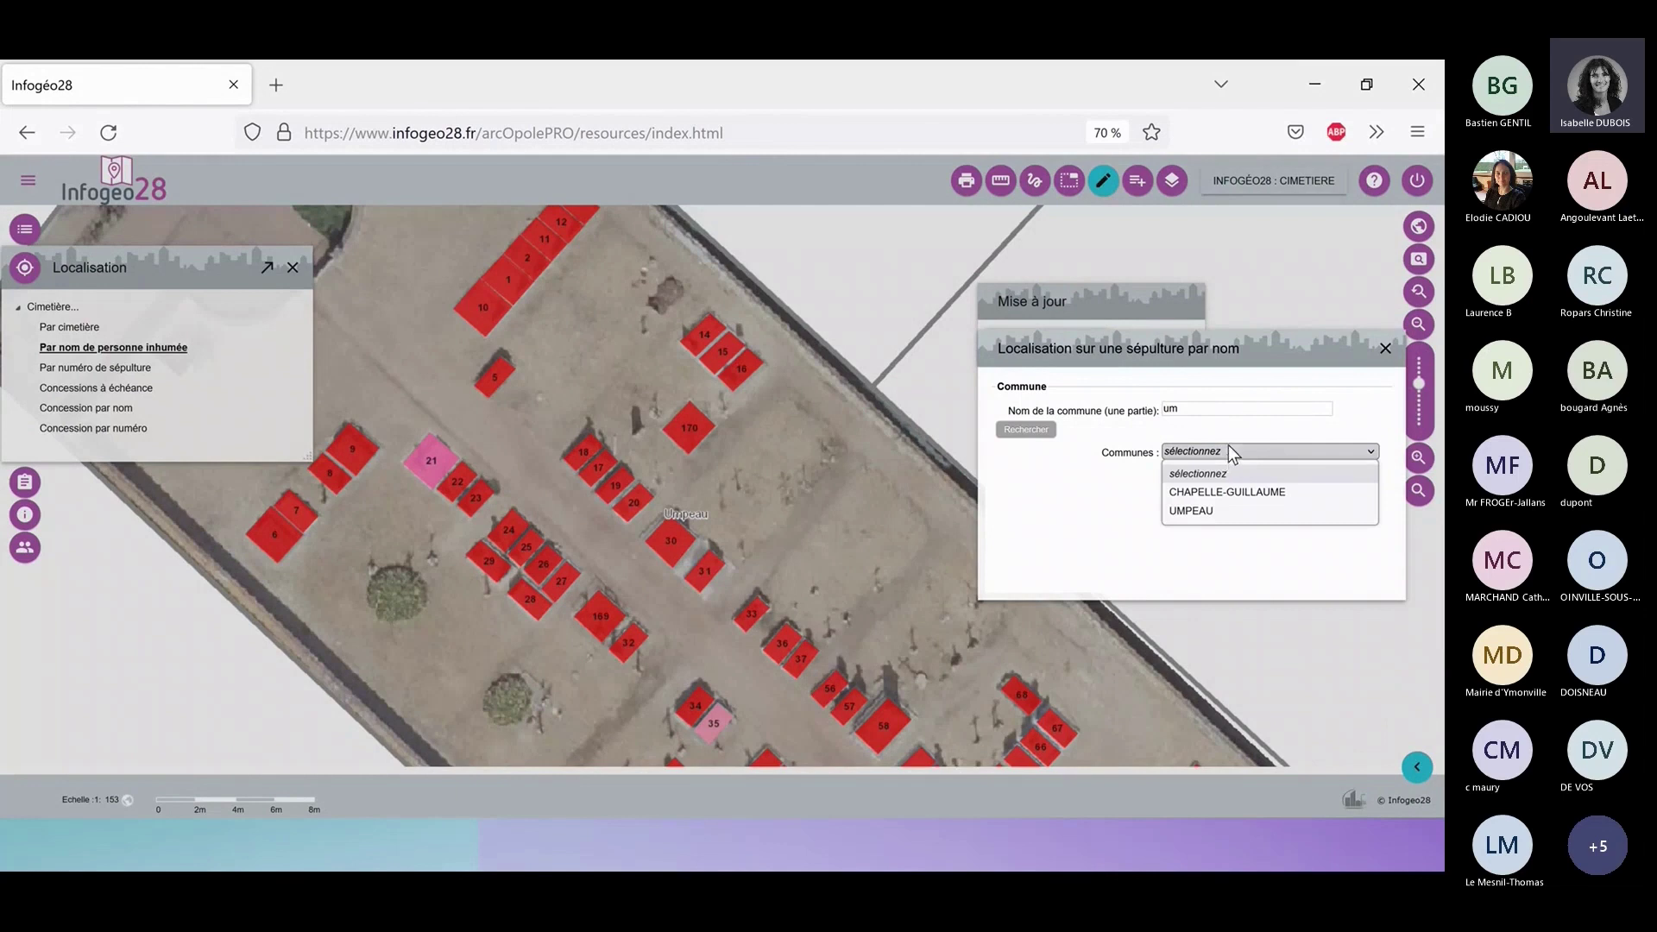
click(1224, 507)
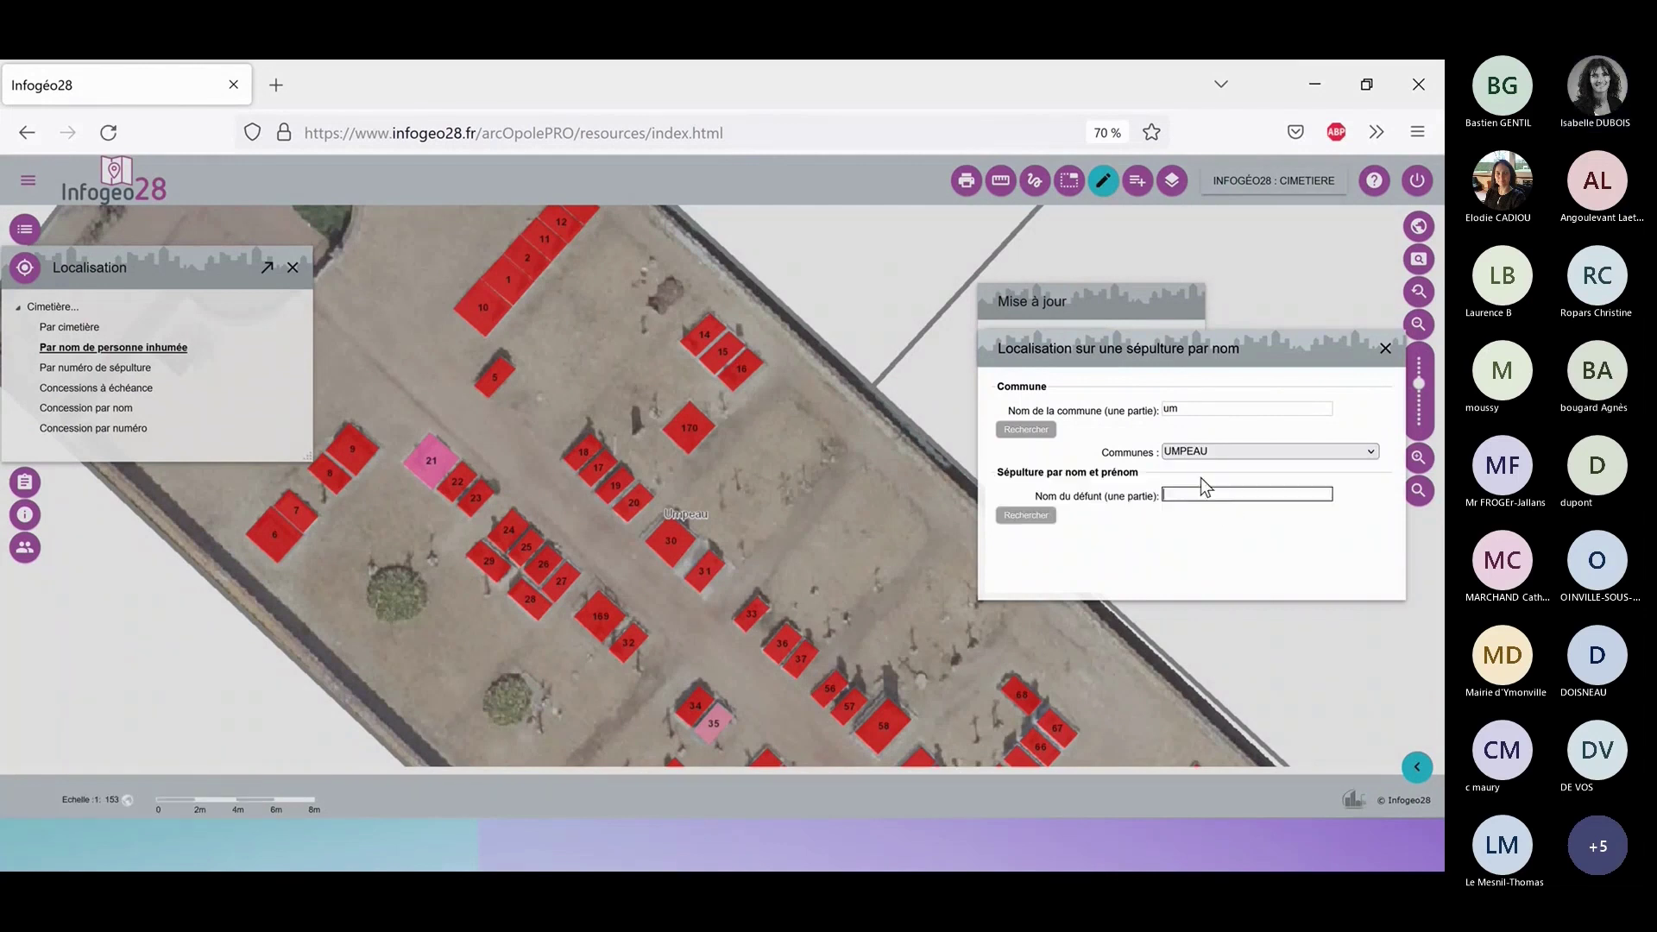
click(1163, 499)
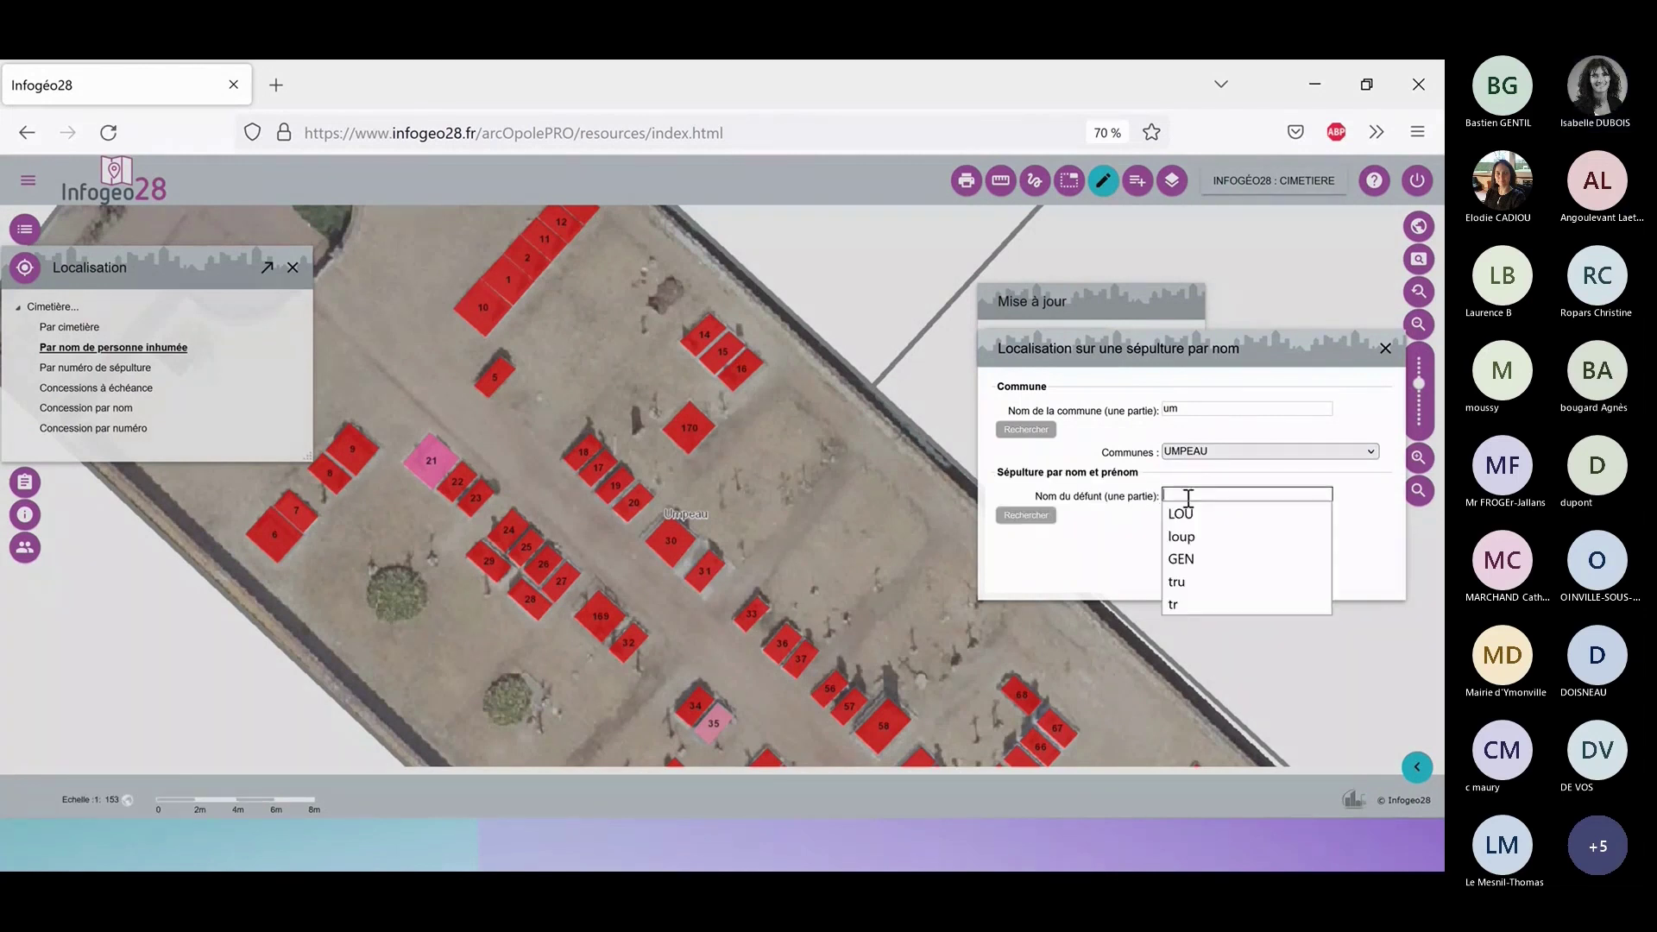
click(1199, 516)
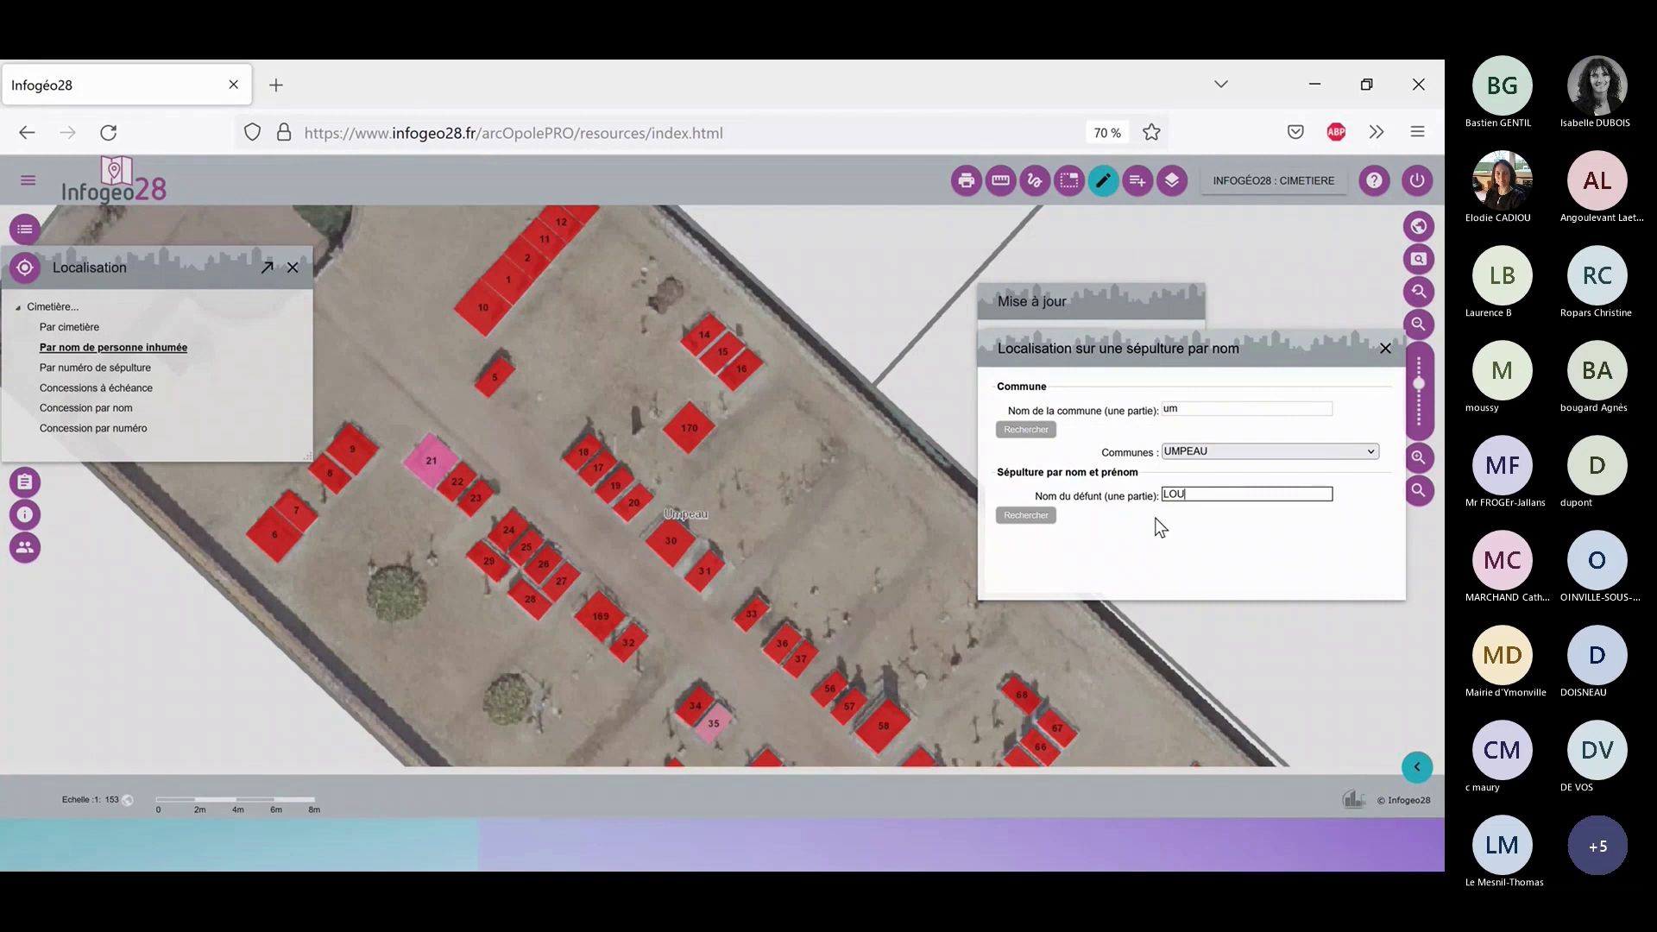
click(1035, 520)
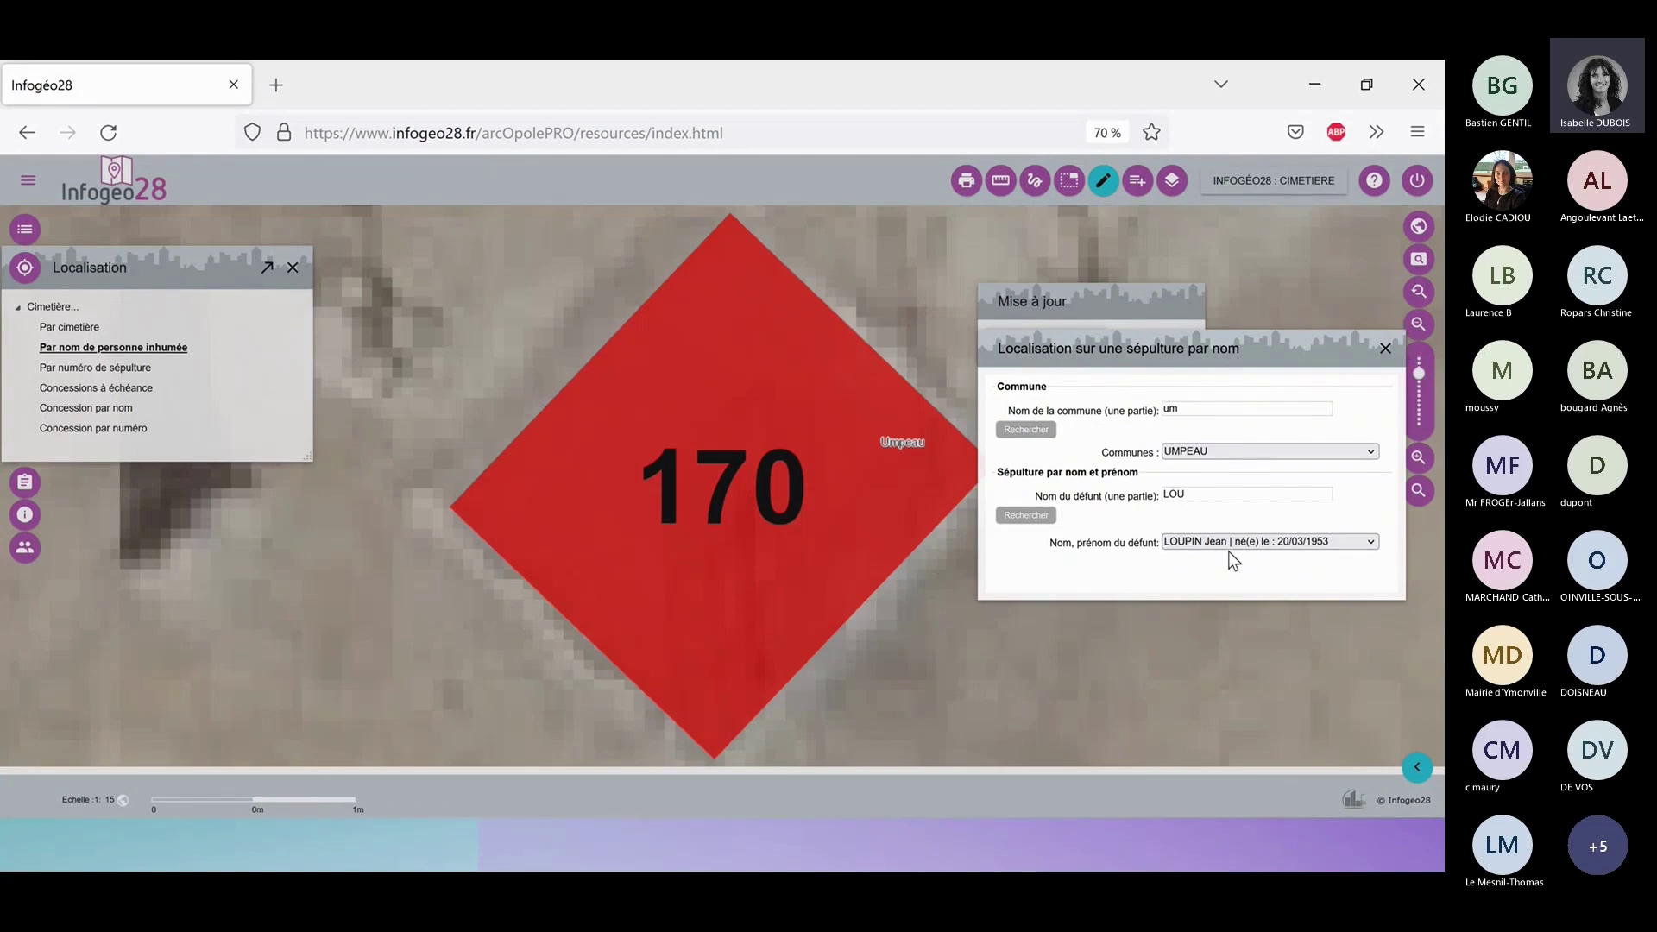
Close the name search and zoom the map out three levels around plot 170.
click(1384, 347)
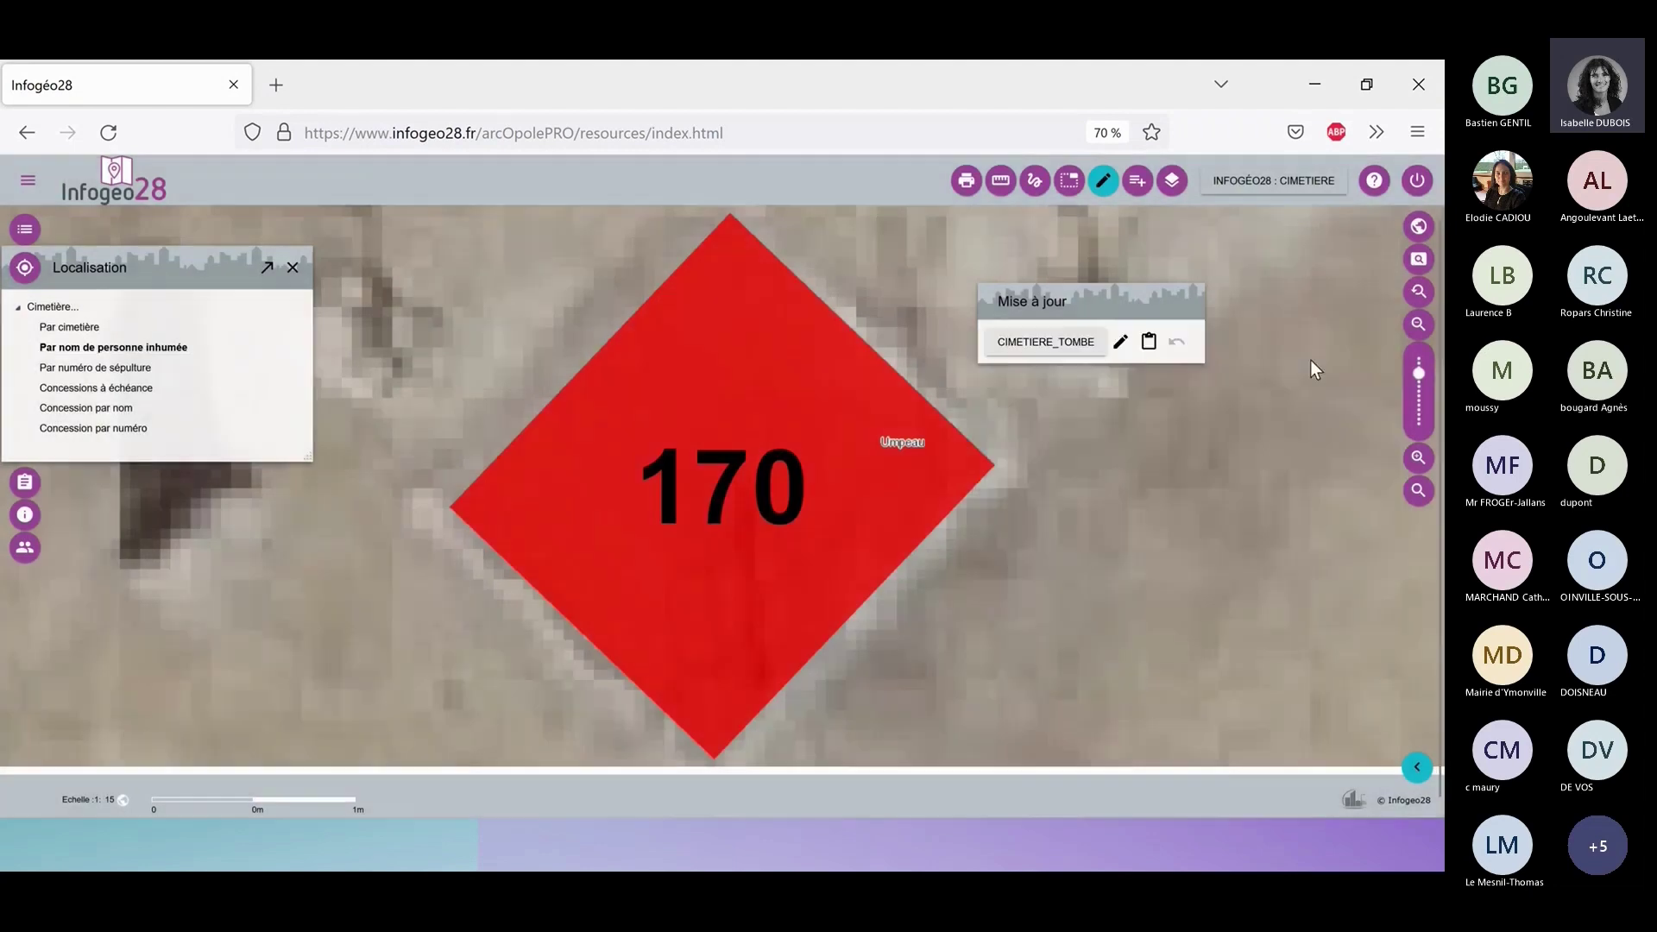
click(1416, 325)
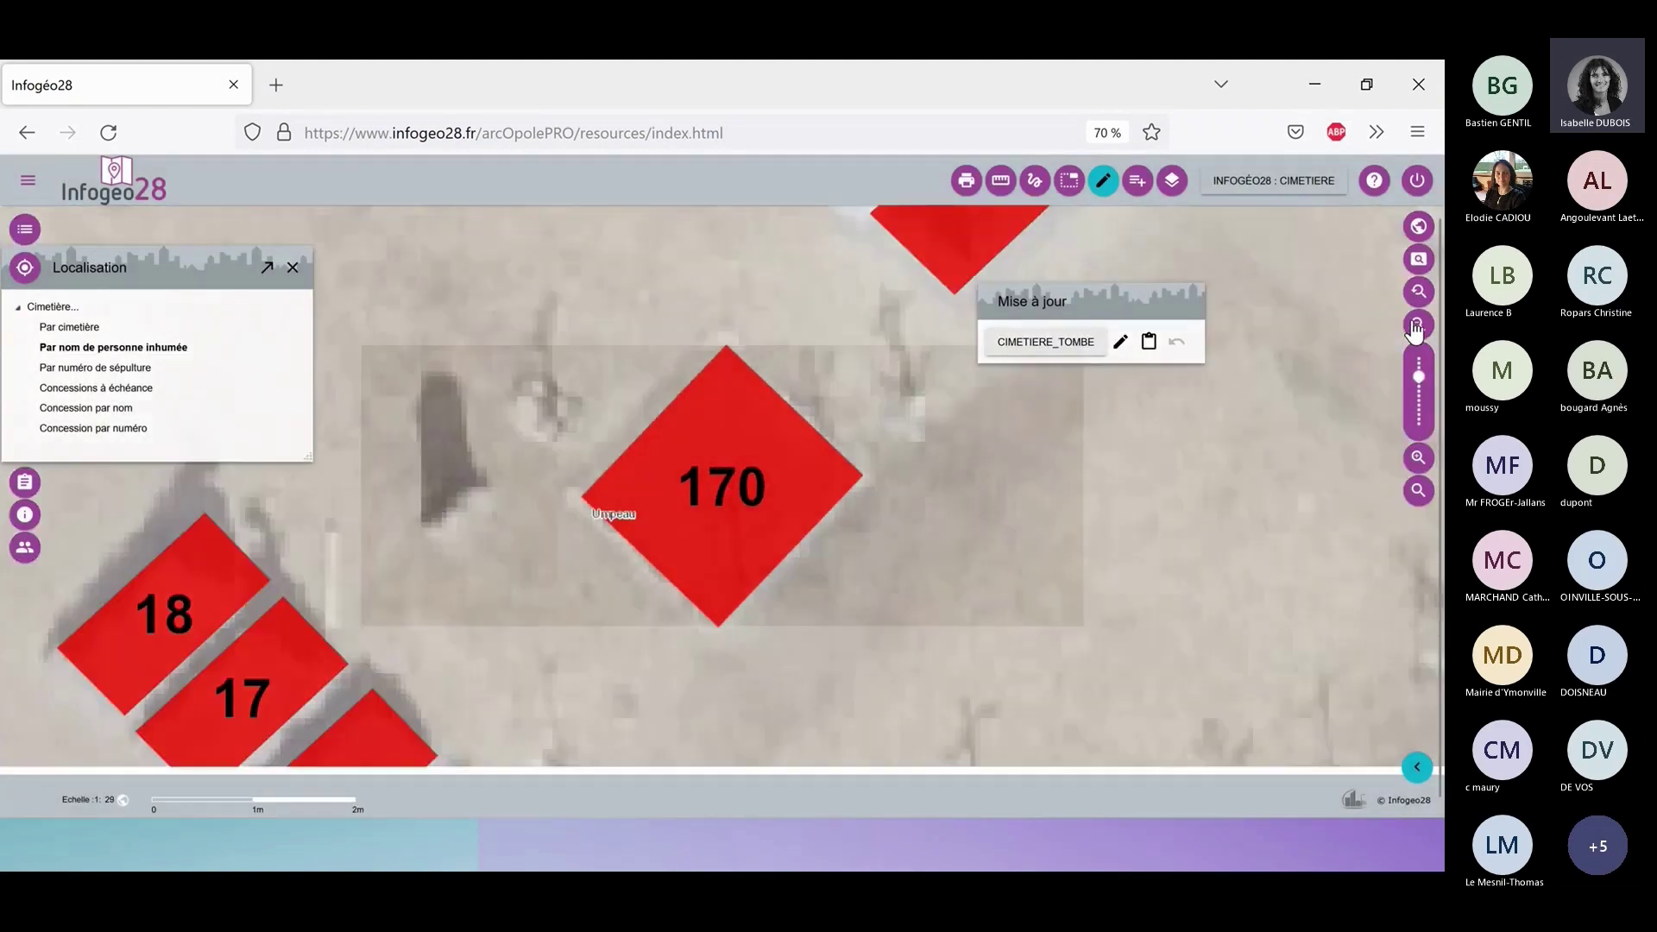
click(1416, 326)
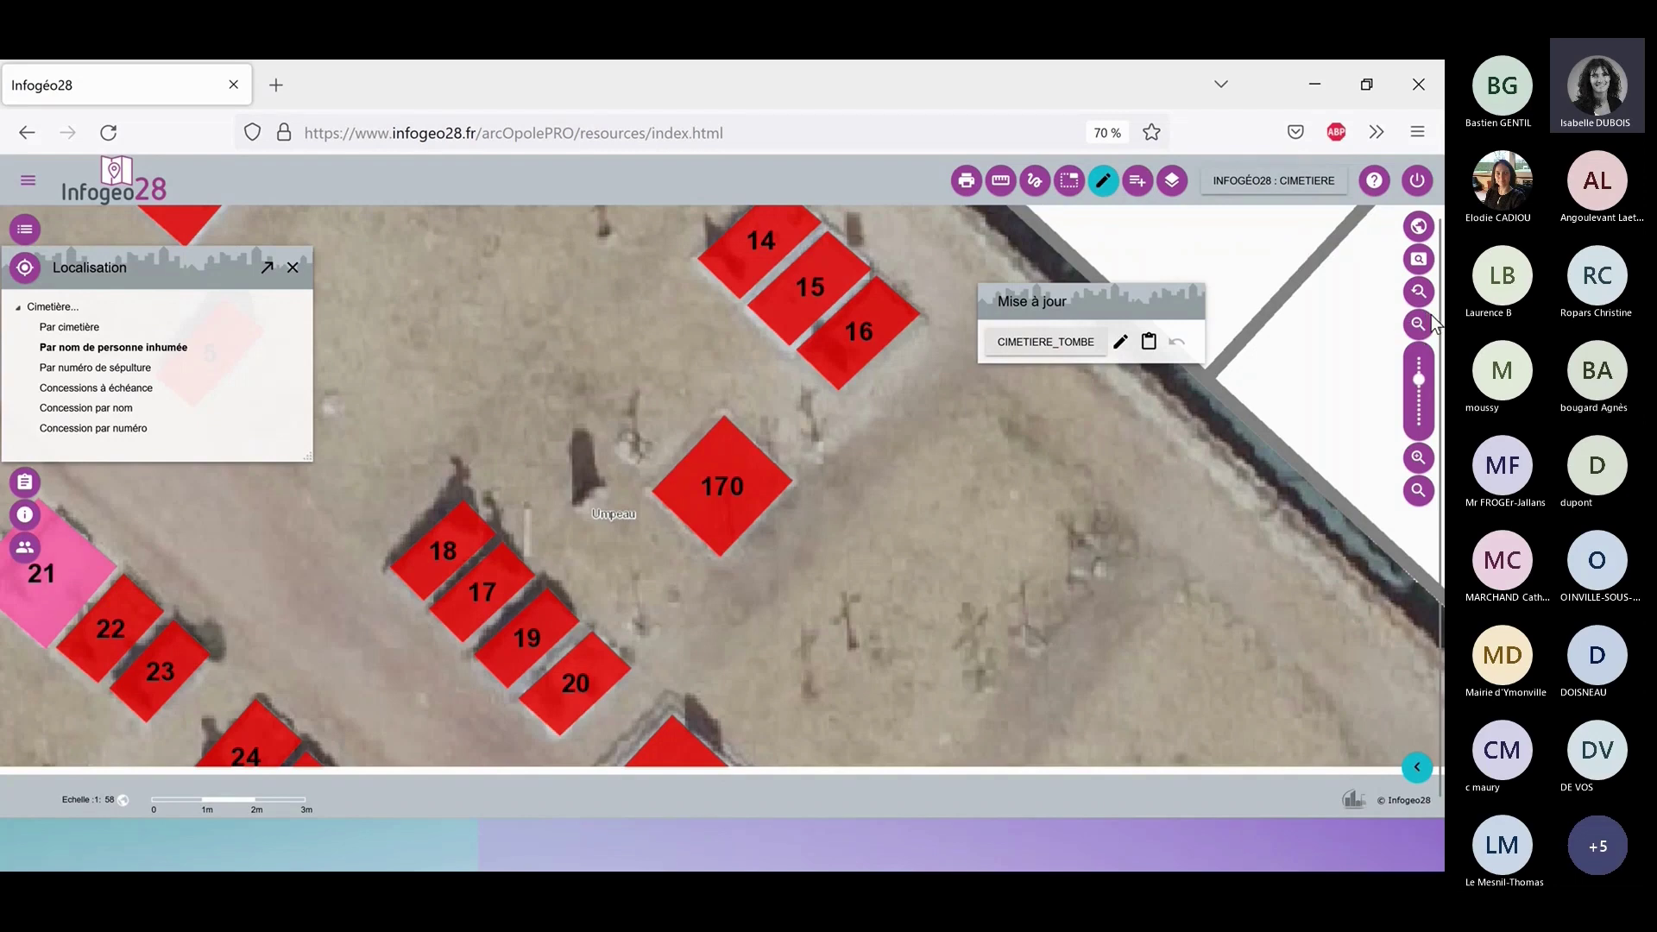
click(1418, 326)
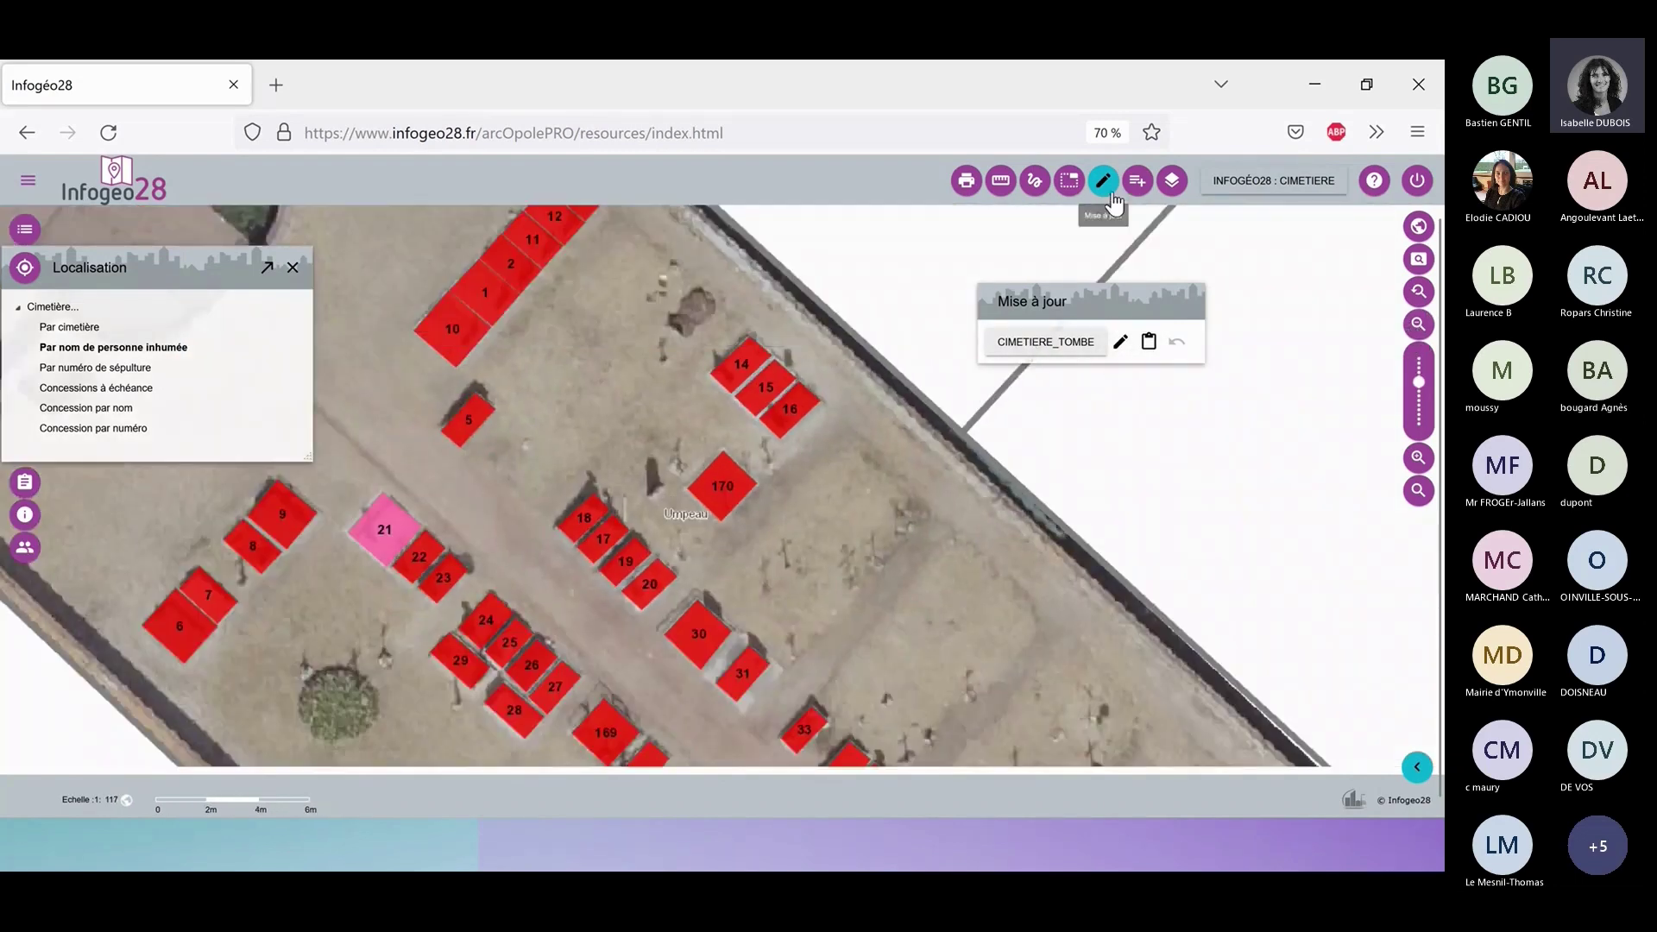
Turn off Mise à jour editing, then advance the presentation to the next slide.
click(1103, 180)
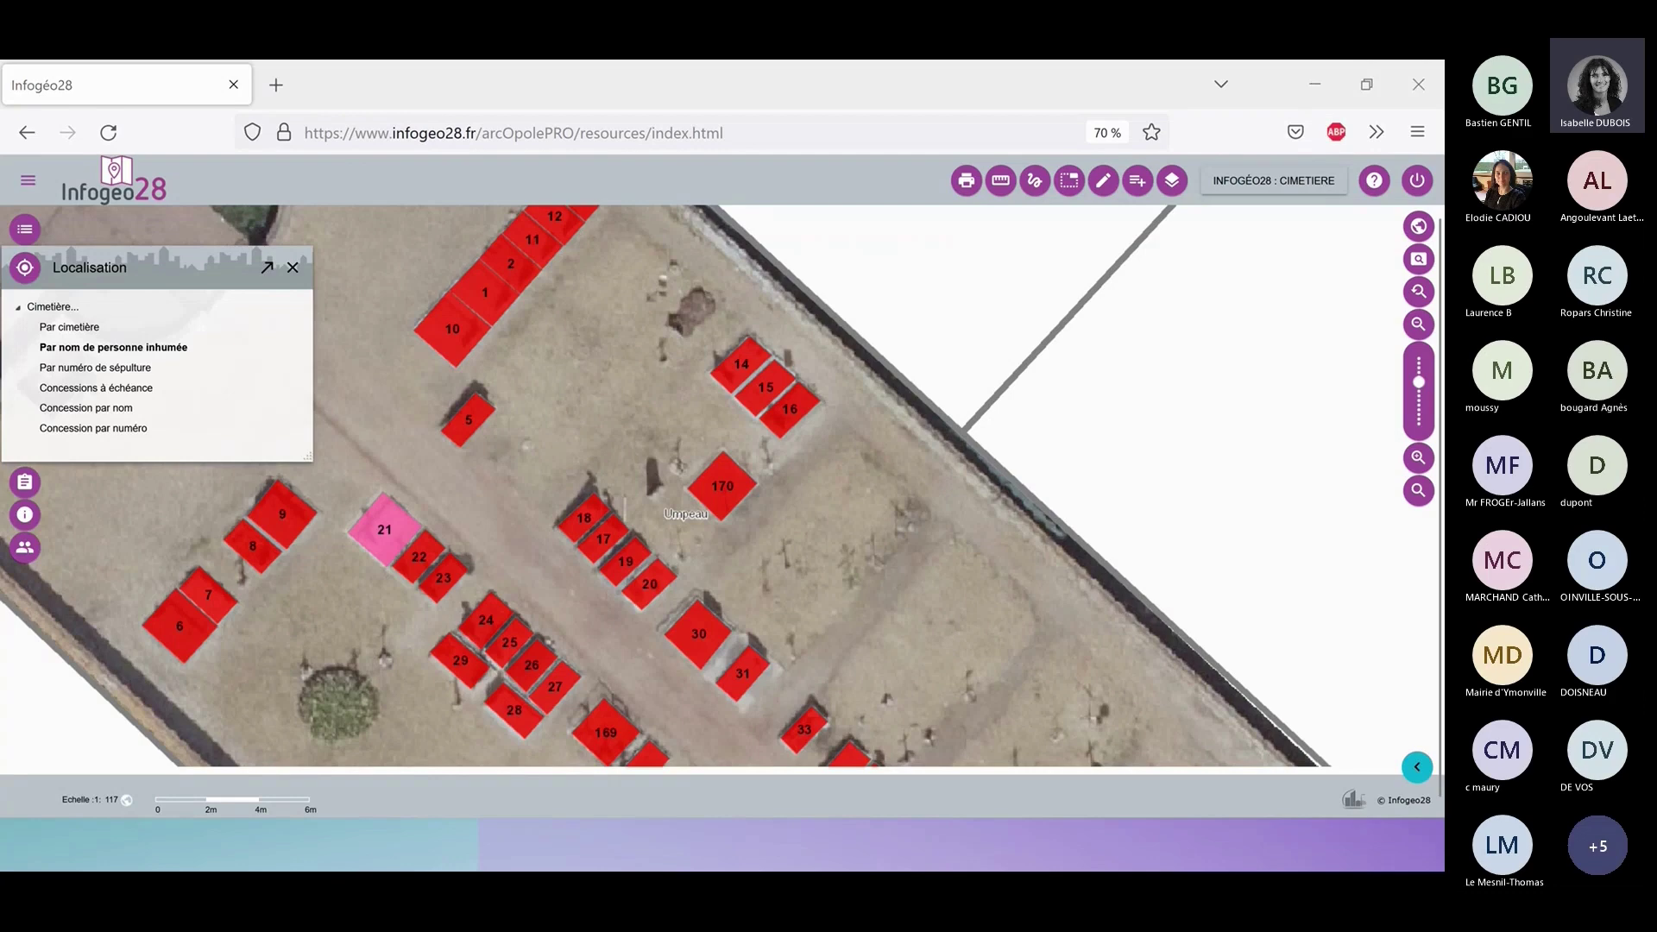
key(Right)
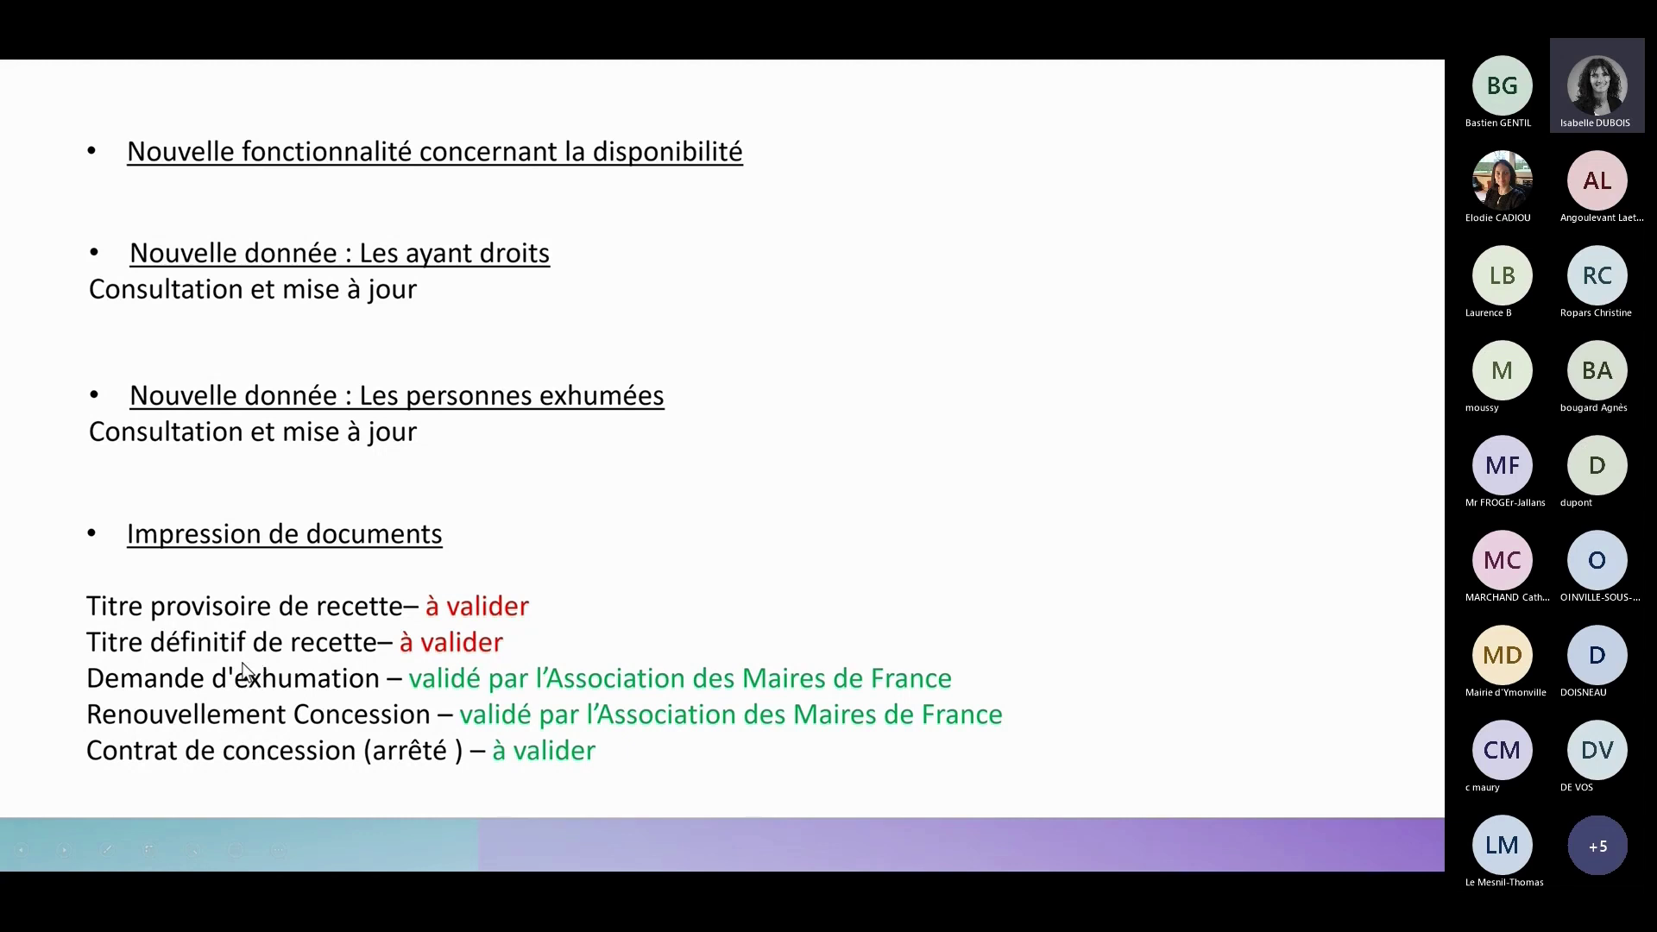
Switch from PowerPoint back to the Infogéo28 cemetery map with Alt+Tab.
key(alt+Tab)
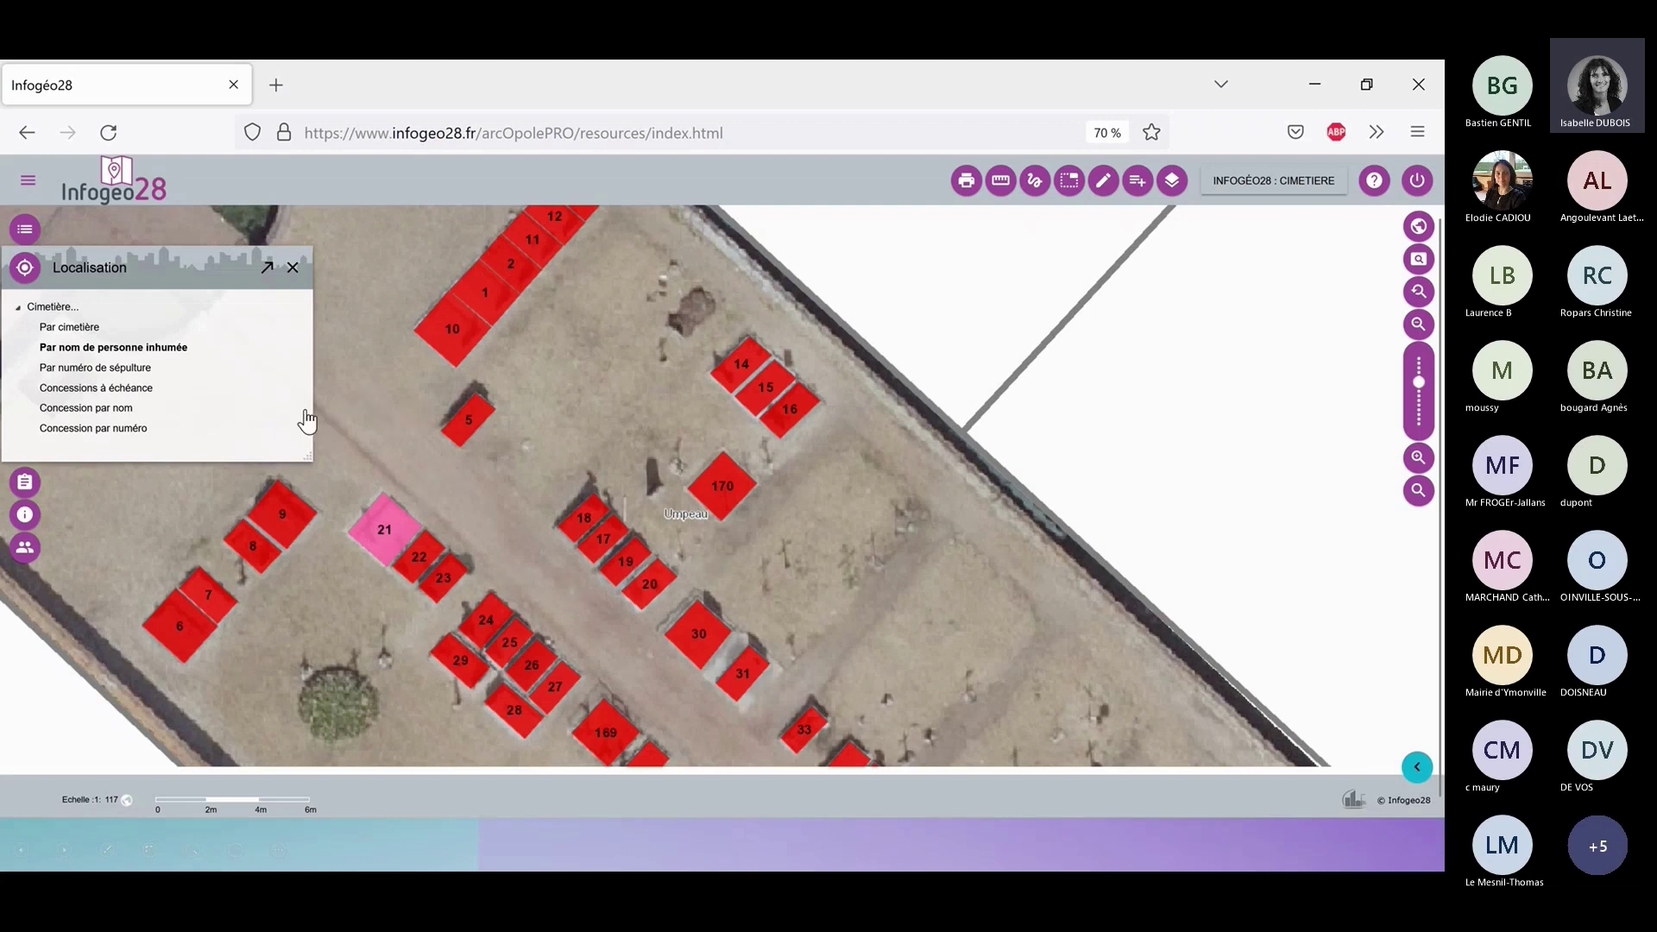
Close the Localisation panel and query the information for plot 170 on the map.
click(292, 268)
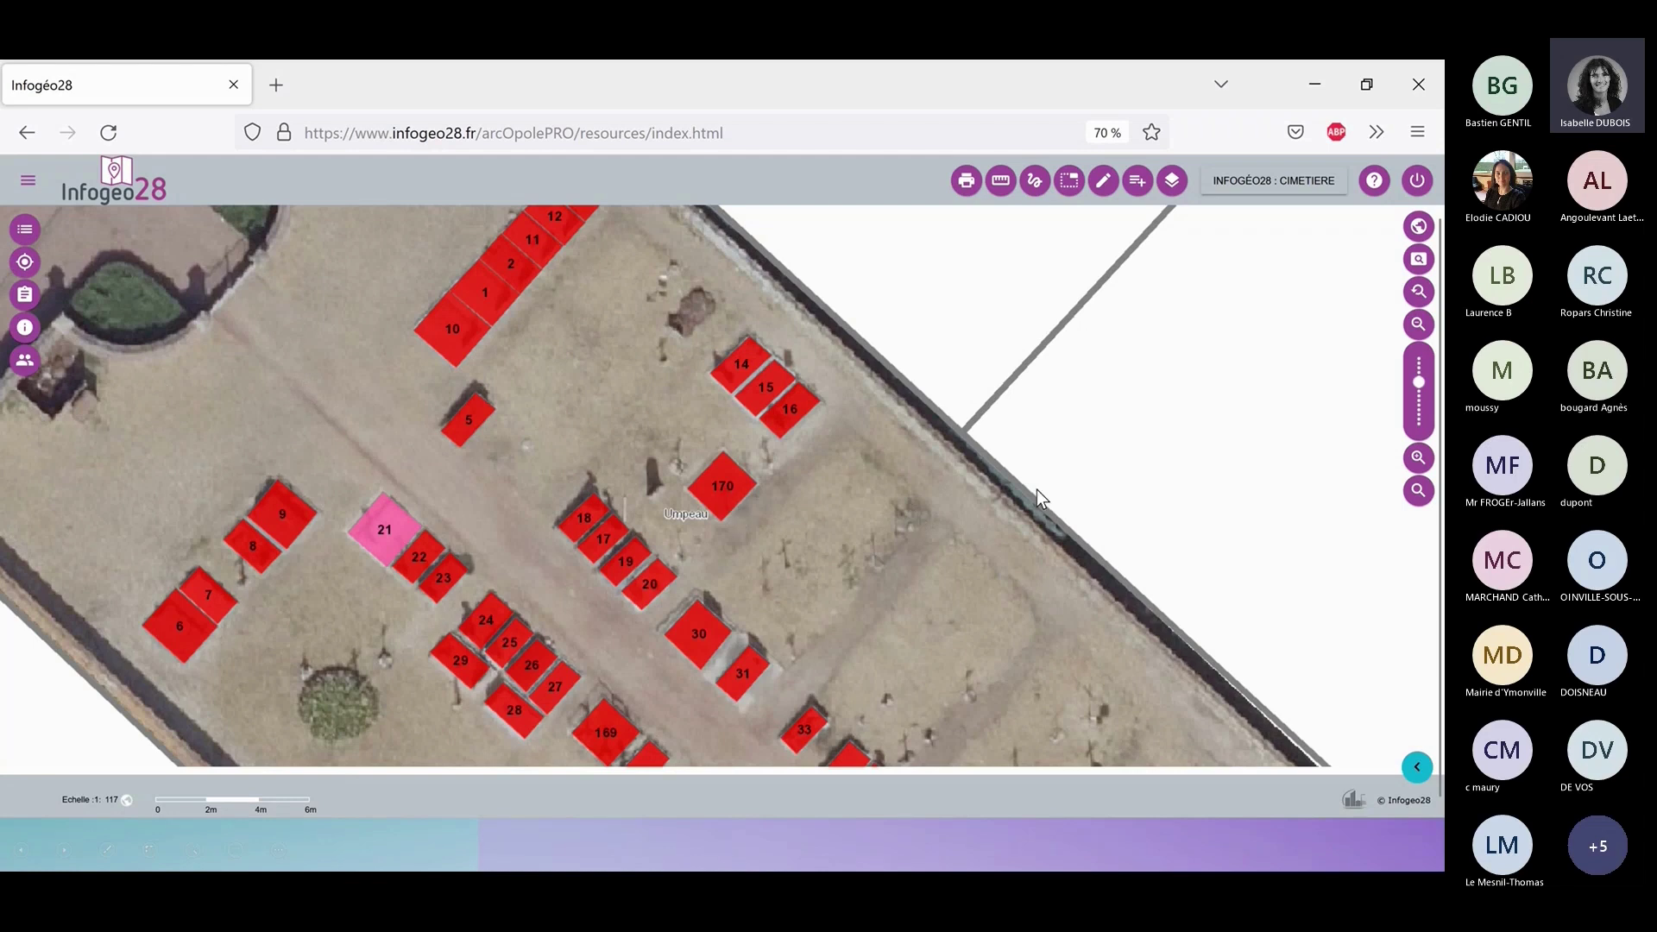
click(730, 481)
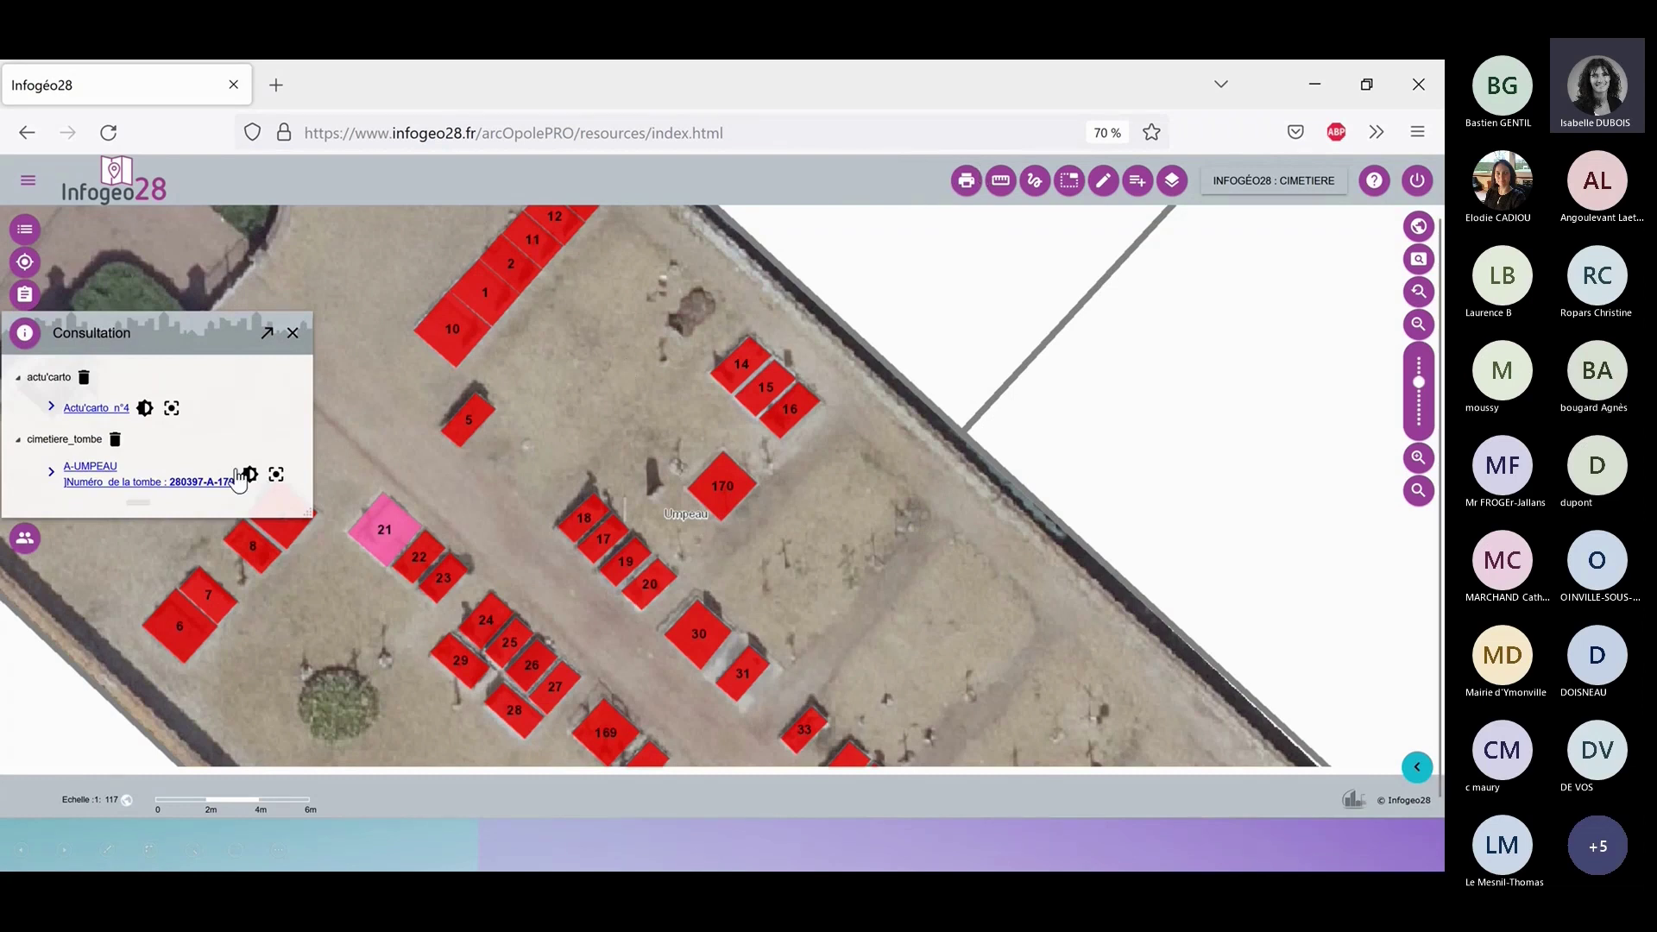
Open tomb 280397-A-170's Concession details and bring up the A4 Contrat de concession print dialog.
click(132, 483)
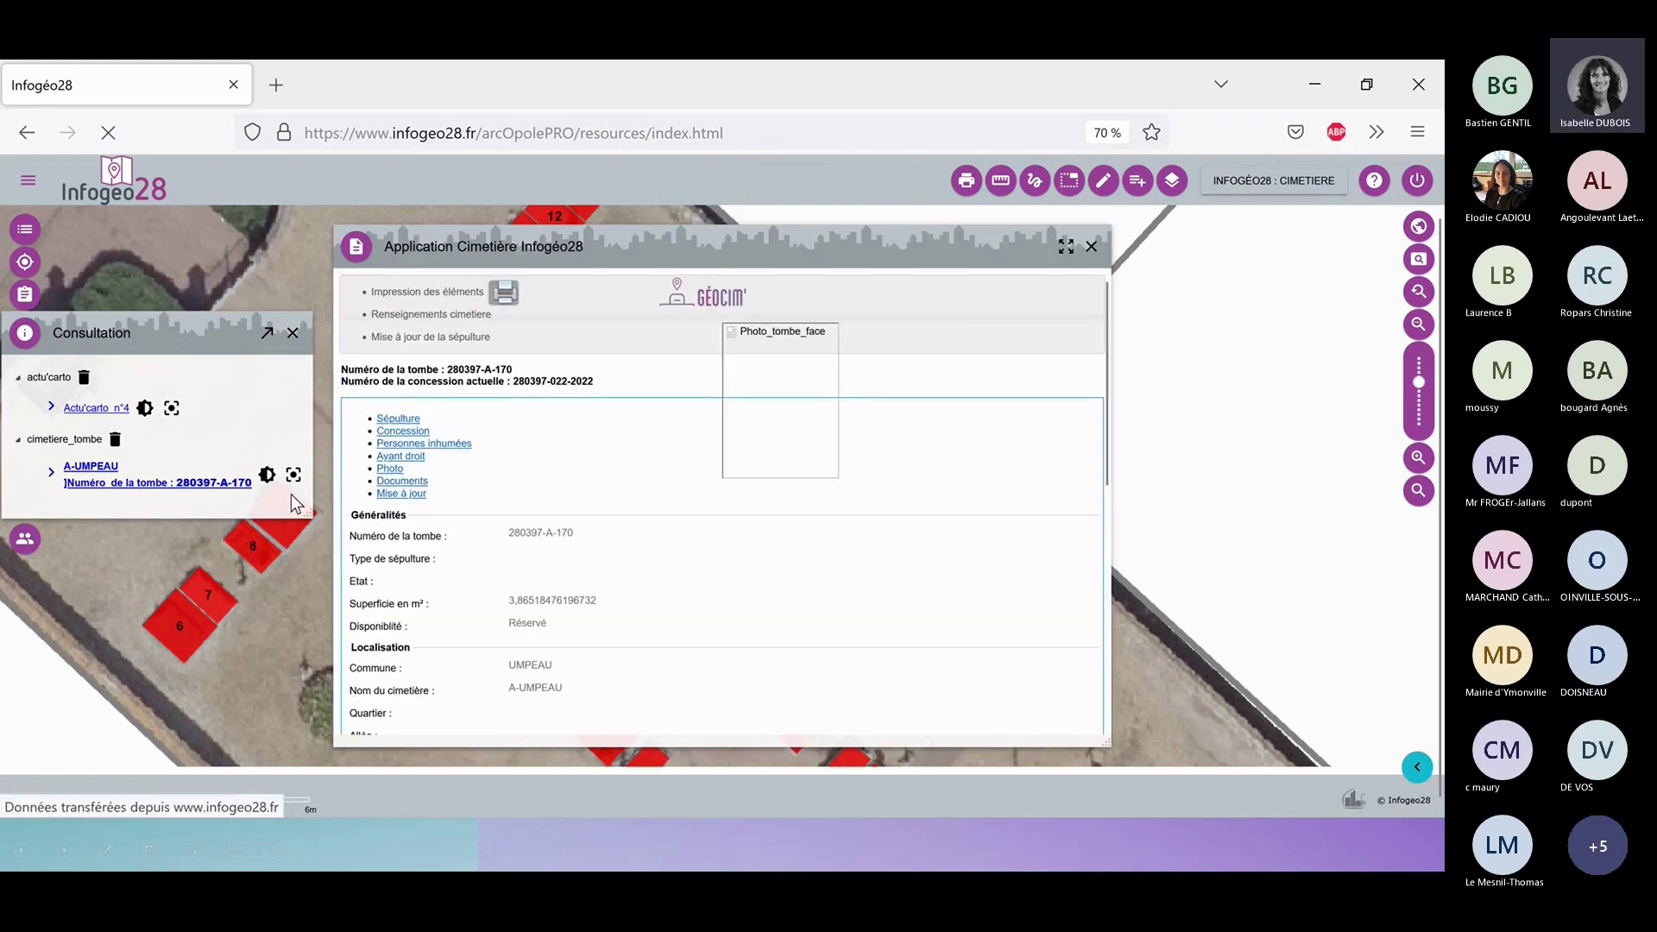
click(450, 420)
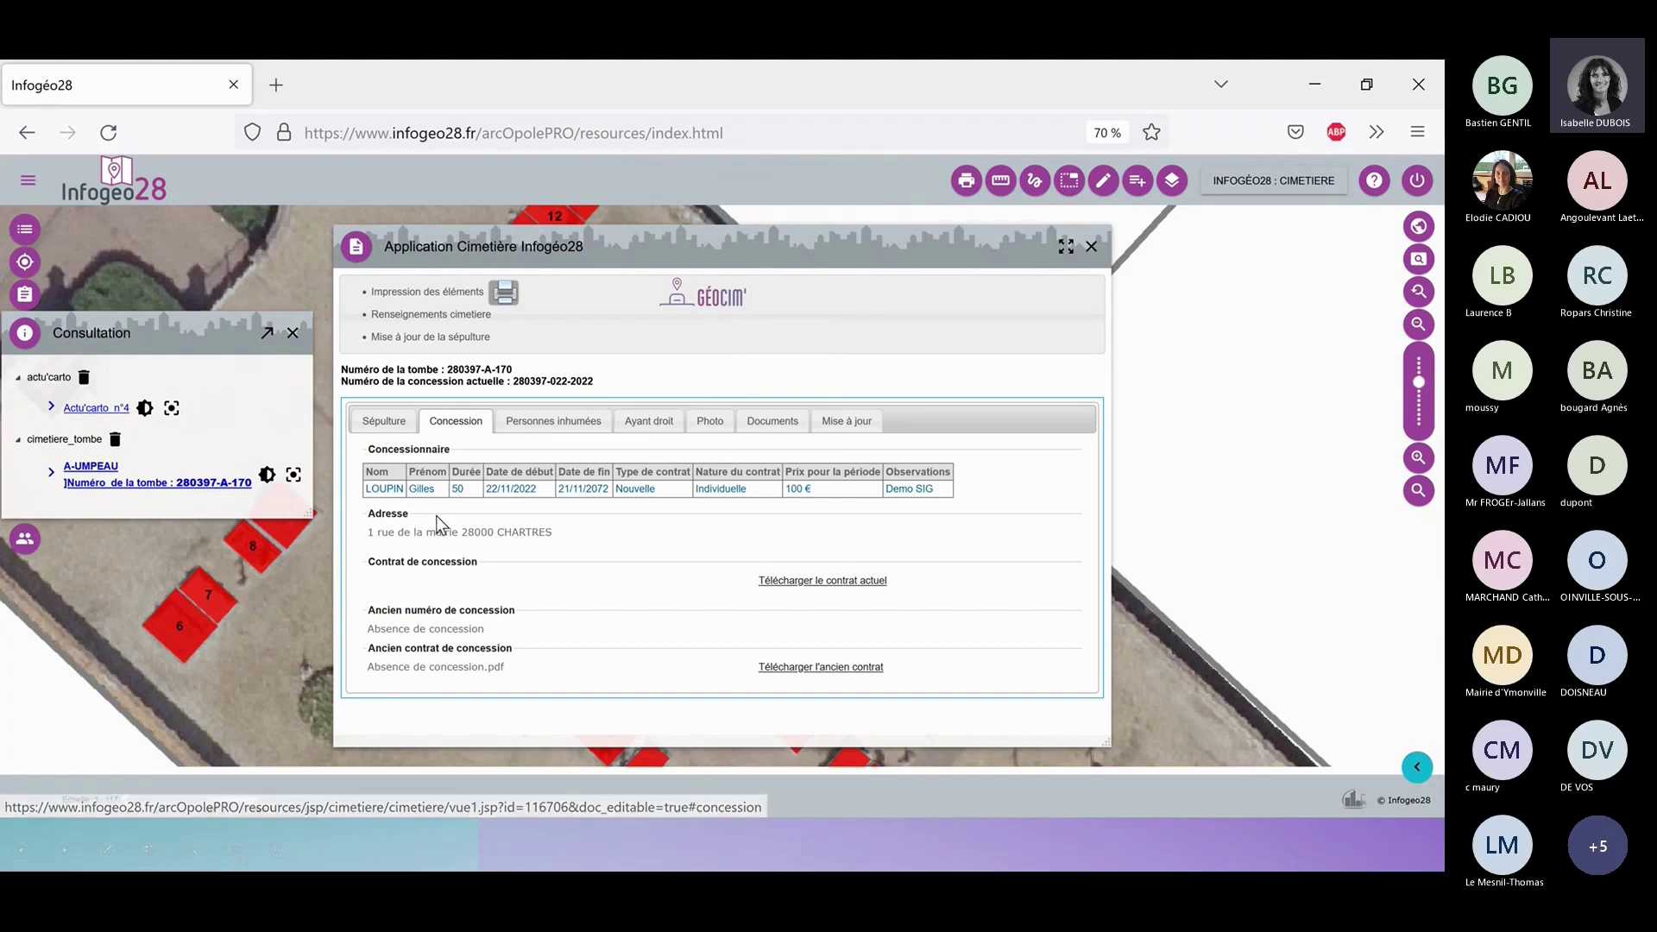
drag(624, 259, 291, 244)
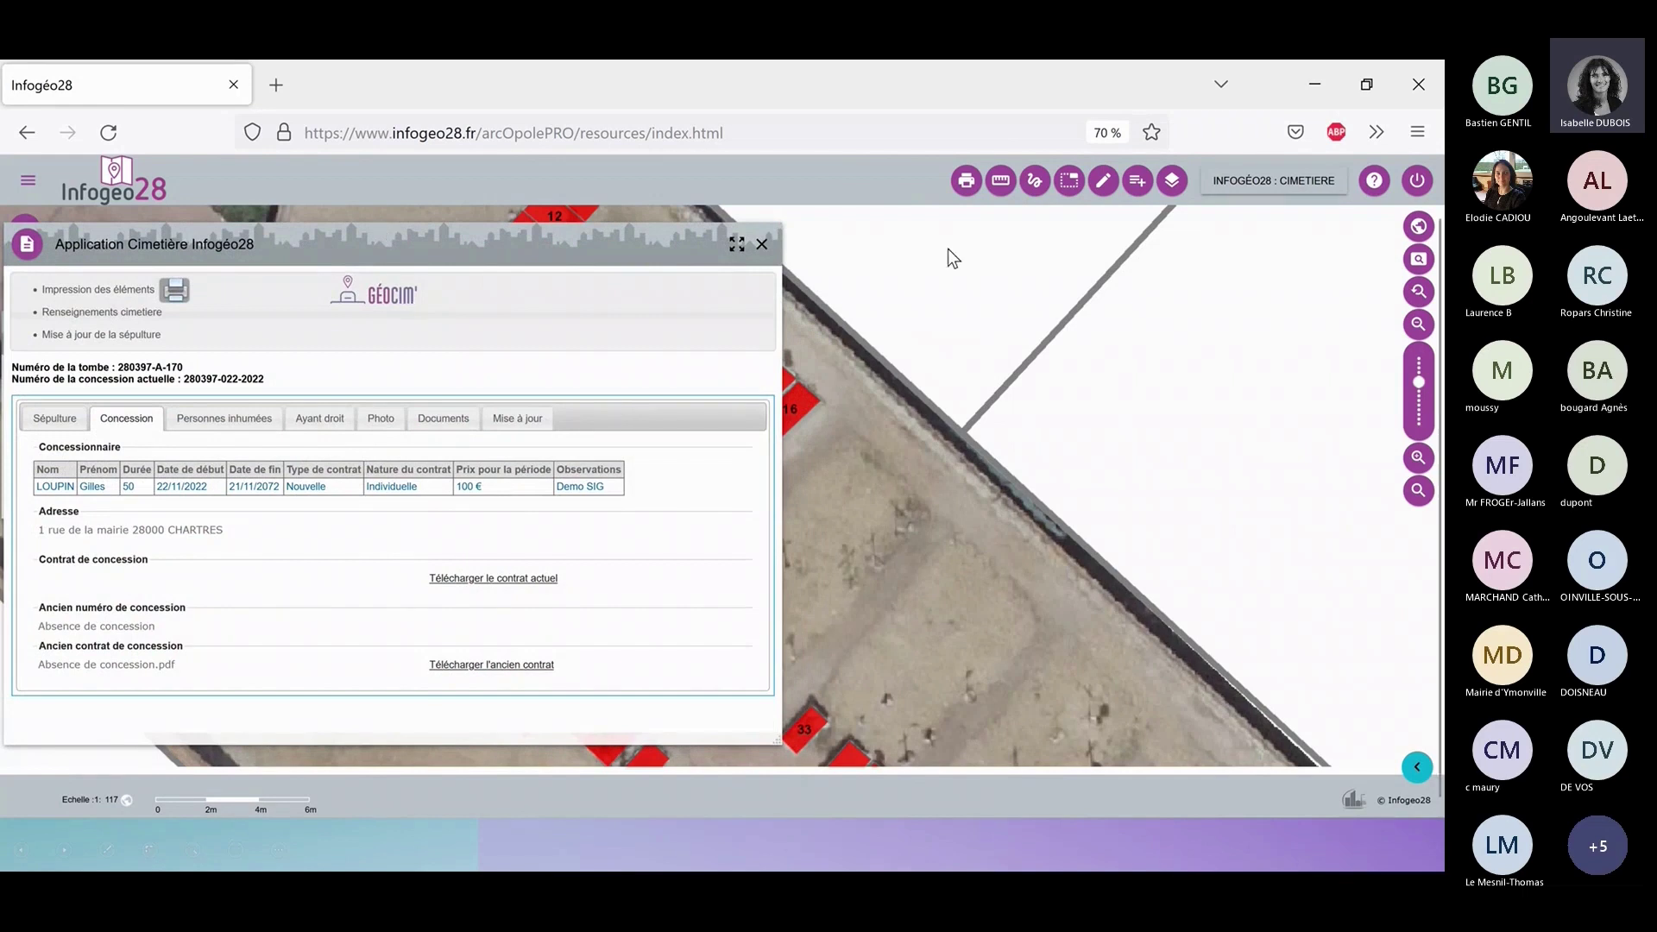
click(966, 182)
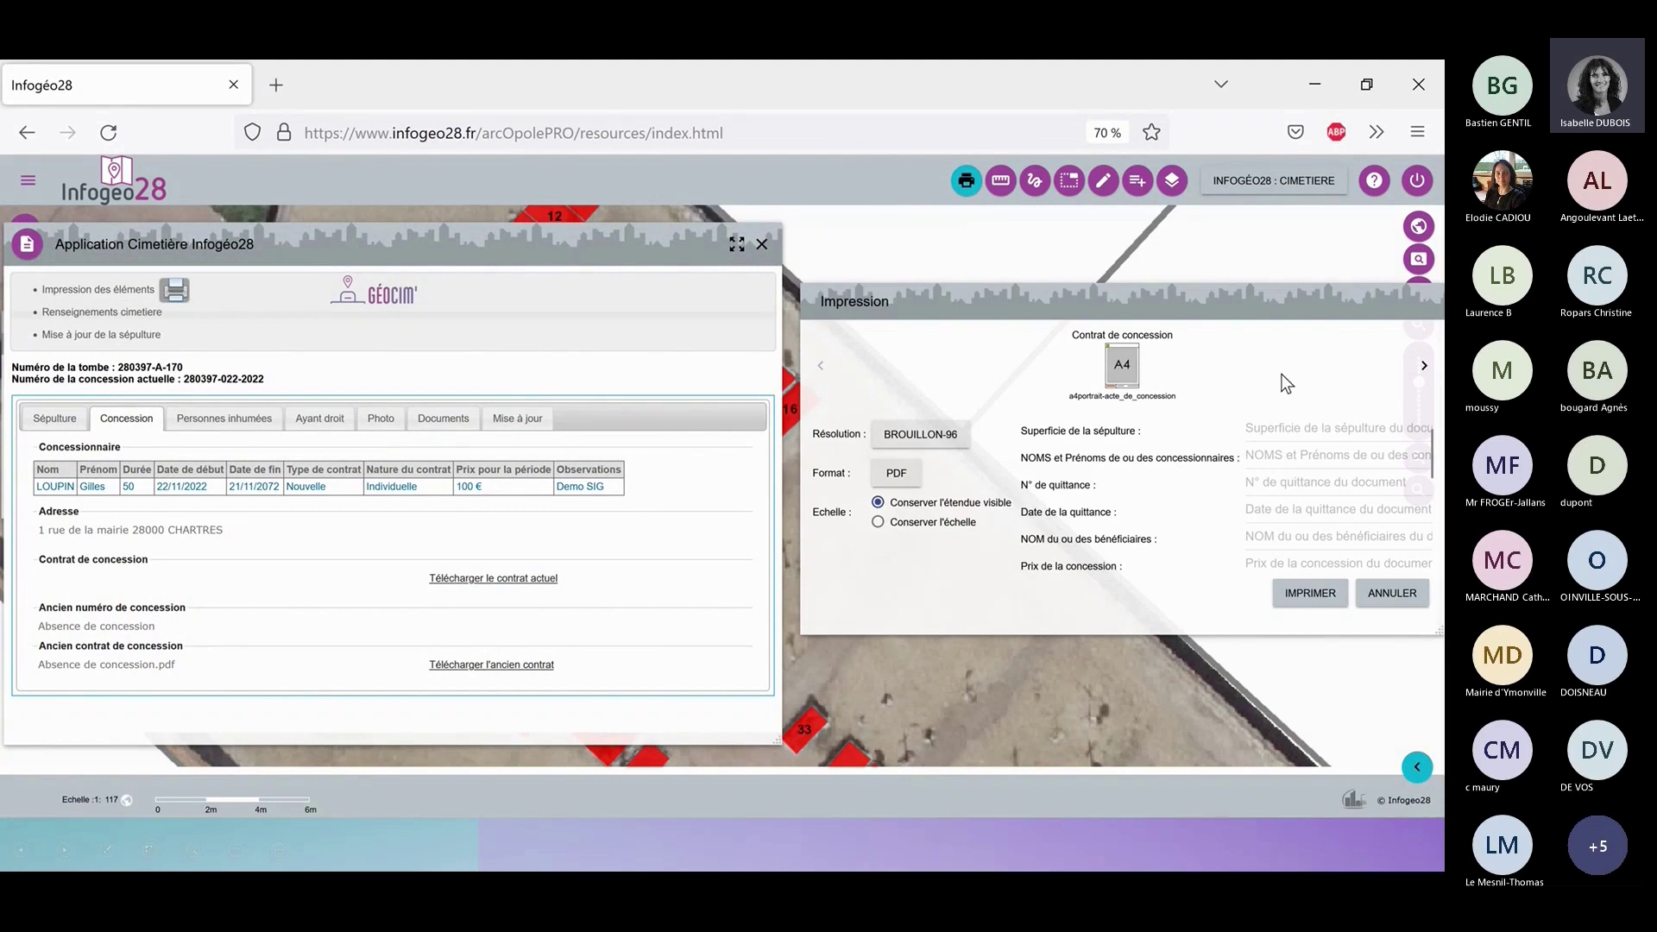
Generate the A4 Contrat de concession document from the Impression panel.
click(1313, 429)
click(1310, 596)
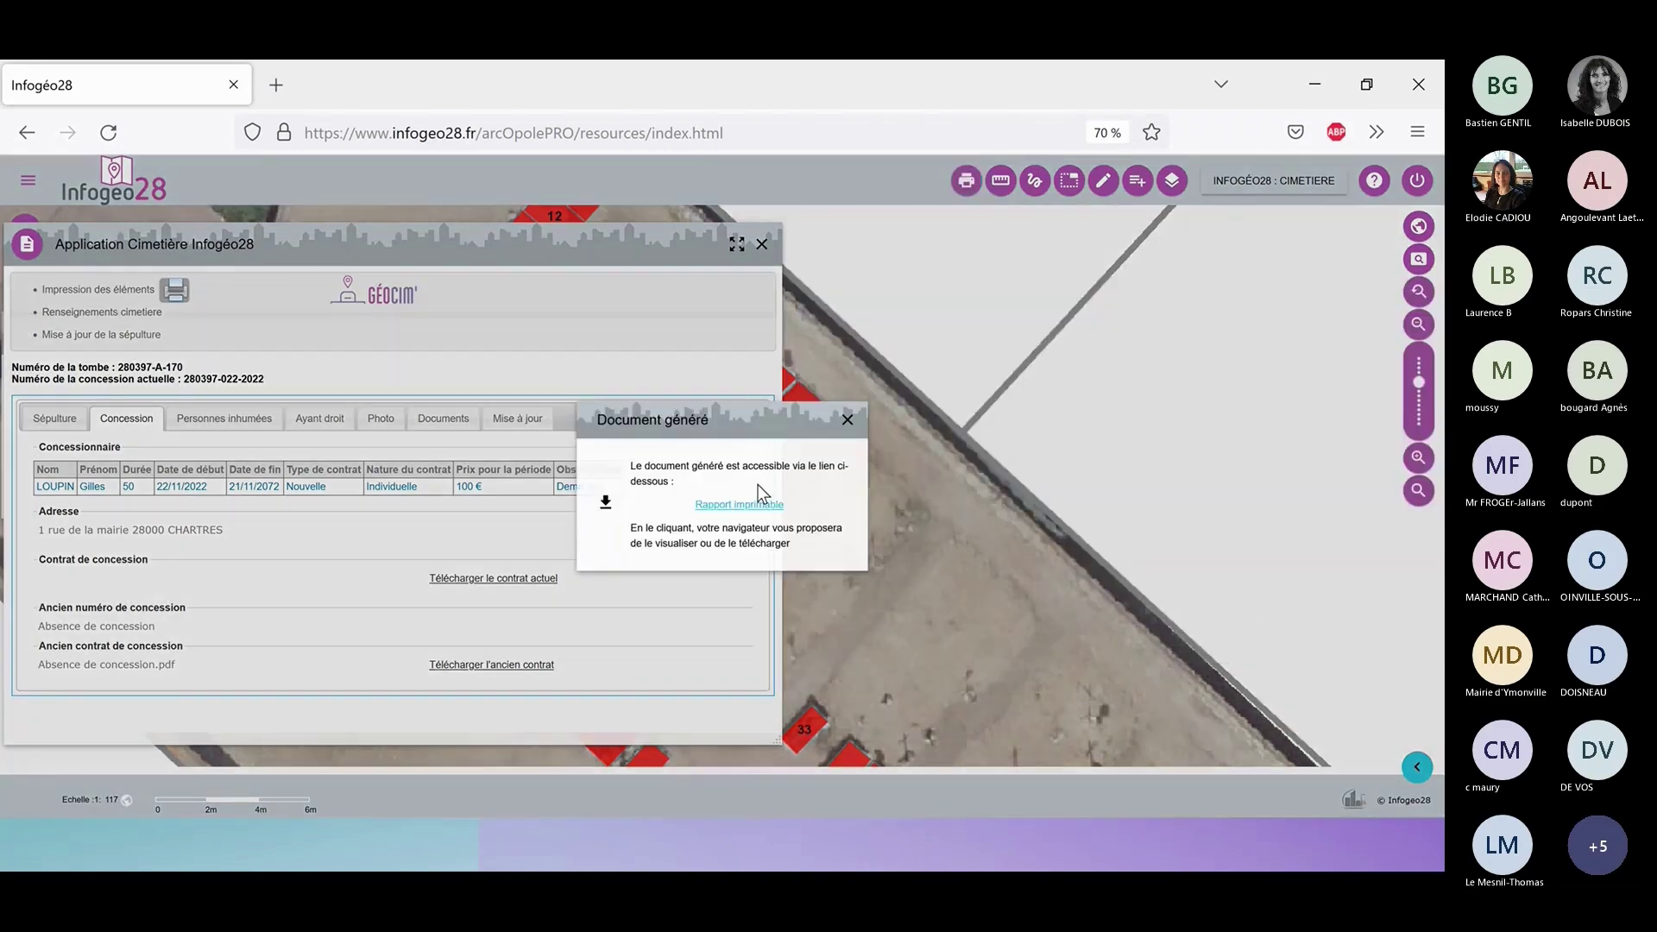
Open the downloaded aOp.pdf in its own tab and look over the one-page Concession de Terrain form.
click(752, 505)
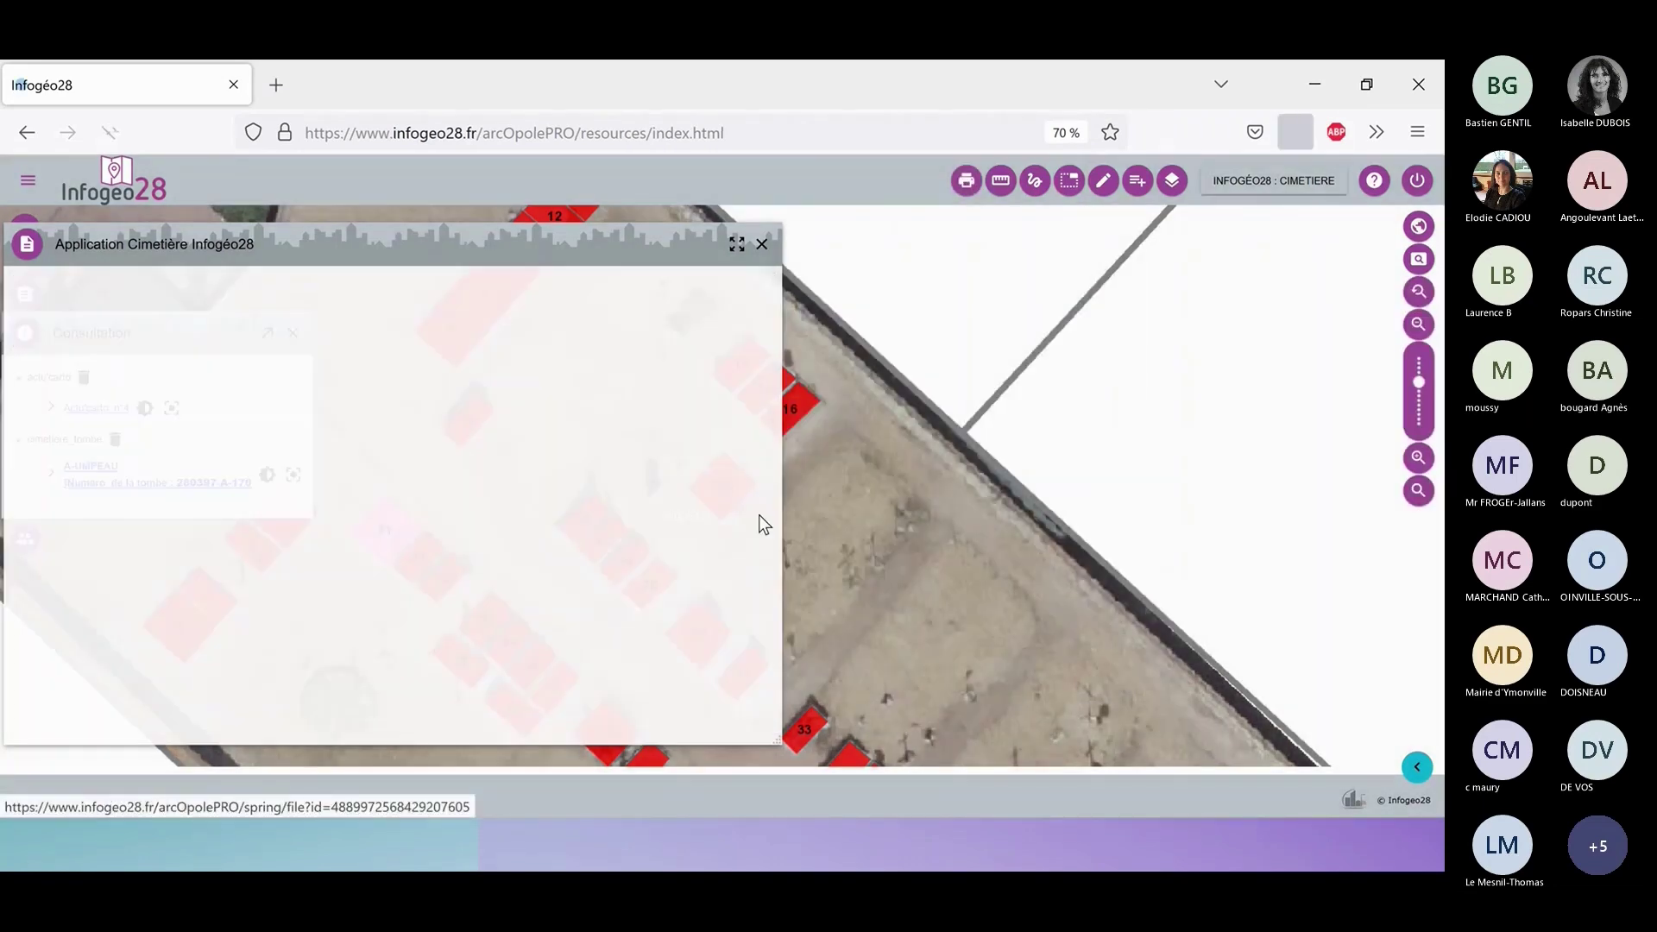
drag(803, 187, 293, 90)
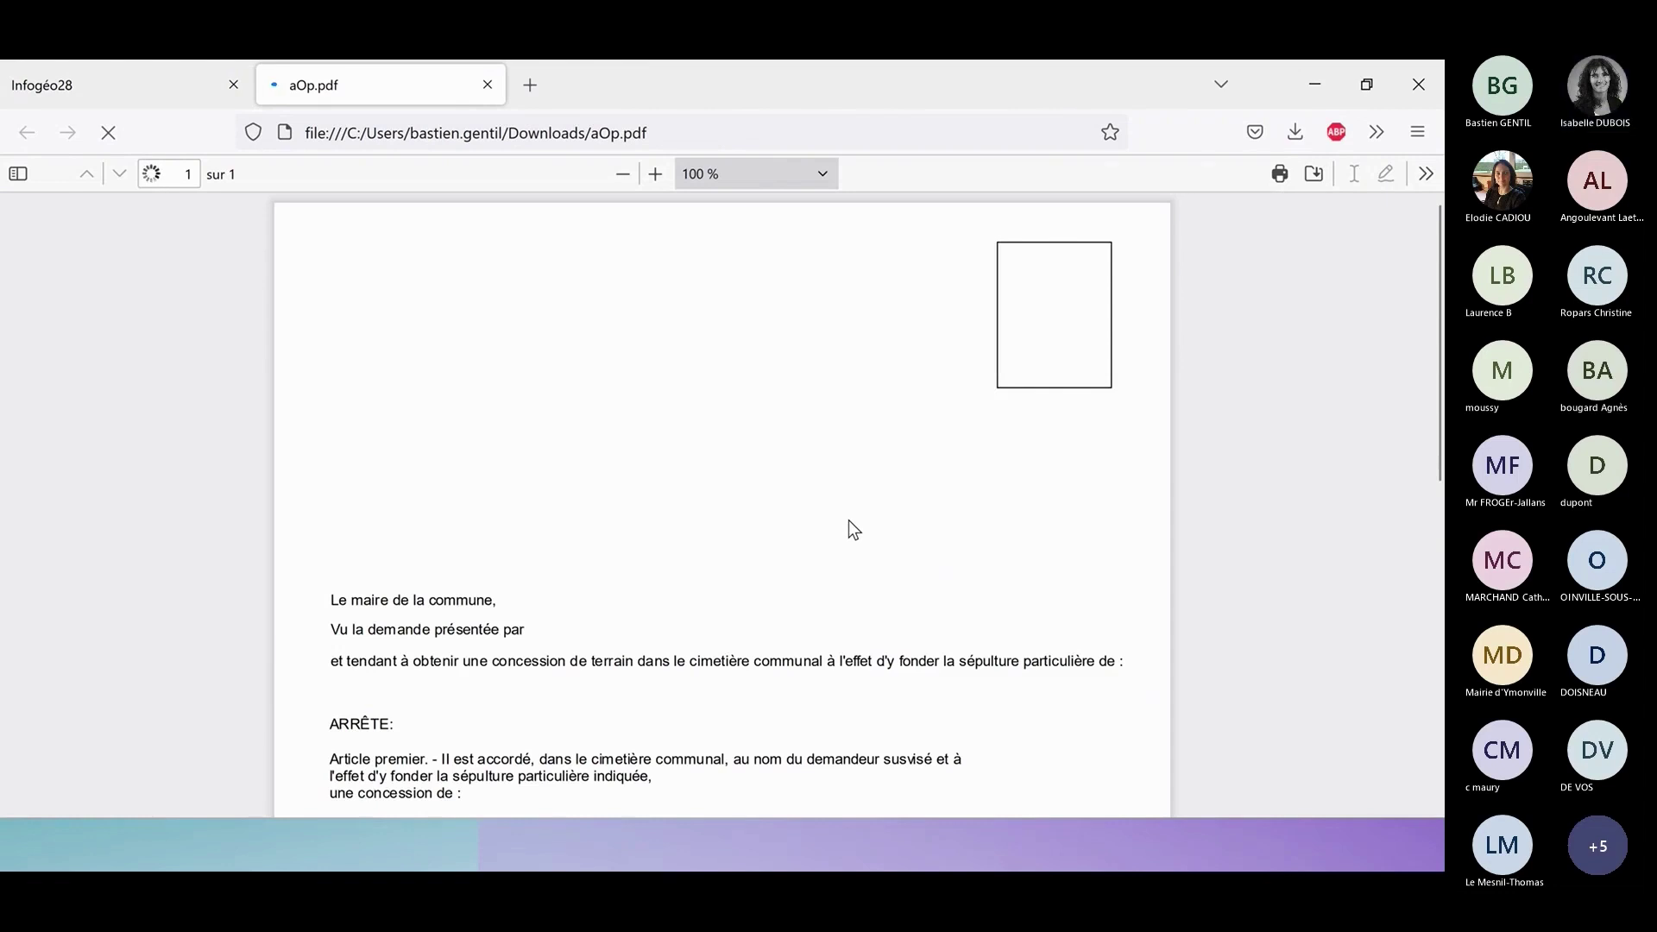
scroll(848, 521, up, 2)
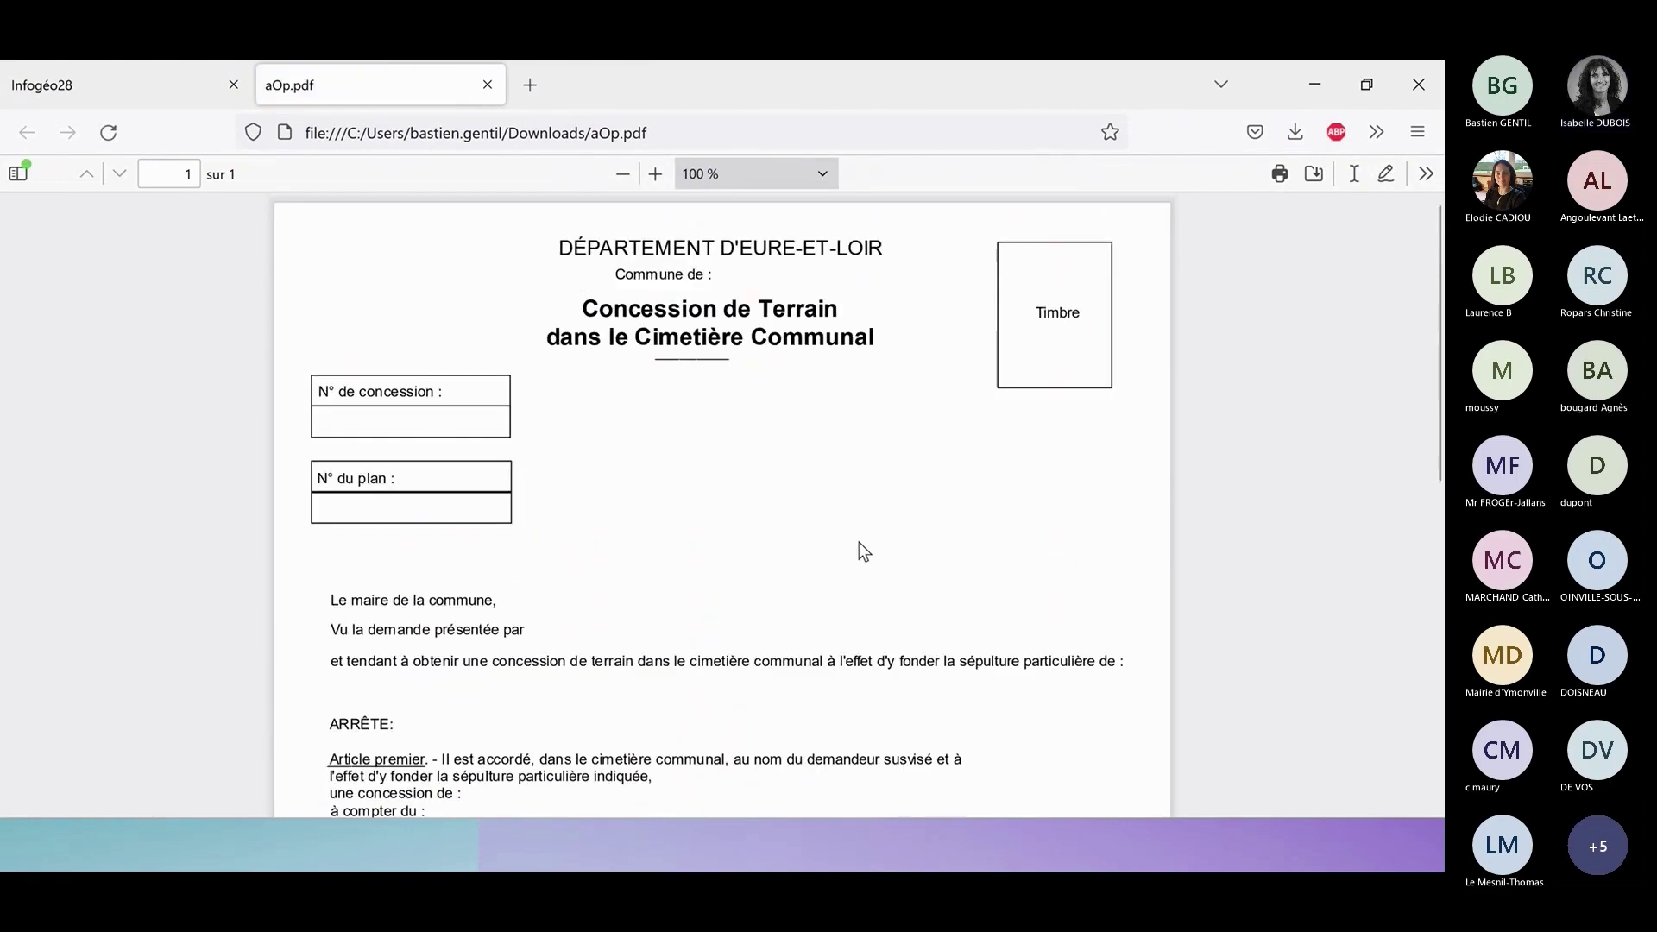
scroll(786, 504, down, 2)
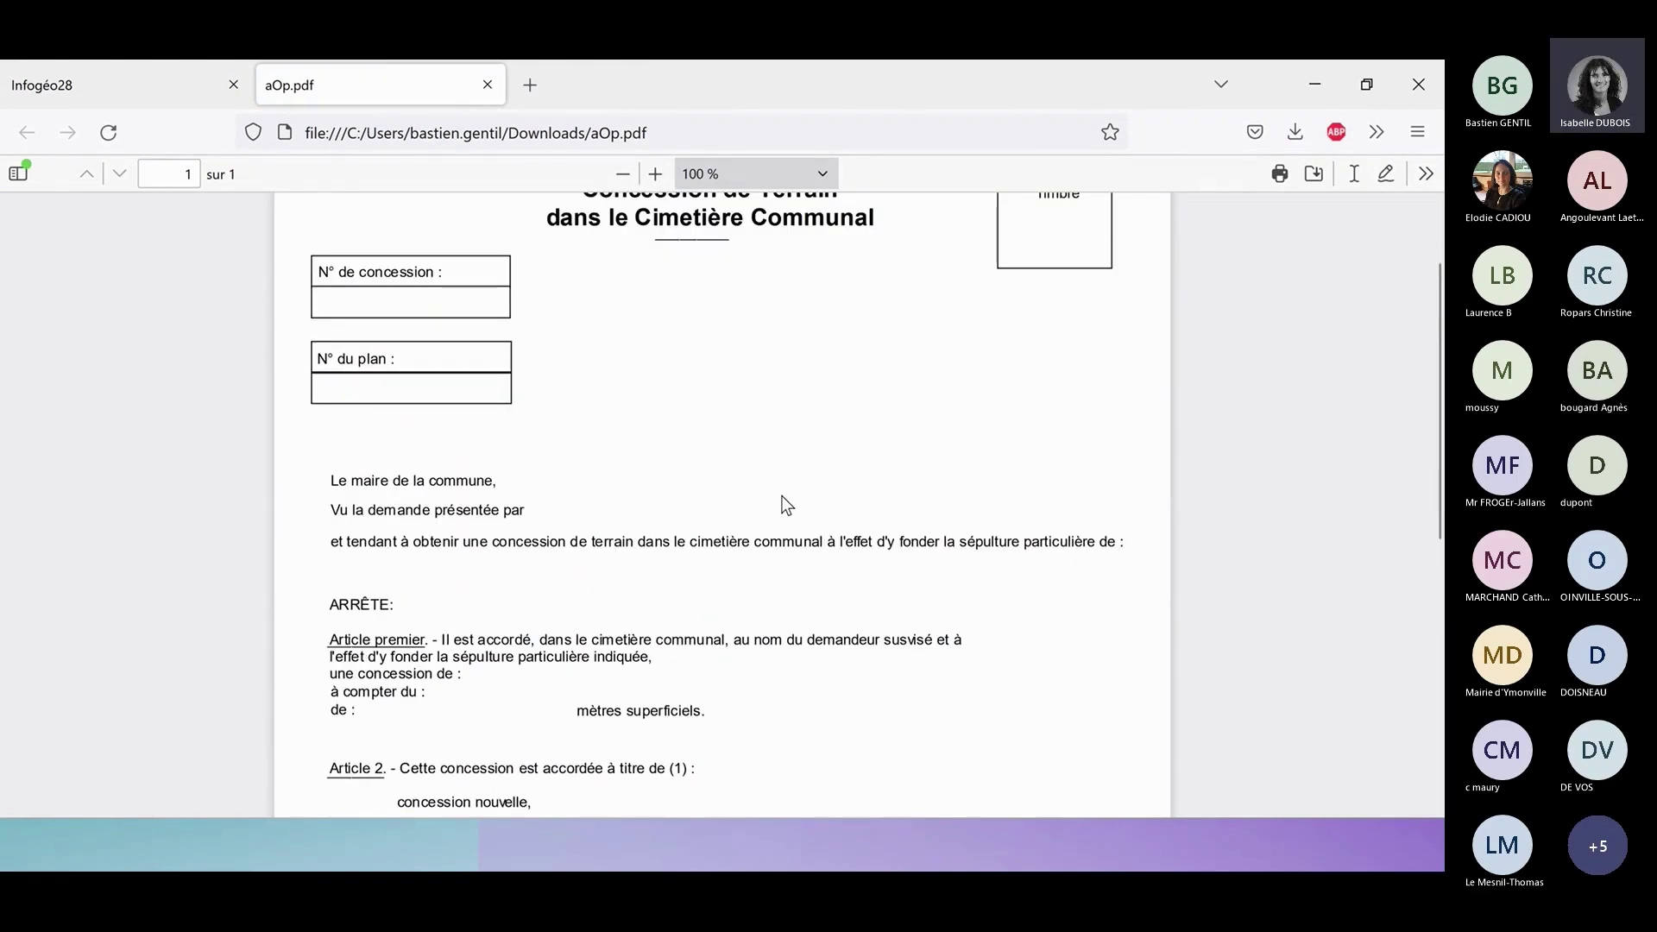
scroll(786, 505, down, 4)
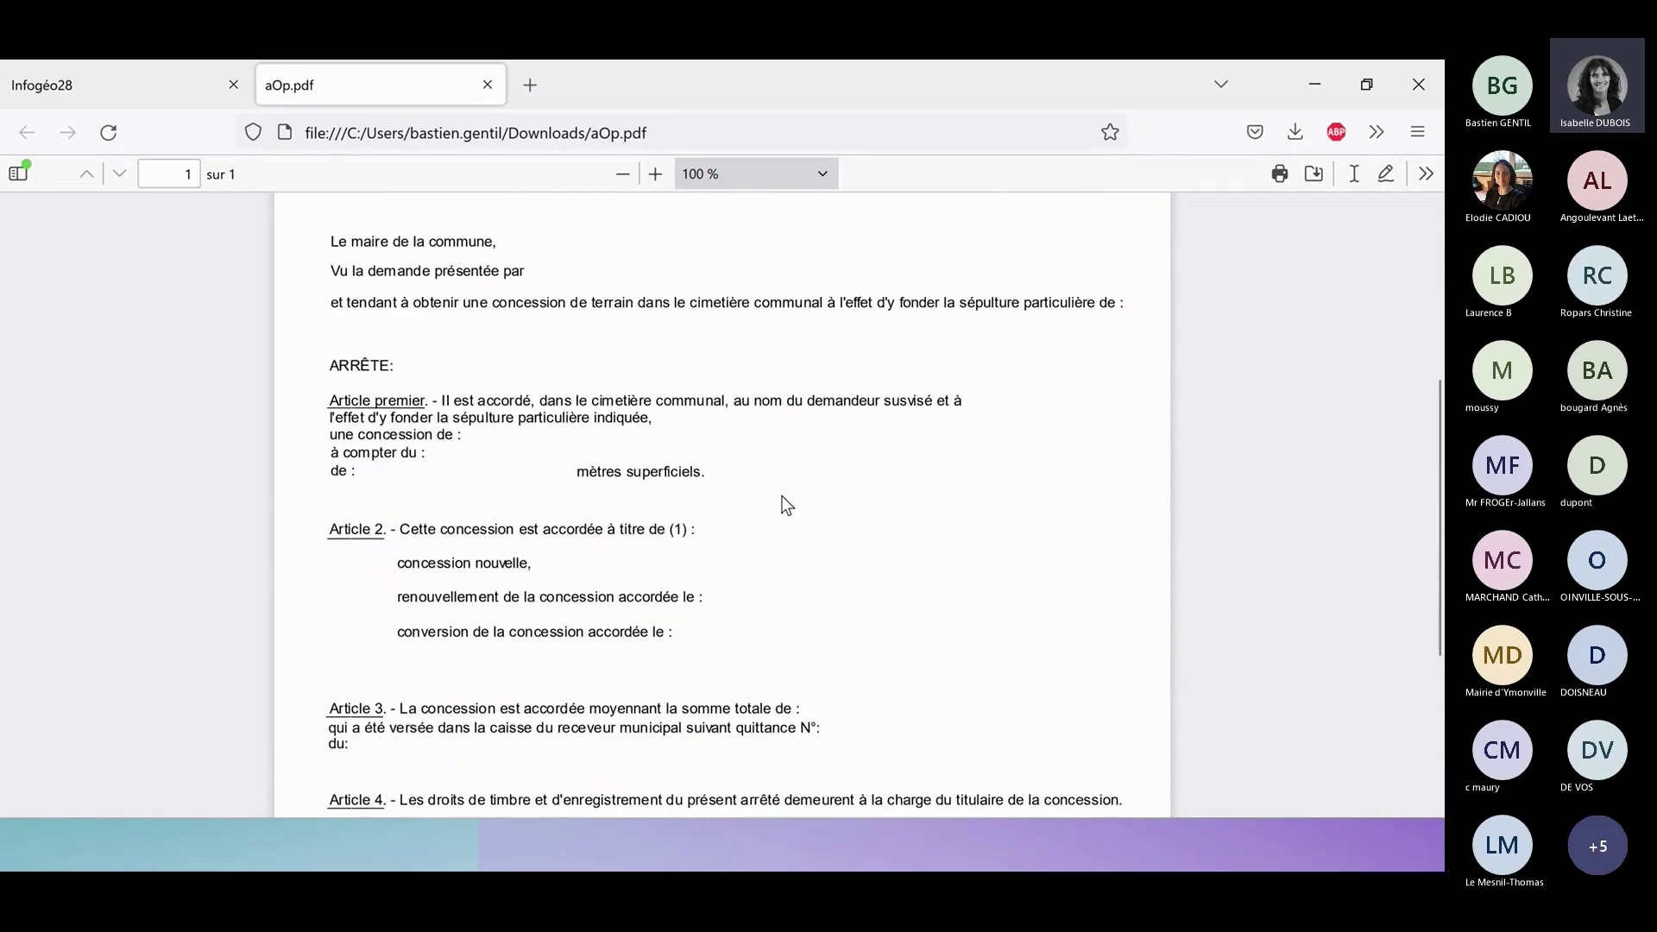
ctrl+scroll(786, 504, down, 2)
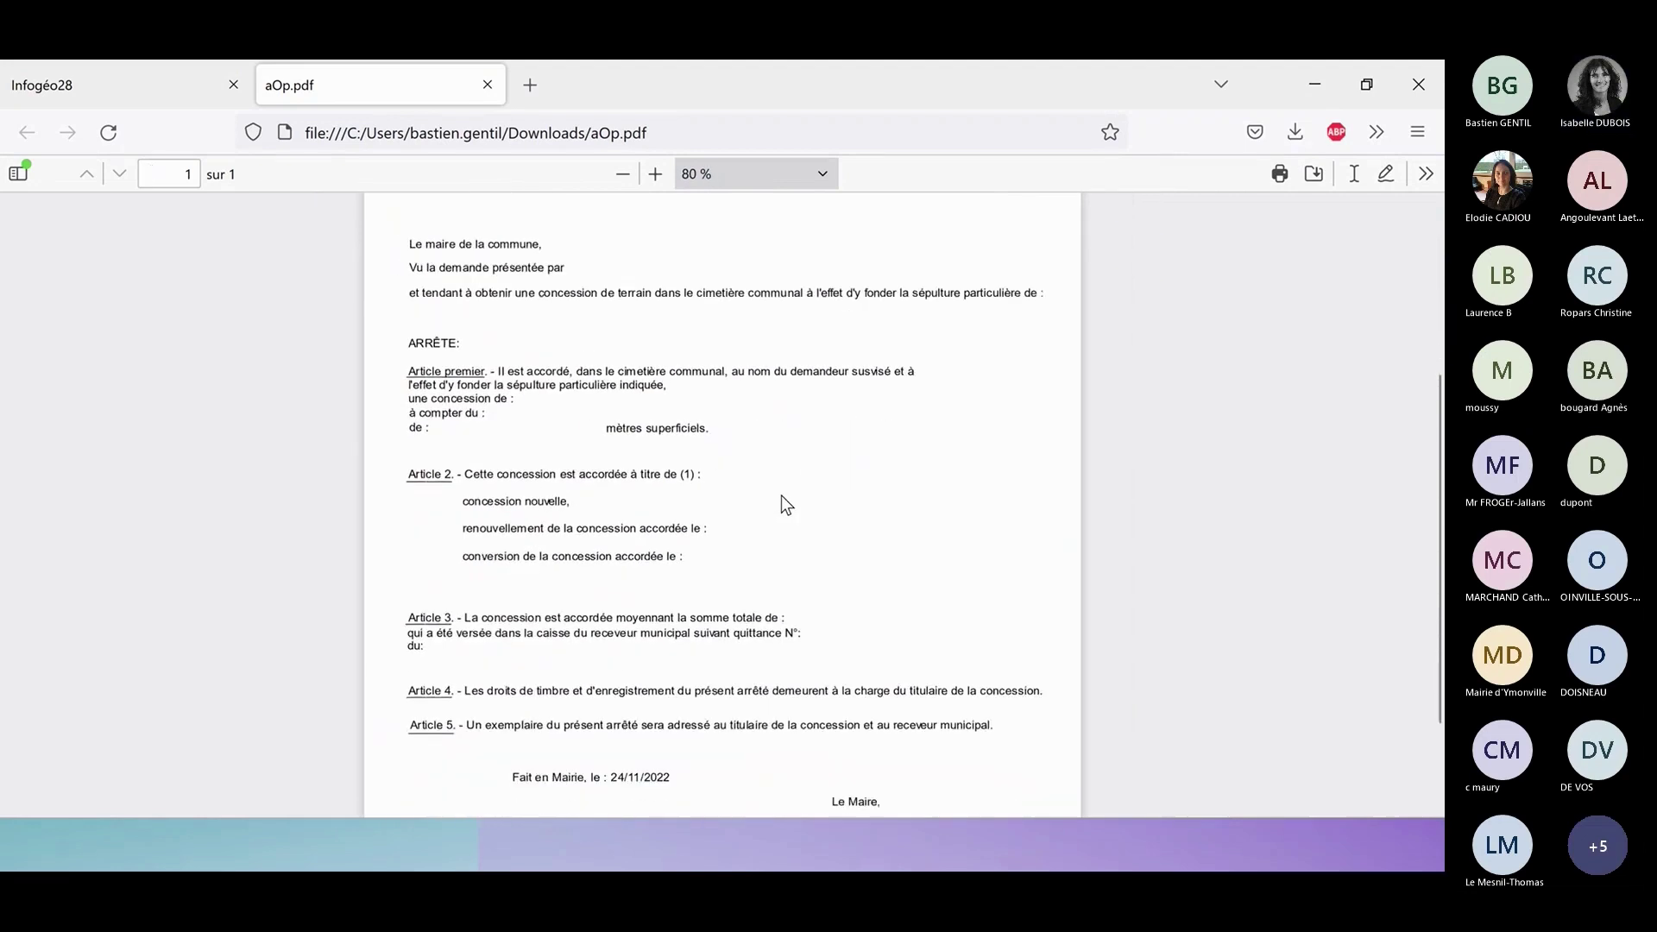
scroll(783, 509, down, 1)
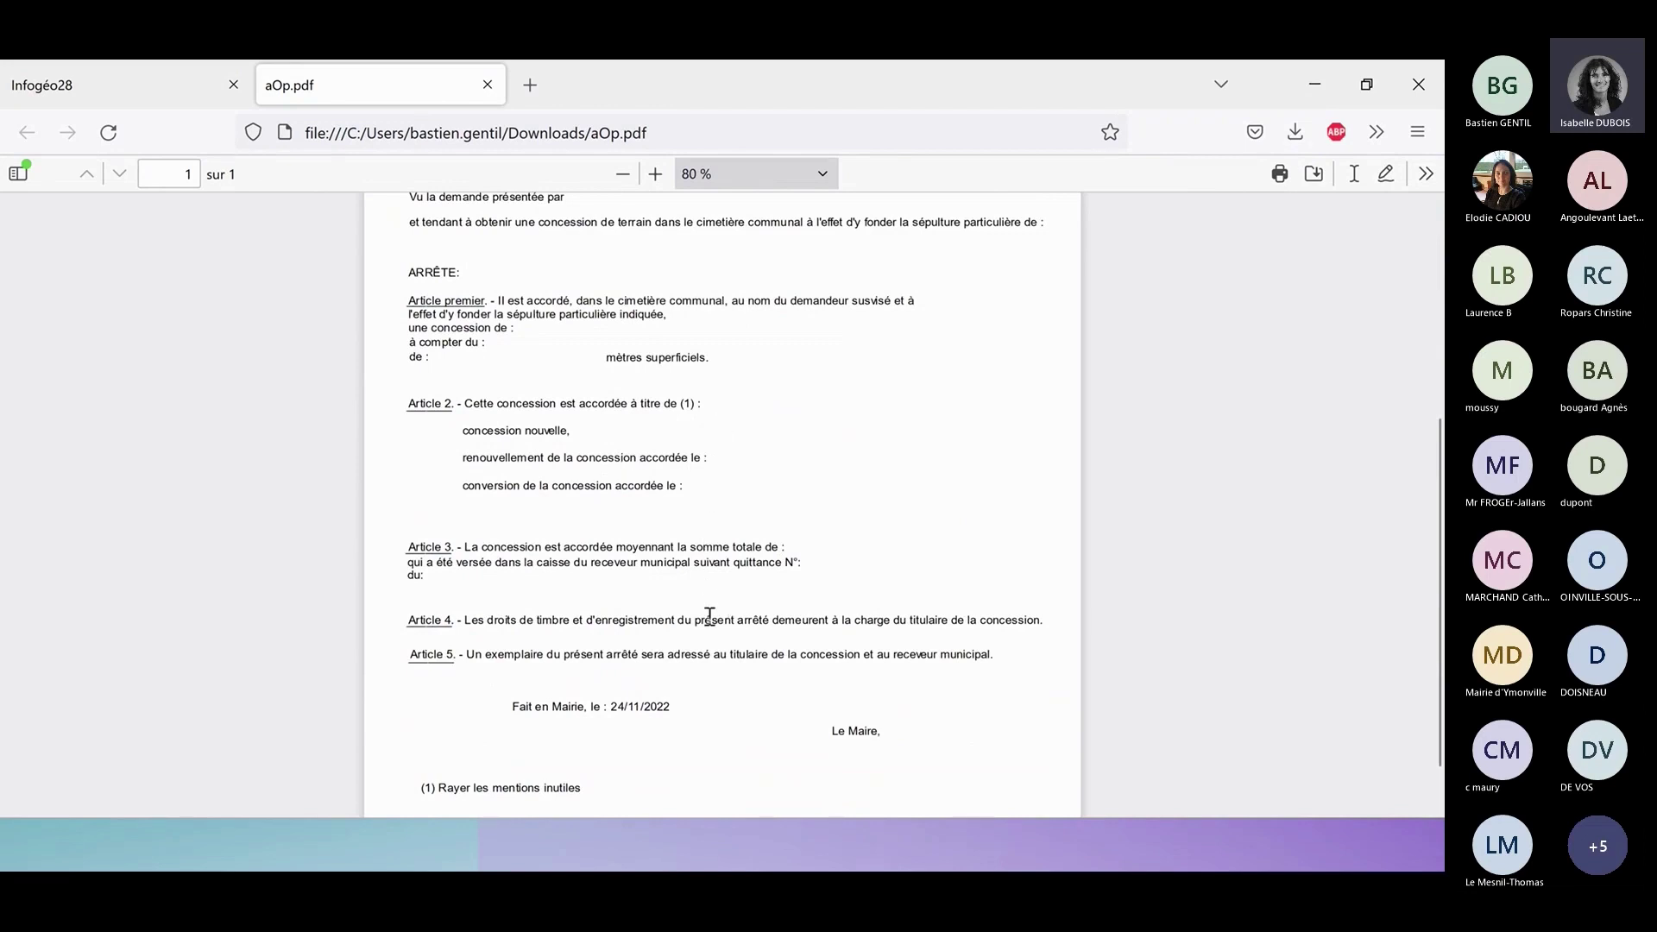
scroll(709, 614, up, 3)
scroll(695, 640, up, 2)
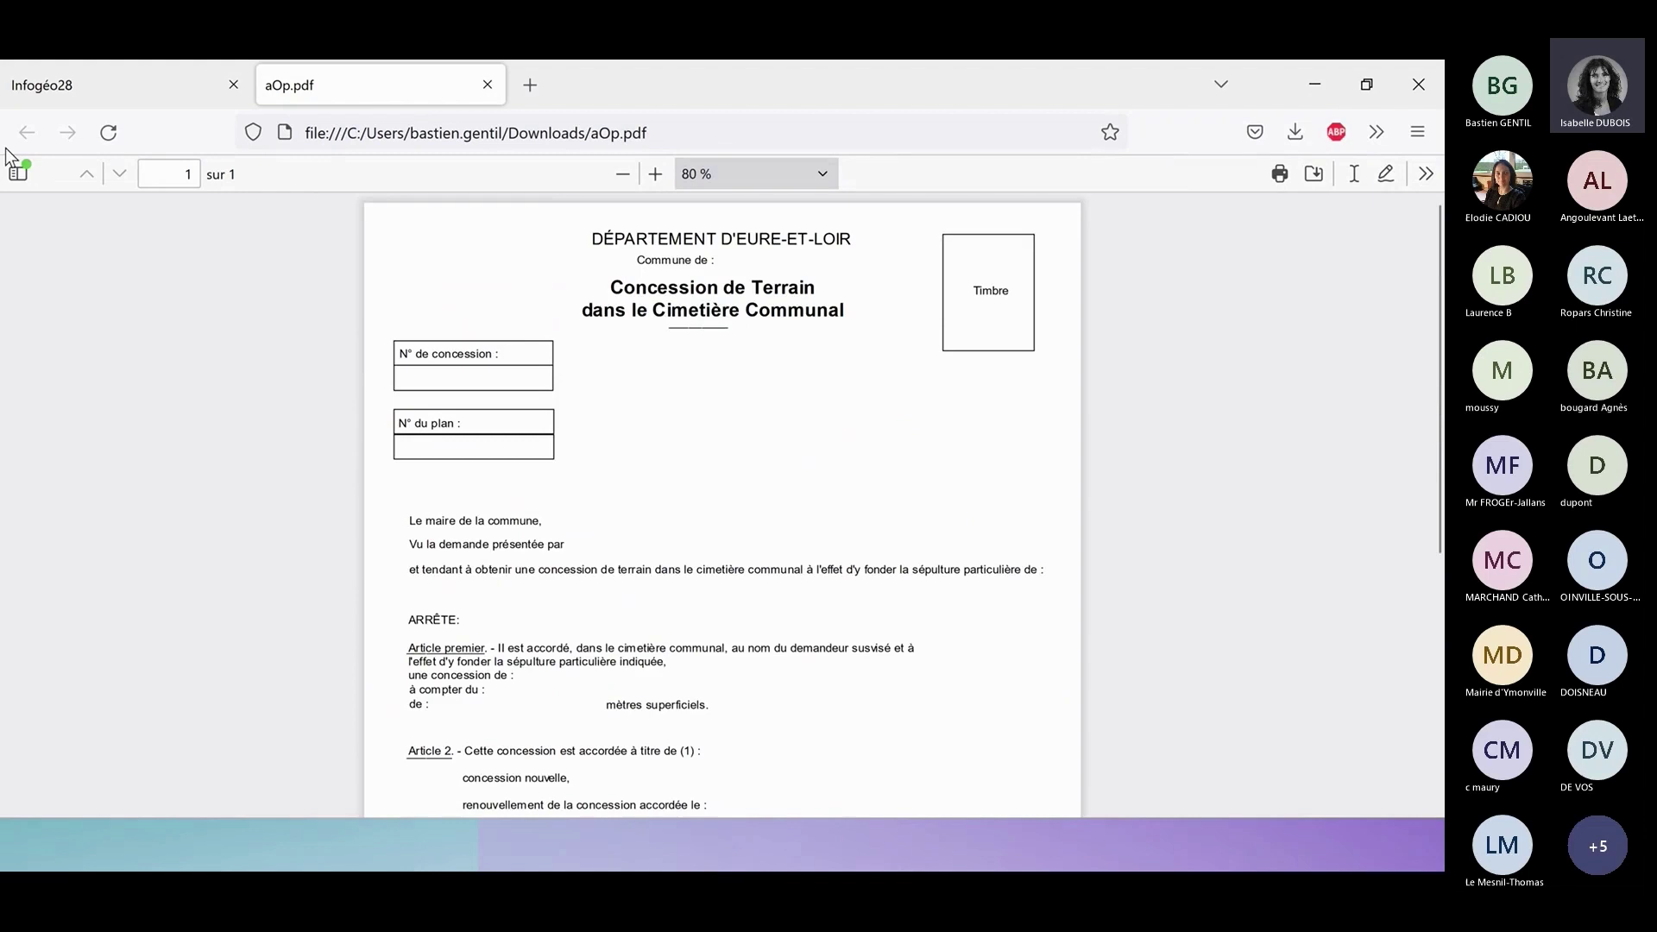
Reopen tomb 280397-A-170's Concession details, showing the 22/11/2022–21/11/2072 concession, beside the map.
click(74, 85)
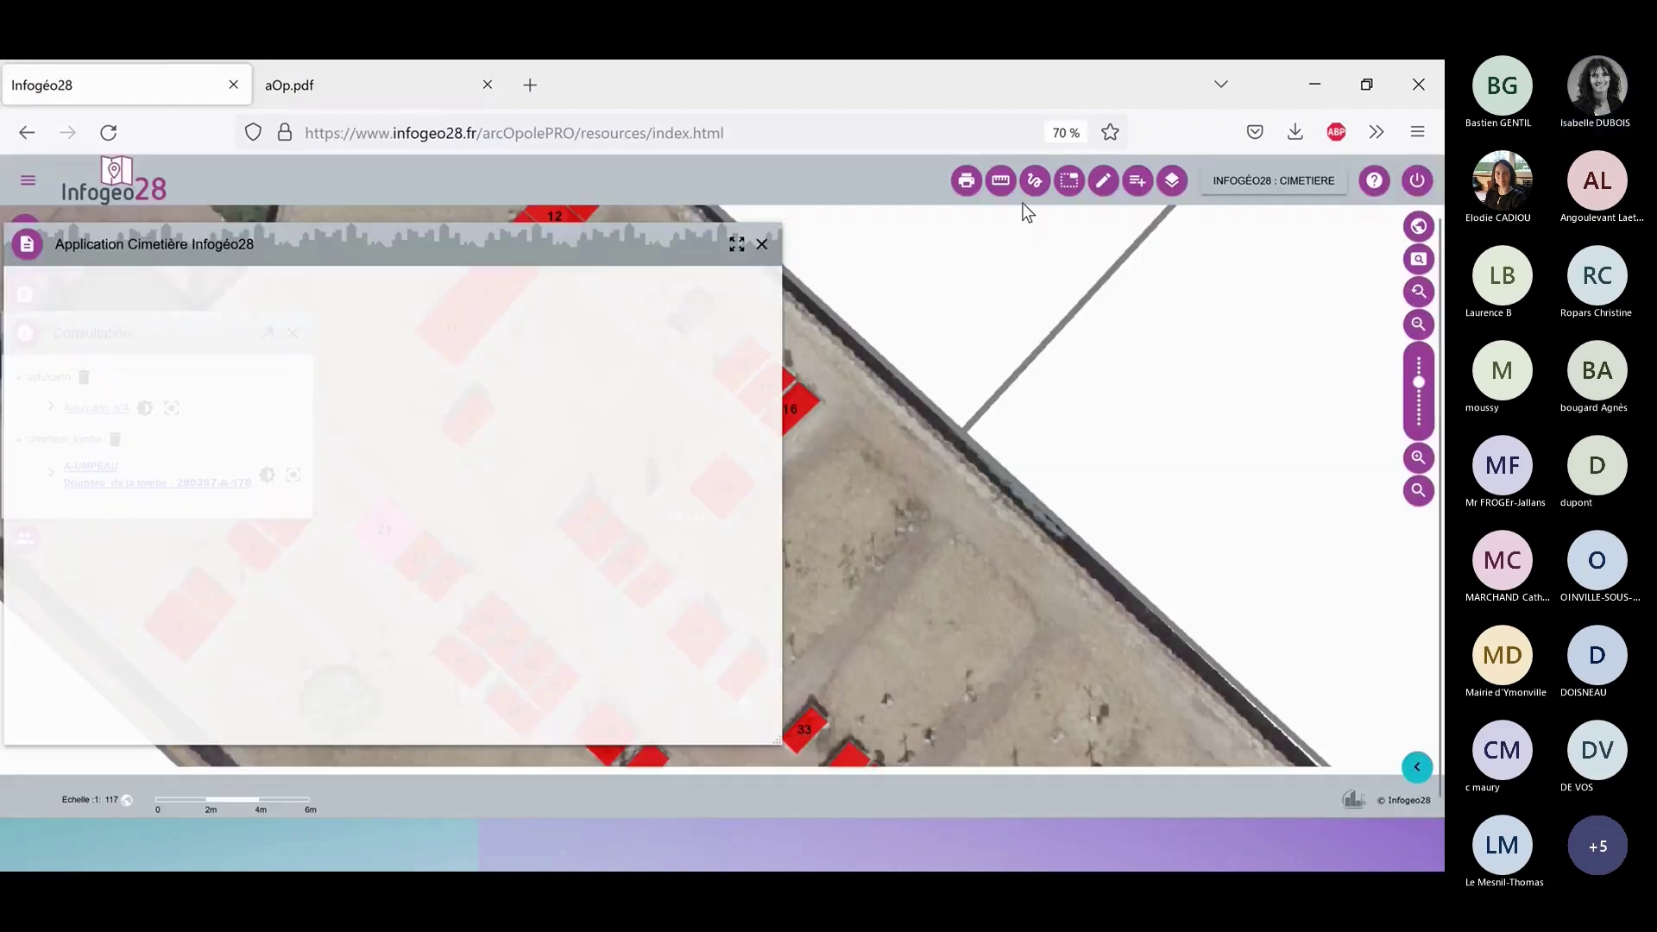
click(761, 244)
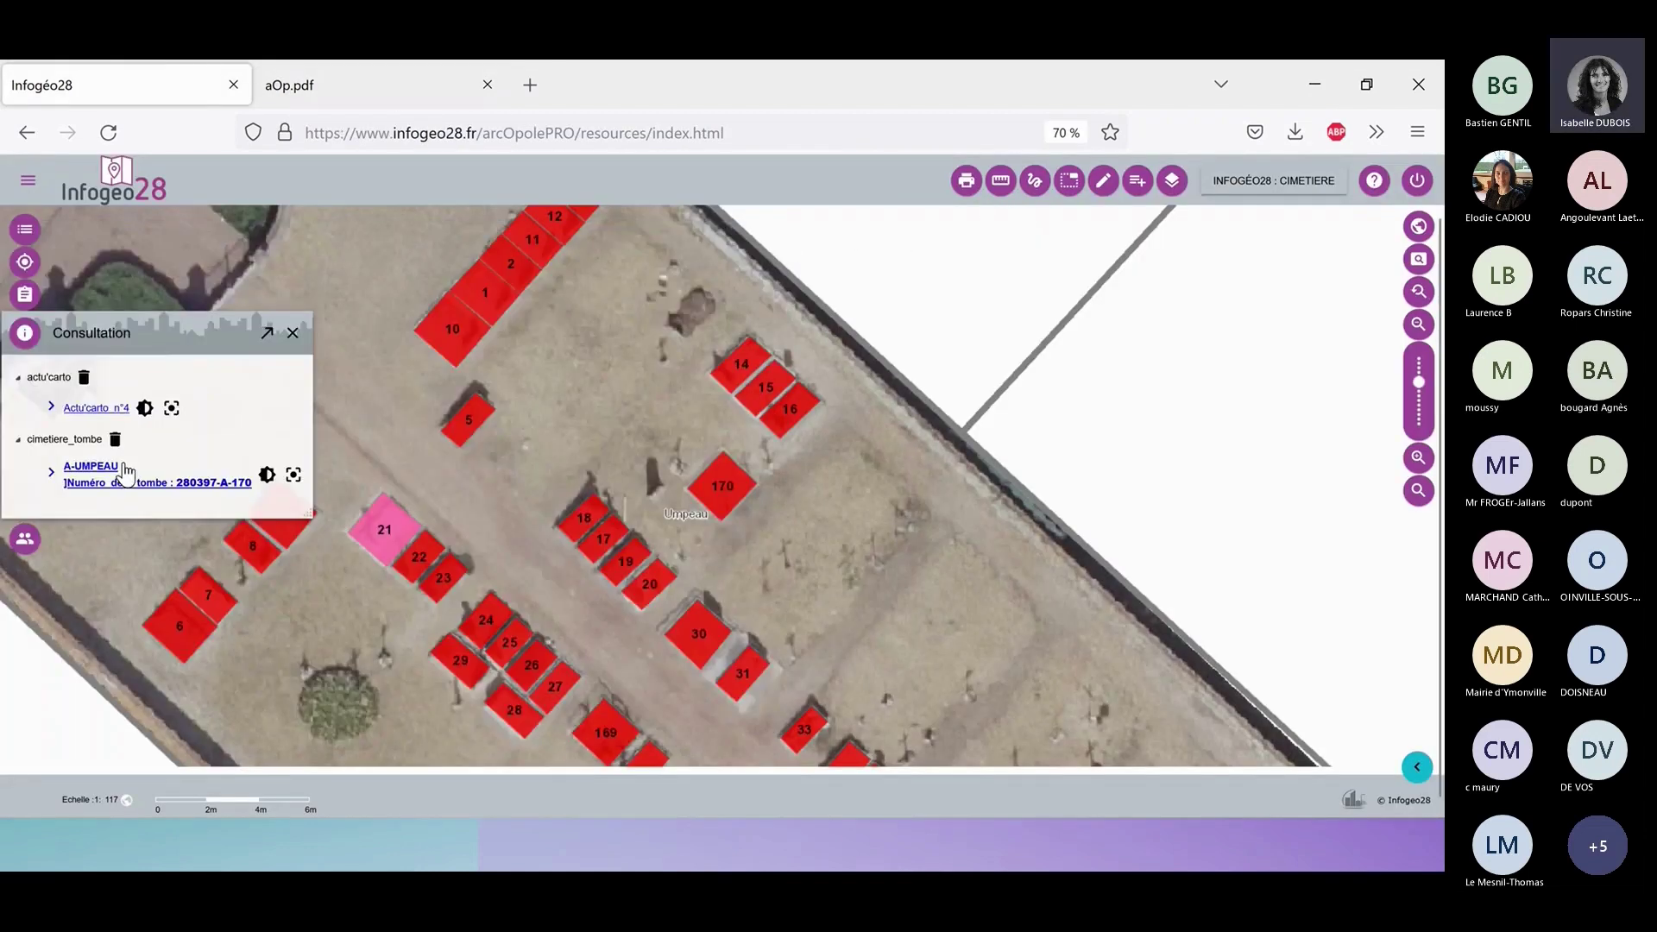
click(125, 474)
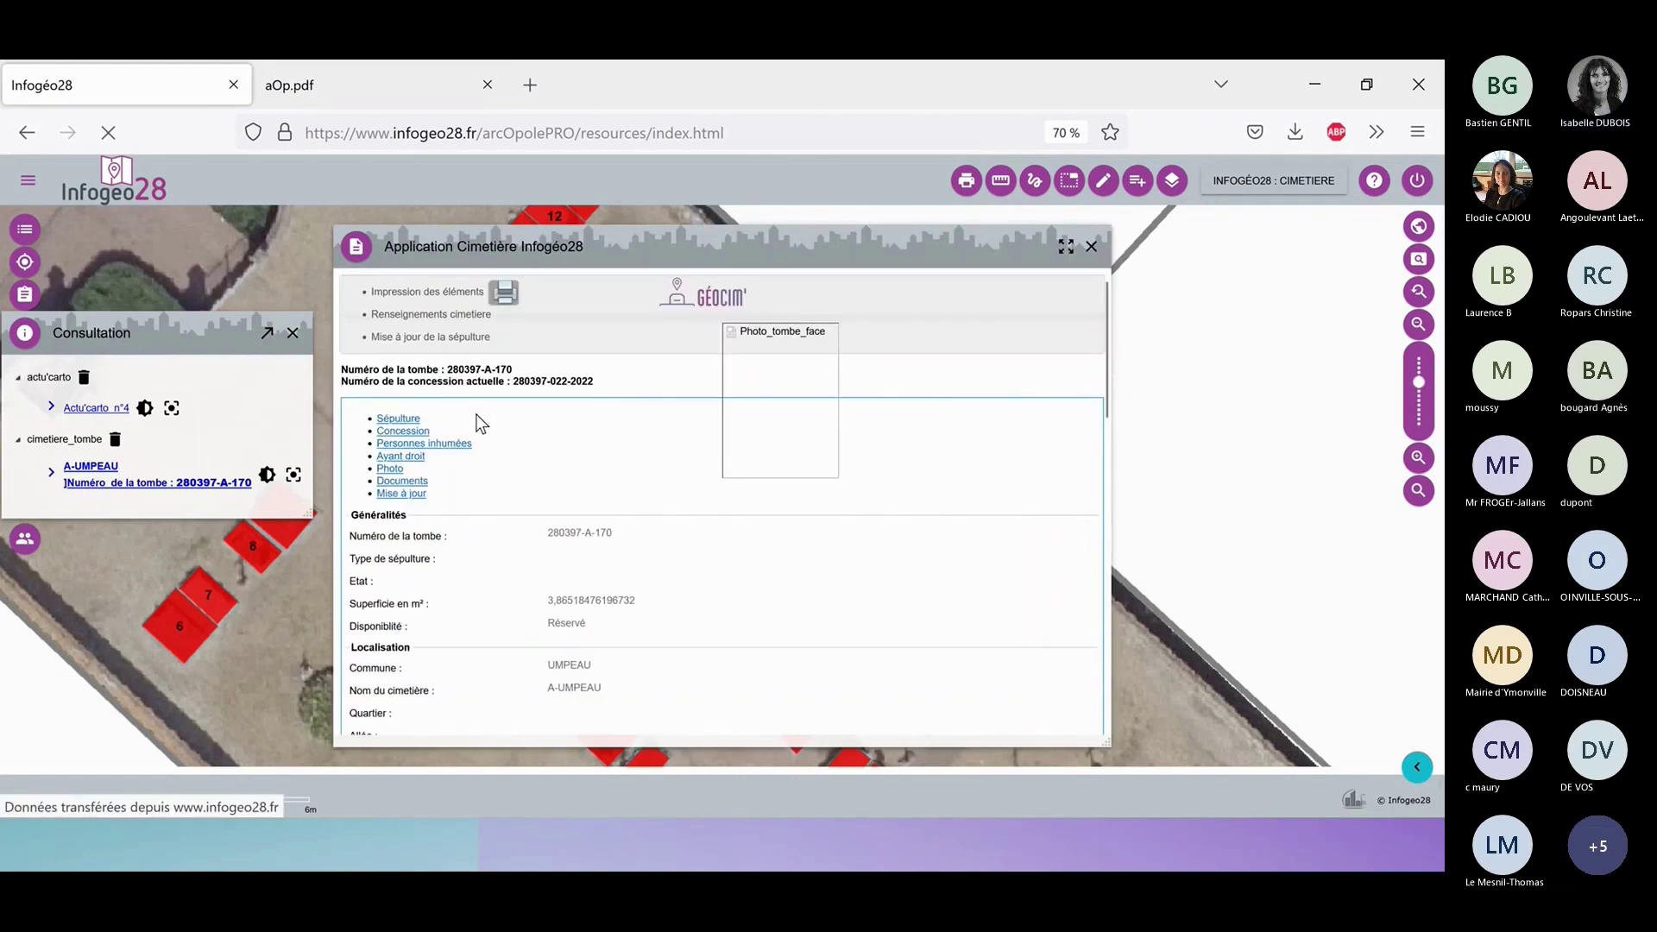
click(479, 418)
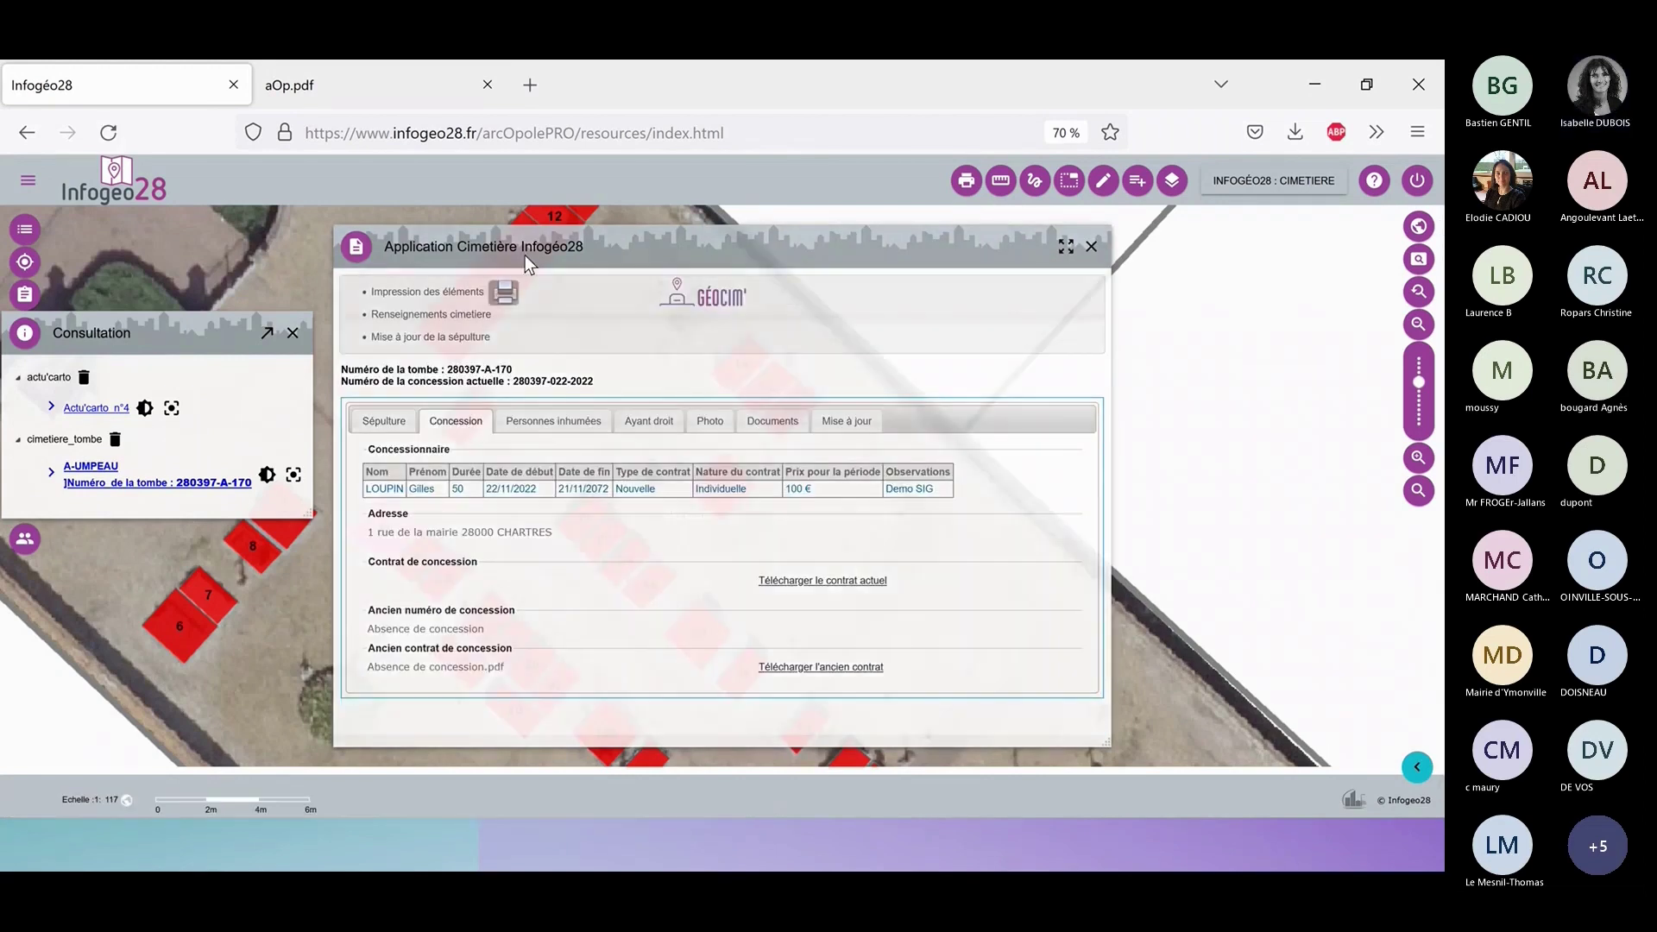
drag(524, 256, 285, 239)
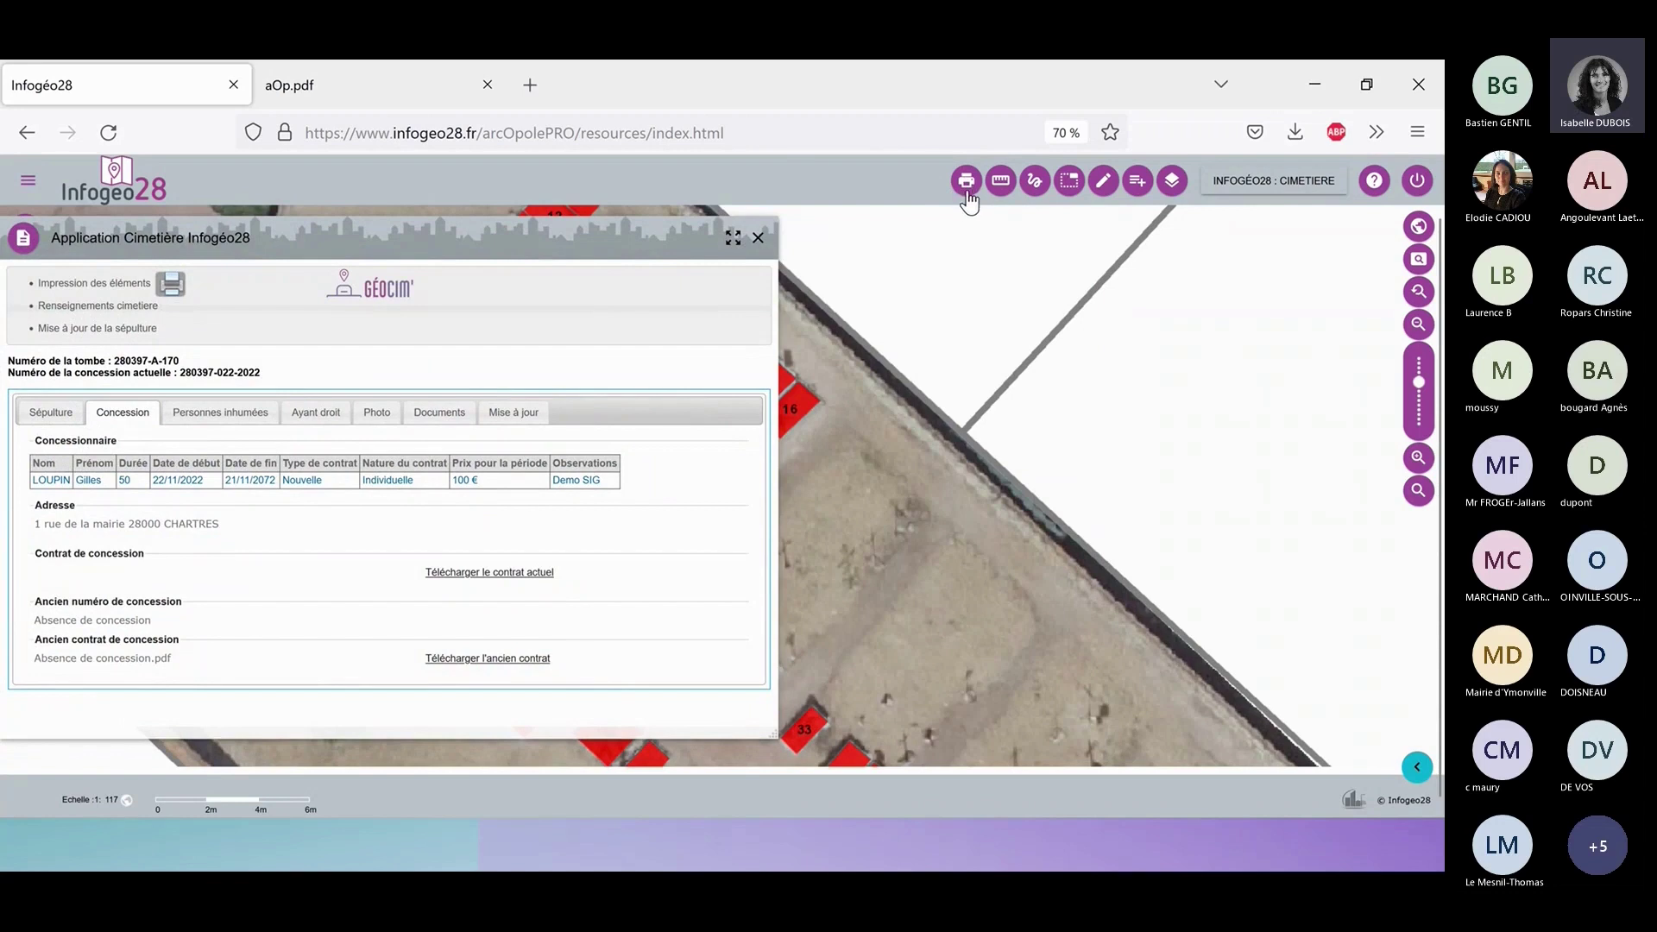
Start the contract printout with surface 2, the holders' names and receipt number 1.
click(967, 183)
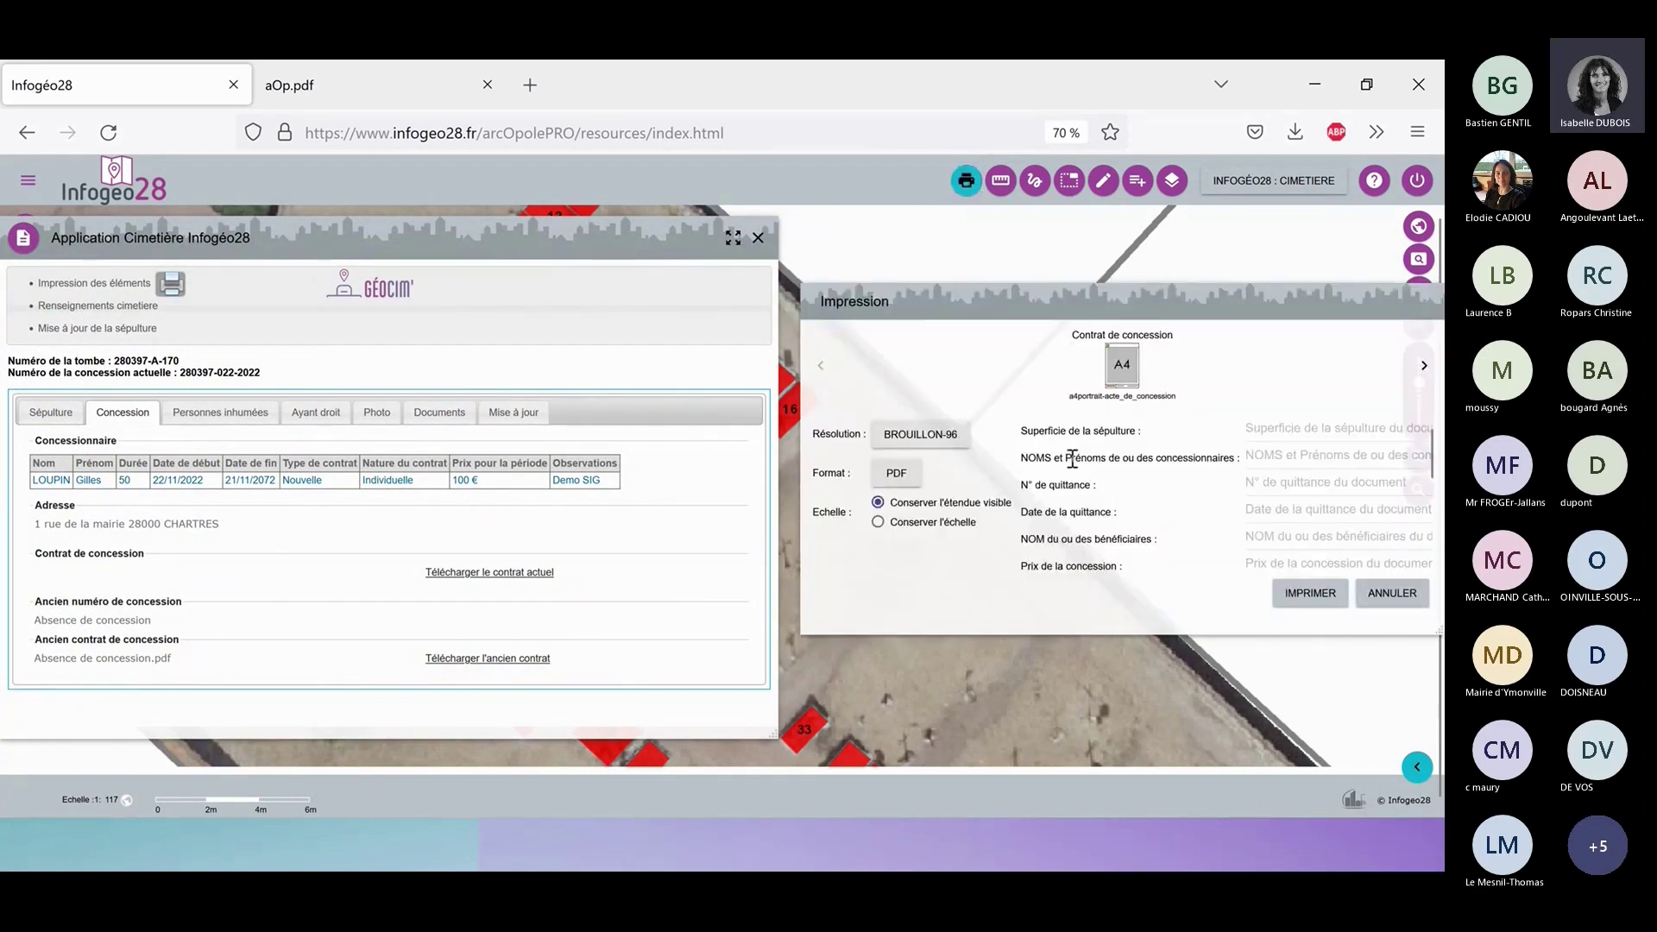
click(1268, 435)
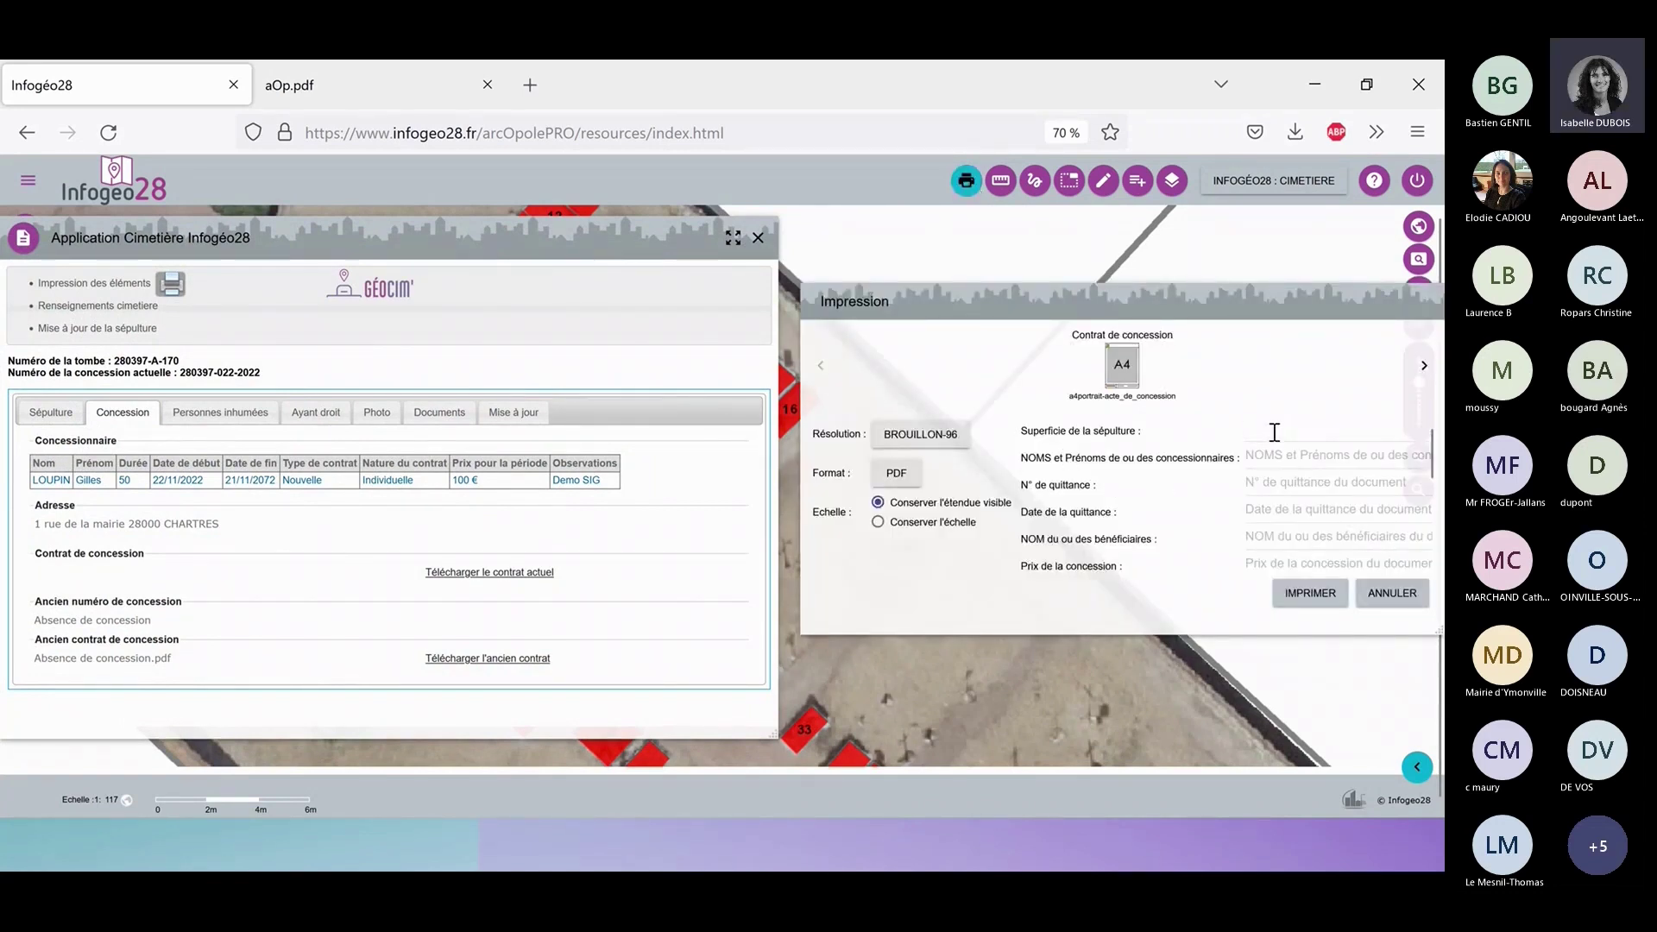
text(2)
click(1277, 460)
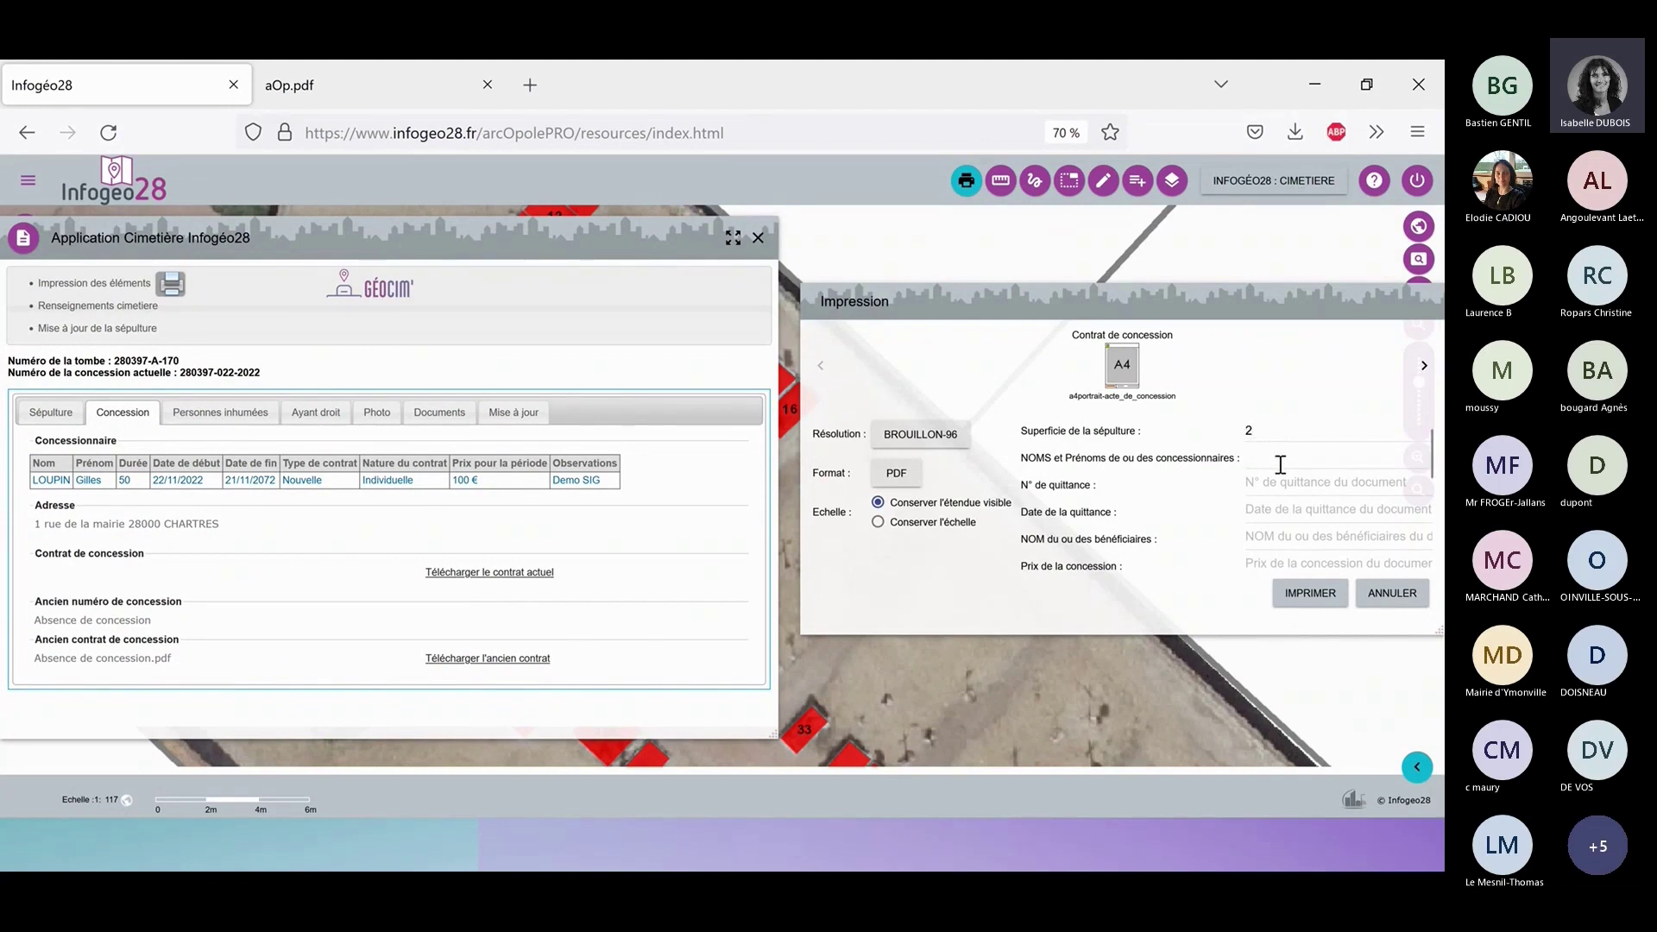
click(1281, 485)
text(1)
Enter receipt date 22/11/2022, the beneficiaries' surname and a concession price of 100 €.
click(1282, 517)
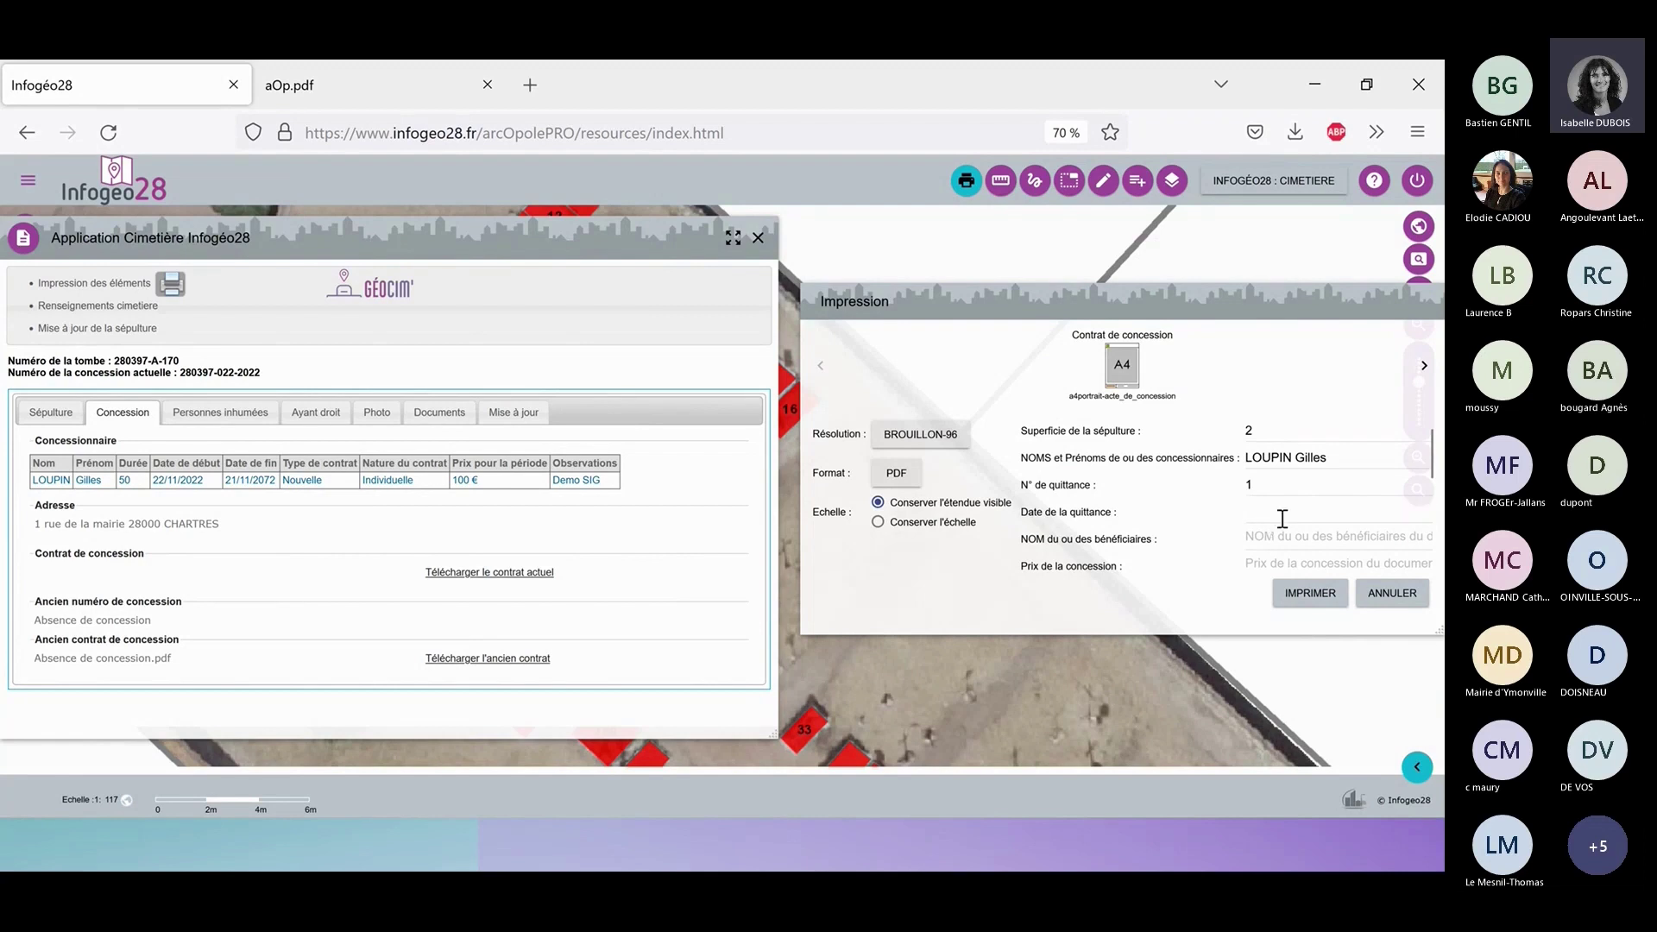
text(22/11/2022)
click(1293, 534)
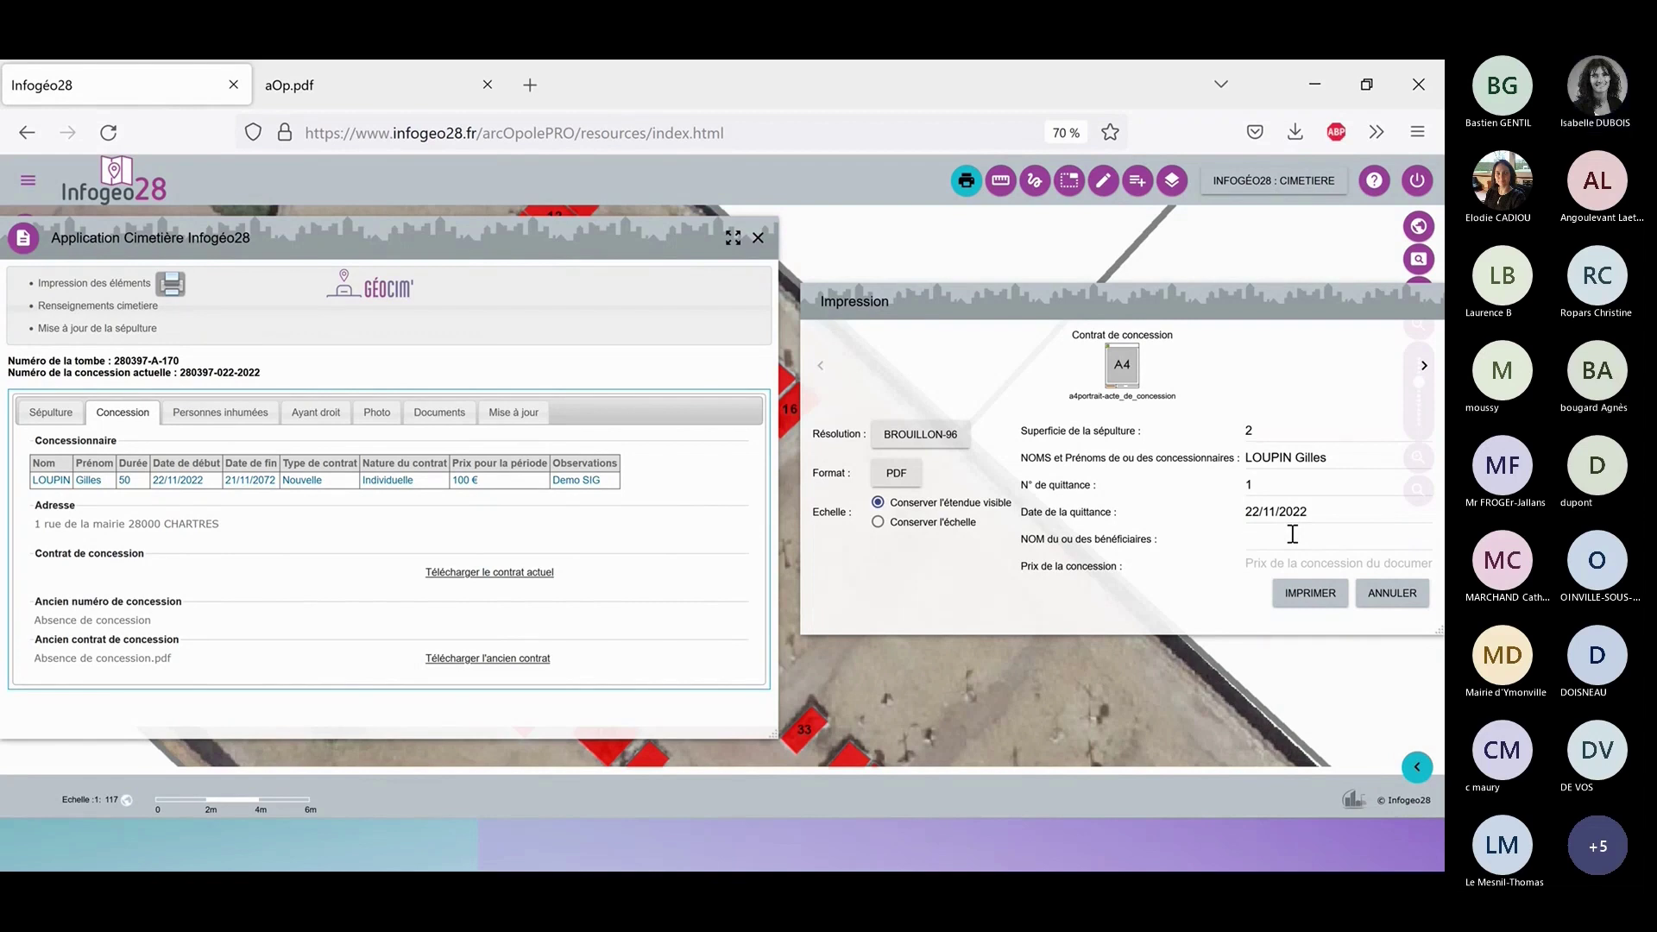
text(LOUPIN)
scroll(1390, 481, down, 1)
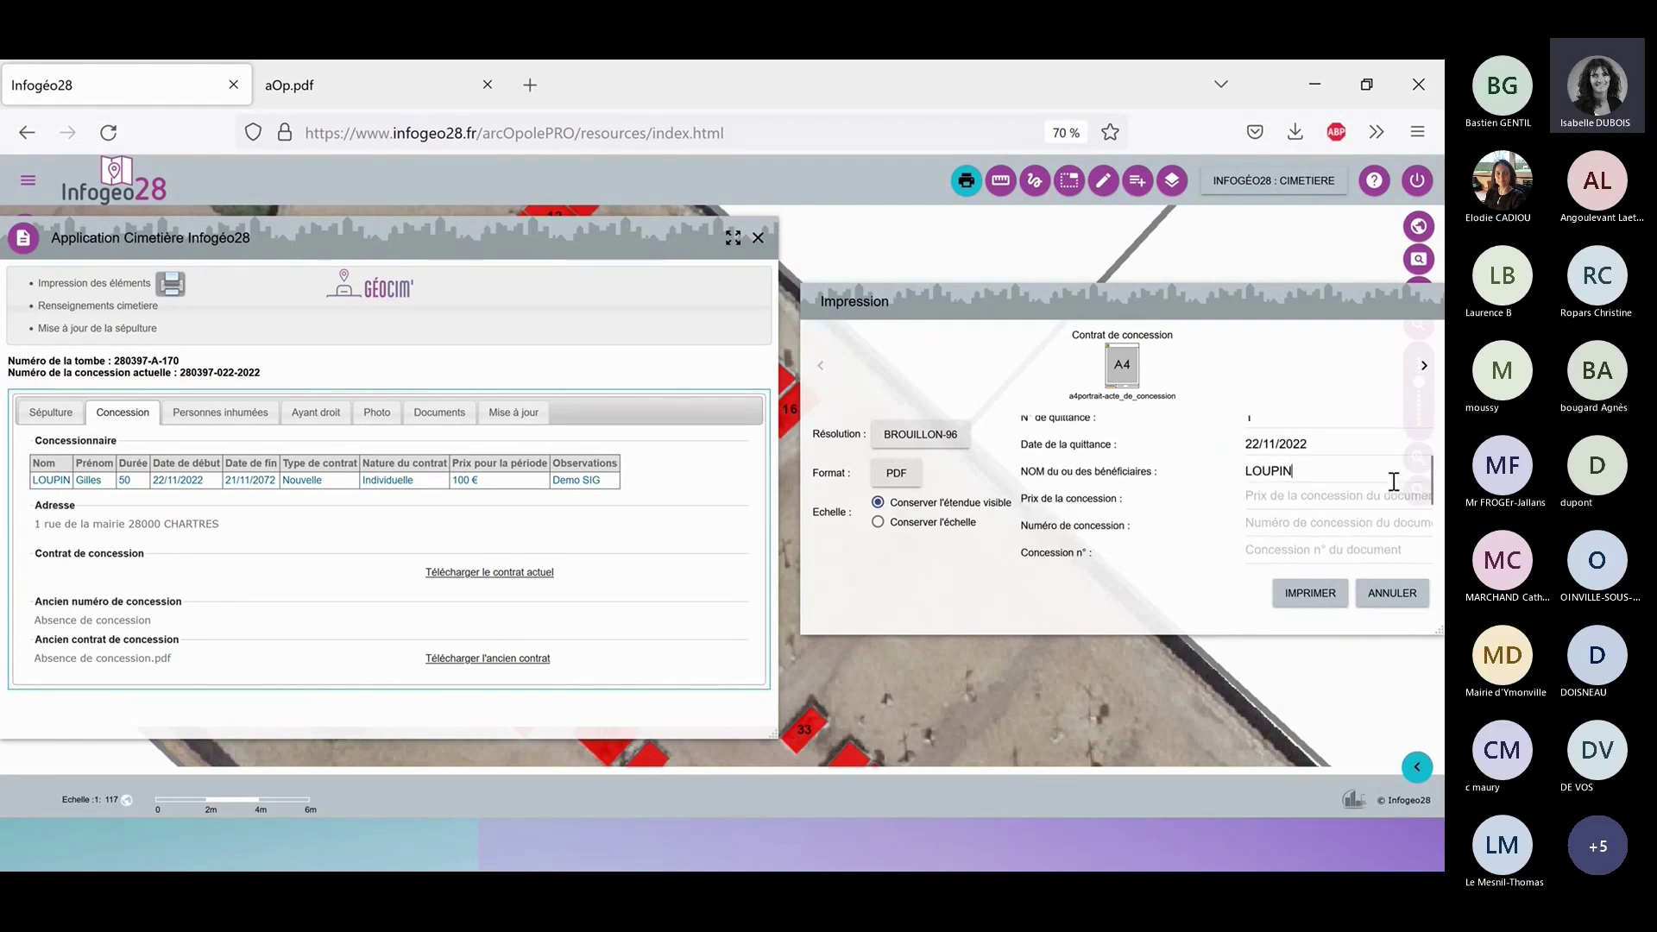
click(1329, 489)
text(100)
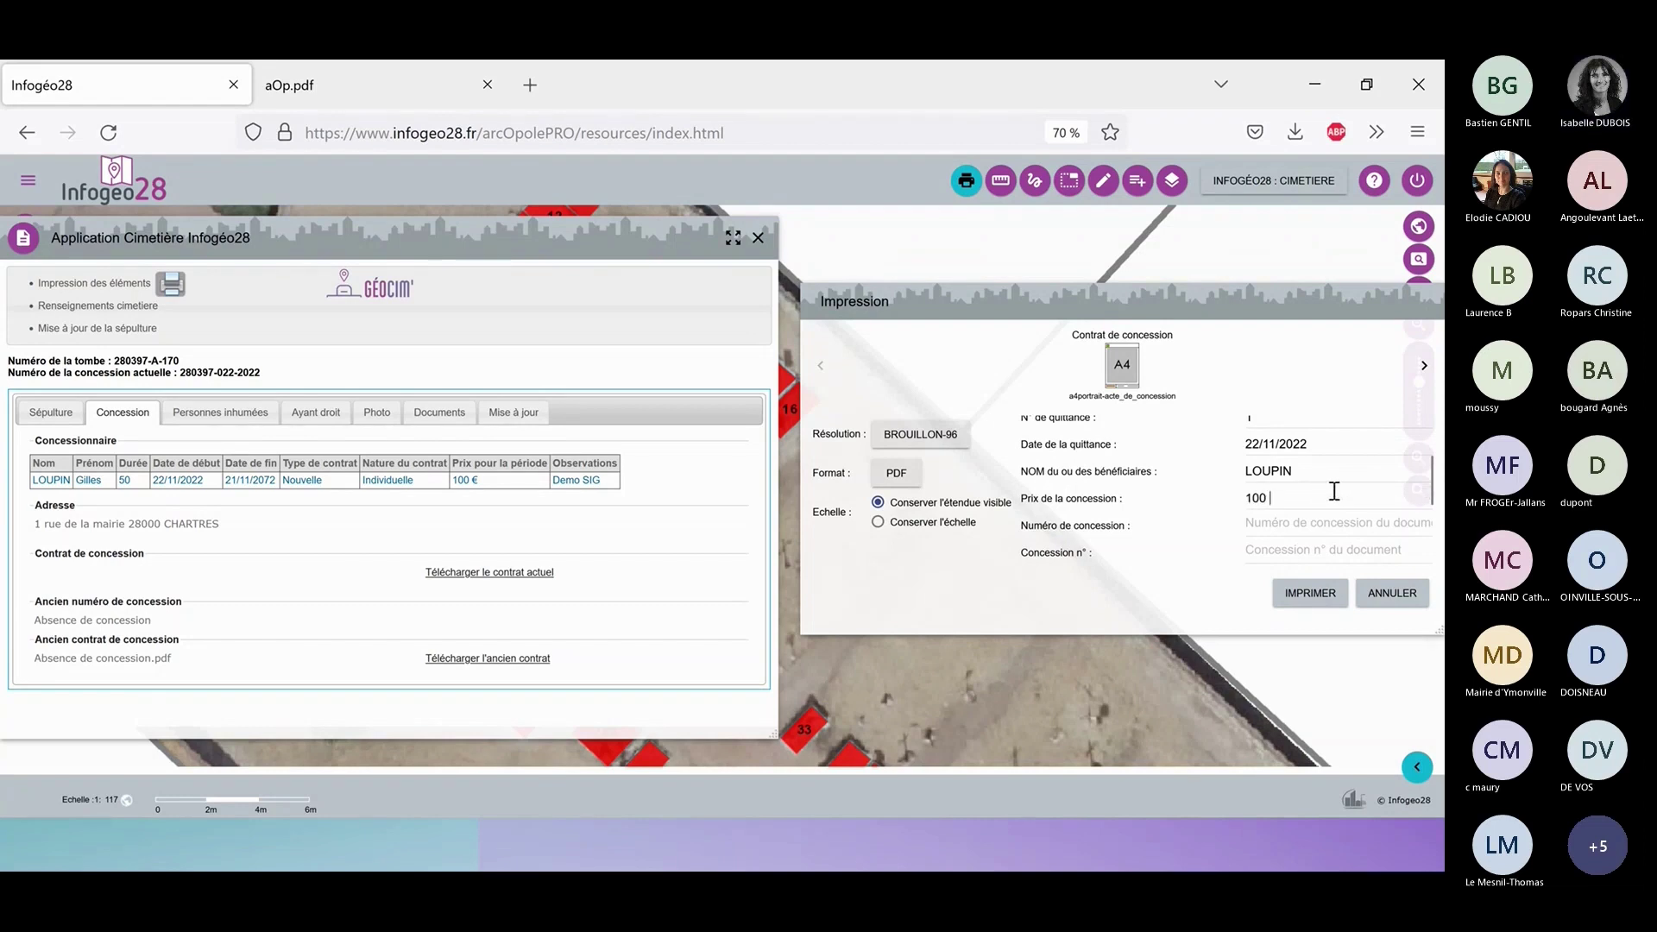
text( €)
click(1312, 527)
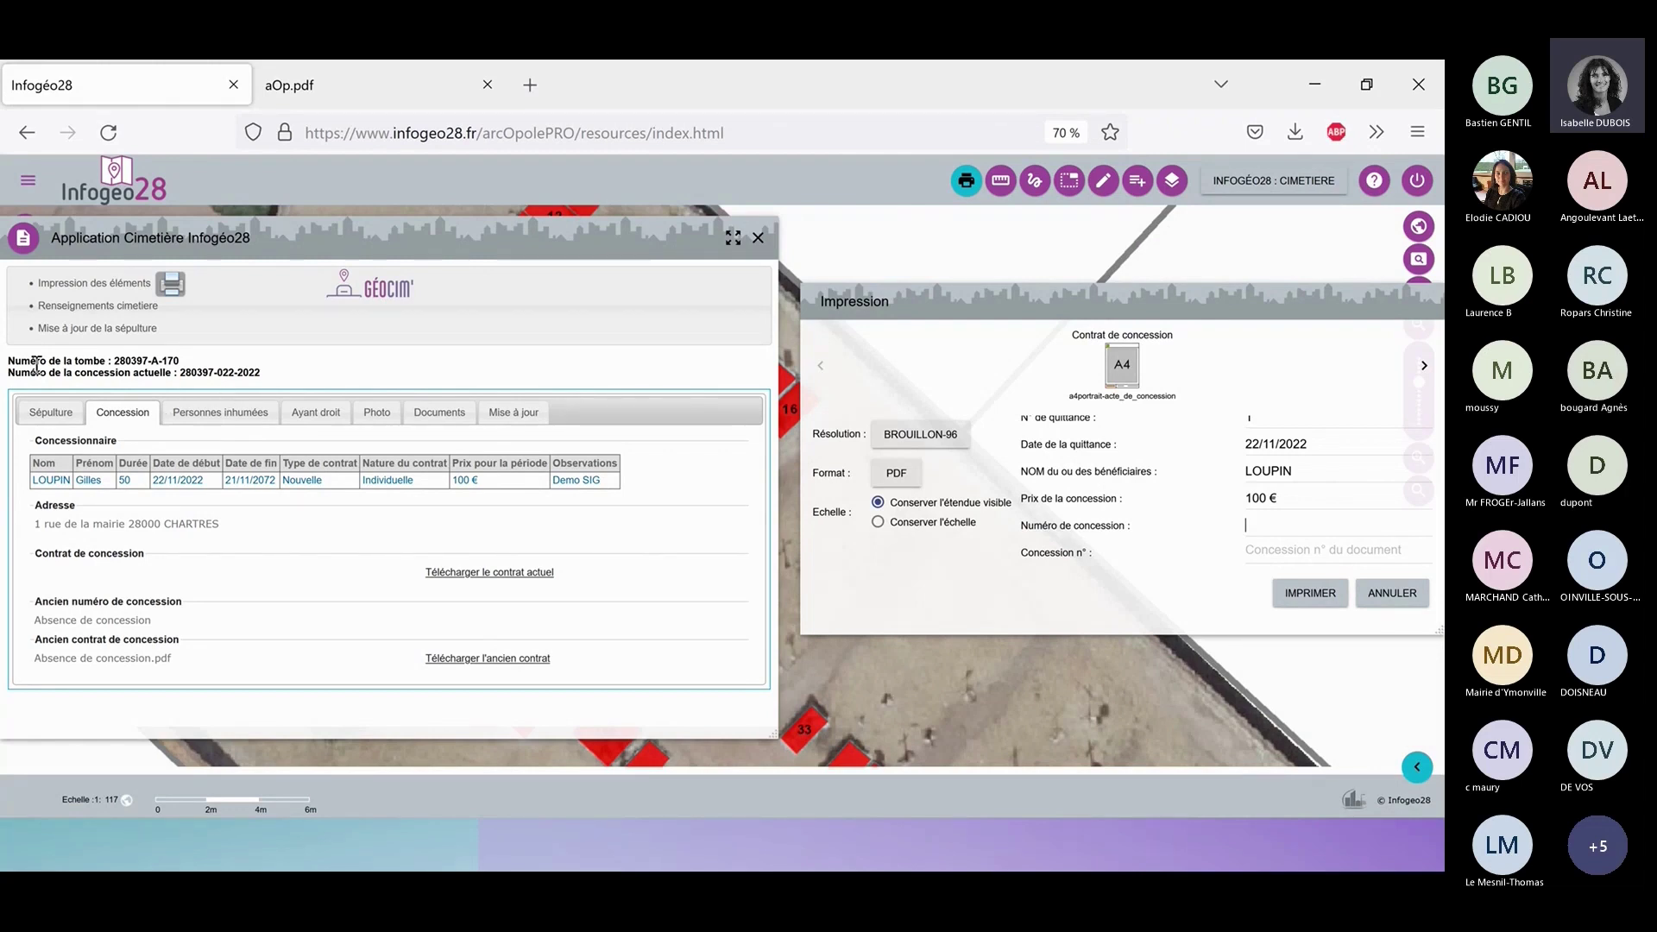
drag(180, 373, 261, 373)
key(ctrl+c)
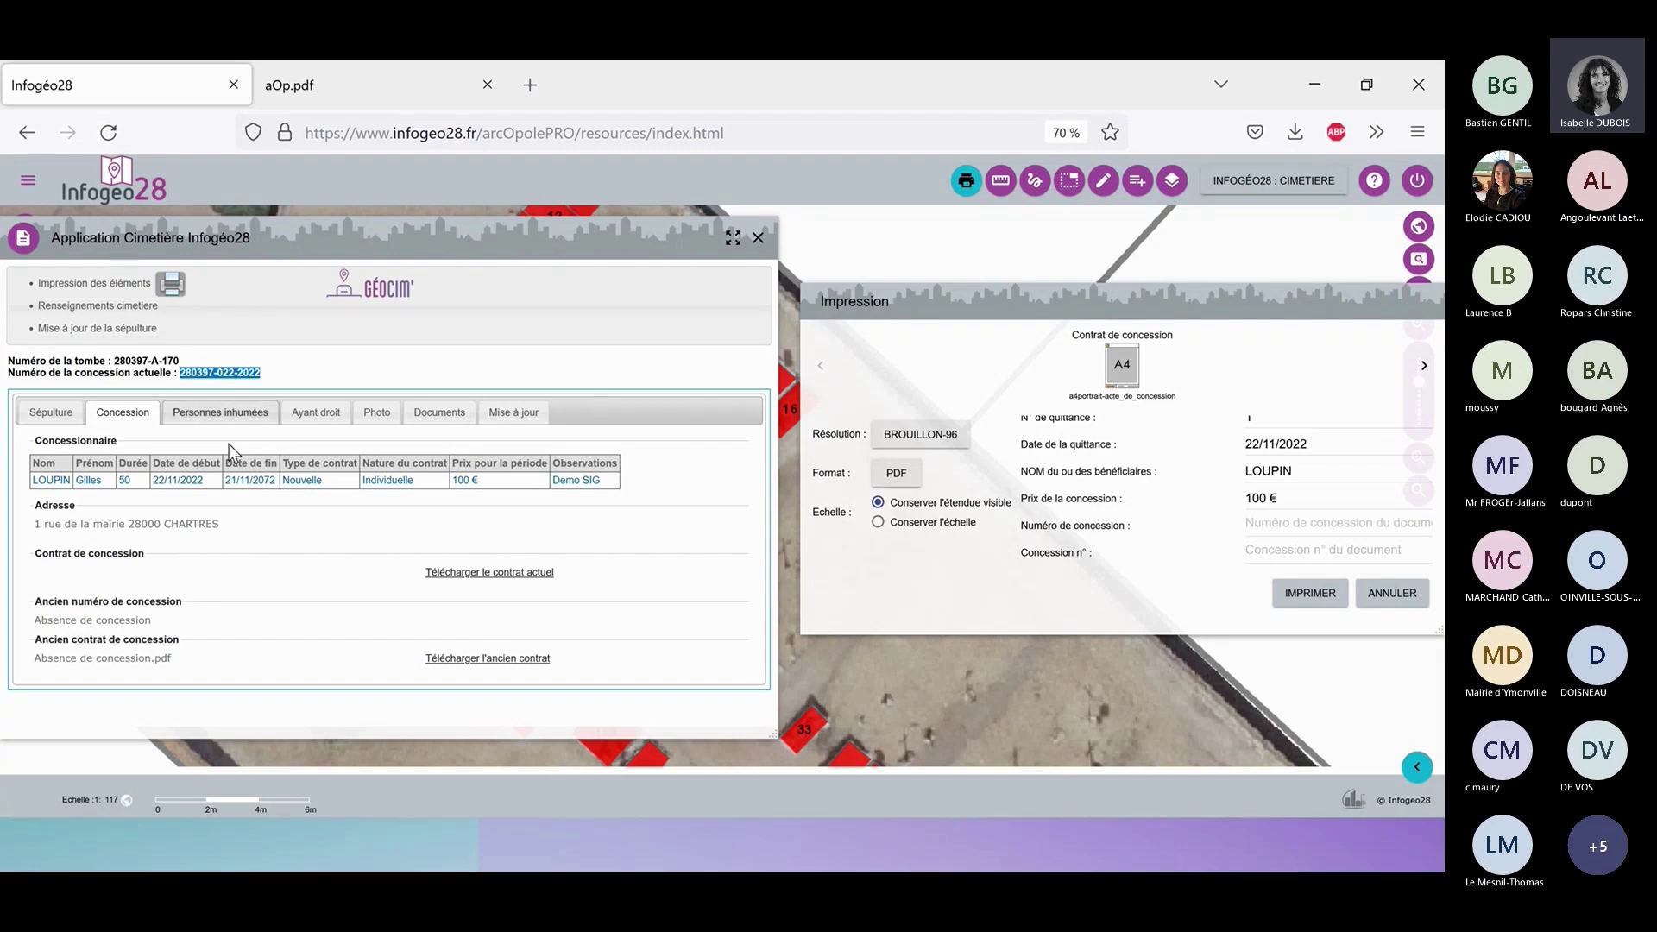
click(1276, 514)
key(ctrl+v)
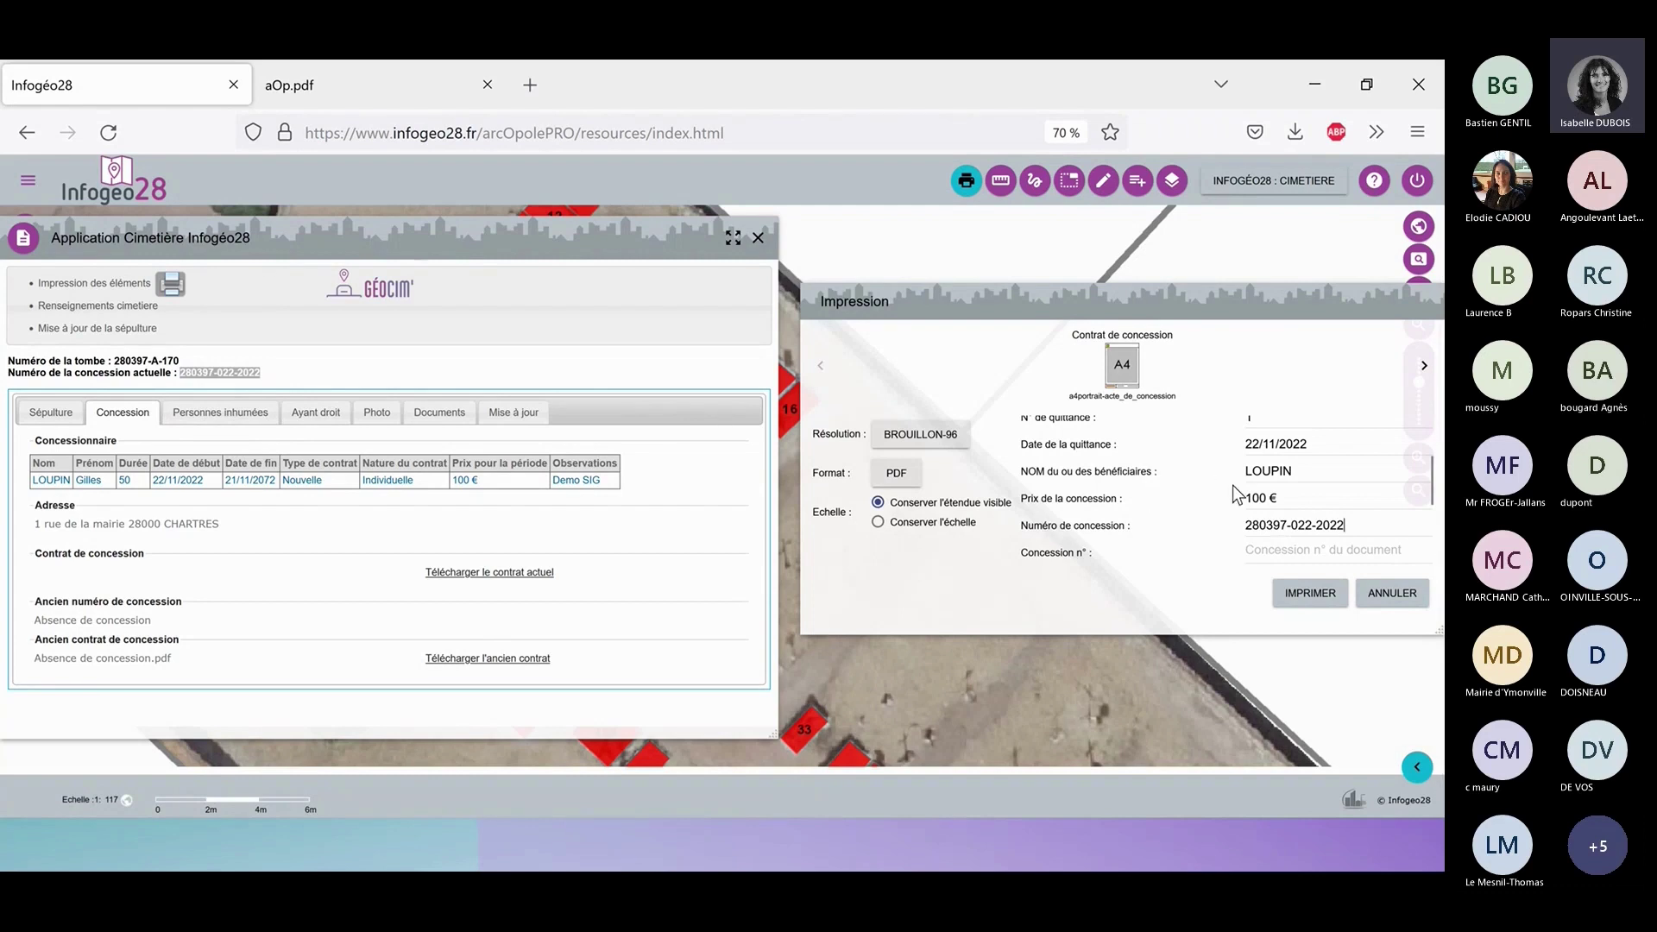
scroll(1242, 488, down, 2)
click(1258, 487)
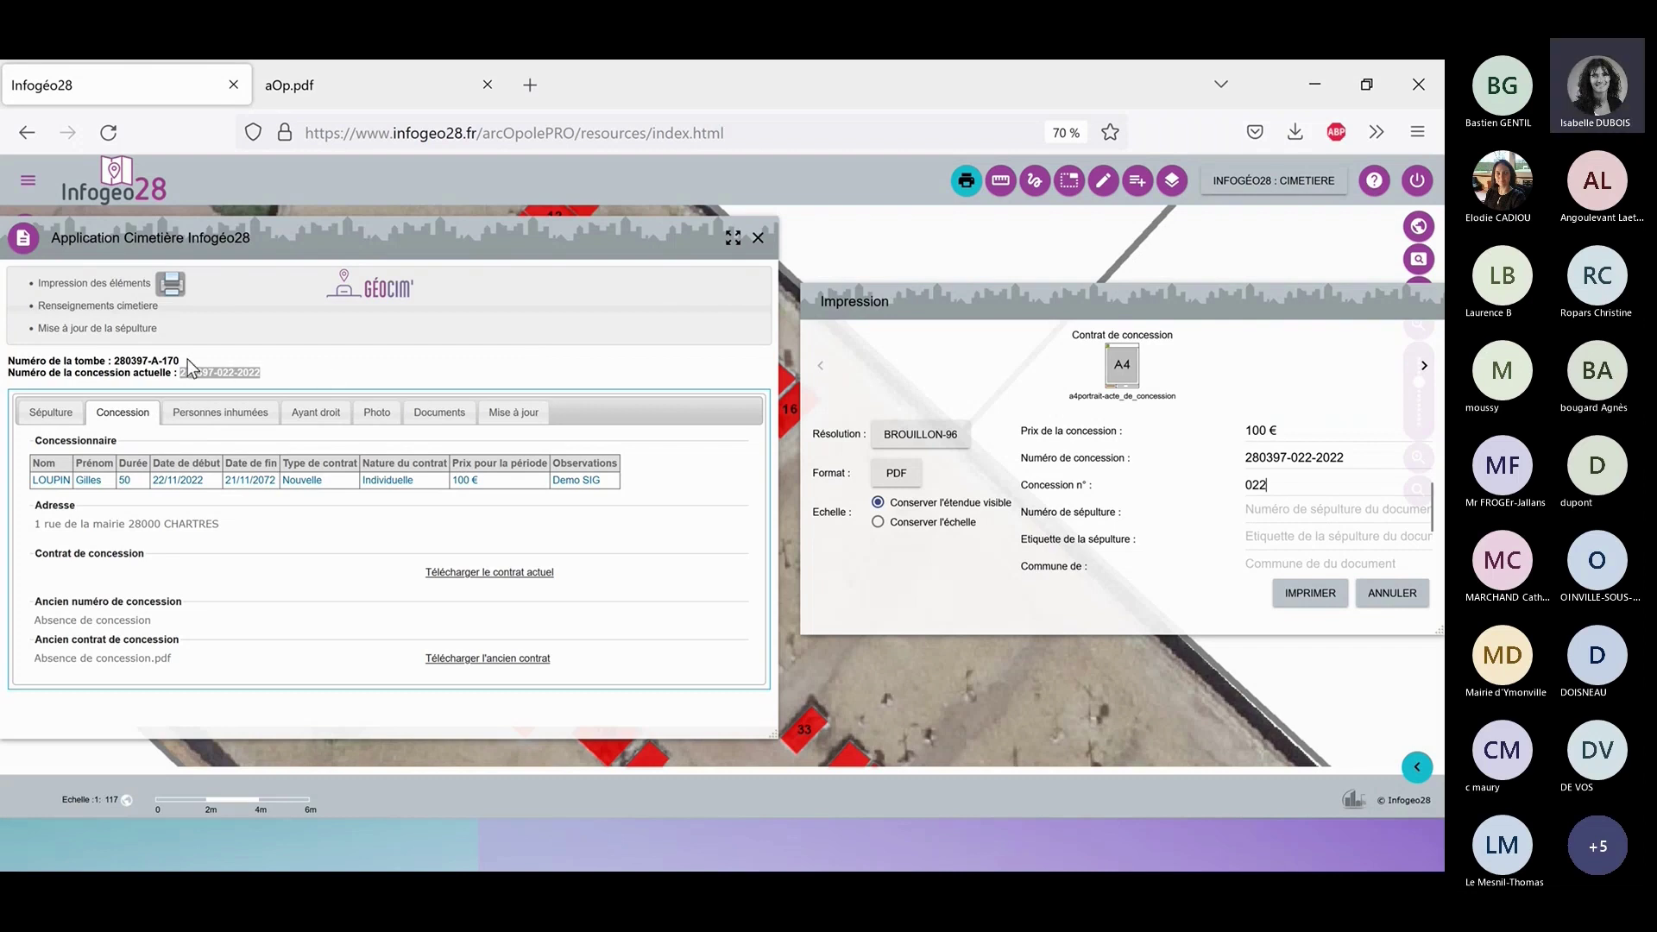
Paste tomb number 280397-A-170 as the burial number and enter burial label A-170.
drag(180, 361, 113, 362)
key(ctrl+c)
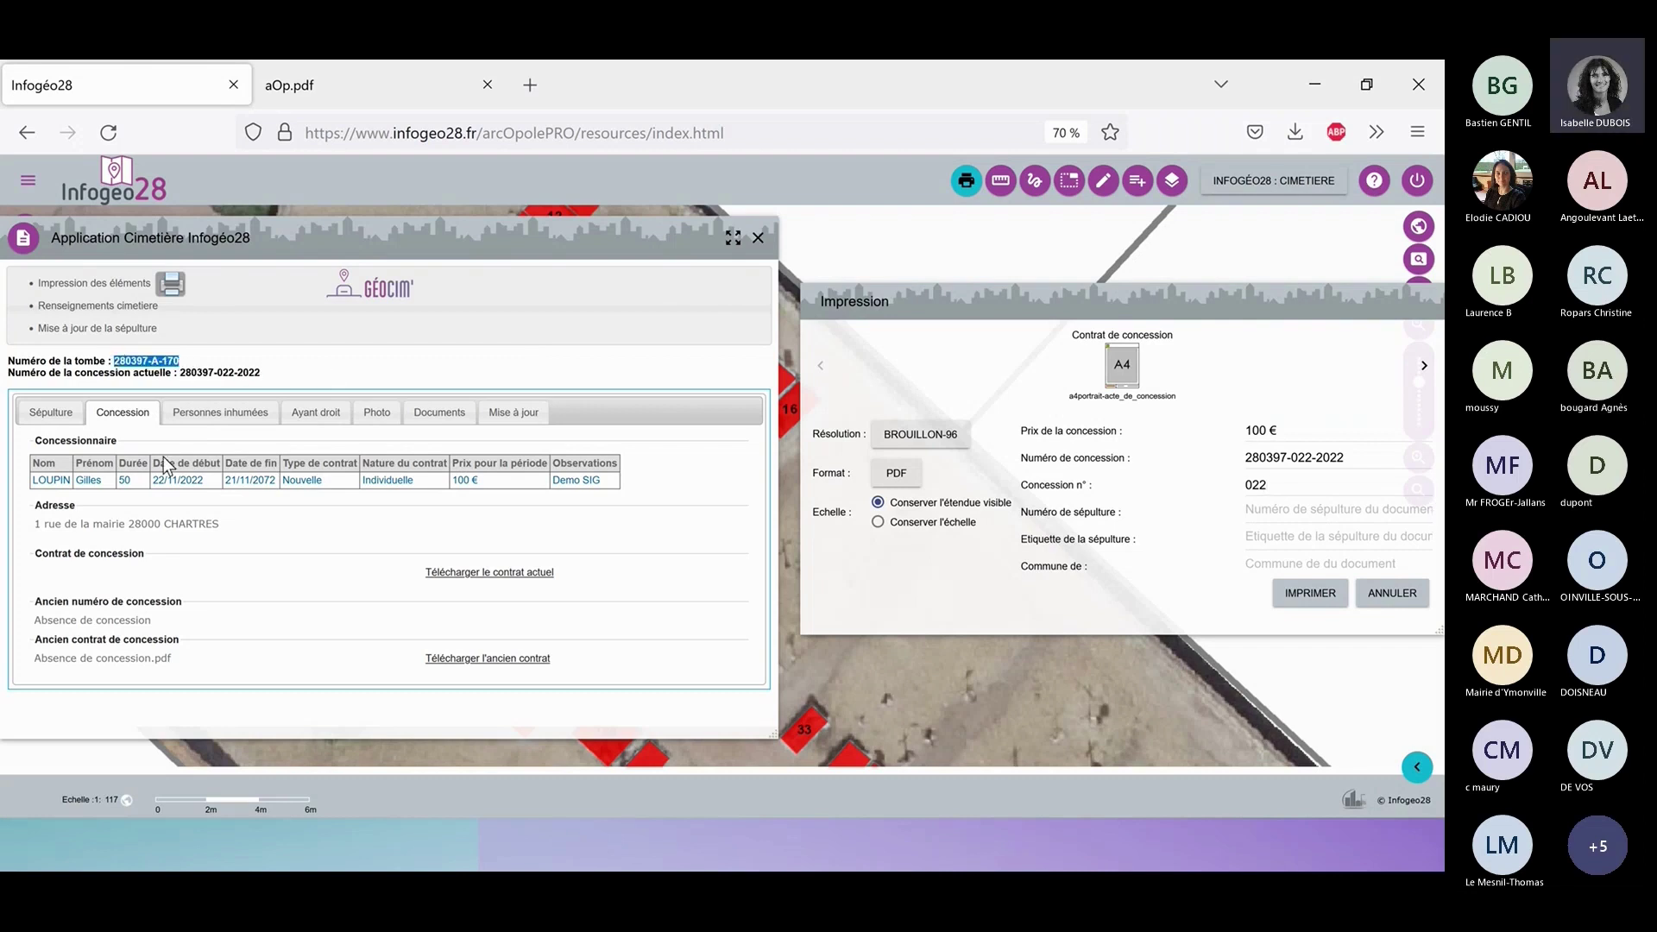
click(1259, 512)
key(ctrl+v)
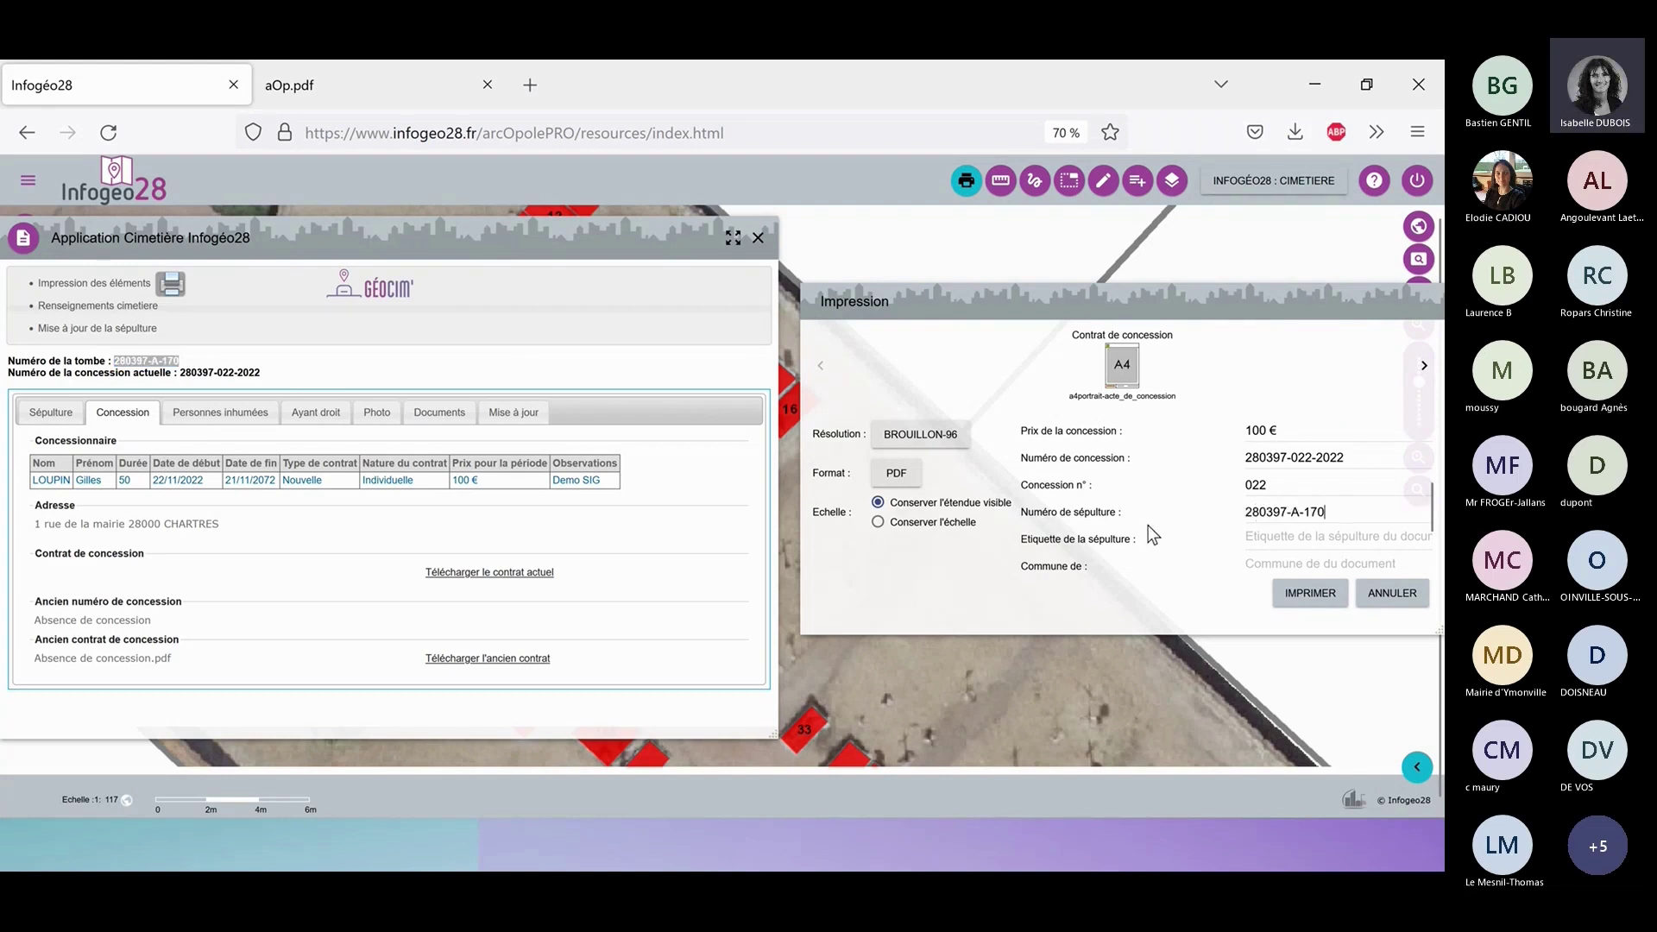
click(1305, 536)
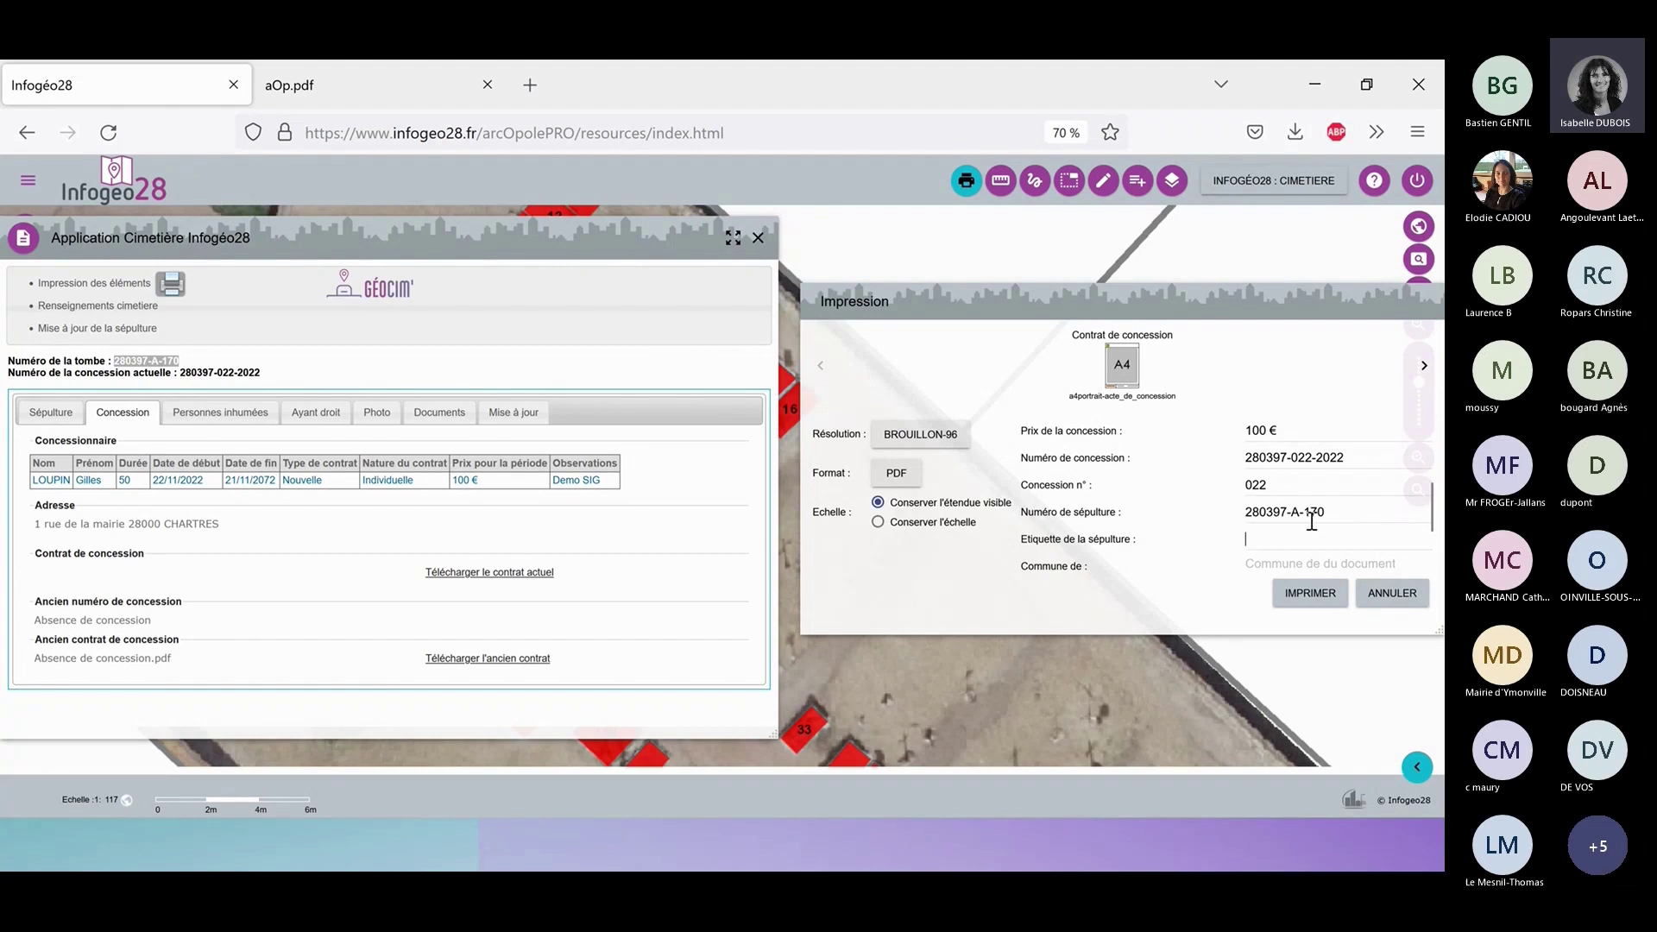
text(A-170)
Enter commune UMPEAU, duration 50 and start date 22/11/2022.
scroll(1134, 495, down, 1)
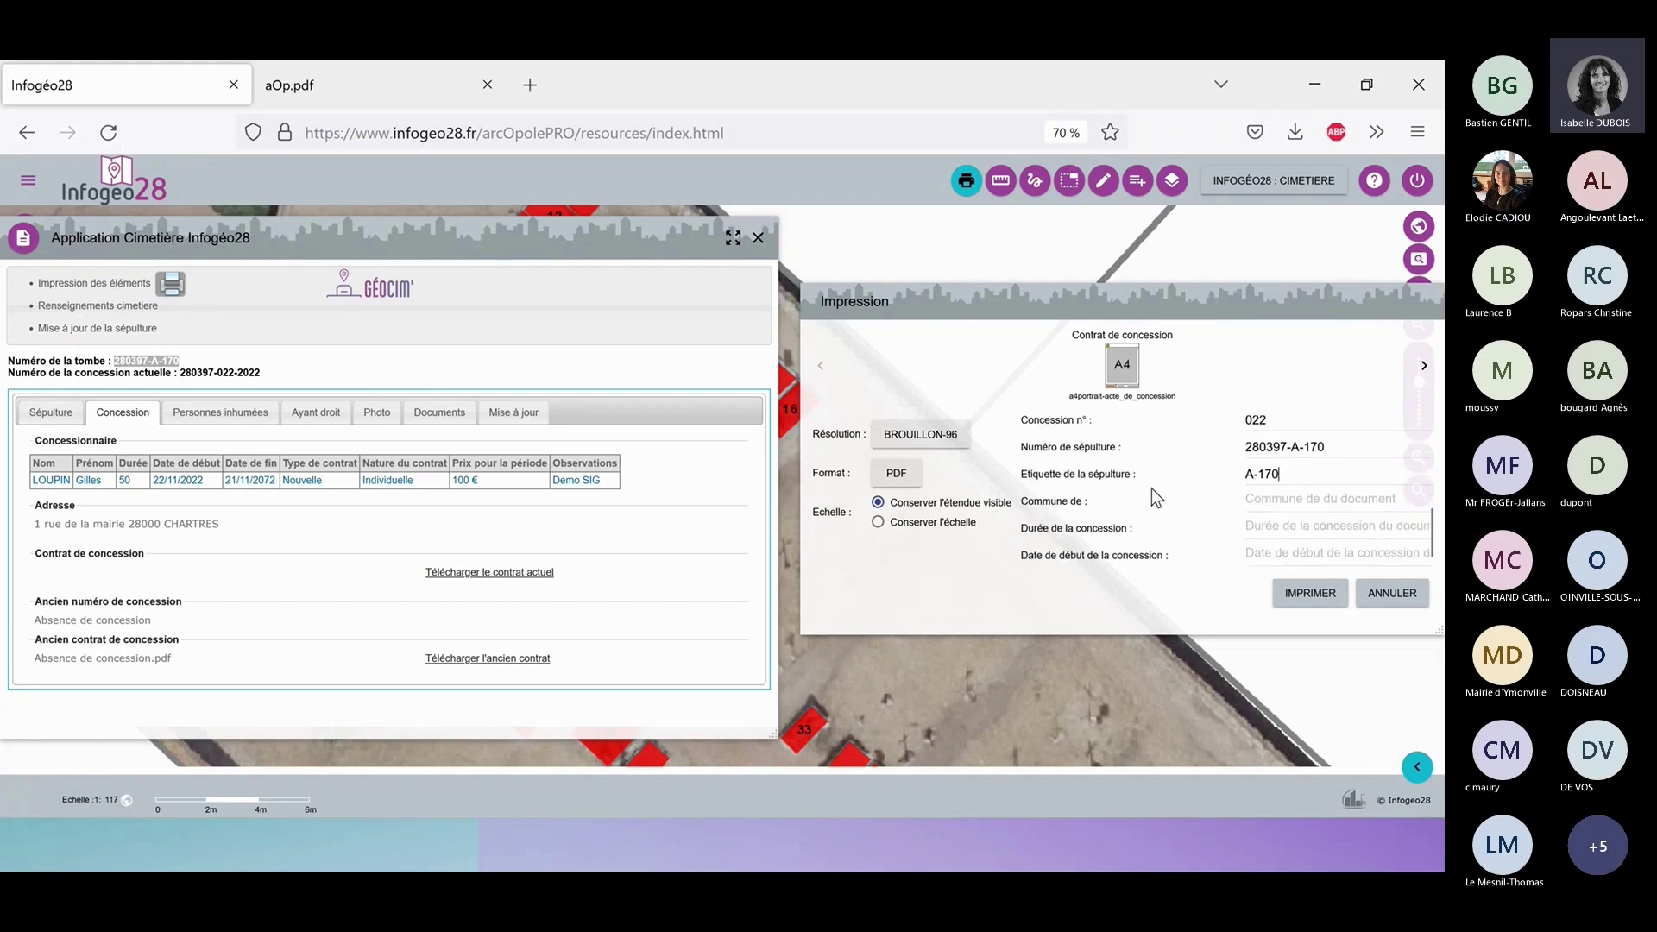
click(1309, 499)
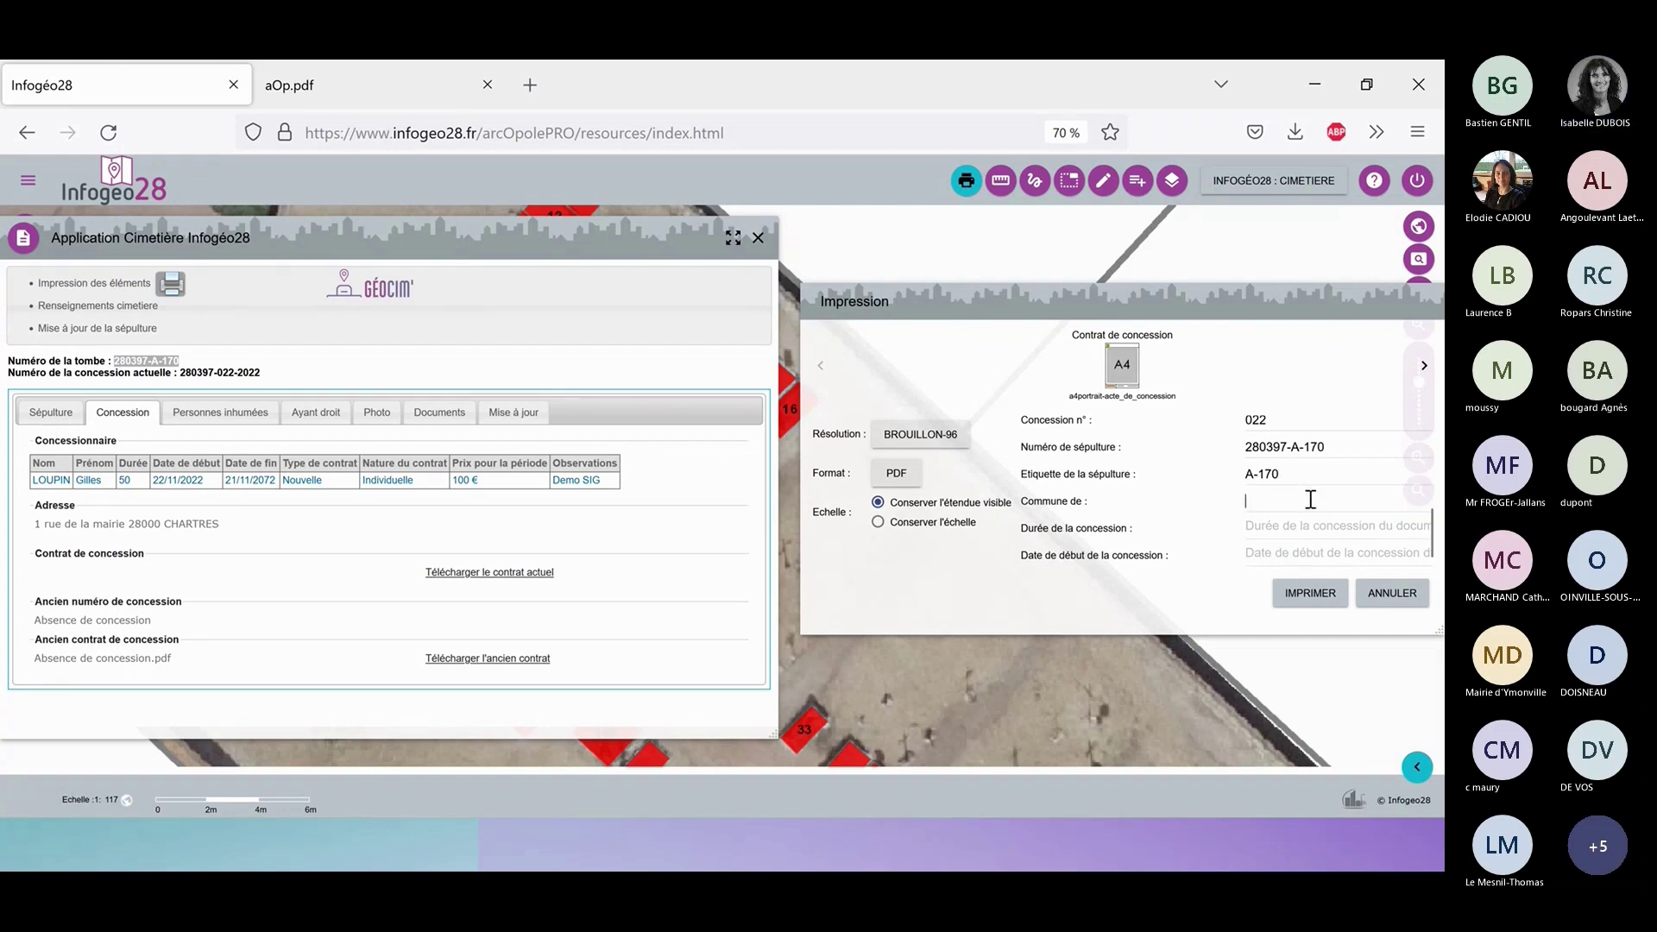
text(UMPEAU)
click(1290, 535)
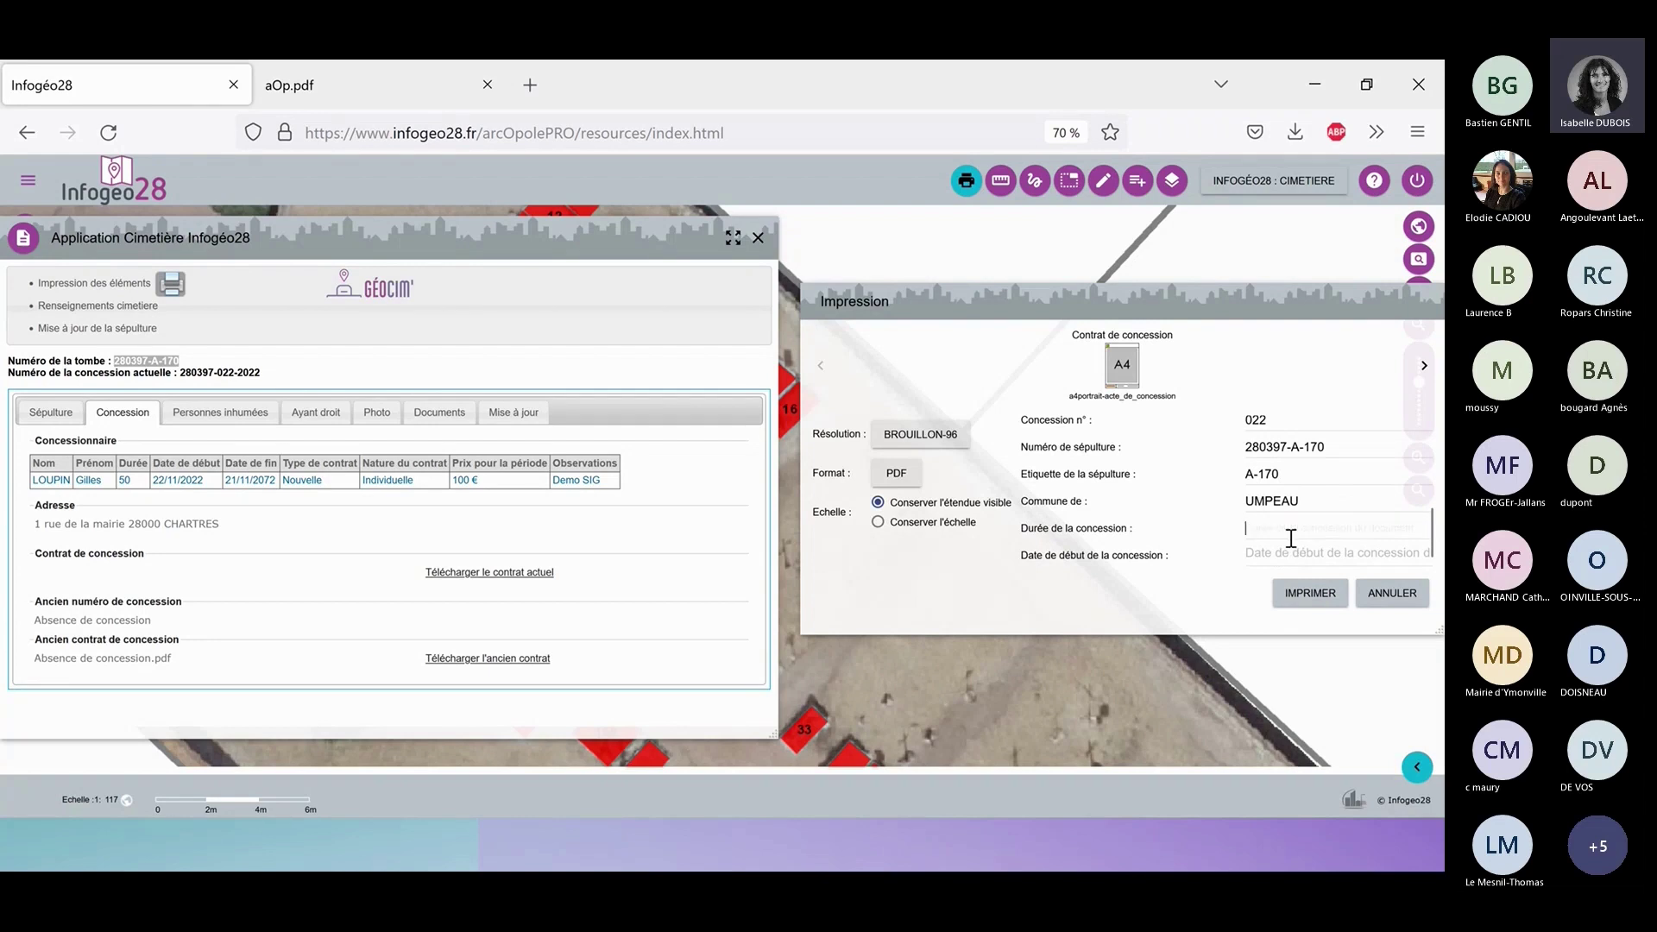
text(50)
click(1281, 559)
text(22/11/)
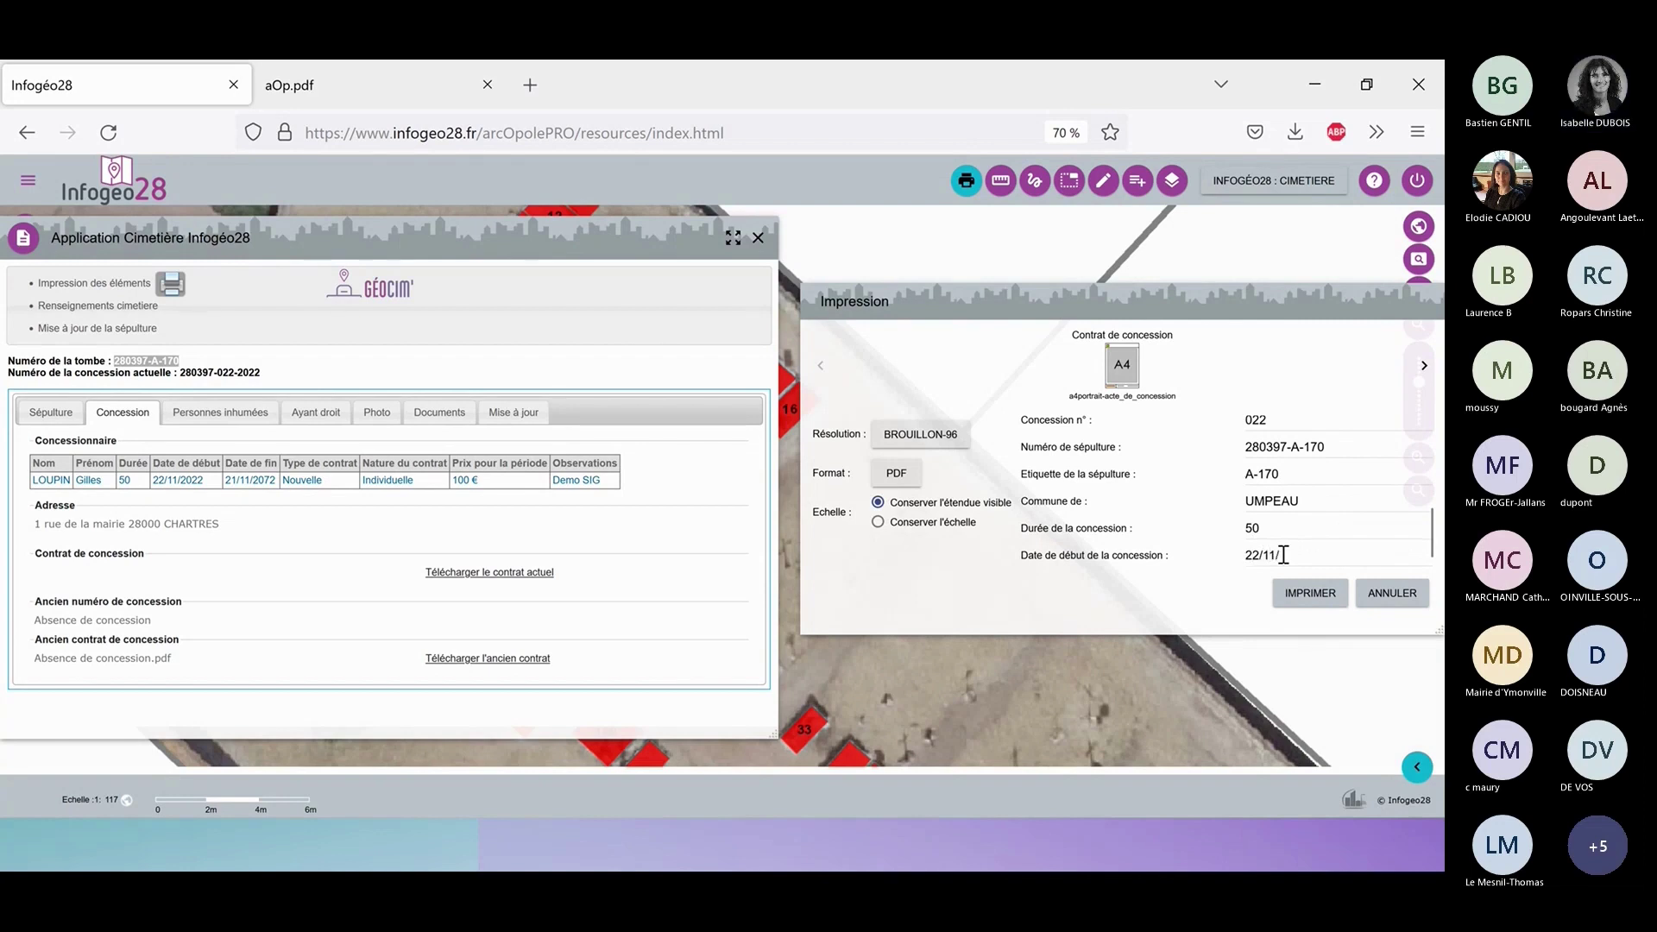
text(2022)
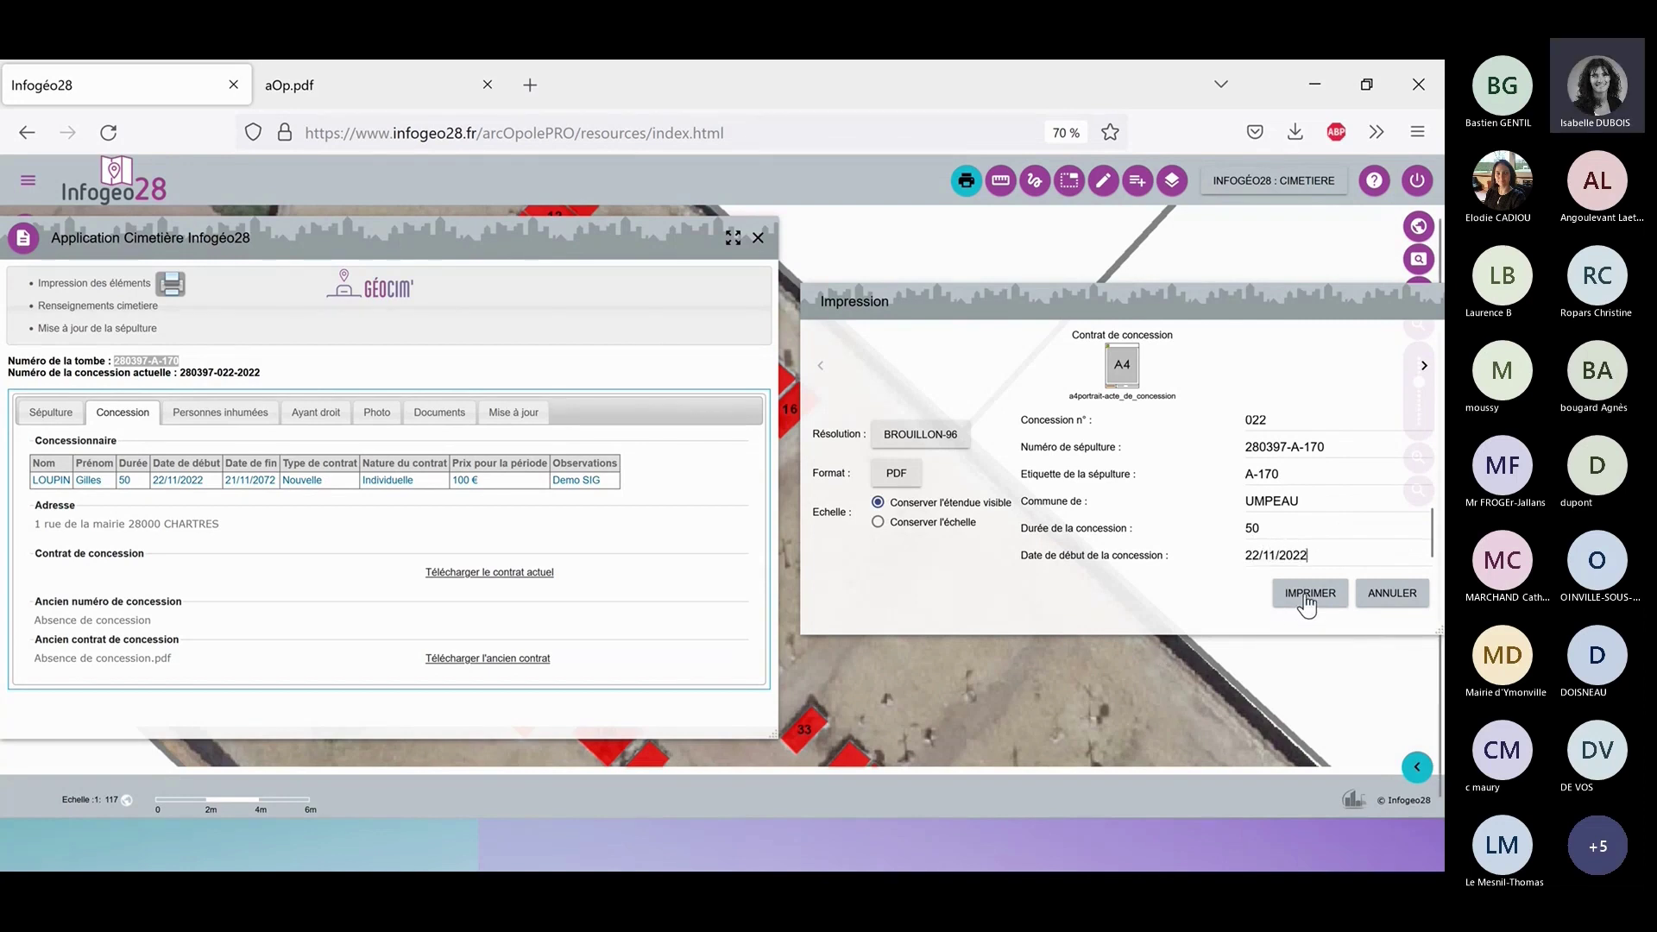
Generate the filled contract and open the downloaded aOp(1).pdf in a new tab.
click(1306, 595)
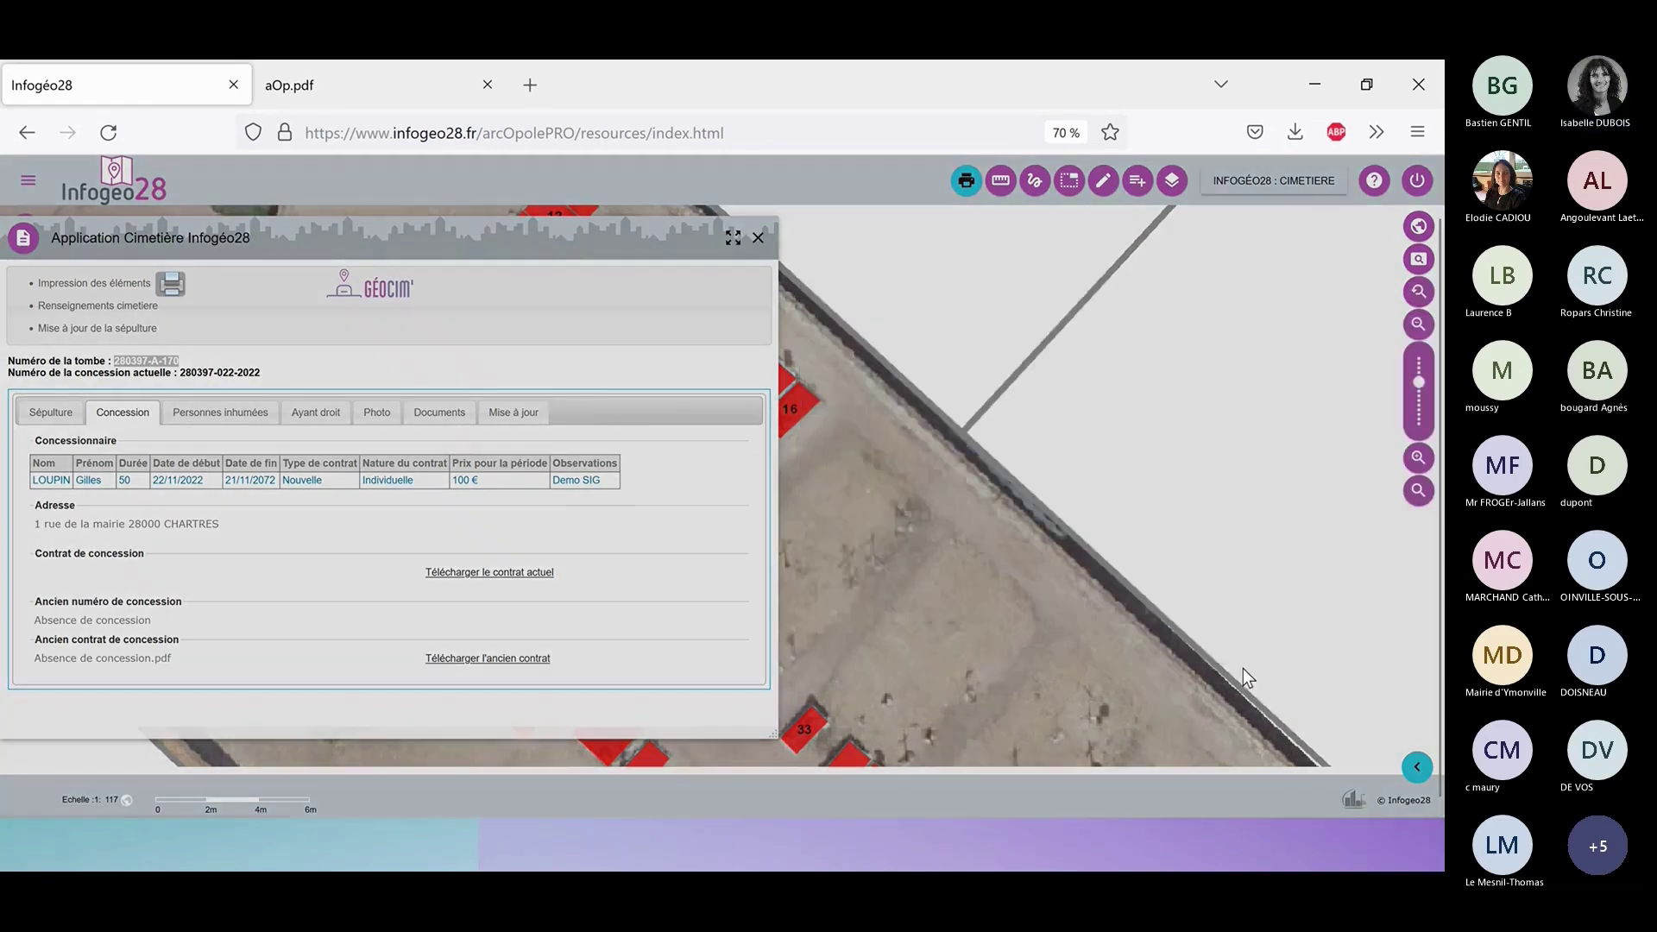
click(753, 502)
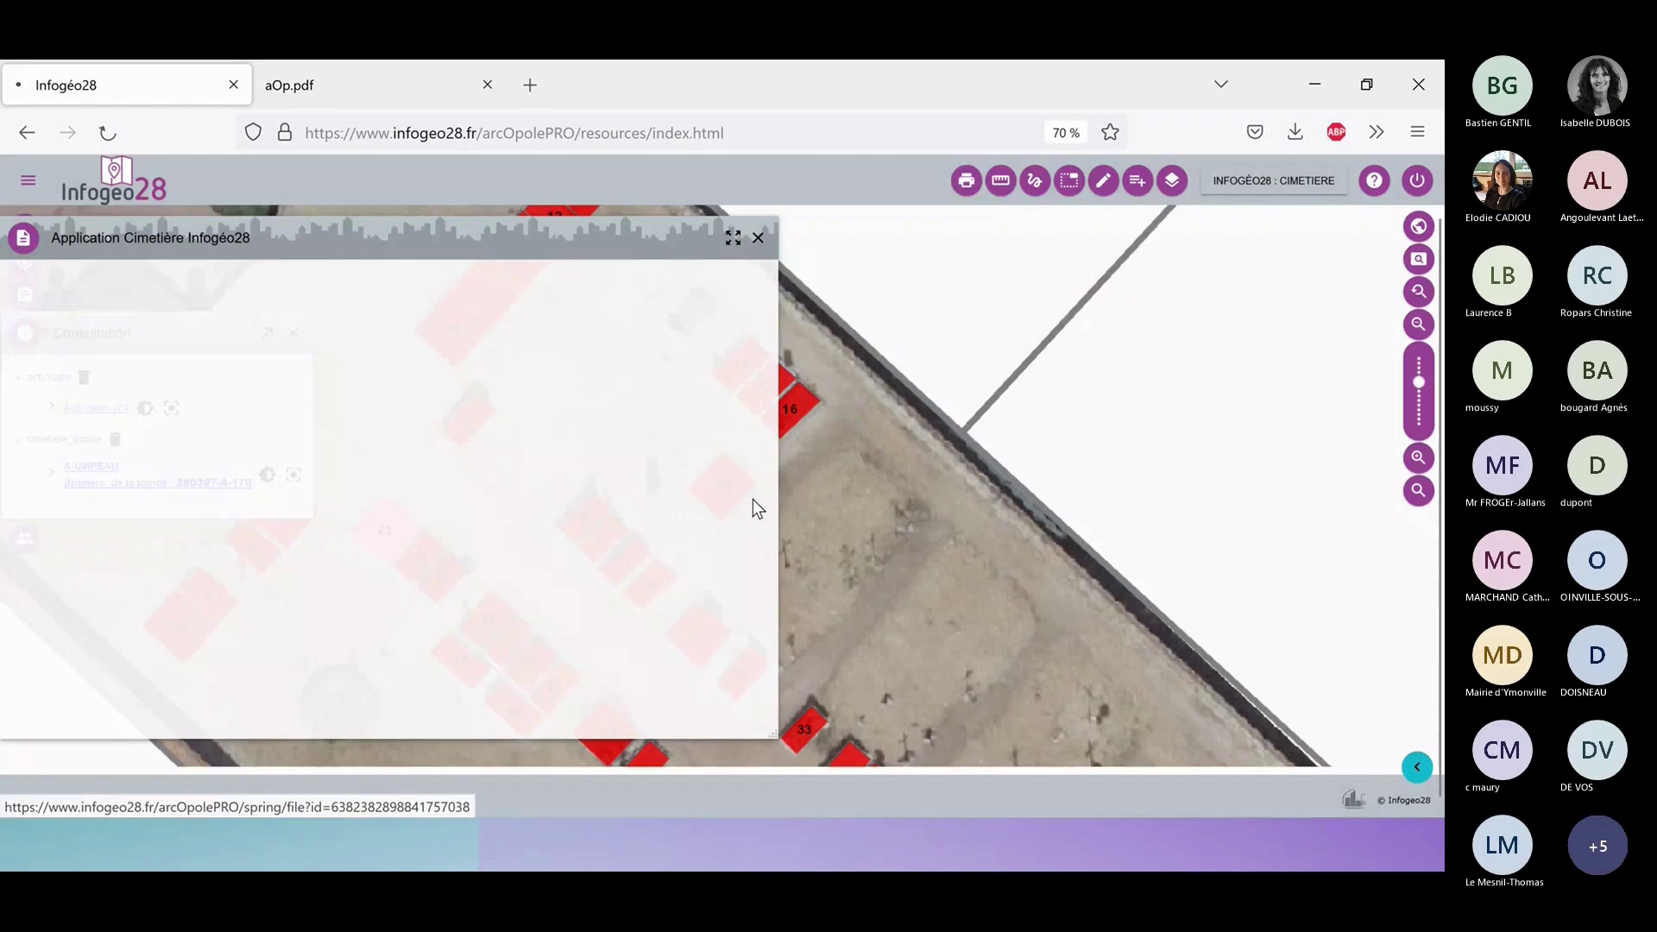
drag(867, 193, 559, 97)
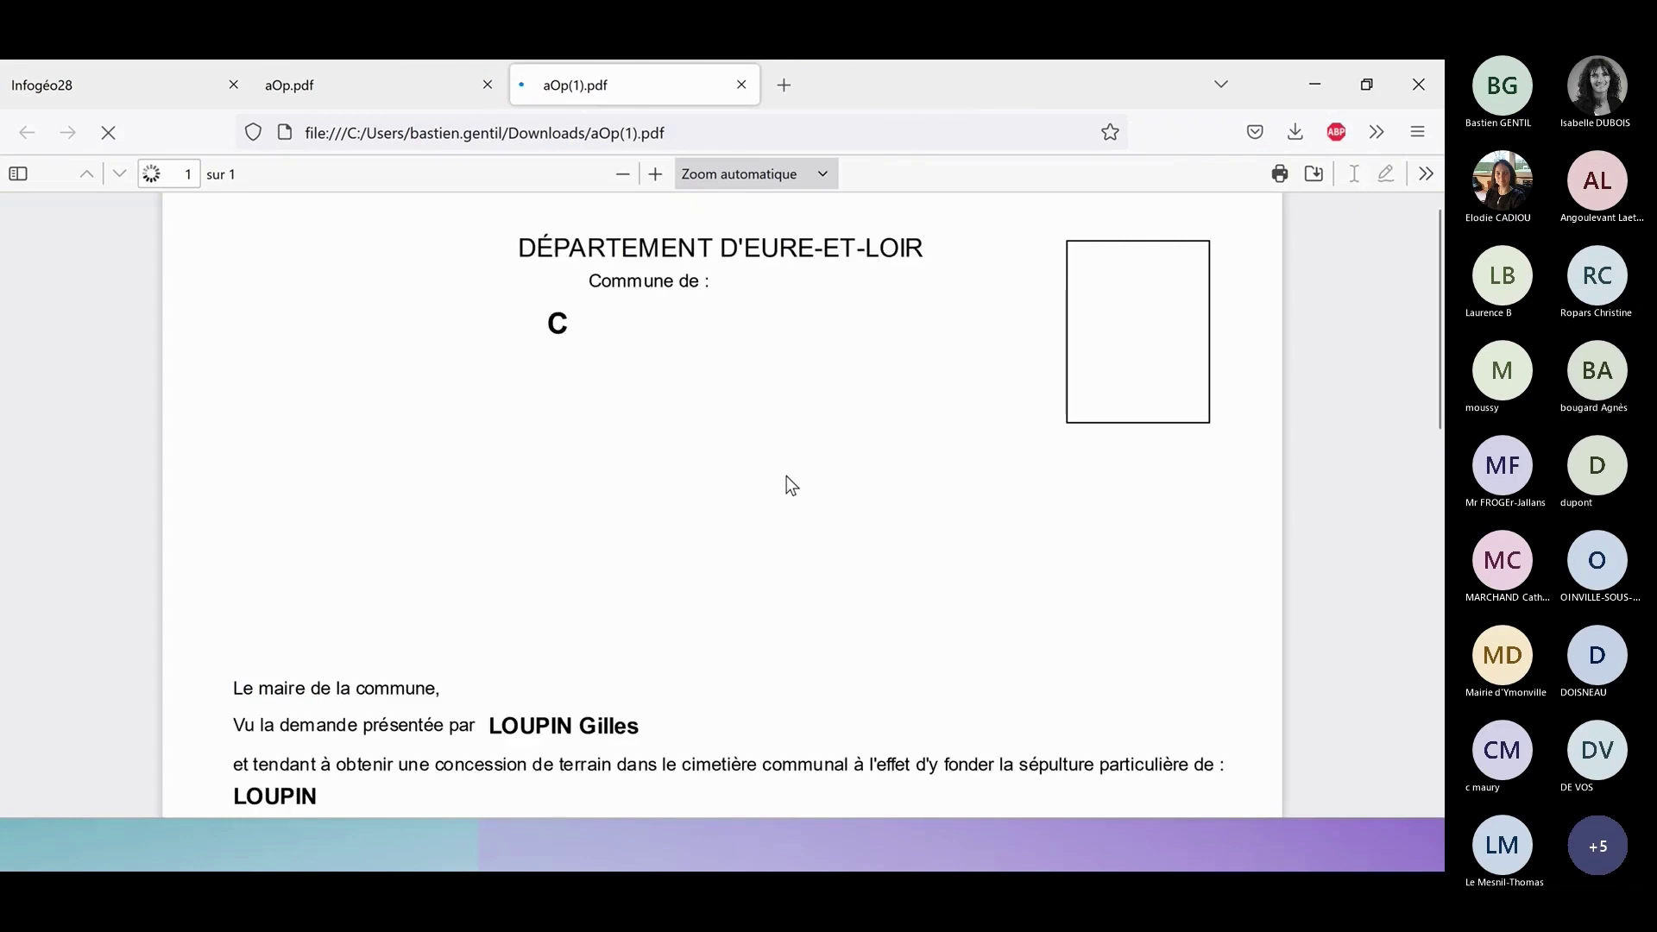
Review aOp(1).pdf: a 50-year concession from 22/11/2022, 2 m², 100 €.
scroll(784, 478, down, 3)
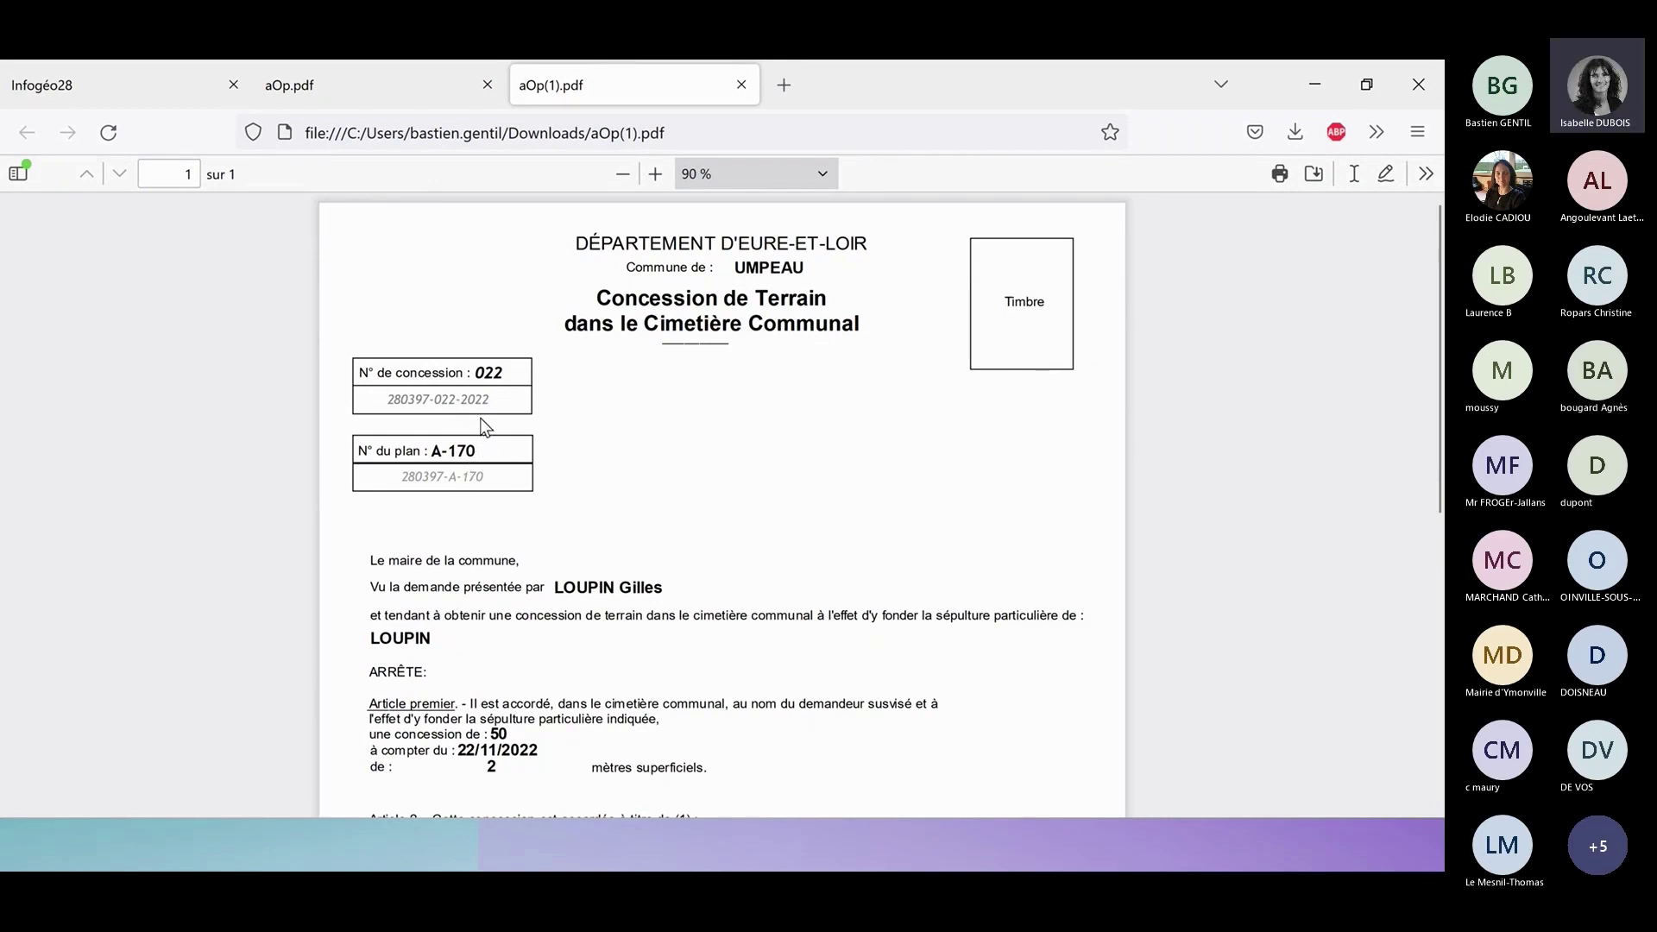
scroll(697, 449, down, 2)
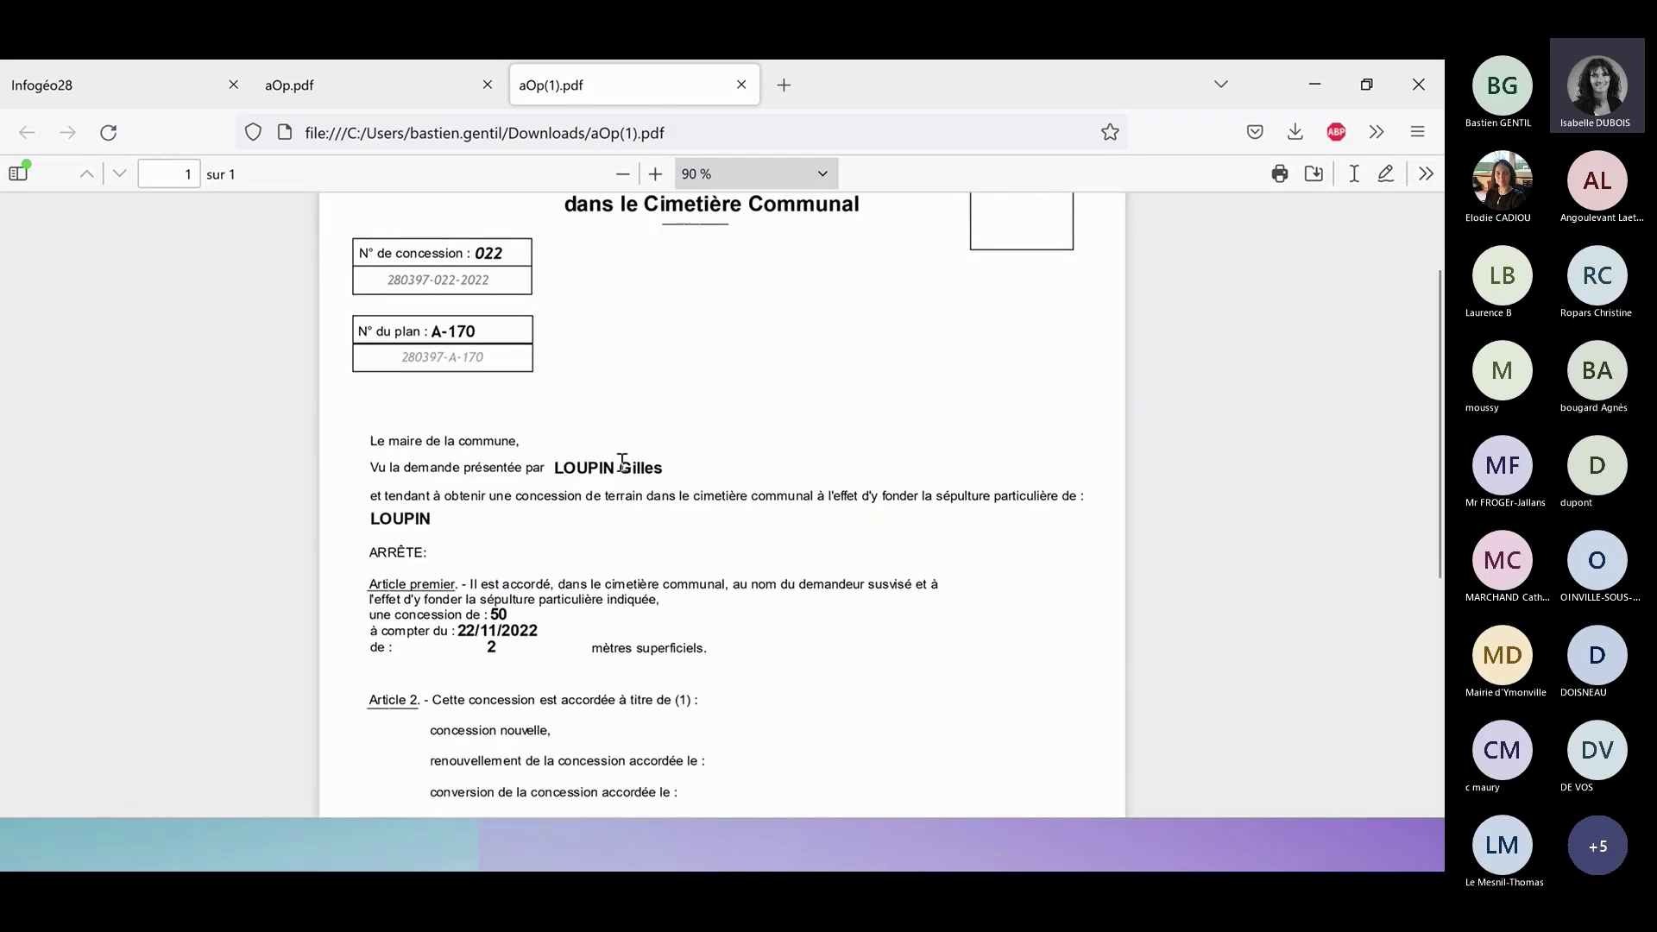
scroll(619, 599, down, 2)
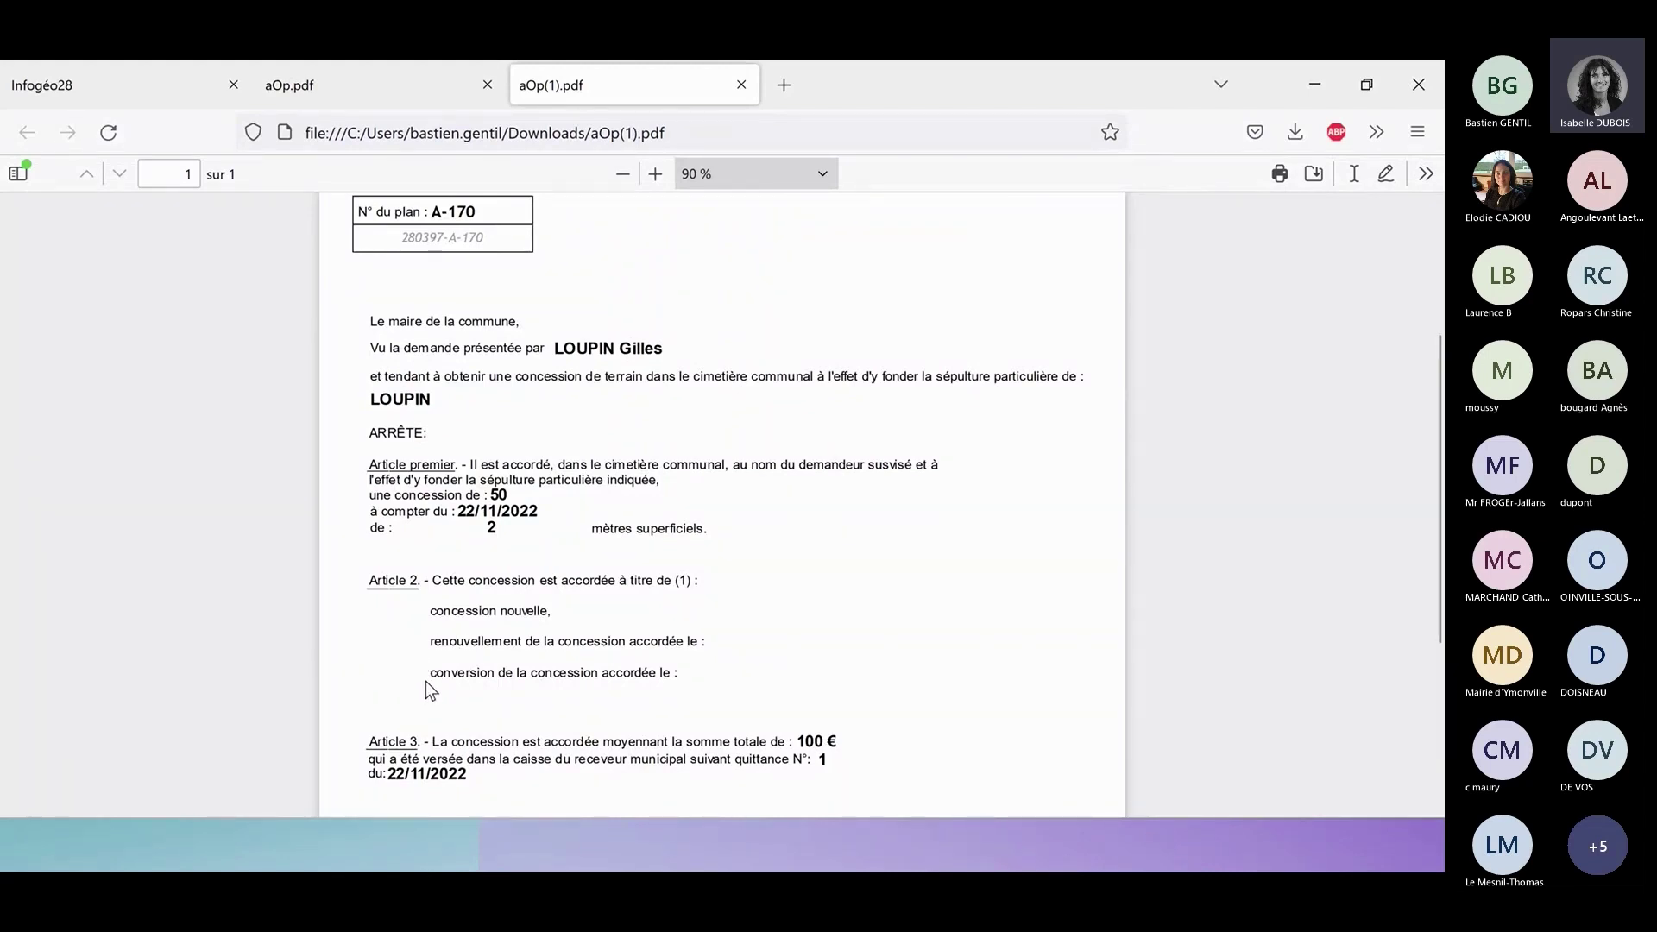
scroll(518, 574, down, 2)
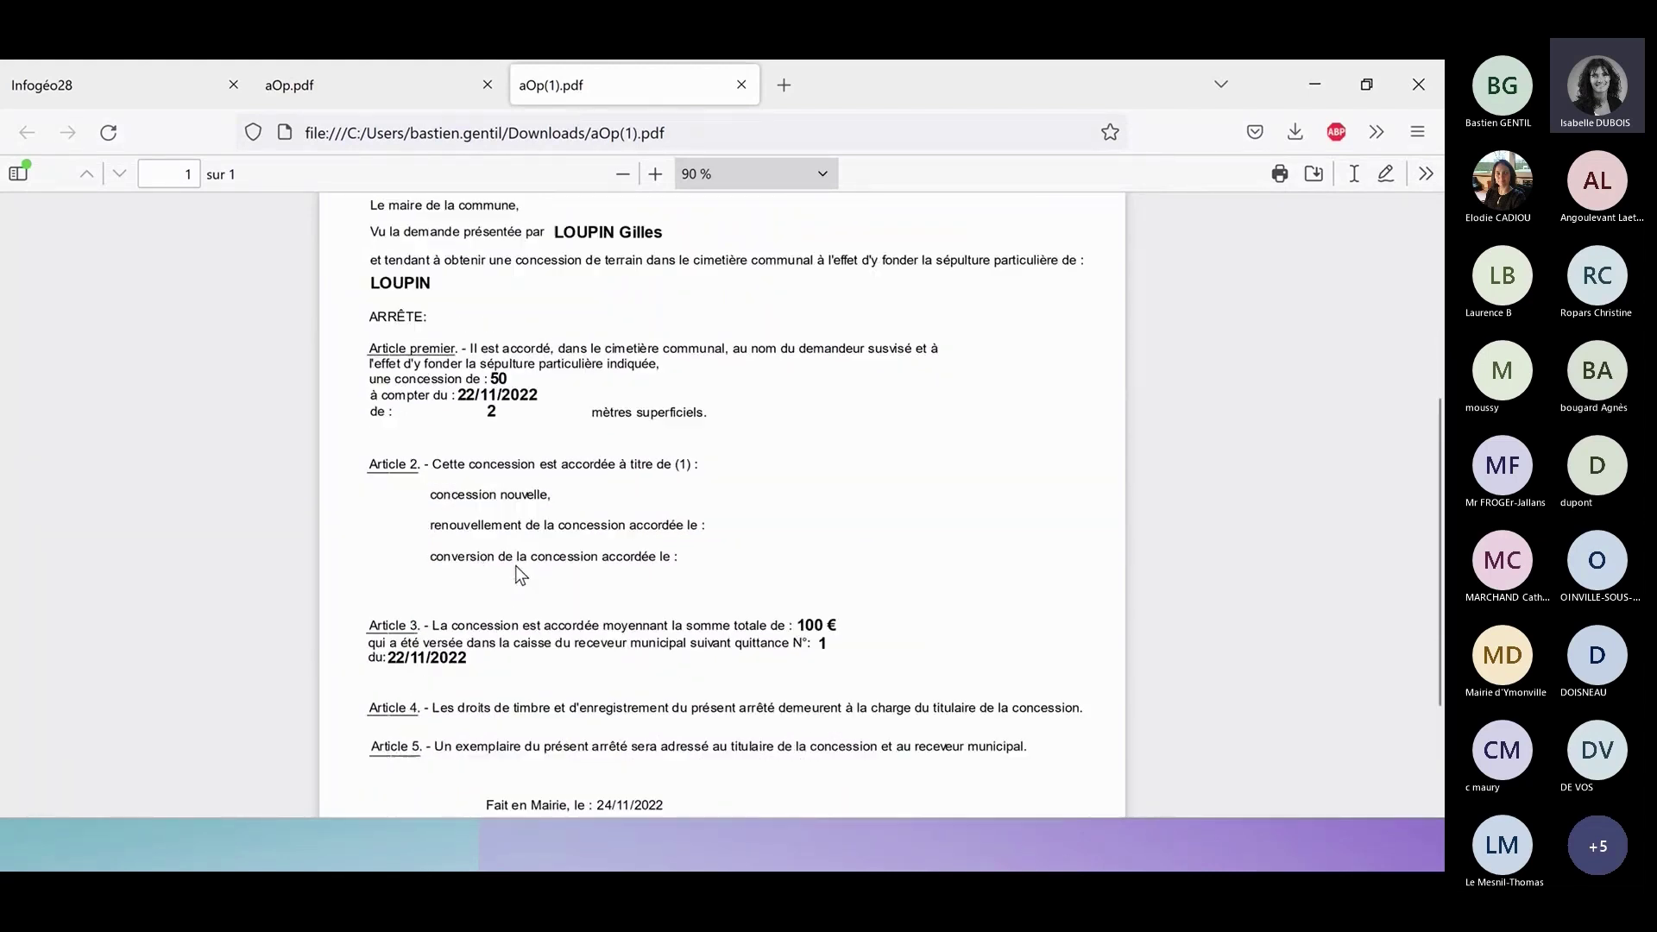
scroll(520, 574, down, 2)
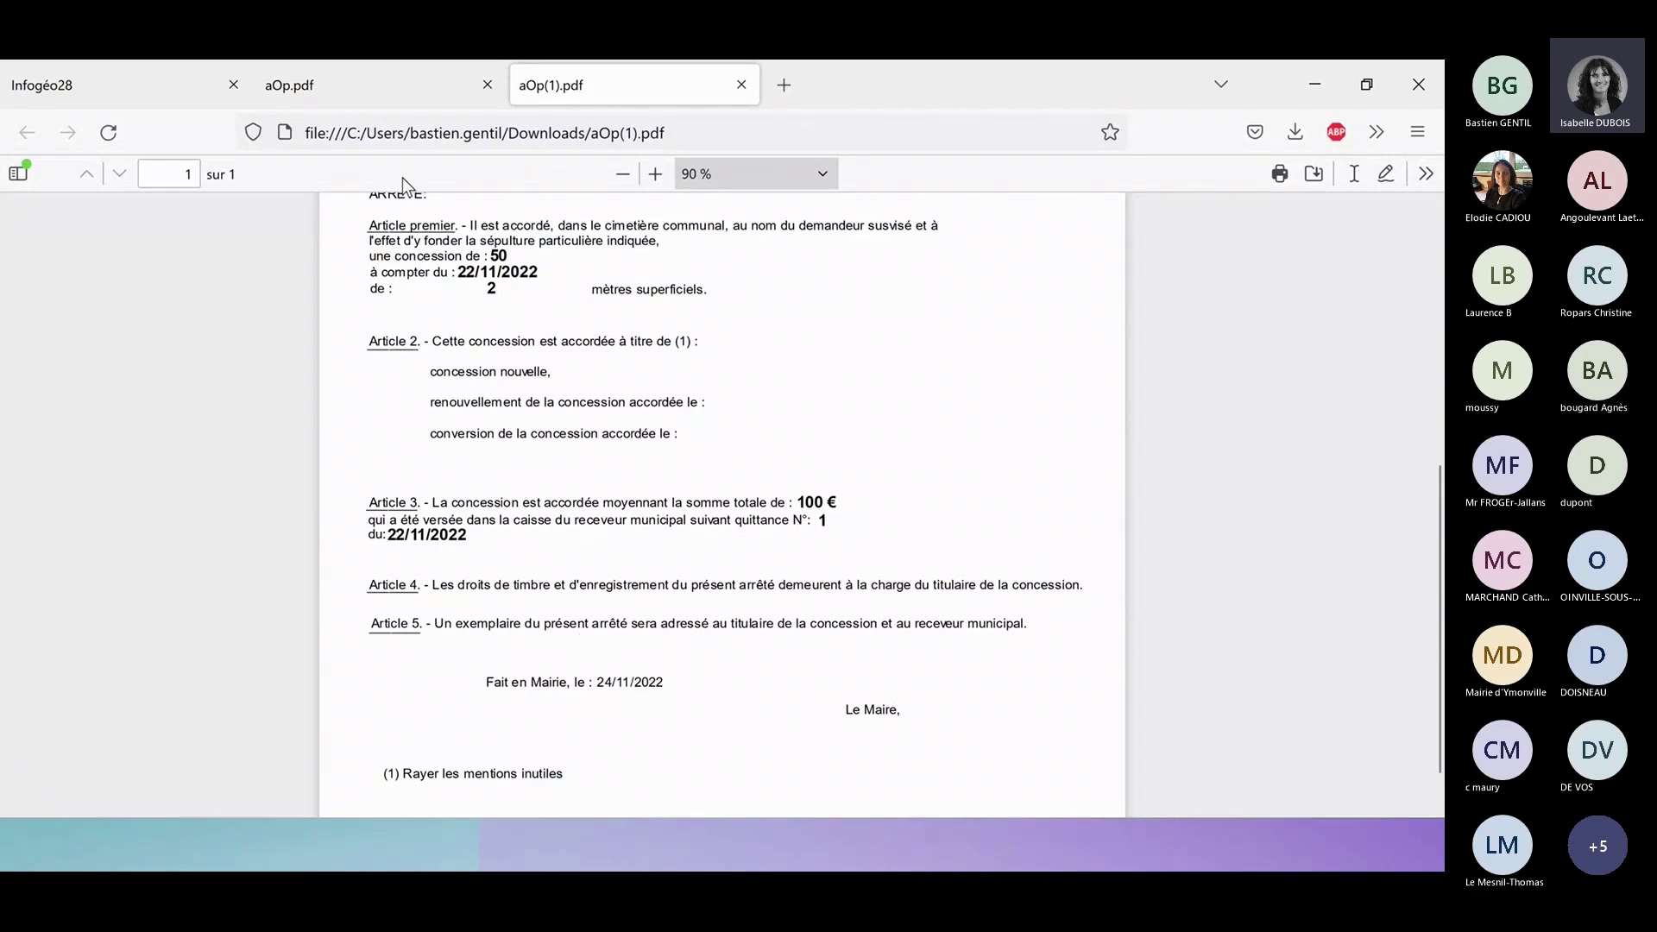
Switch the cemetery map layer from Période de concession to Disponibilité.
click(87, 81)
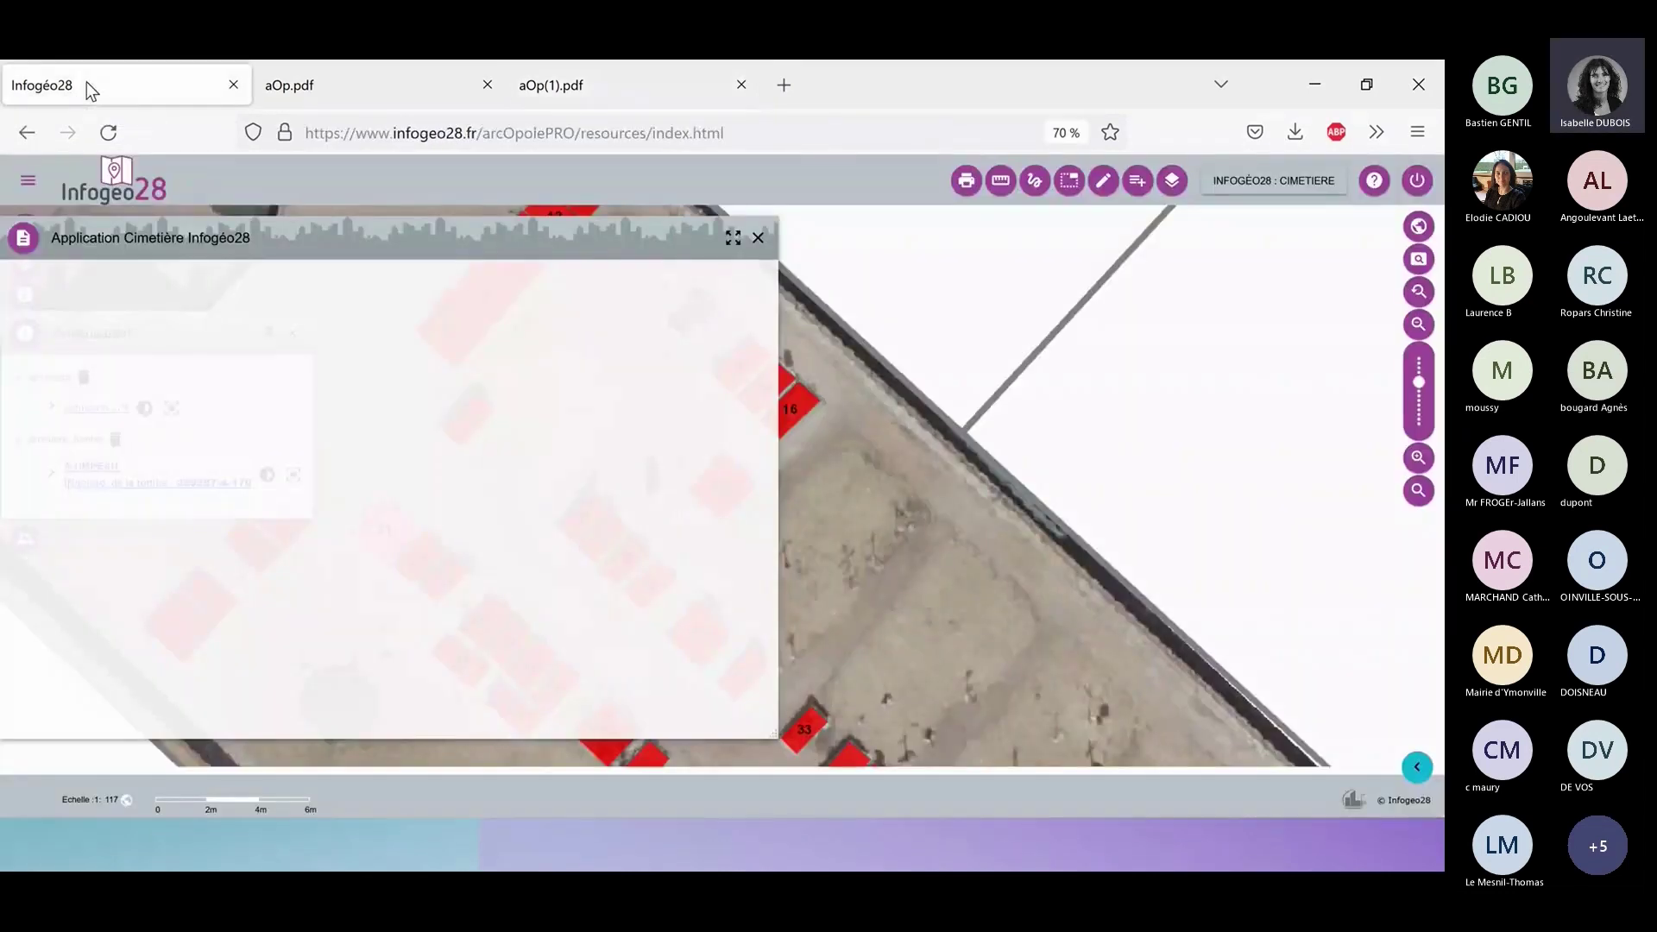
click(758, 238)
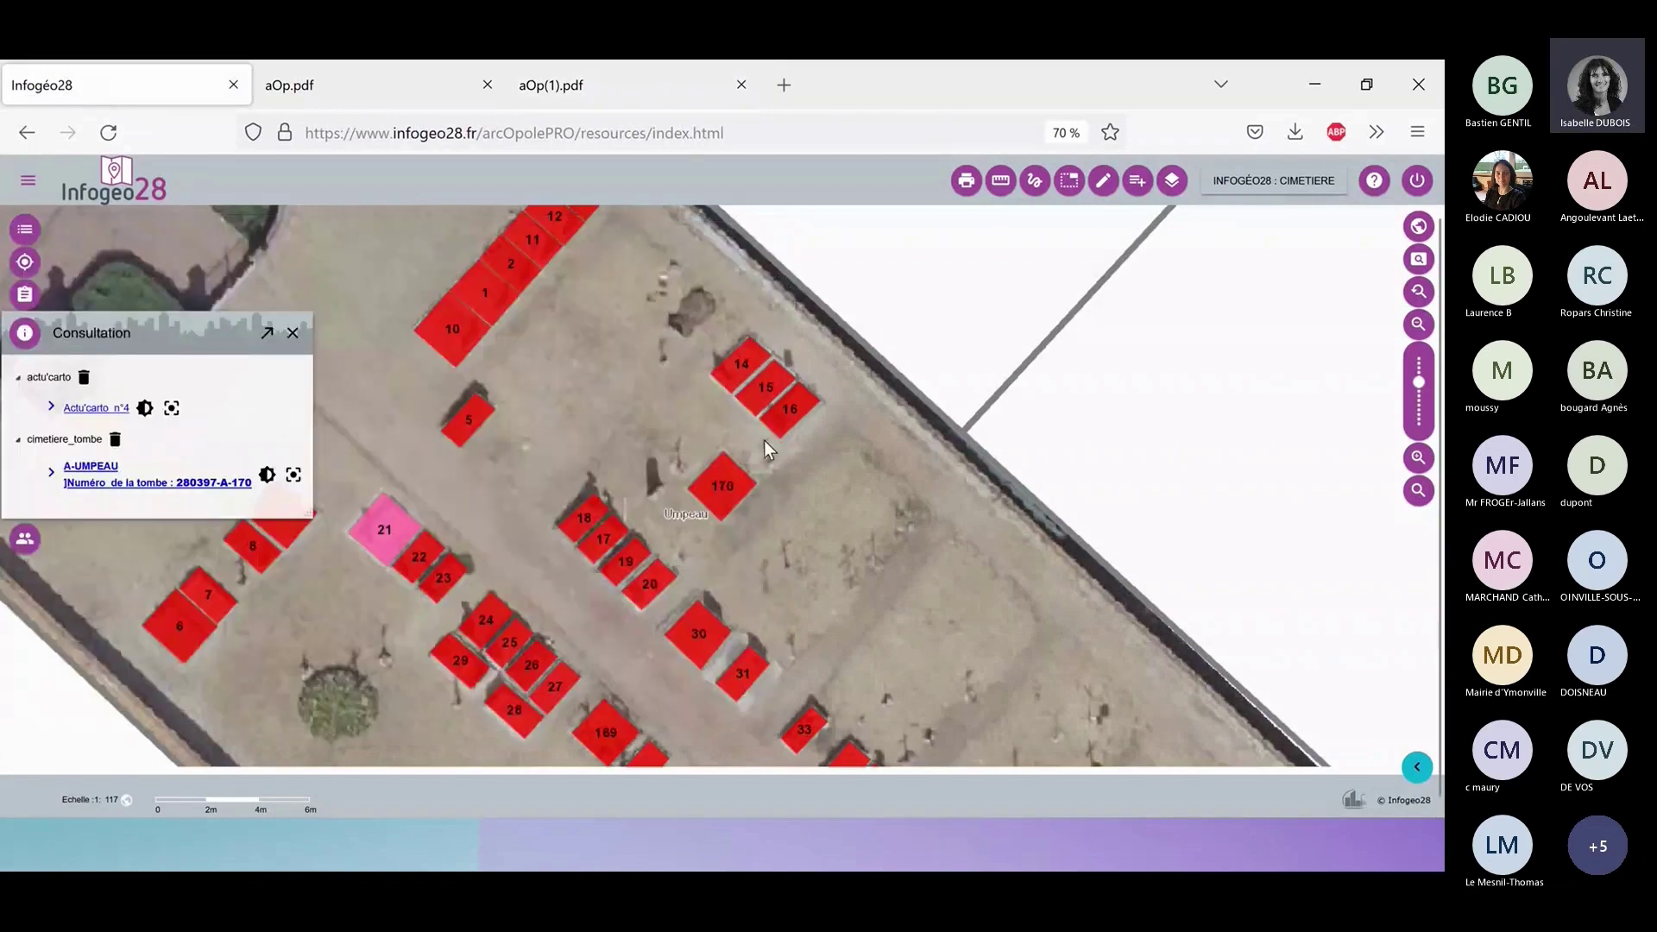
click(24, 229)
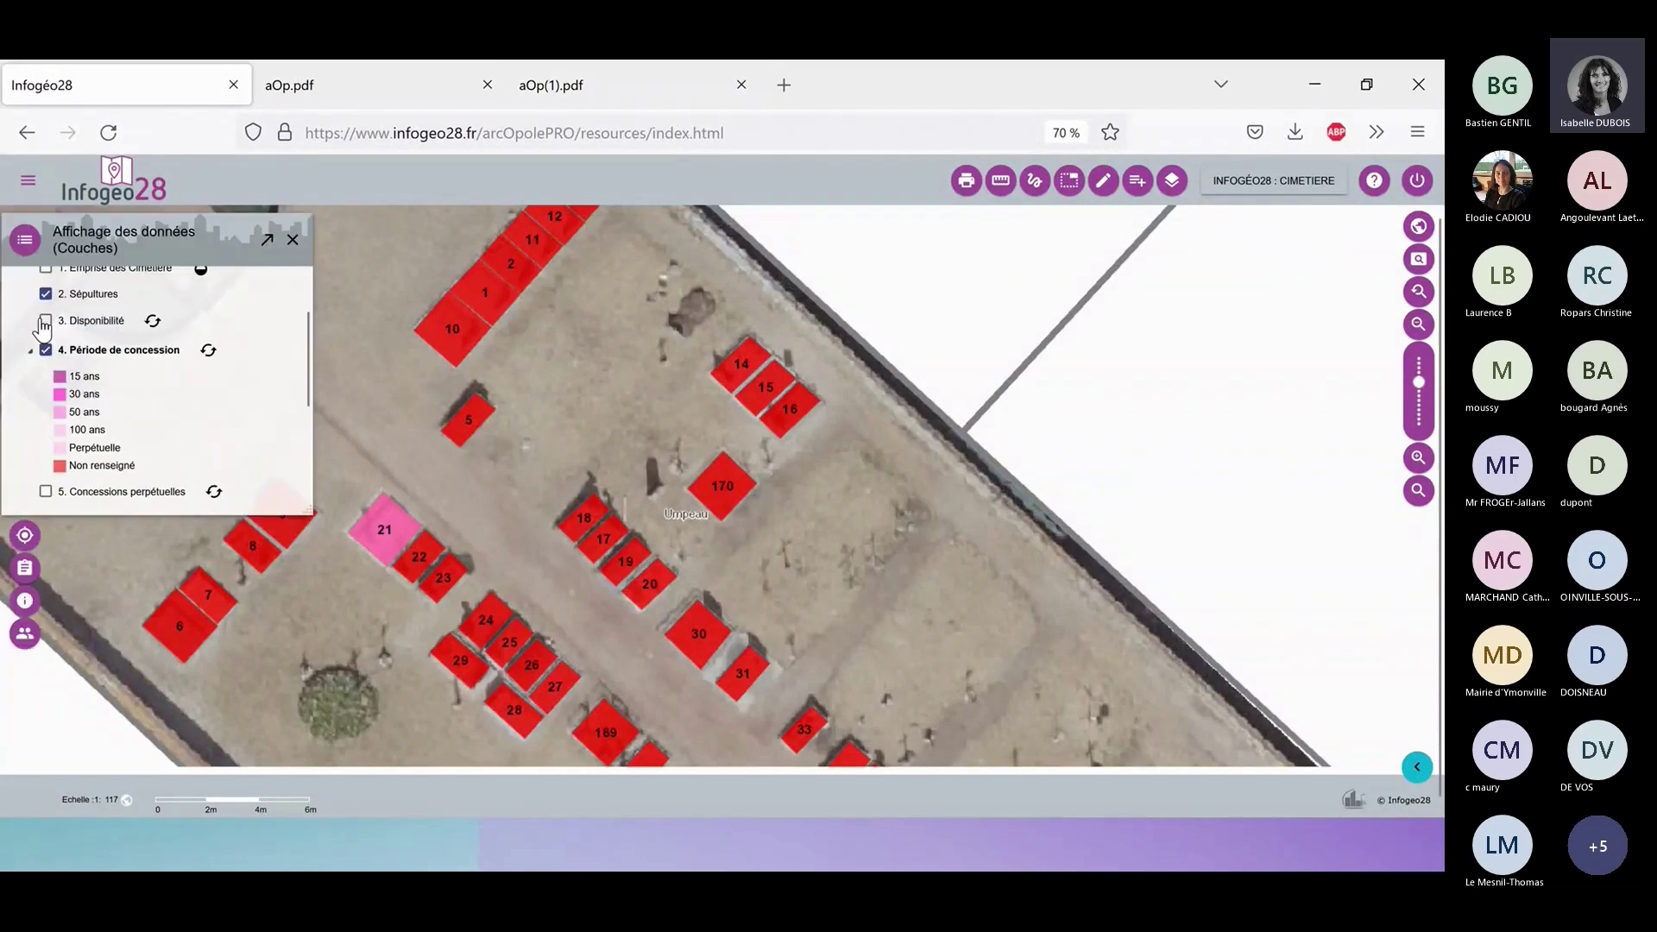
click(46, 350)
click(46, 320)
click(292, 239)
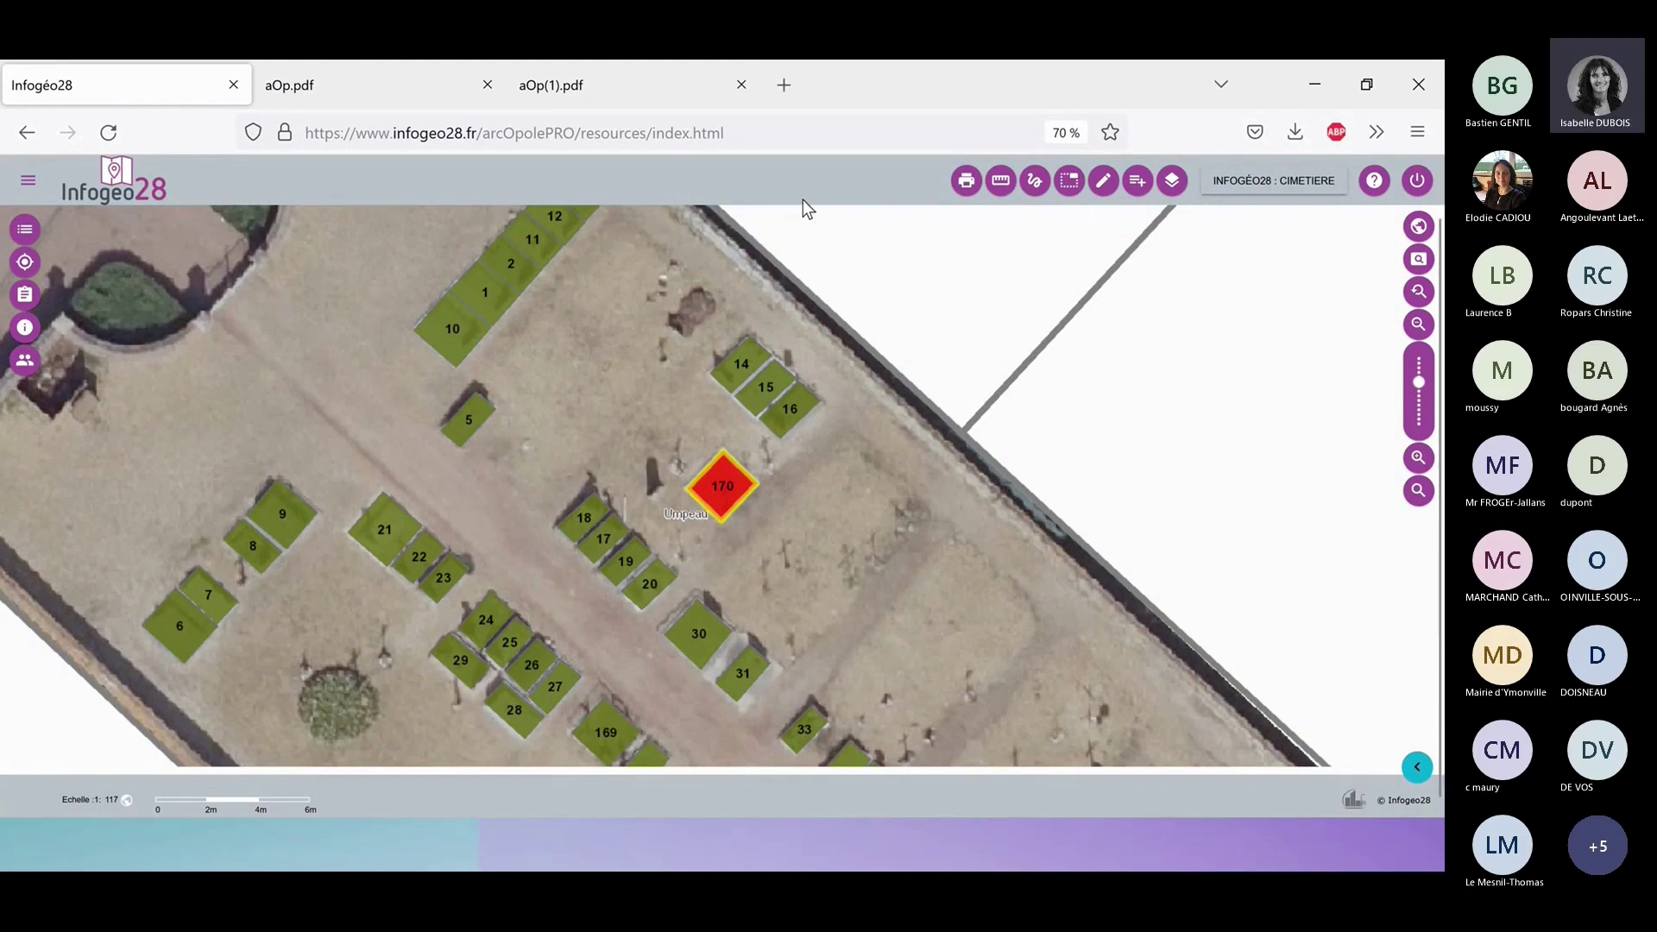
Return to the top of the aOp(1).pdf contract.
click(609, 86)
scroll(597, 399, up, 1)
scroll(597, 402, up, 5)
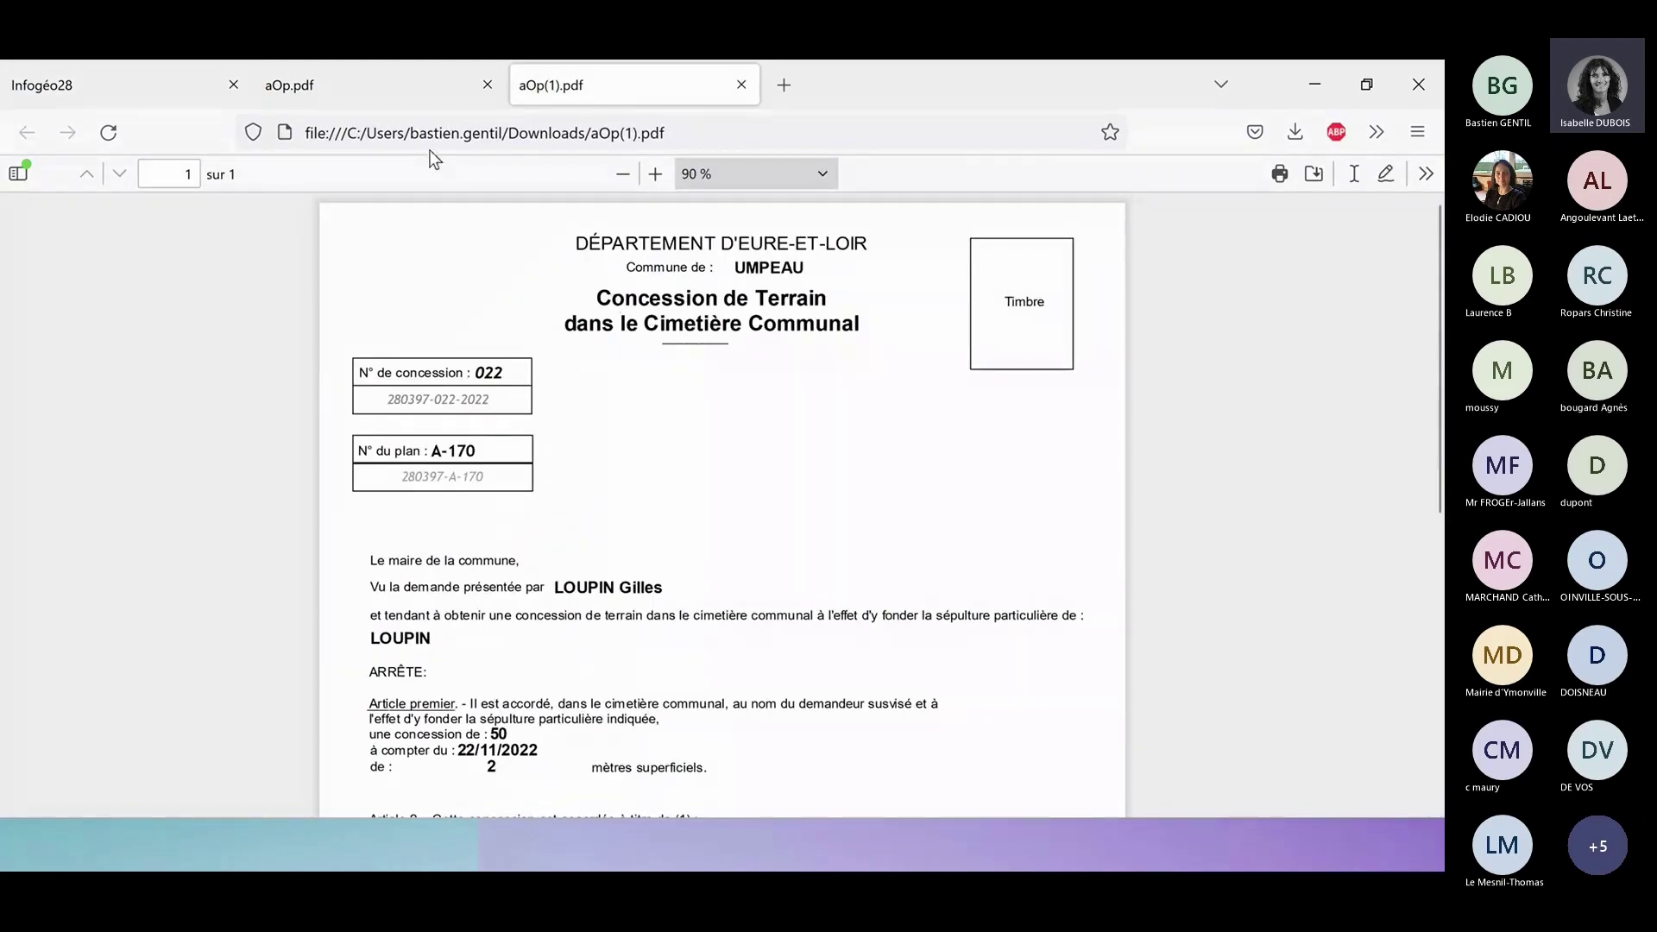
Browse the Titre de recette, Renouvellement Concession and Demande d'exhumation templates, then cancel printing.
click(38, 87)
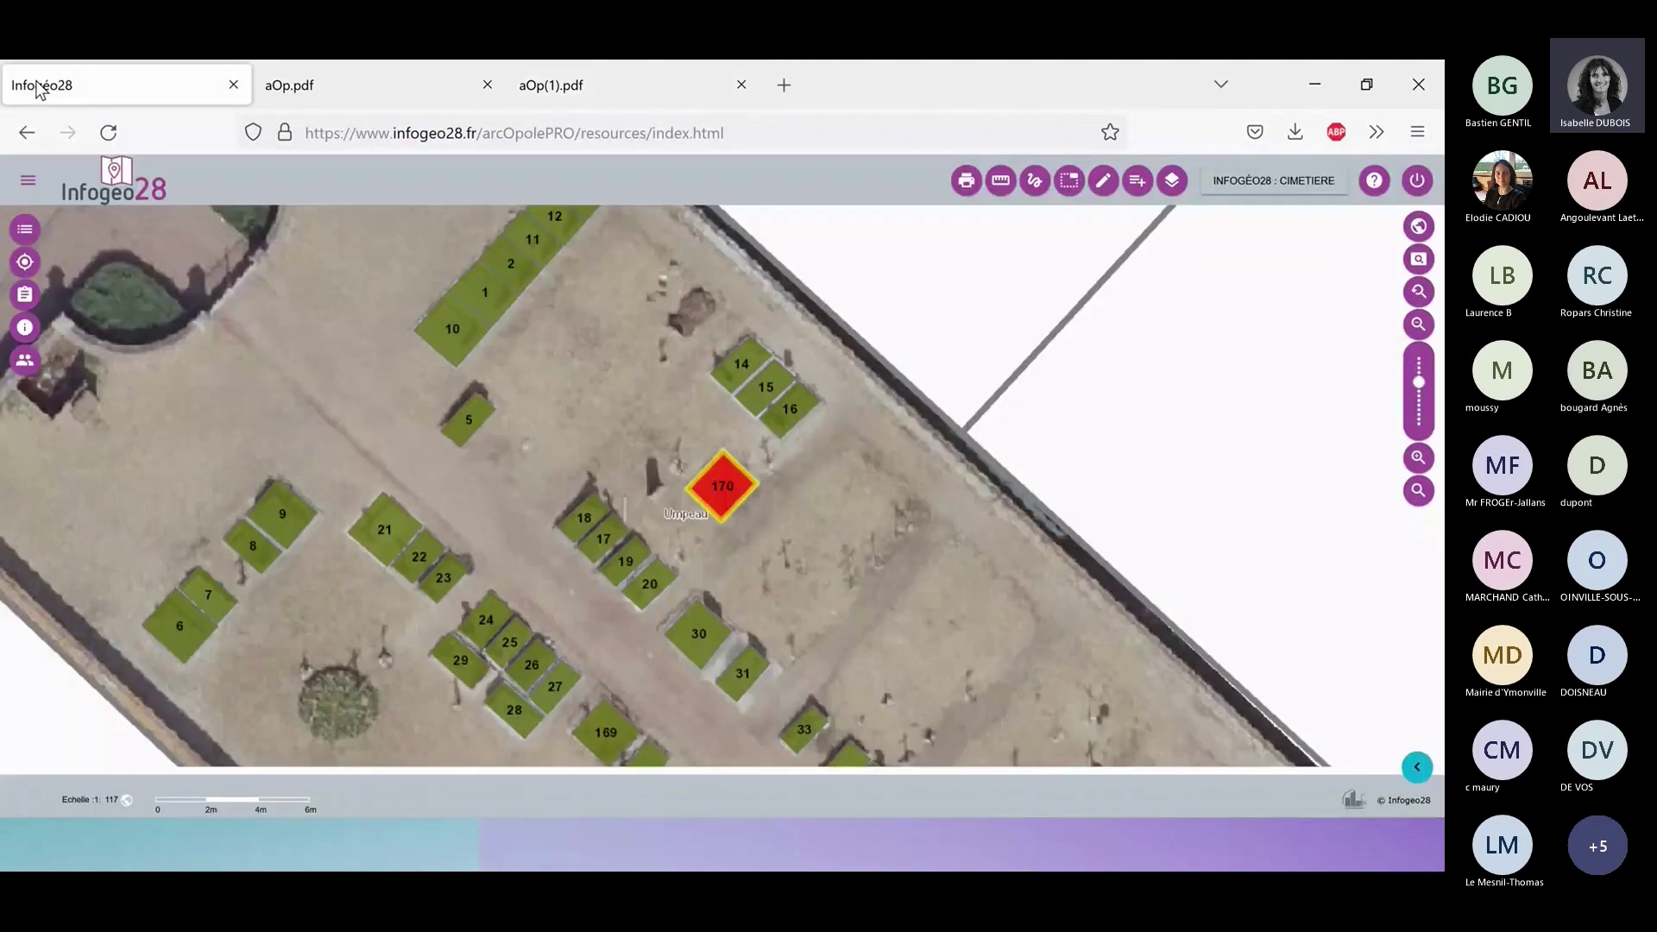
click(962, 184)
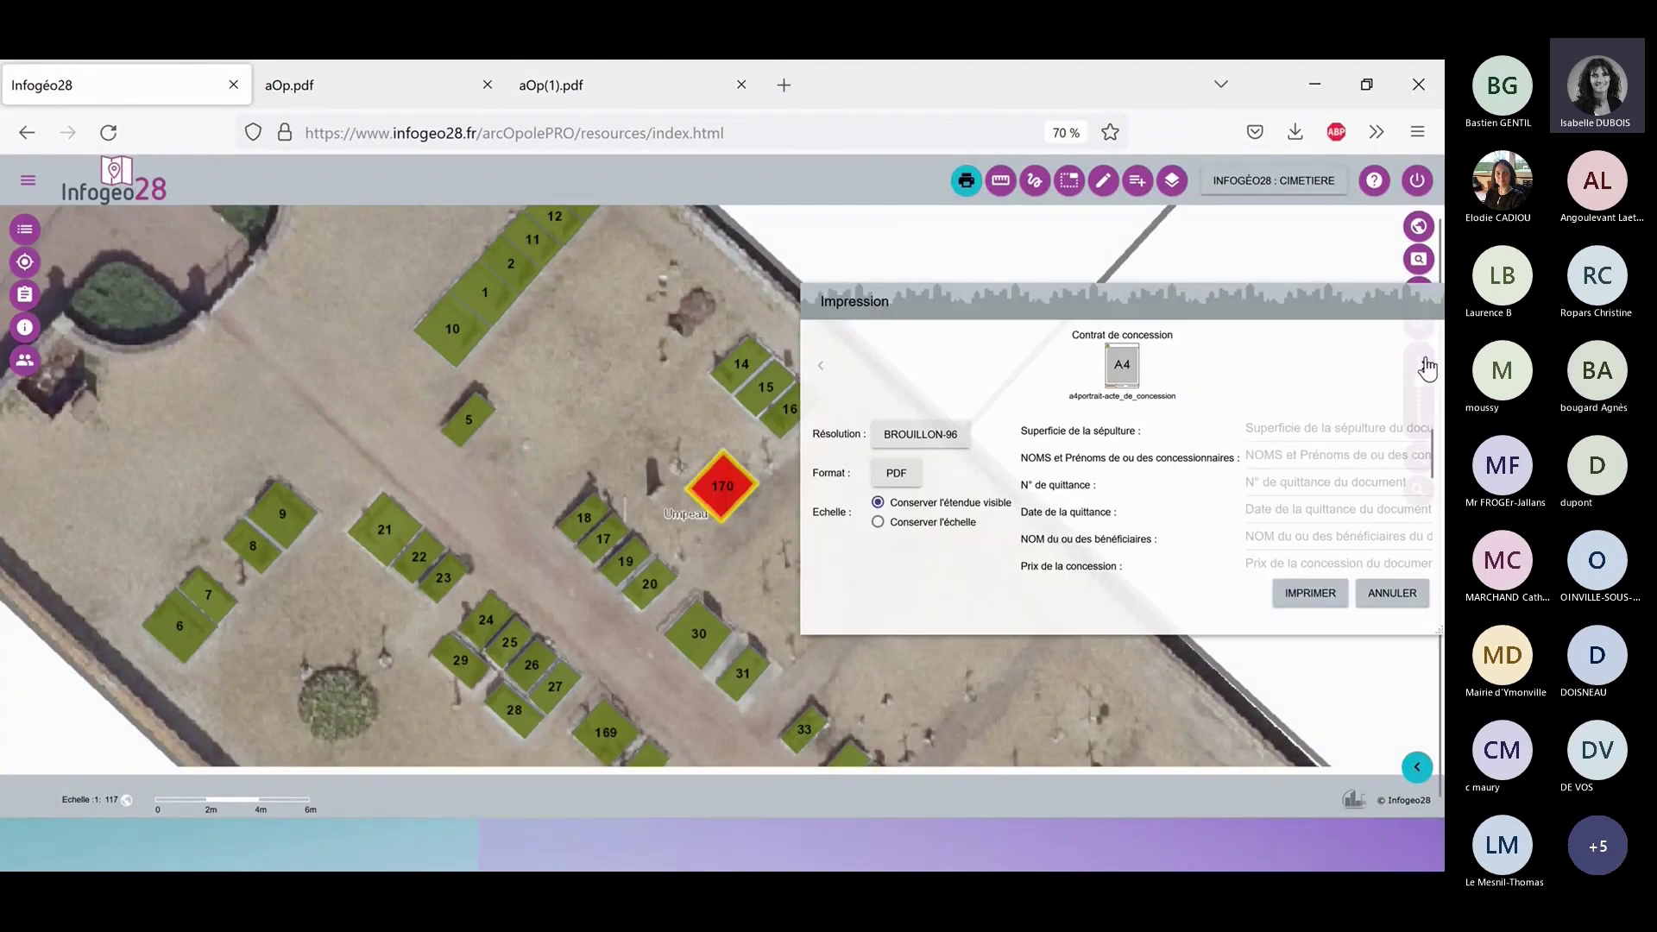
click(1424, 366)
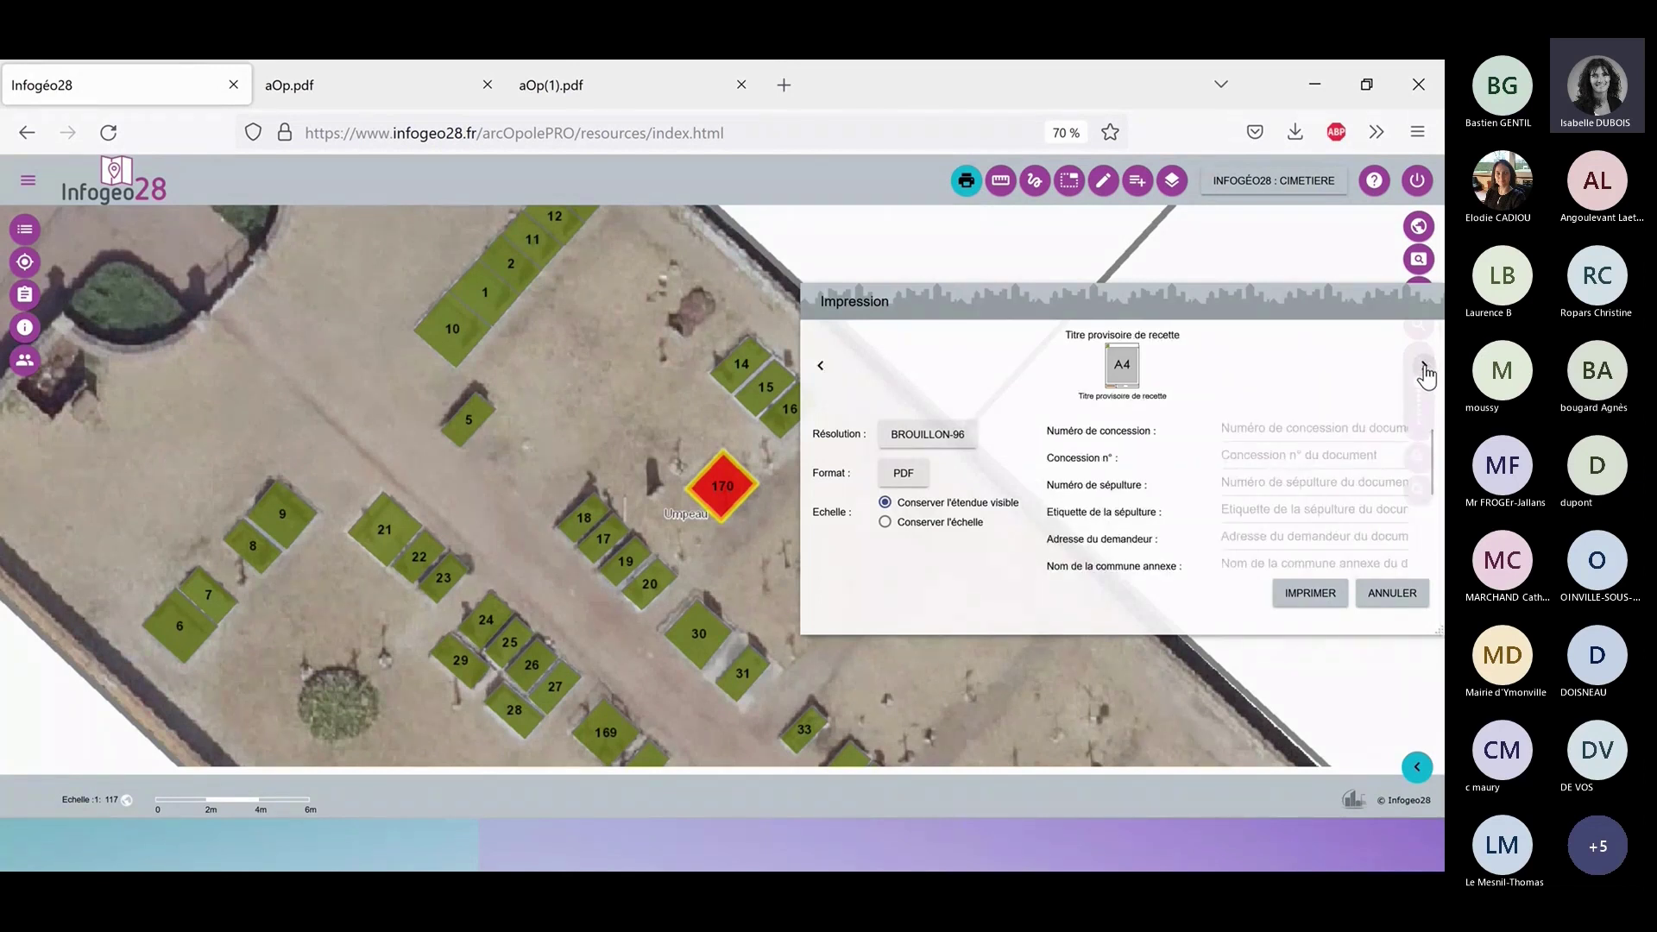
click(1423, 369)
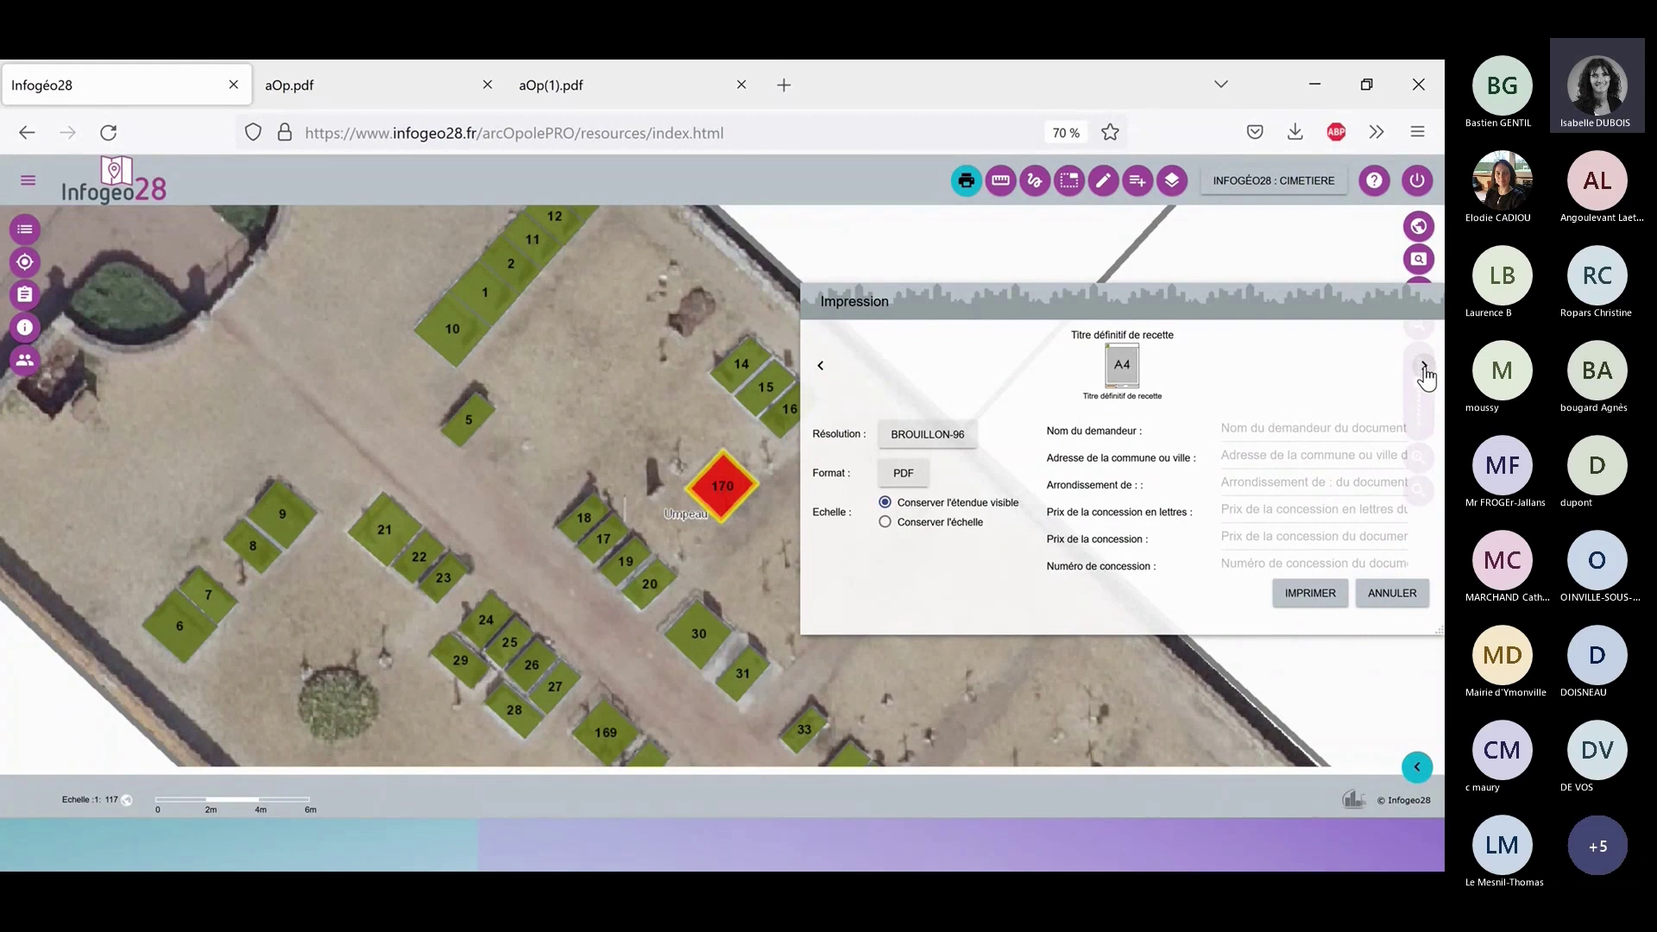
click(1424, 369)
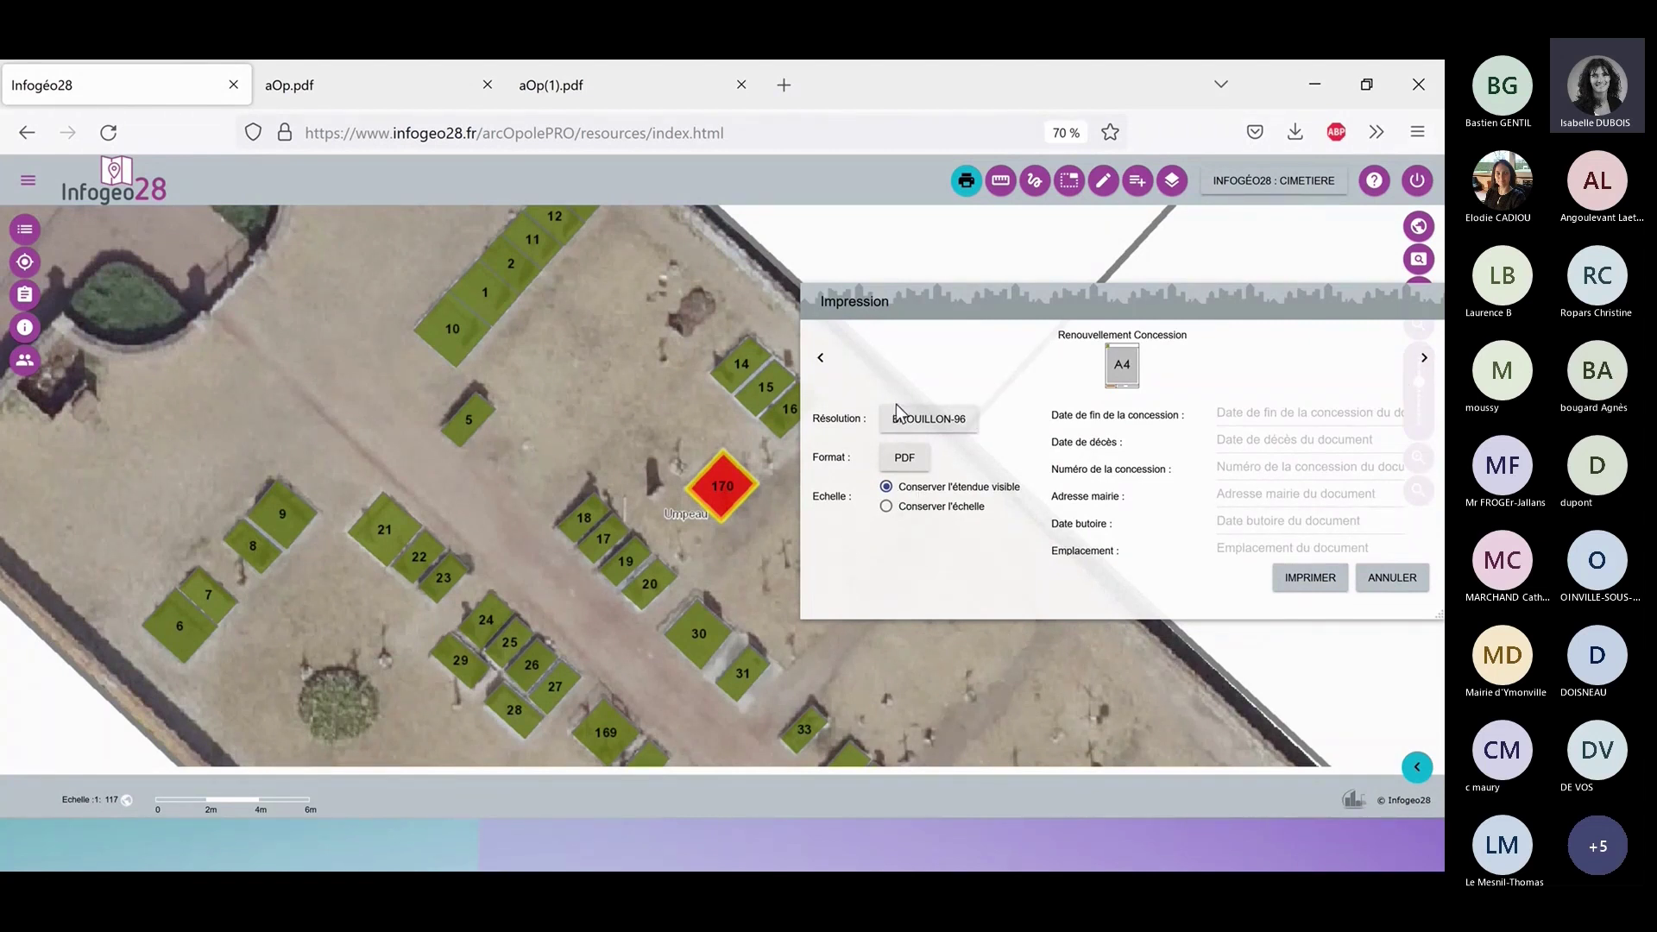
click(1424, 361)
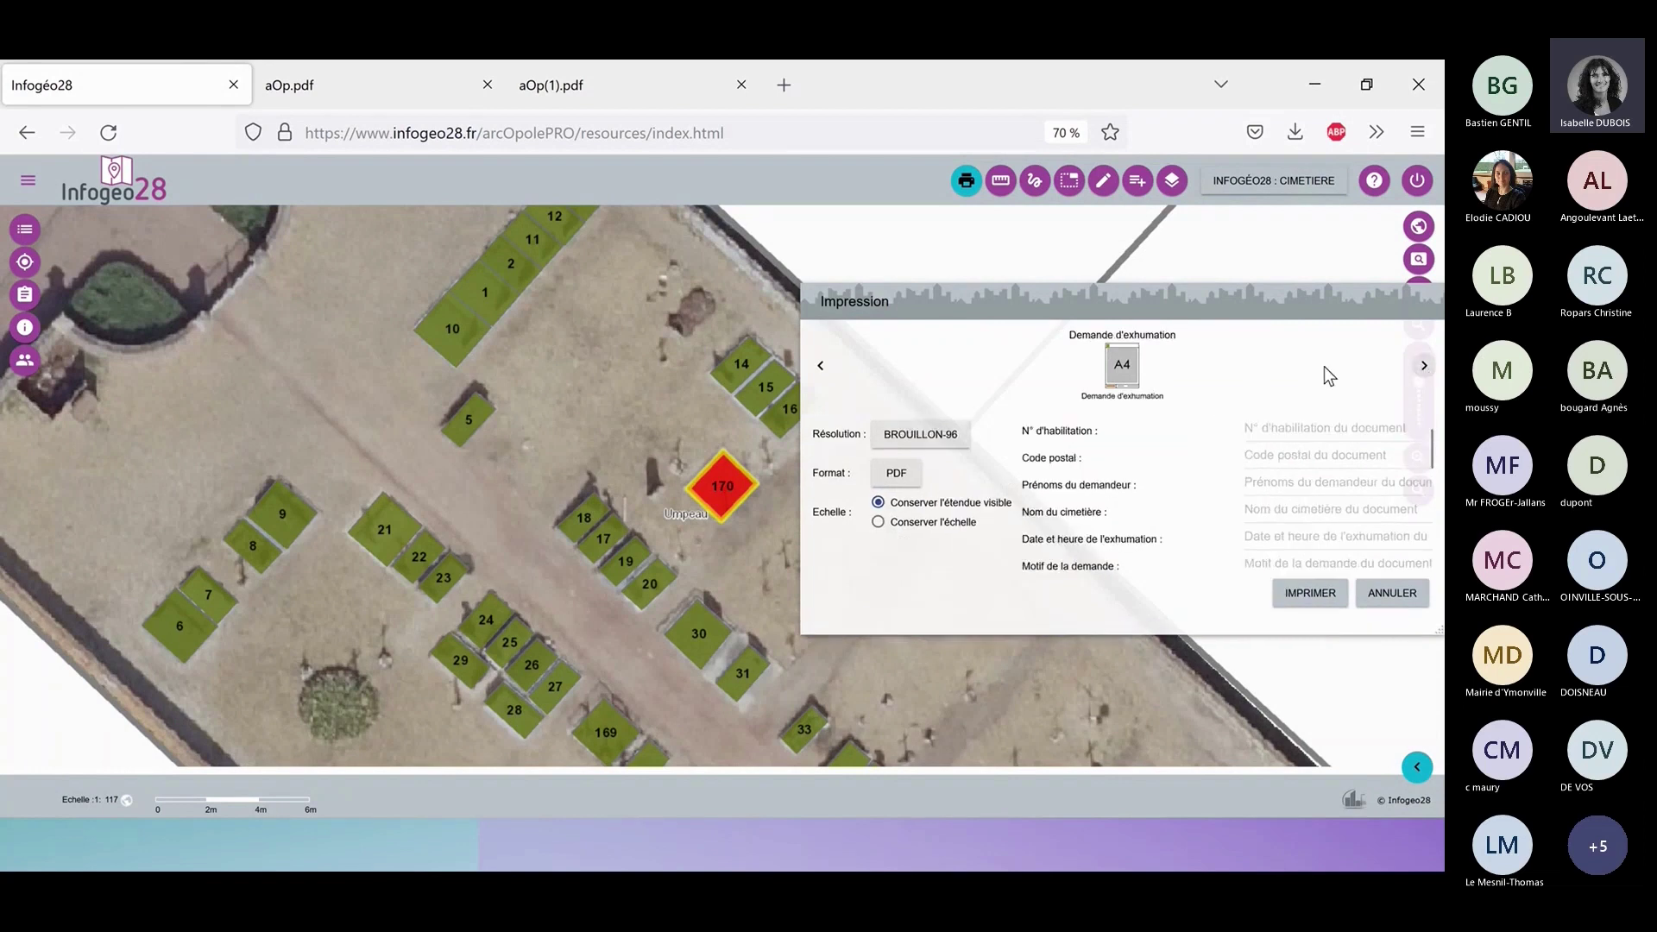
click(820, 366)
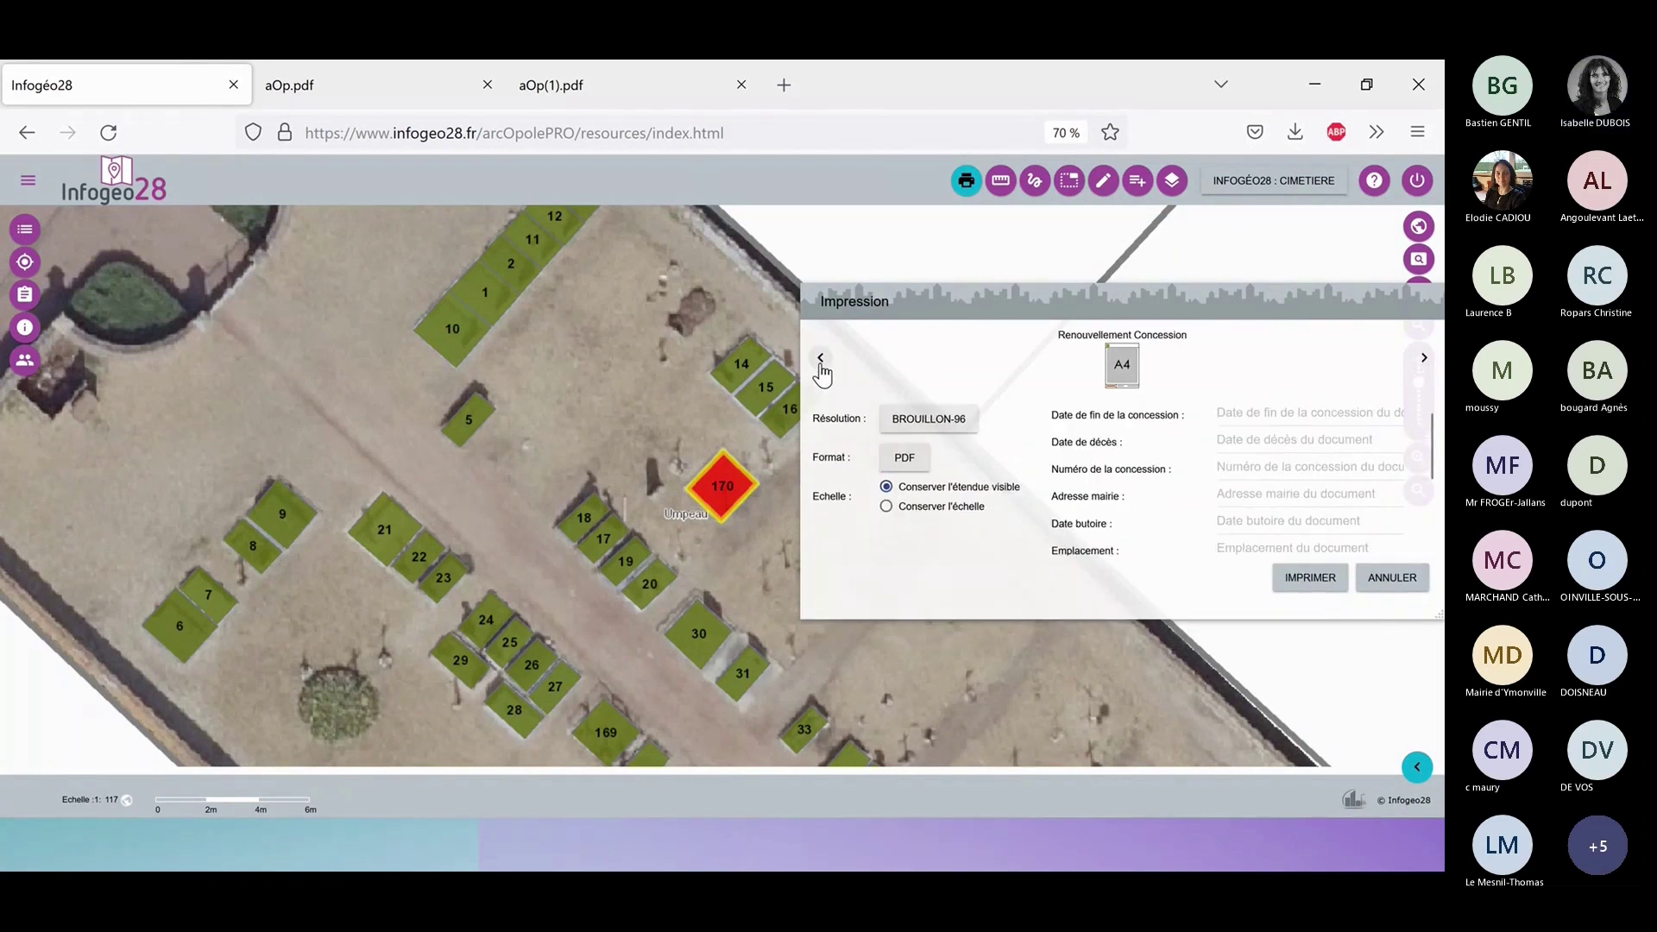
click(820, 366)
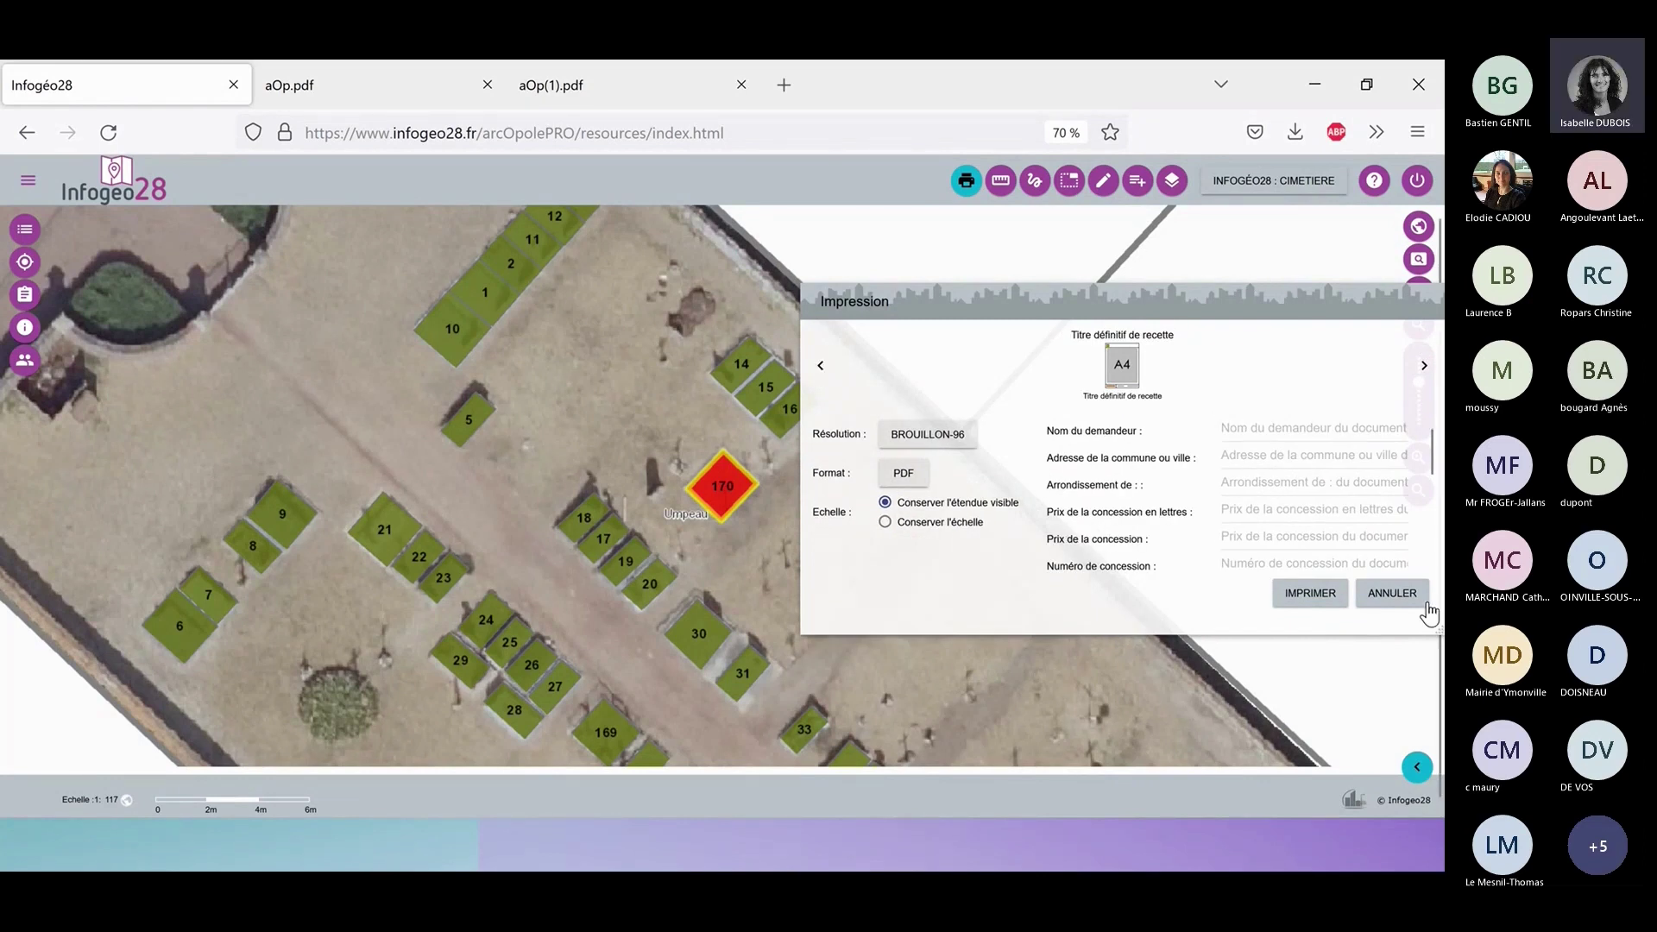
click(1399, 595)
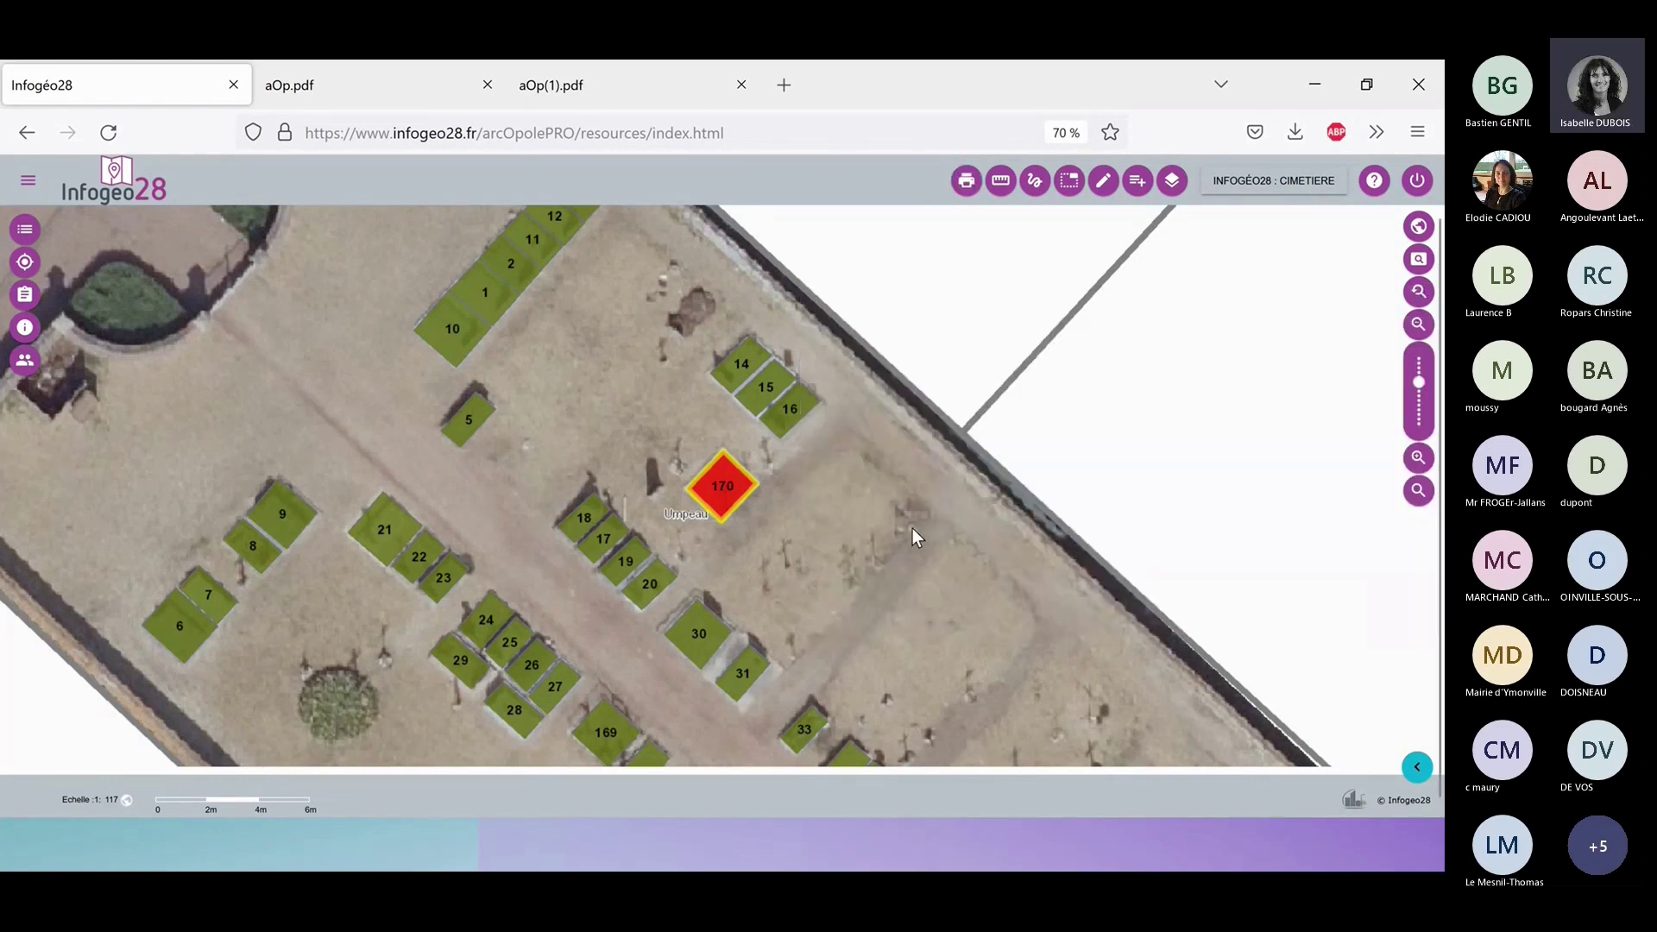
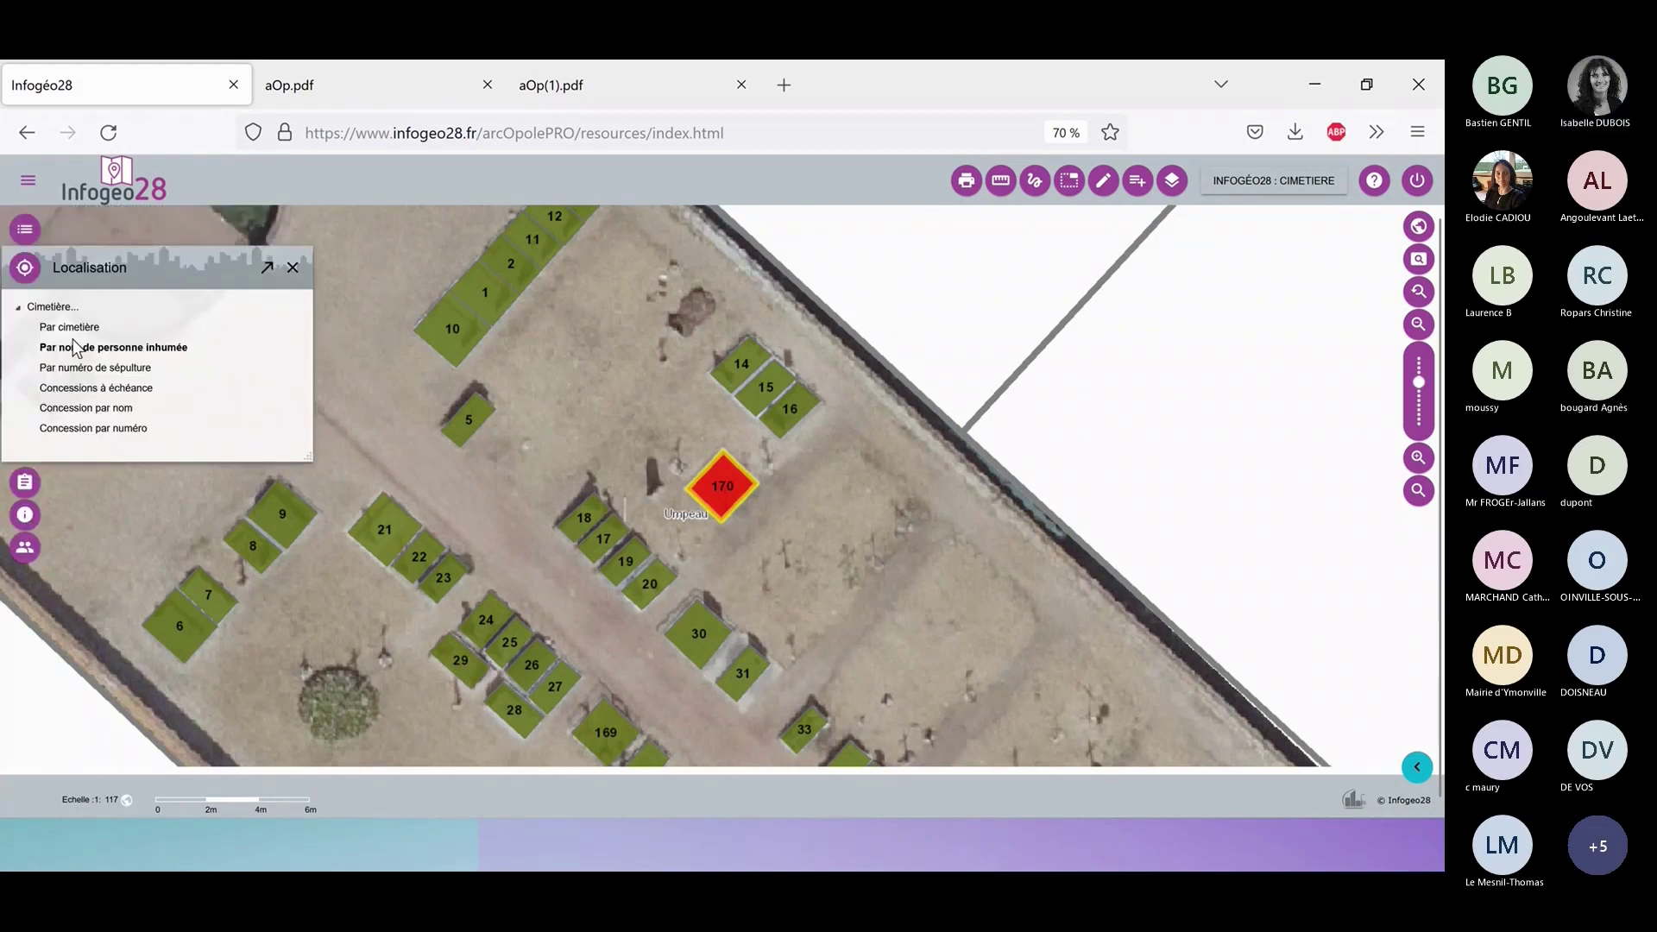
Search commune UMPEAU for the buried person by the partial name 'lou'.
click(89, 349)
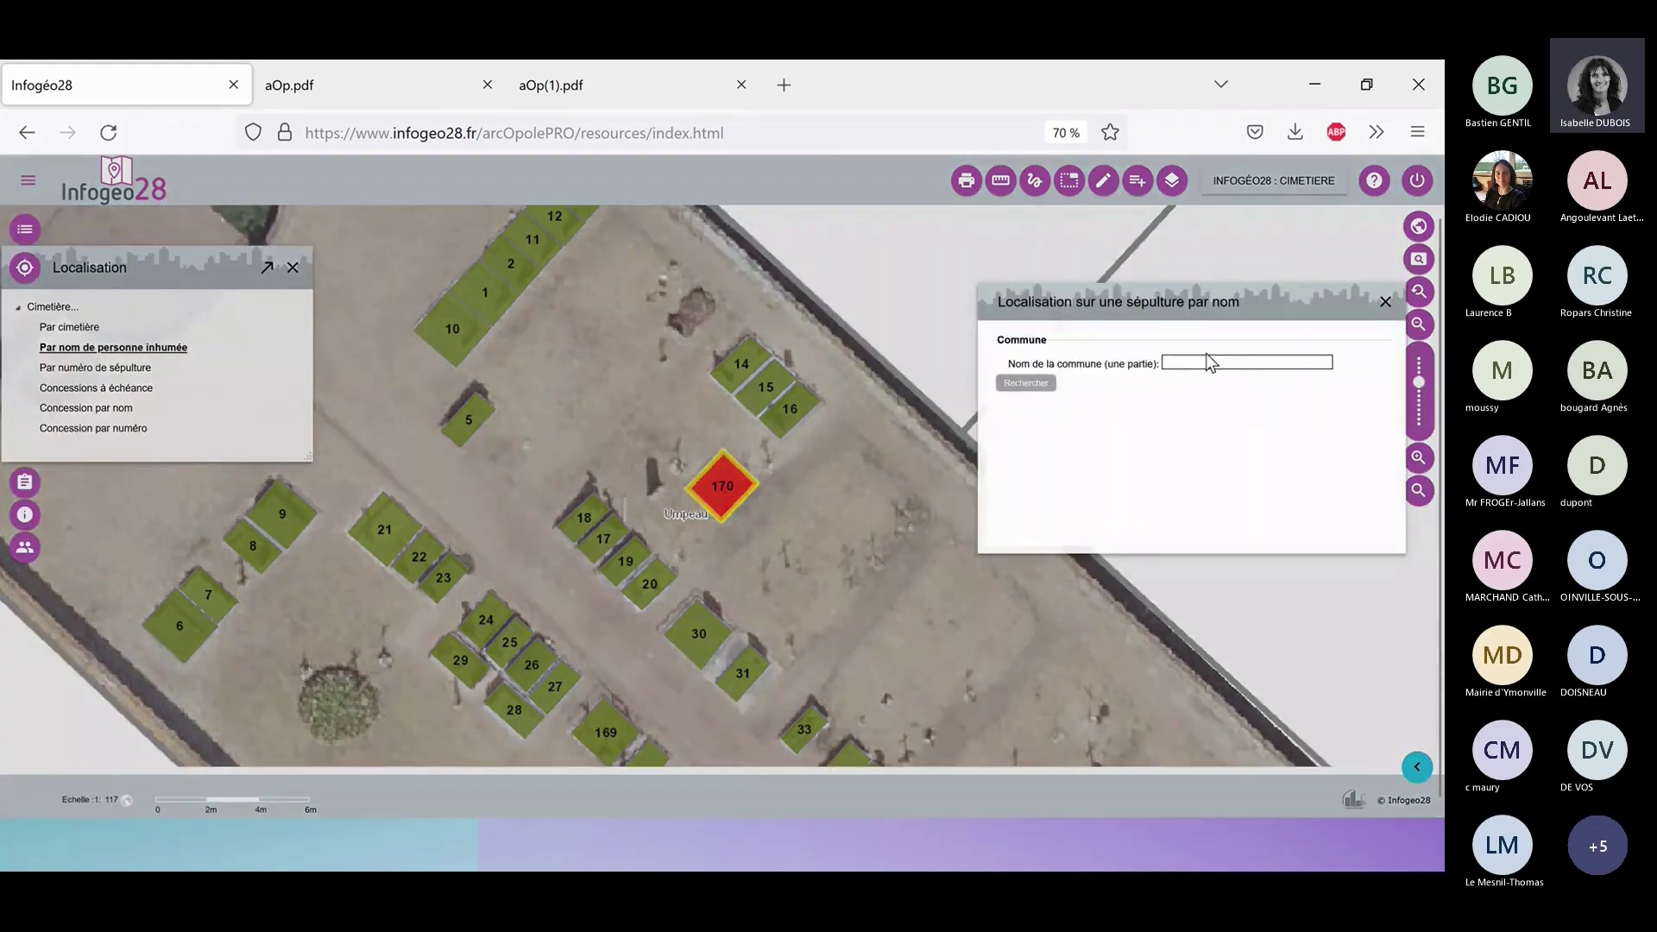
click(1204, 362)
text(um)
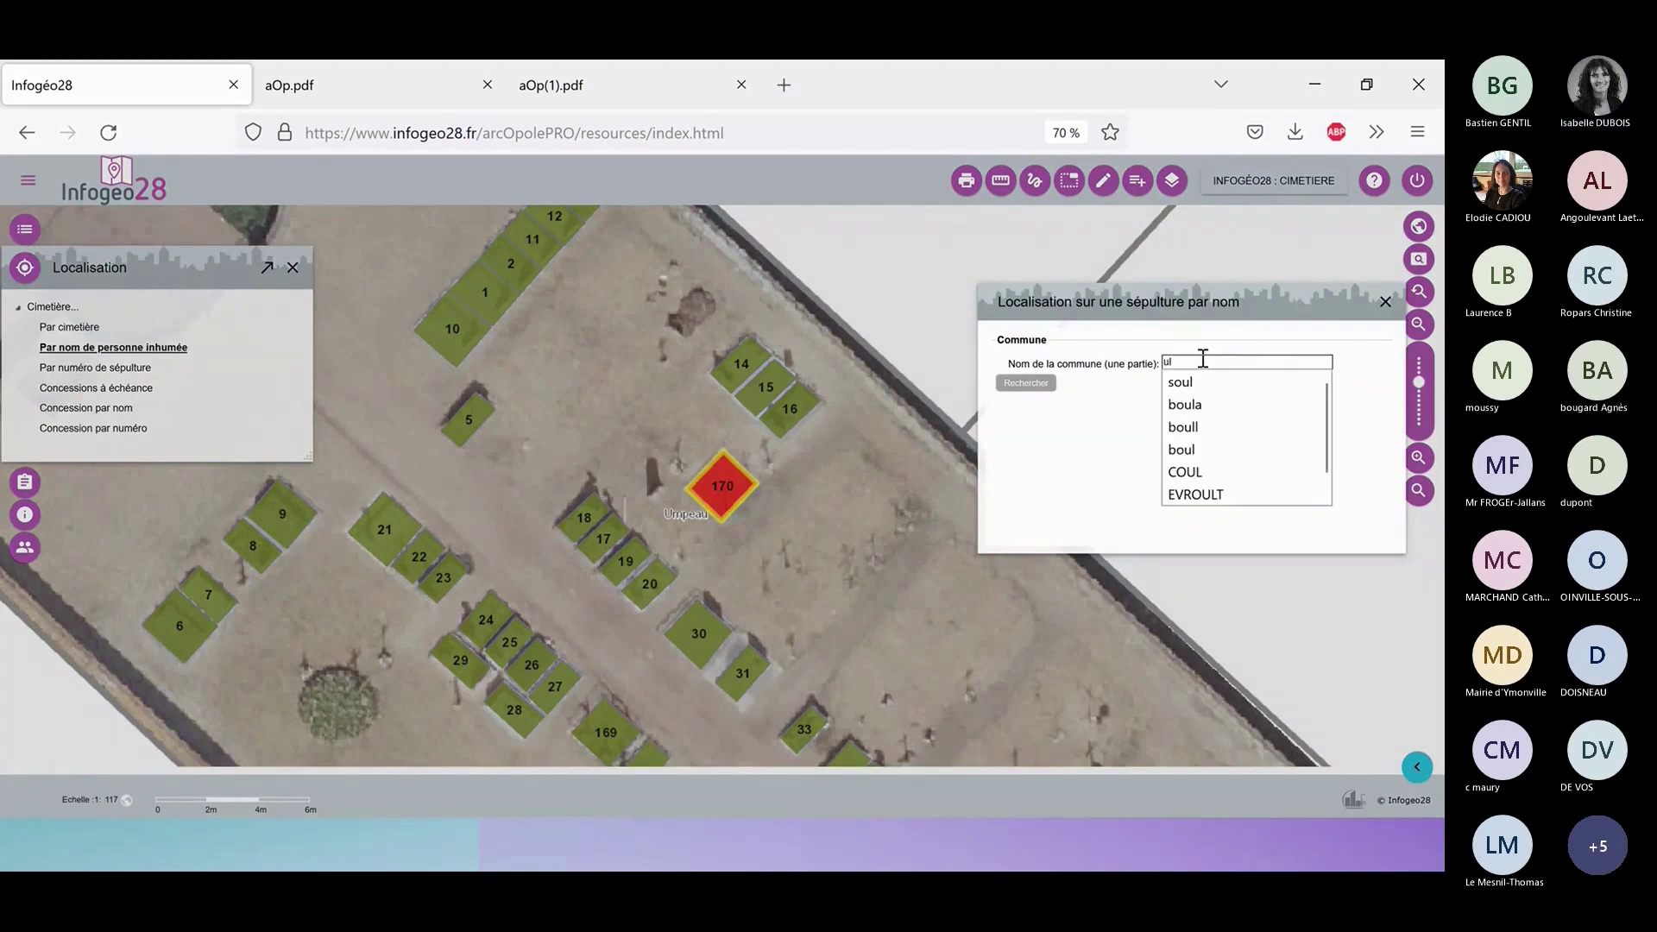
key(Return)
click(1200, 403)
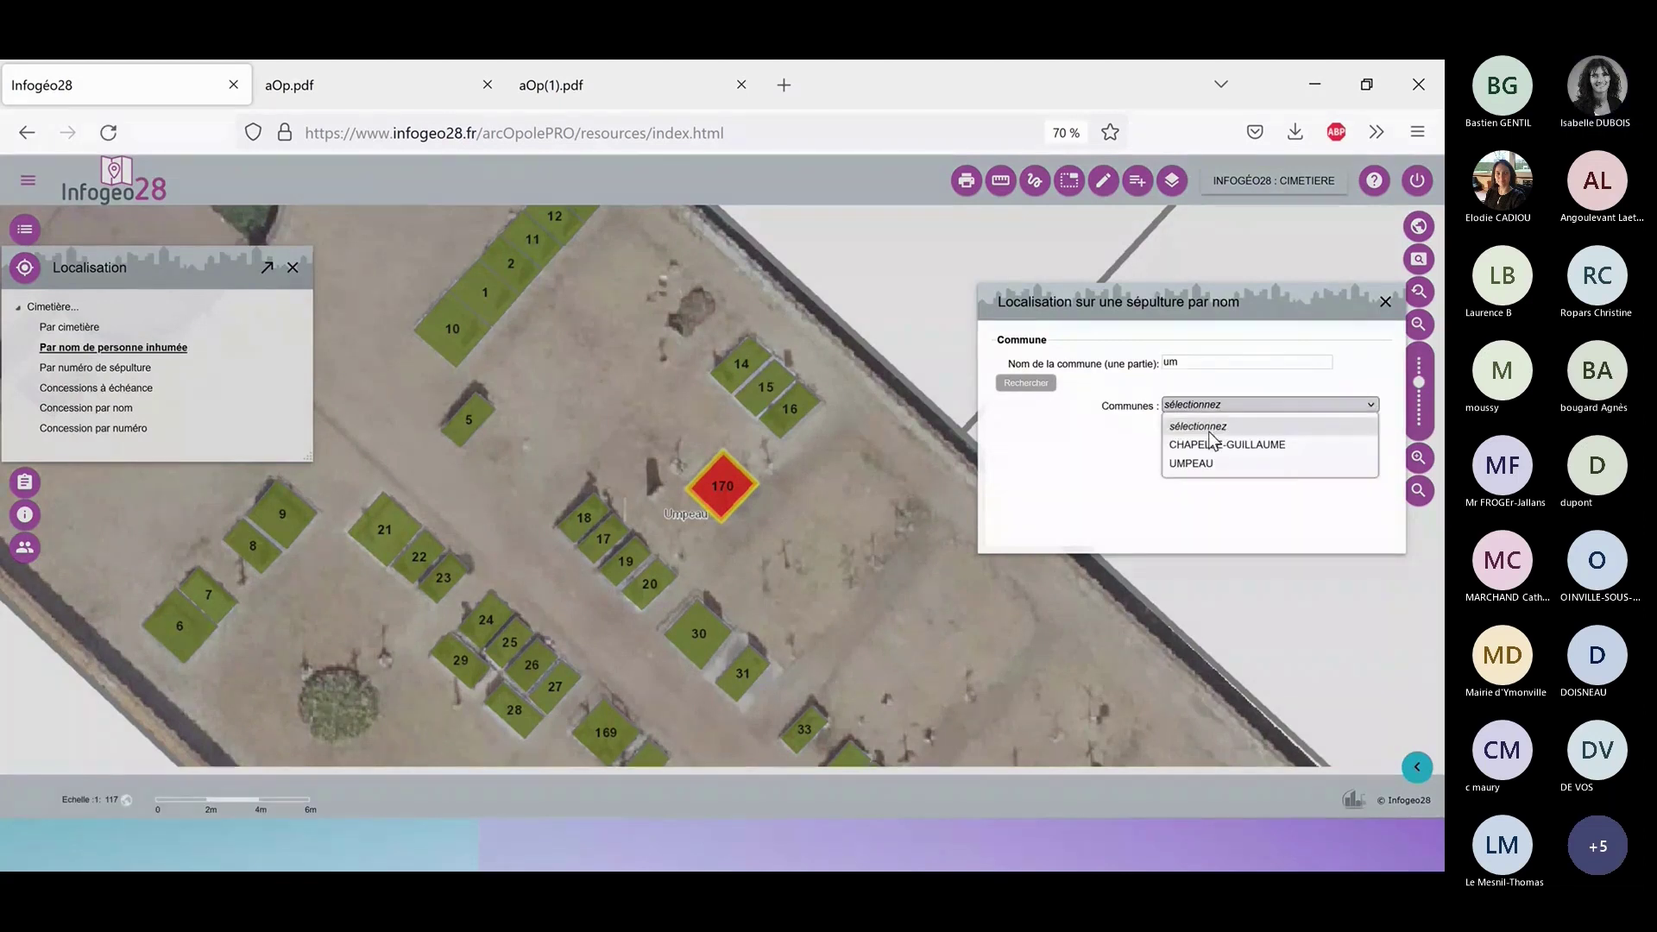
click(1211, 457)
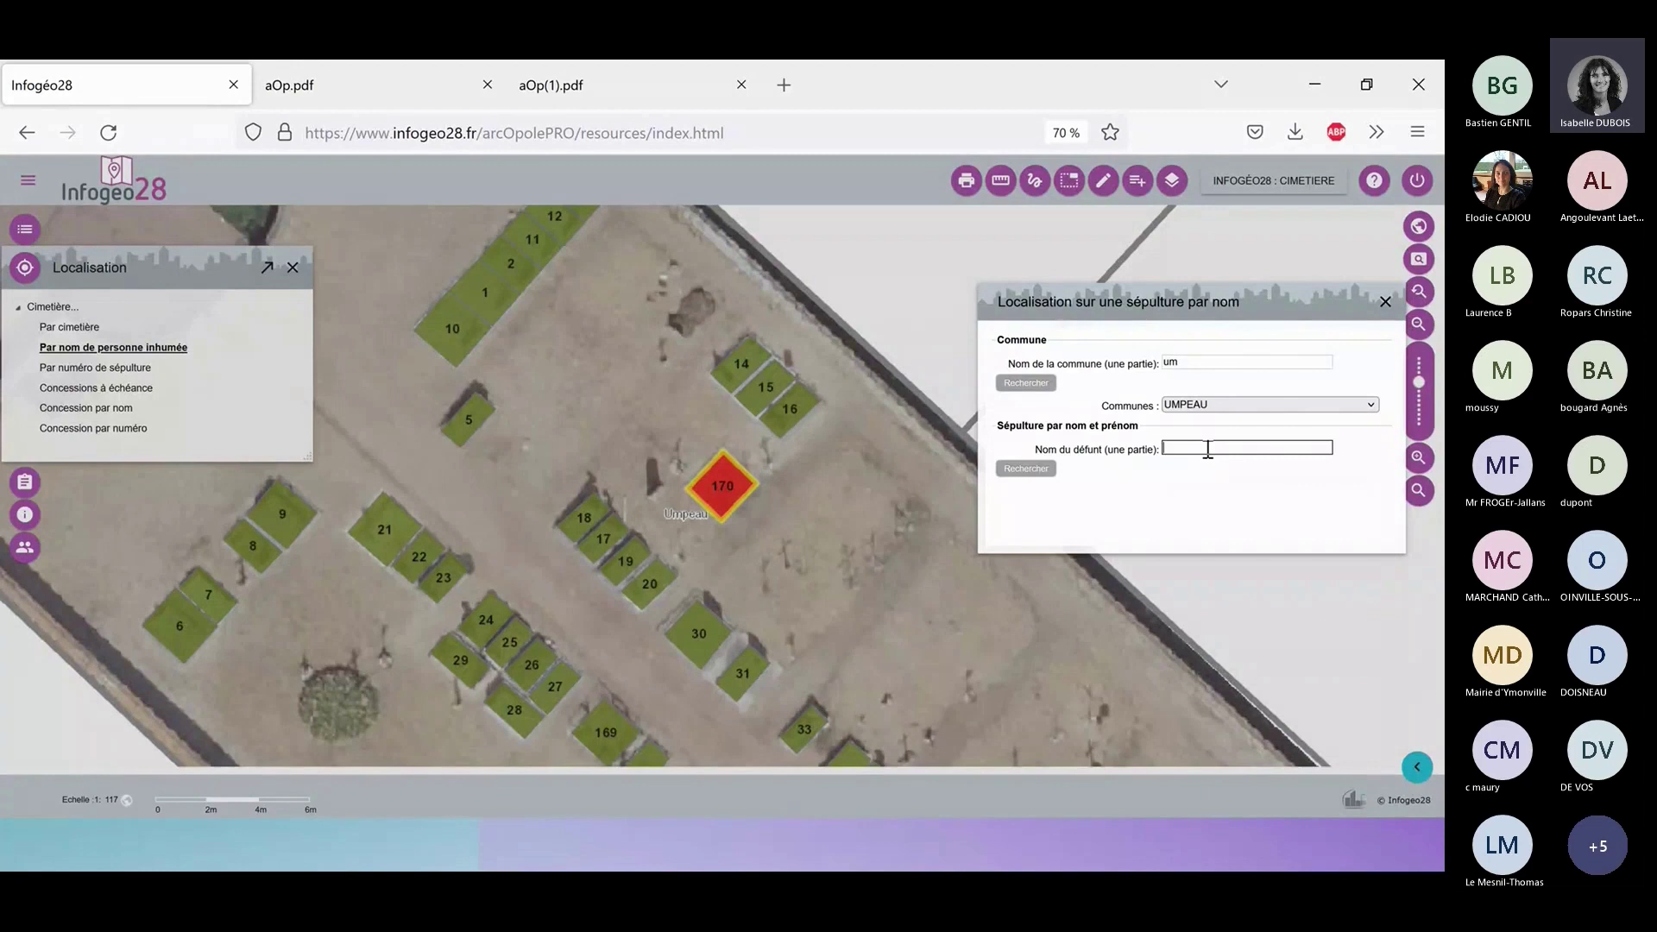
text(lou)
key(Return)
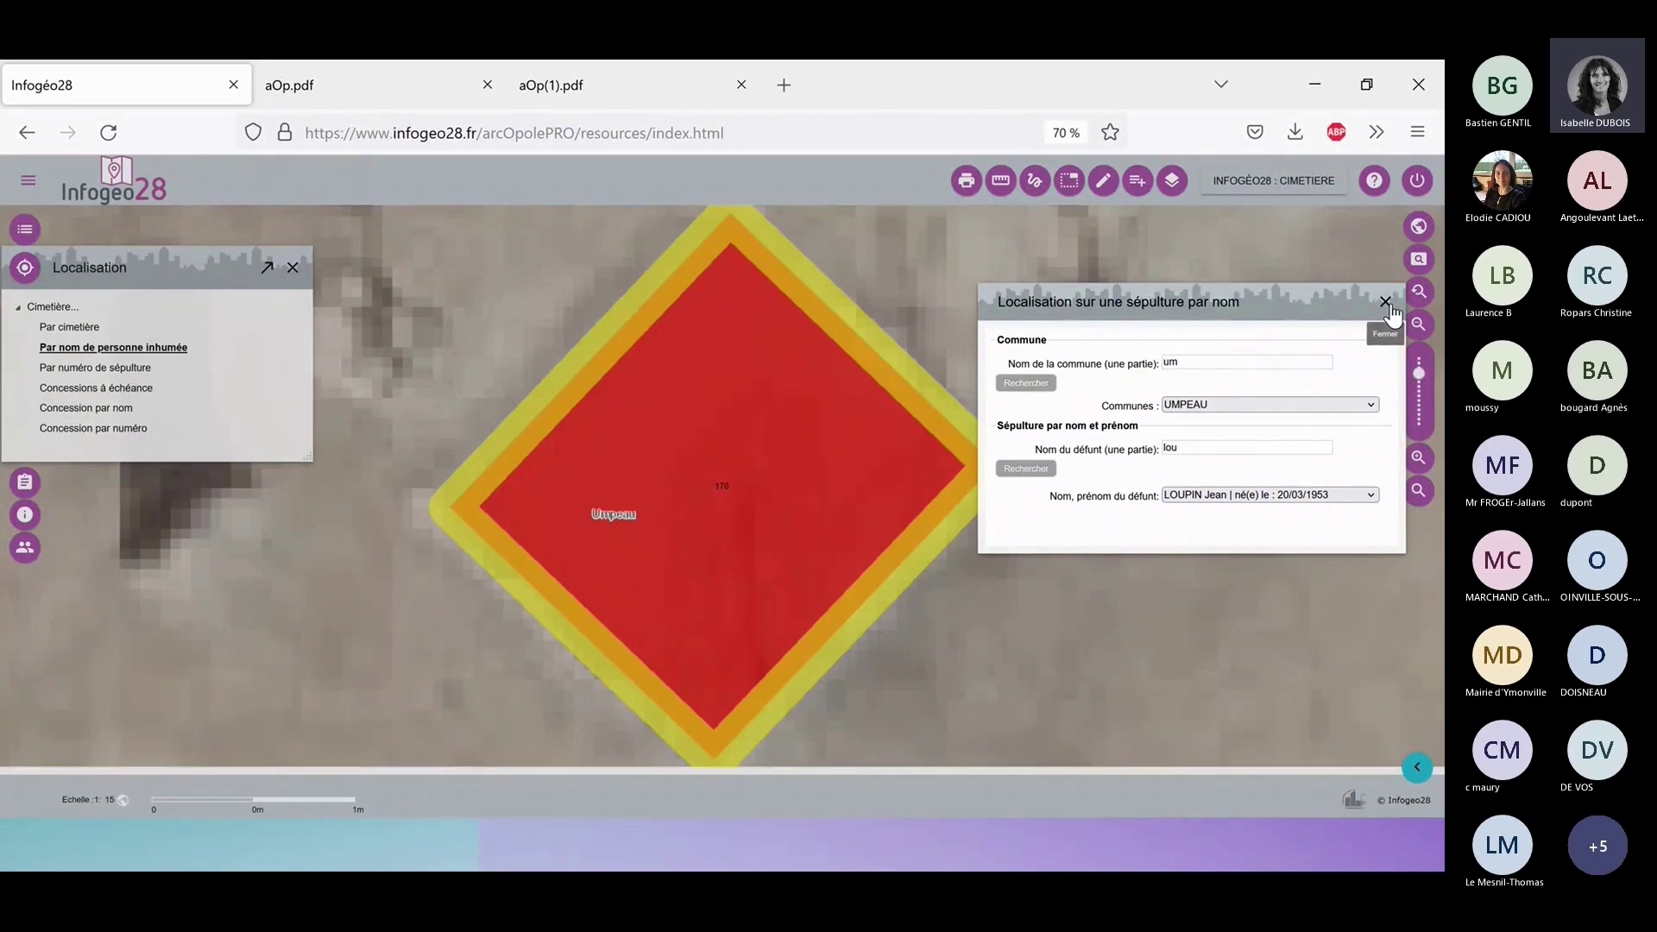
click(1386, 304)
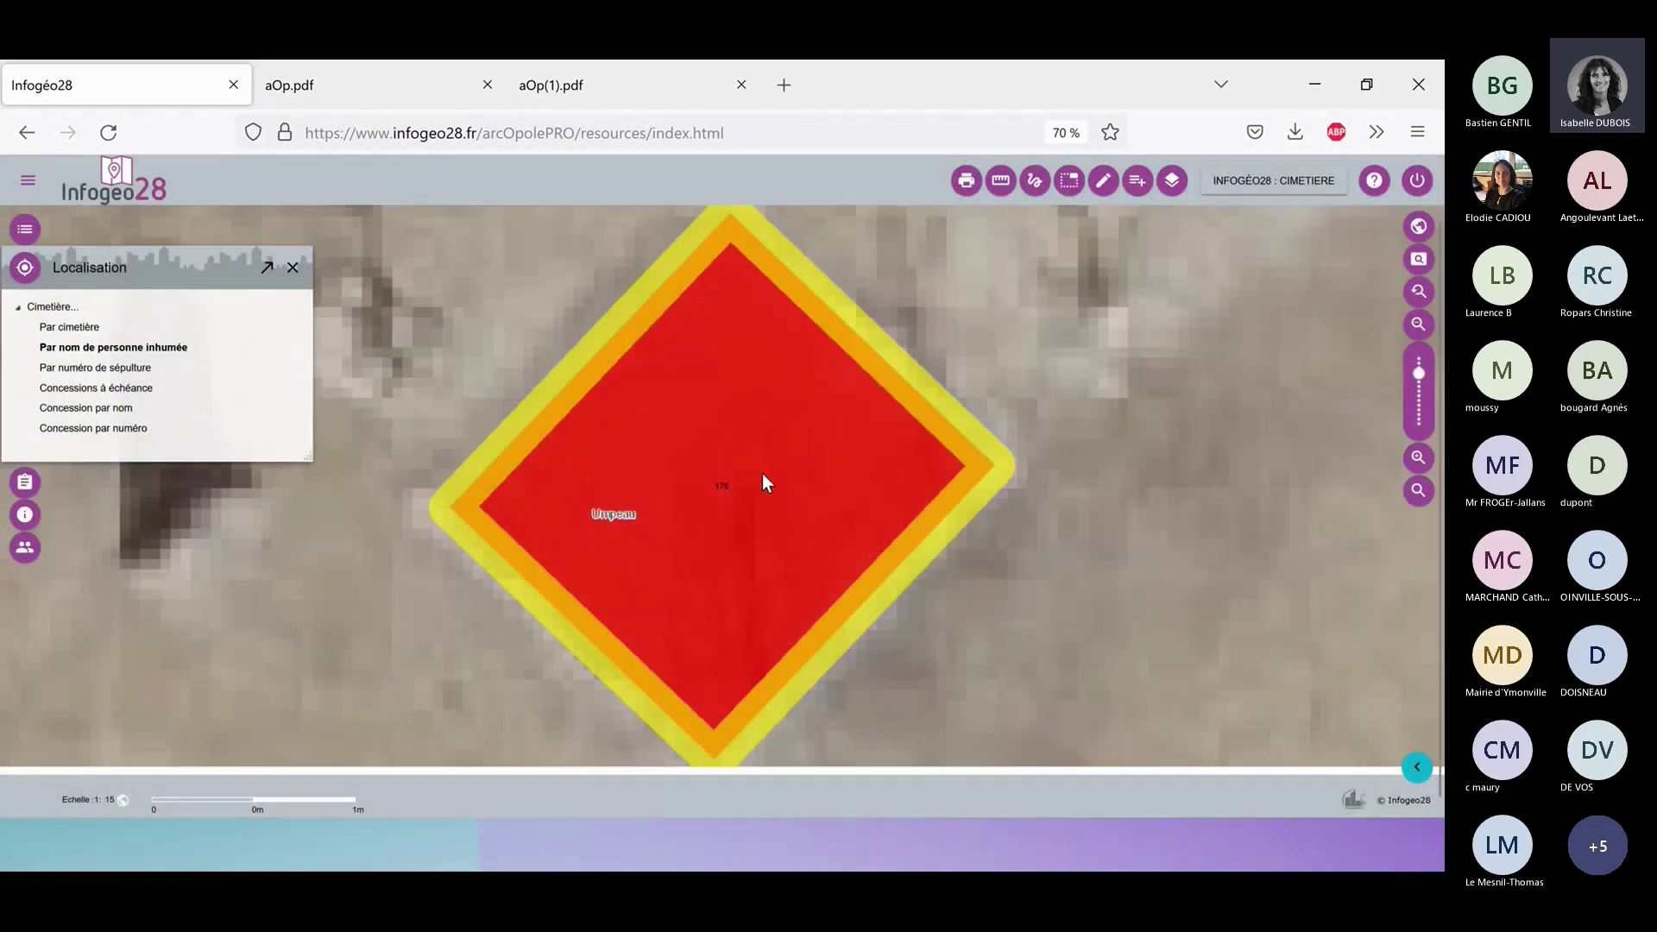
Open tomb 280397-A-170's details and review its concession and buried-persons tabs.
click(763, 483)
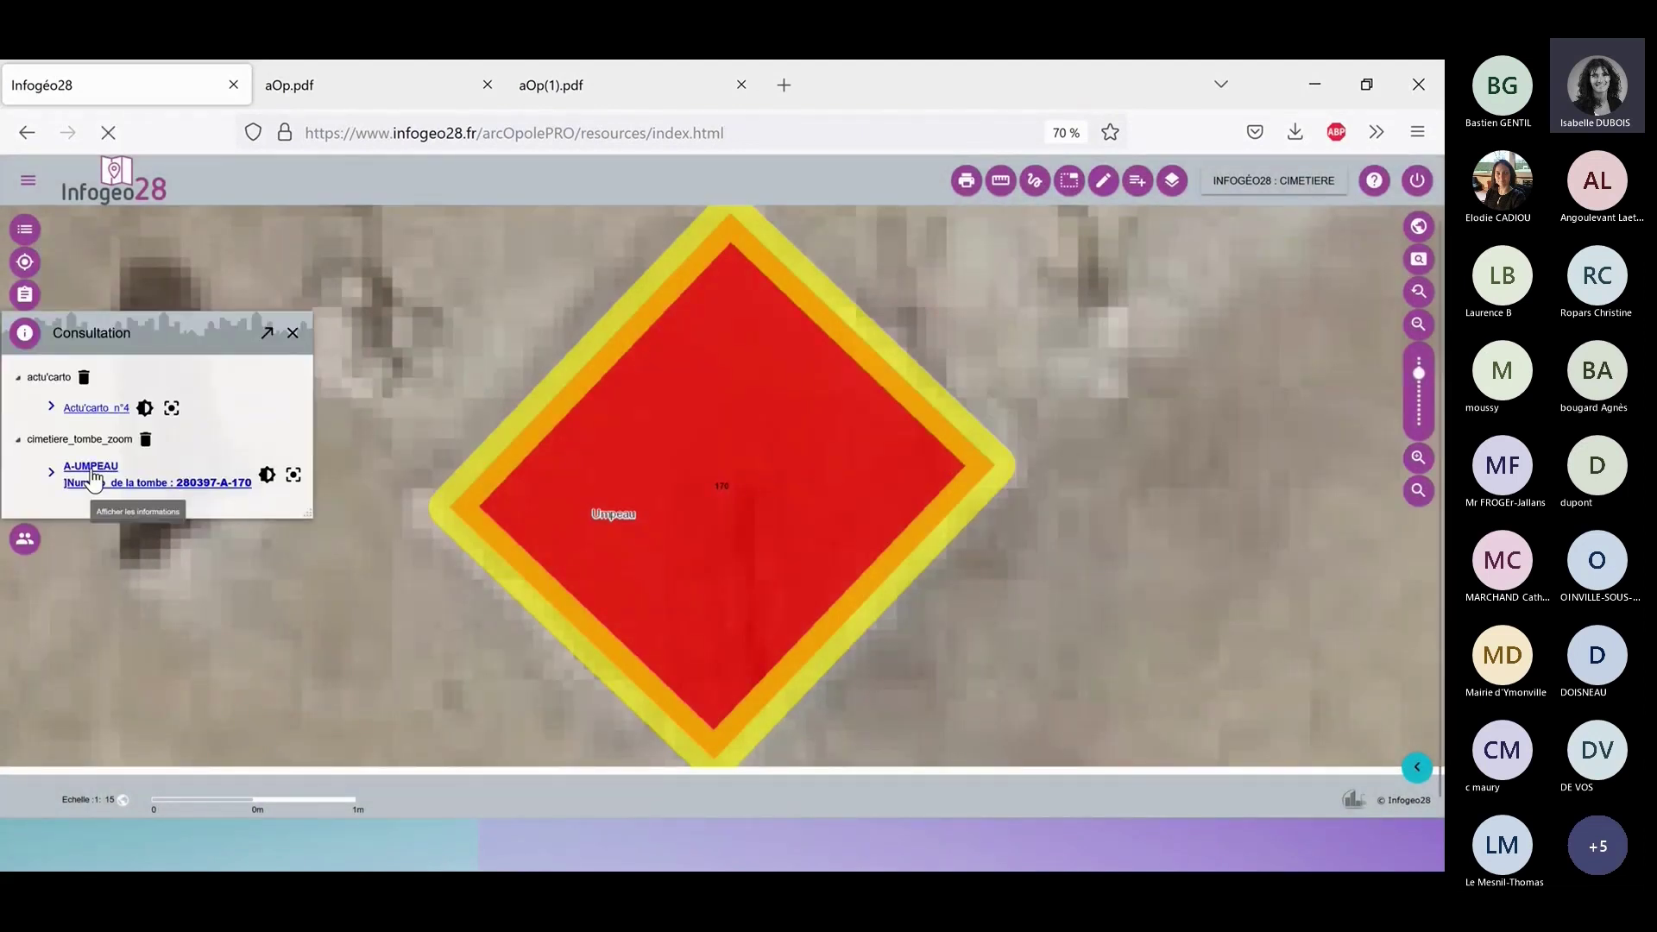
click(94, 477)
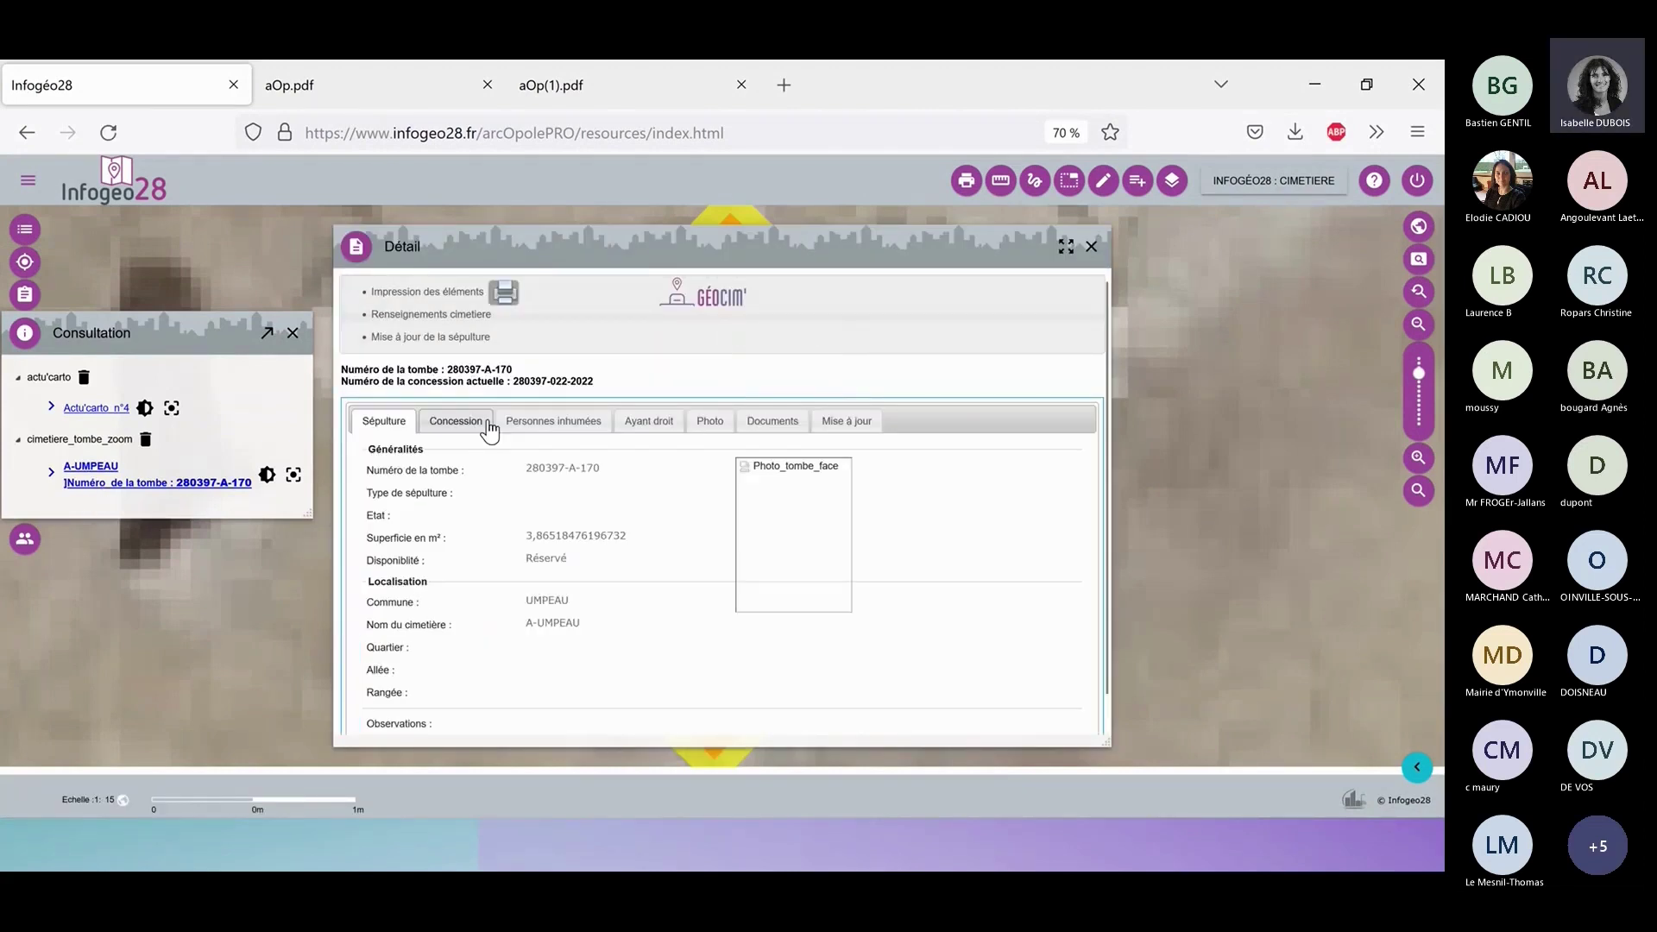
click(479, 425)
click(542, 424)
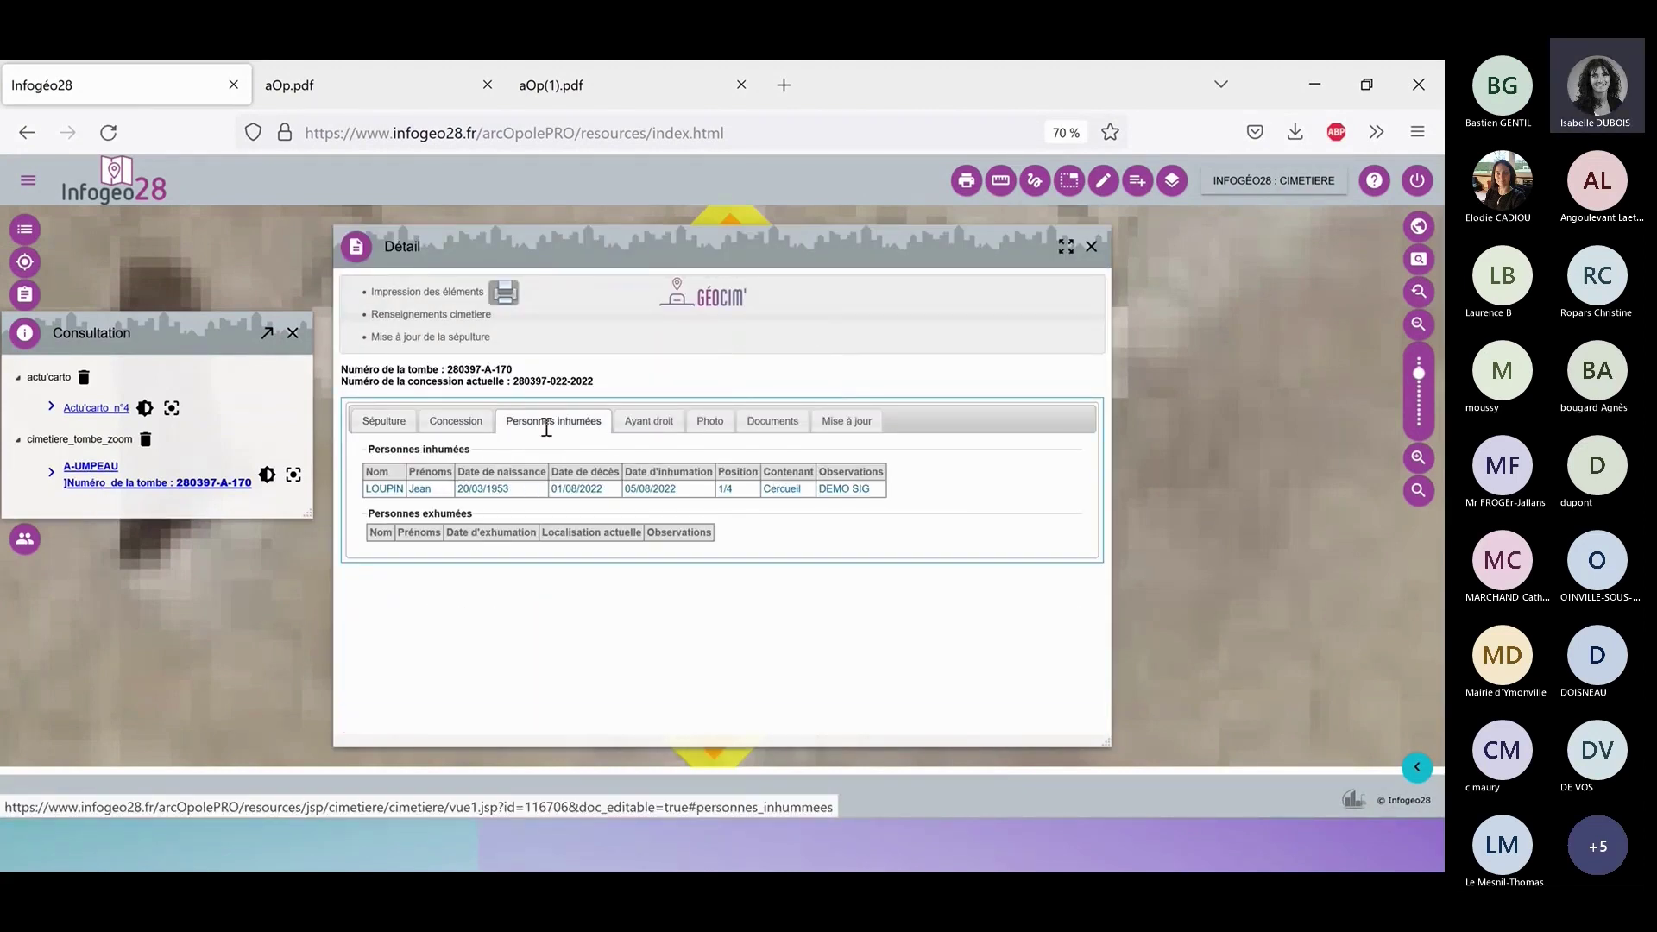
click(1091, 247)
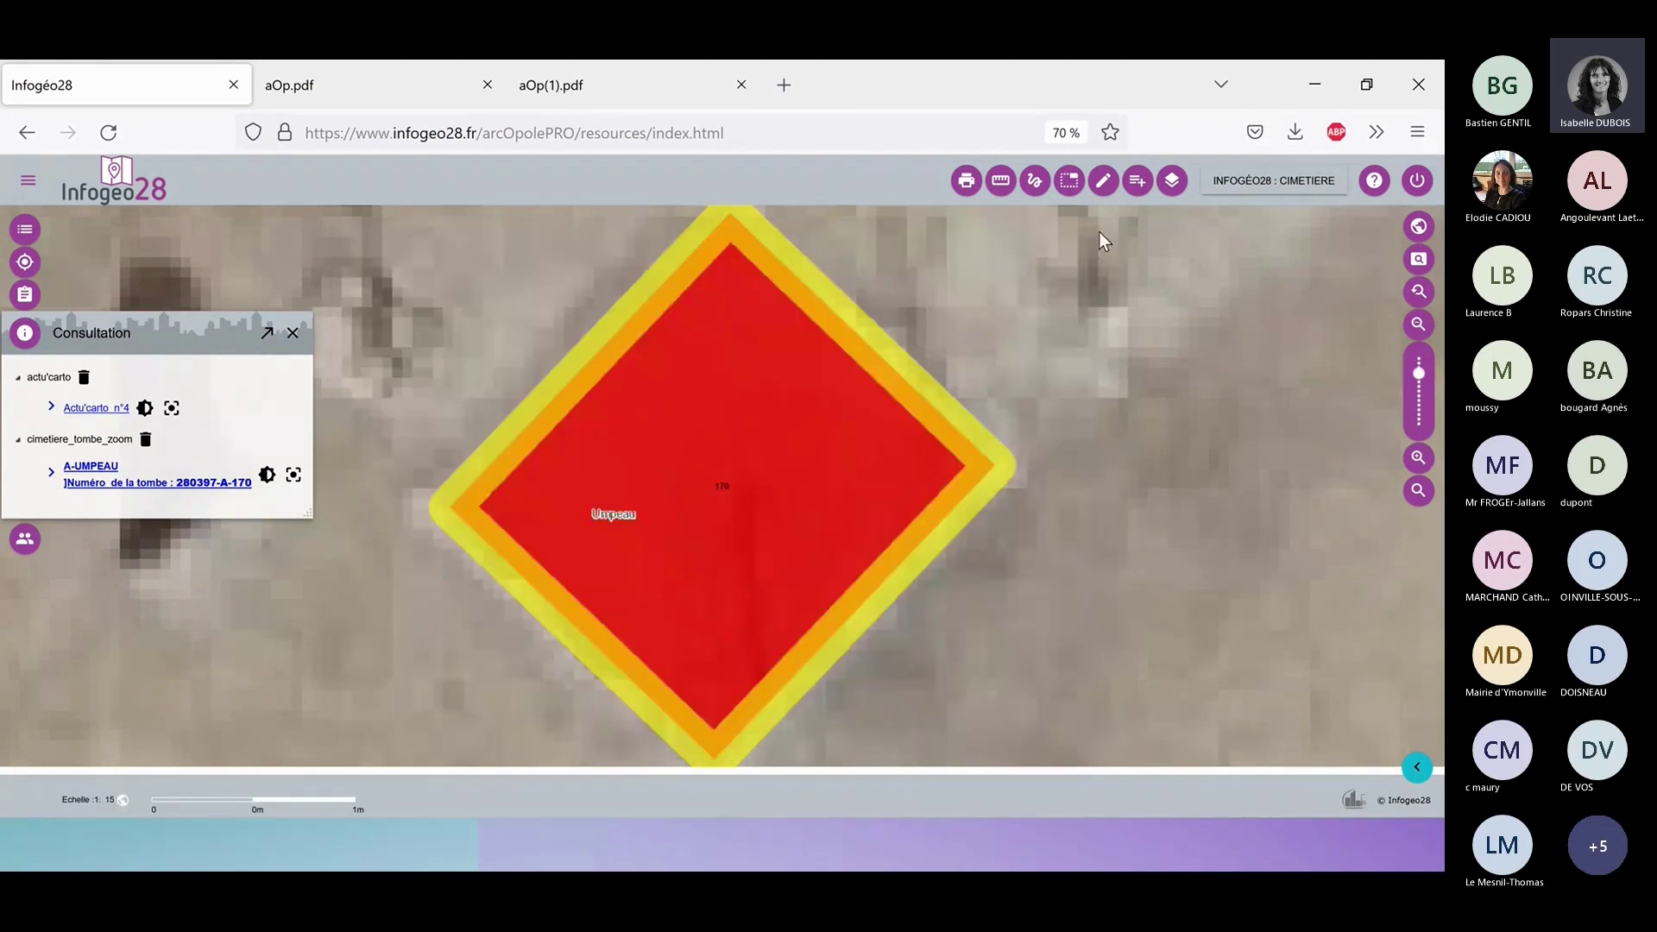
Edit tomb 170's record and launch Exhumation on the person listed under Personnes inhumées.
click(1103, 181)
click(1122, 346)
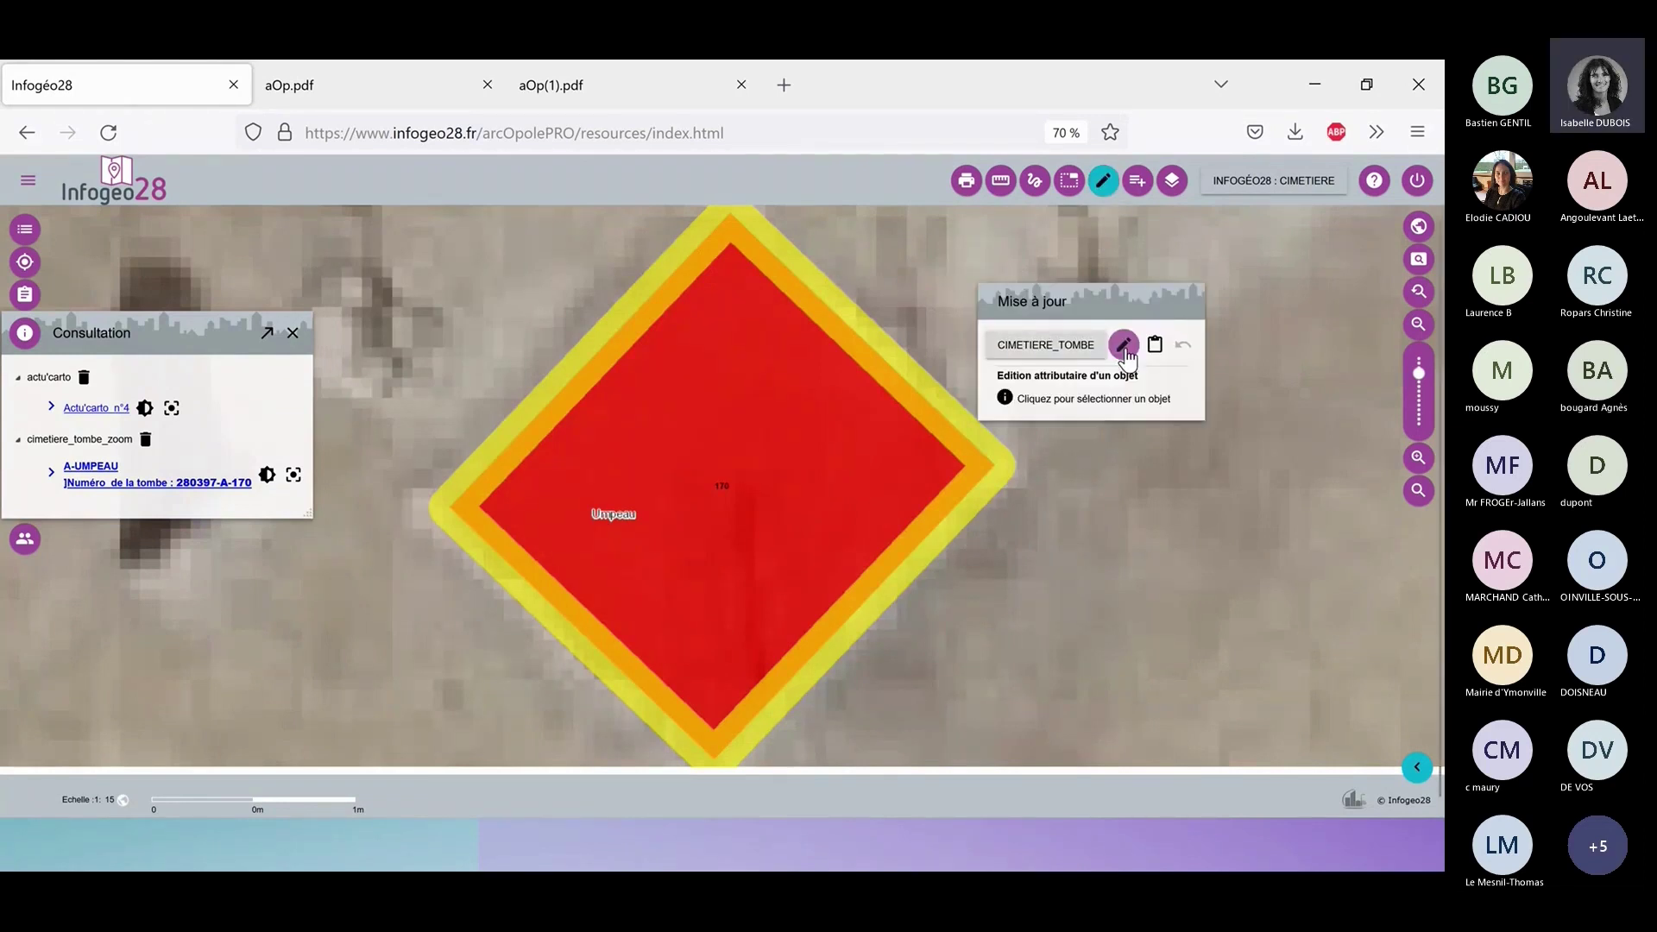
click(773, 478)
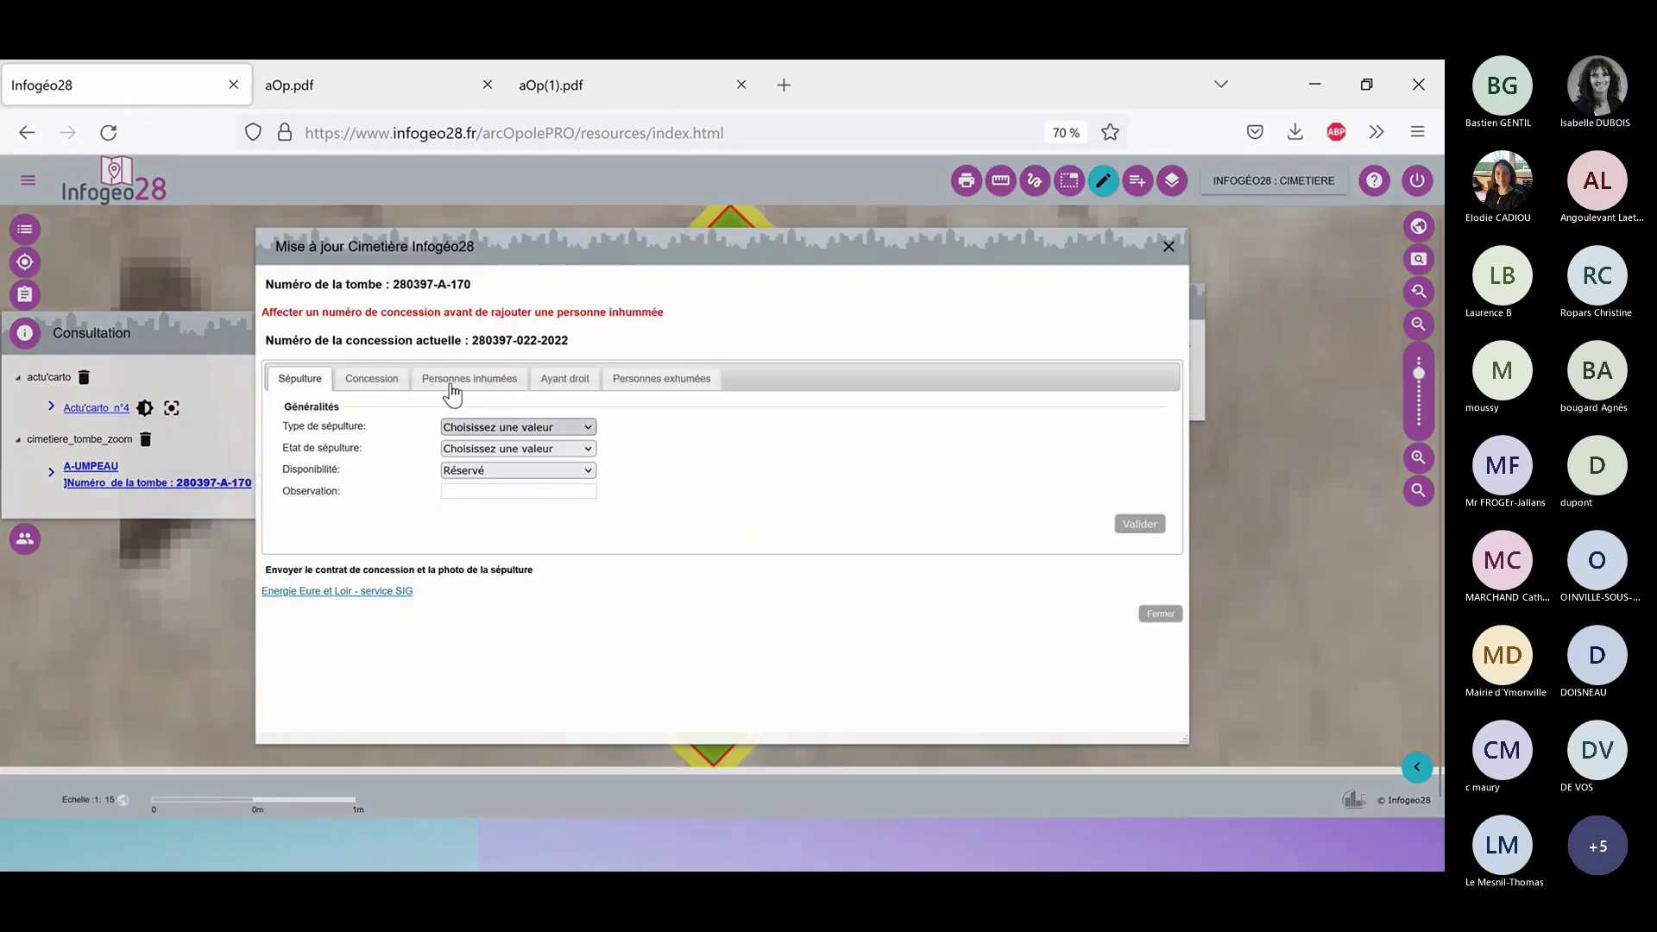
click(458, 385)
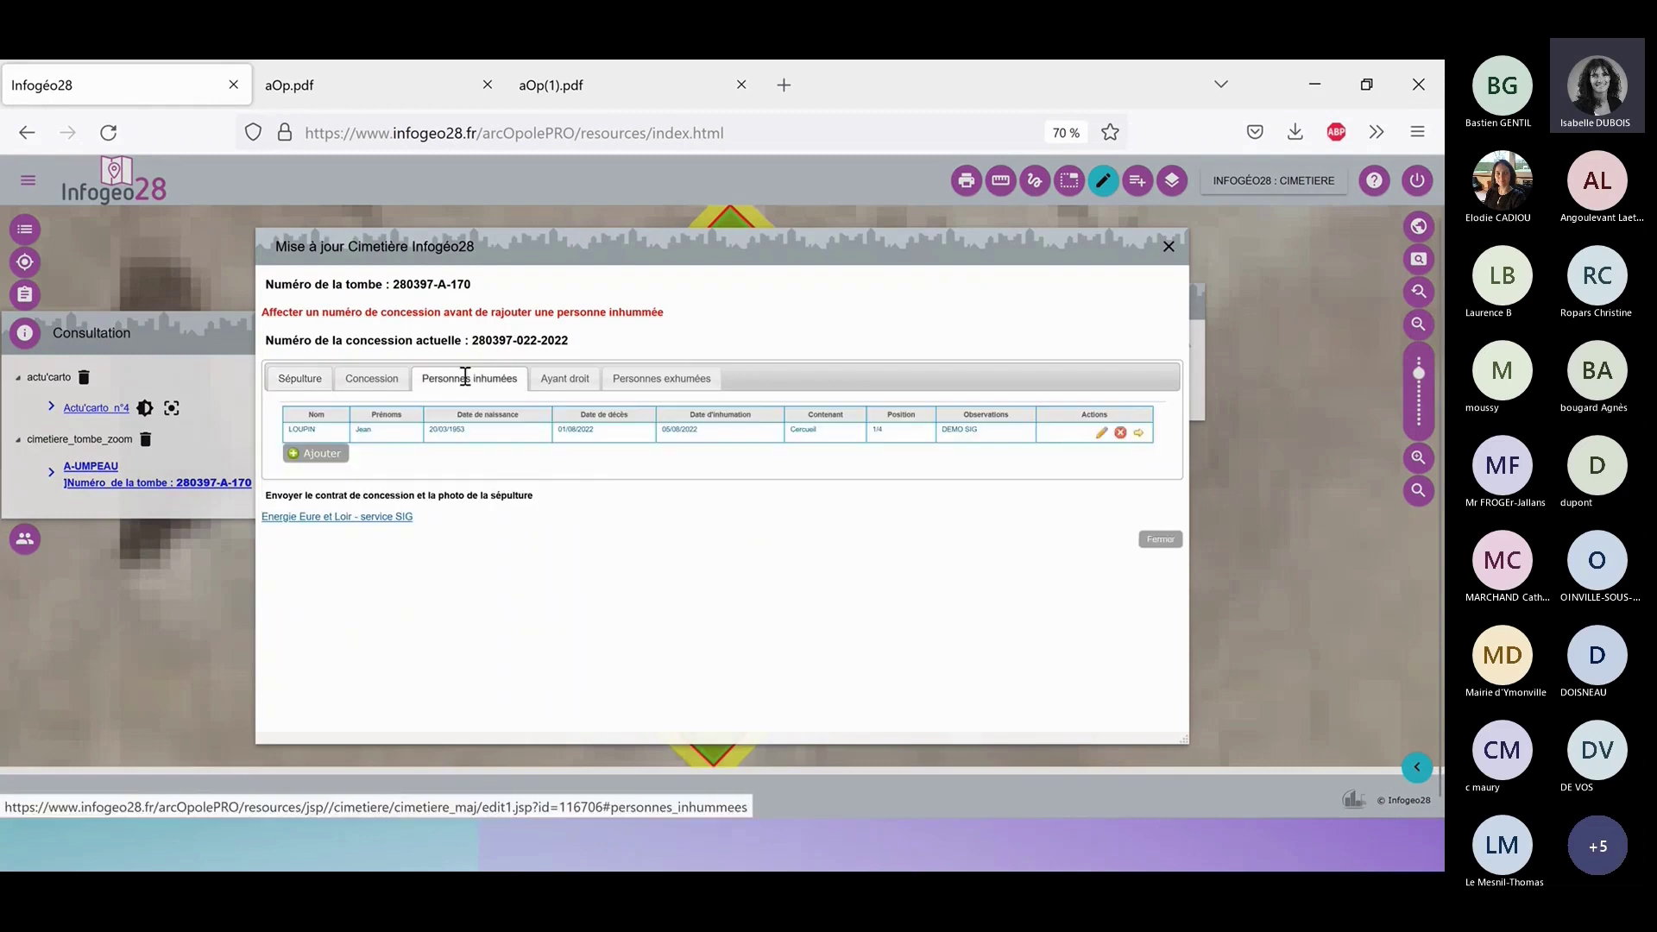
click(677, 392)
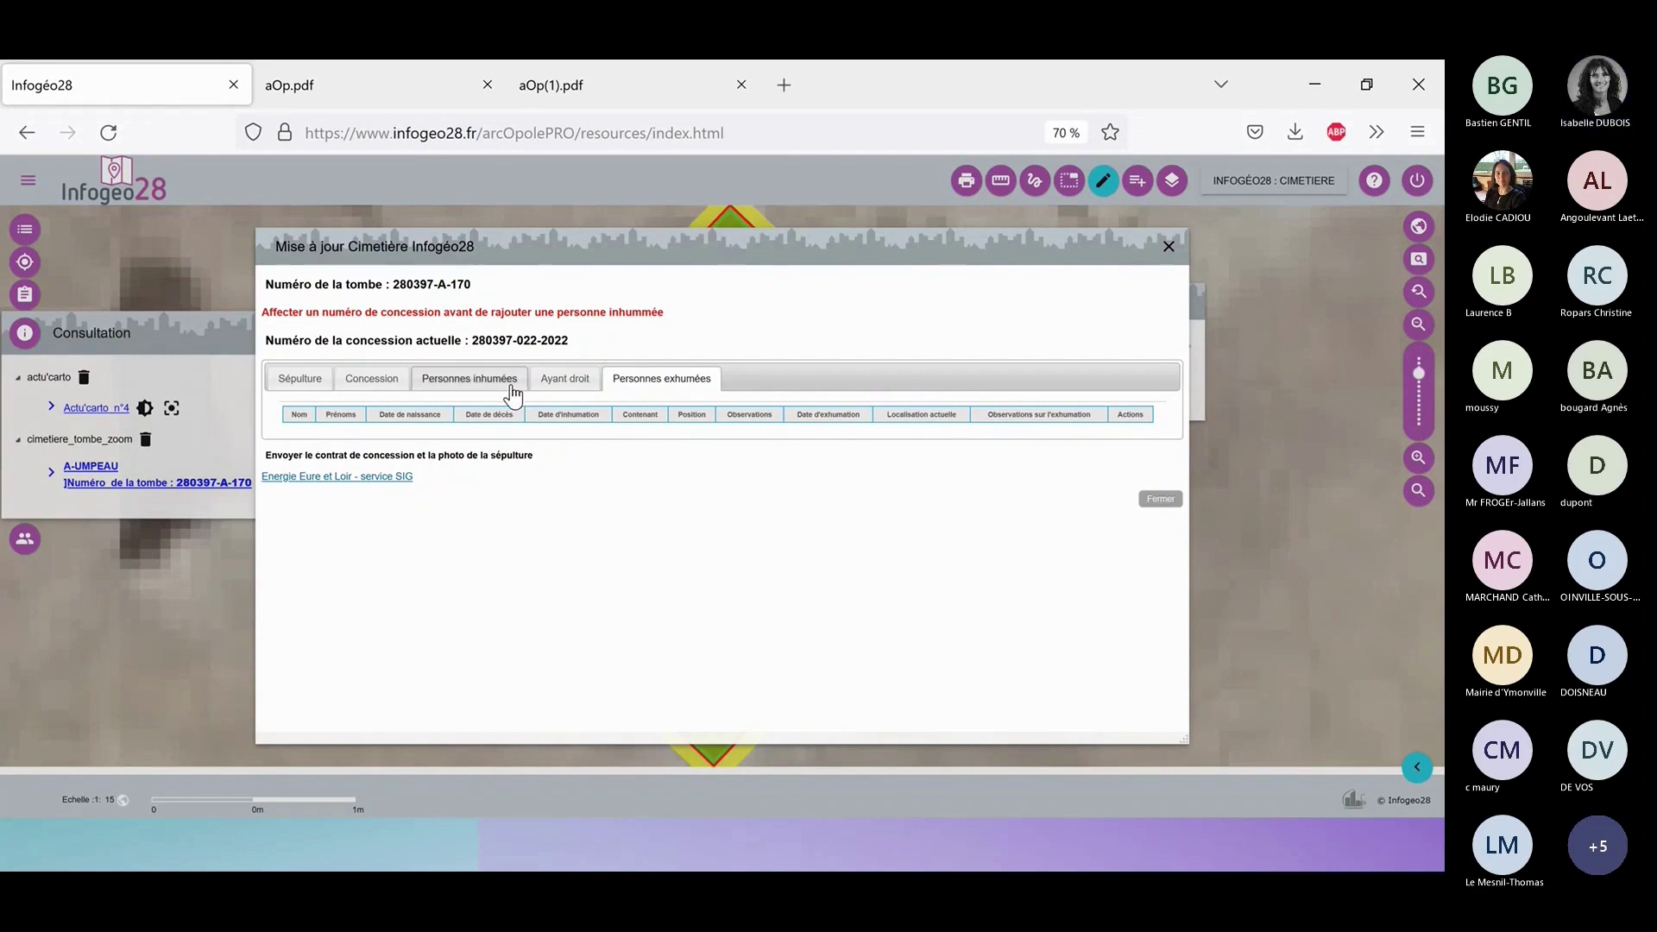
click(466, 389)
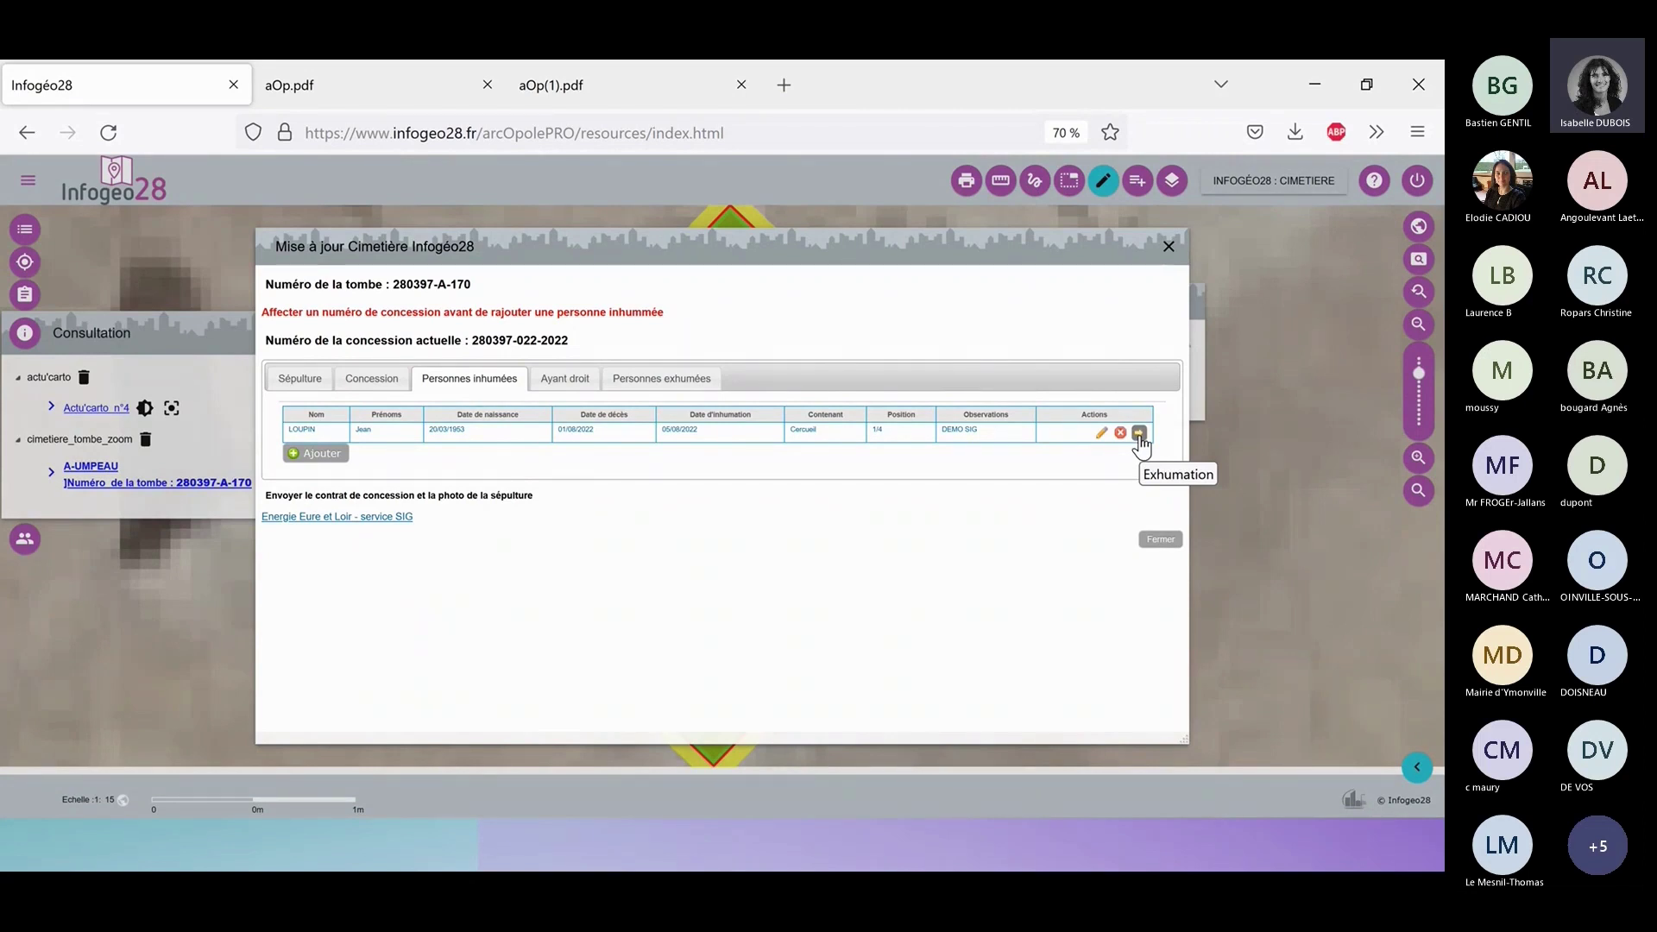
click(1140, 442)
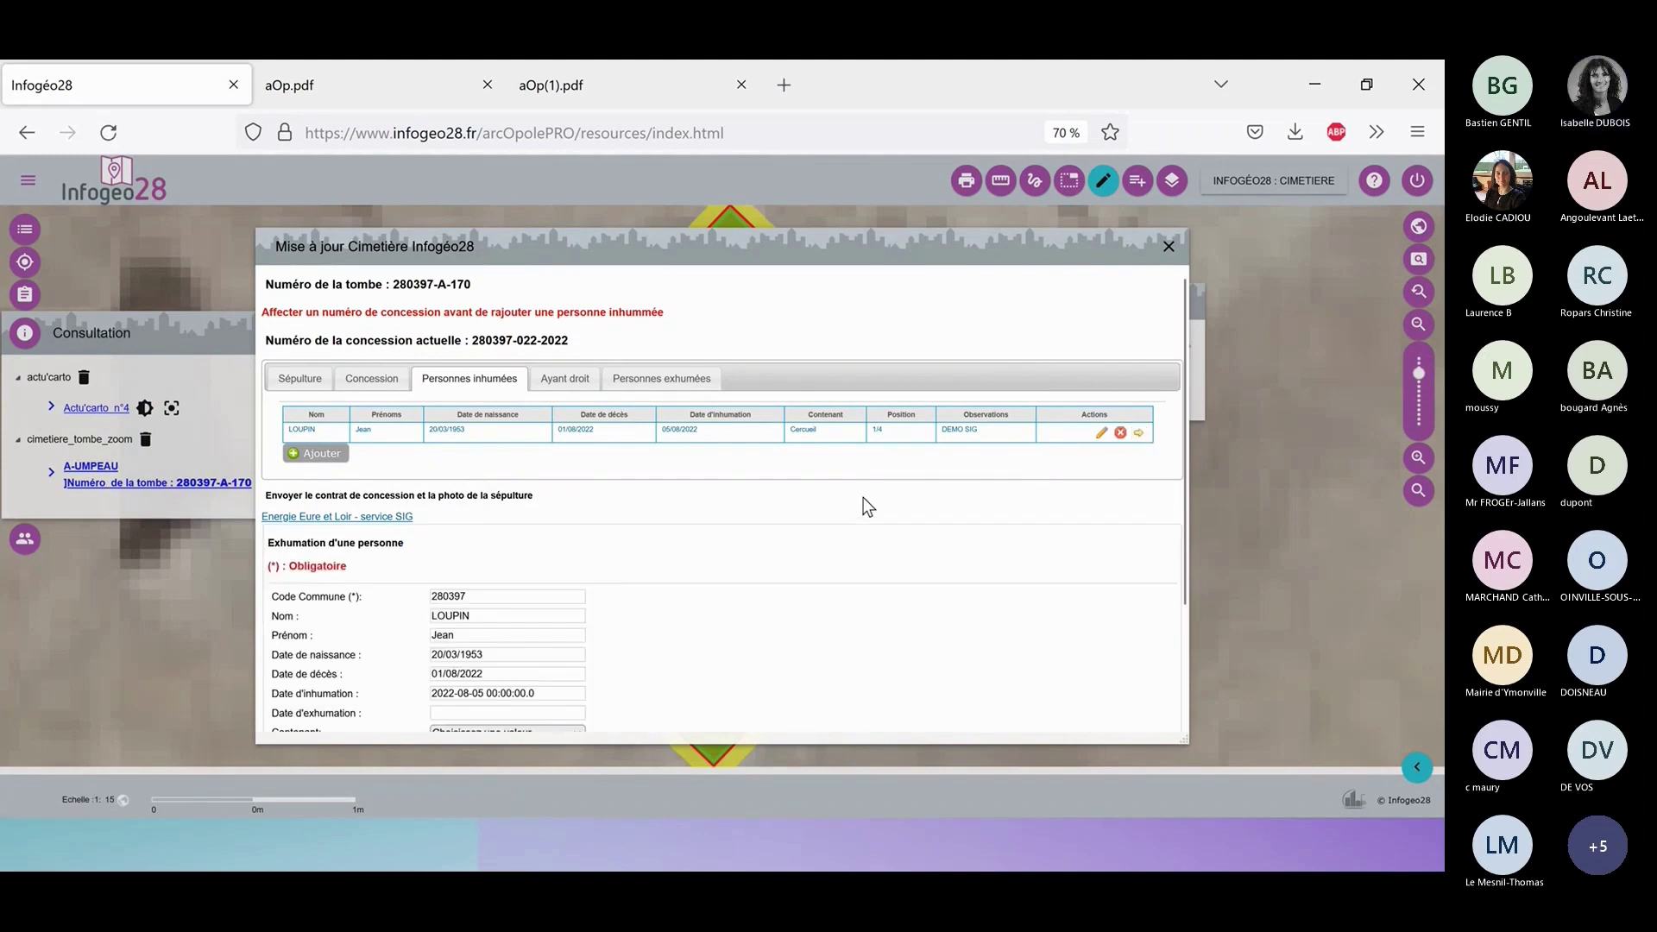
Set the exhumation date to 24/11/2022, leaving the container type unchosen.
scroll(863, 498, down, 1)
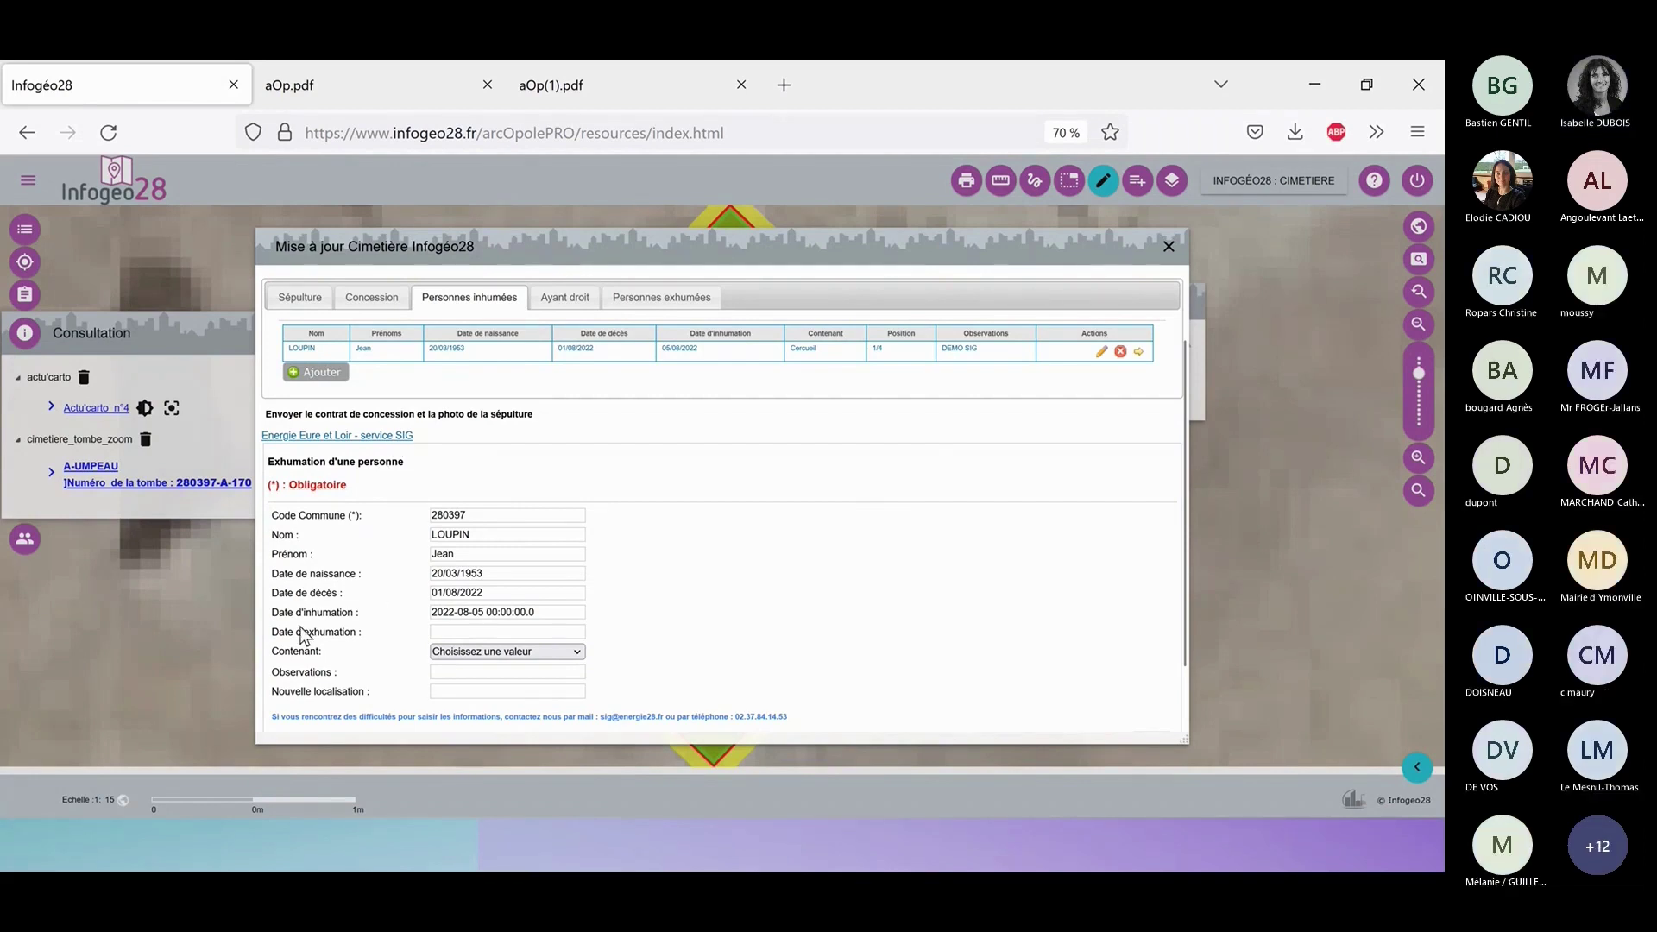
click(542, 634)
scroll(658, 610, down, 1)
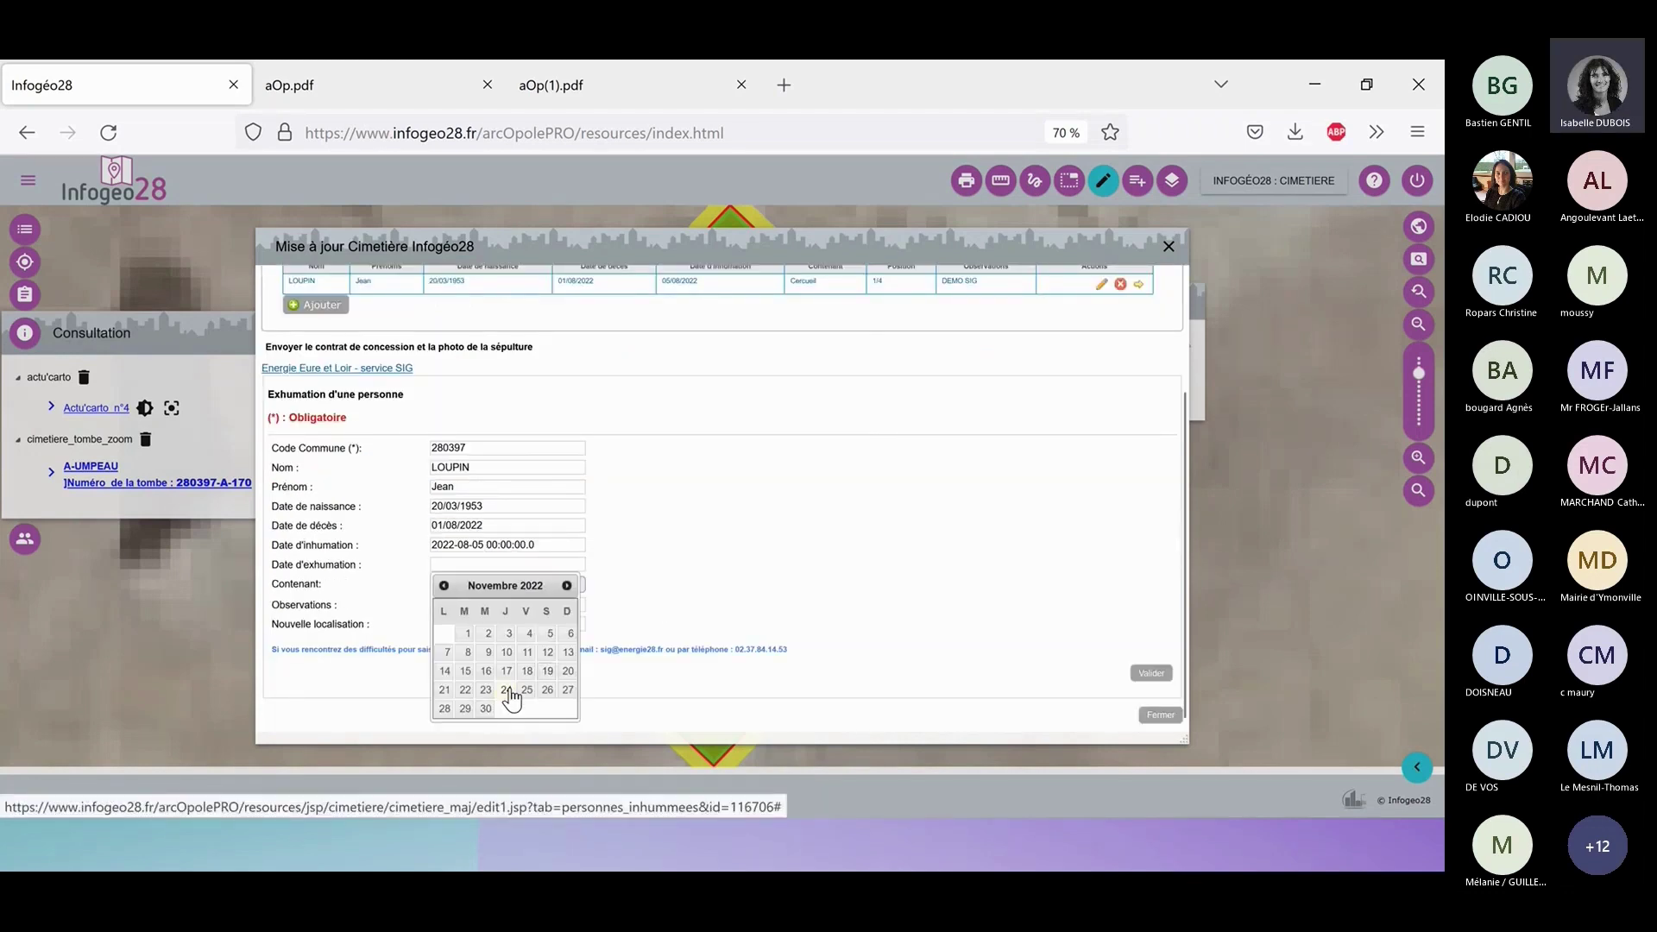
click(505, 689)
click(554, 585)
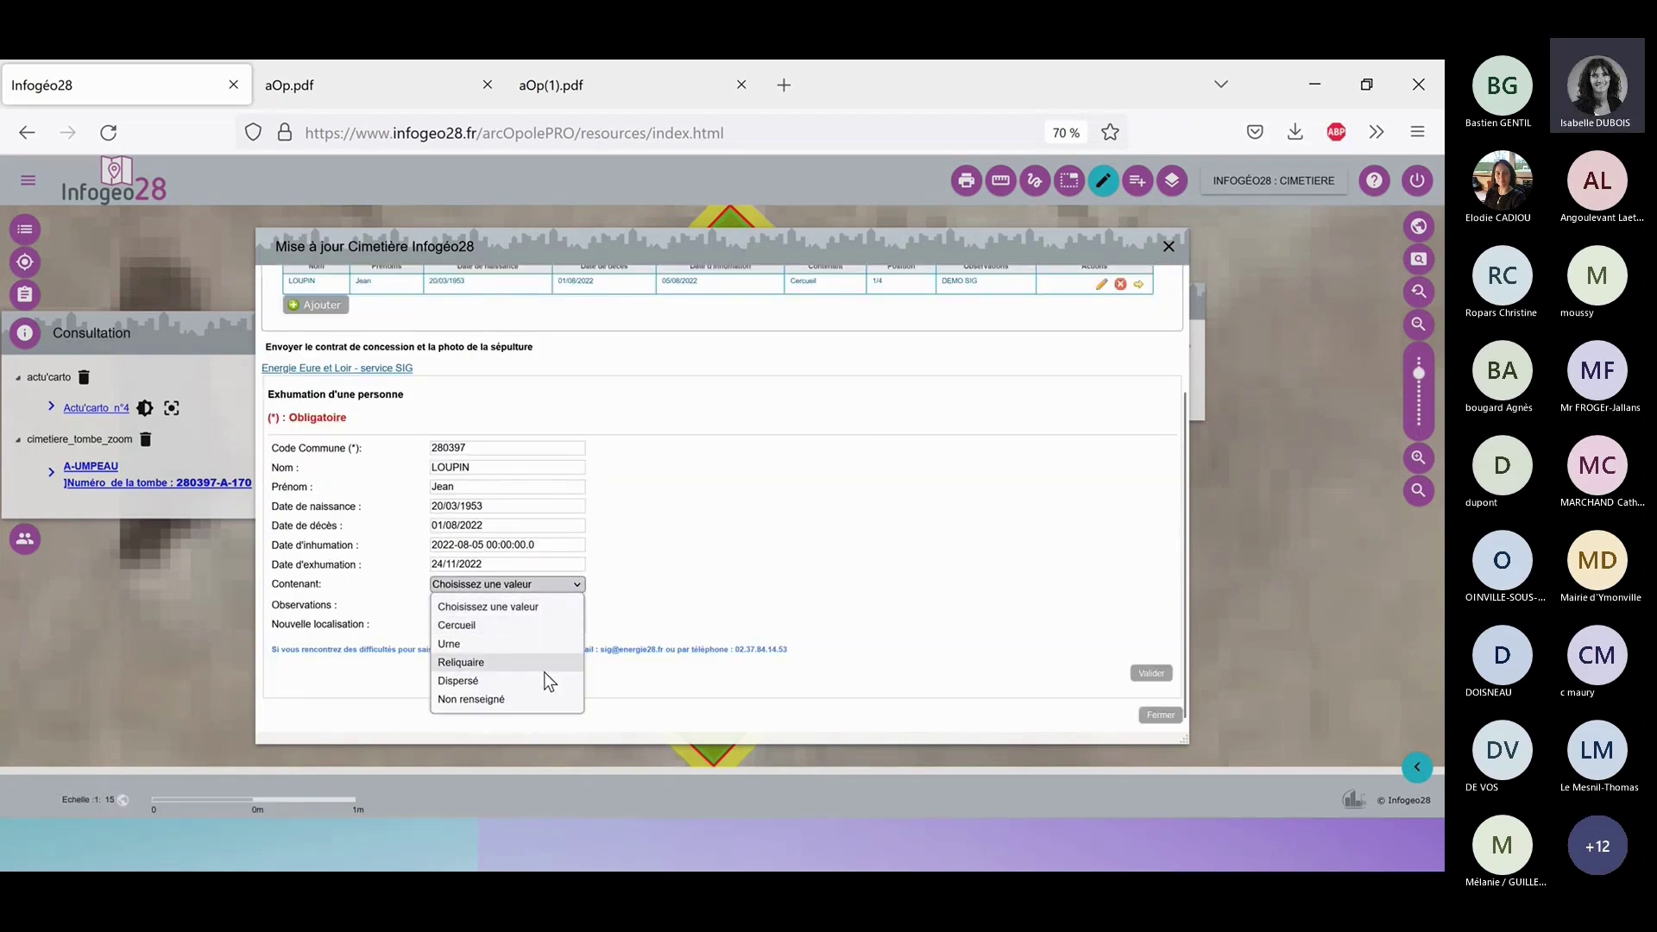
click(670, 554)
Enter 'Autre cimetière' as the new location and validate the exhumation.
click(536, 605)
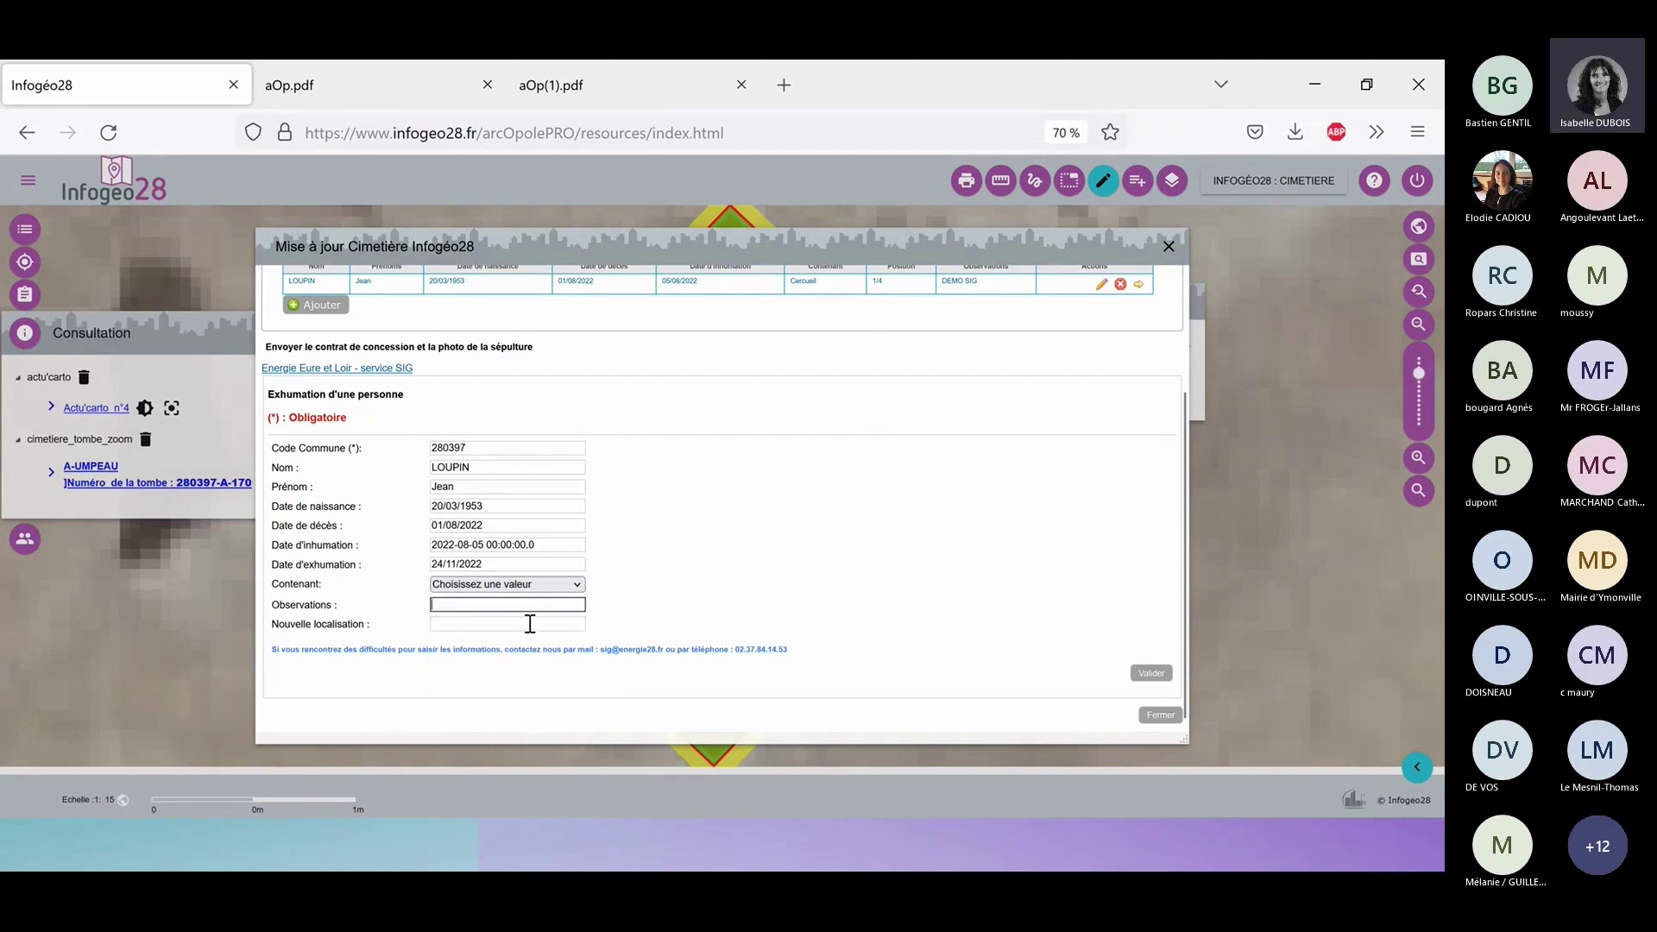
click(528, 623)
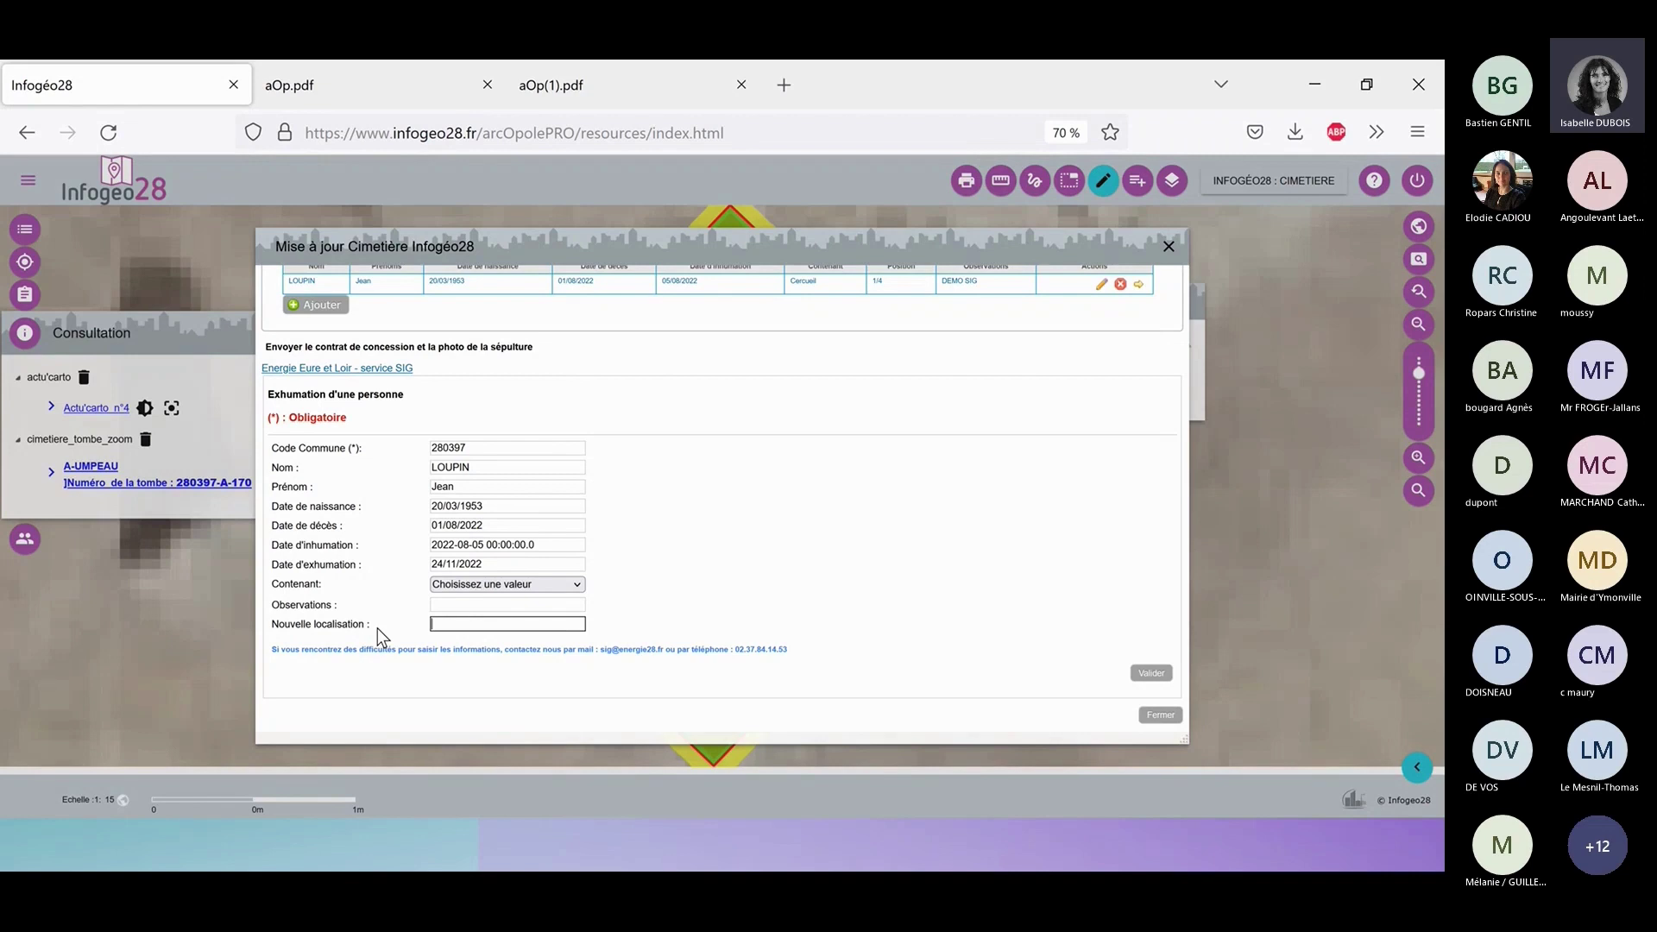
text(Autre cimetière)
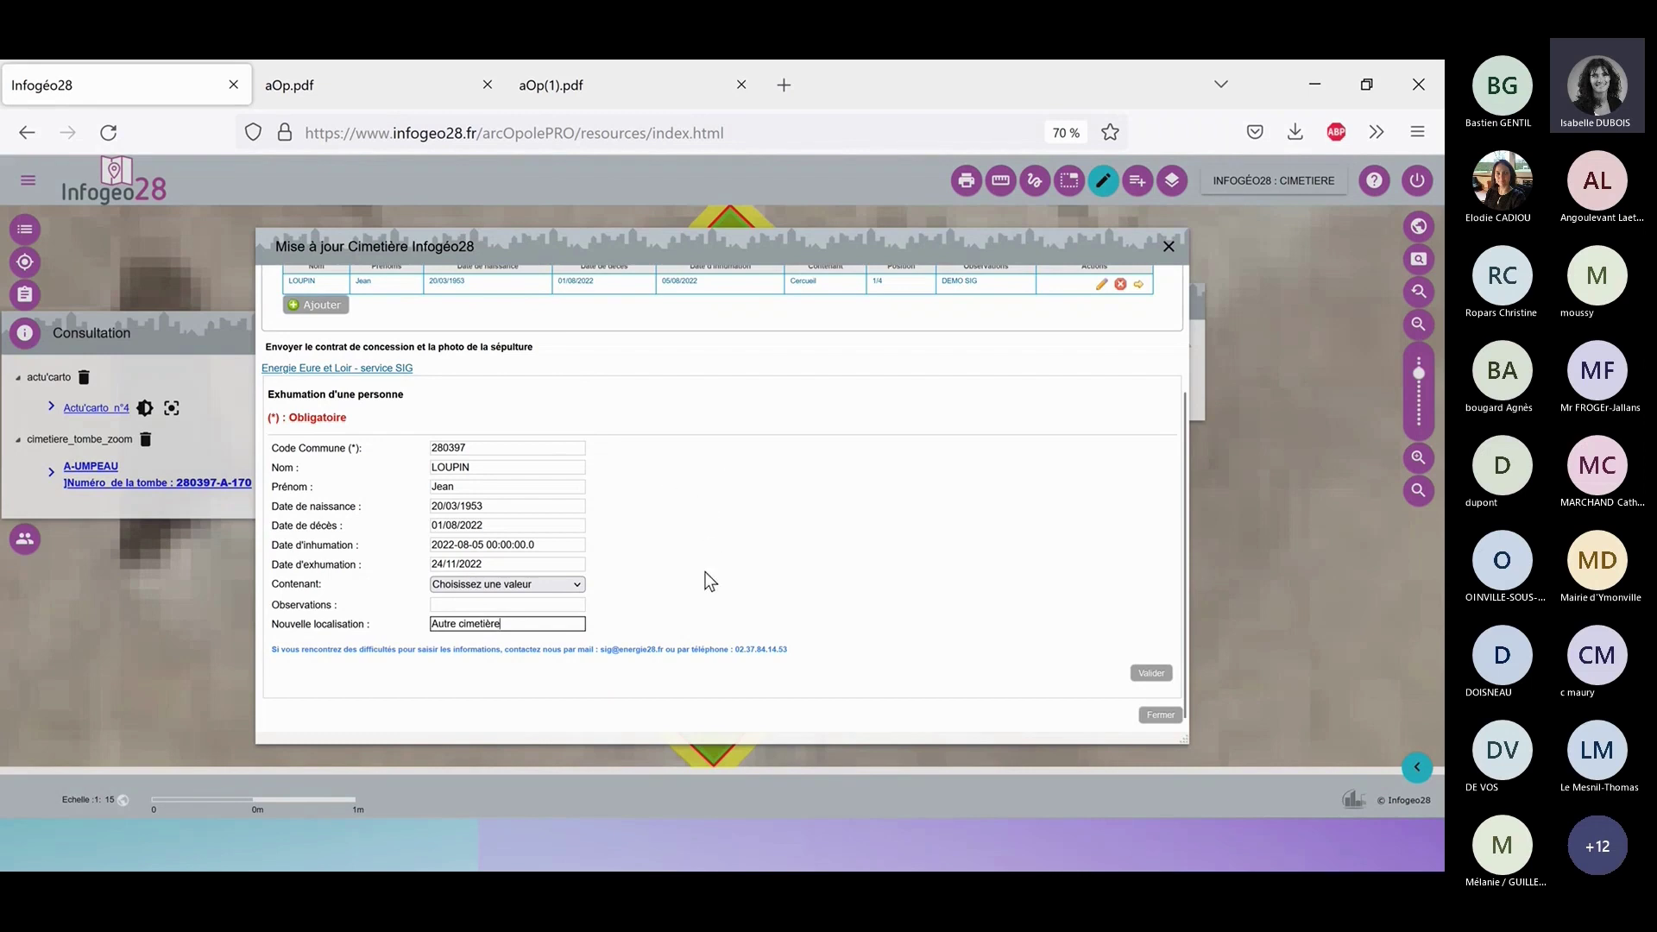
click(1148, 677)
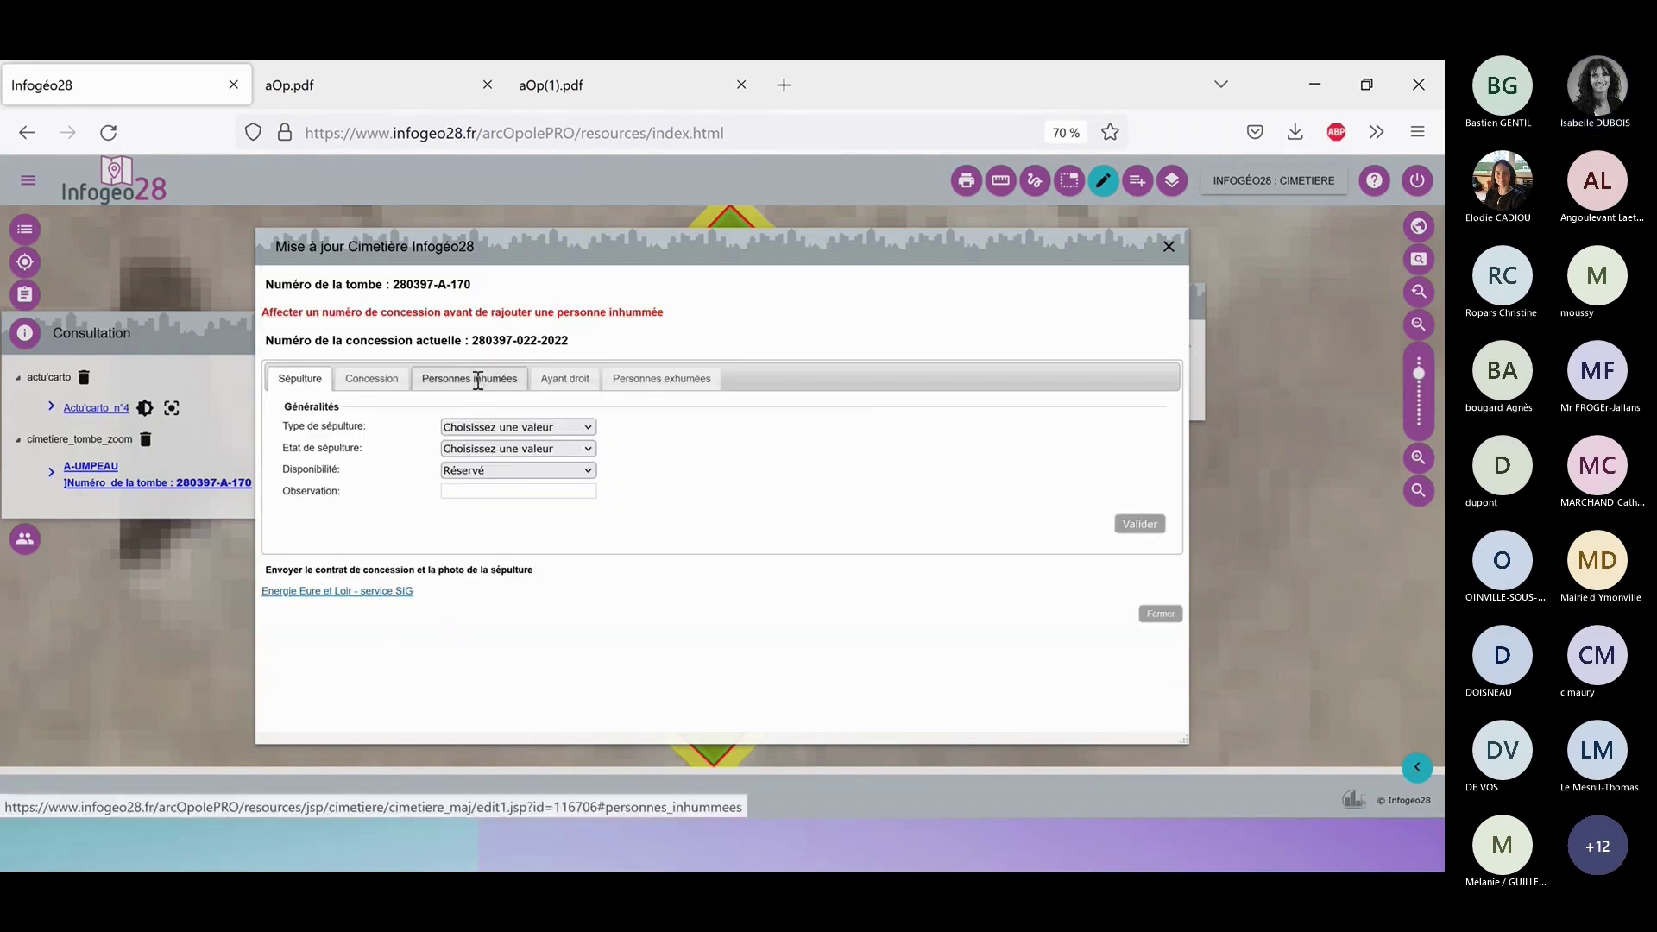
Confirm the person now appears among exhumed persons (24/11/2022, Autre cimetière).
click(478, 380)
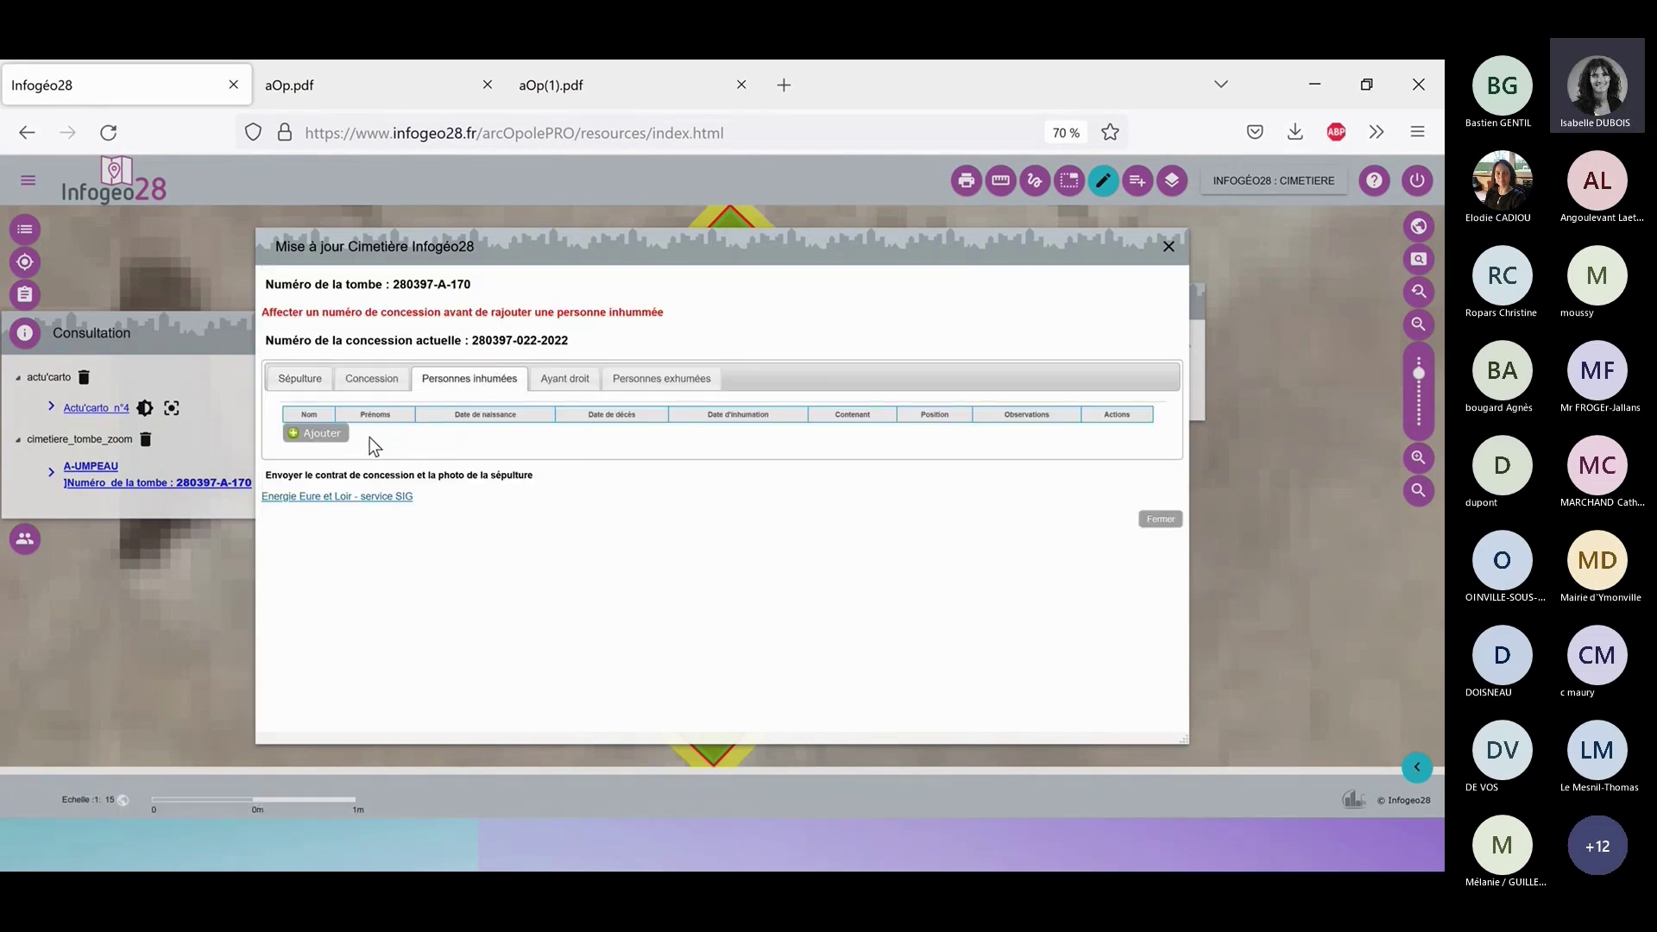
click(667, 379)
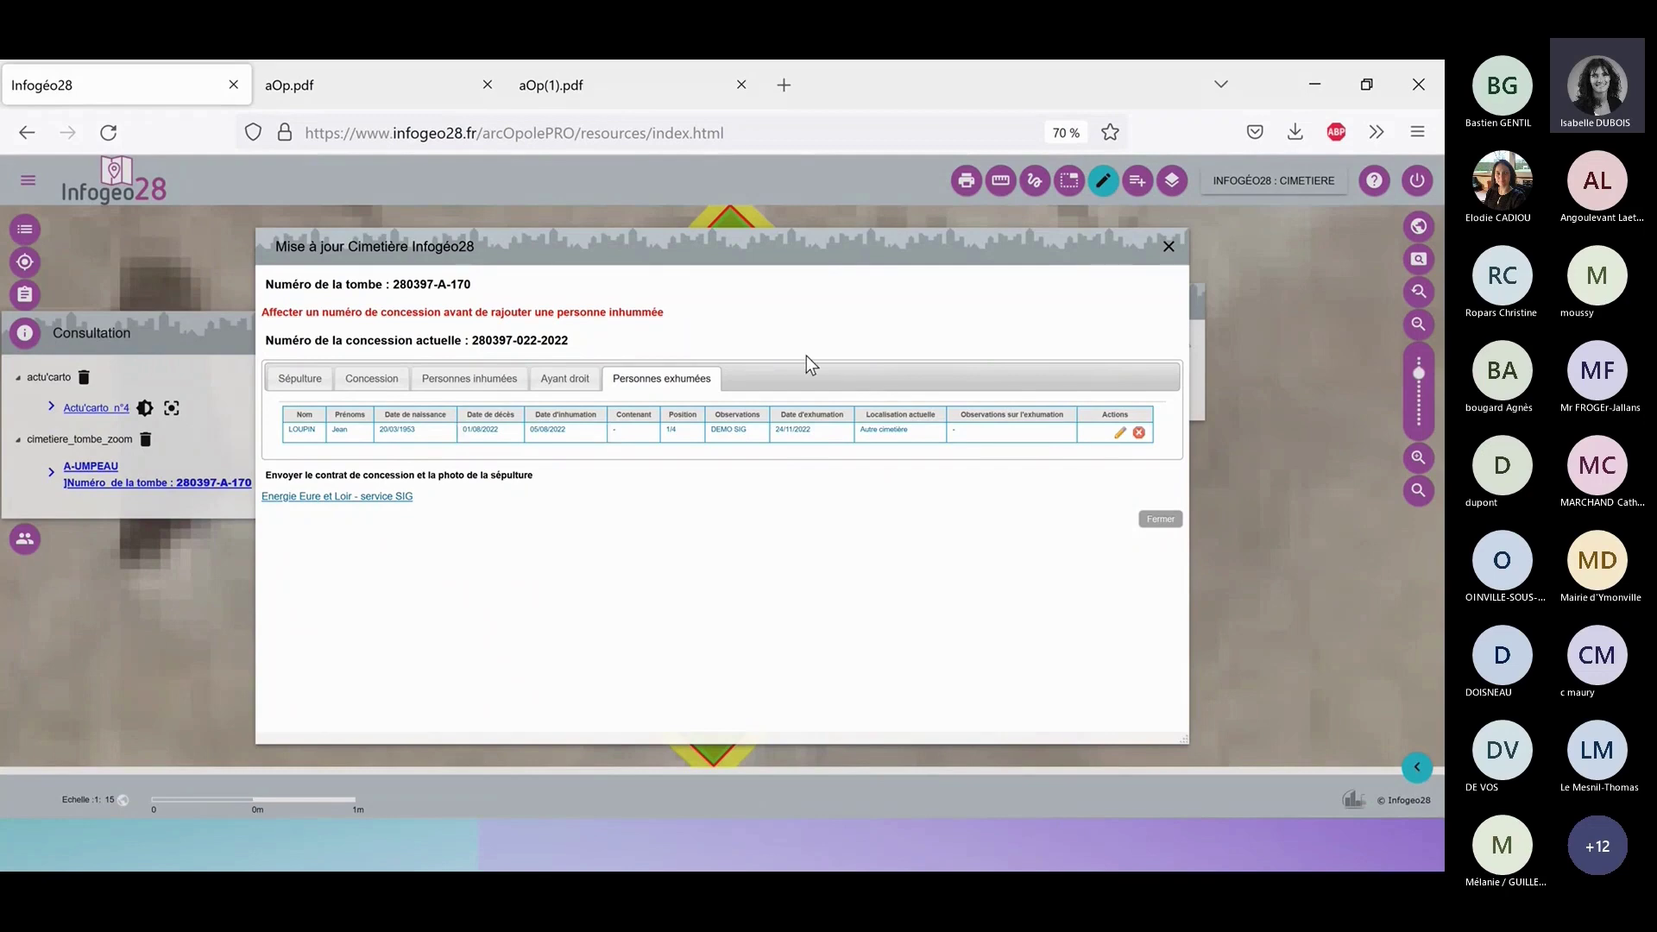
click(1169, 246)
click(583, 471)
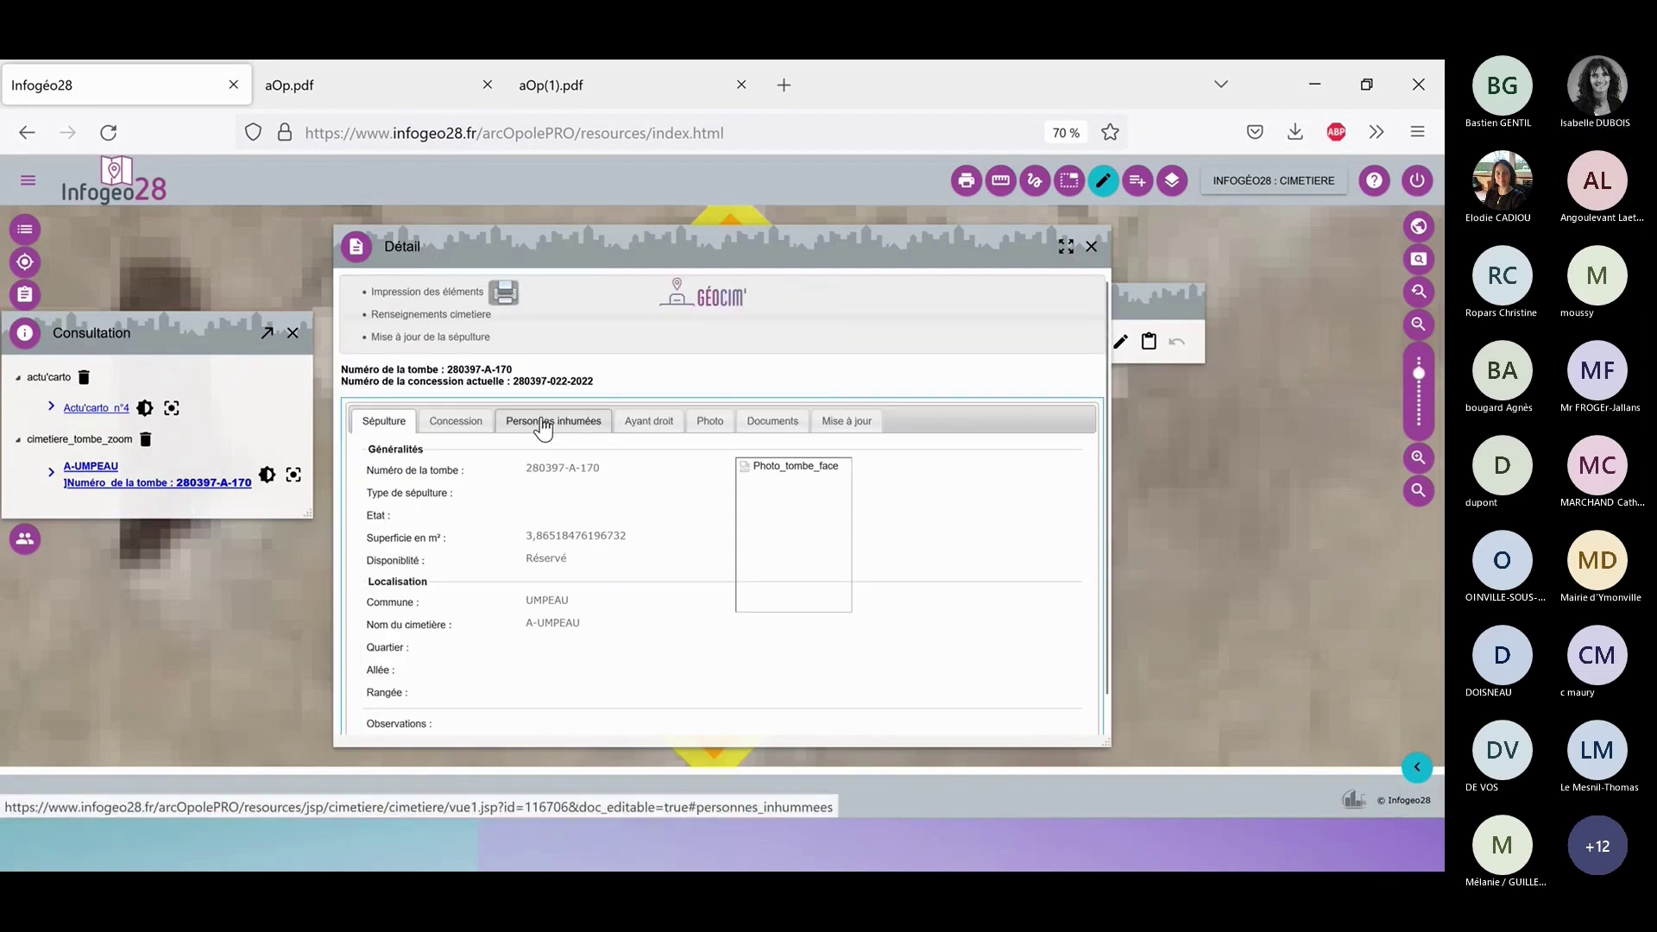
click(538, 423)
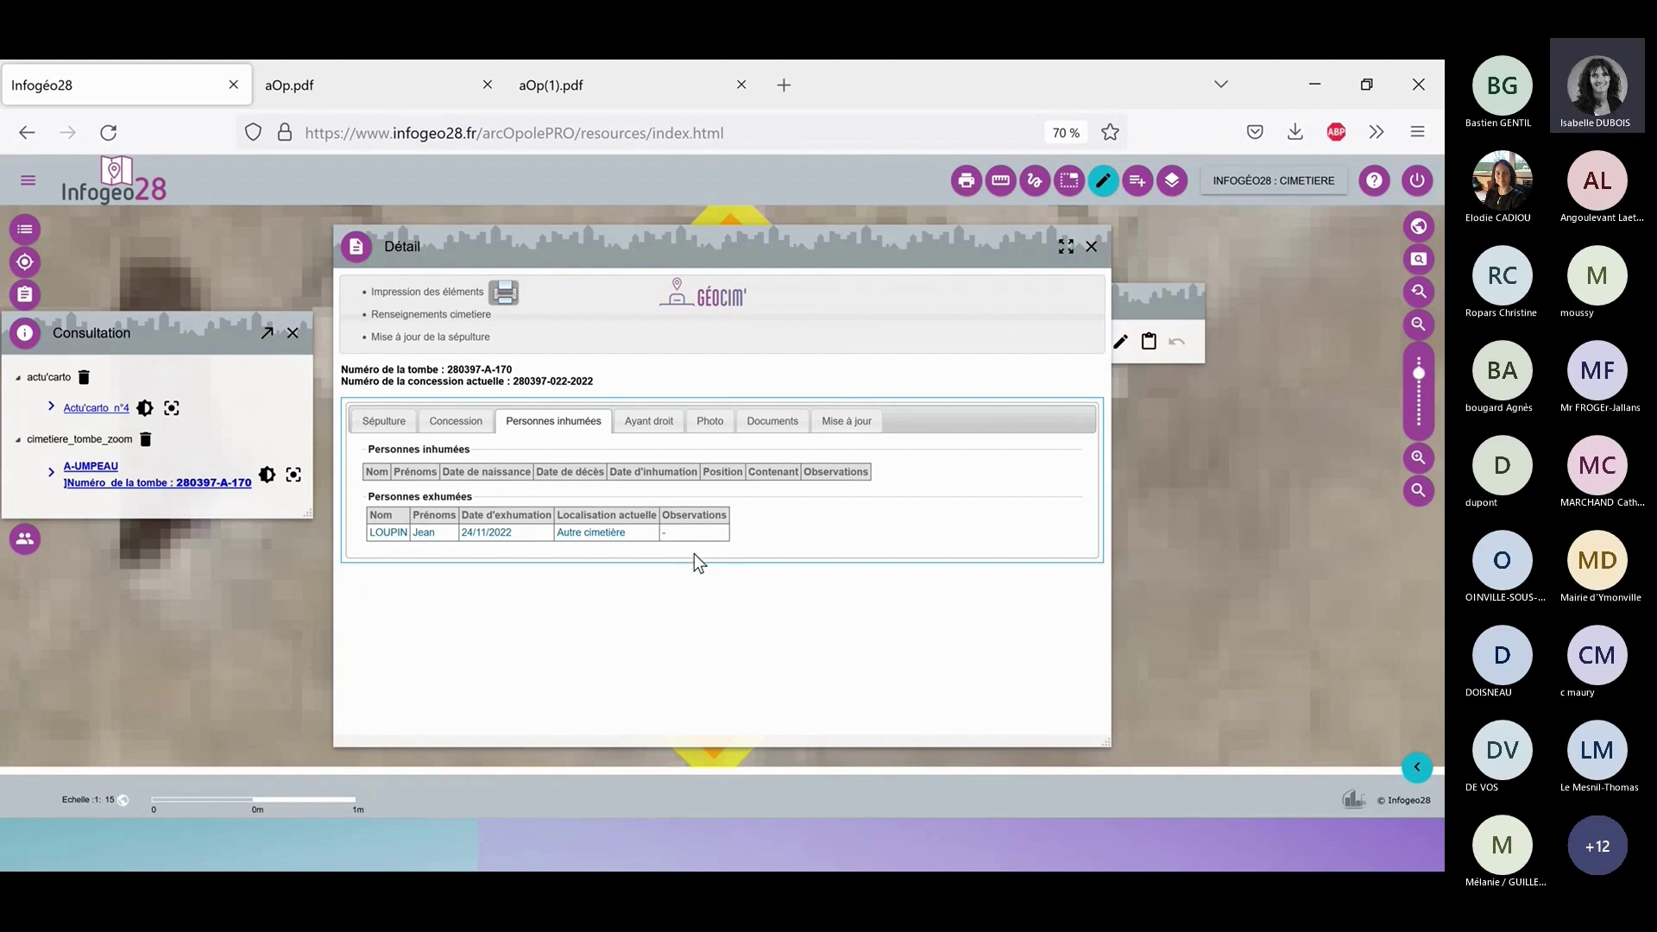
Select the Demande d'exhumation print template and place tomb 280397-A-170's details beside it.
click(1091, 247)
click(965, 182)
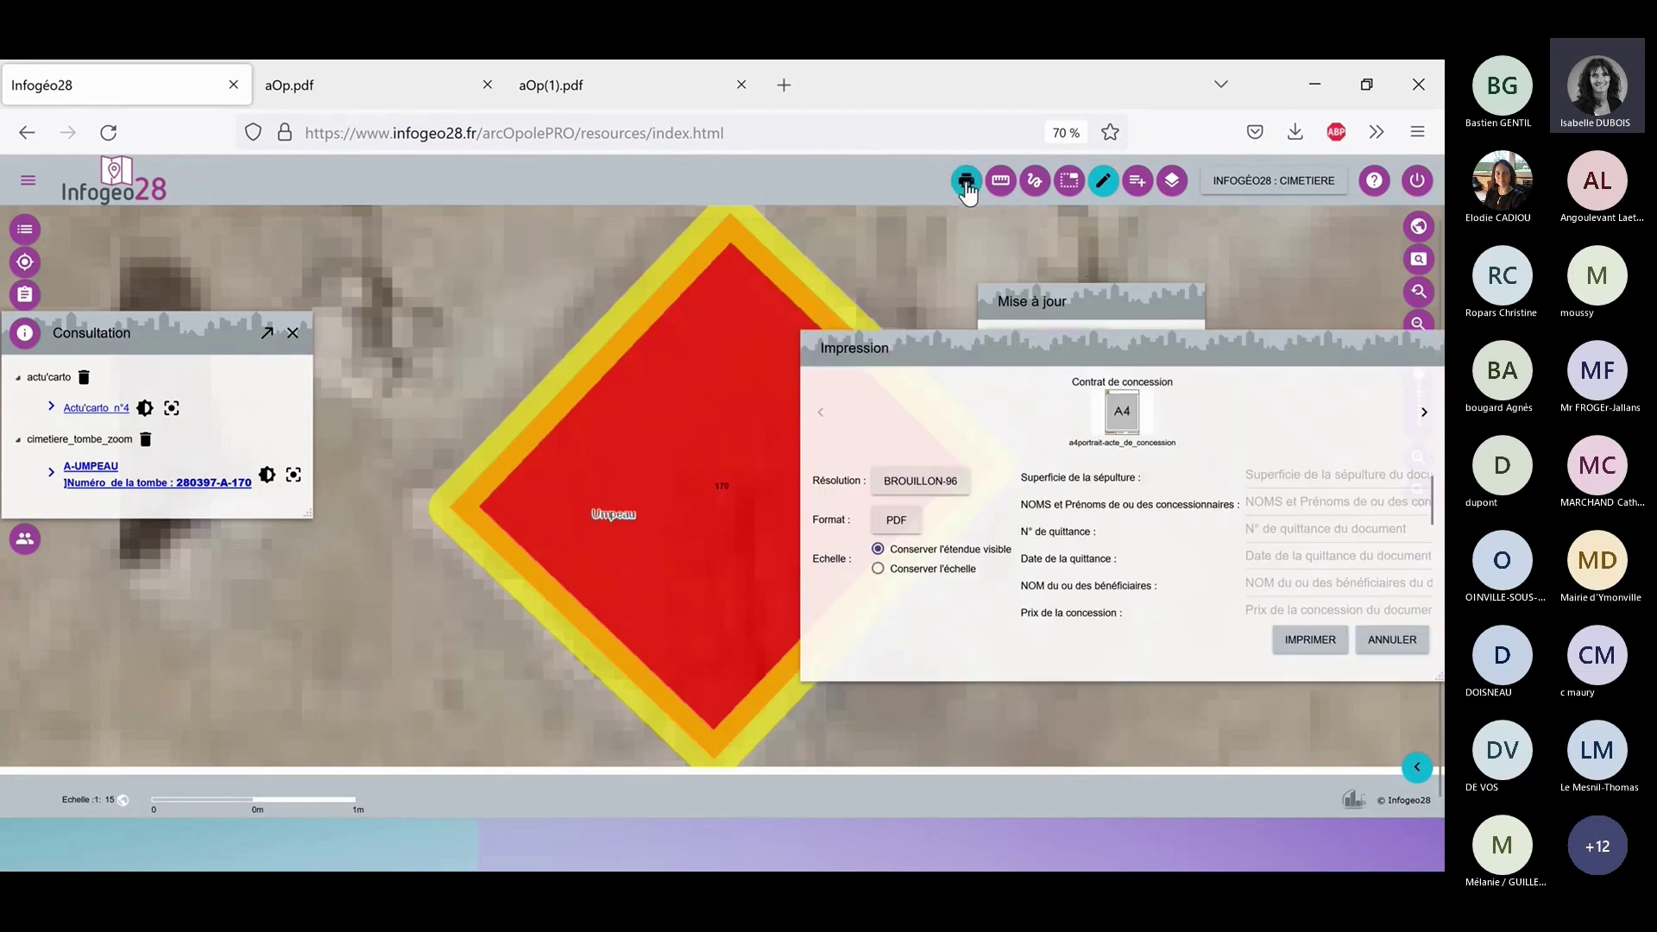
click(1424, 412)
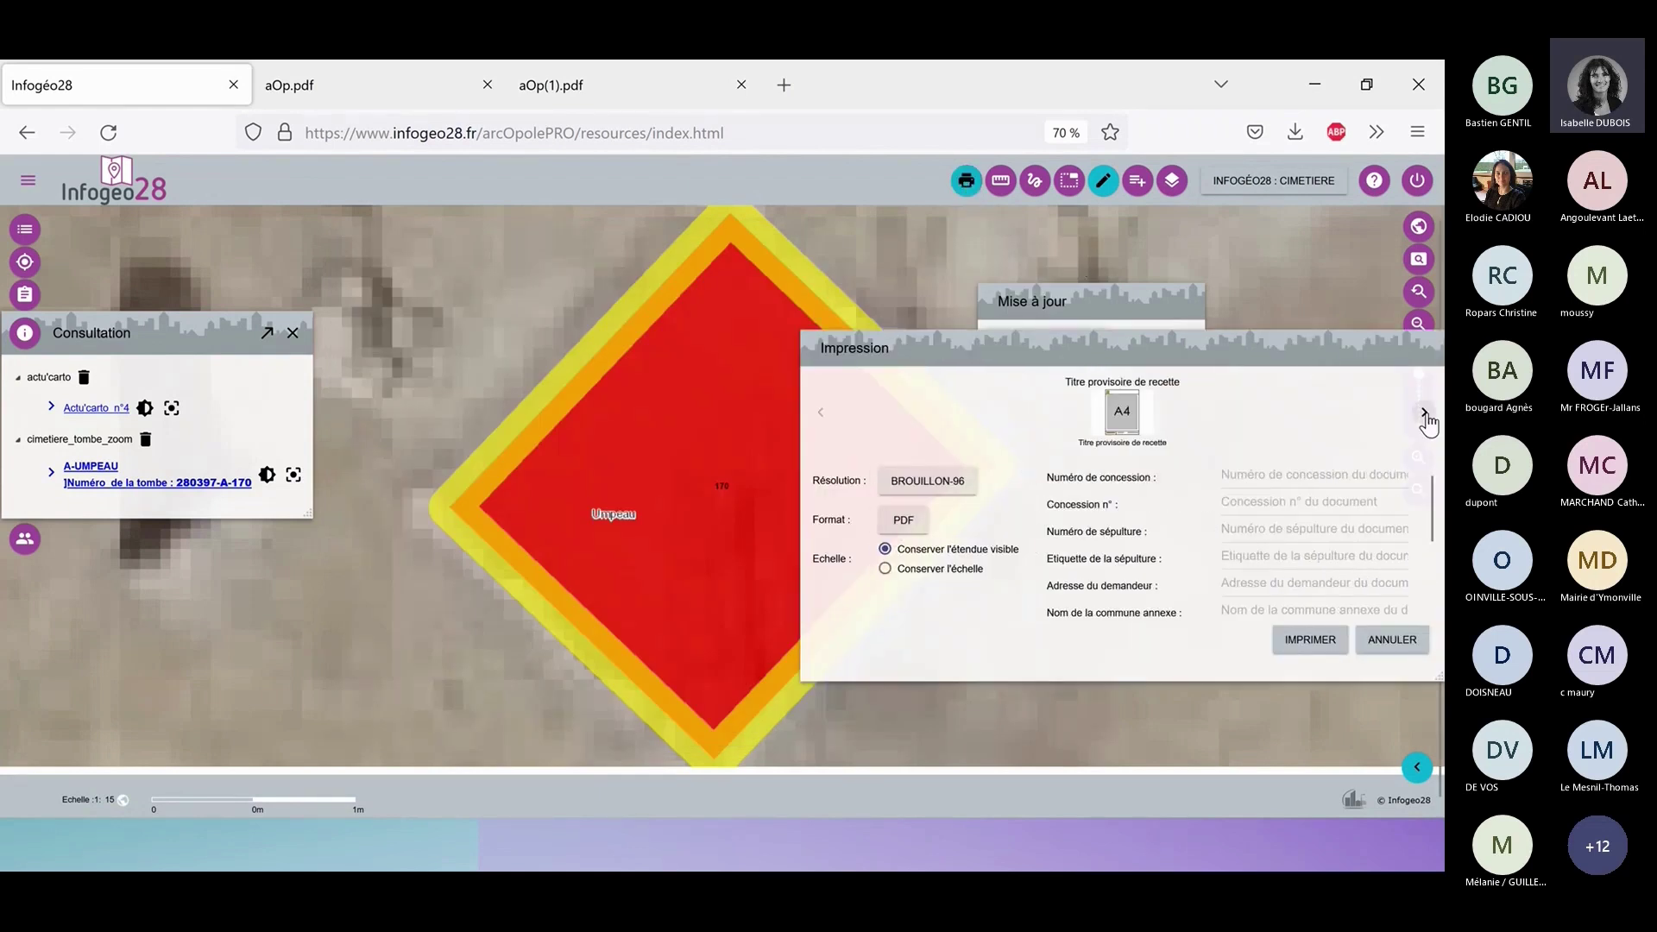
click(1424, 413)
click(1423, 412)
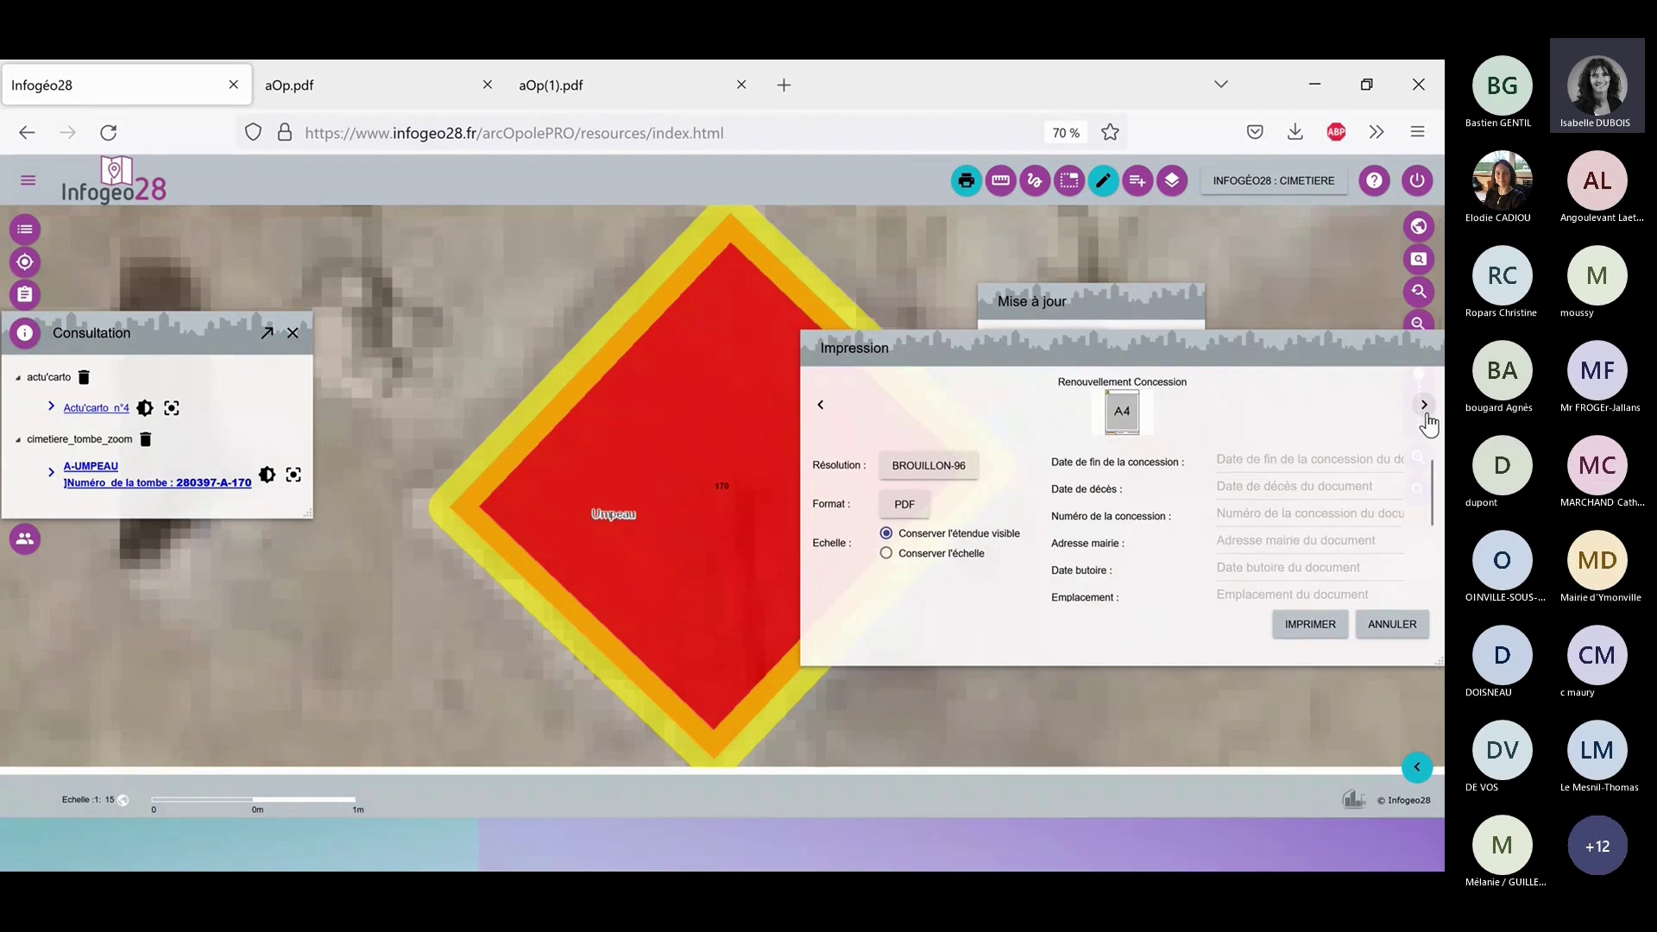
click(1424, 412)
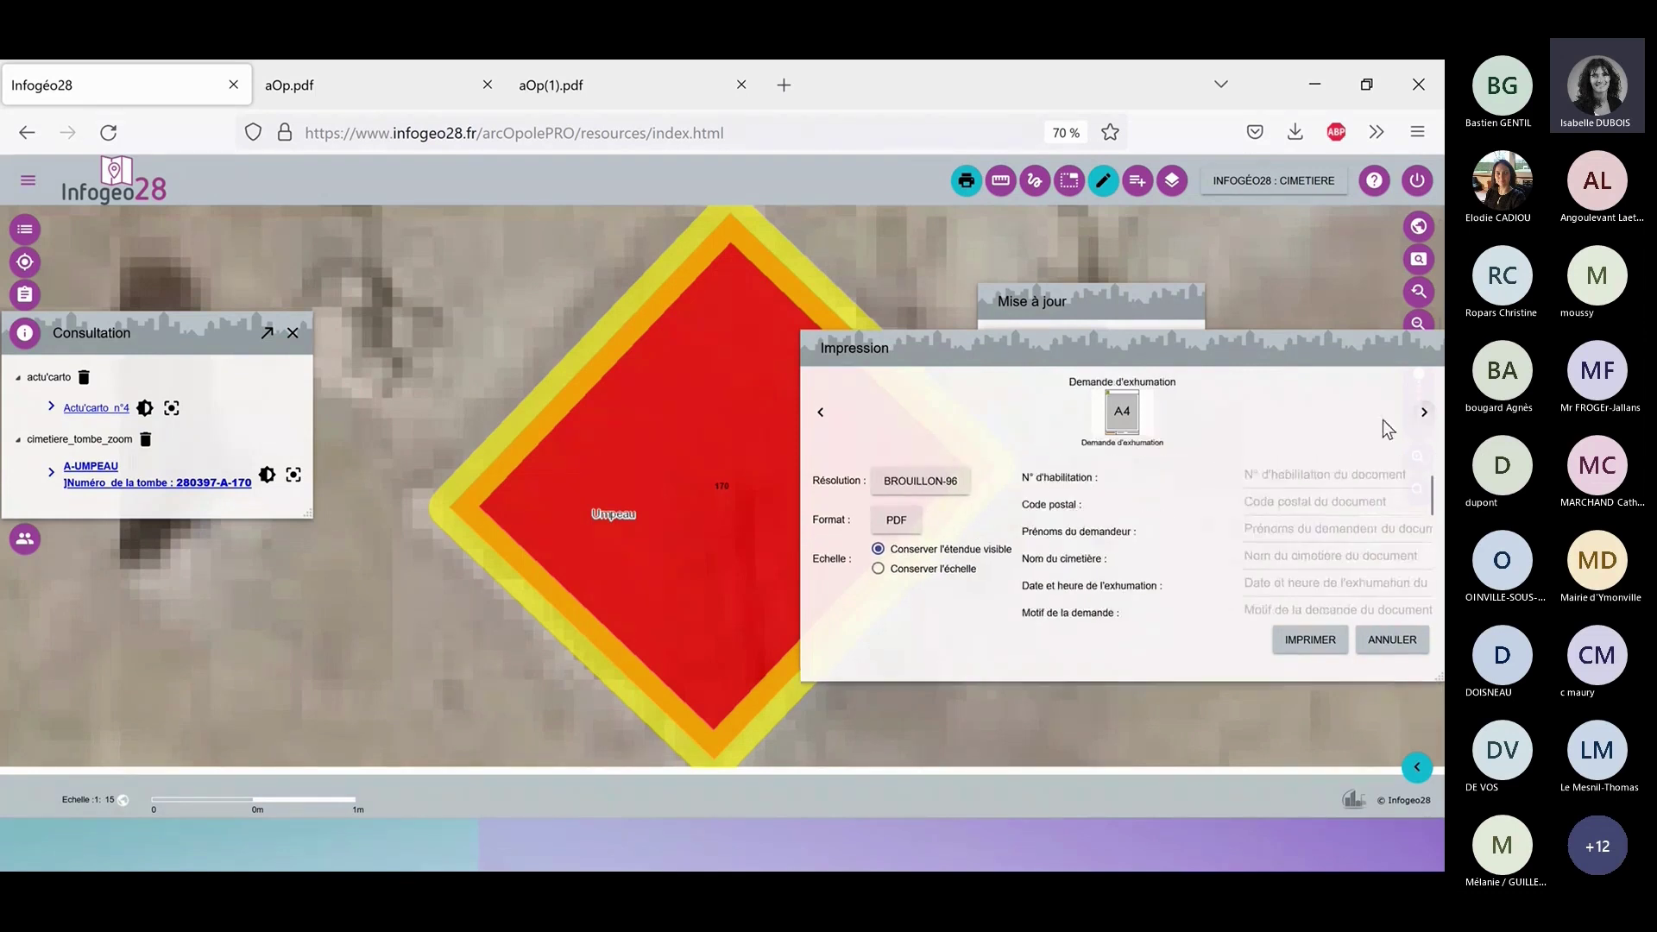
click(248, 483)
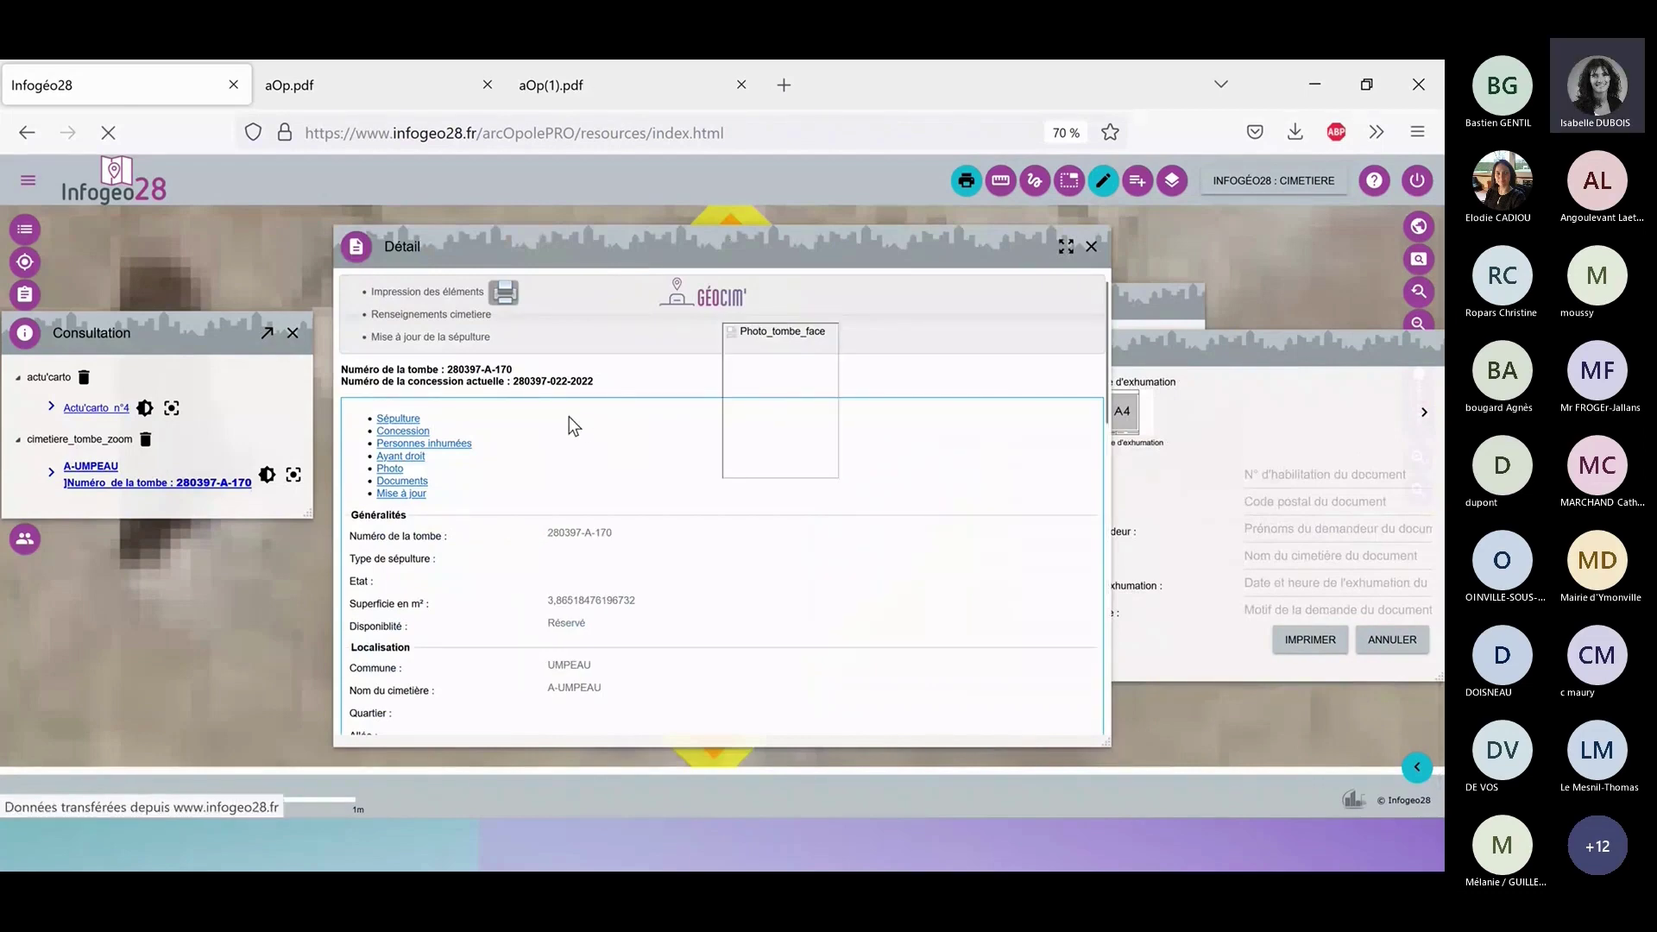
click(552, 422)
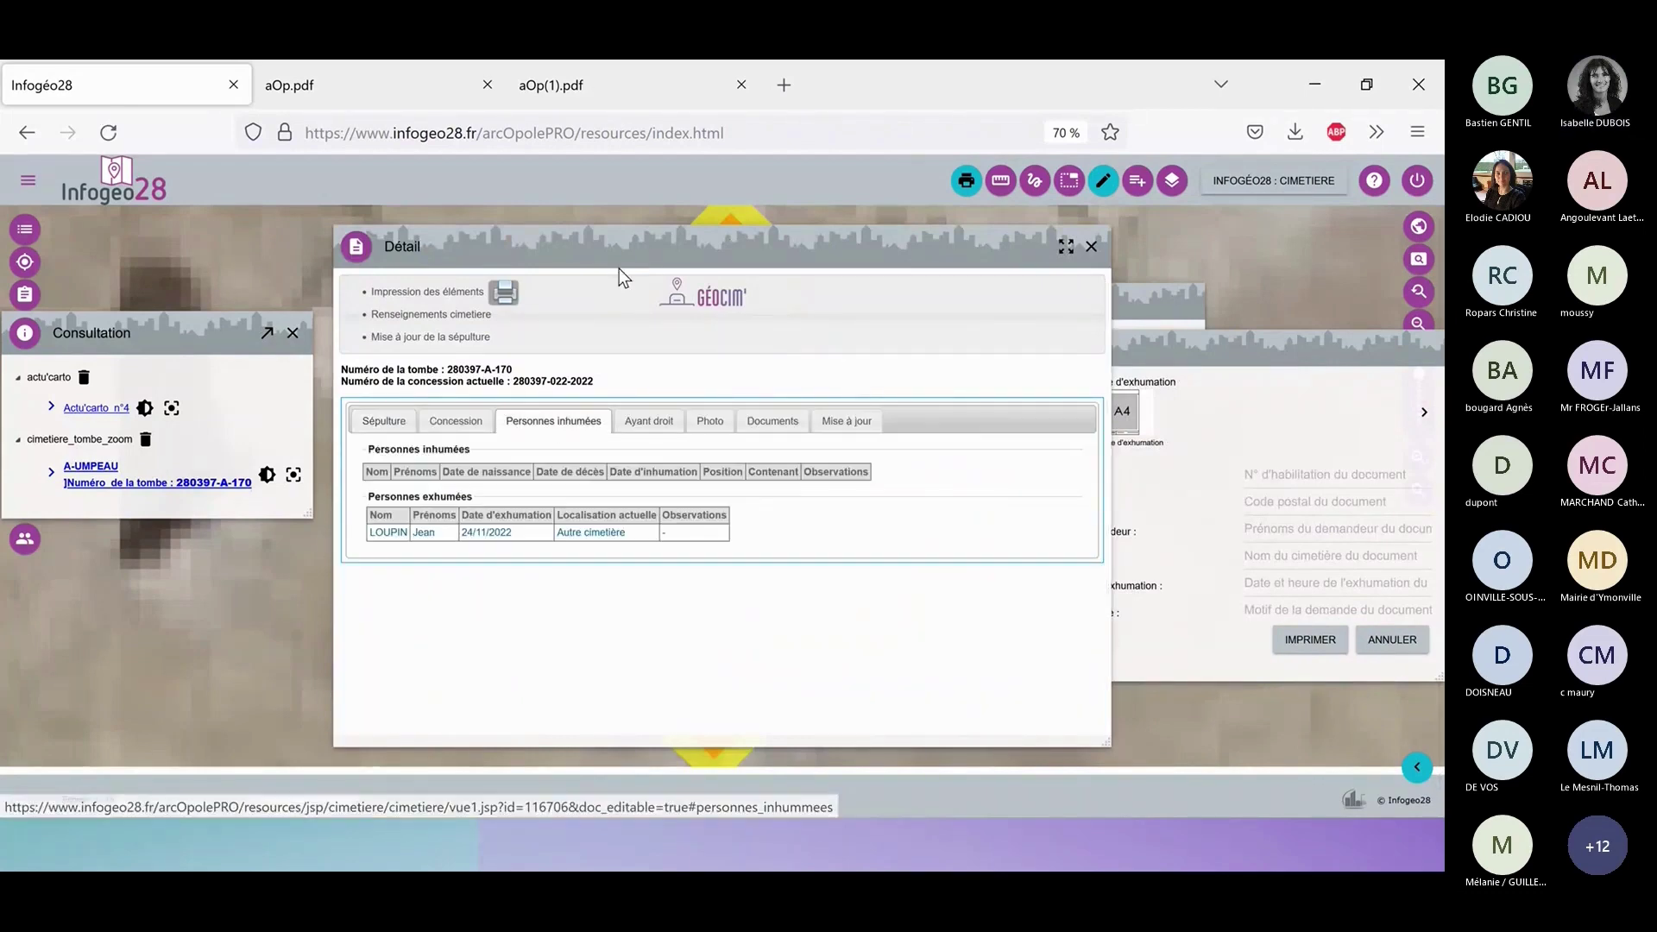
drag(618, 268, 271, 261)
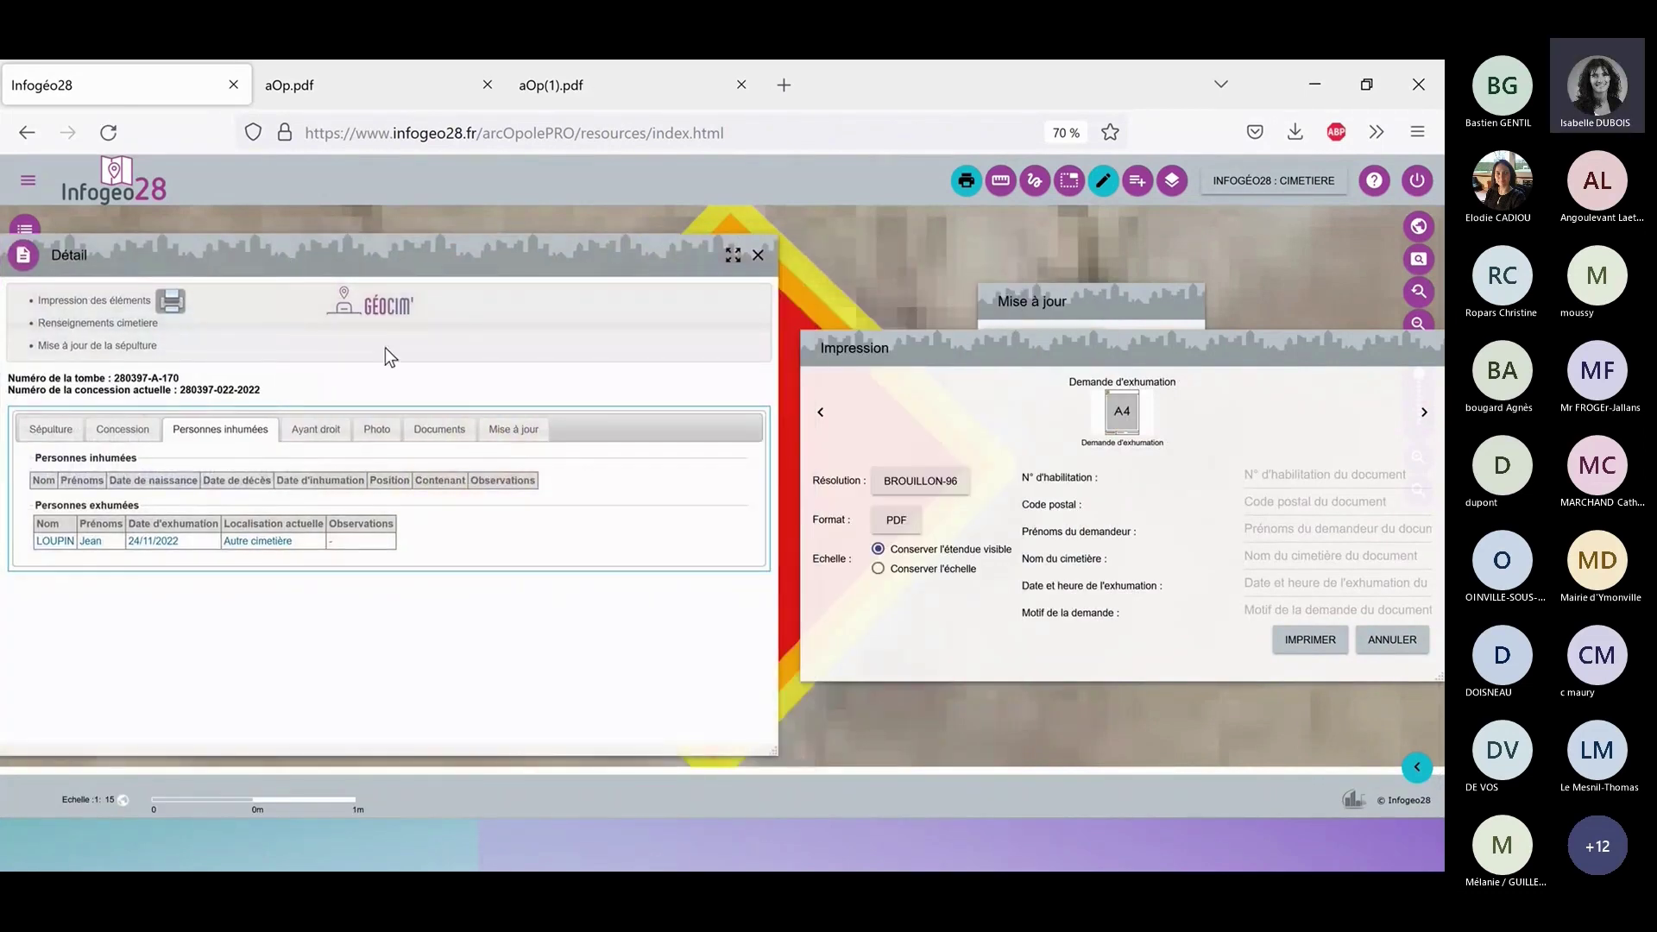
Fill authorisation number 1, postal code 2800, MAIRIE, cemetery UMPEAU and date 24/11/20 à 11h.
click(1266, 477)
text(1)
key(Tab)
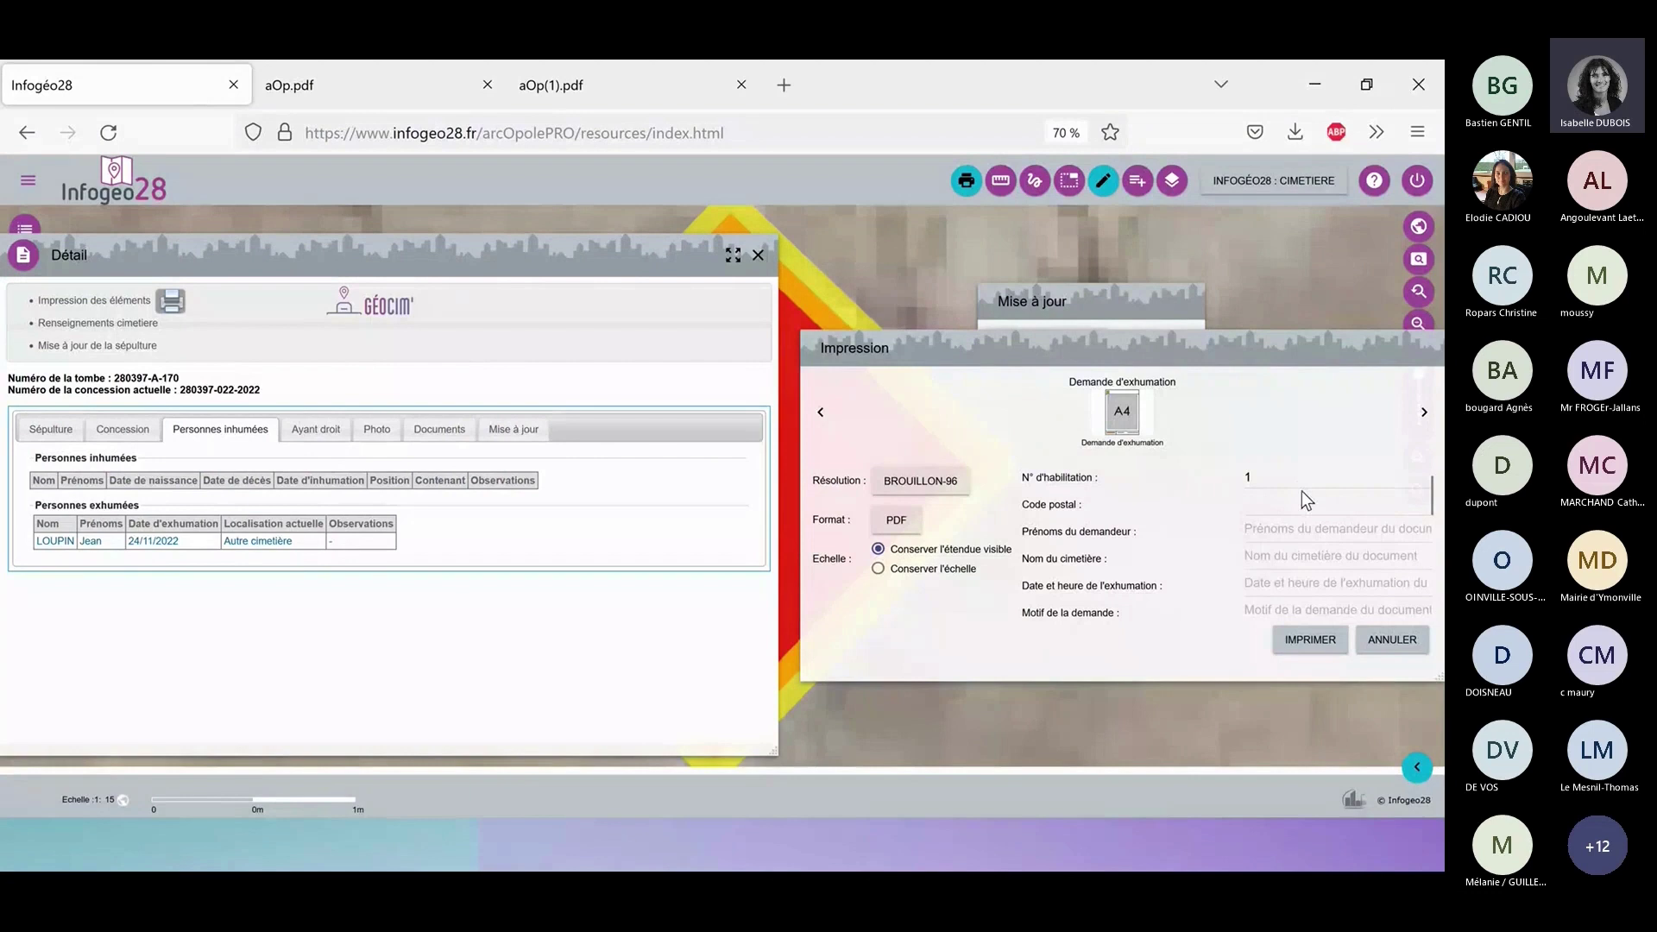
text(28000)
click(1299, 522)
text(MA)
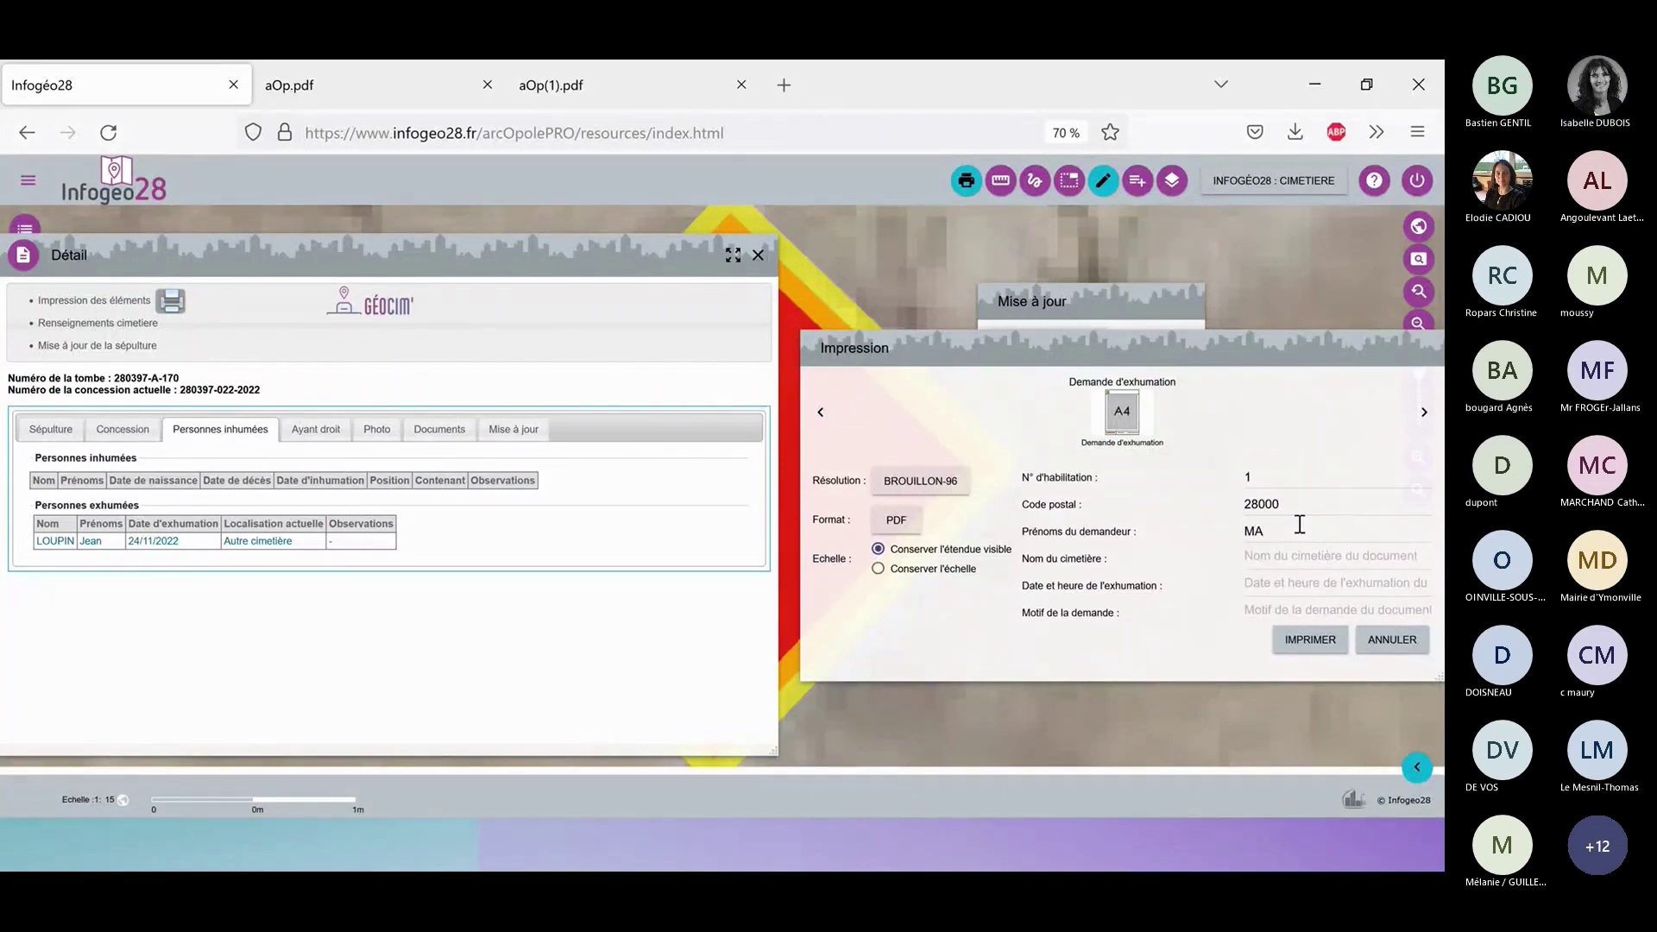
text(IRIE)
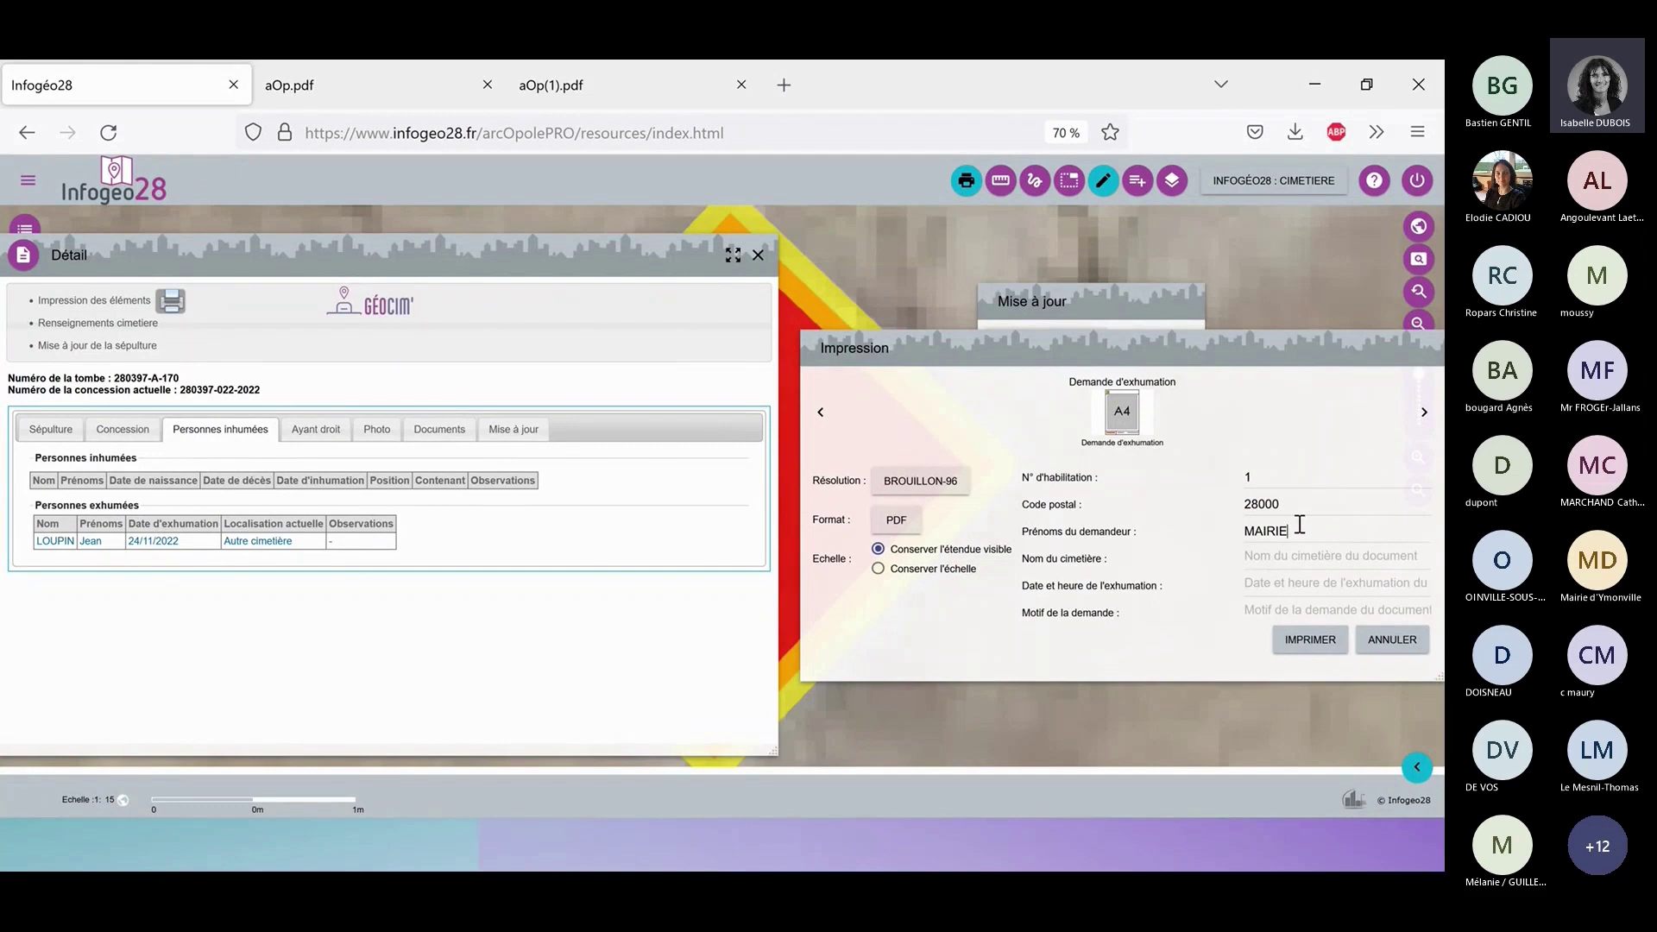
double_click(1234, 533)
click(1284, 560)
text(UMPEA)
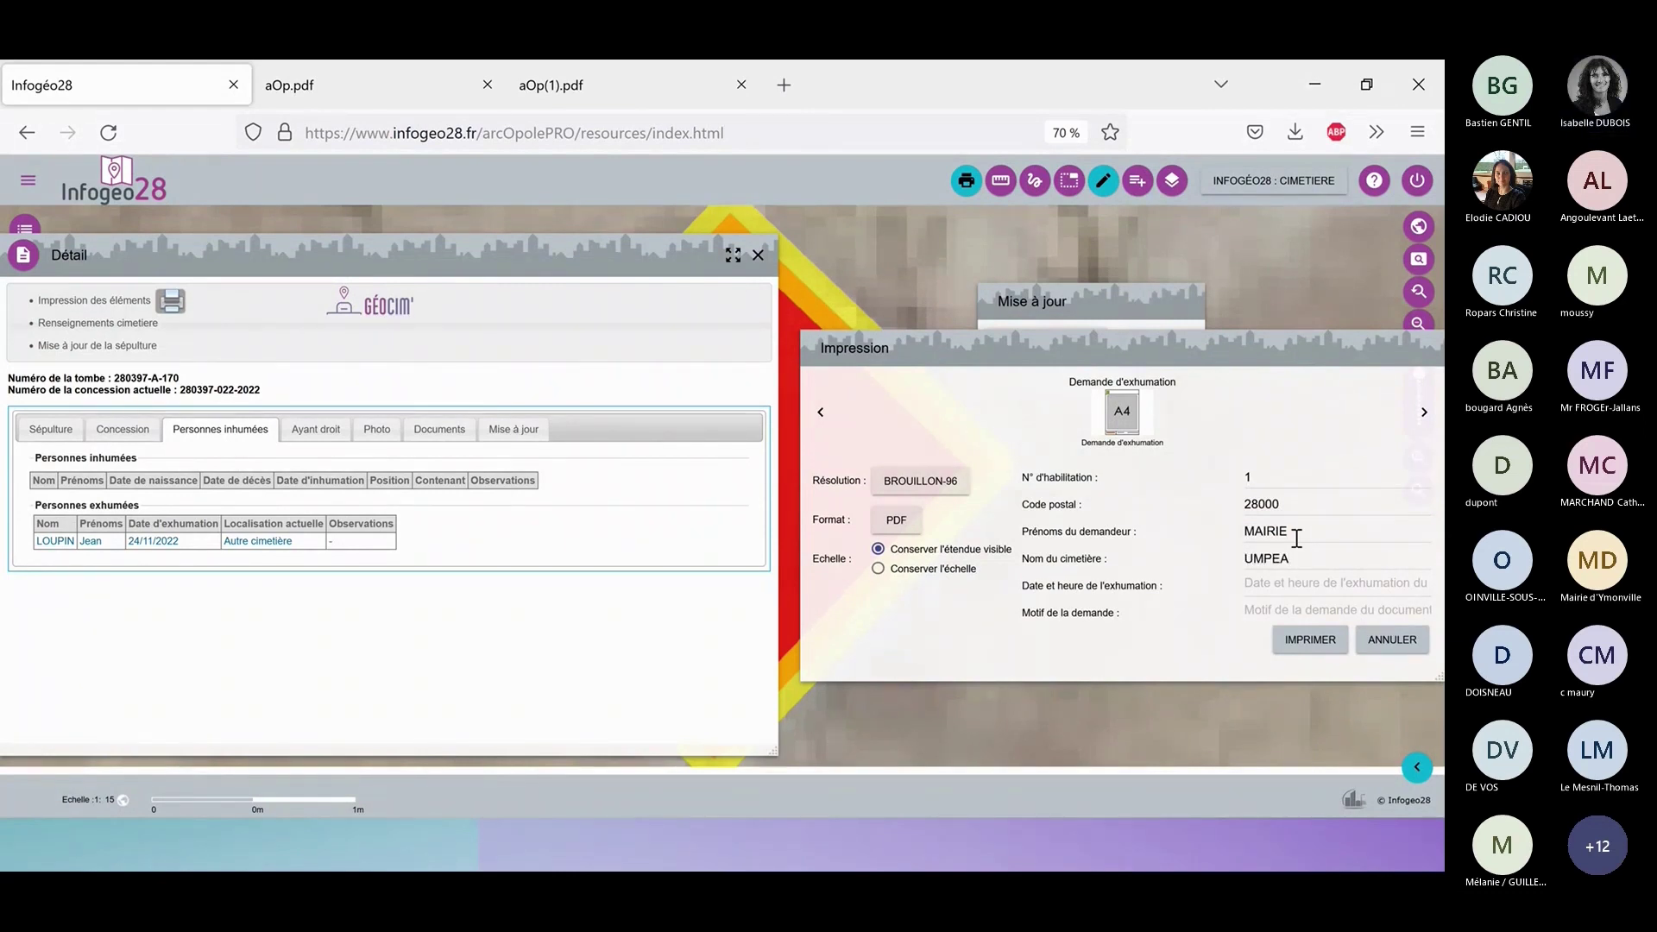
text(U)
click(1283, 582)
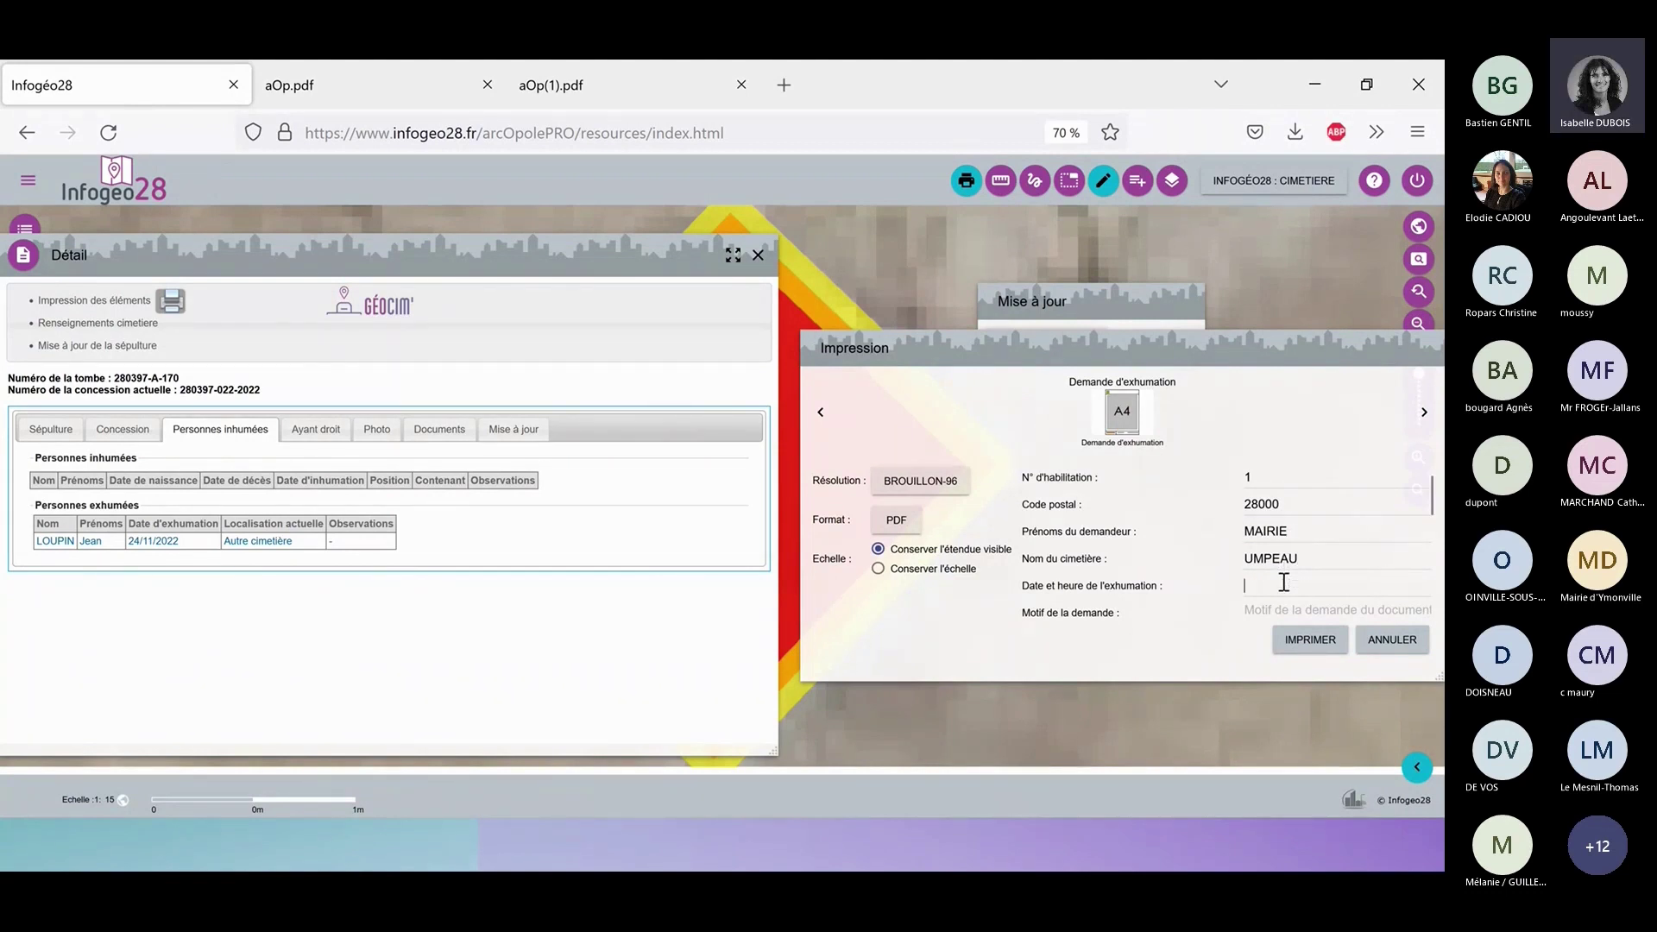
text(24/11/2022)
text(à )
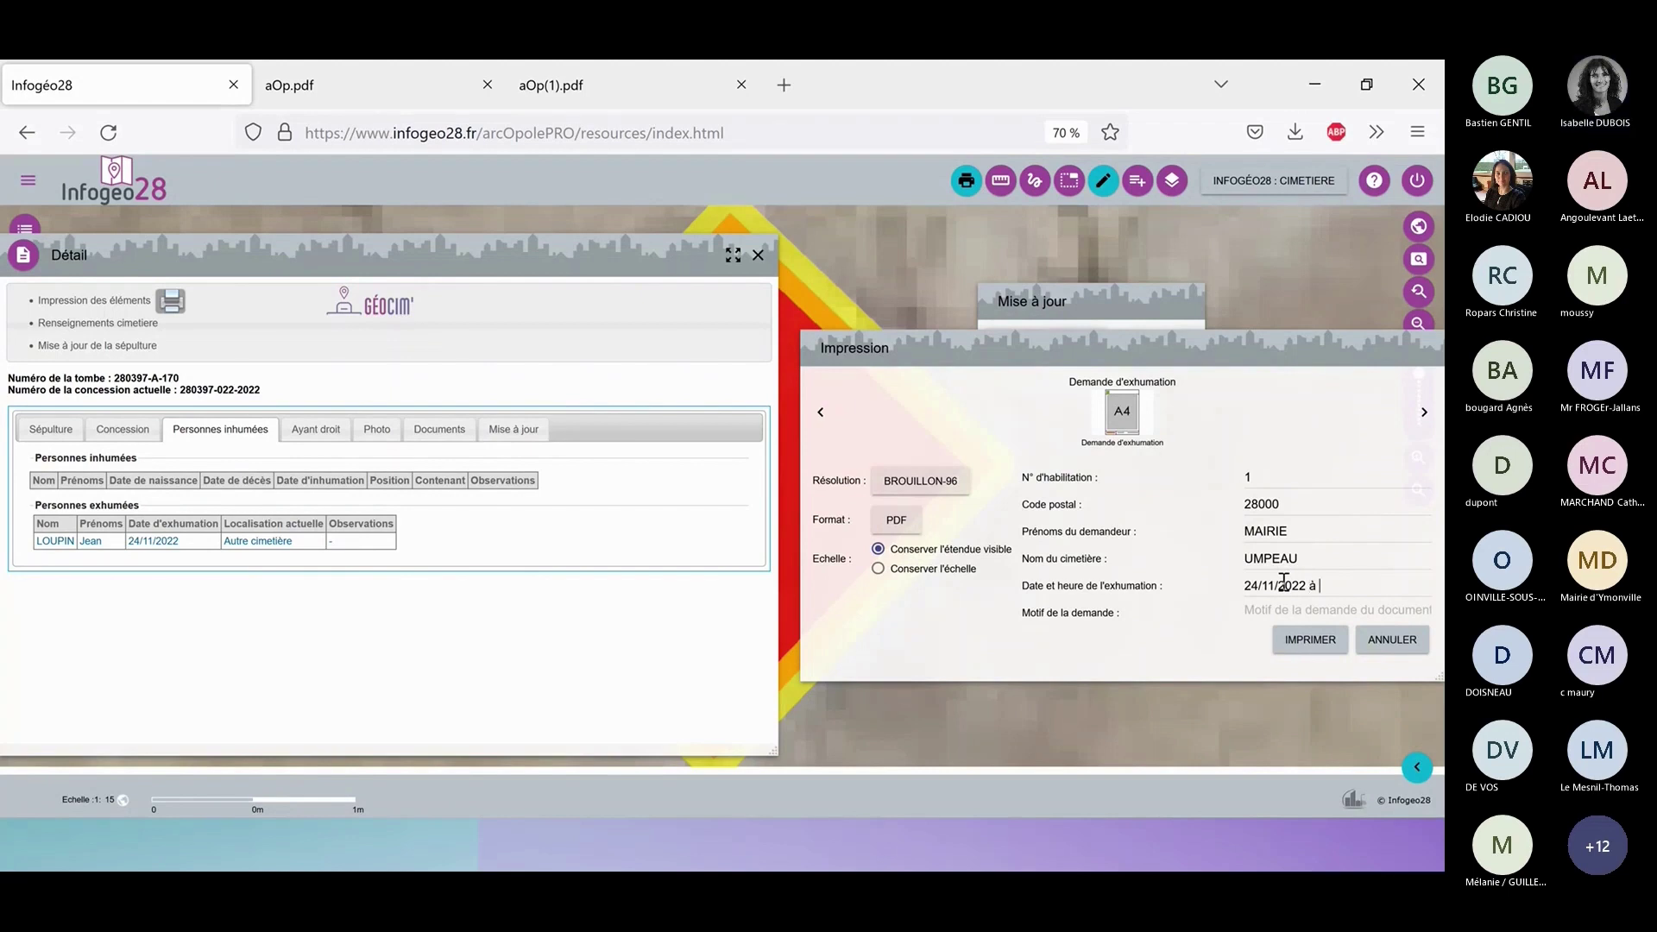
text(11h)
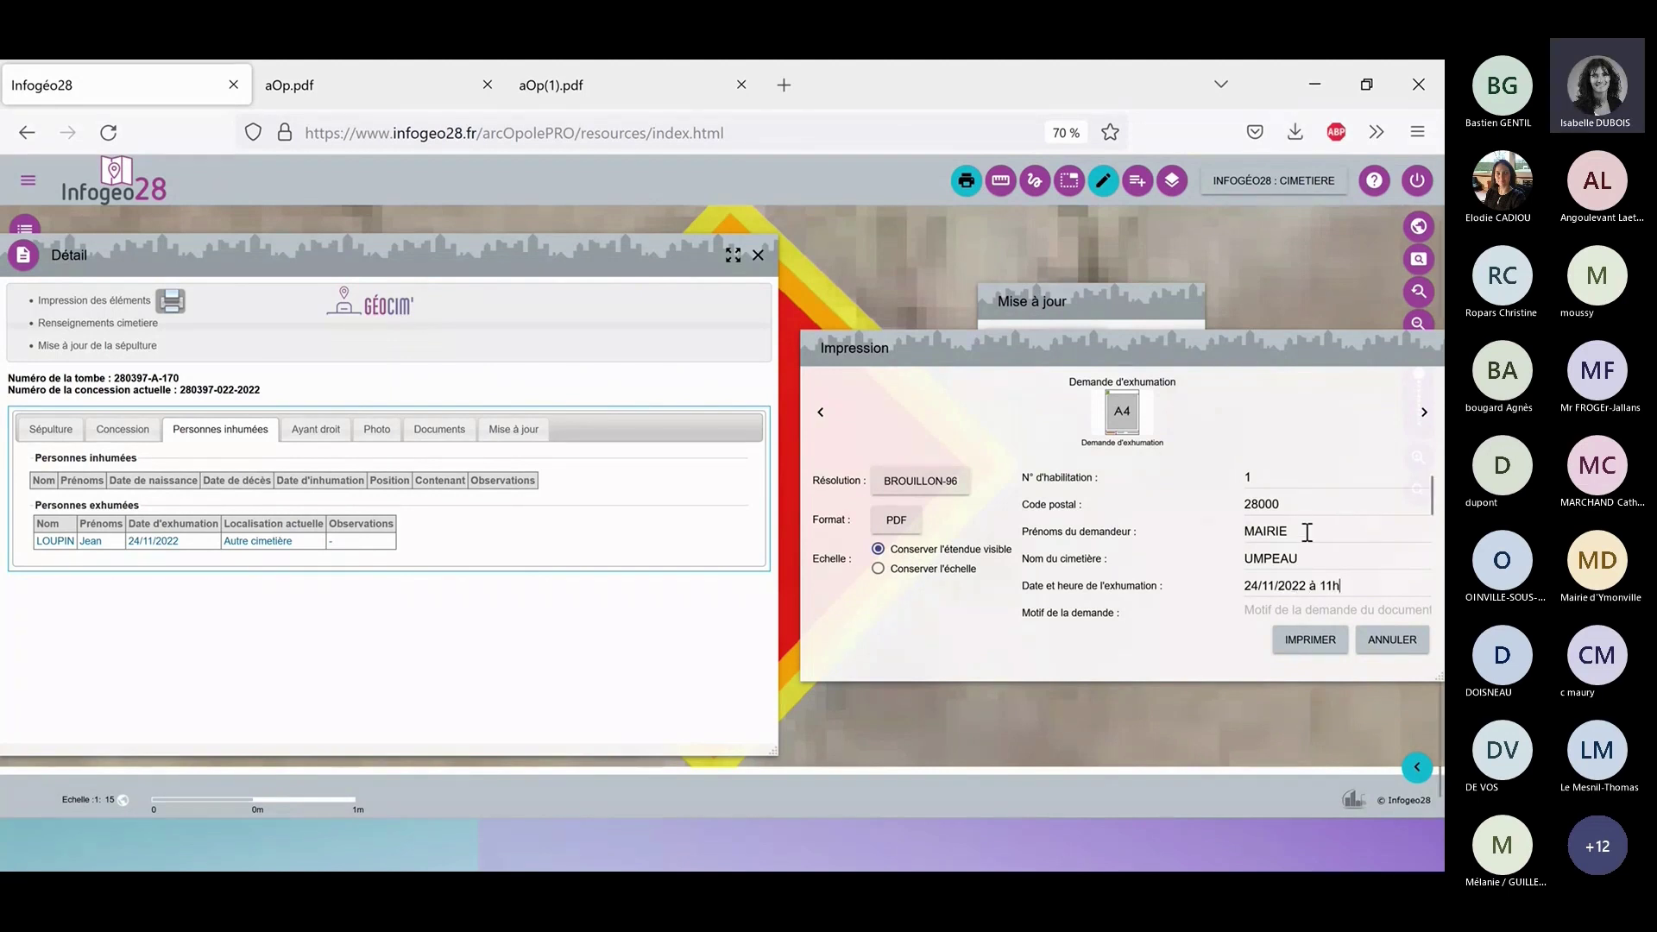
Enter reason Exhumation and the requester's surname.
scroll(1307, 533, down, 3)
scroll(1307, 528, up, 2)
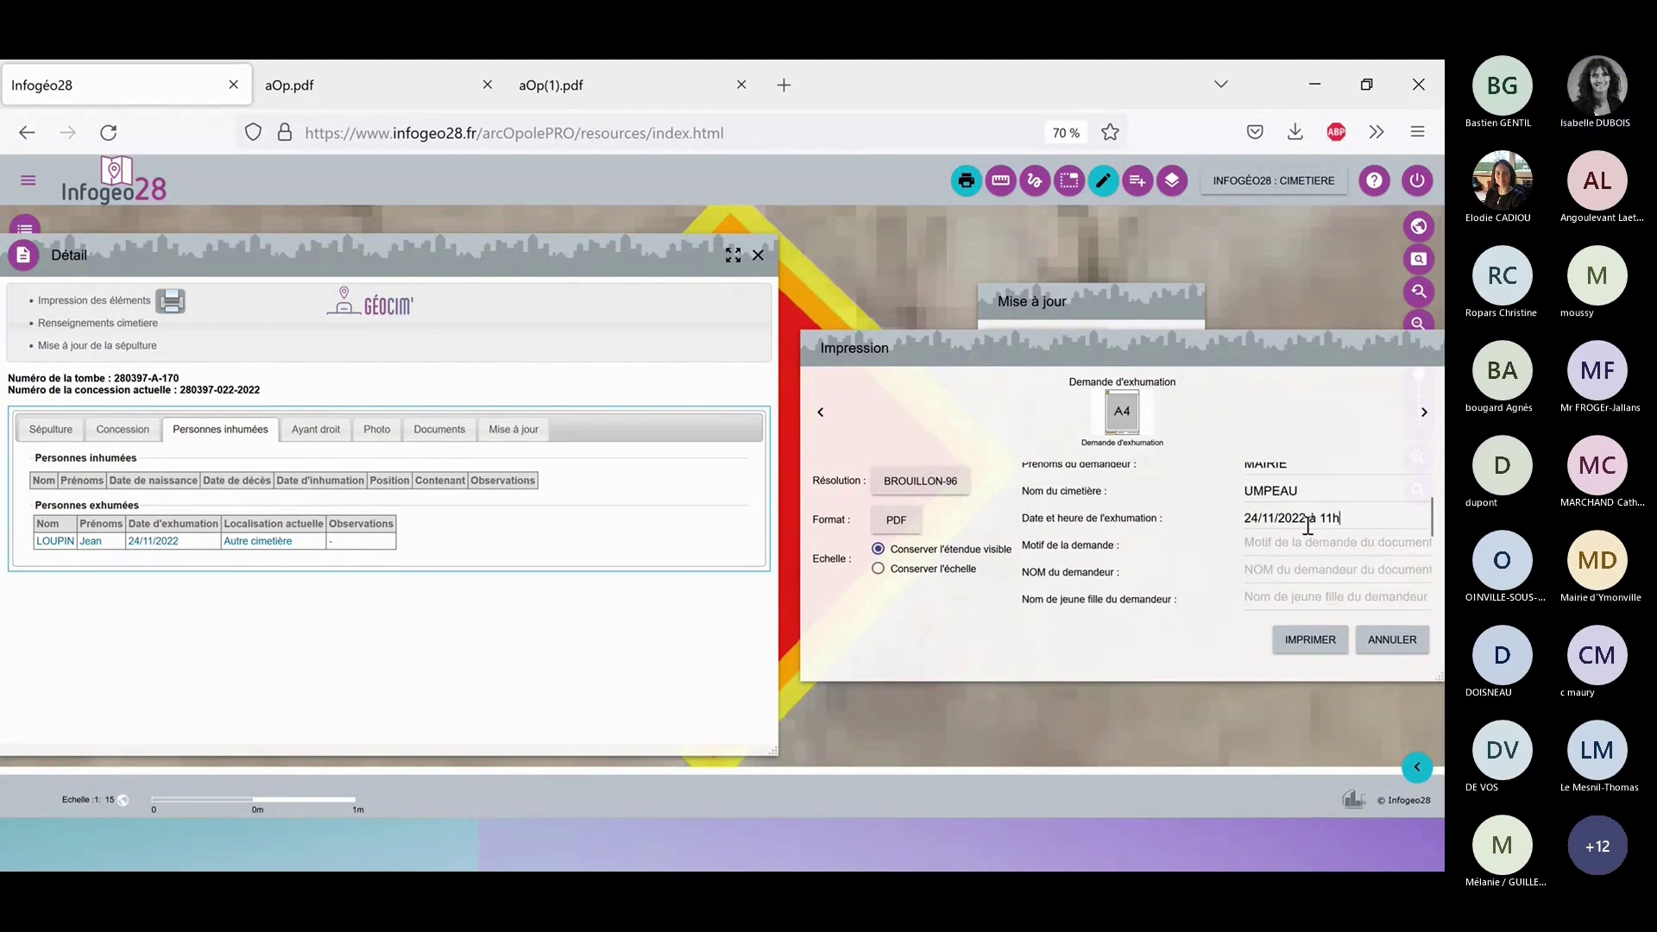
click(1286, 546)
text(Exhumation)
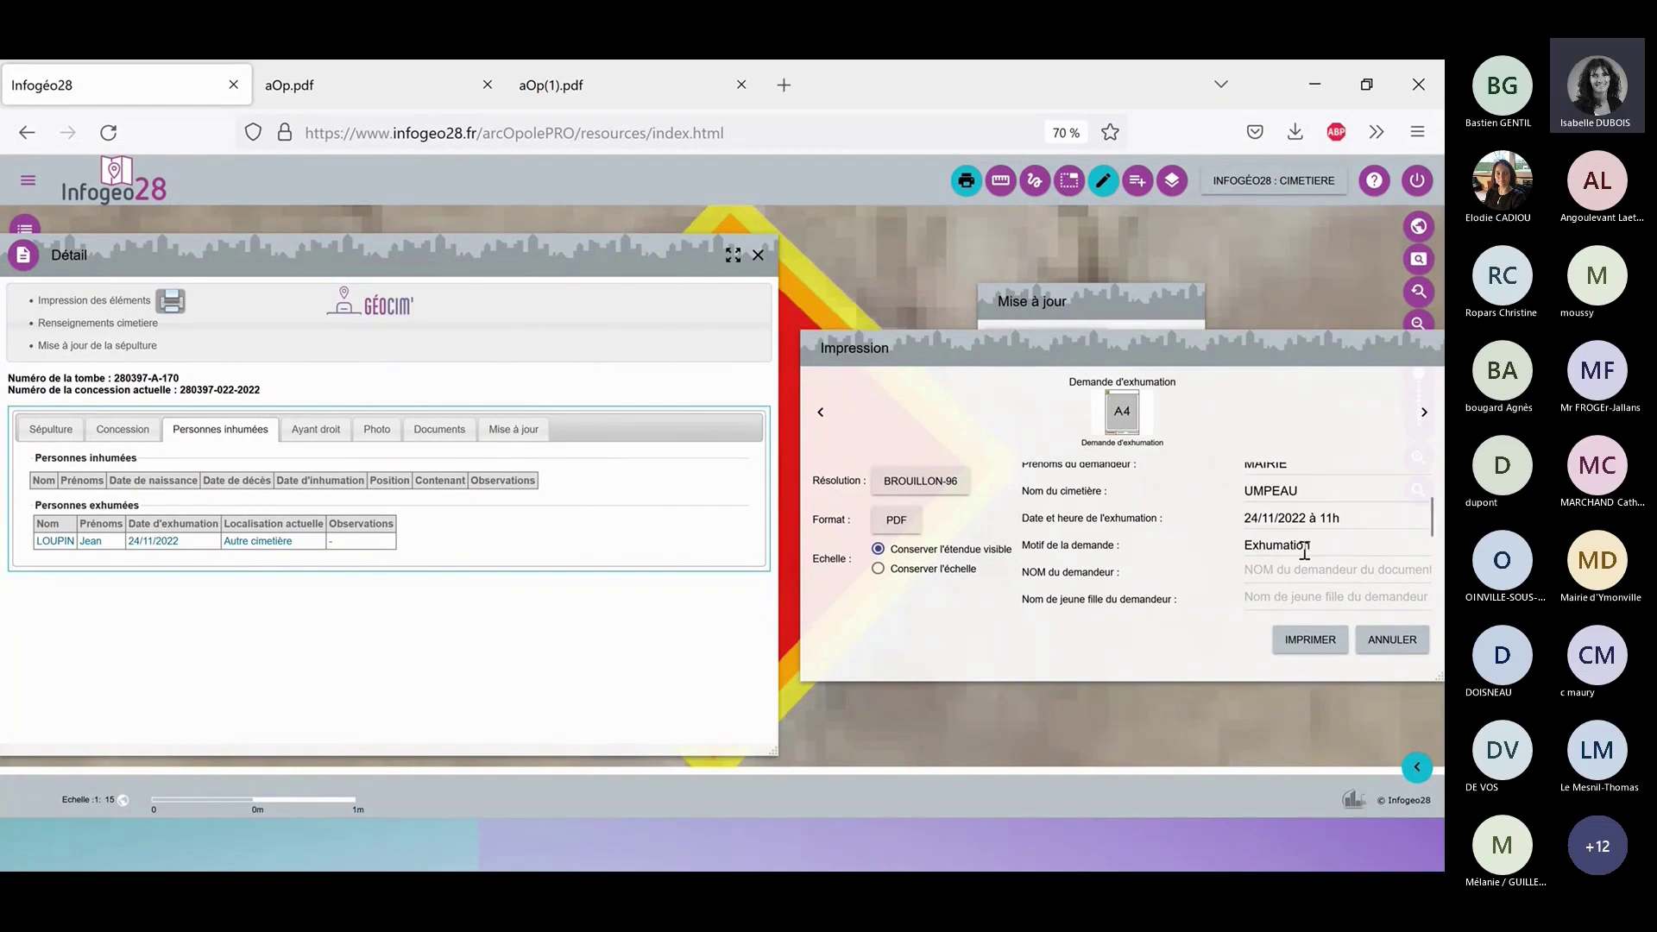
click(1319, 577)
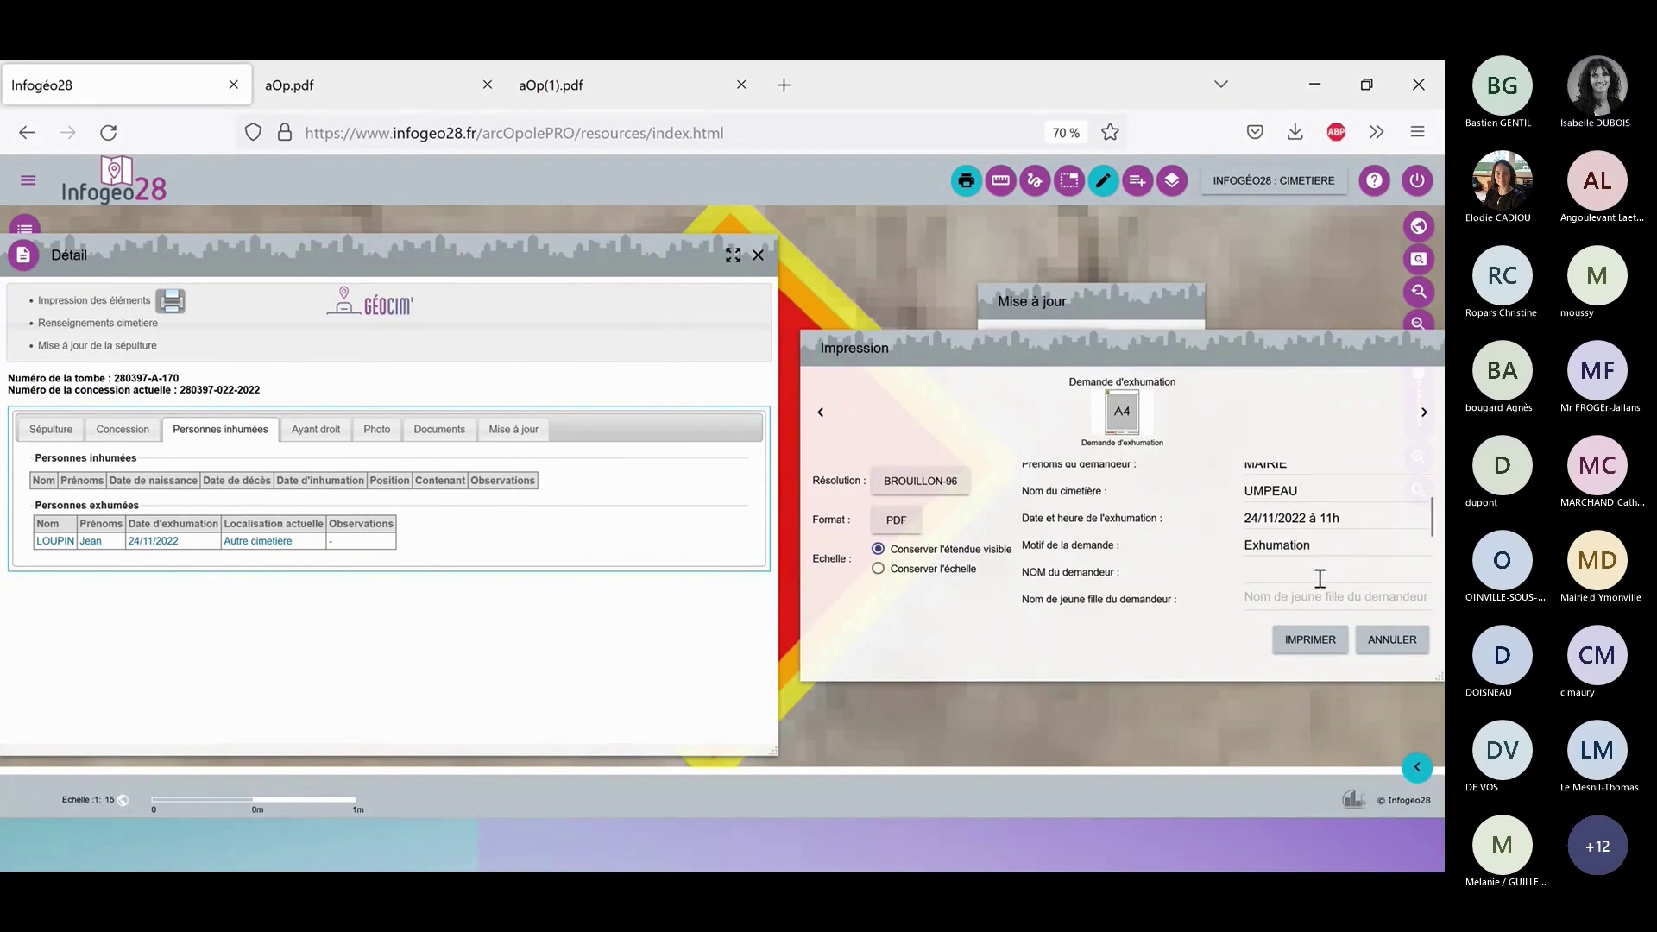
text(LOUPIN)
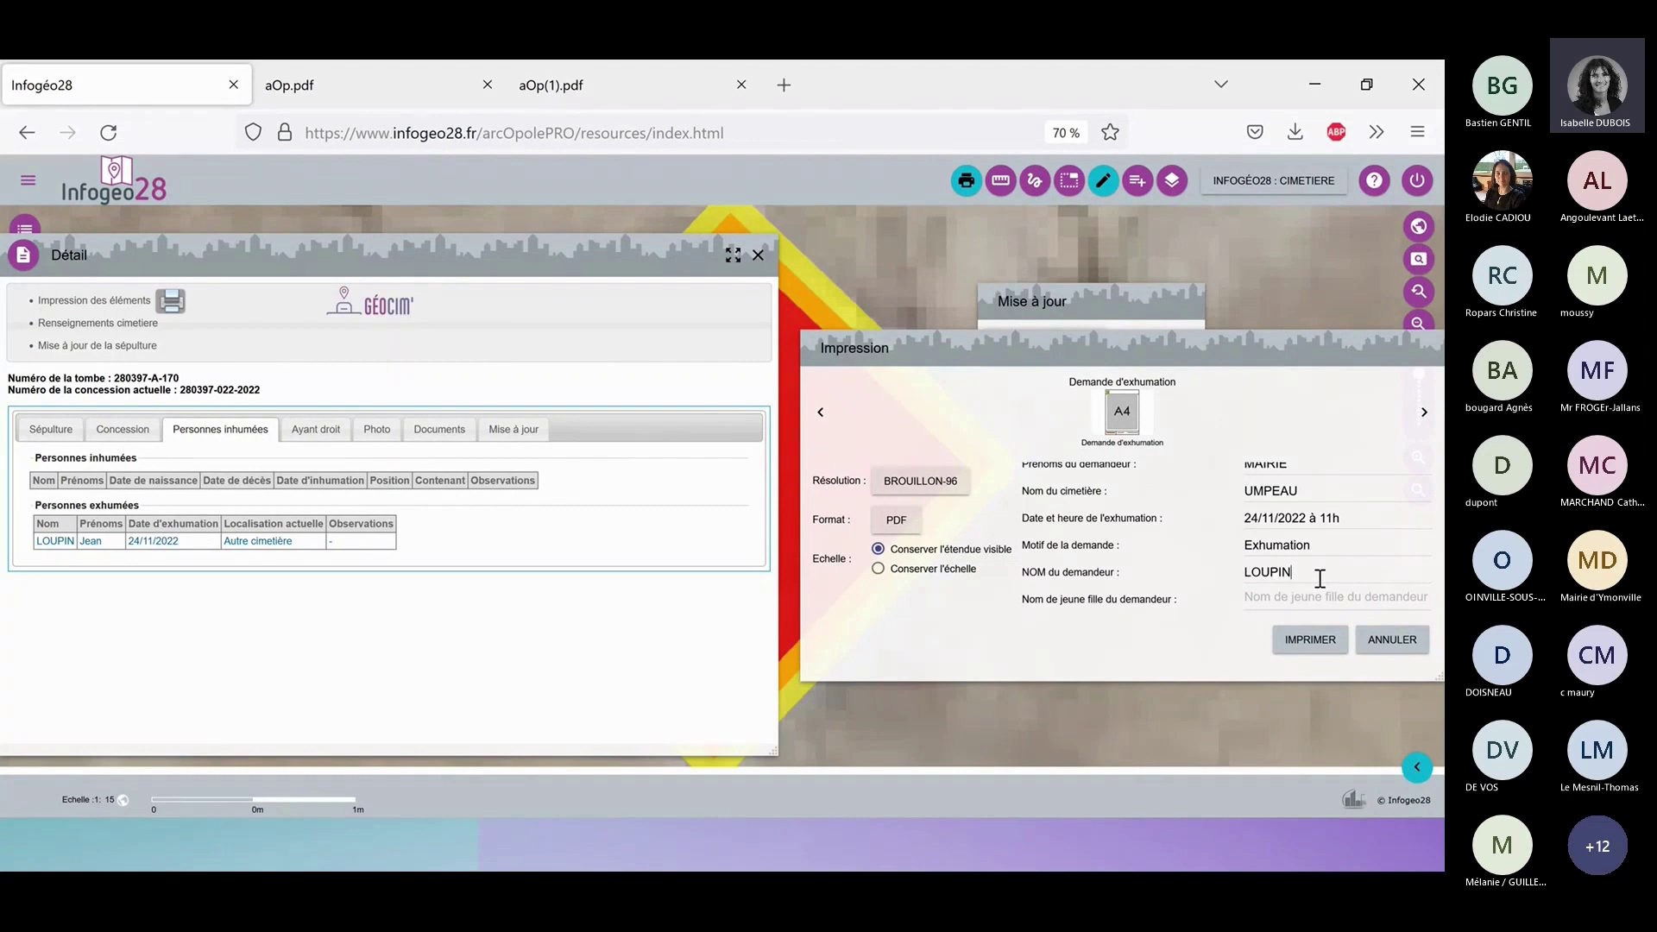
scroll(1259, 594, down, 2)
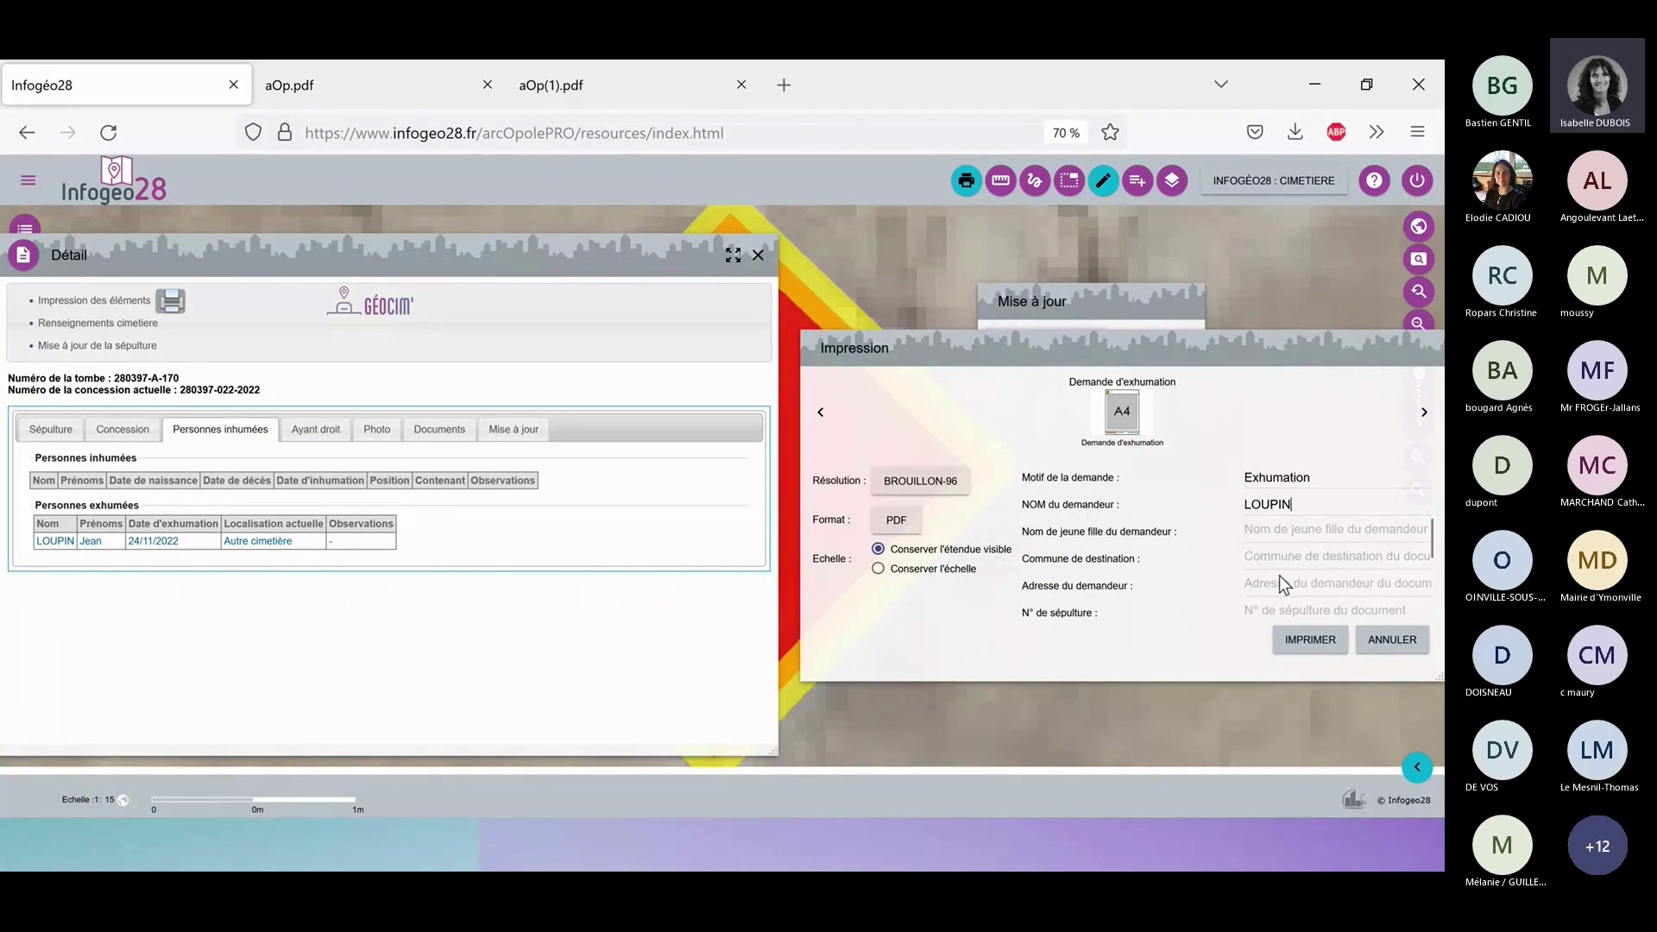
click(1286, 559)
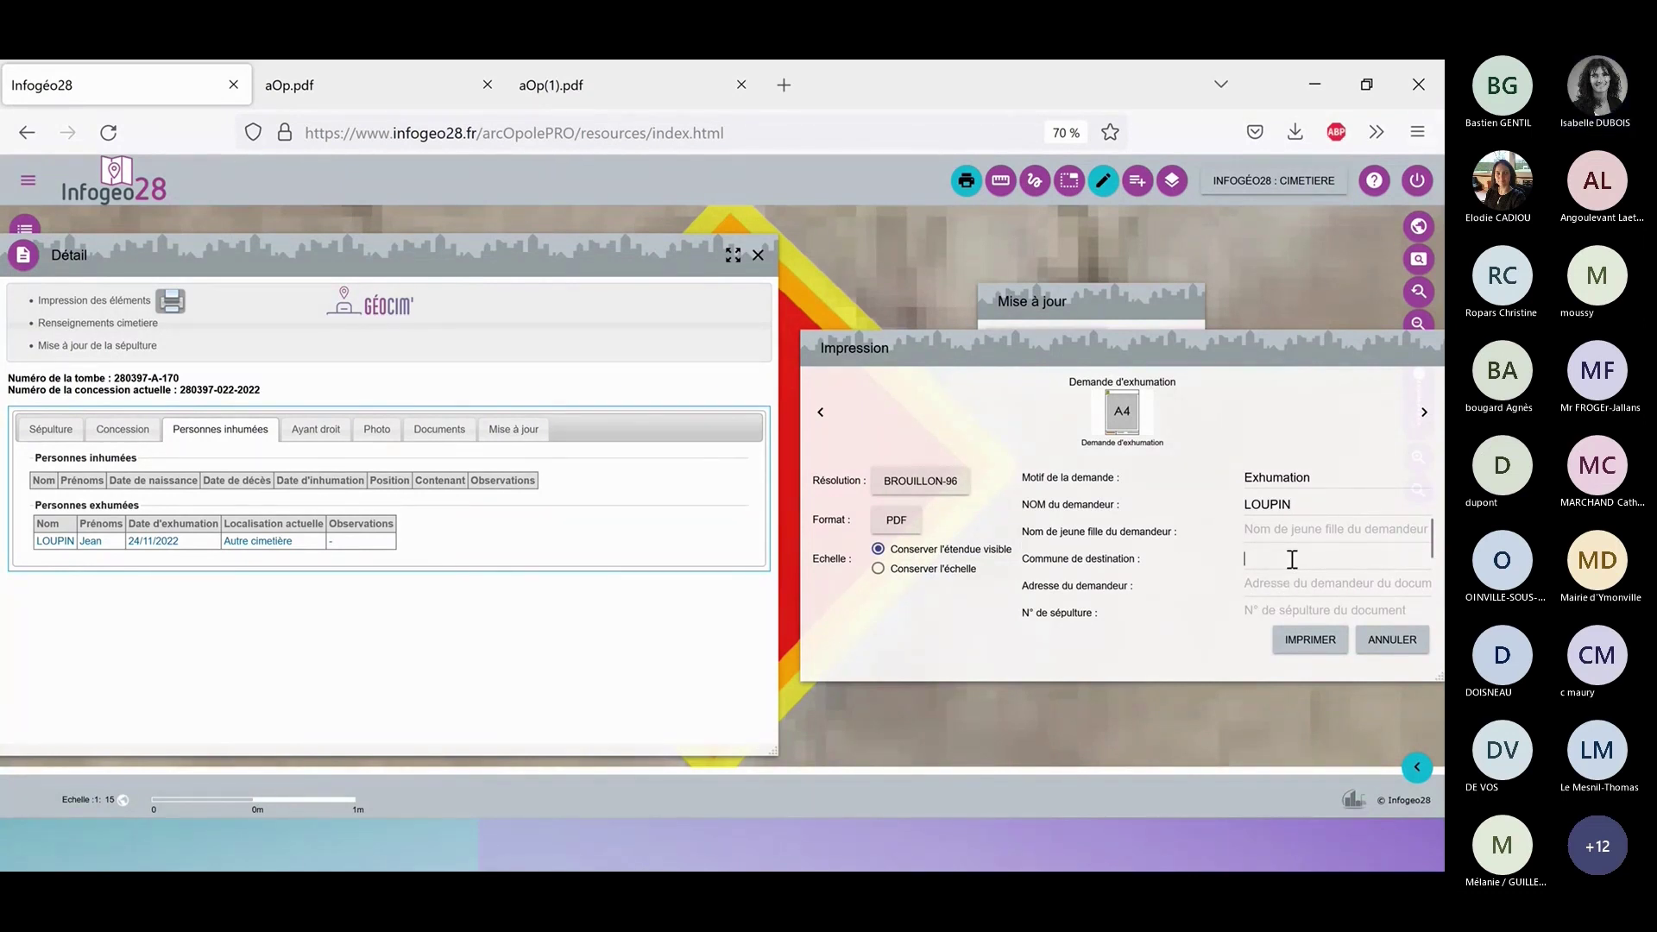
text(CHARTRES)
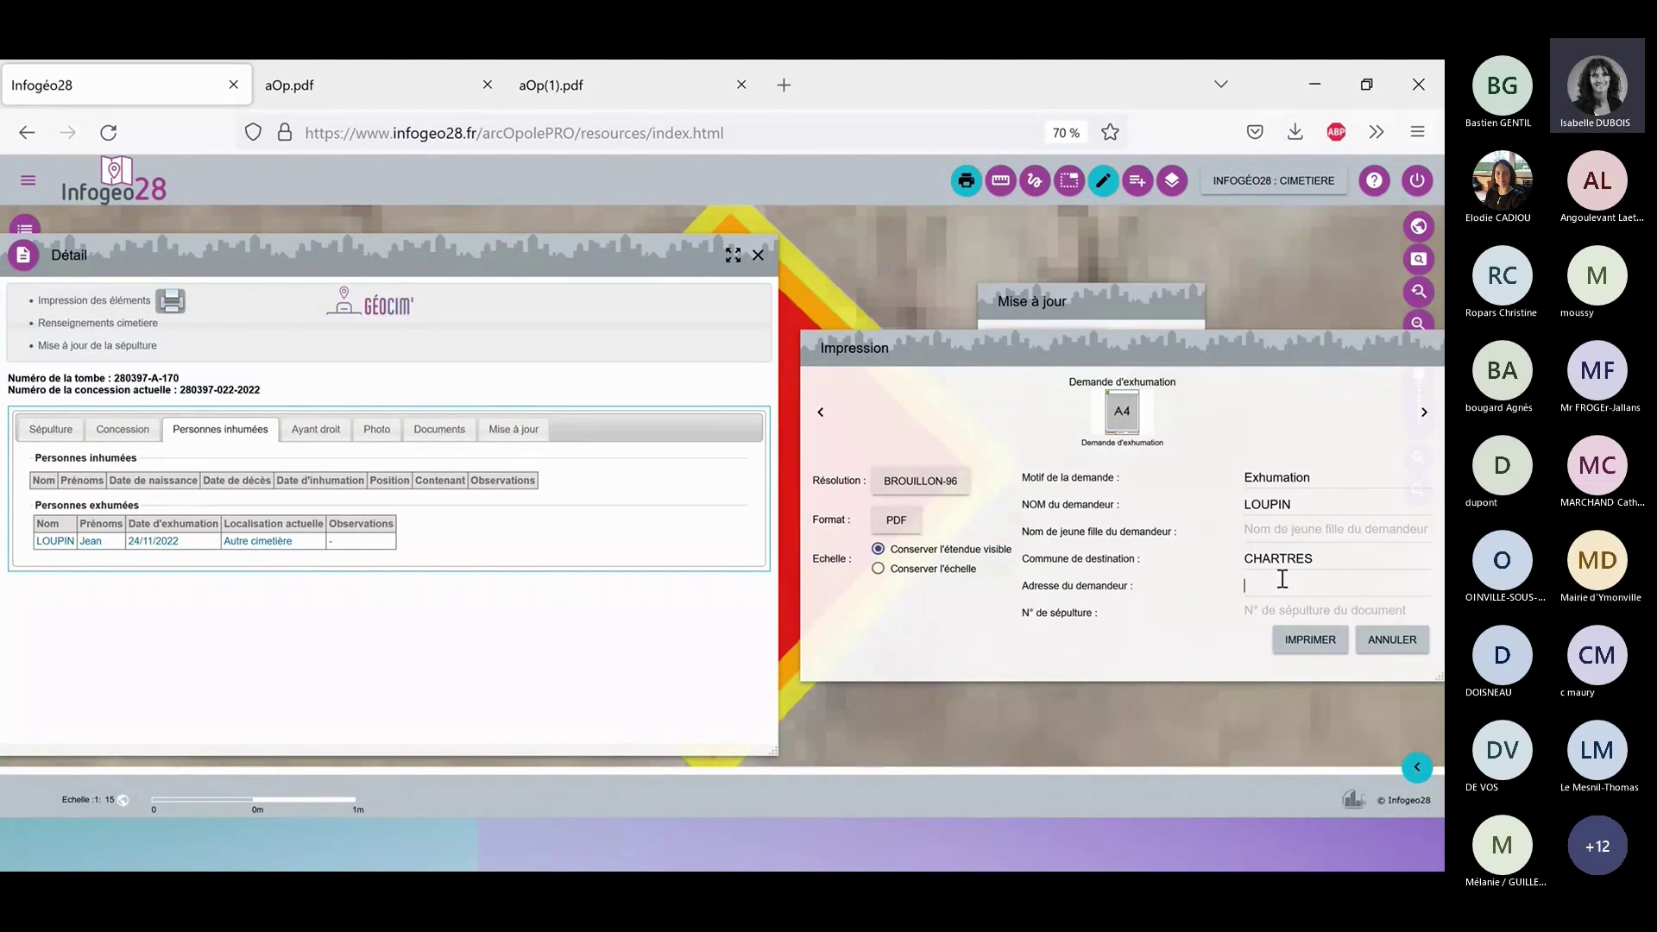
click(1282, 579)
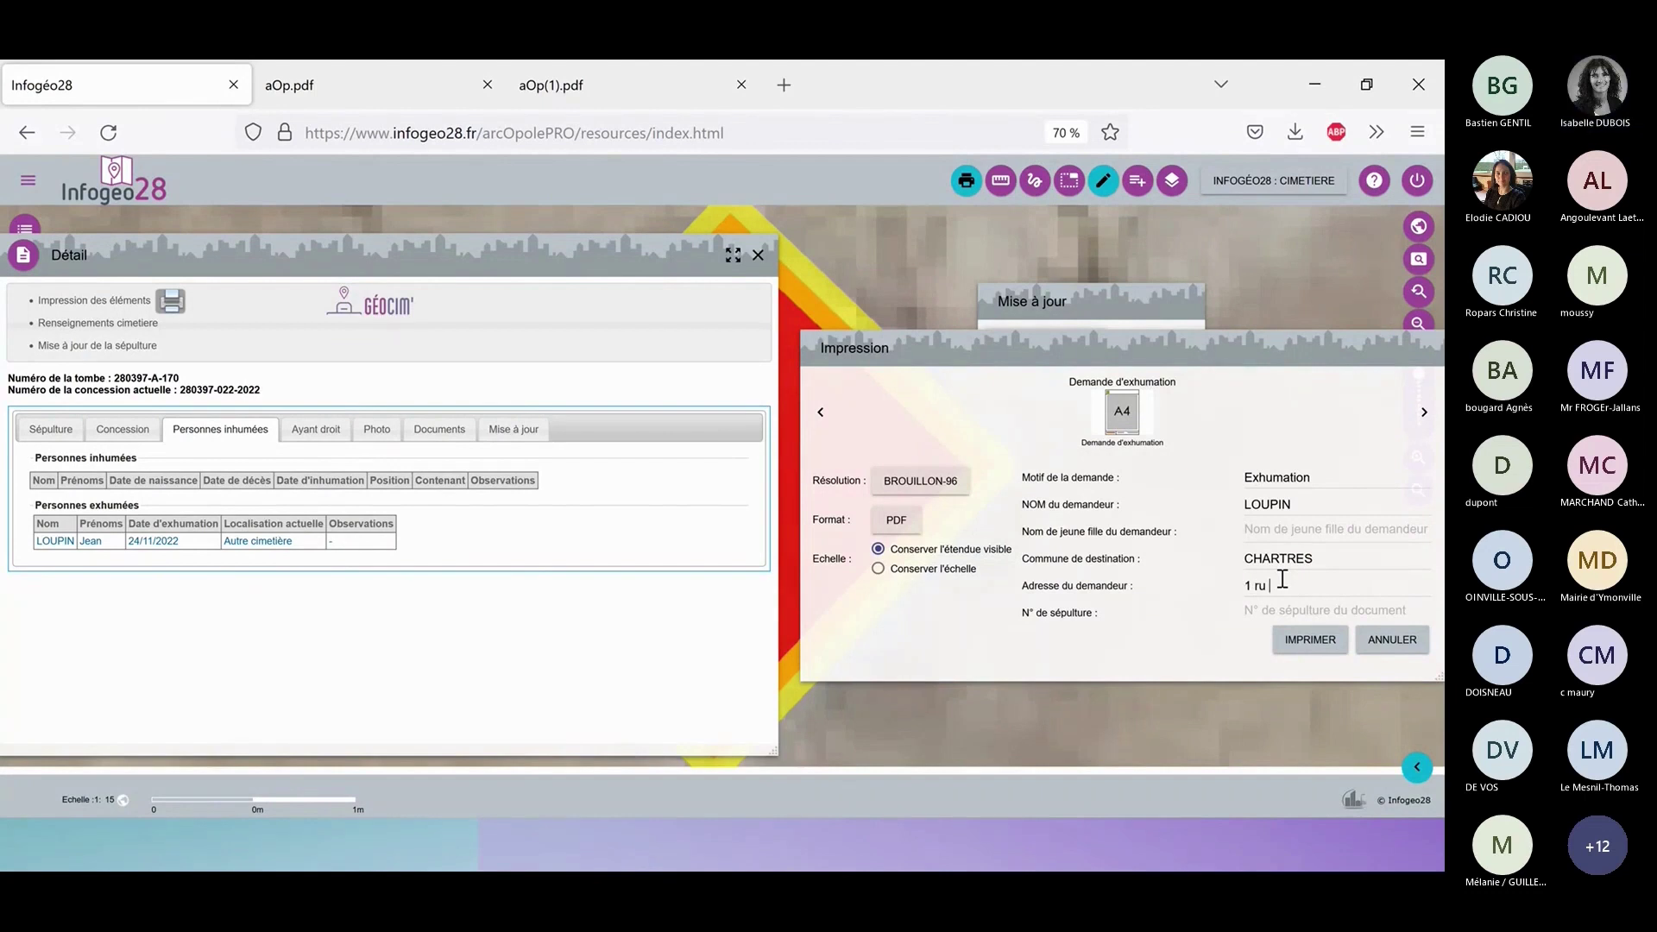
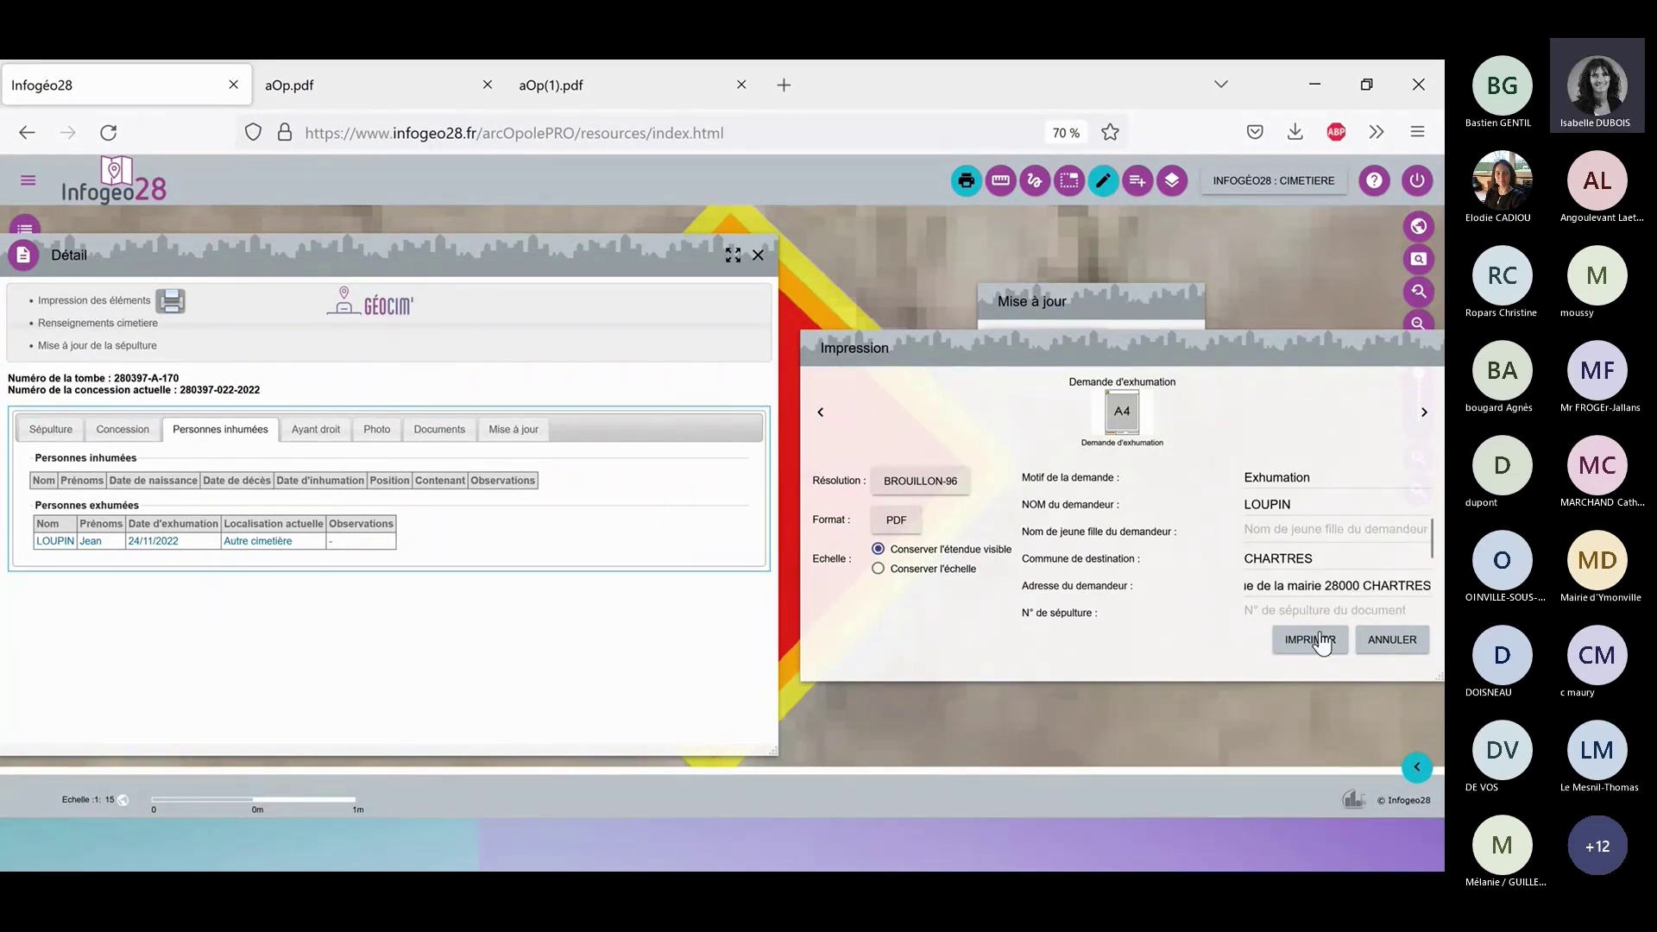
click(1325, 614)
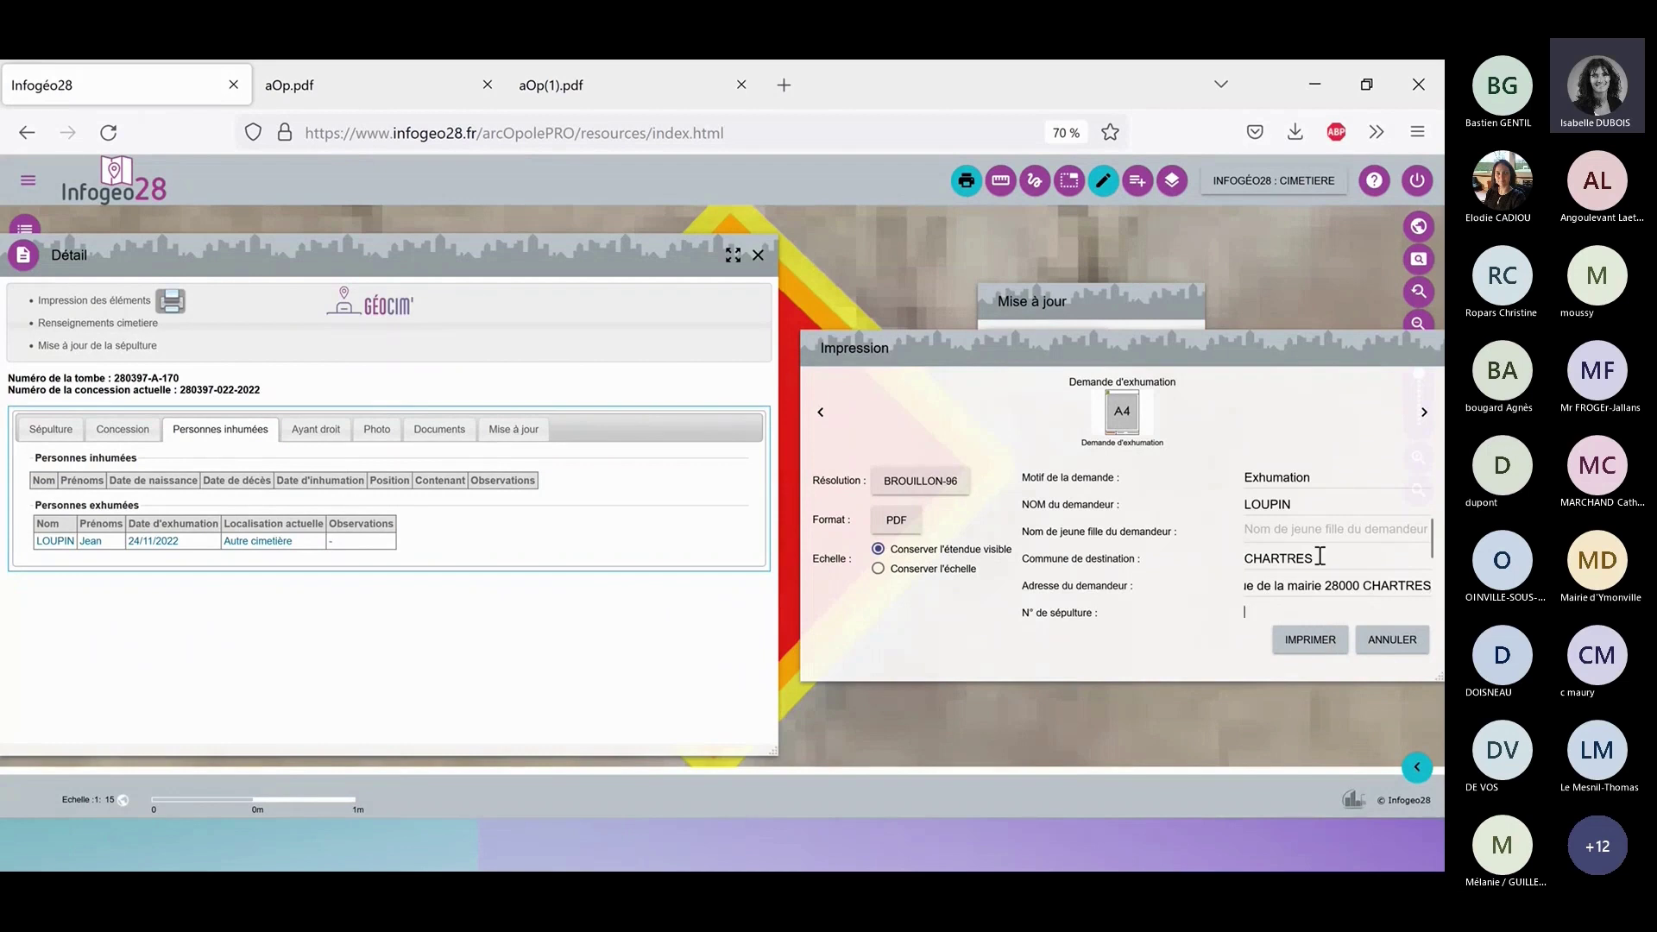
scroll(1320, 557, down, 3)
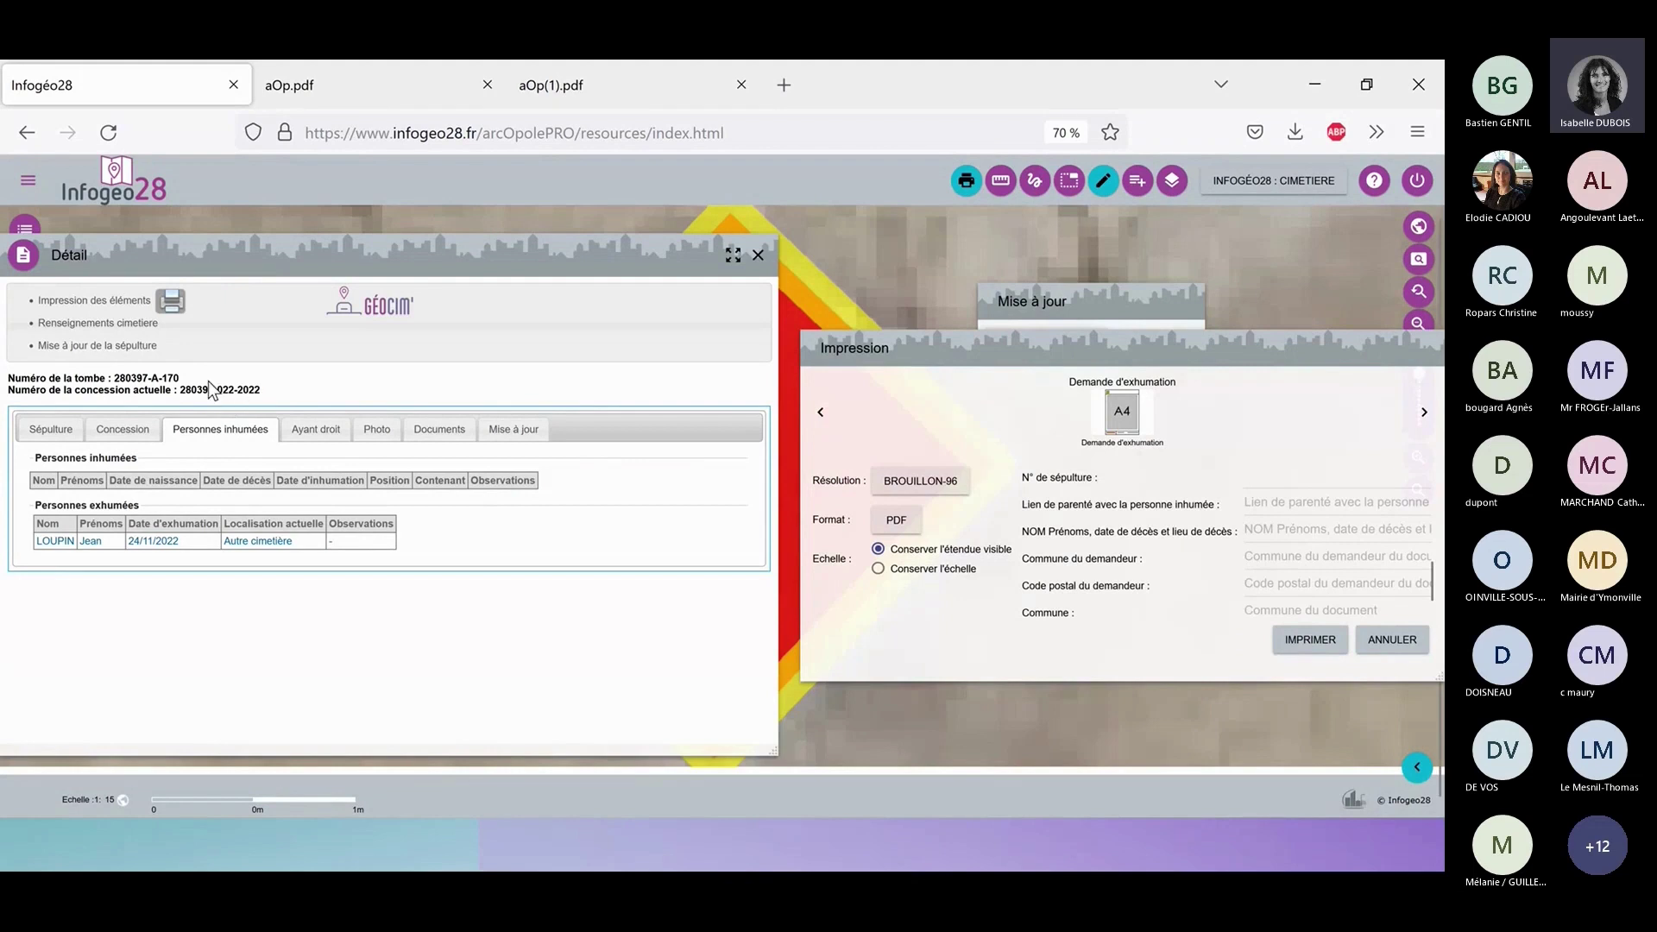
Paste tomb number 280397-A-170, set relationship Enfant, and enter the deceased's name and 05/02/2022 date.
drag(174, 378, 115, 378)
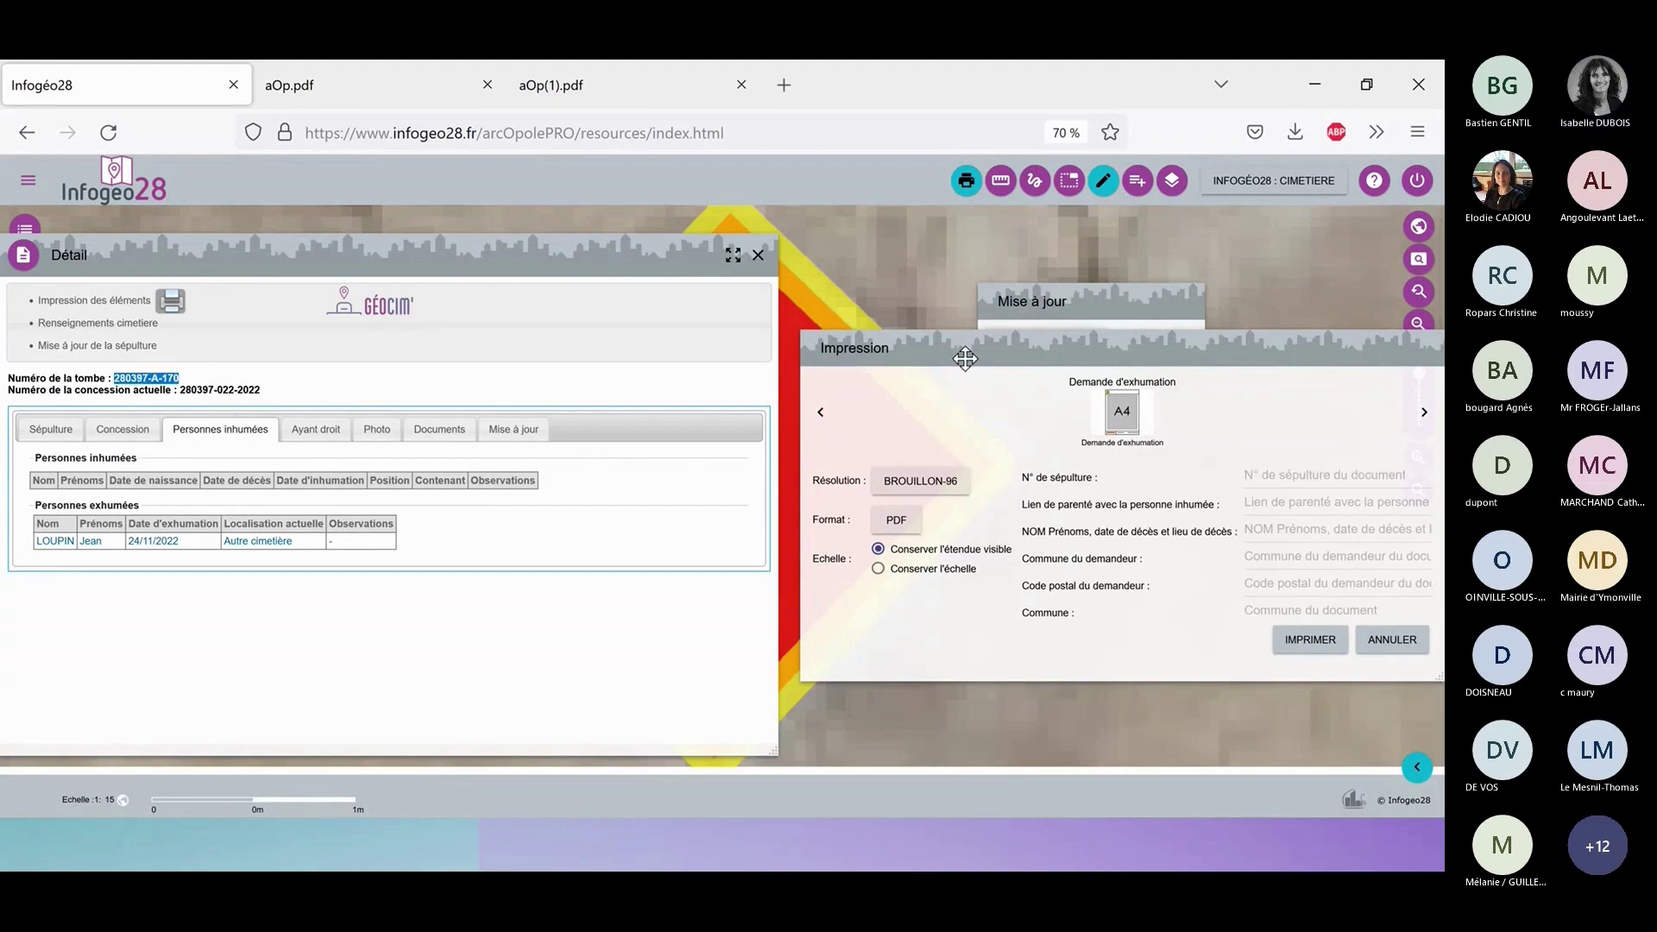
click(1329, 473)
text(280397-A-170)
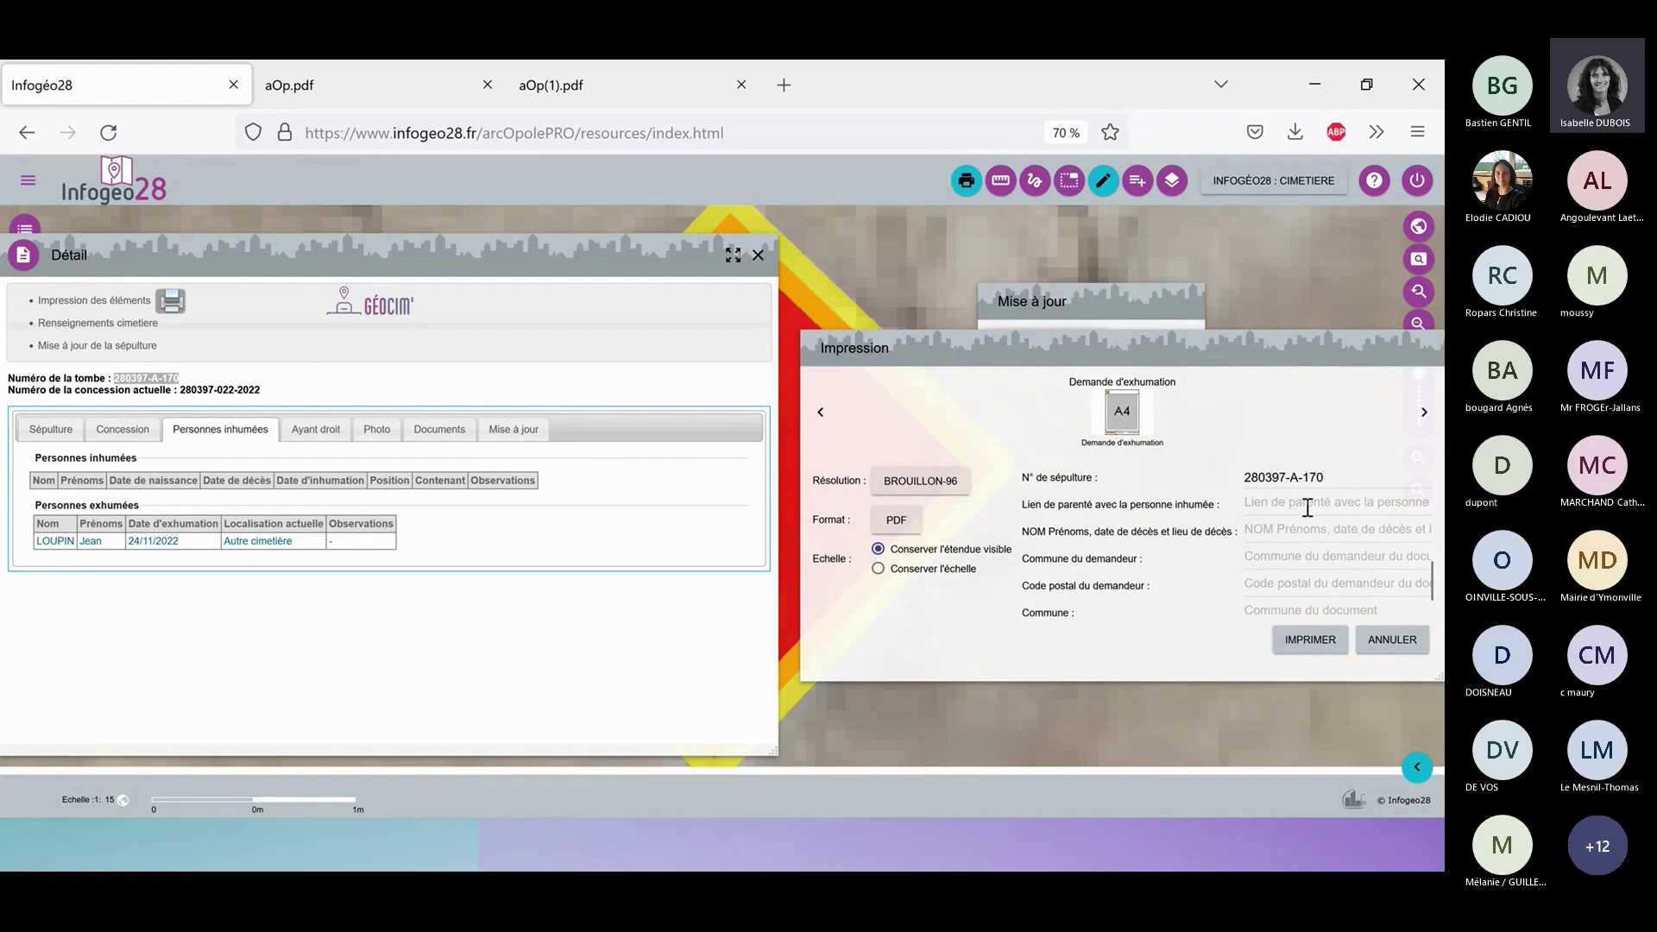
click(1304, 507)
text(Enfant)
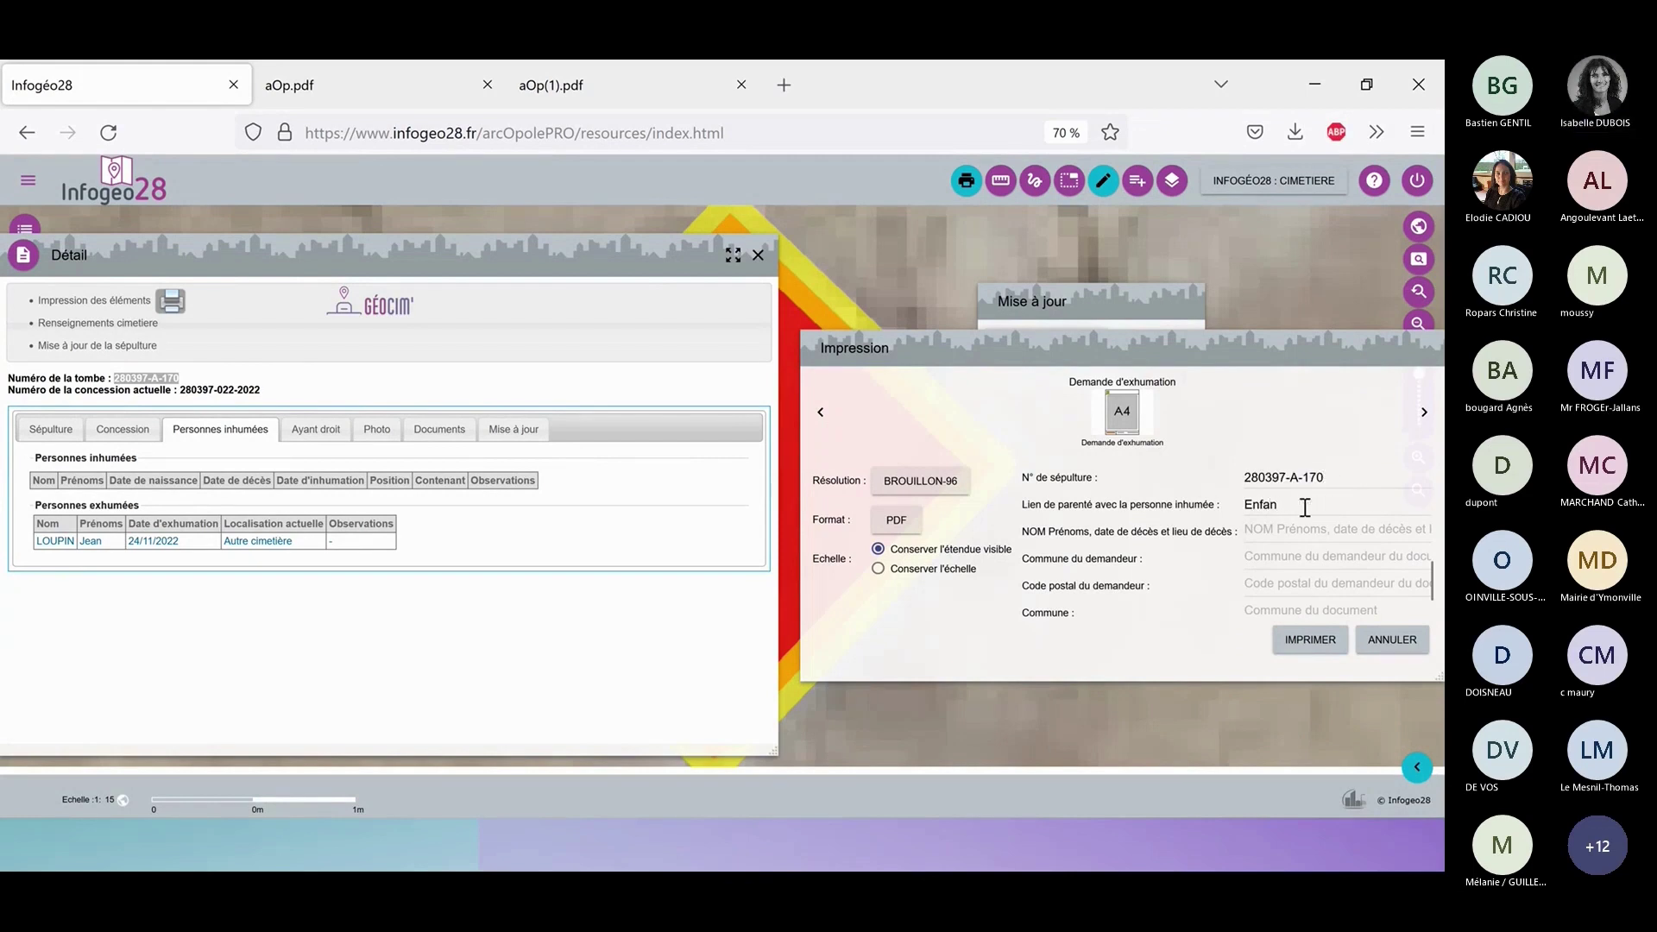
click(1318, 524)
text(OU)
key(BackSpace)
key(BackSpace)
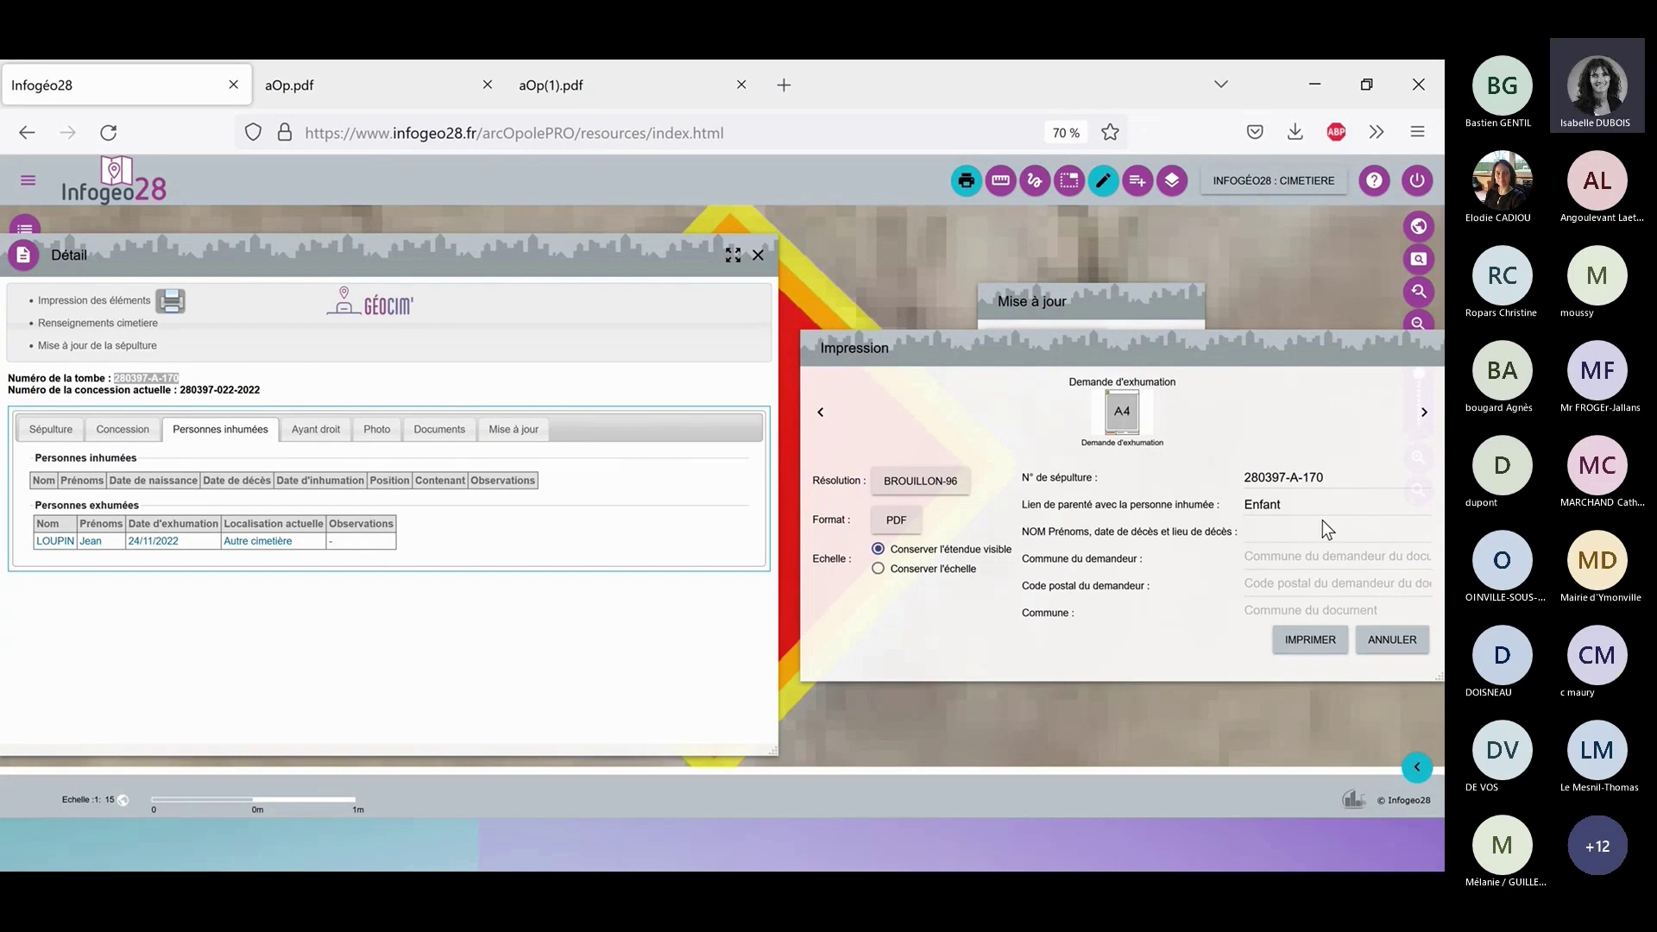
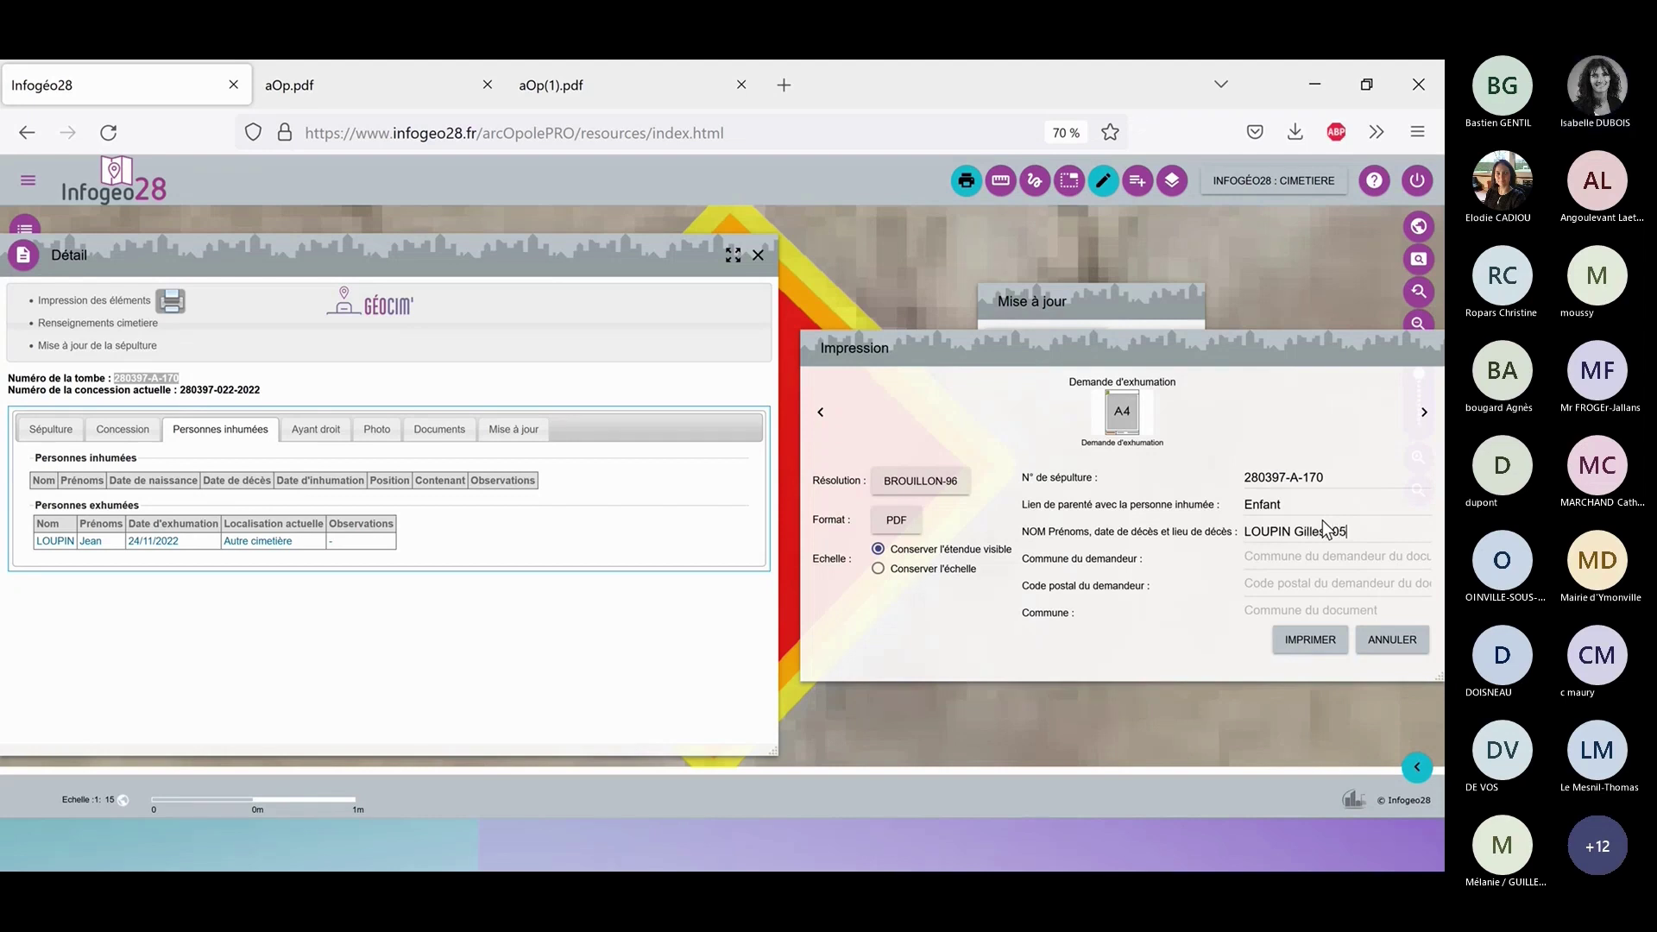
text(/02/)
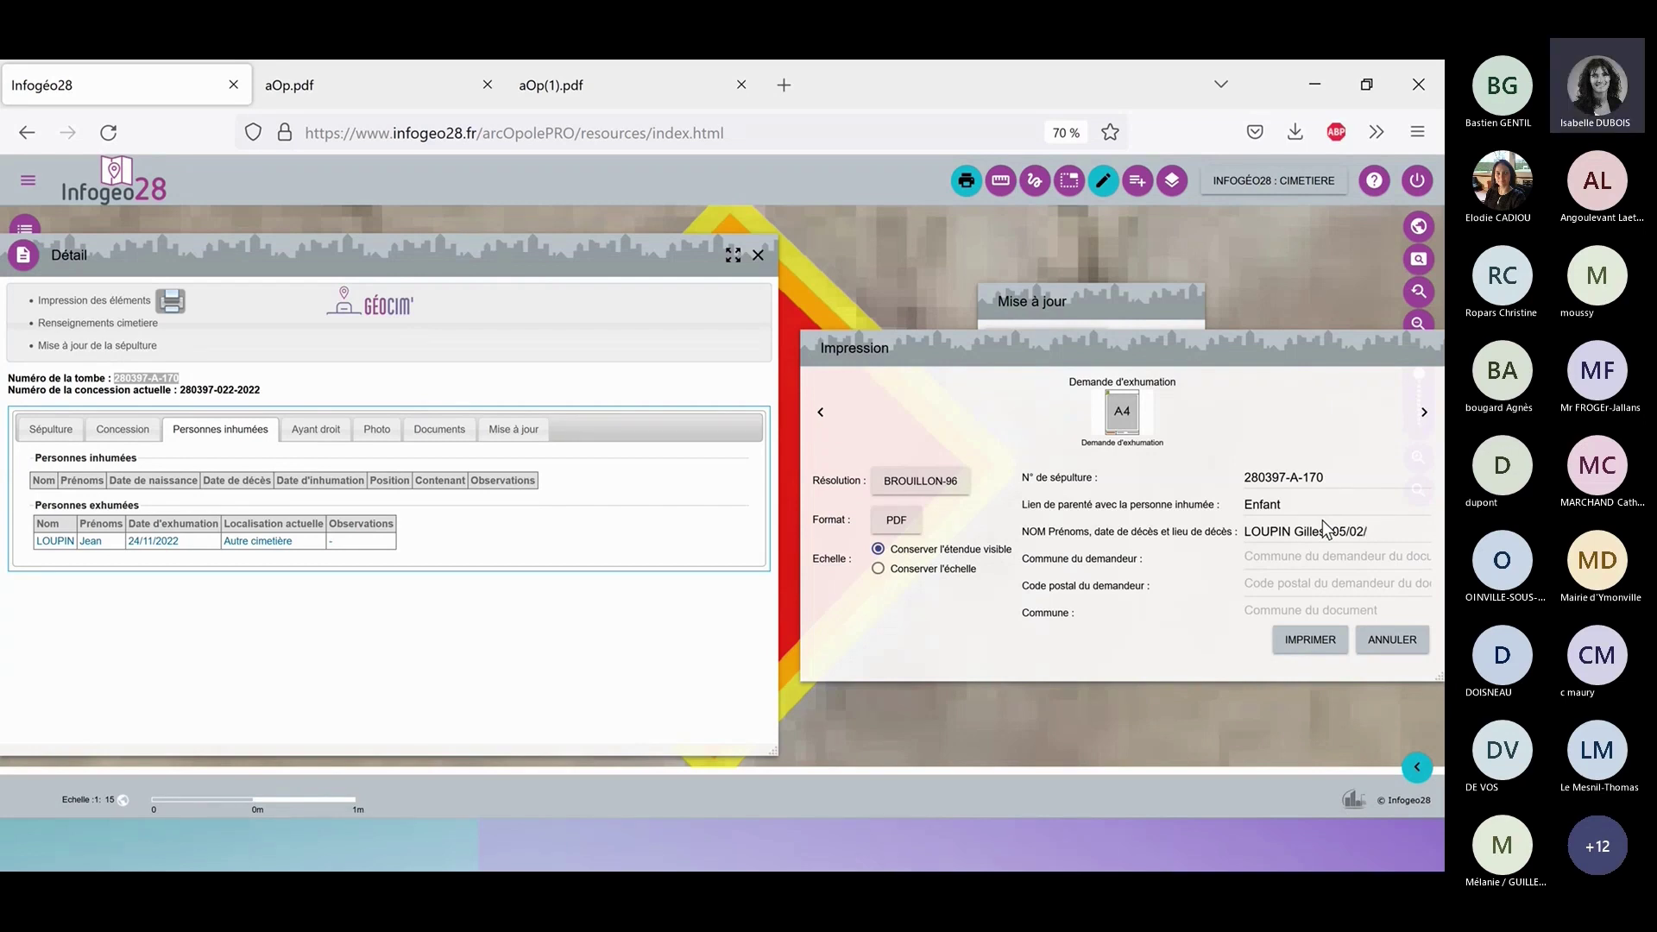
text(2022)
Fill commune CHARTRES, postal code 28000 and commune UMPEAU, then generate the request with IMPRIMER.
click(1342, 559)
text(CHARTRES)
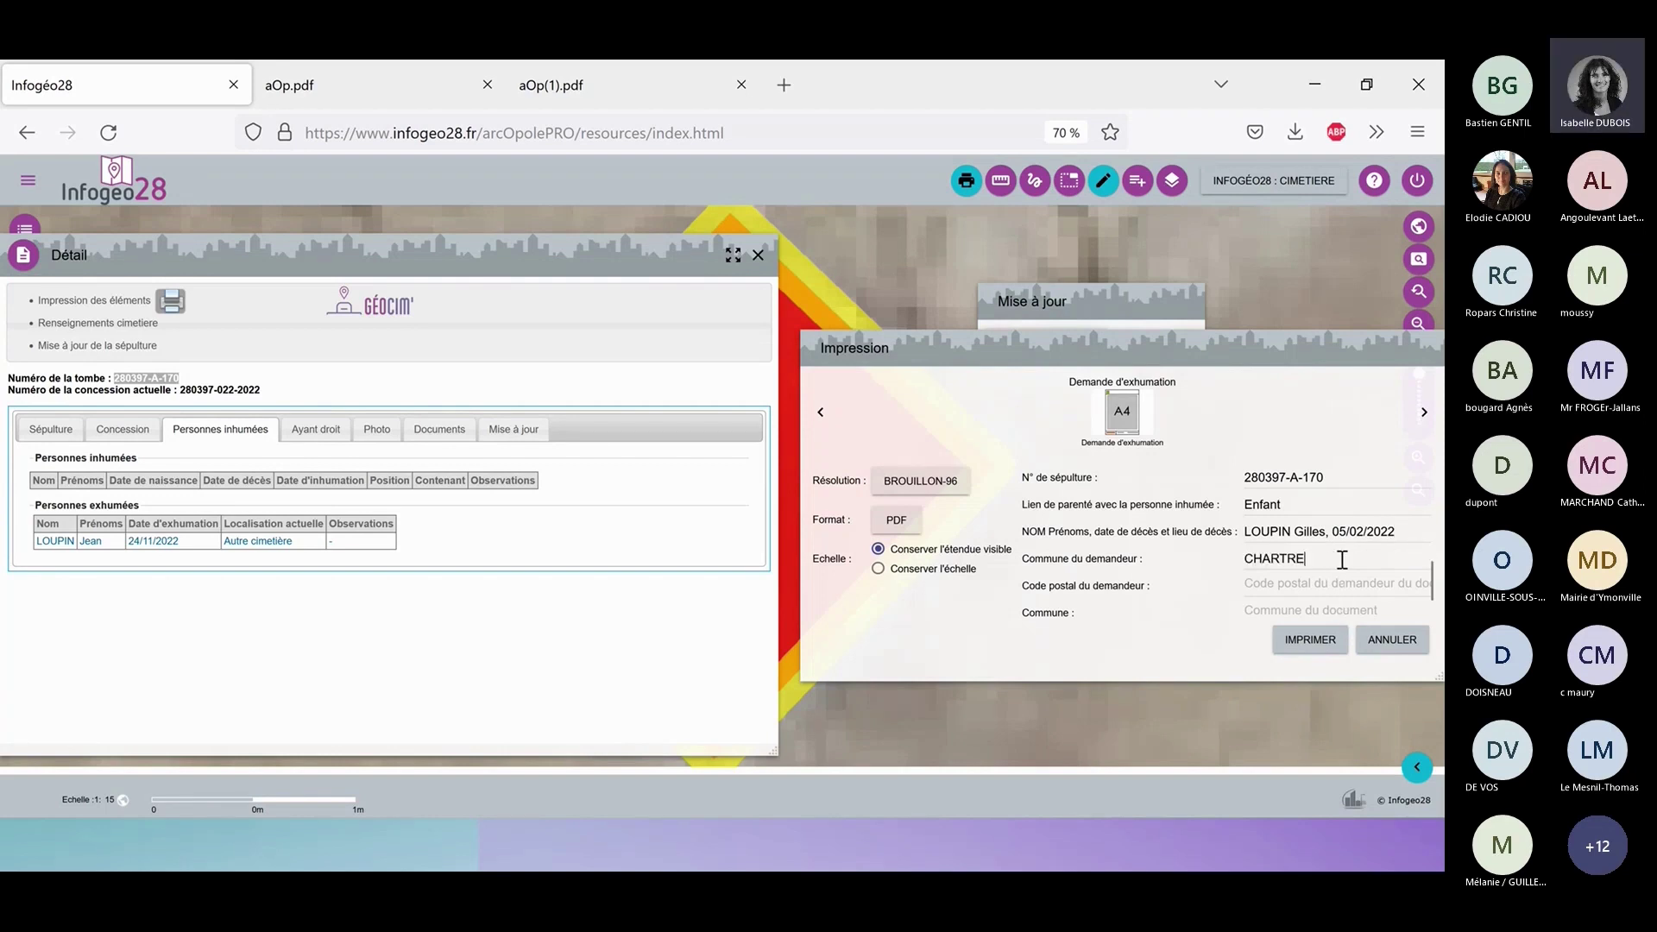
click(1286, 589)
text(28000)
scroll(1316, 594, down, 1)
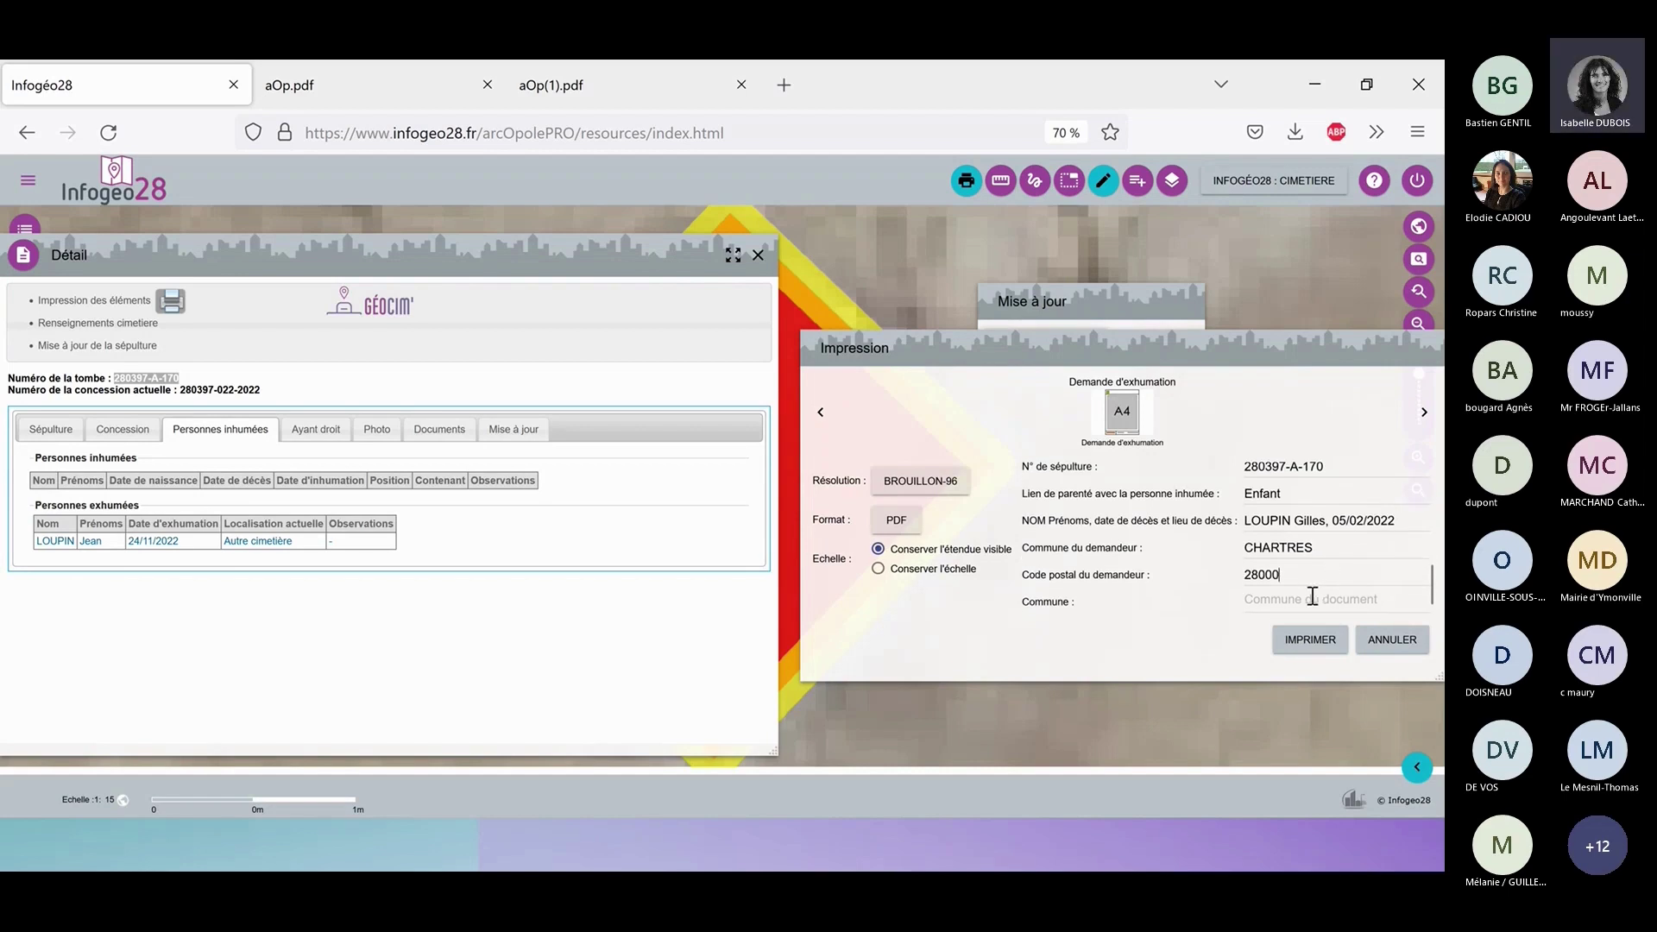
click(1311, 596)
text(UMPEAU)
click(1303, 647)
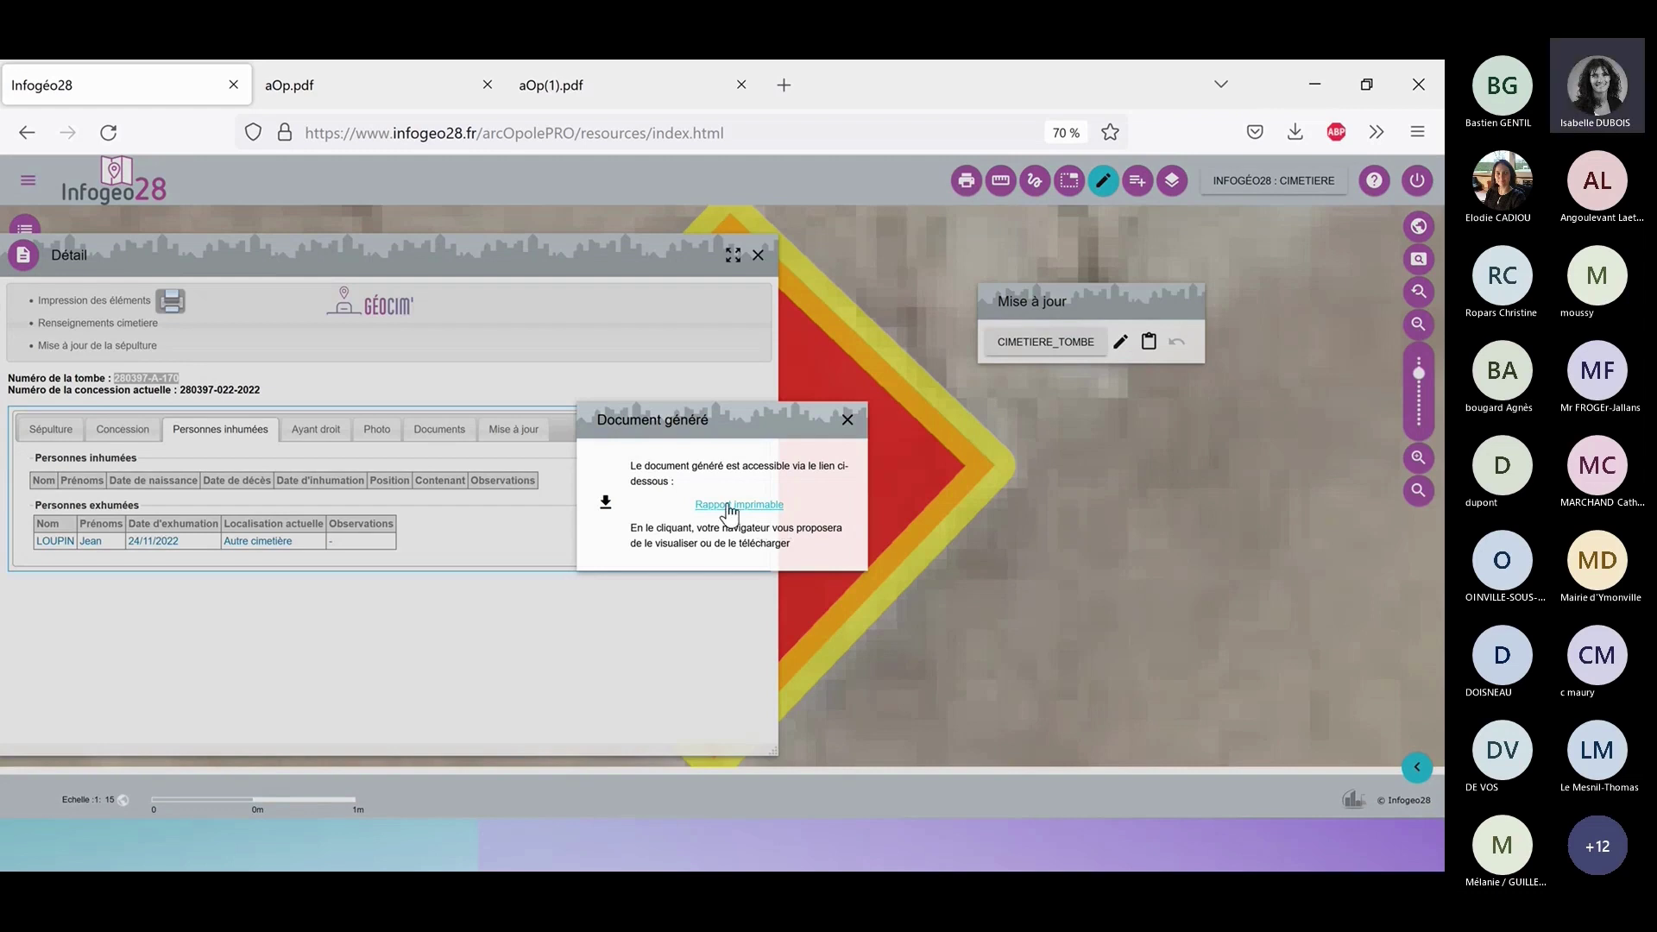
Open aOp(2).pdf and scroll through it to check tomb 280397-A-170 and 24/11/2022 appear.
click(727, 504)
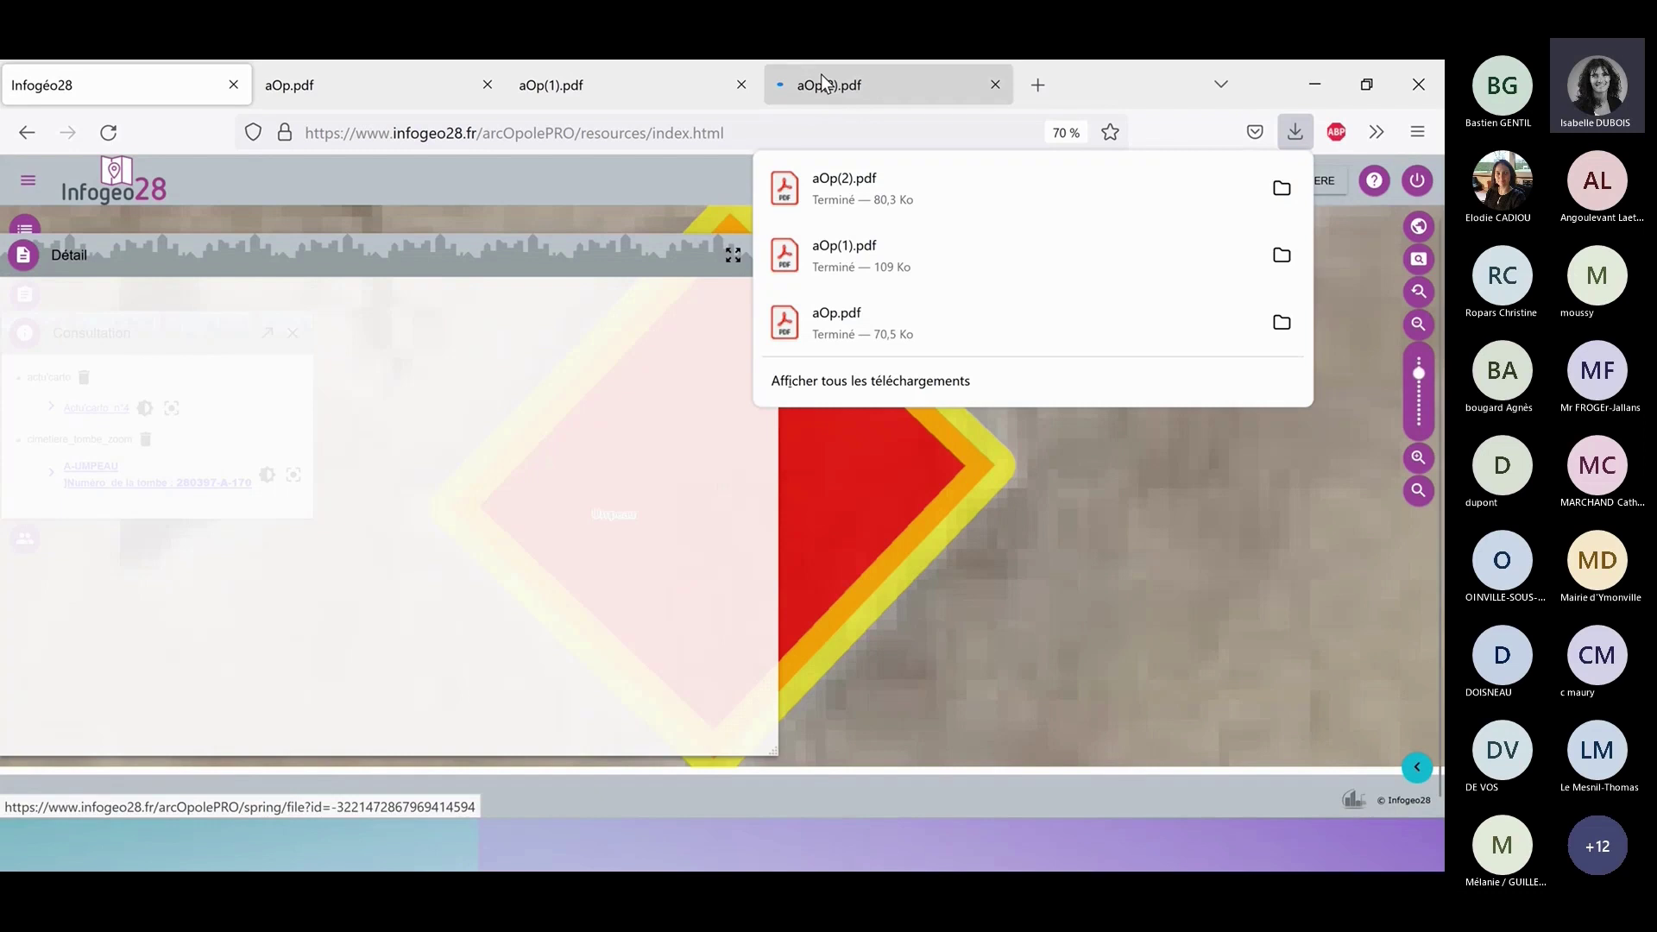
click(824, 84)
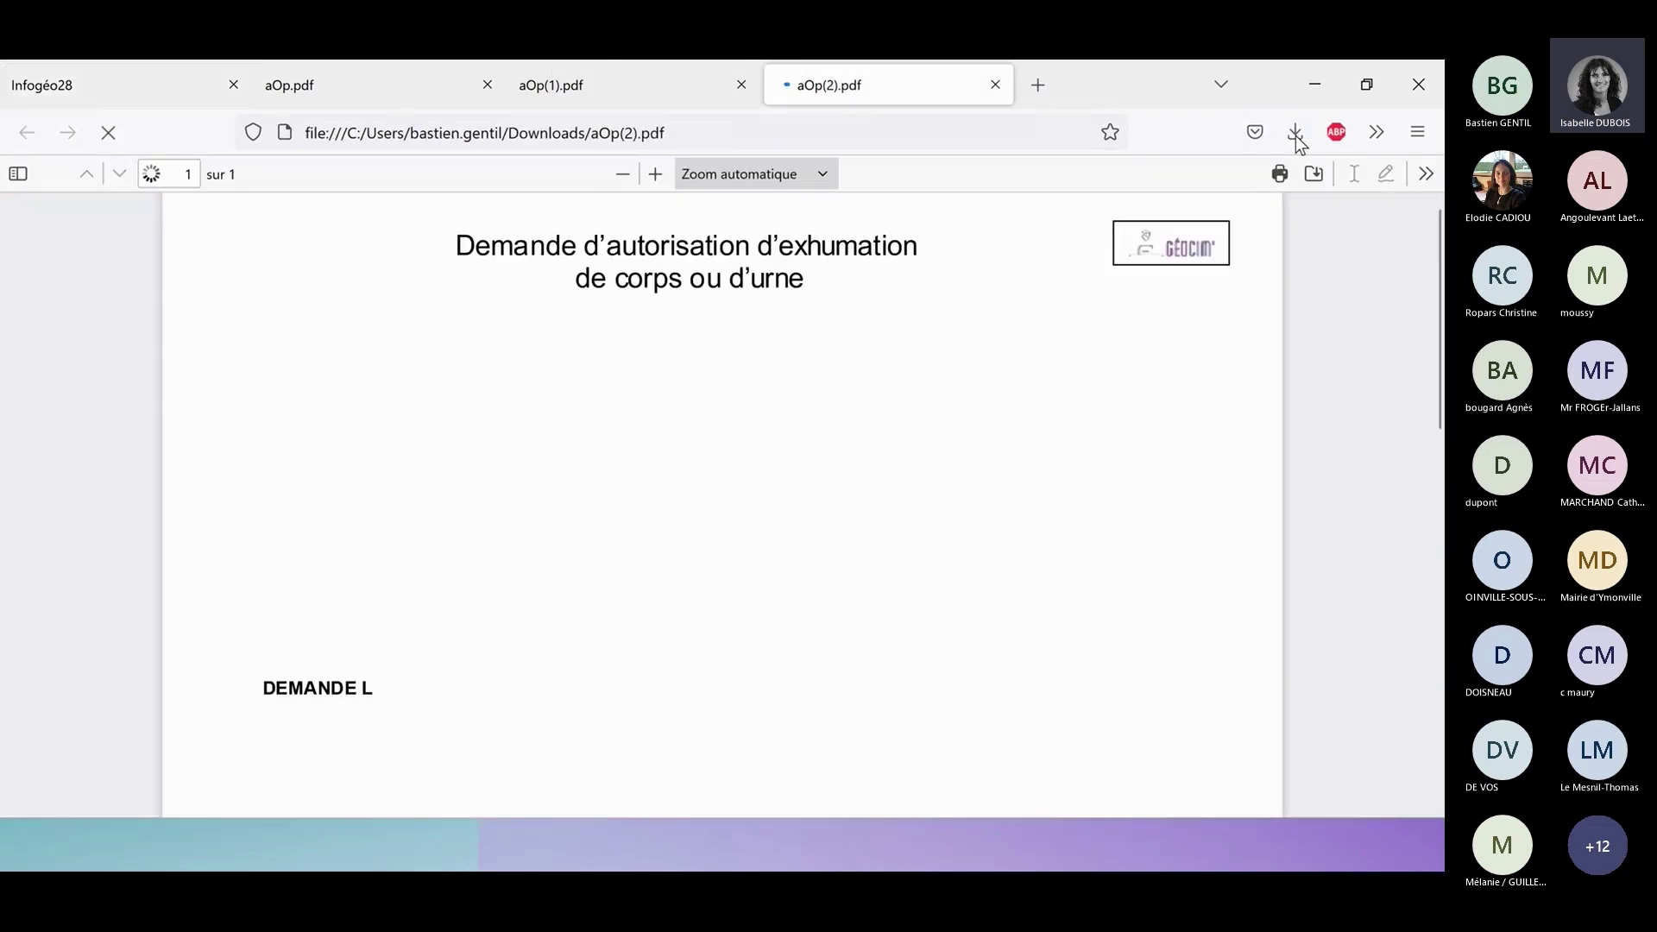
click(1296, 136)
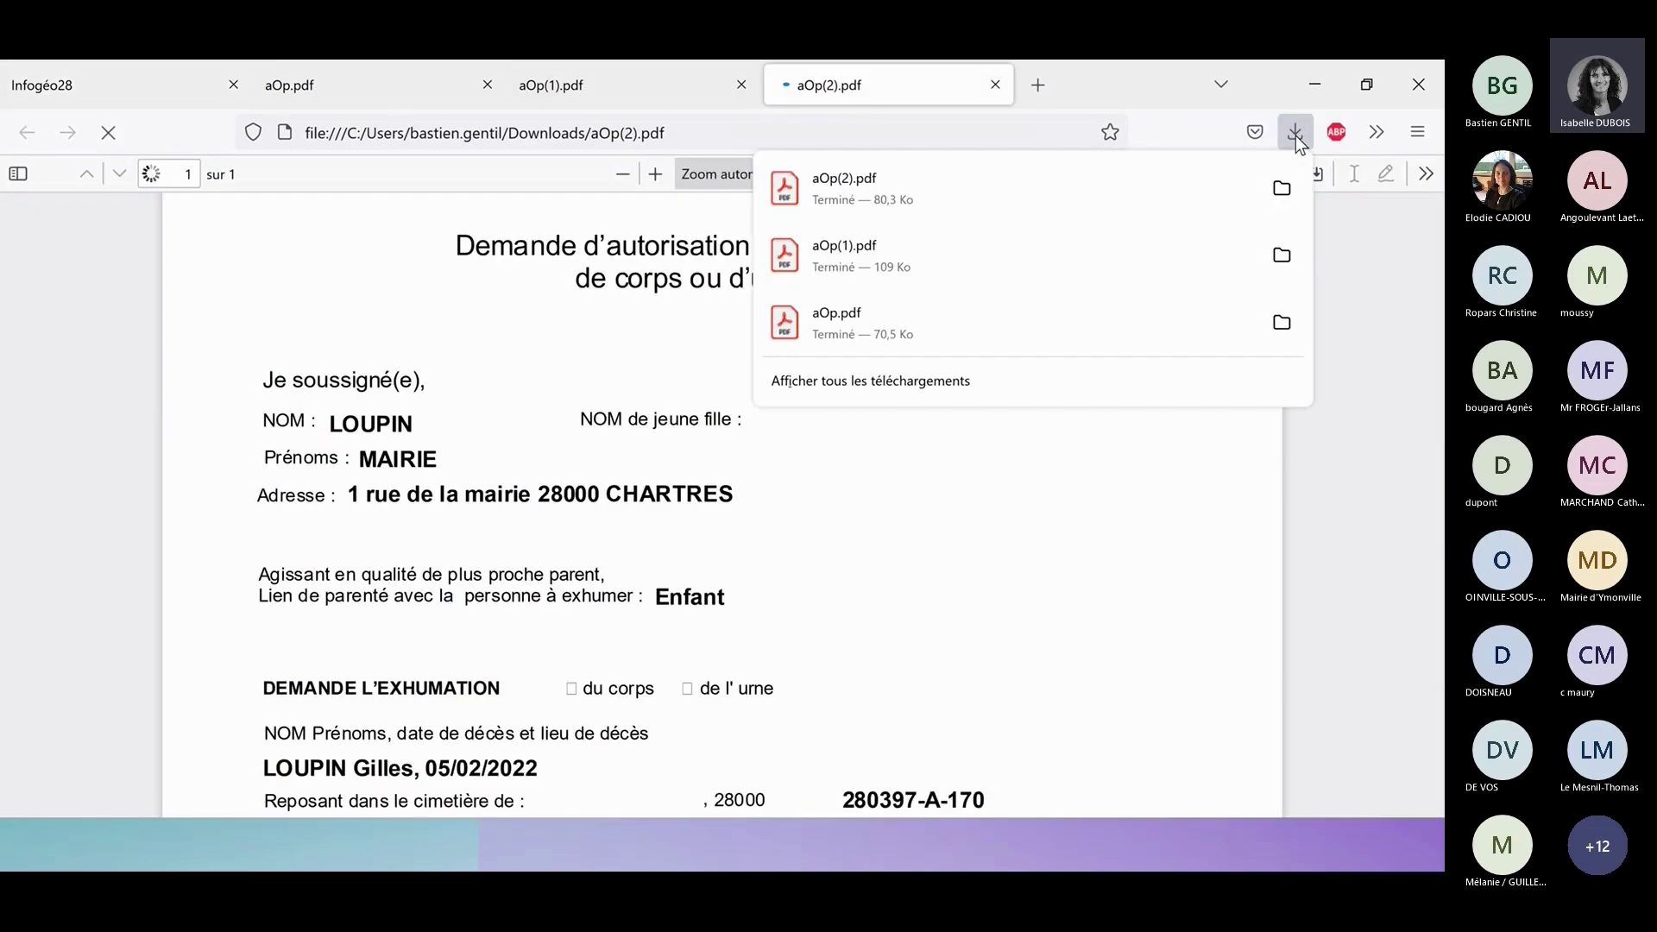
click(1296, 137)
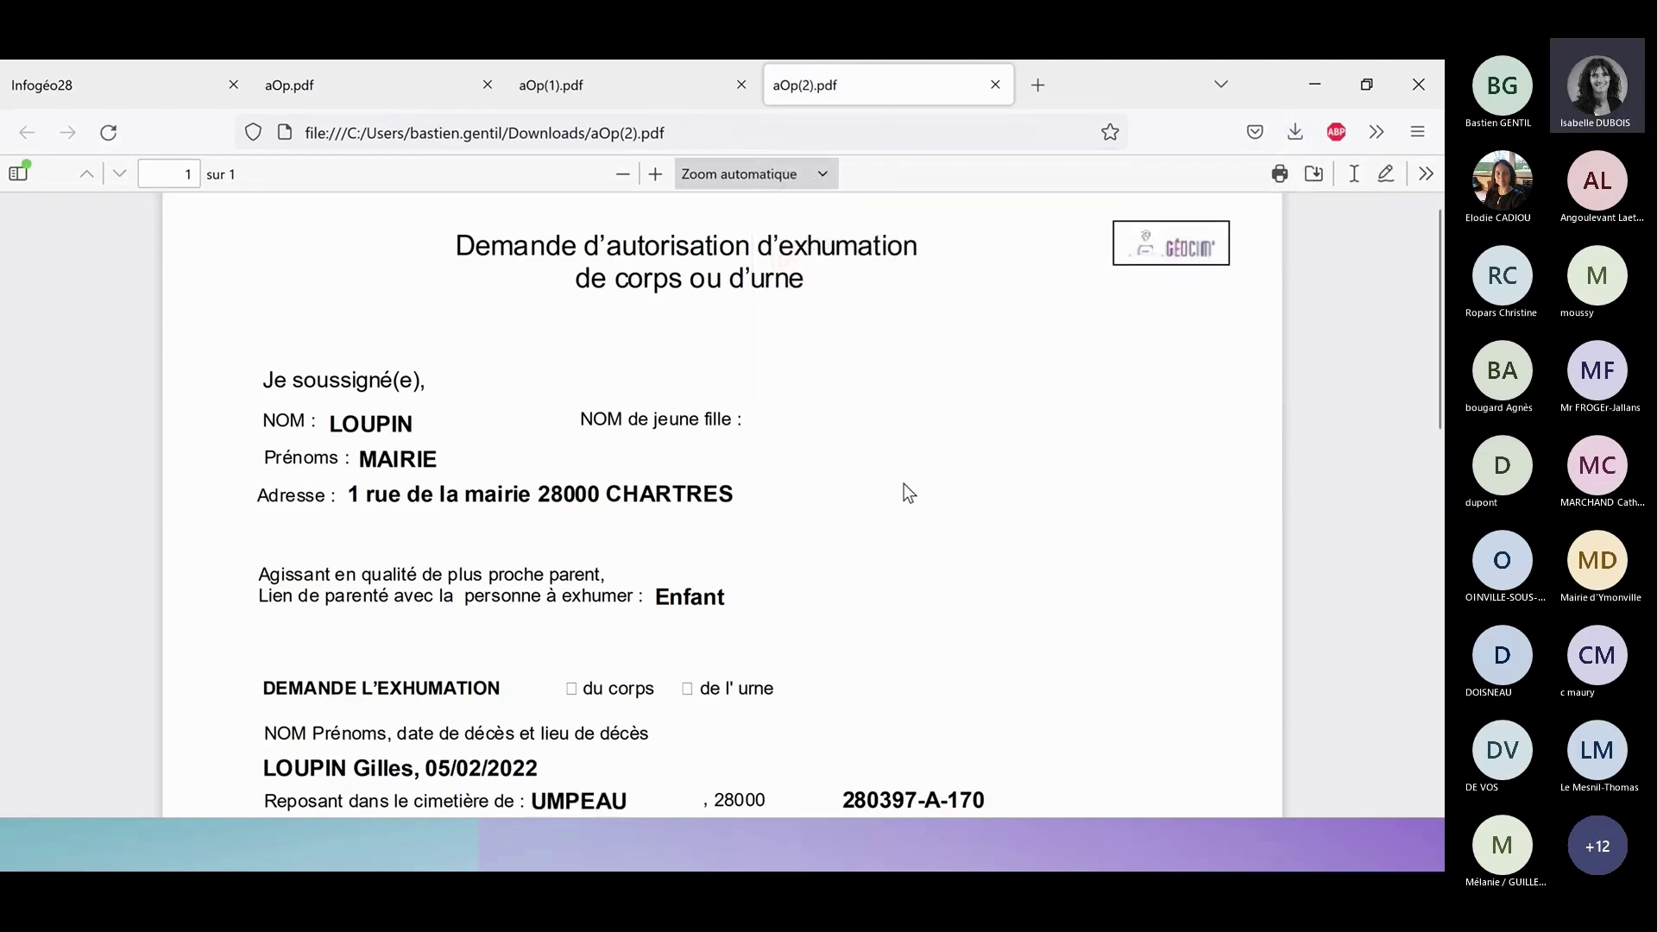
scroll(904, 483, down, 2)
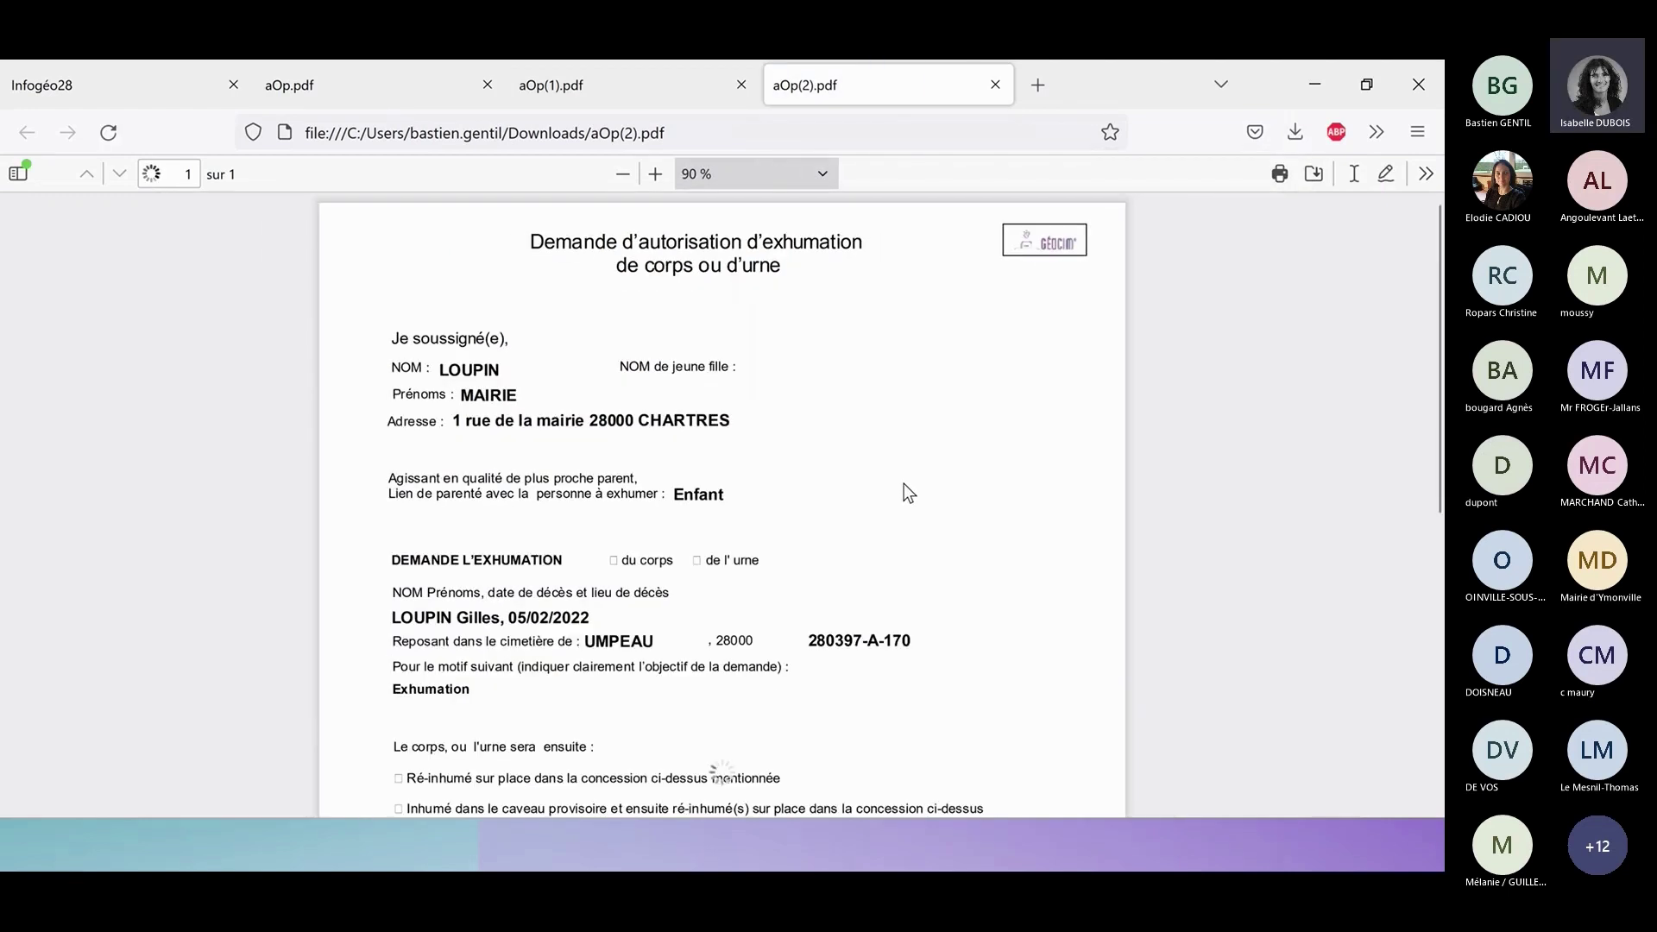
scroll(911, 379, down, 2)
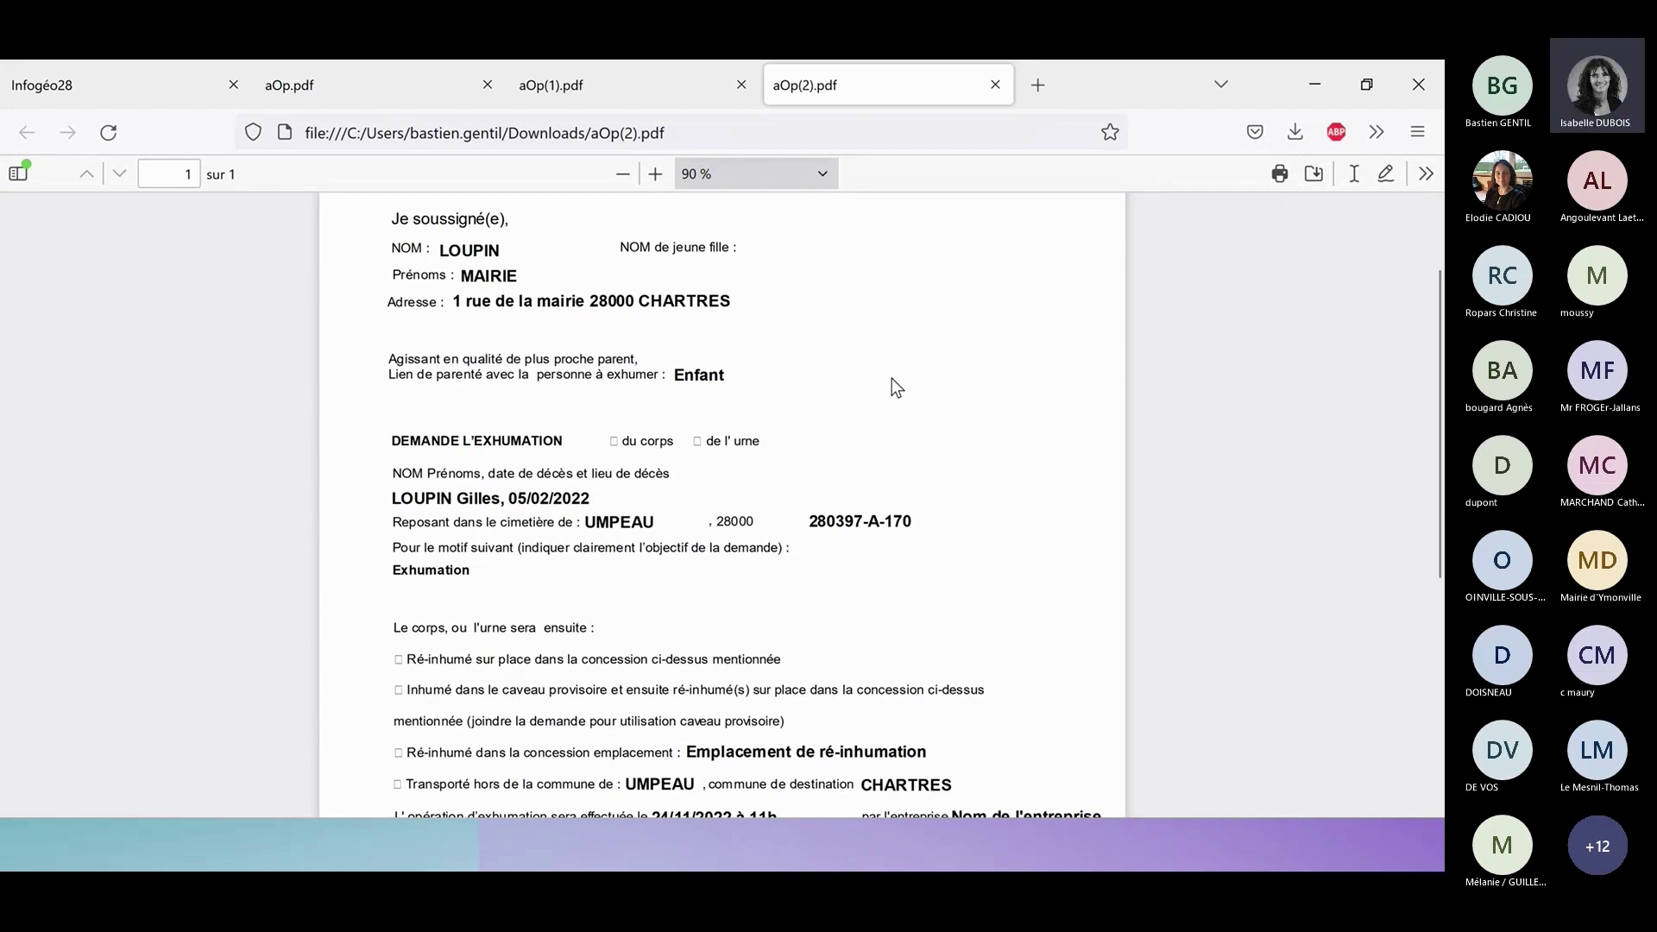
scroll(898, 382, down, 3)
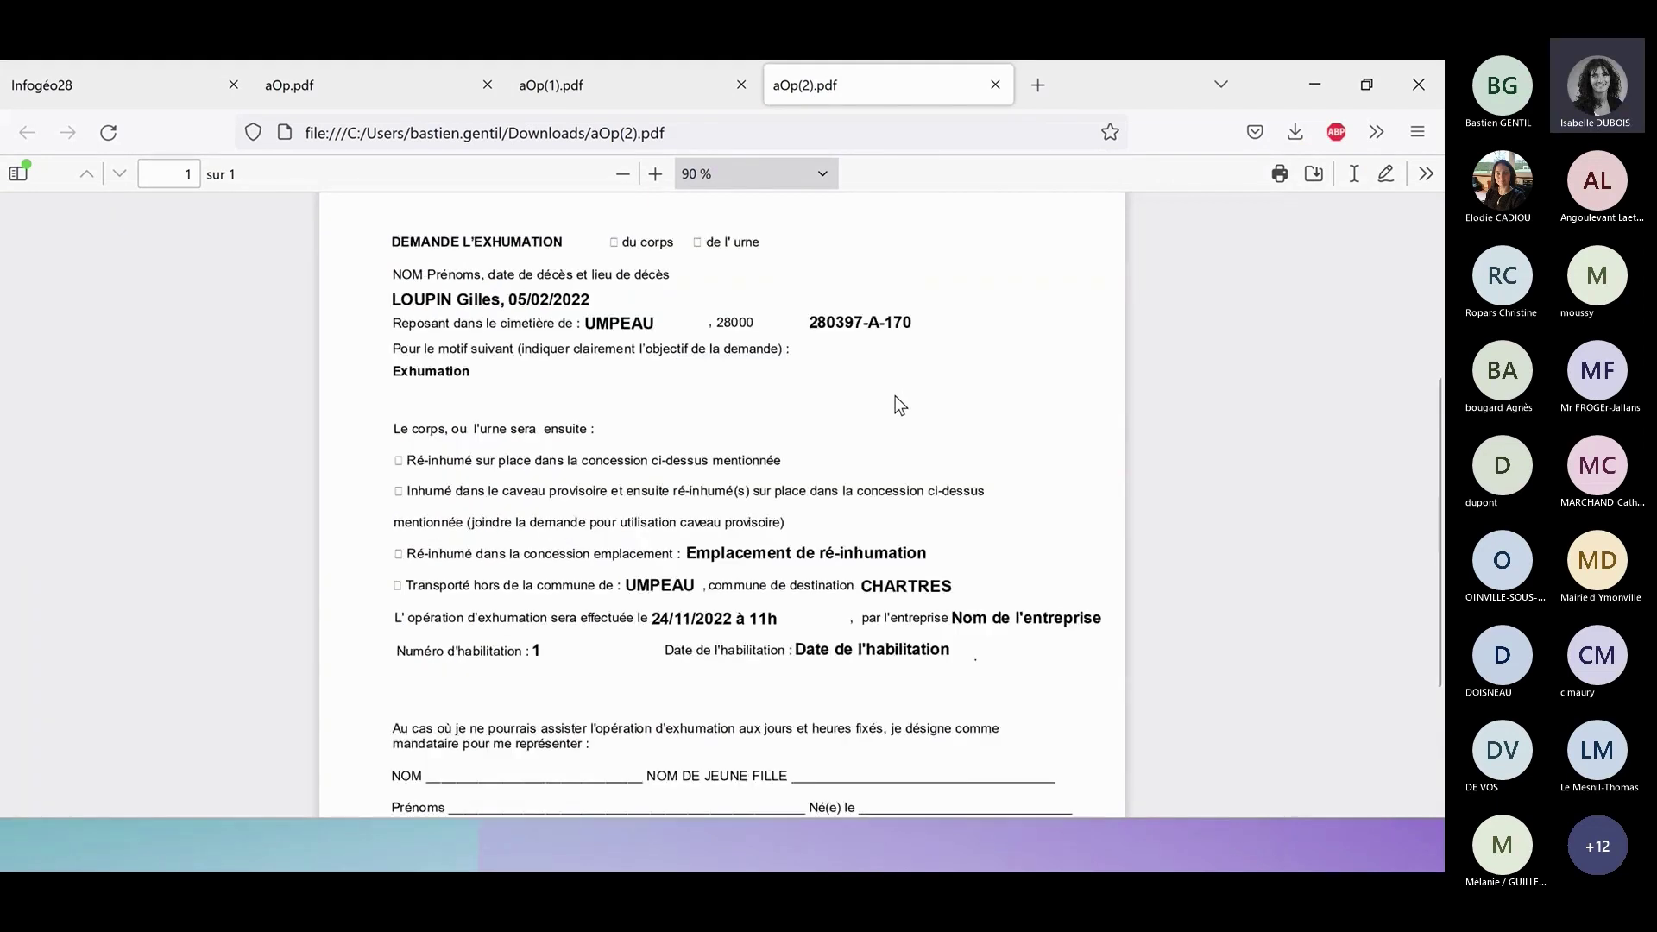
scroll(894, 398, down, 2)
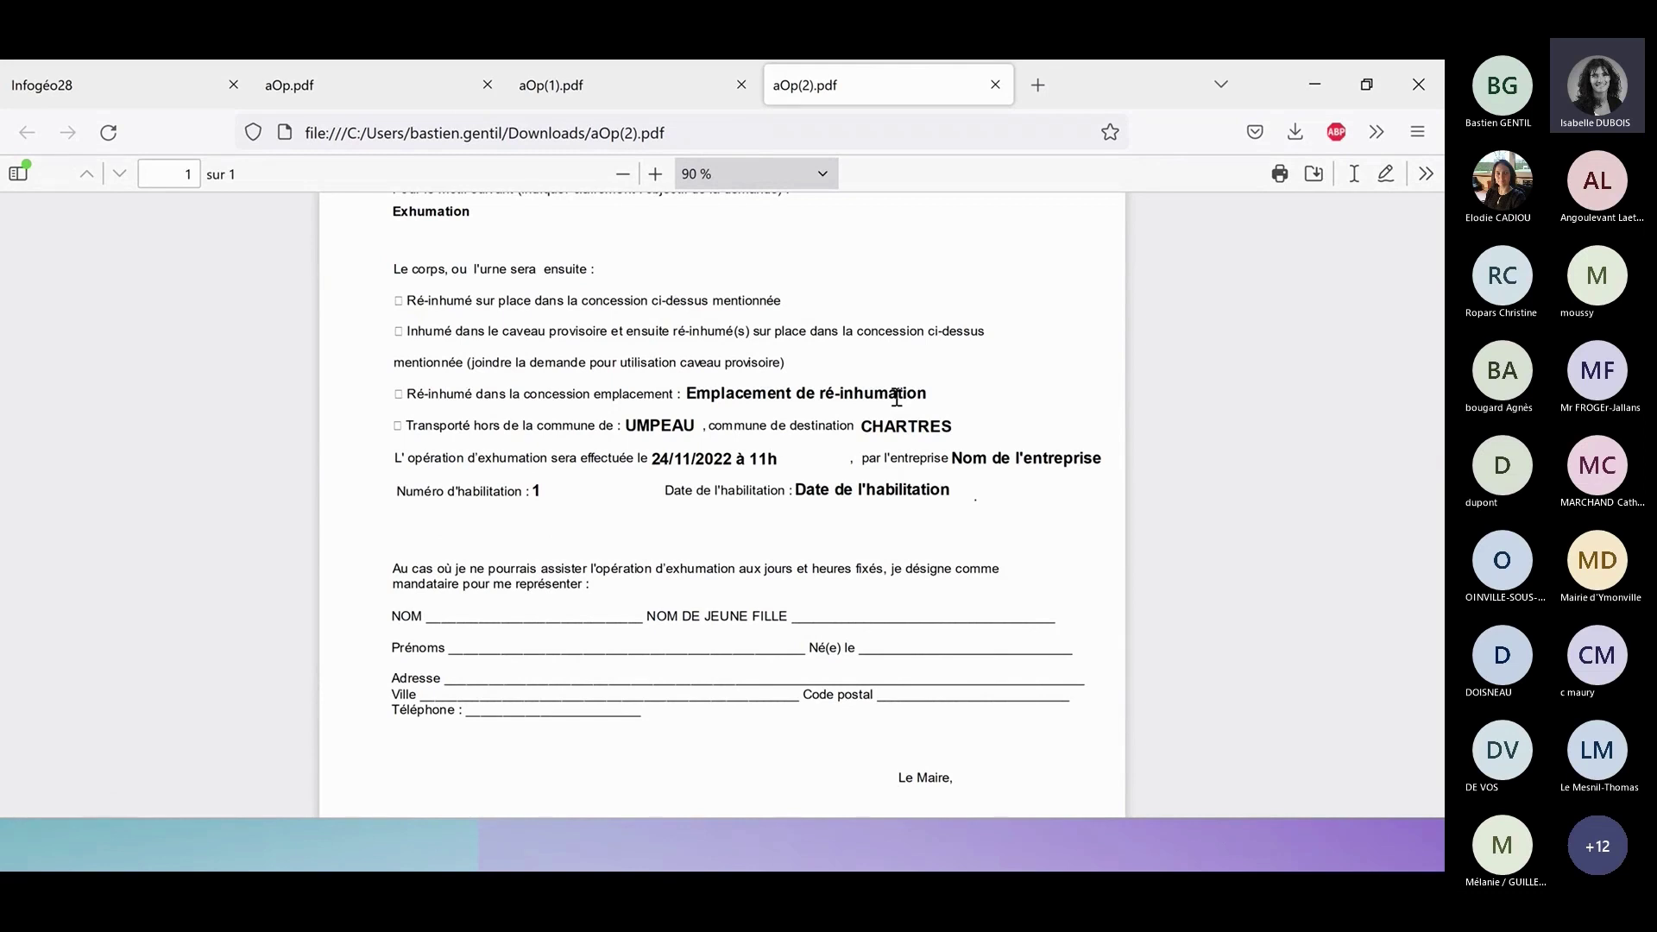
scroll(896, 397, down, 1)
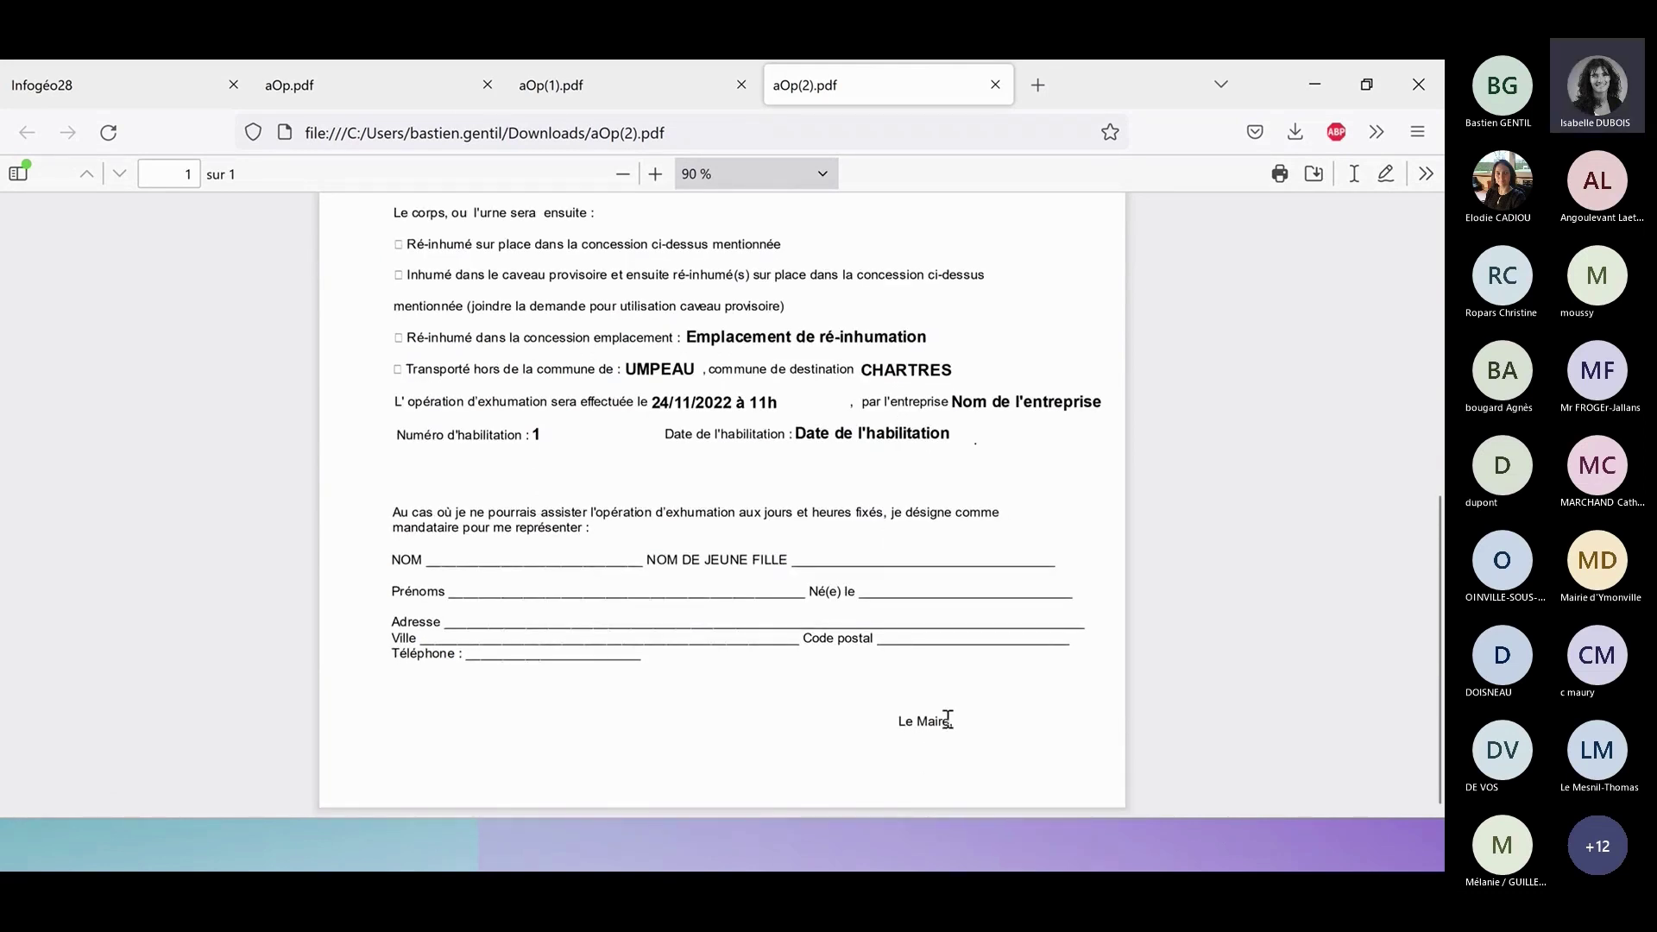
scroll(944, 696, up, 4)
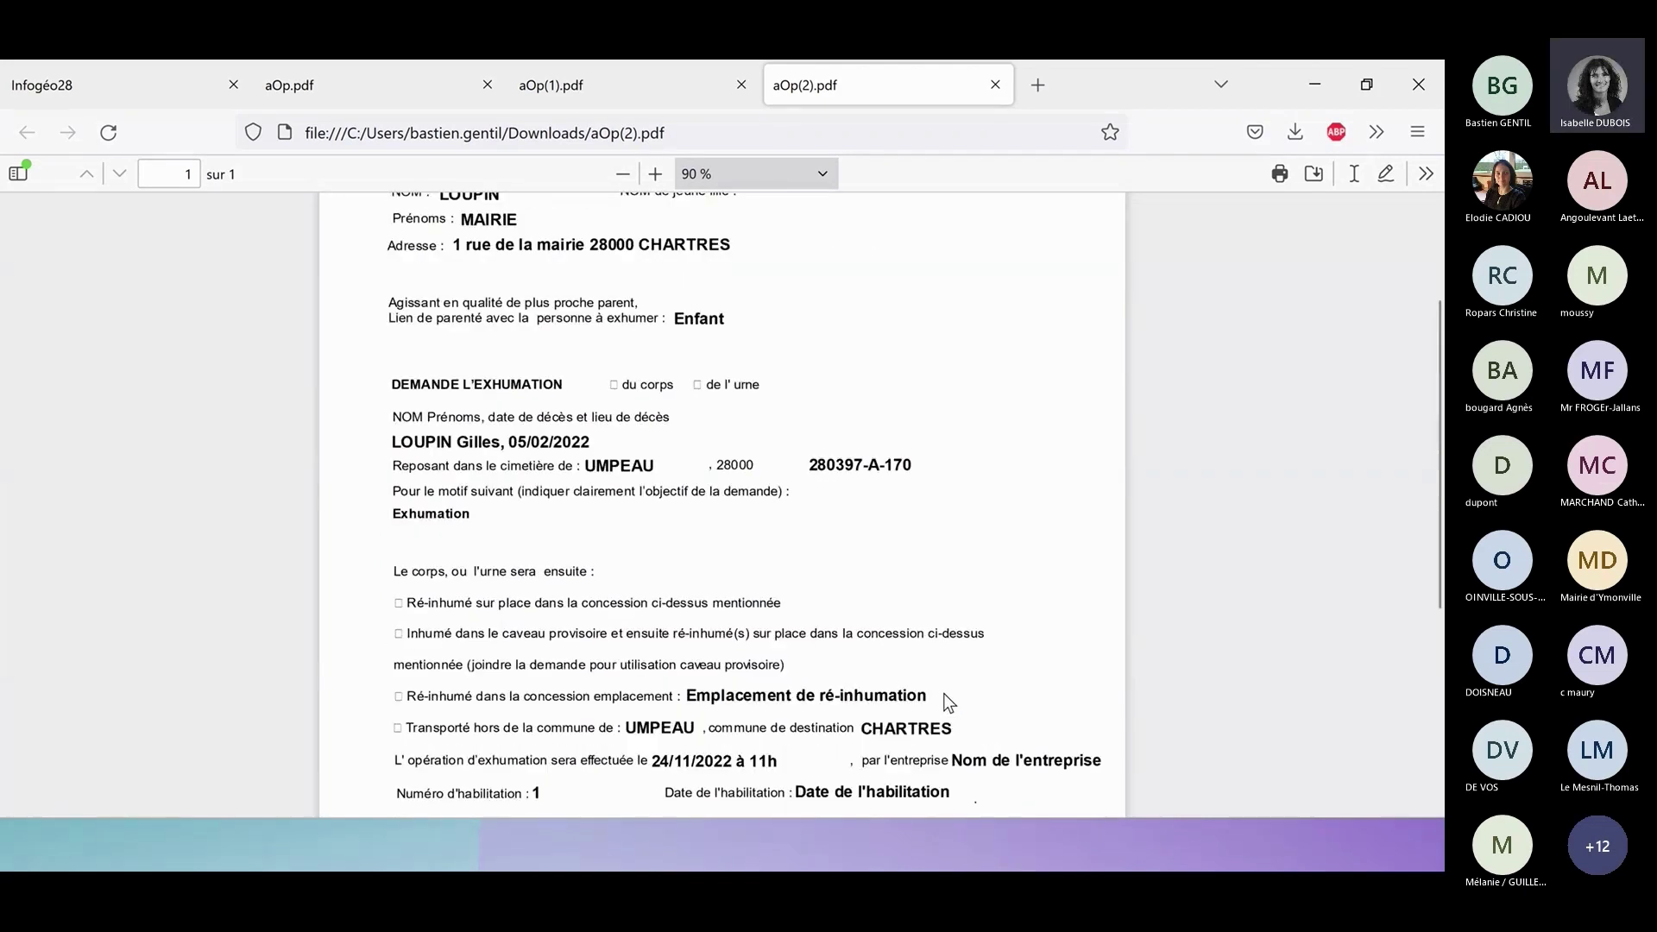
scroll(944, 696, up, 2)
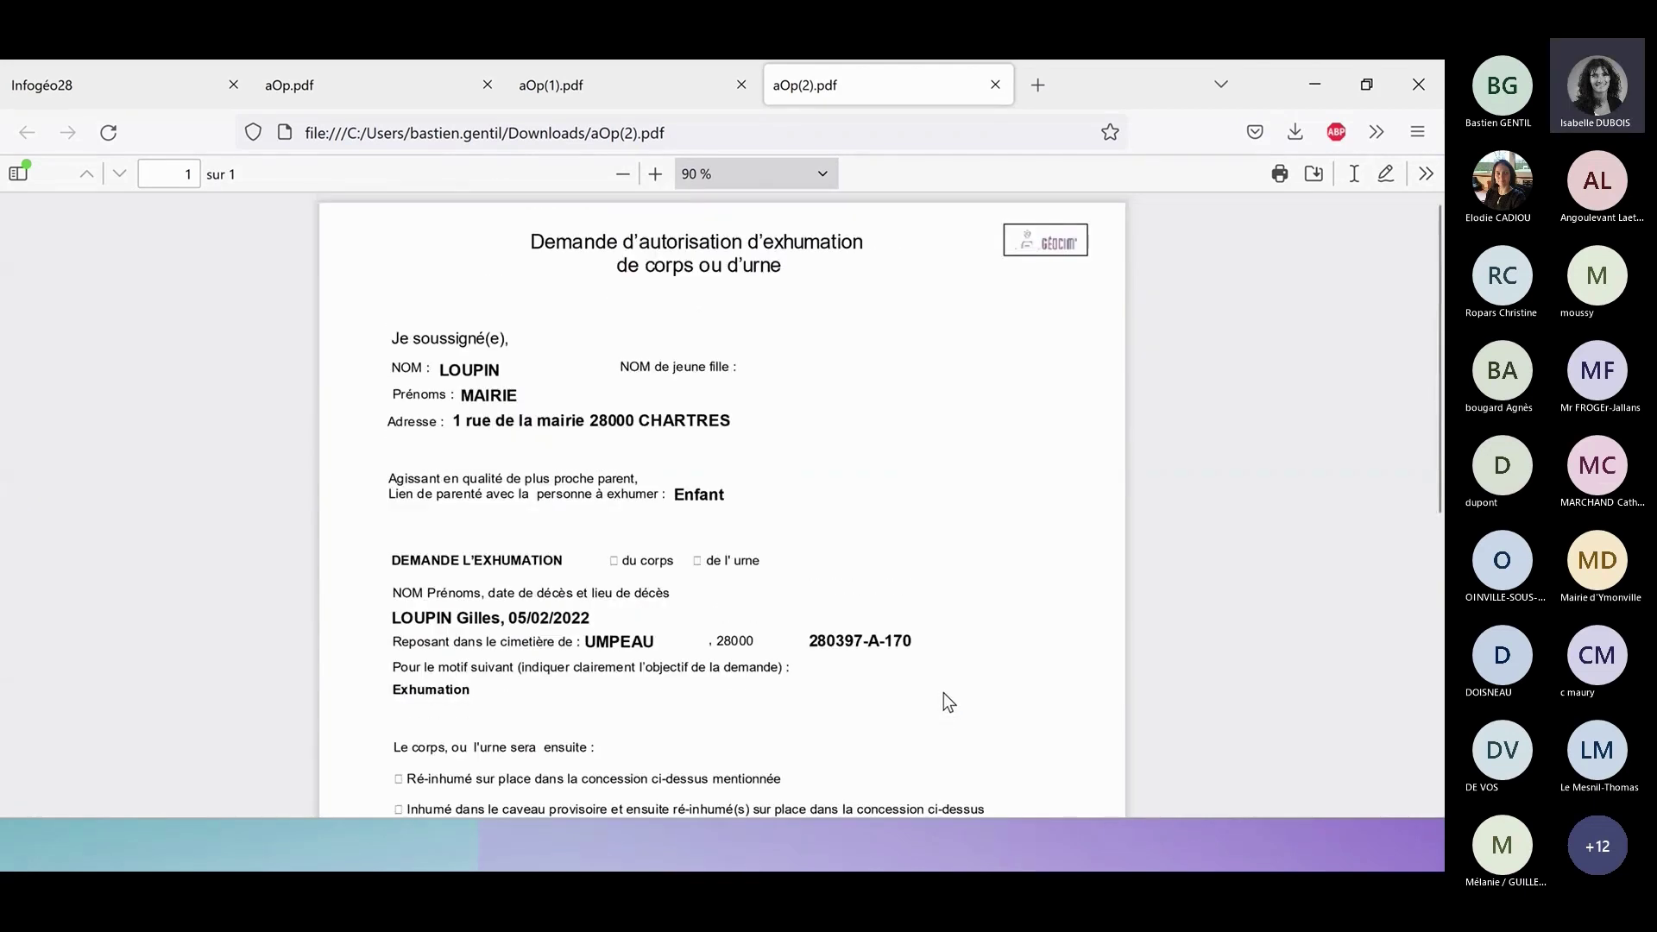
Back in Infogéo28, close the tomb details and zoom out around tomb 170.
click(78, 79)
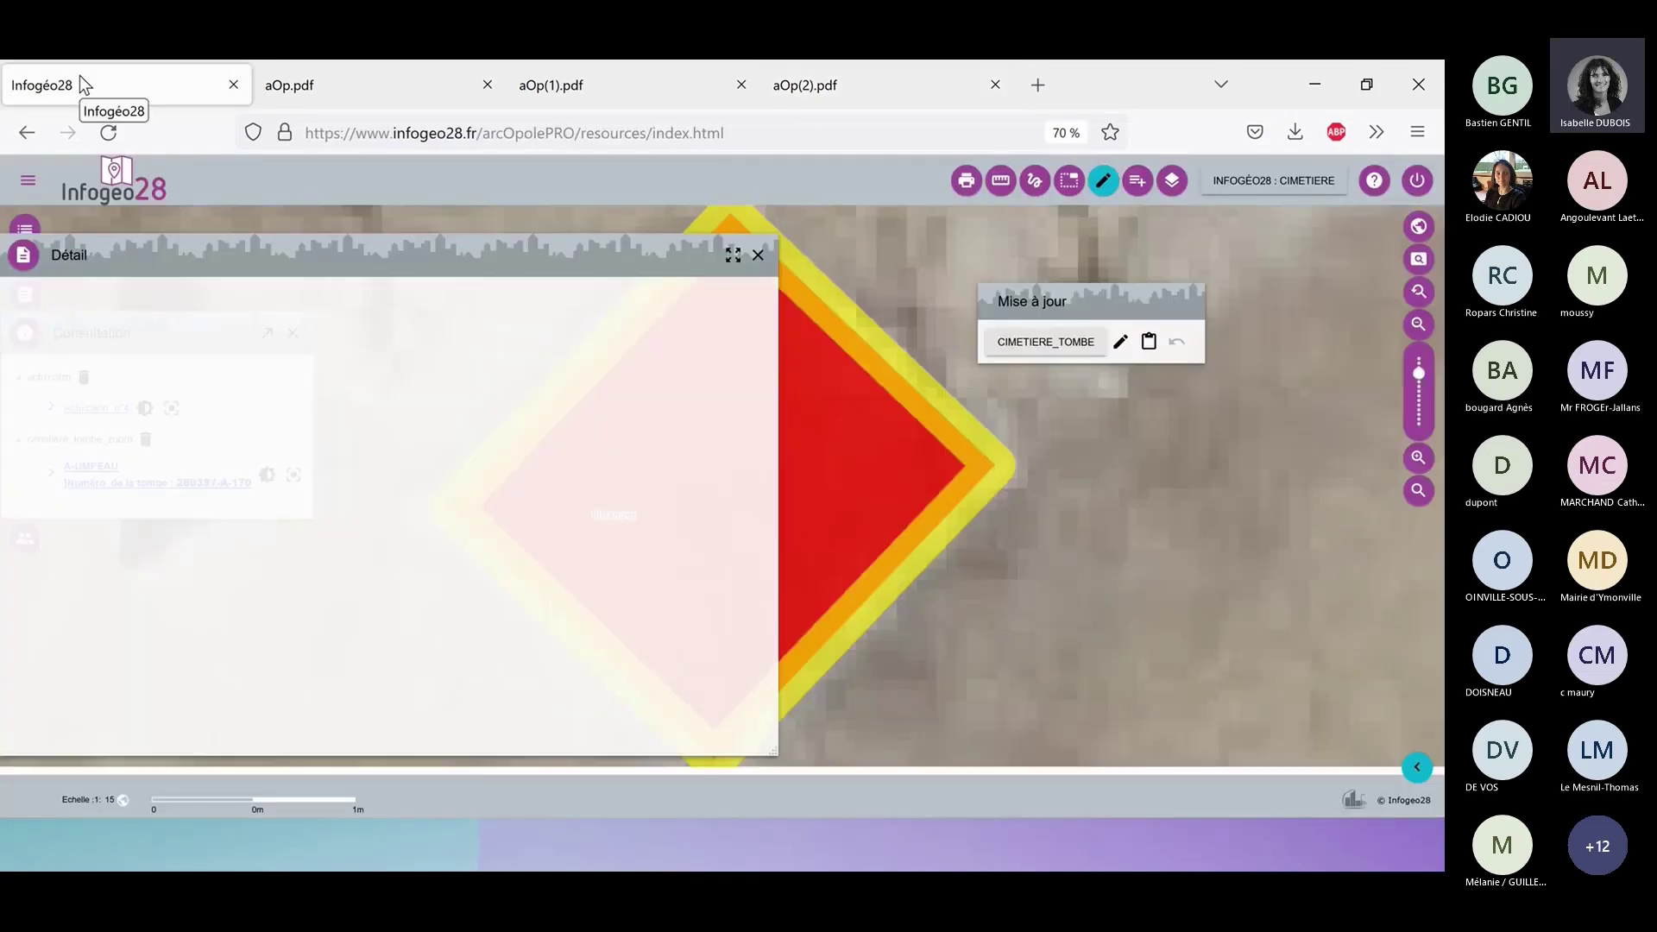
click(756, 254)
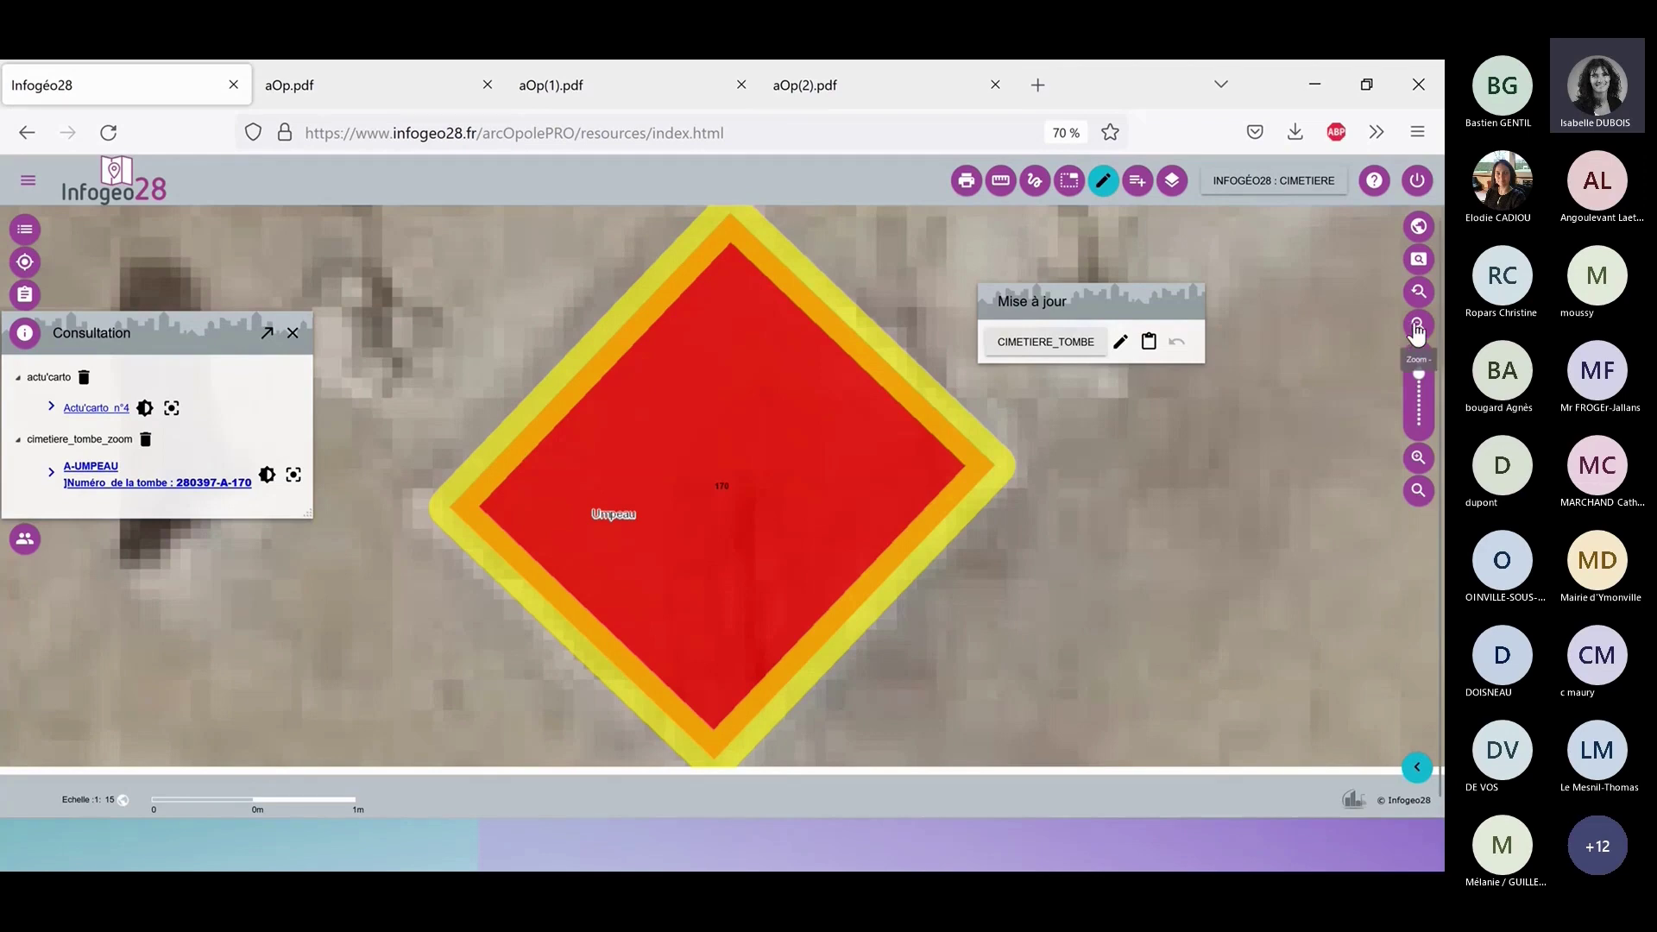
click(1416, 326)
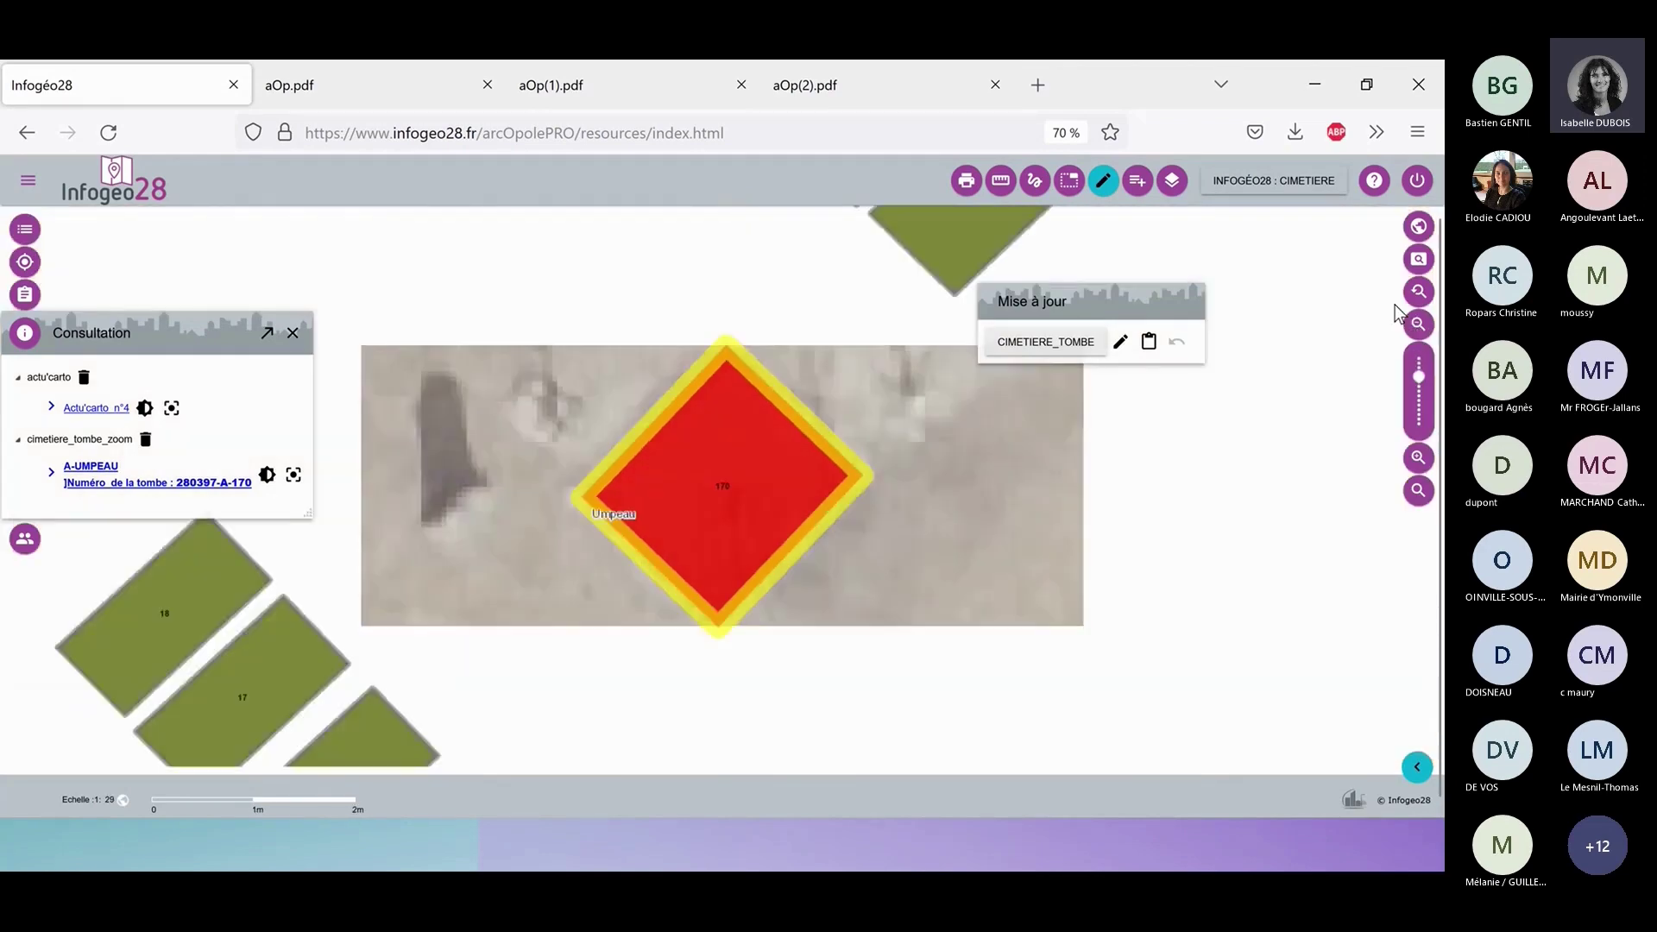